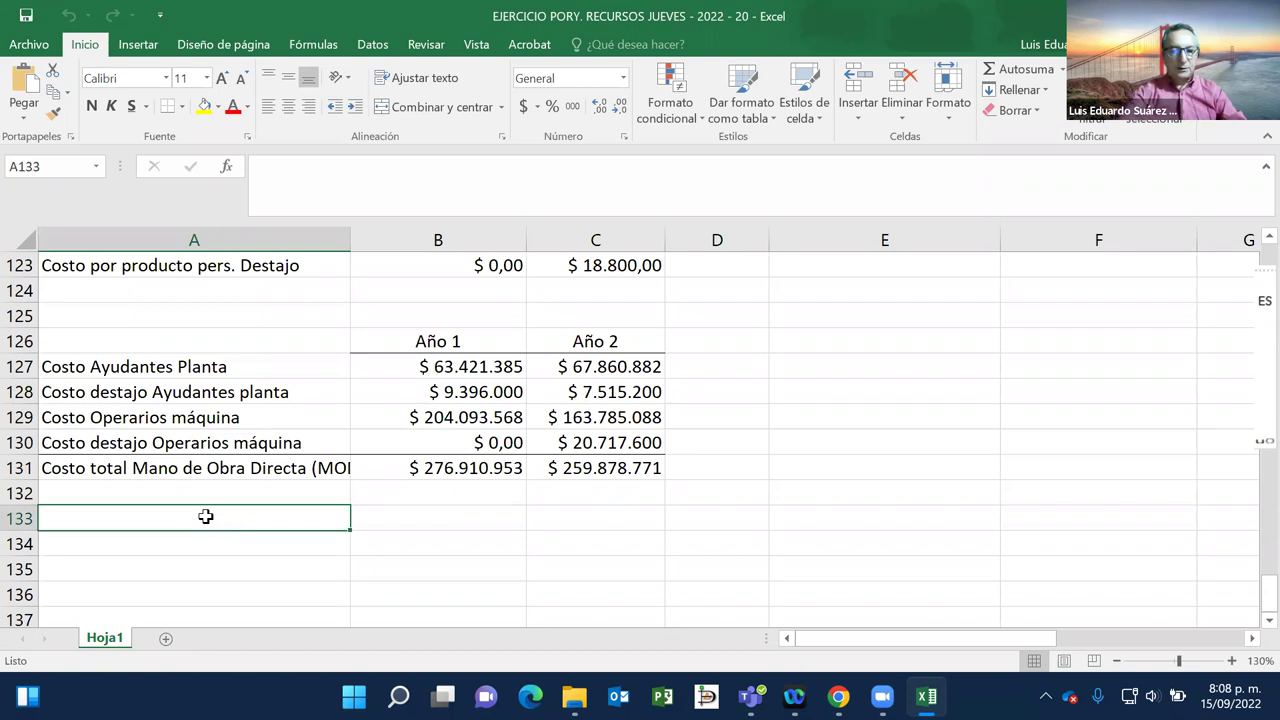
Step: Enter the date heading "Septiembre 15 de 2022:" in cell A133, below the direct labour cost table
text(Co)
key(BackSpace)
key(BackSpace)
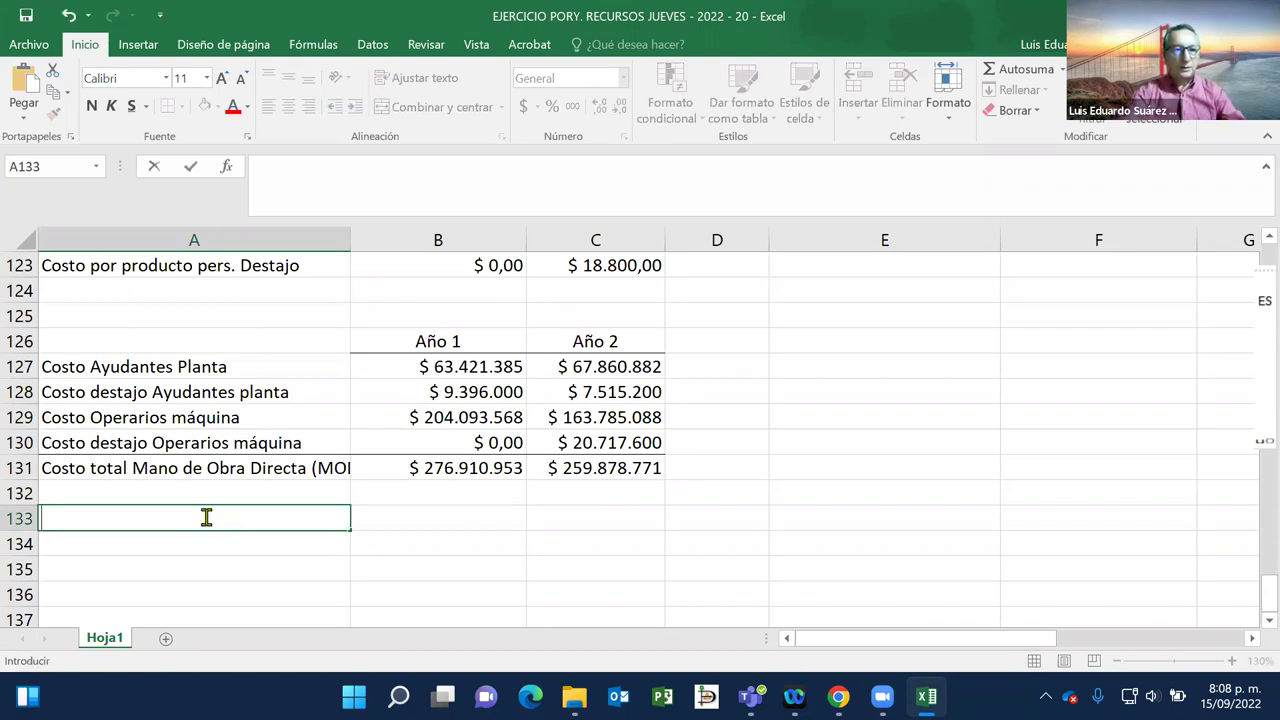
text(Septiembre 15 de 2022:)
key(Return)
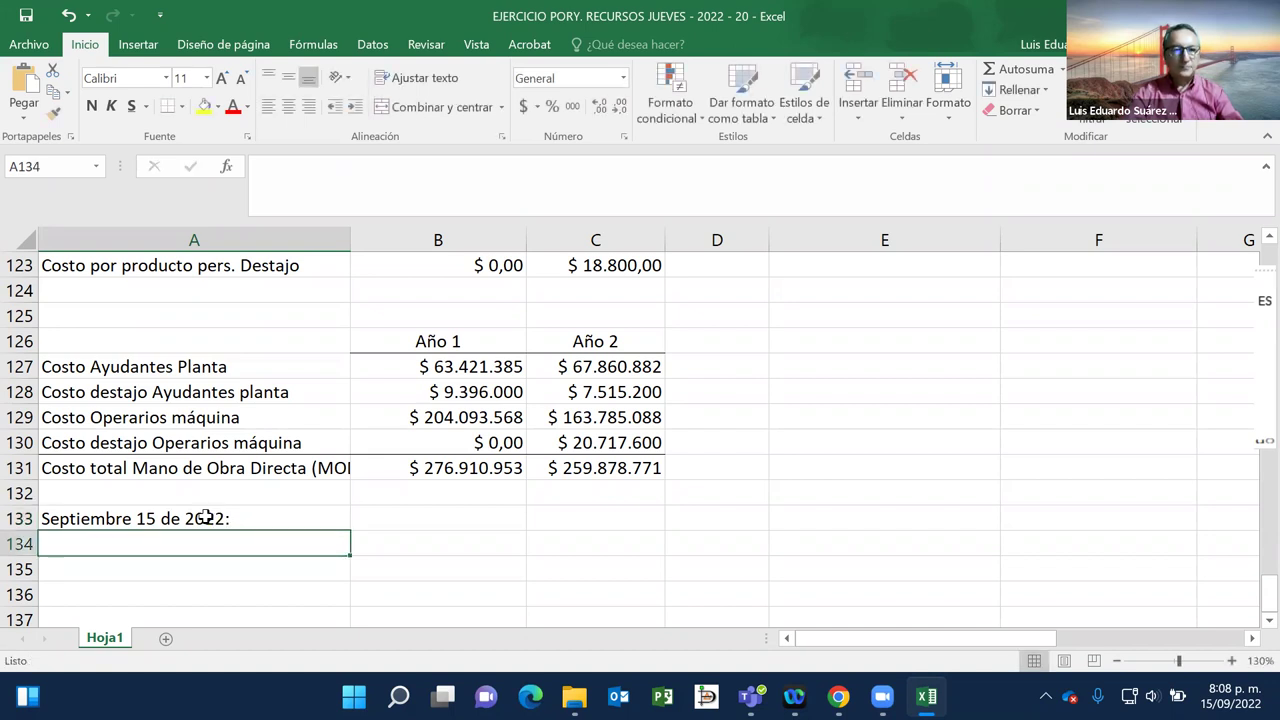
Step: Enter the section title "Costos indirectos de fabricación - CIF" in cell A134
text(Costo)
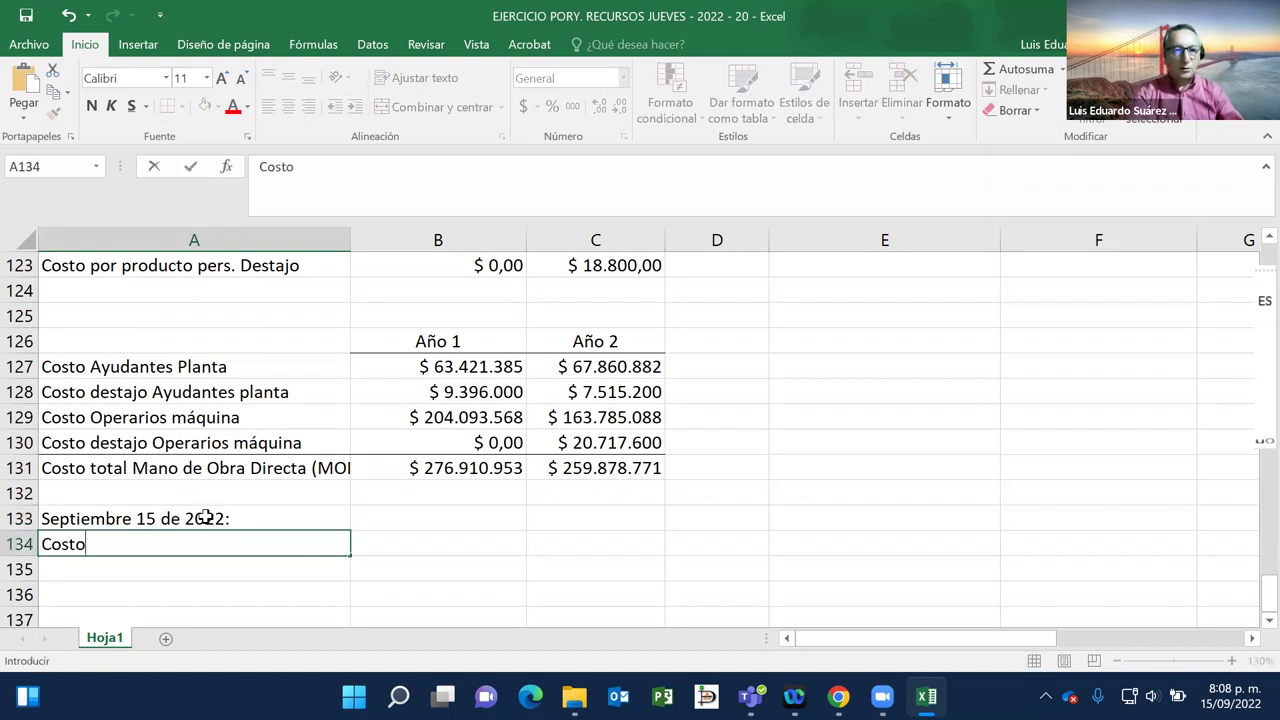
text(s indi)
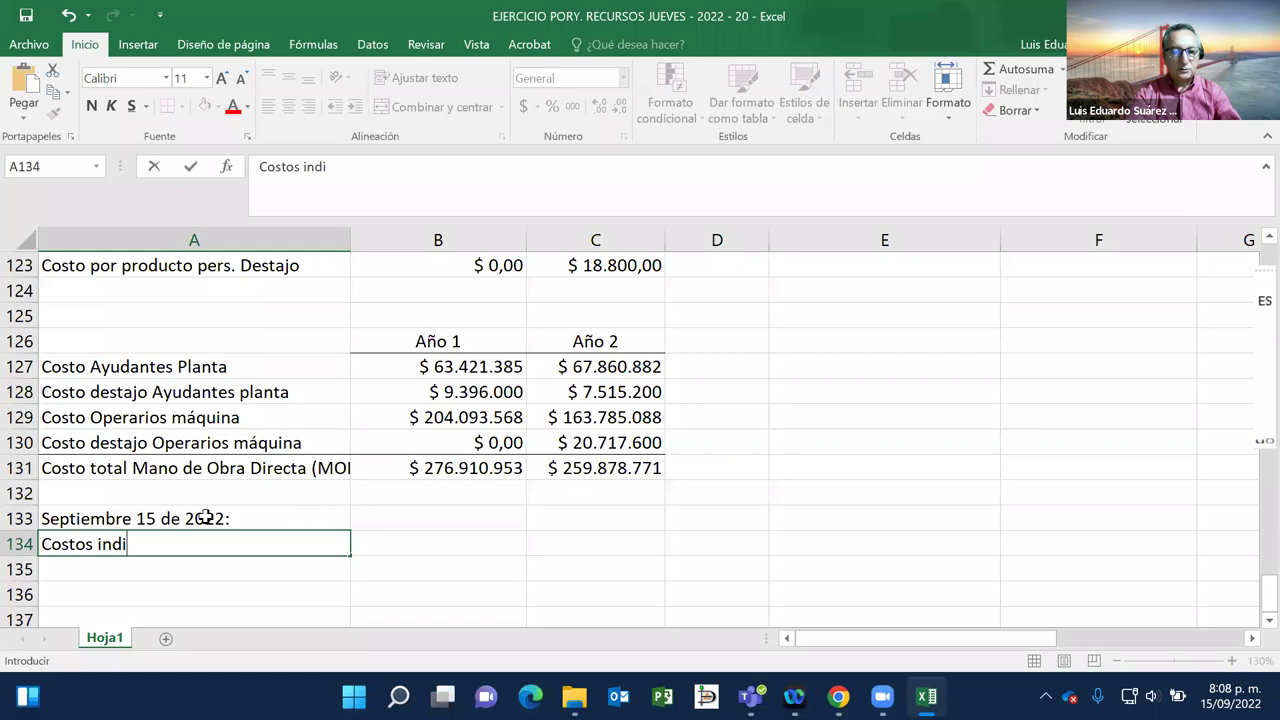
text(rectos de fa)
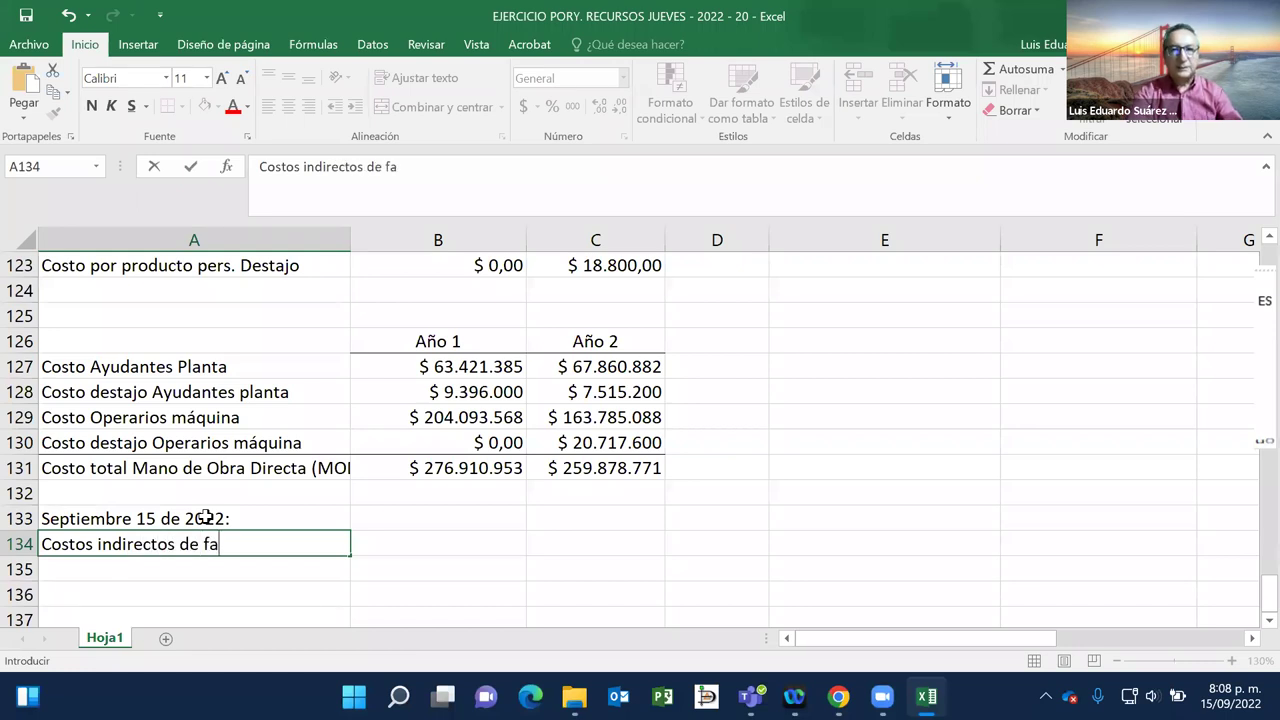
text(bri)
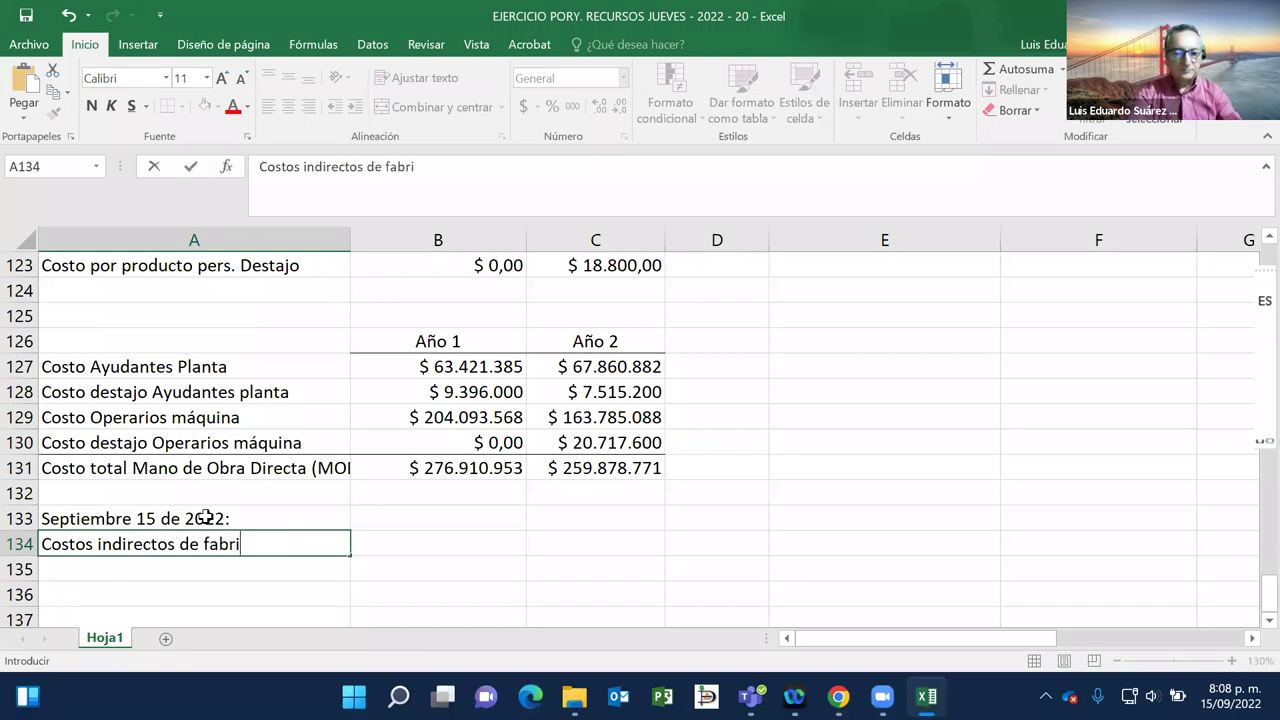
text(cación )
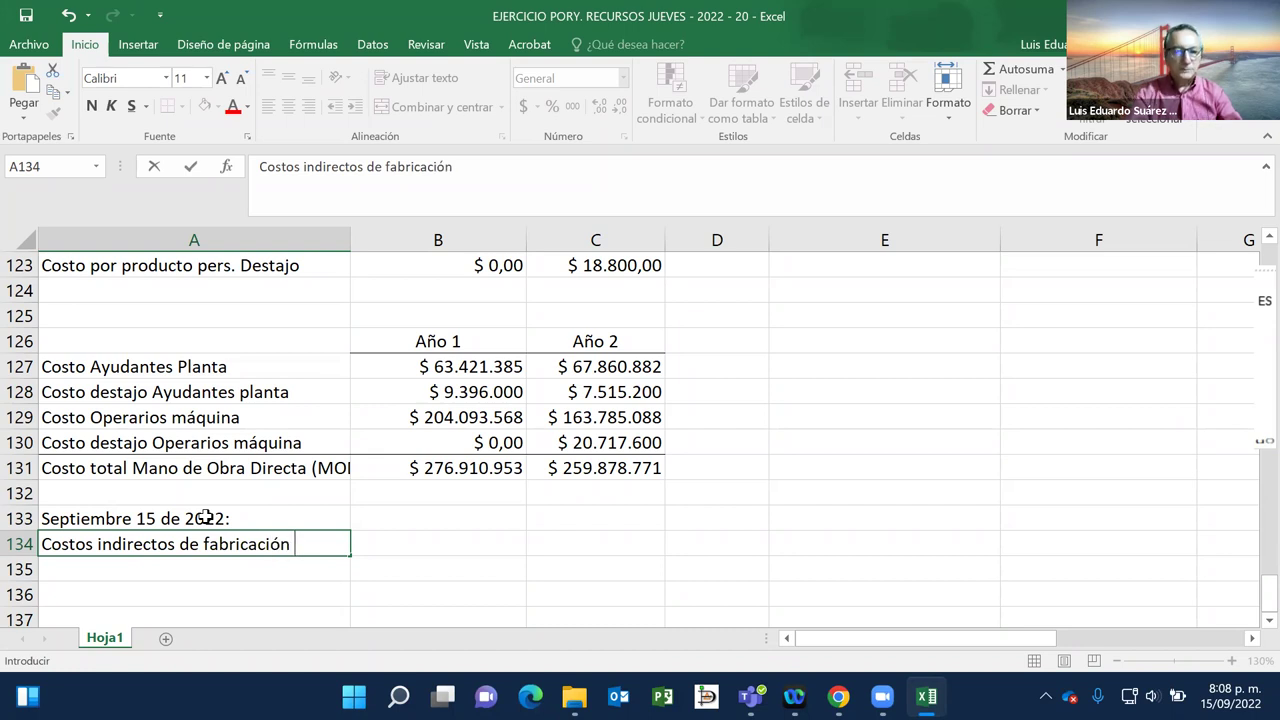
text(- CIF)
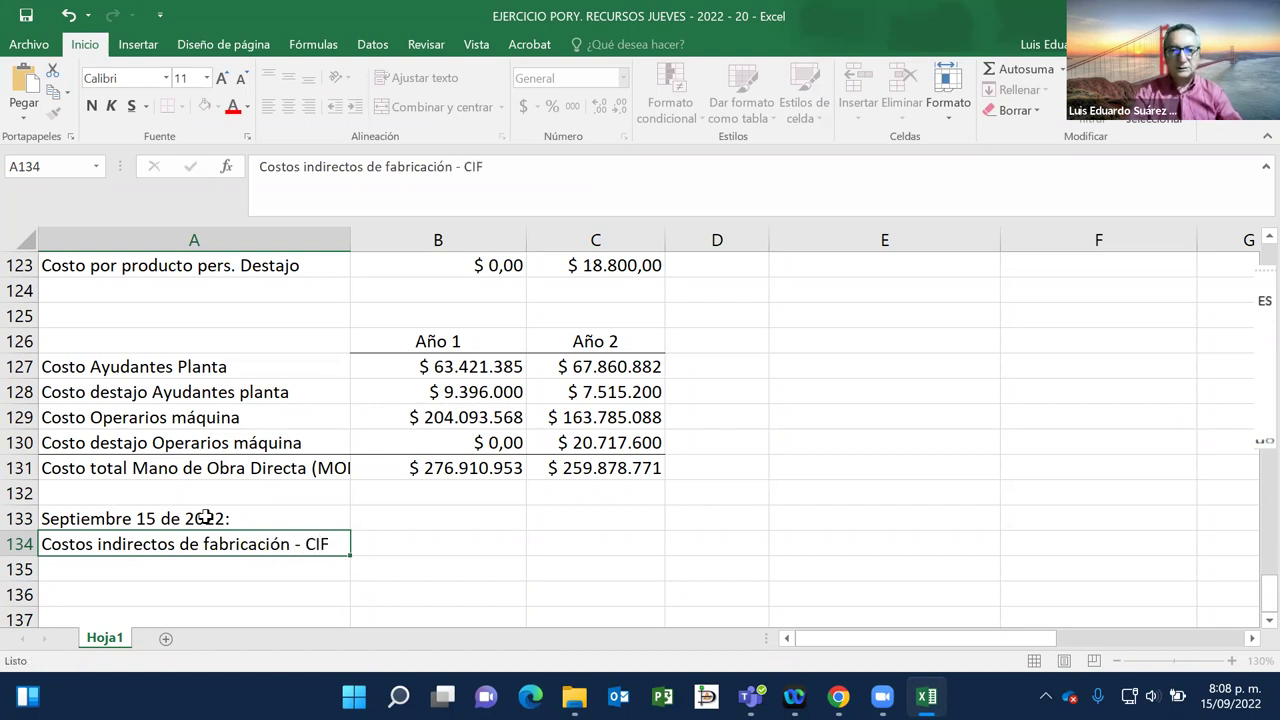
key(Return)
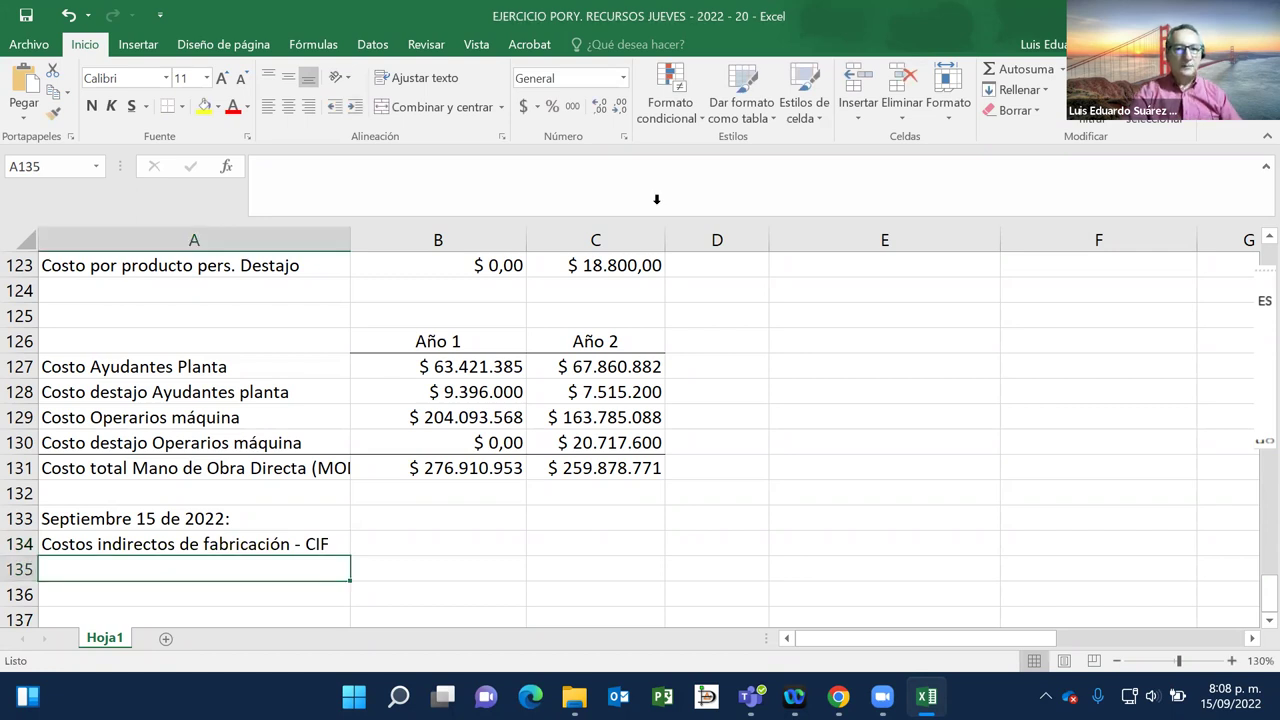
Step: Add a colon at the end of the section title in cell A134
click(270, 548)
right_click(270, 548)
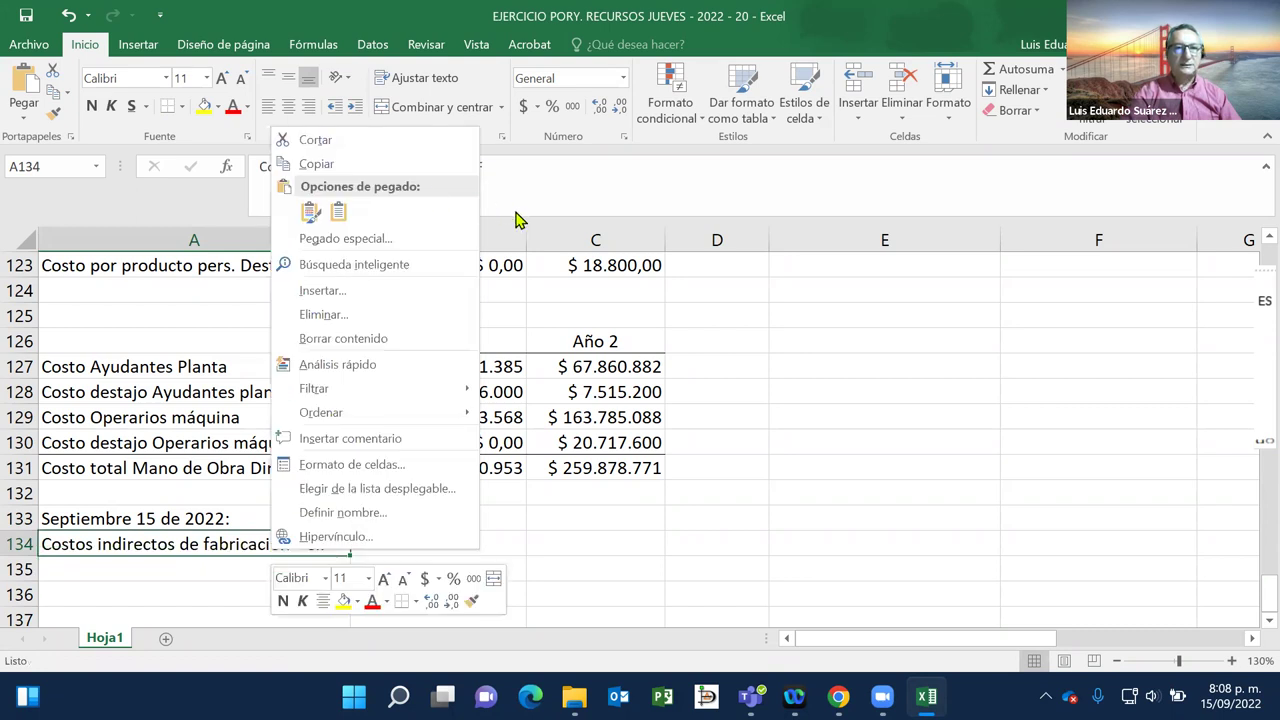
key(Escape)
click(522, 168)
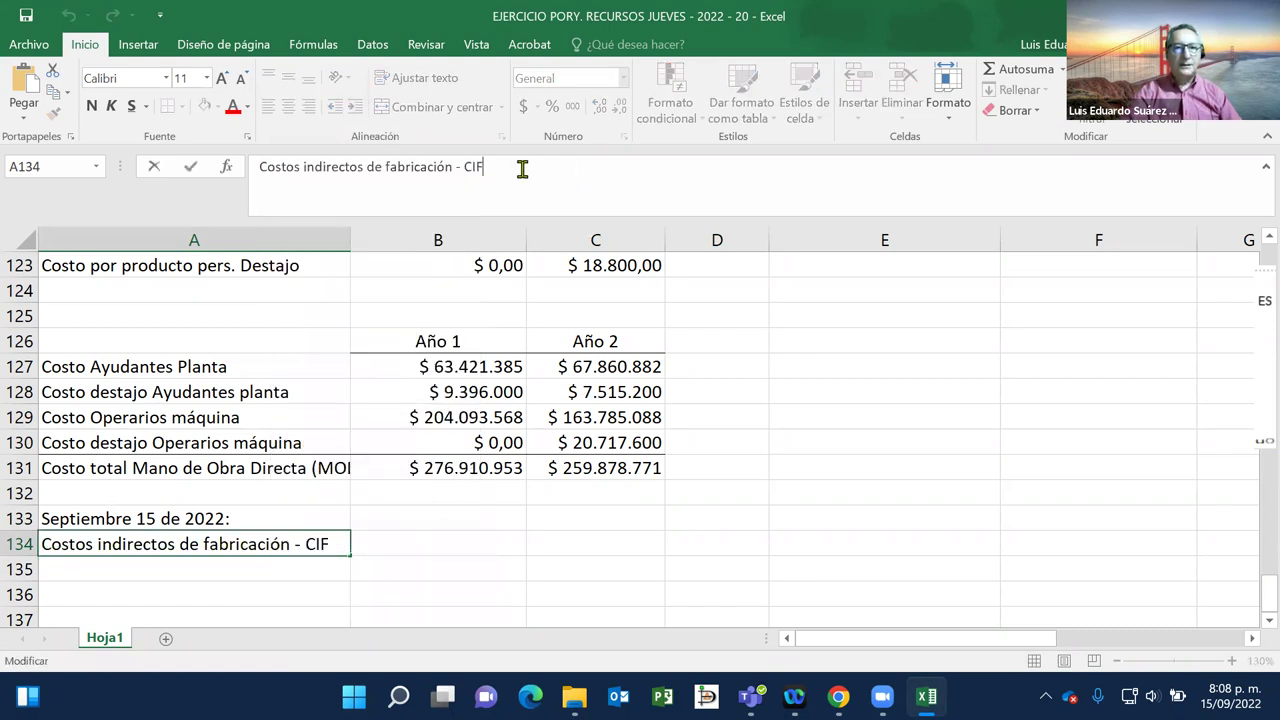
text(:)
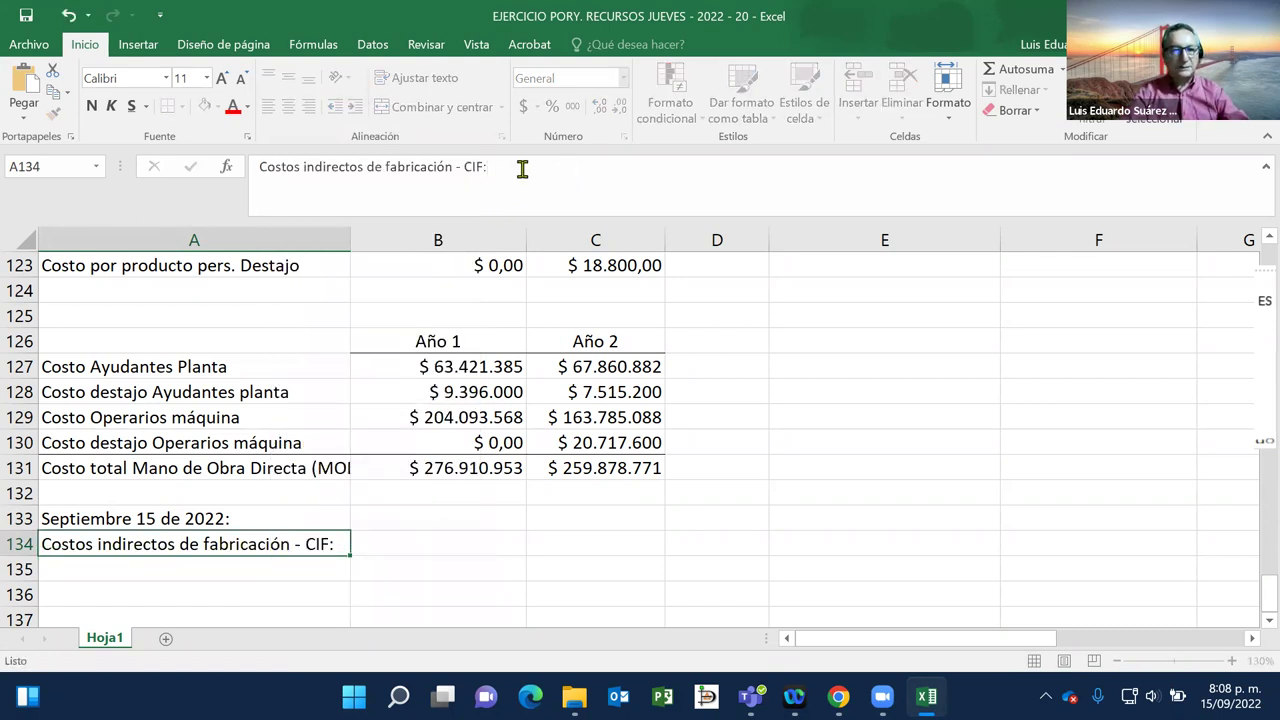
key(Return)
Step: Enter the list item " - Mano de obra Indirecta" in cell A135
text(-)
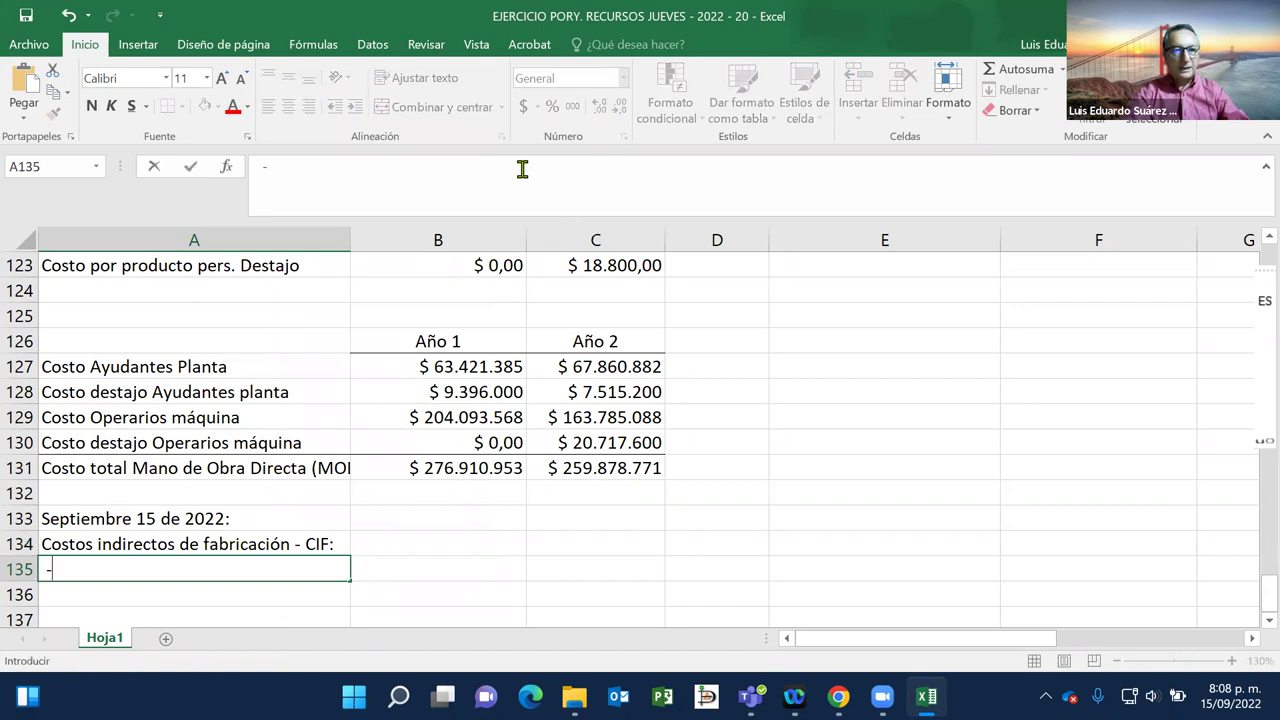
text( Mano de)
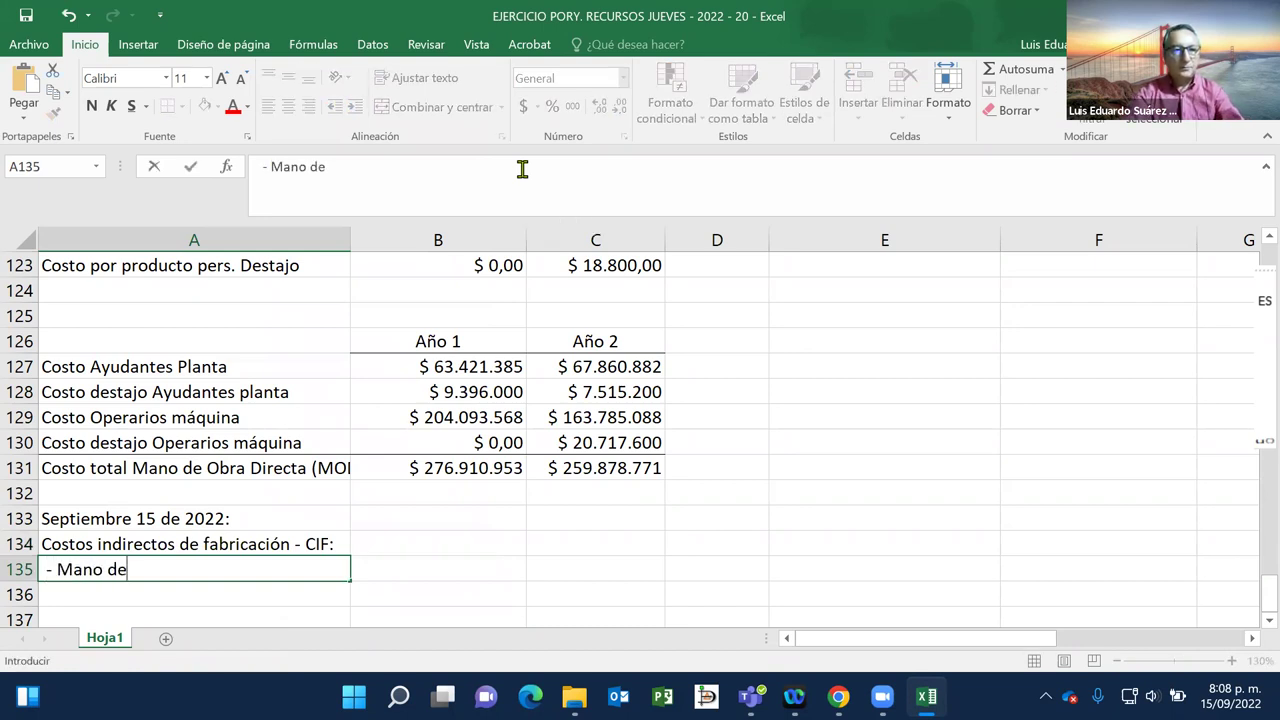
text( obra I)
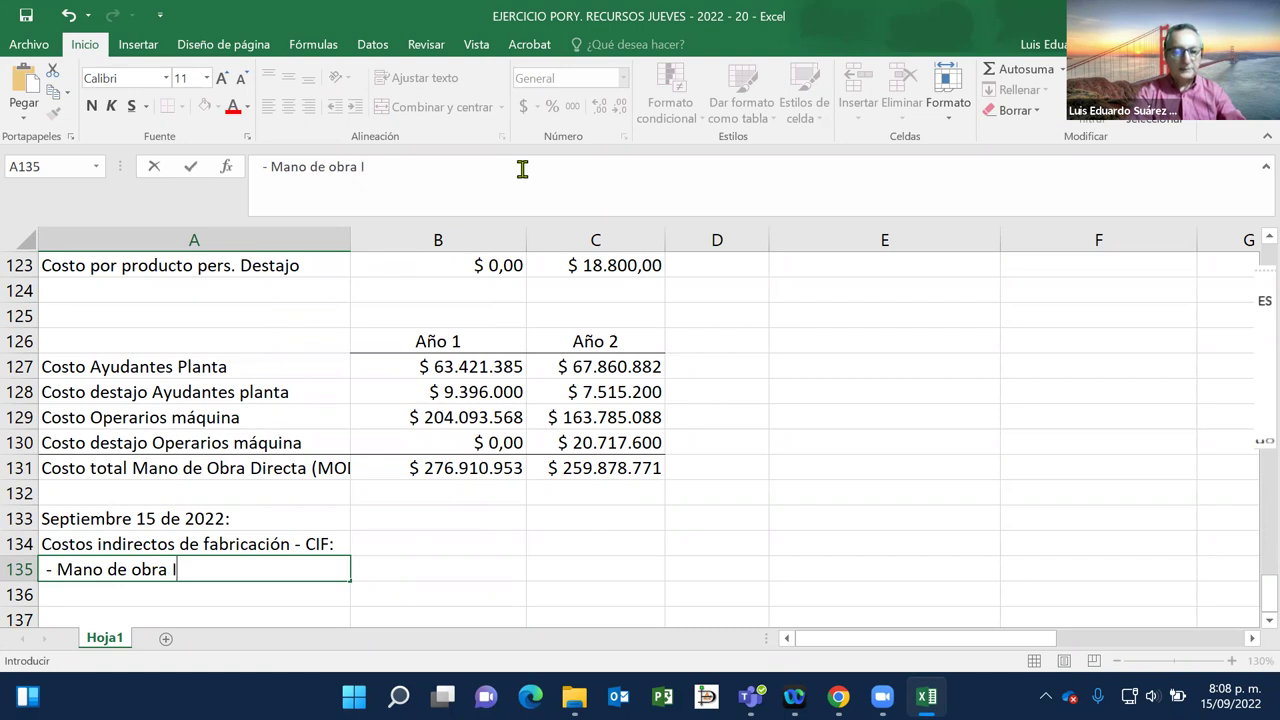
text(ndire)
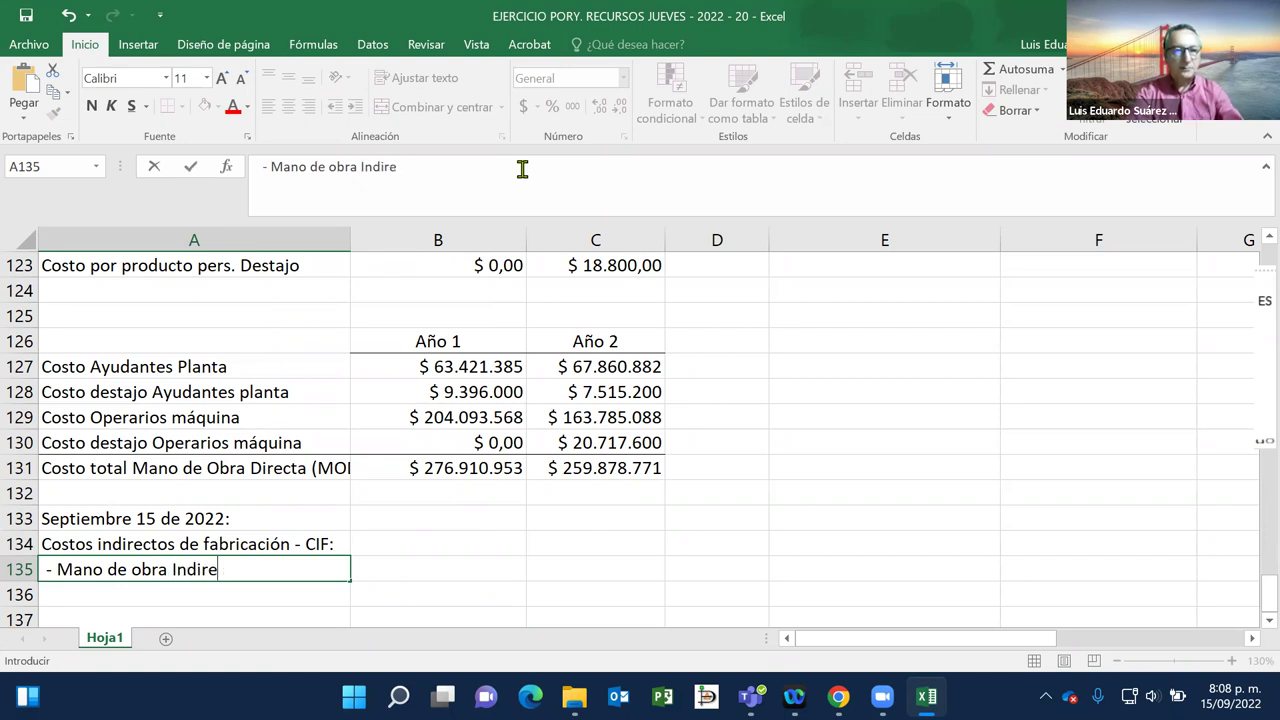
text(cta)
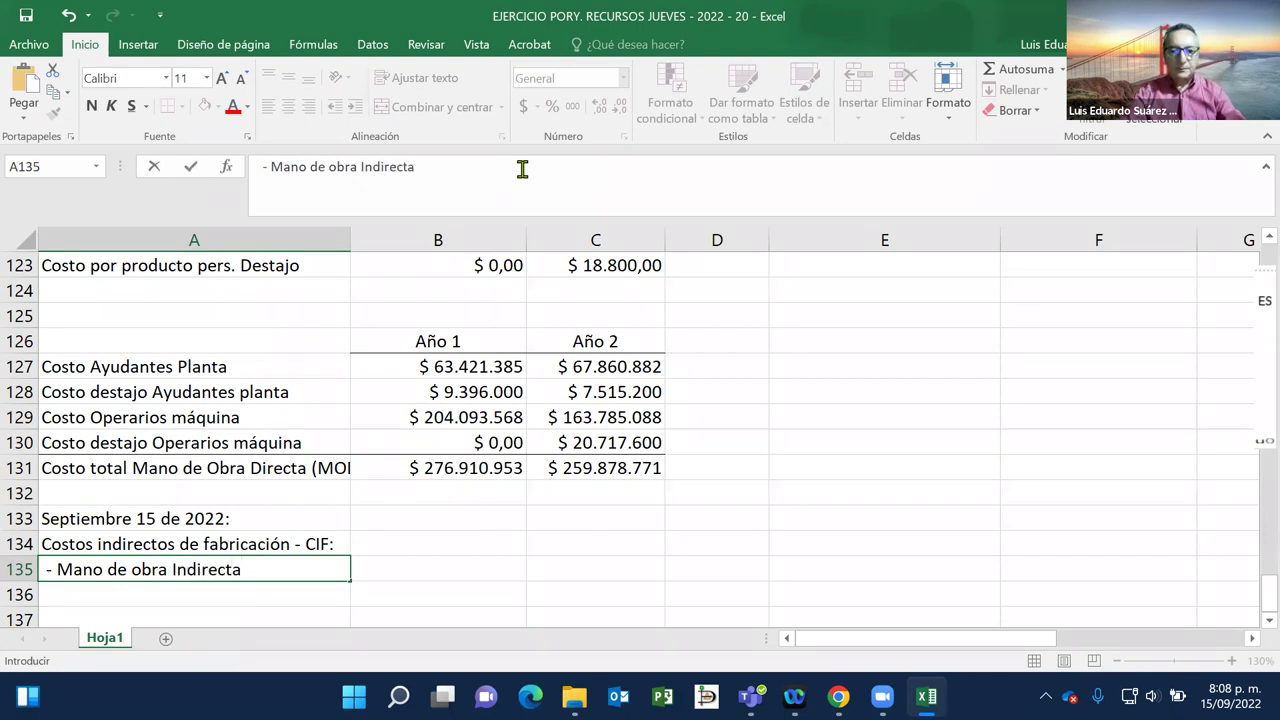
key(Return)
Step: Enter the list item " - Arriendo área bodega" in cell A136
text(- )
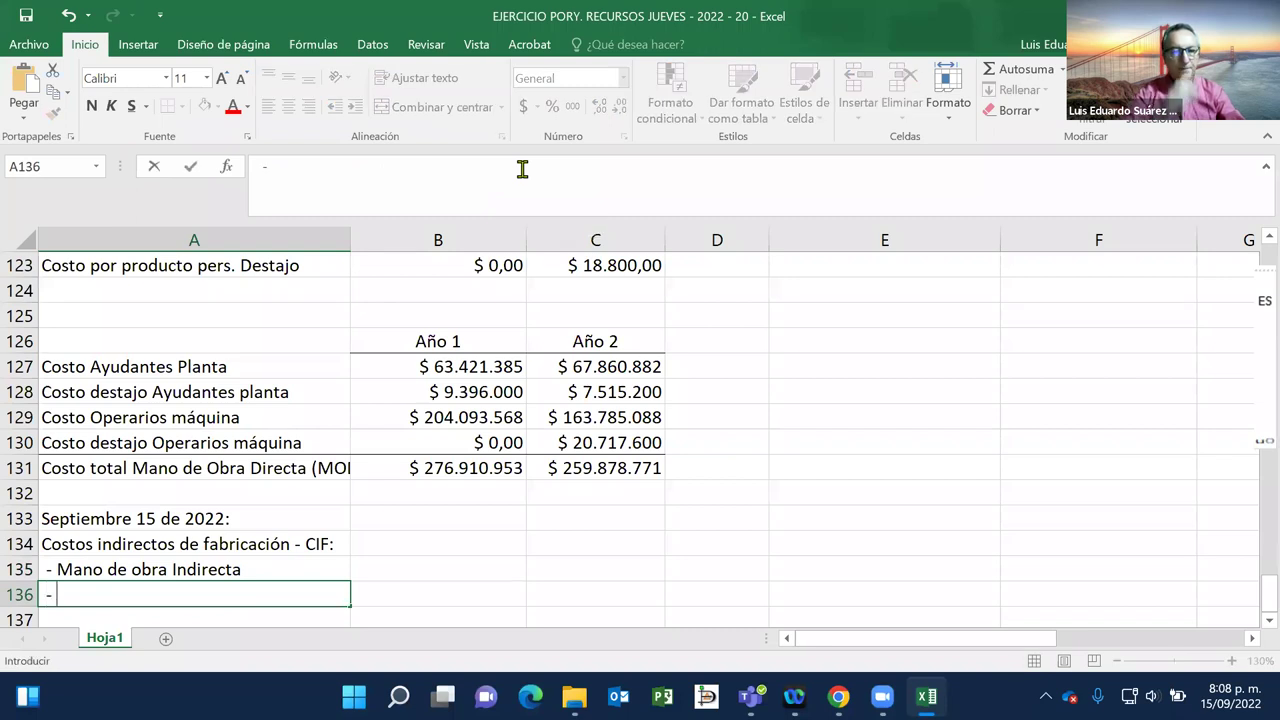
text(Arr)
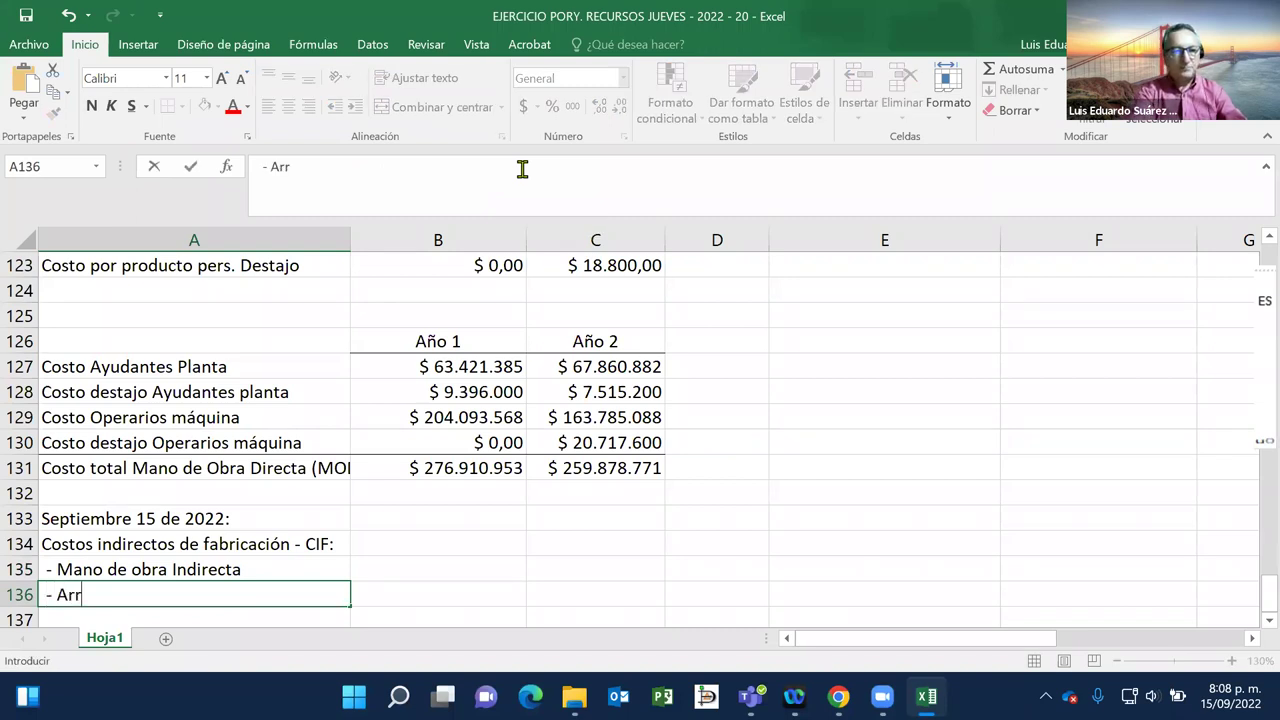
text(iendo a´rea)
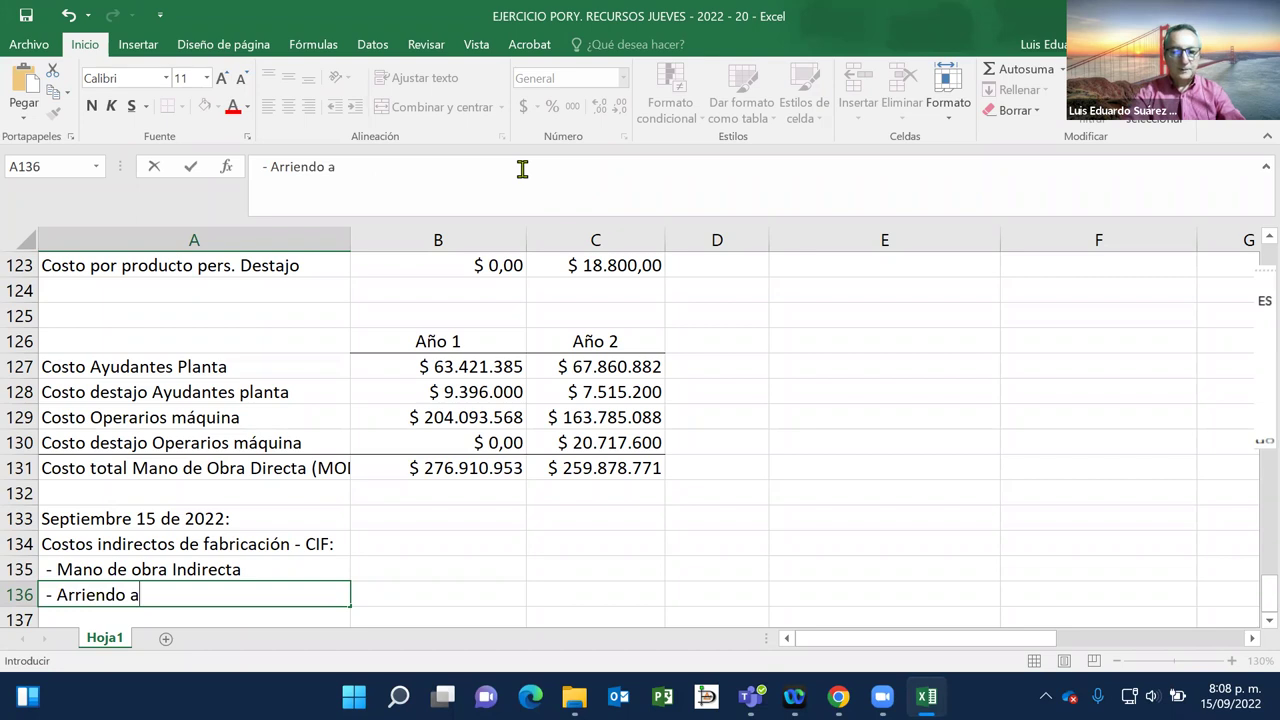
key(BackSpace)
key(BackSpace)
key(BackSpace)
key(BackSpace)
key(BackSpace)
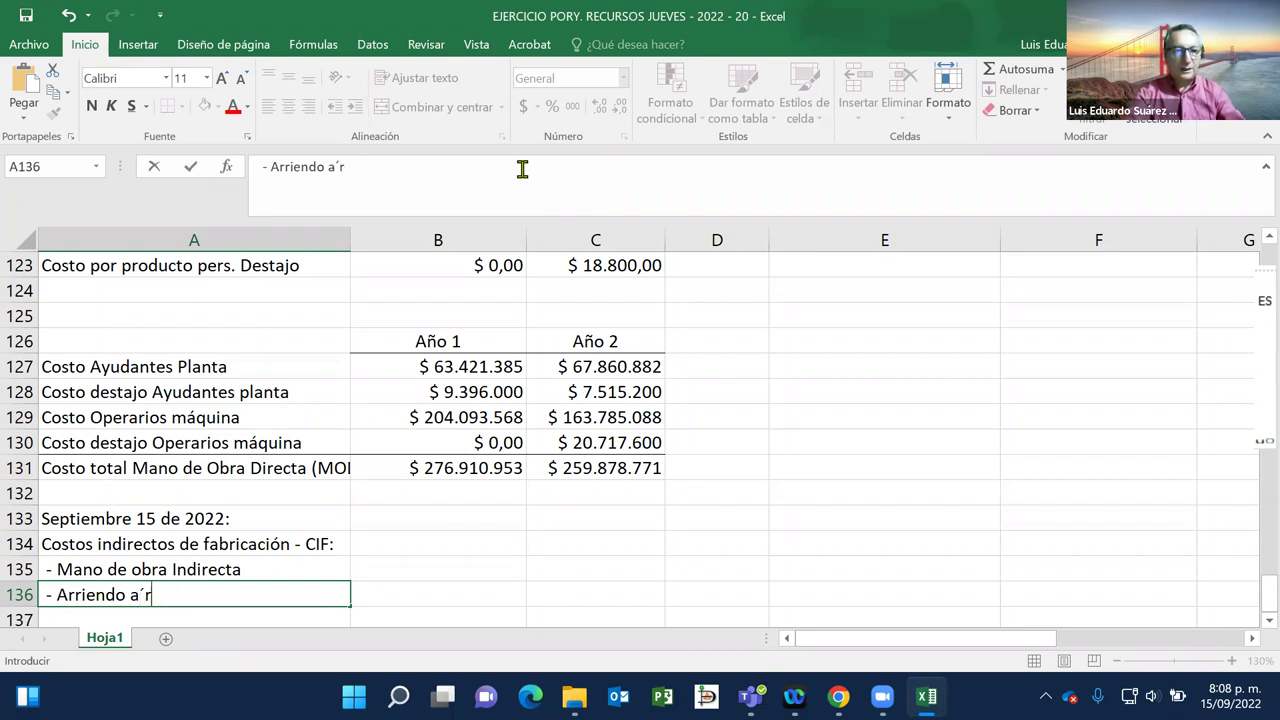
text(ár)
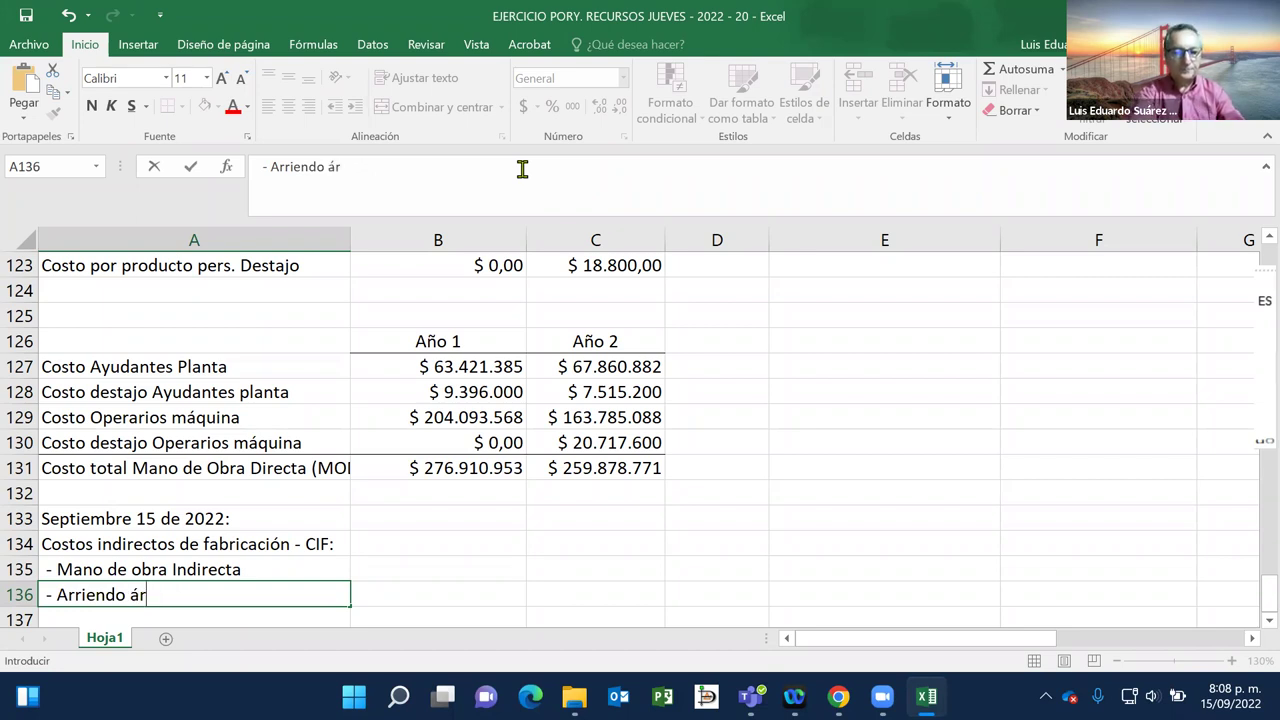
text(ea bodega)
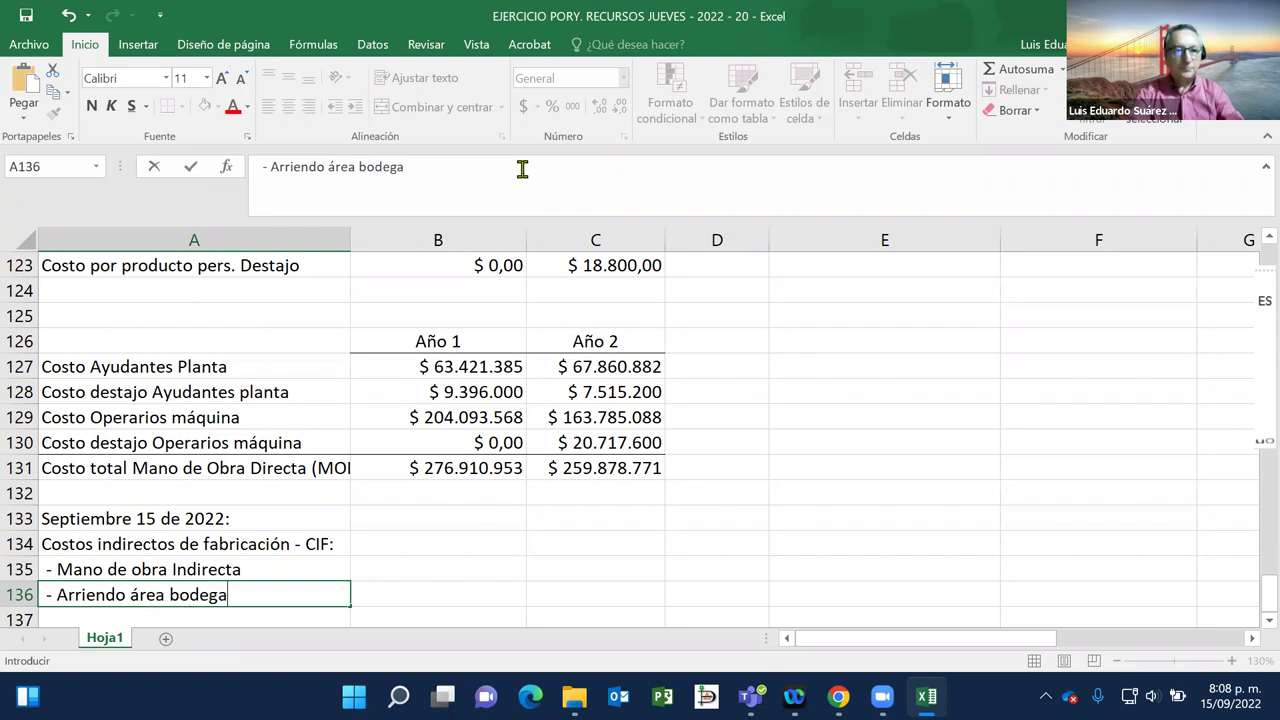
key(Return)
Step: Enter the list item " - Servicios públicos área bodega" in cell A137
text(- )
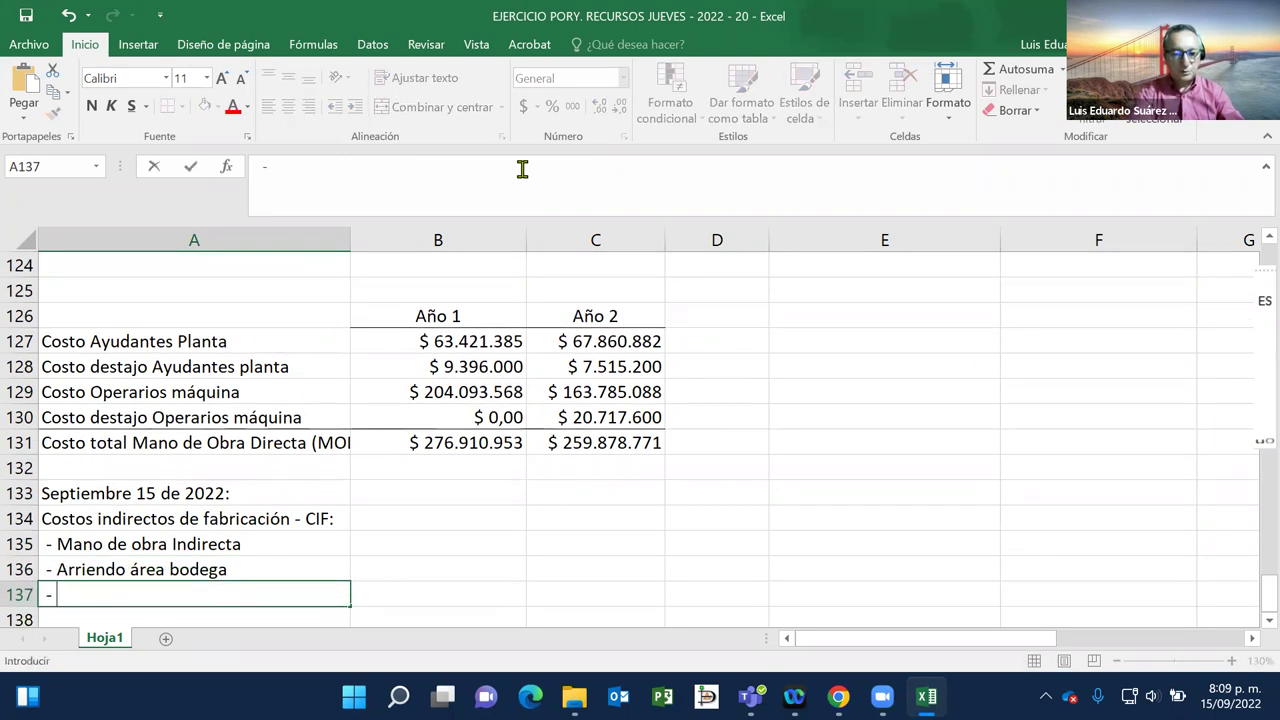
text(Servicio)
key(BackSpace)
key(BackSpace)
key(BackSpace)
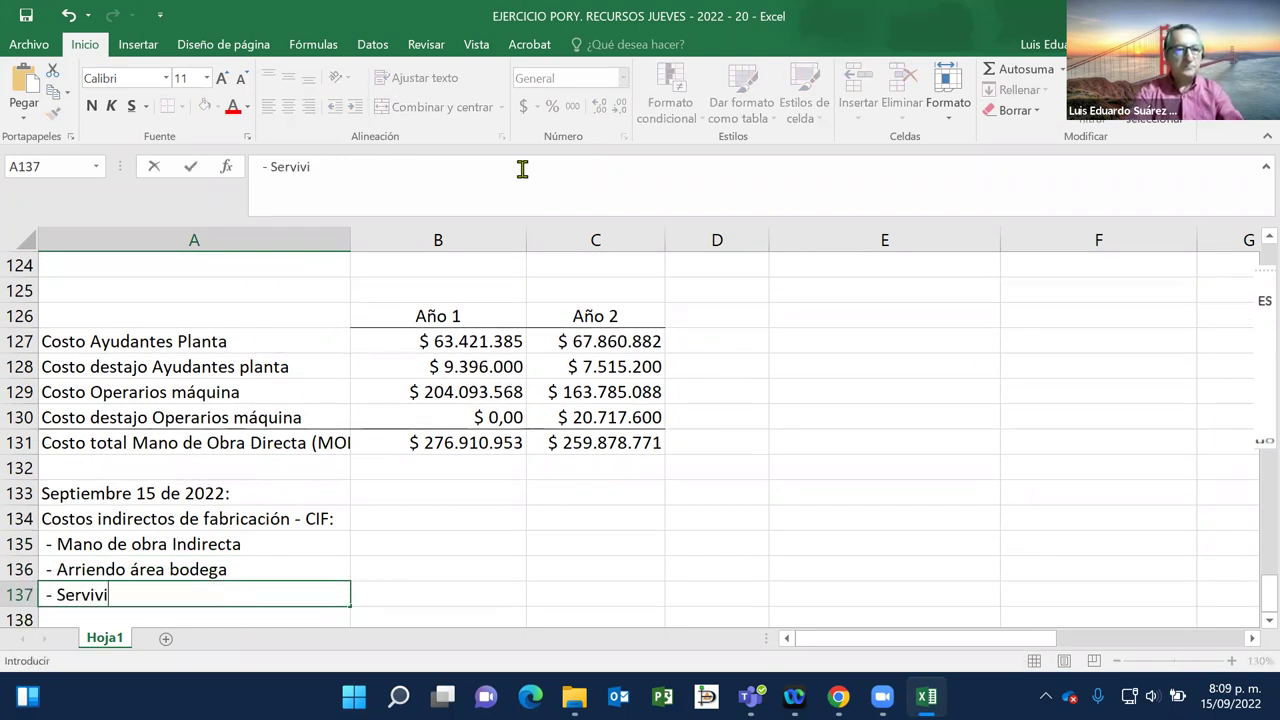
text(cios )
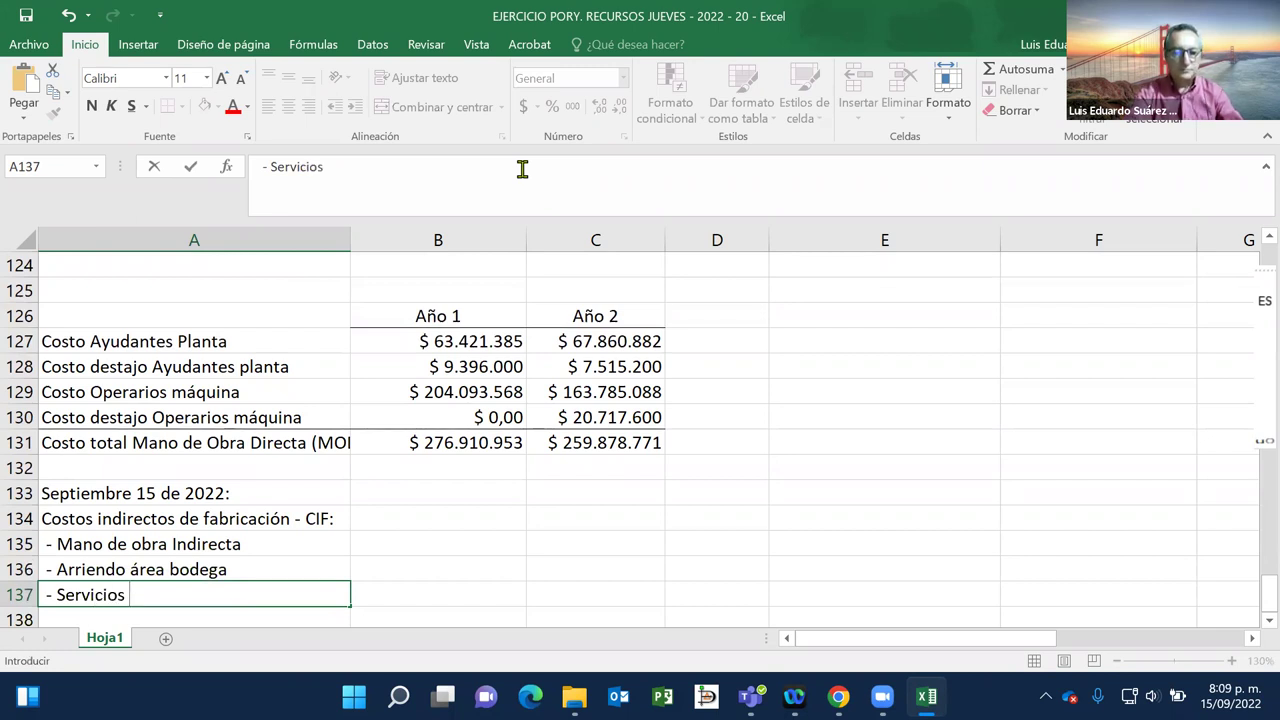
text(públiucos)
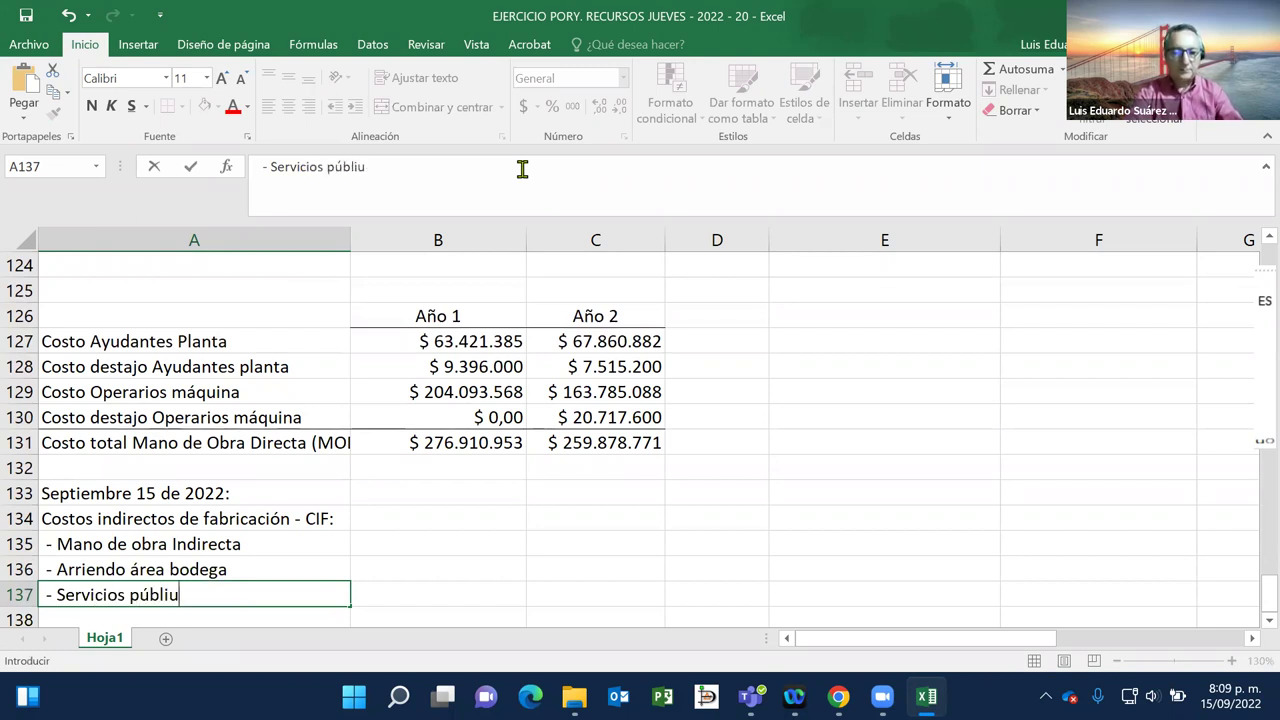
key(BackSpace)
key(BackSpace)
key(BackSpace)
key(BackSpace)
text(cos área )
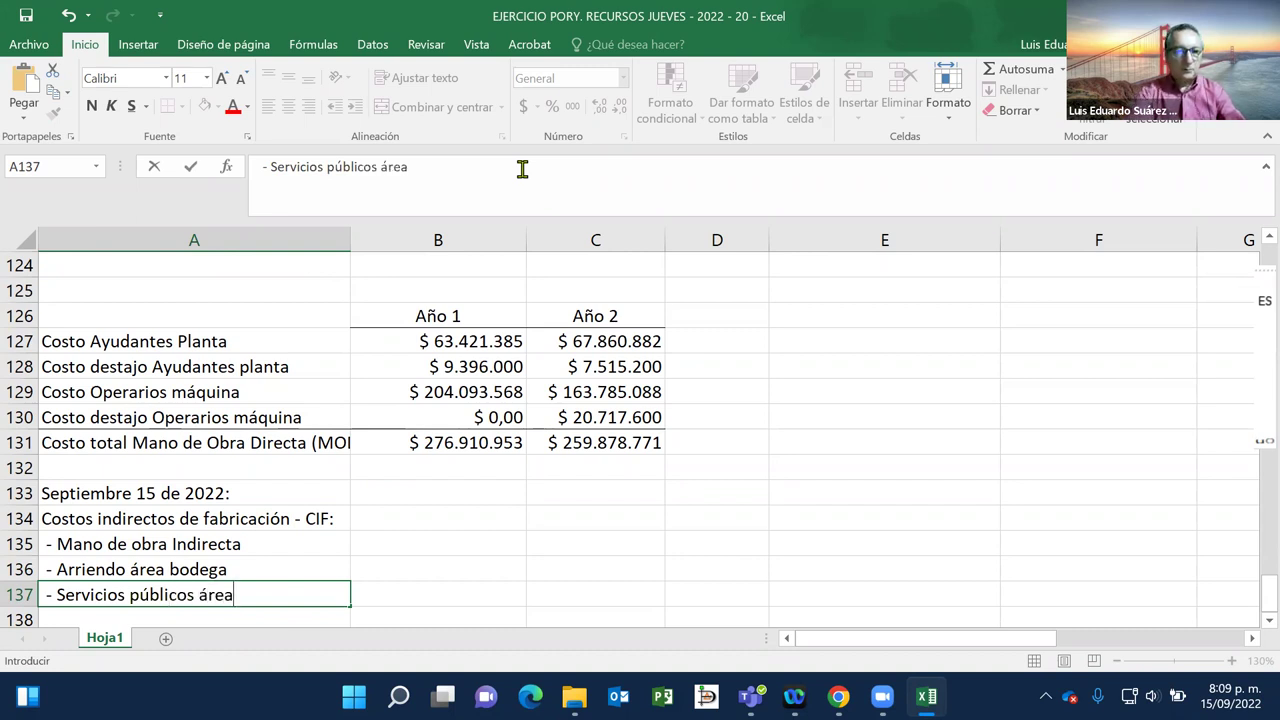
text(bodega)
key(Return)
text(- )
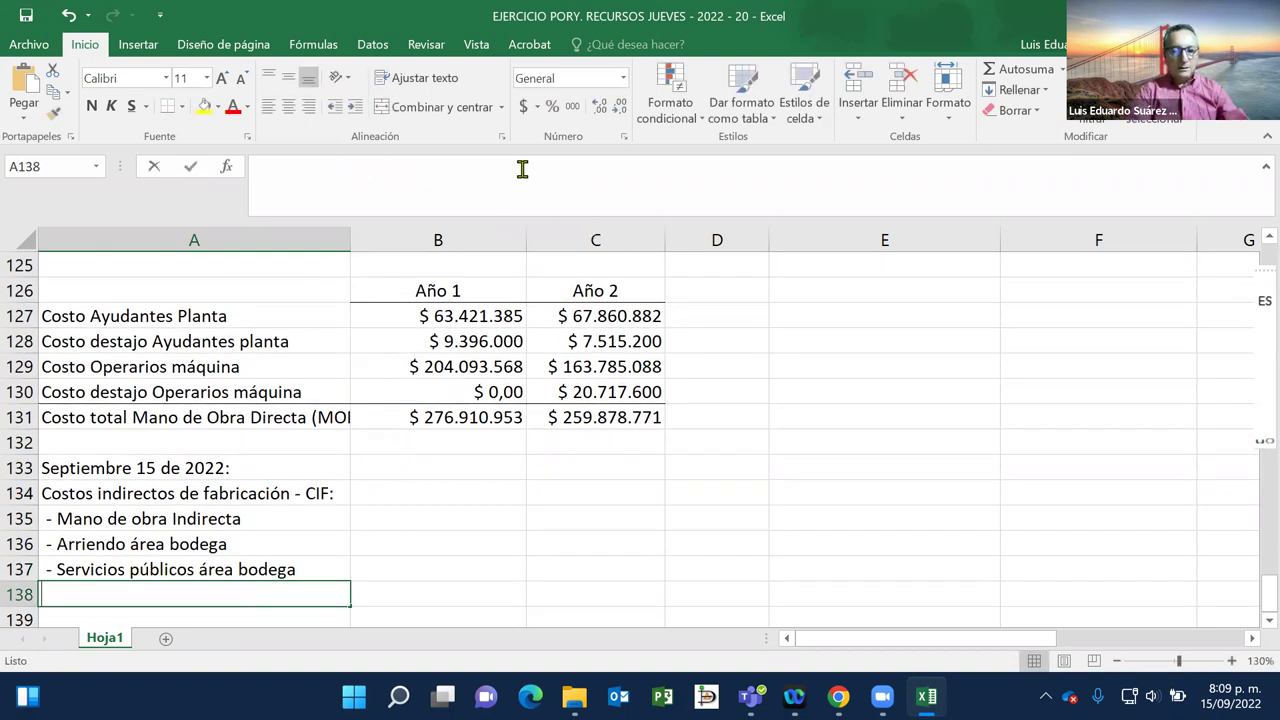
text(man)
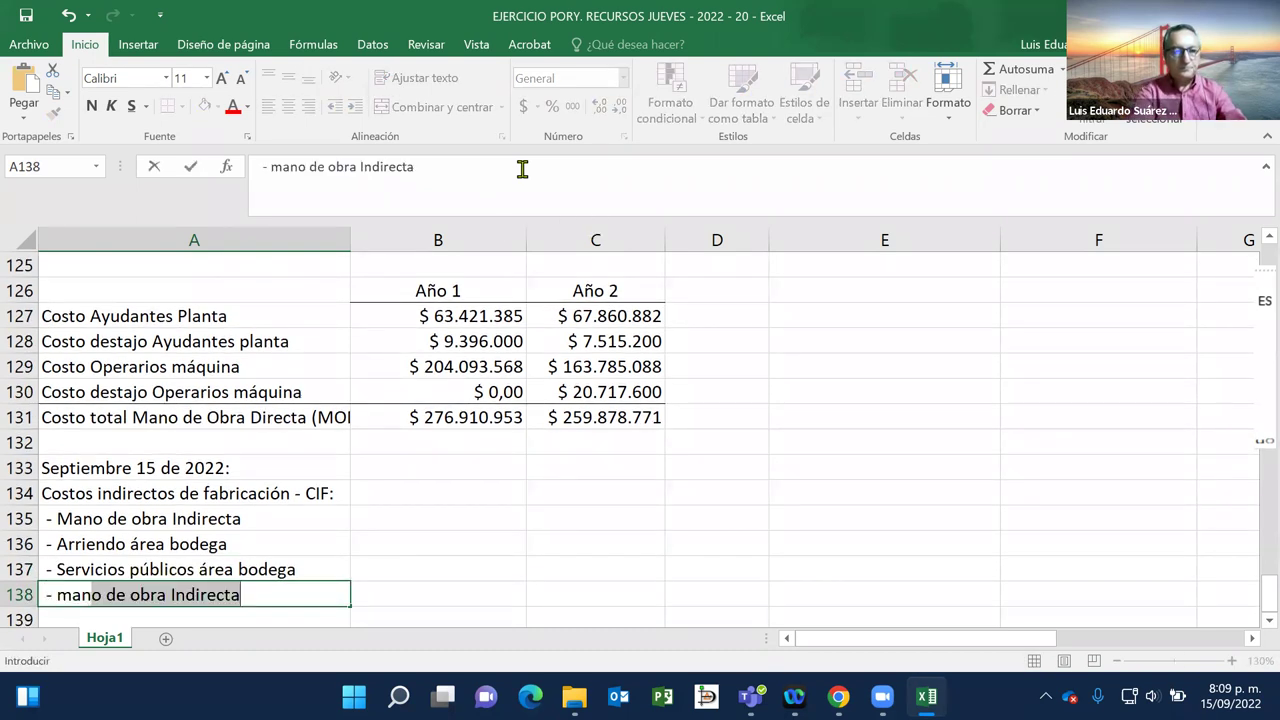
key(BackSpace)
key(BackSpace)
key(BackSpace)
key(BackSpace)
key(BackSpace)
text(Menrt)
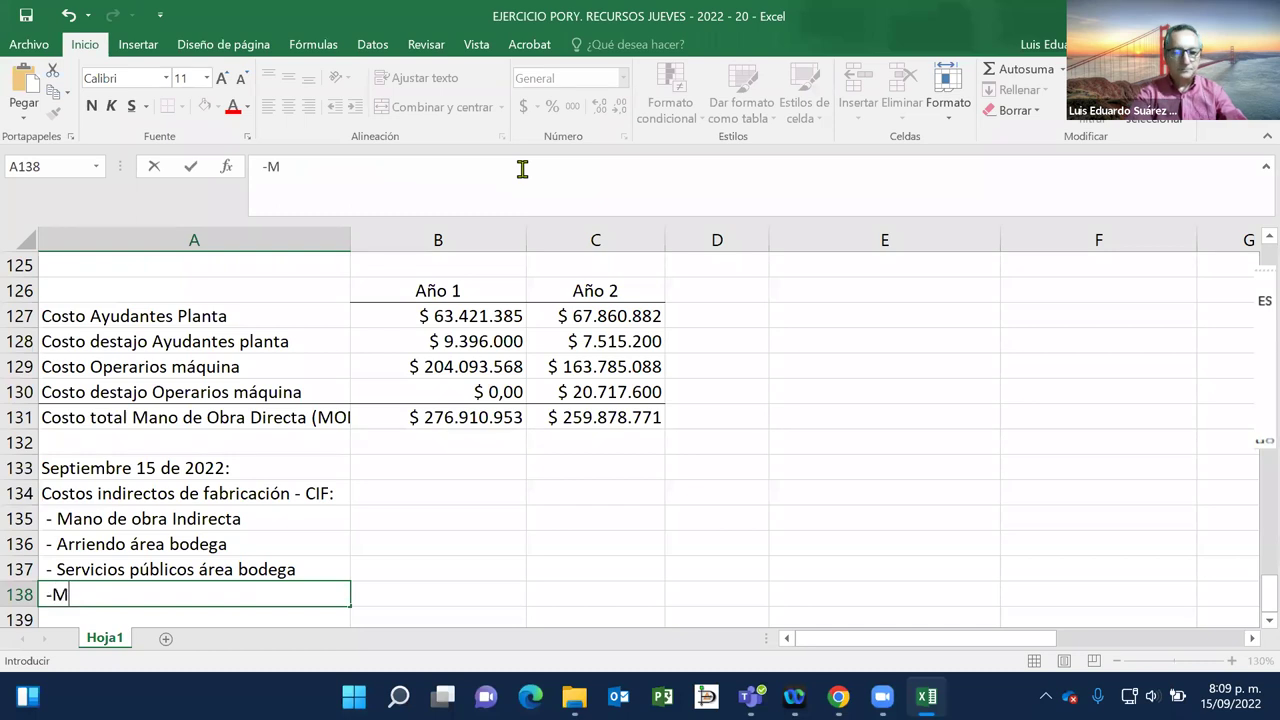
key(BackSpace)
key(BackSpace)
key(BackSpace)
key(BackSpace)
key(BackSpace)
key(BackSpace)
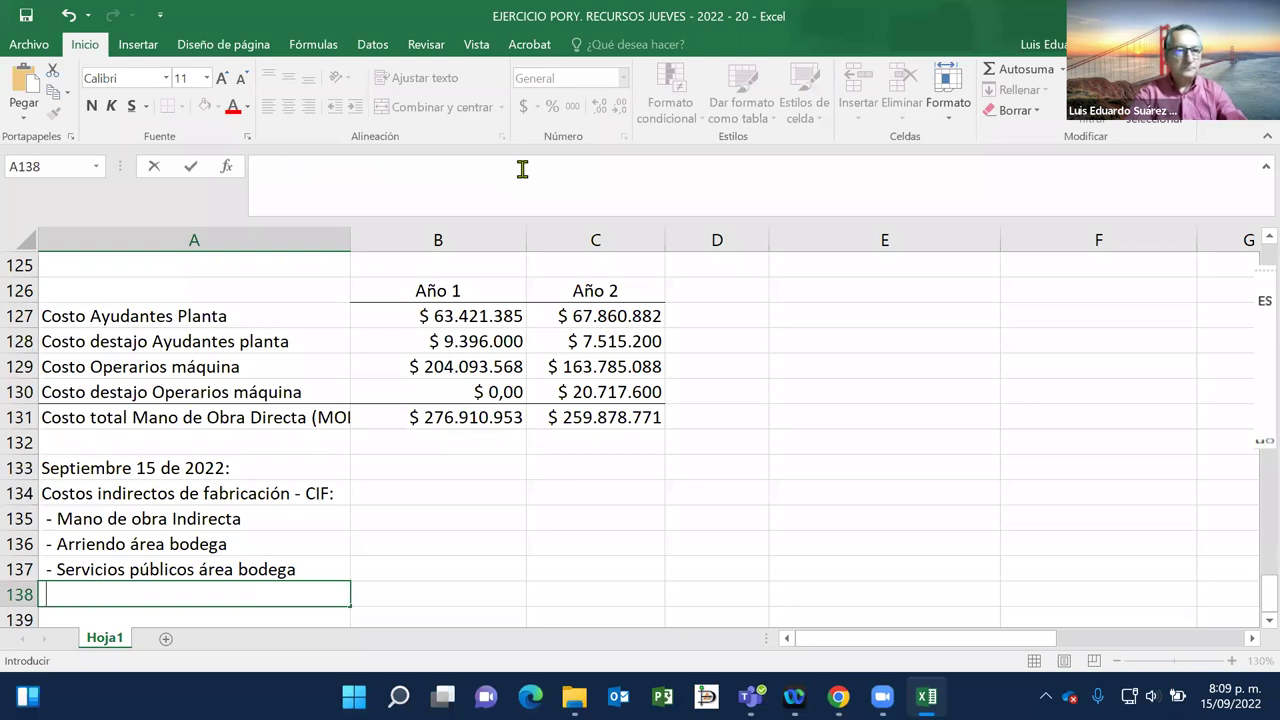
Step: Enter the list item " - Mantenimientos" in cell A138
text(-)
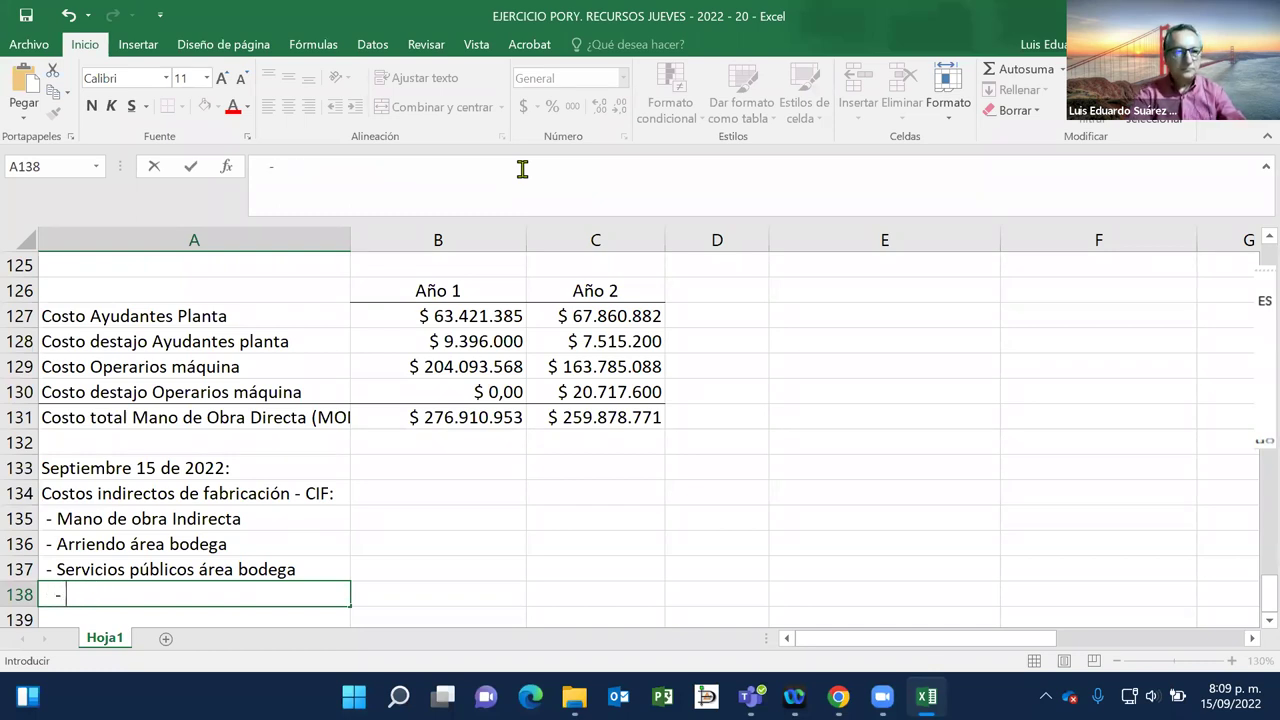
key(BackSpace)
key(BackSpace)
text(- Mante)
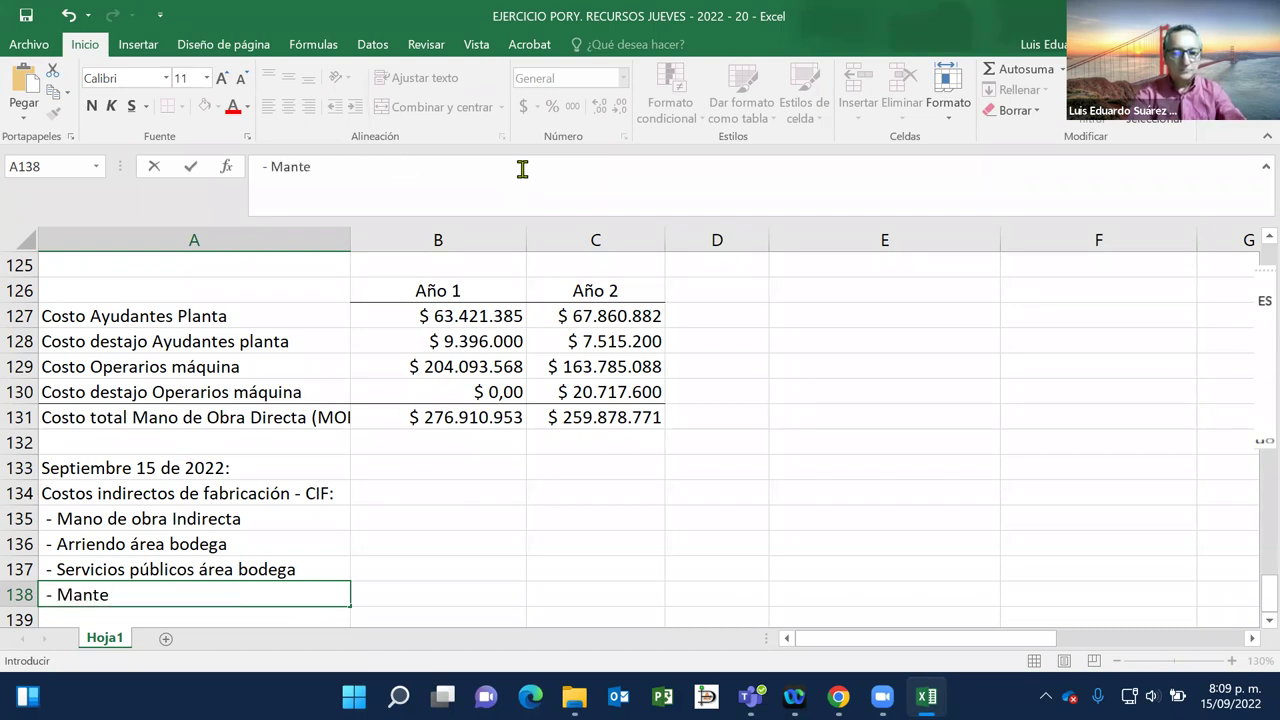
text(nimientos)
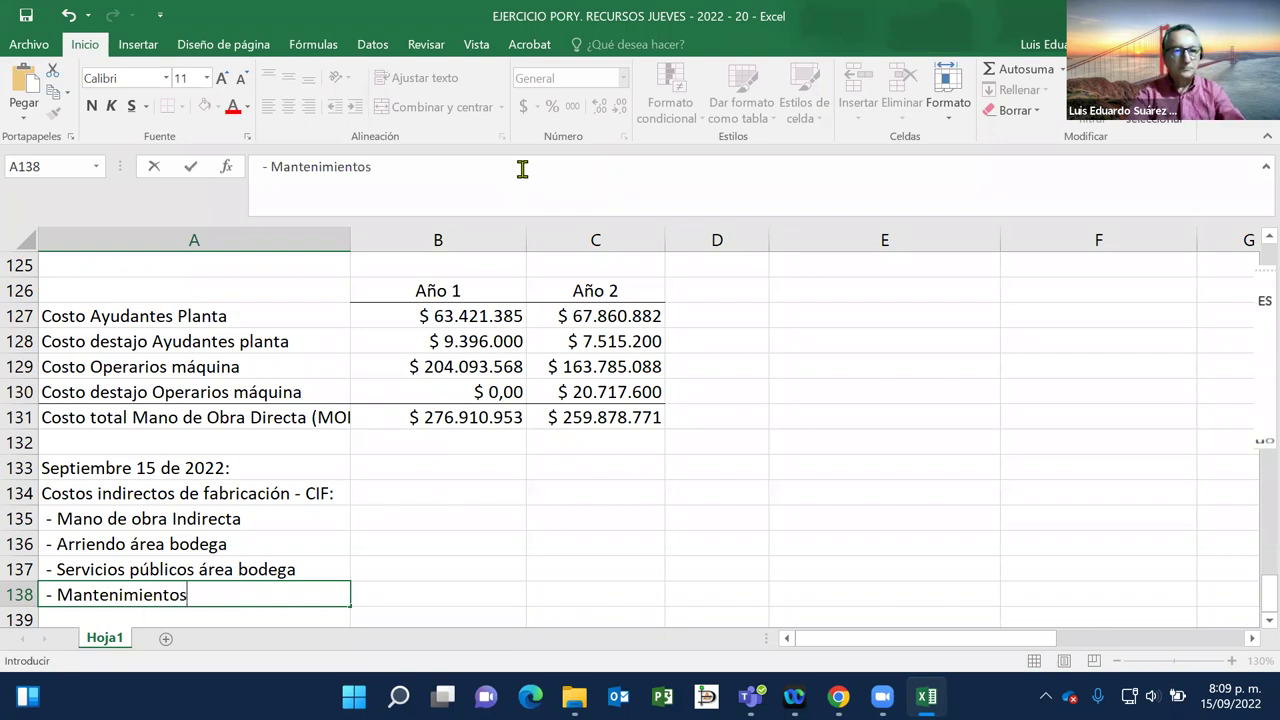
key(Return)
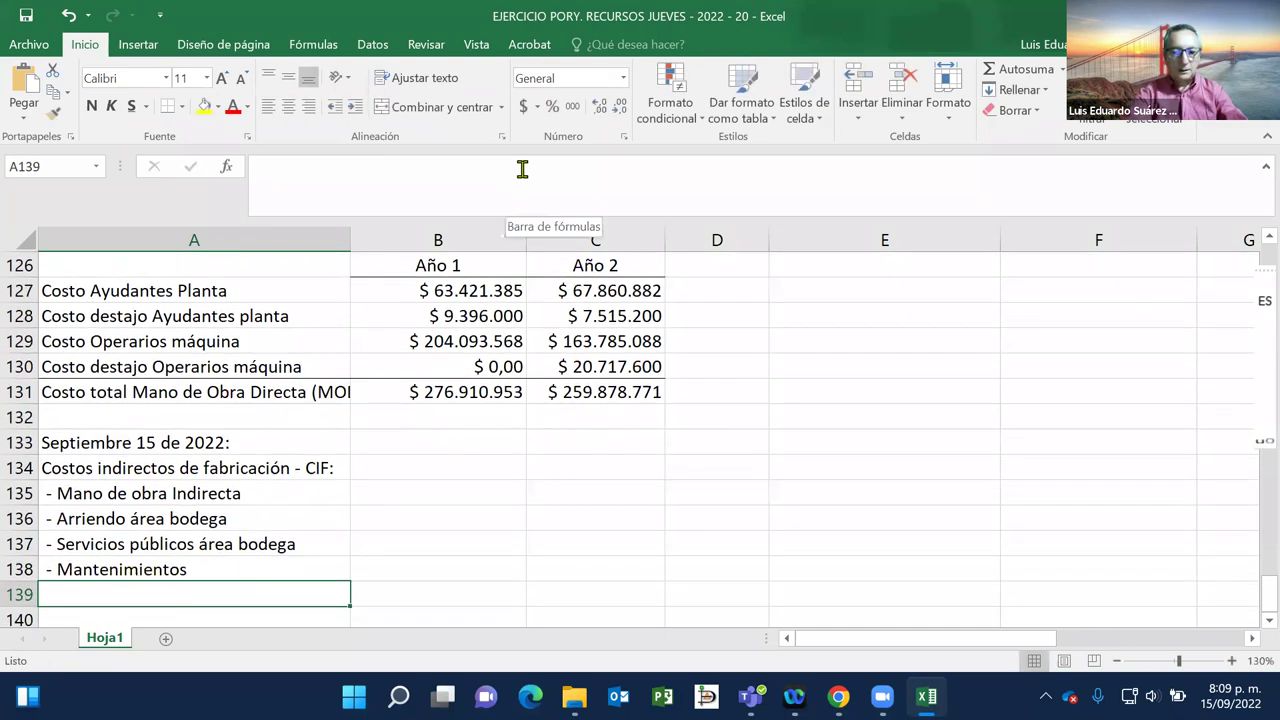
Step: Enter the list item " - Depreciación maquinaria y equipo" in cell A139
text(- De)
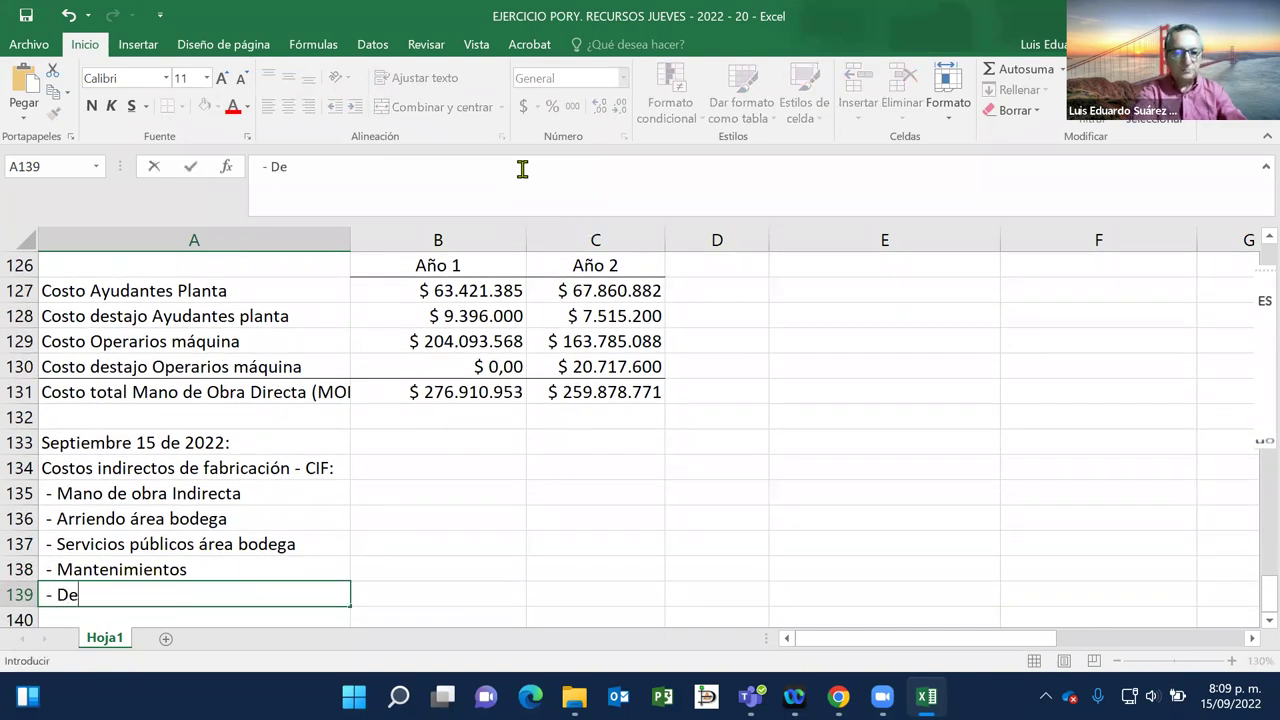
text(preciaci´pn)
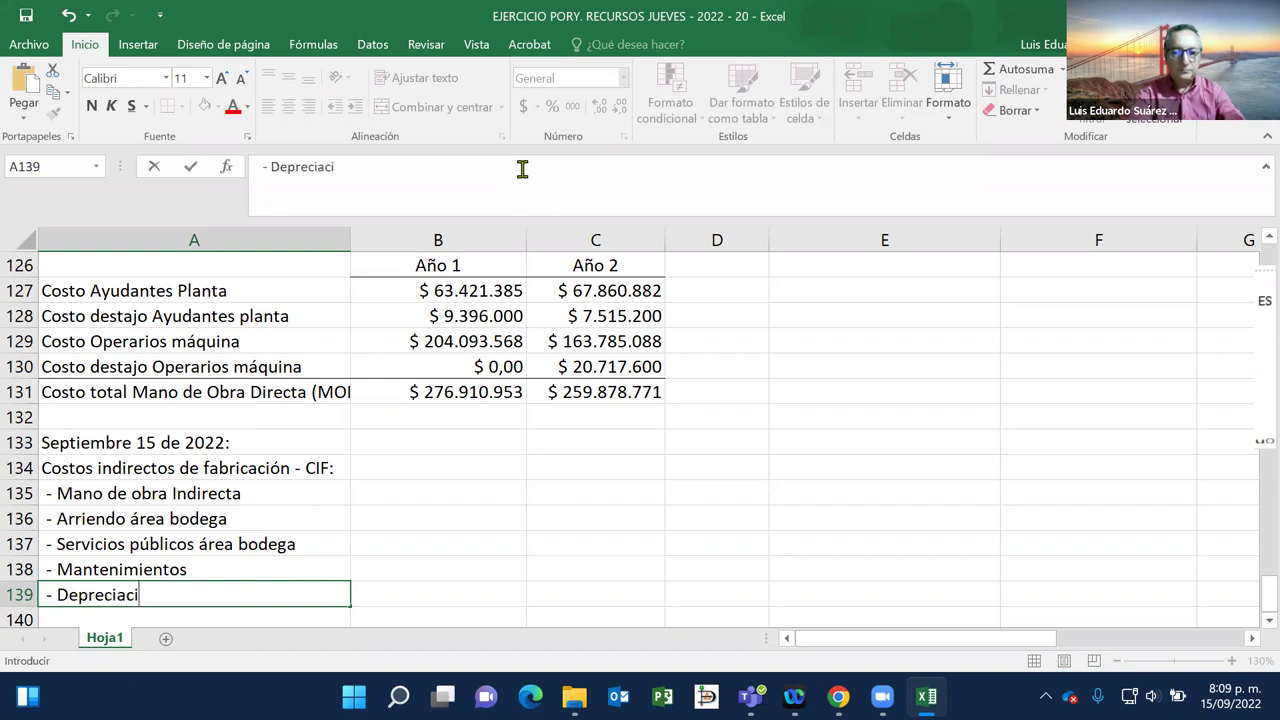
key(BackSpace)
key(BackSpace)
key(BackSpace)
key(BackSpace)
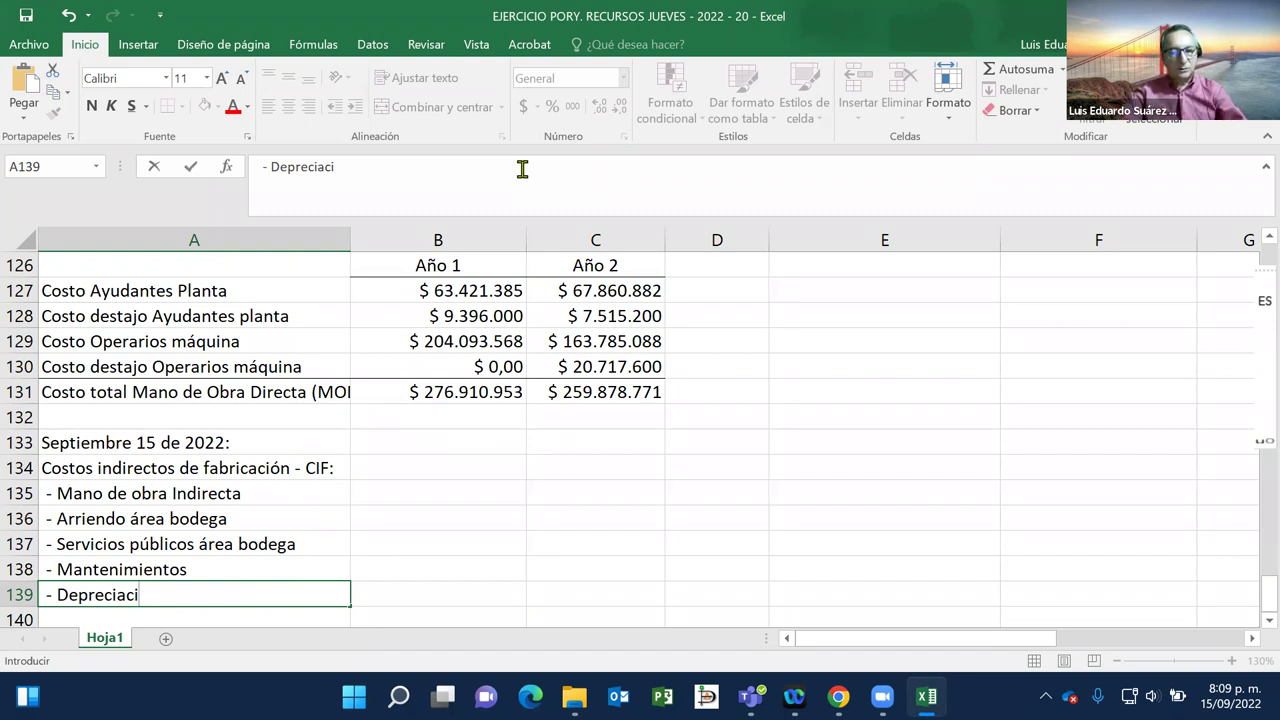
text(´pon)
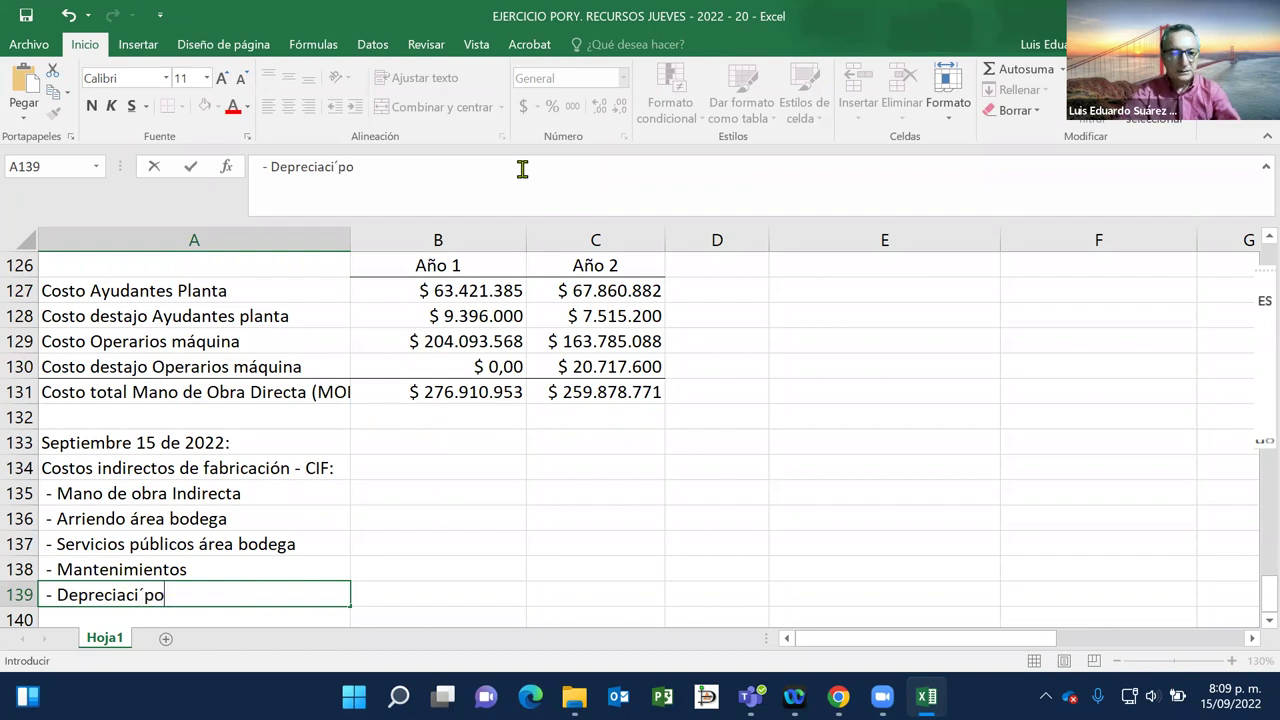
key(BackSpace)
key(BackSpace)
key(BackSpace)
key(BackSpace)
key(BackSpace)
text(ón maquina)
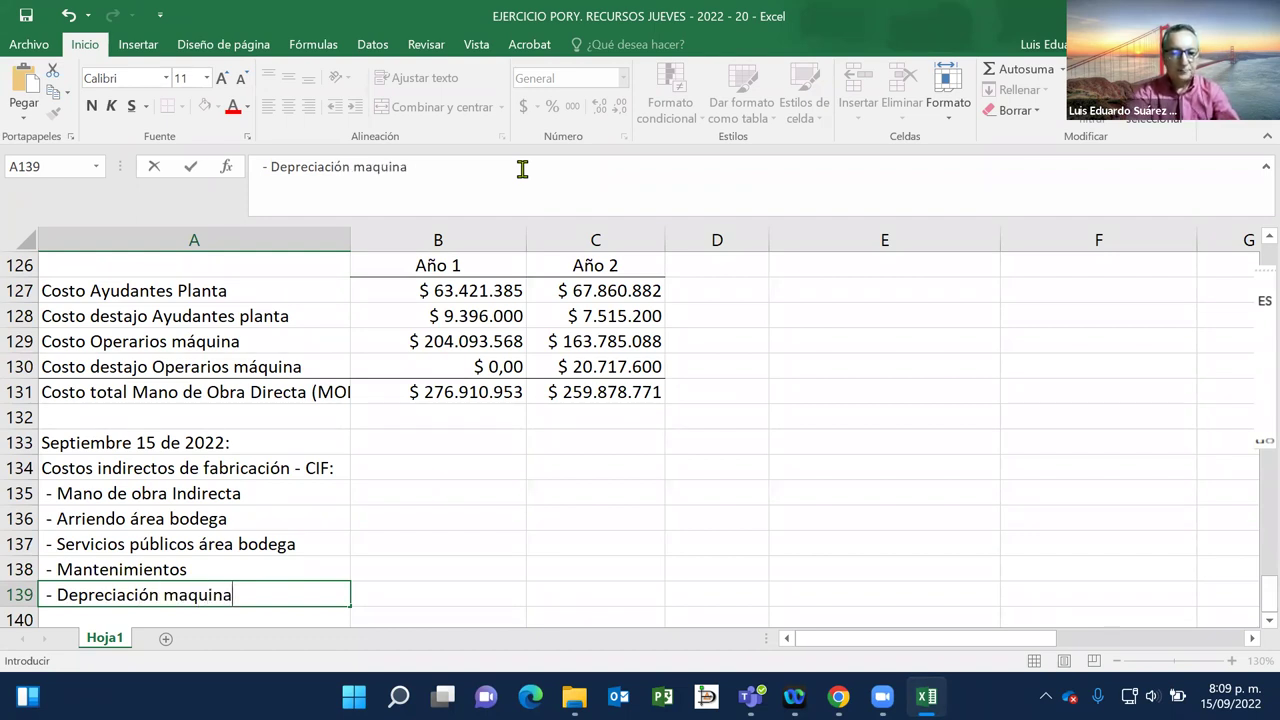
text(ria y equ)
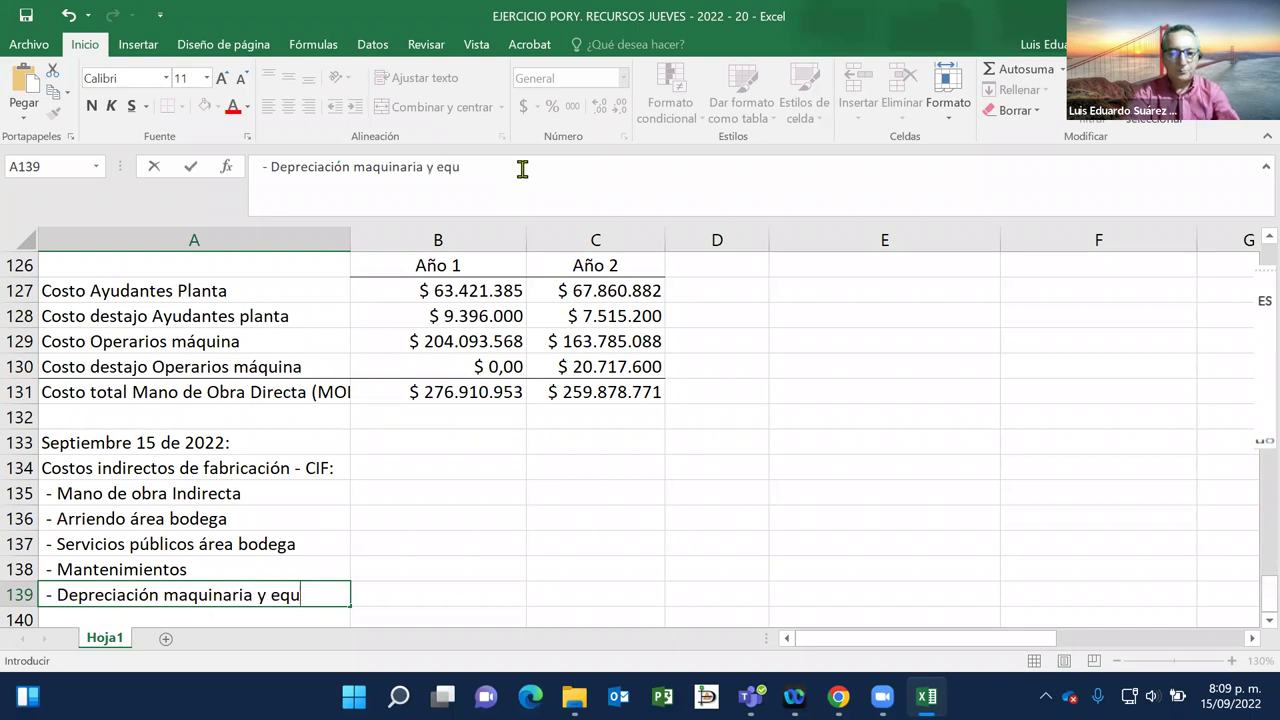
text(ió)
key(BackSpace)
text(po)
key(ctrl+Return)
key(Down)
Step: Enter the list item " - Empaque y emablaje" in cell A140
text(- )
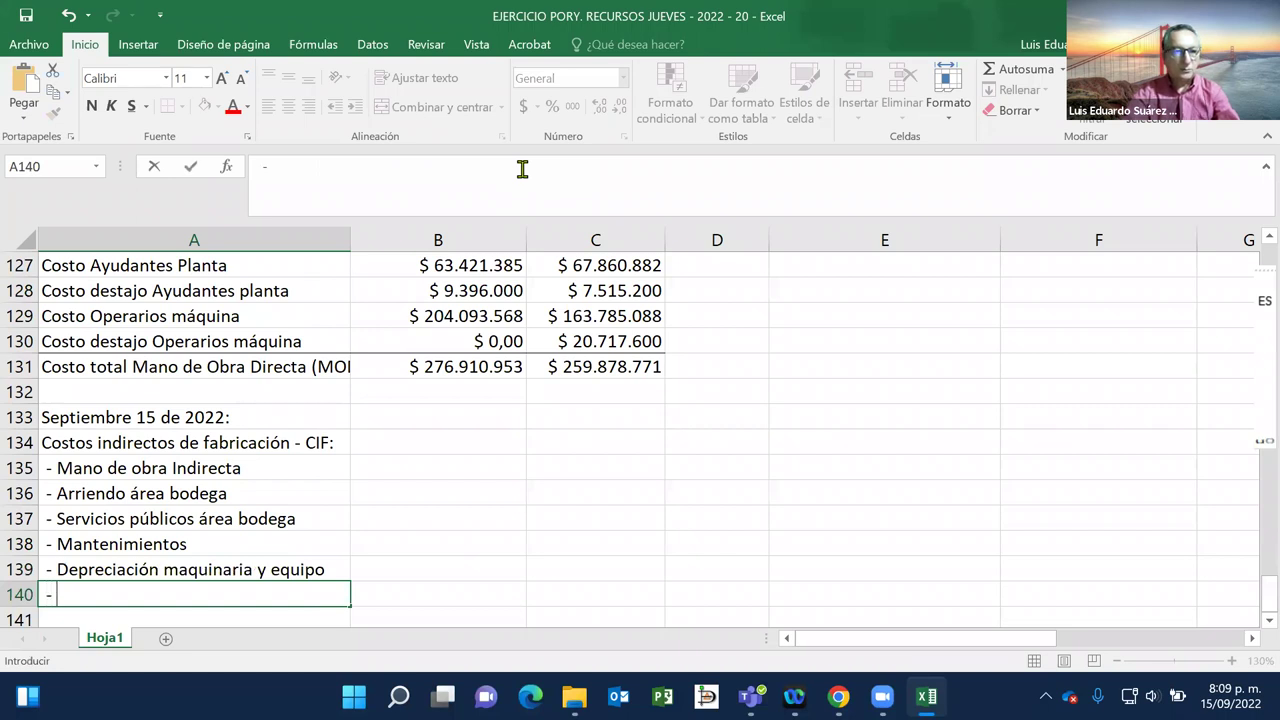
text(Empaque y emablaje)
key(Return)
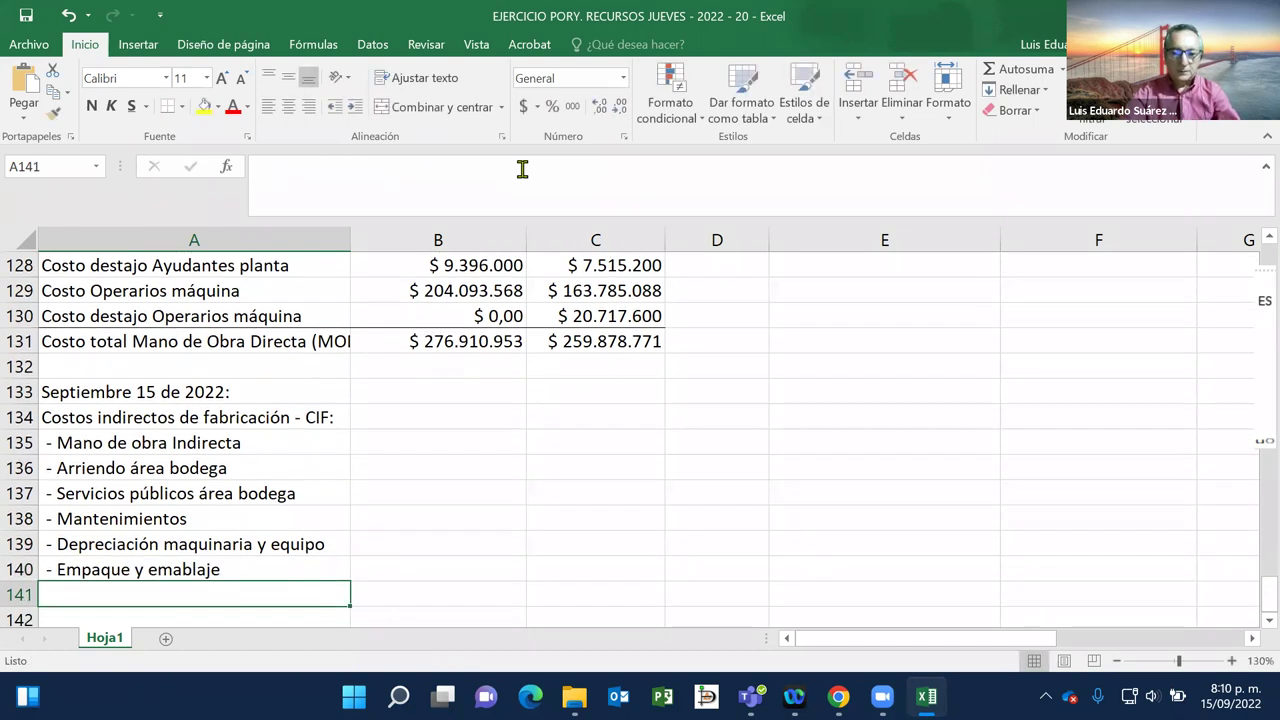
key(Up)
key(shift+Right)
key(shift+Right)
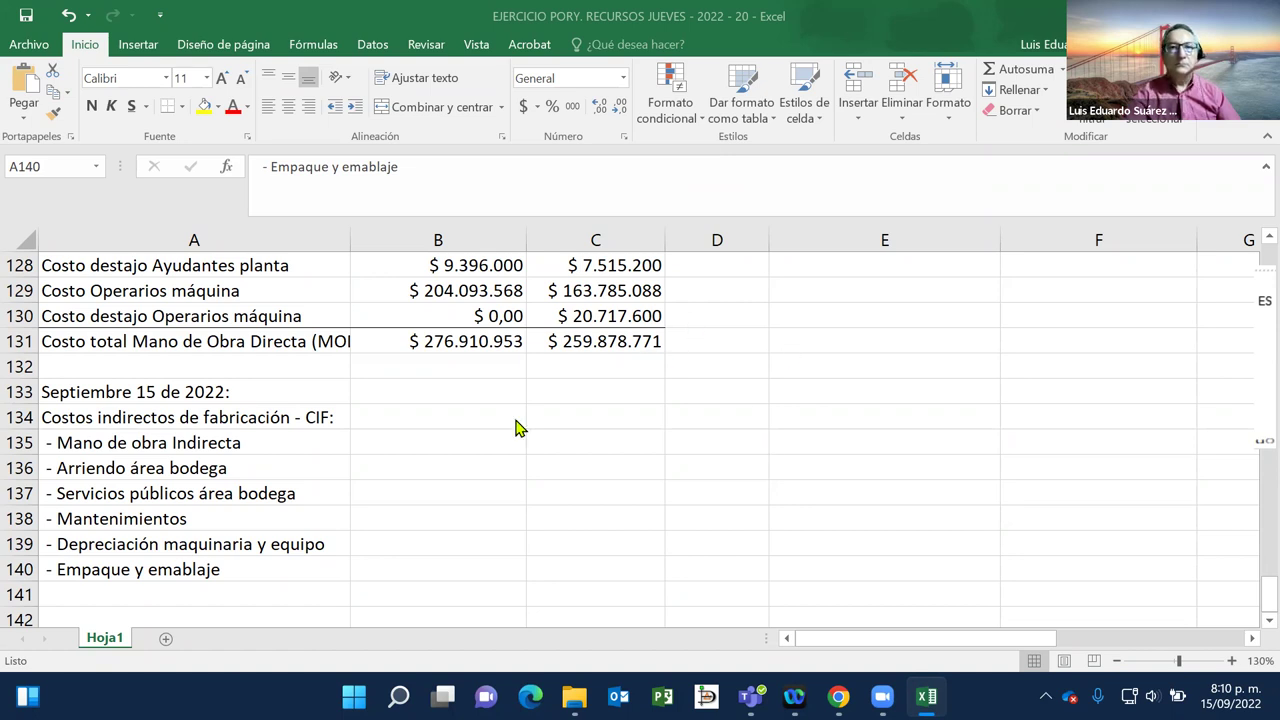
key(shift+Right)
key(shift+Right)
Step: Enter the column headings "Año 1" in cell B134 and "Año 2" in cell C134
click(439, 414)
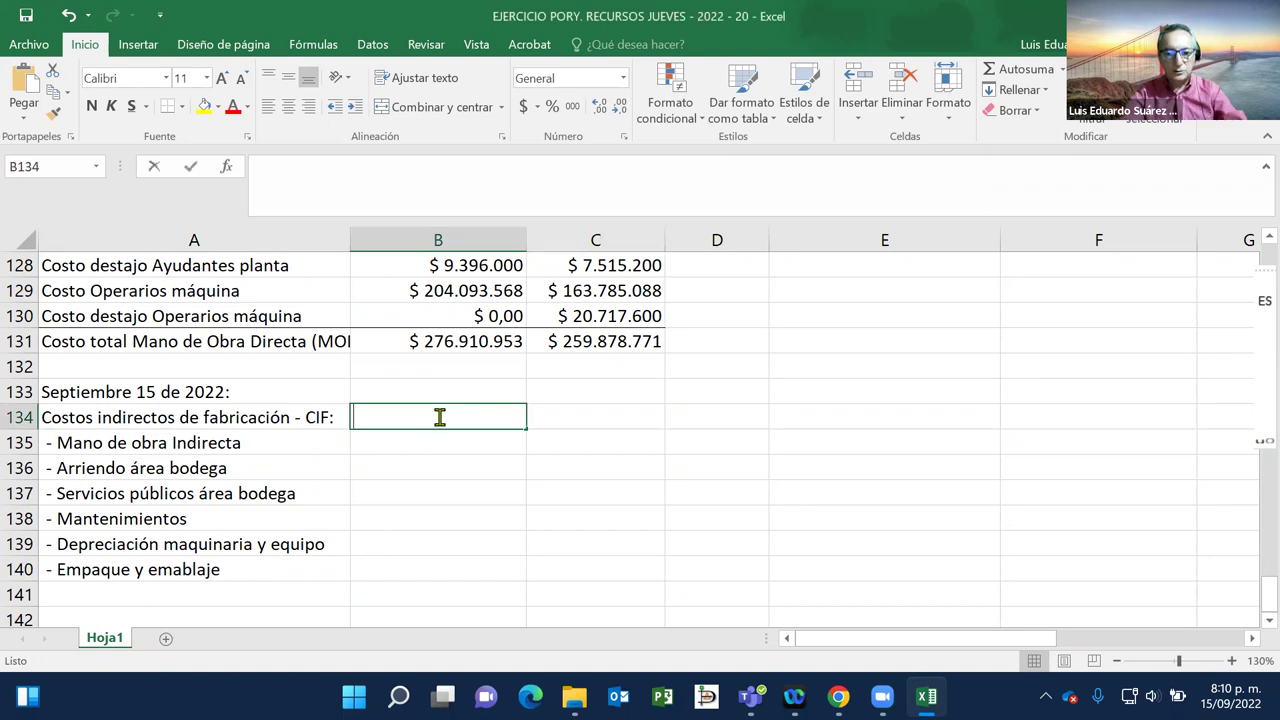
text(Año 1)
key(Return)
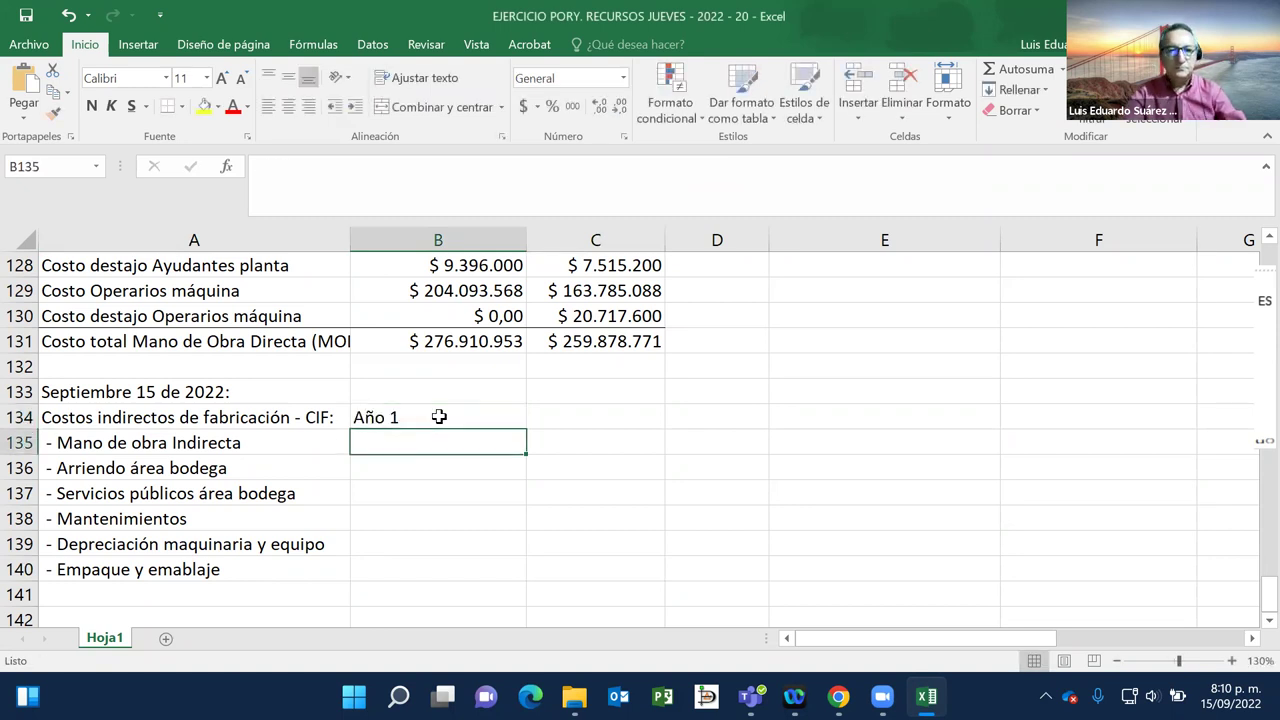
key(Up)
key(Right)
text(Añ)
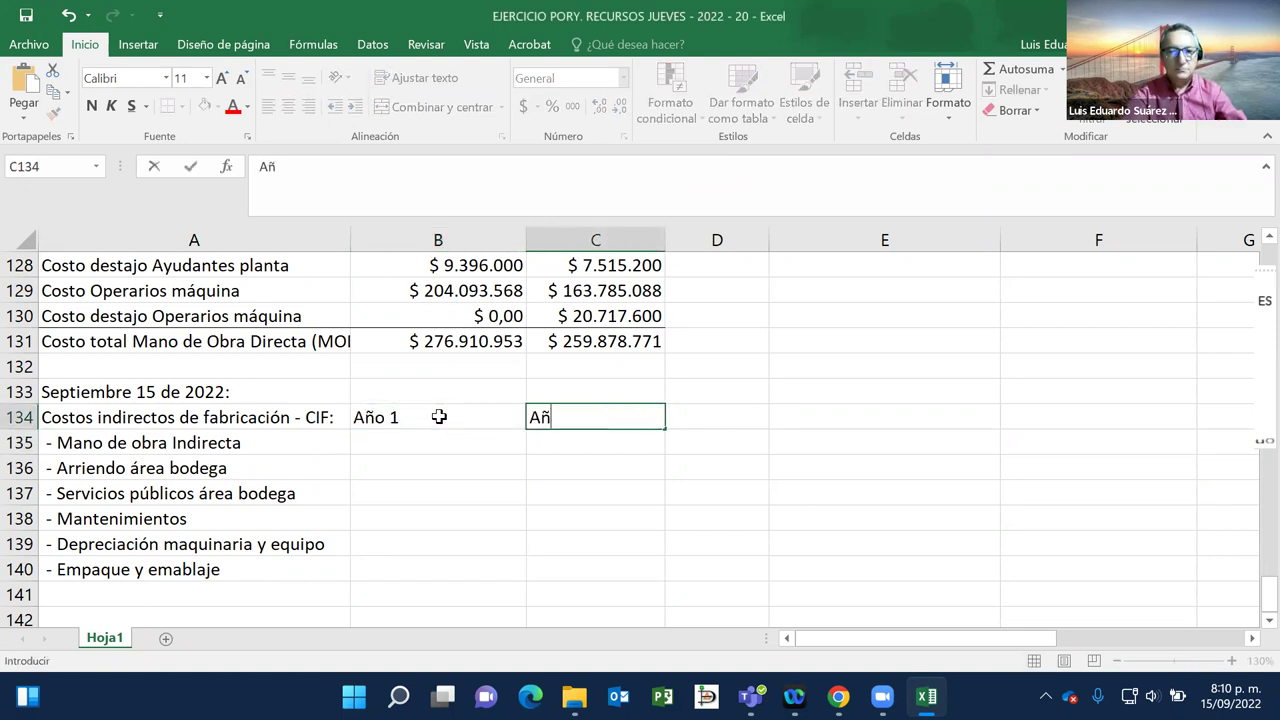
text(o 2)
key(Return)
Step: Center the year headings in B134:C134 and make them bold
key(Up)
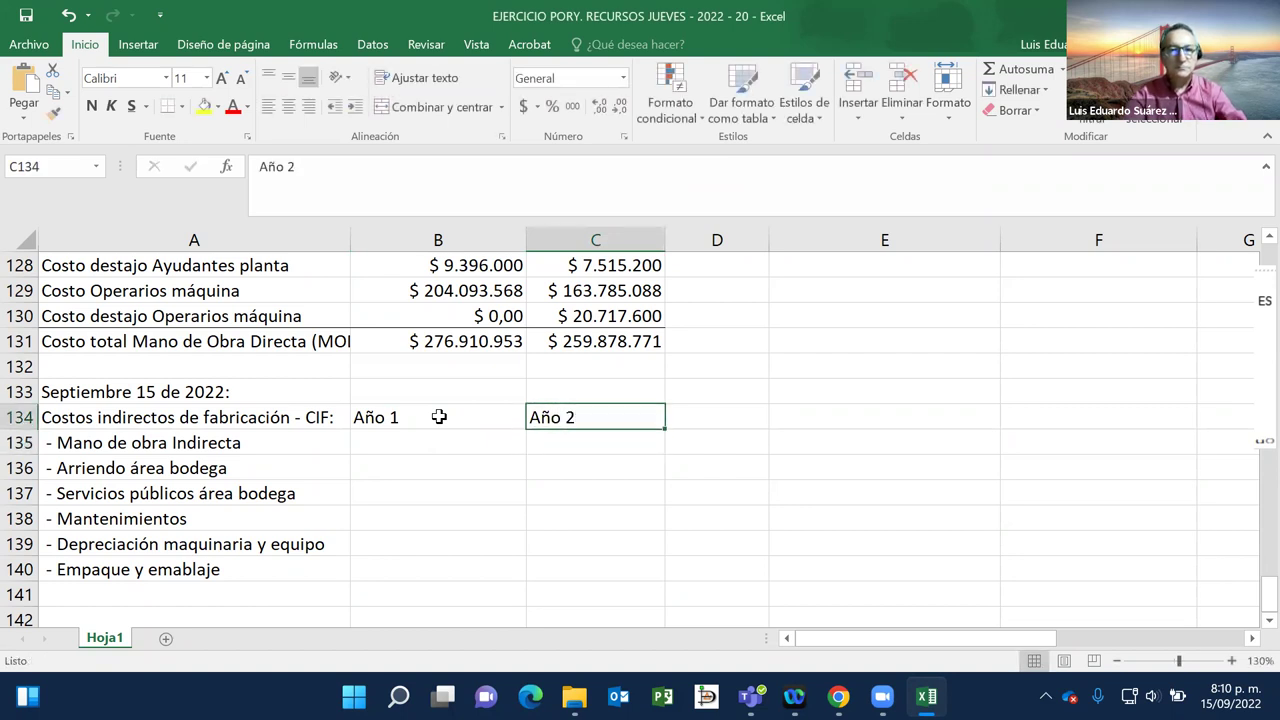
key(Left)
key(shift+Down)
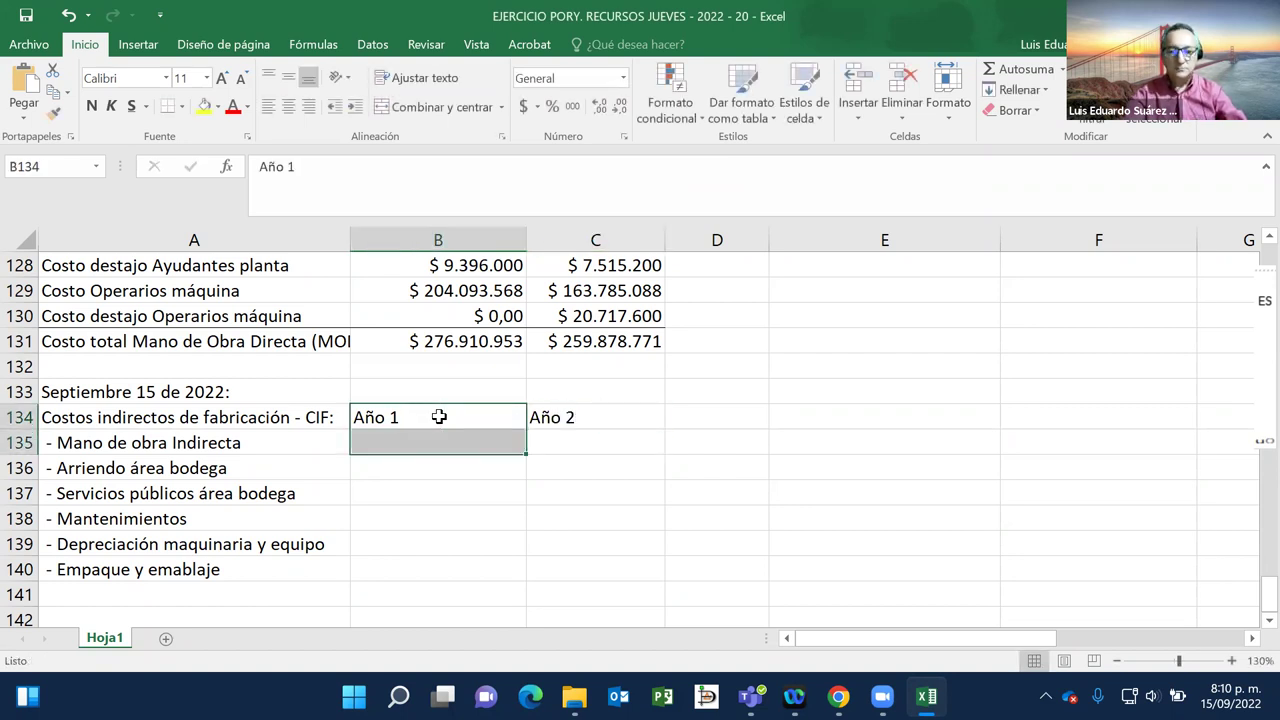
key(Up)
click(438, 417)
key(shift+Right)
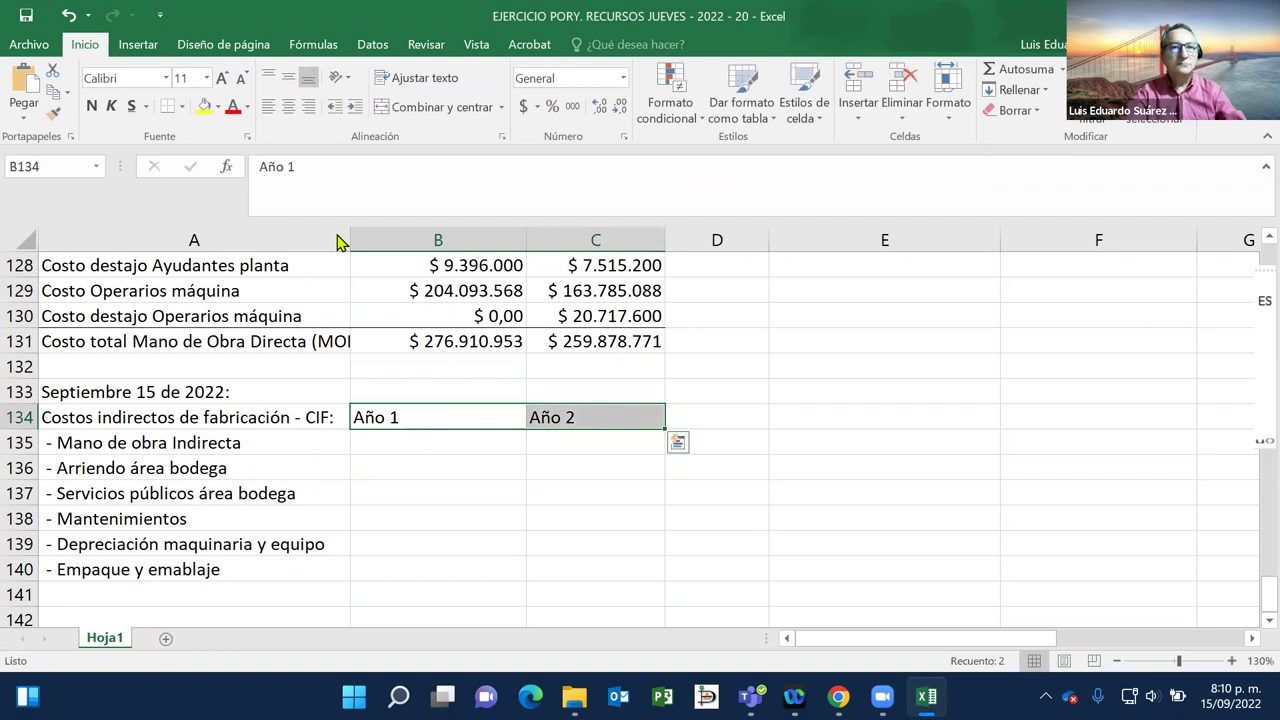
click(288, 106)
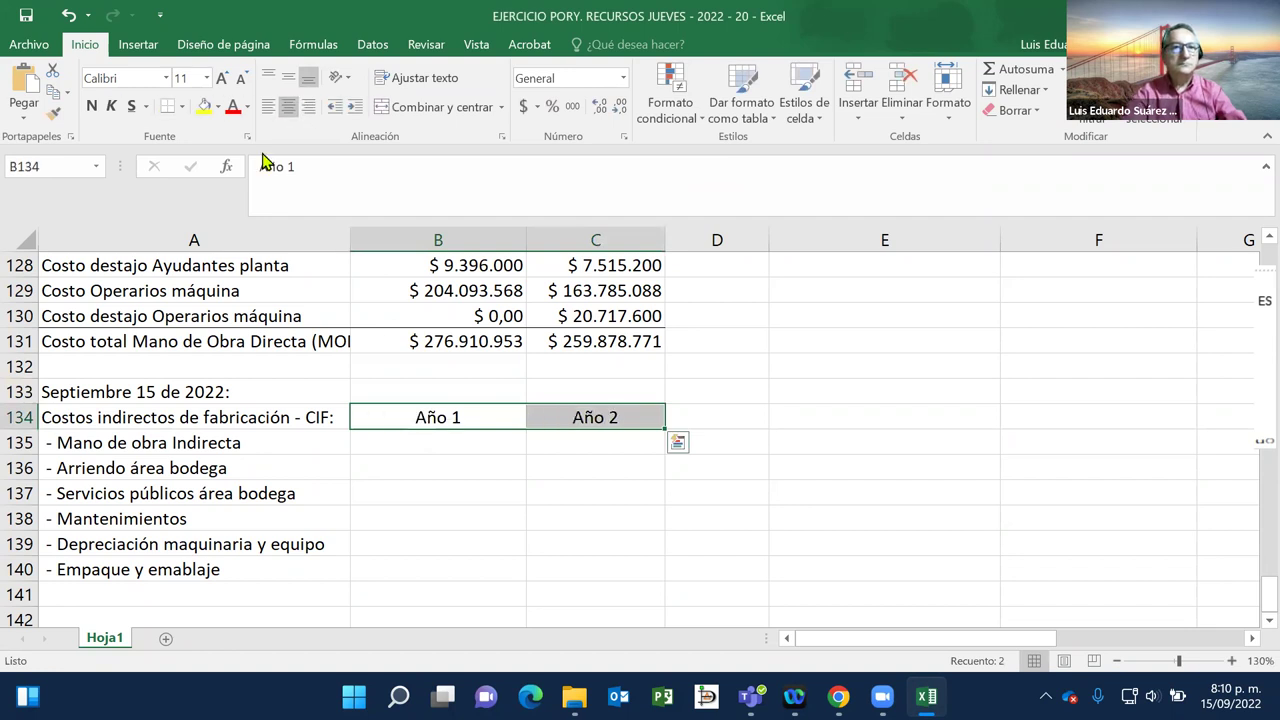
click(91, 105)
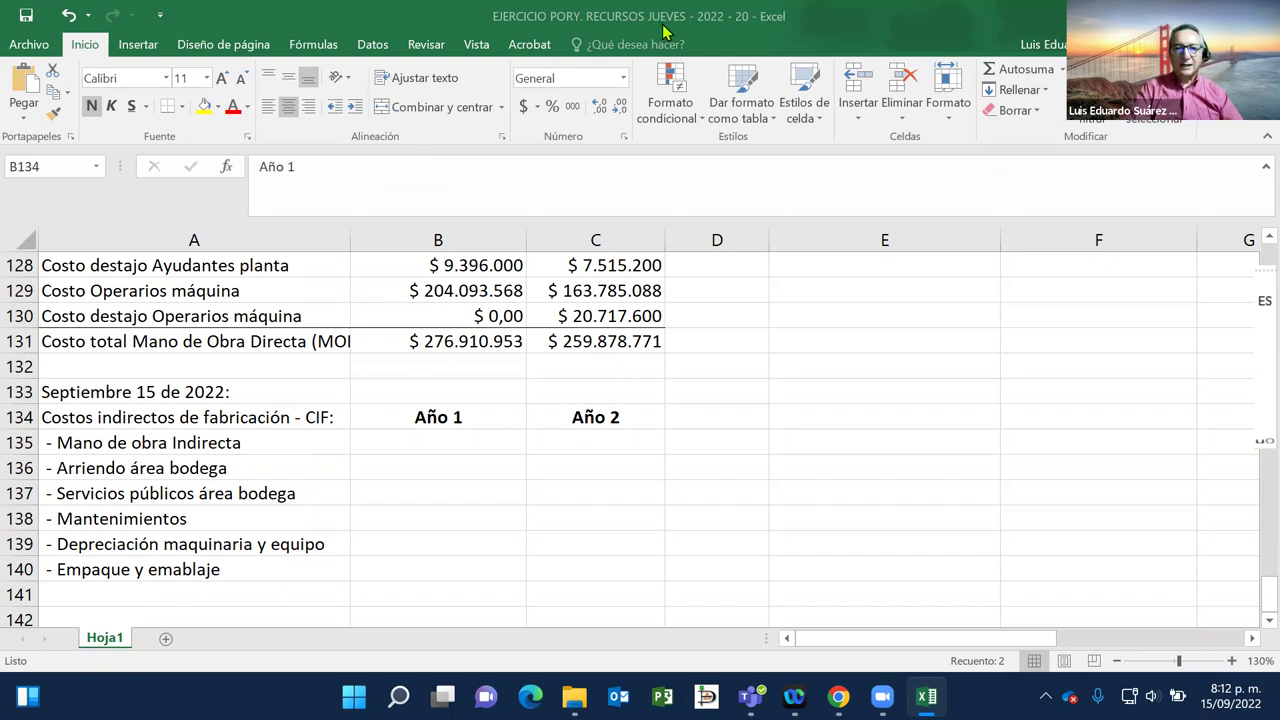
right_click(831, 214)
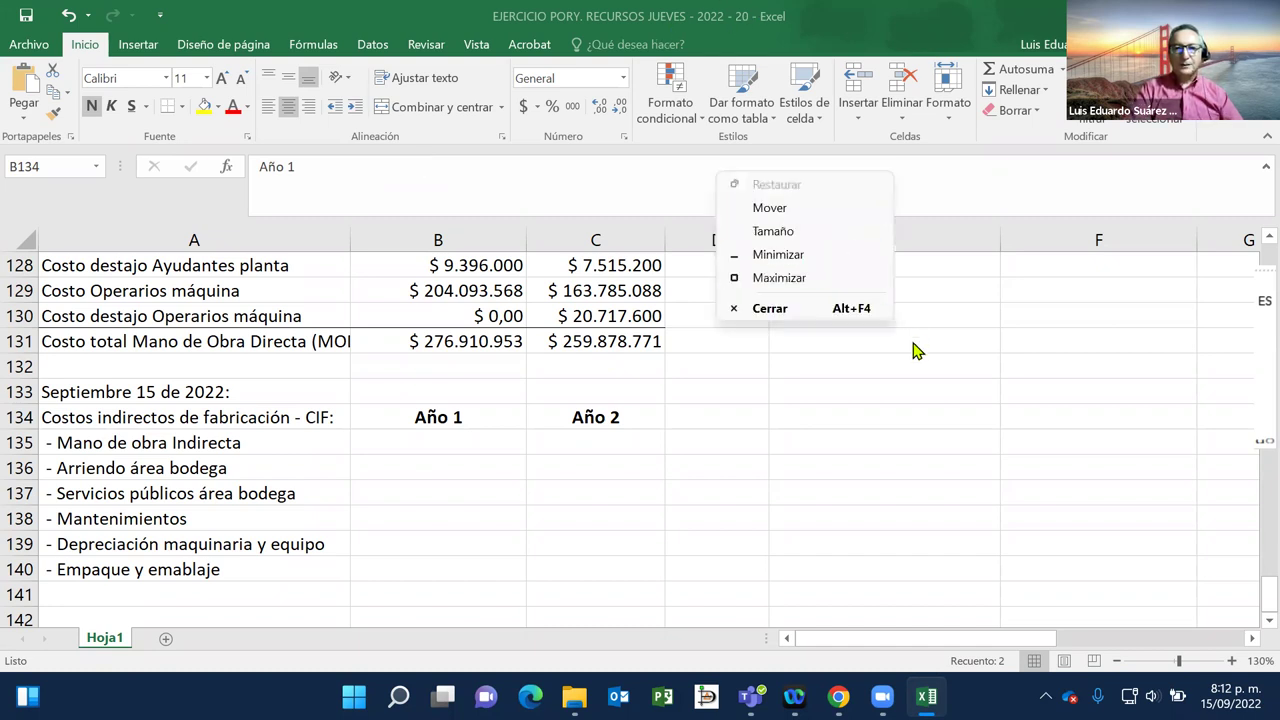
key(Escape)
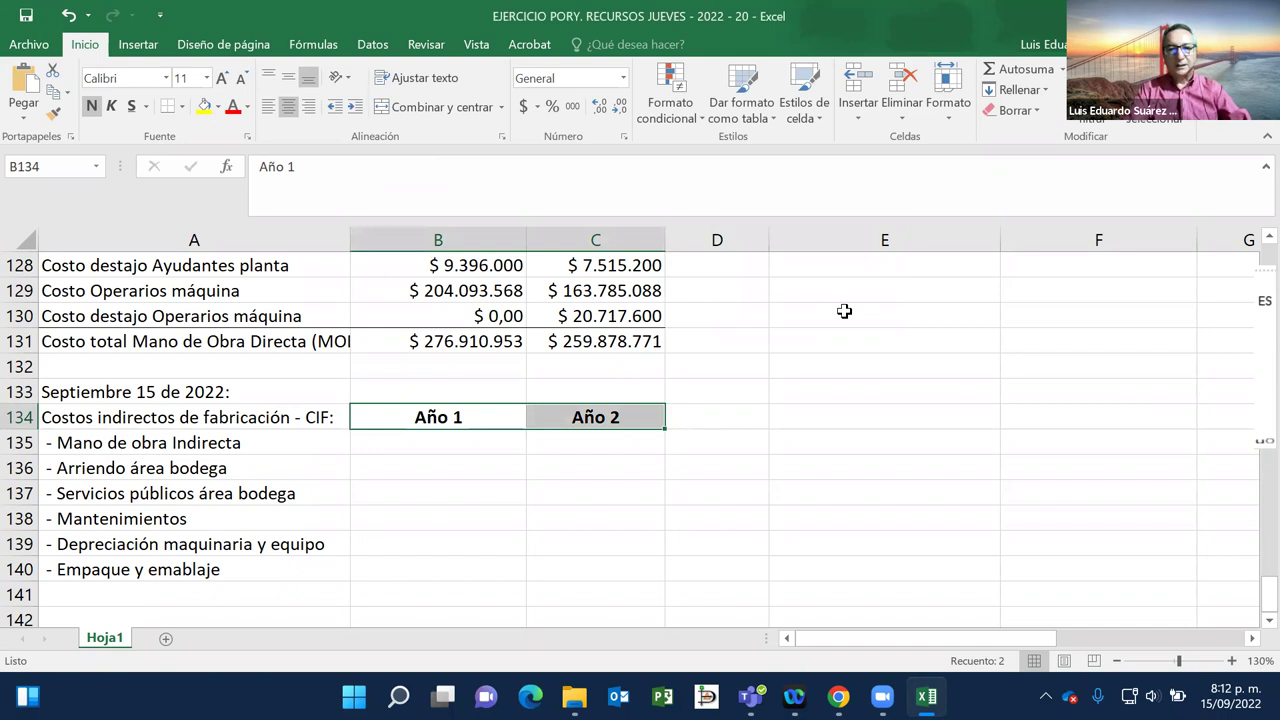
click(770, 451)
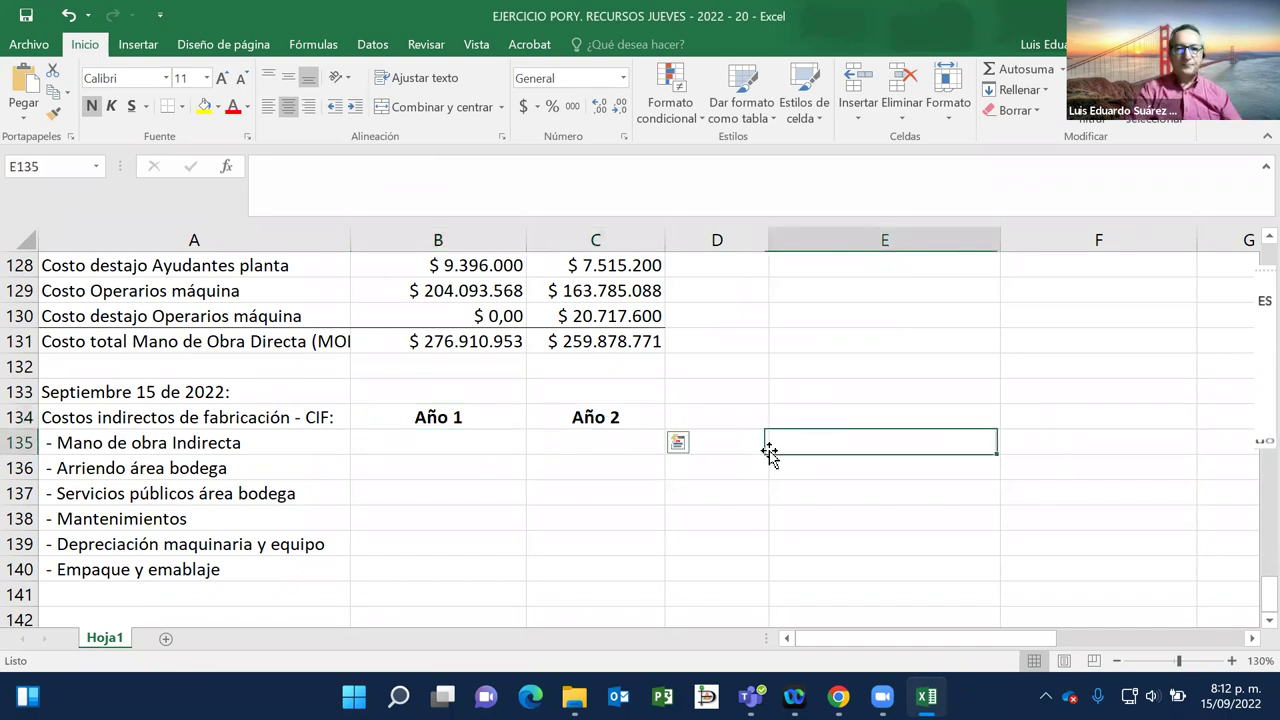
Step: Enter the label "Jefe de producción" in cell N45, beside the Año 2 machine operators' payroll table, and fit column N to its width
click(716, 420)
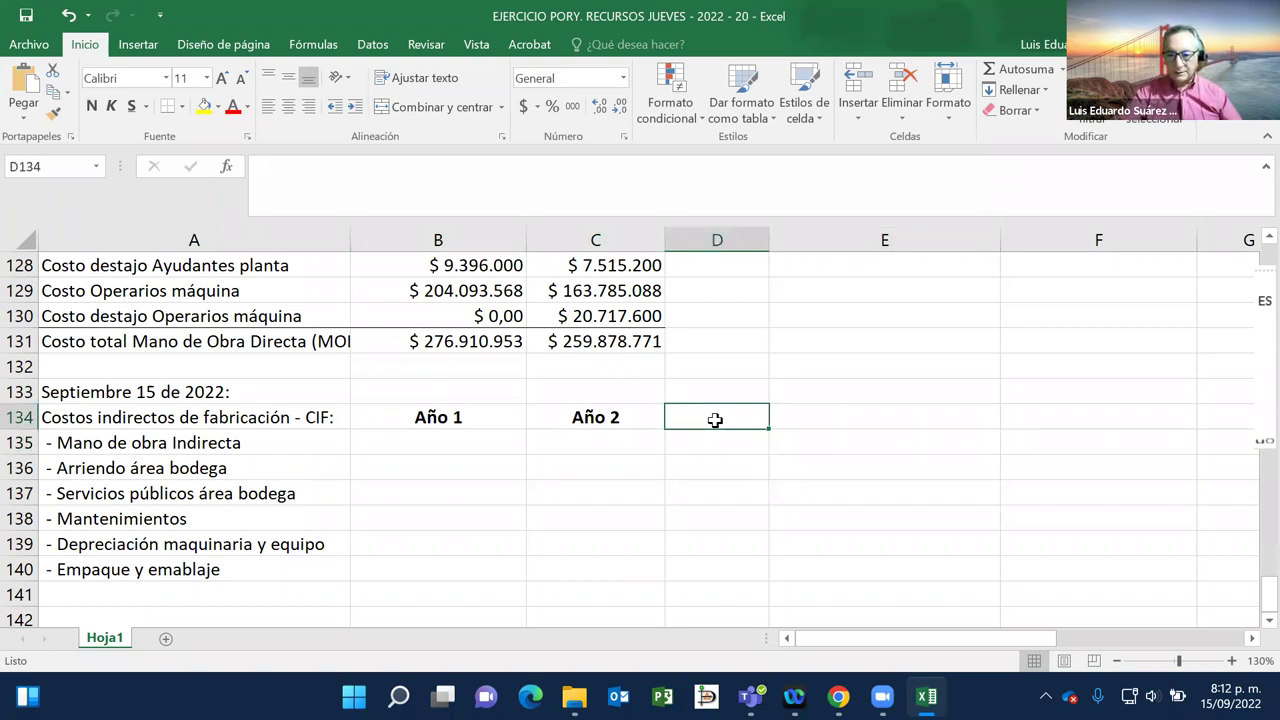
key(Up)
key(Up)
key(Up)
key(Up)
key(Up)
key(Up)
key(Up)
key(Up)
key(Up)
key(Up)
key(Up)
key(Up)
key(Up)
key(Up)
key(Up)
key(Up)
key(Up)
key(Up)
key(Up)
key(Up)
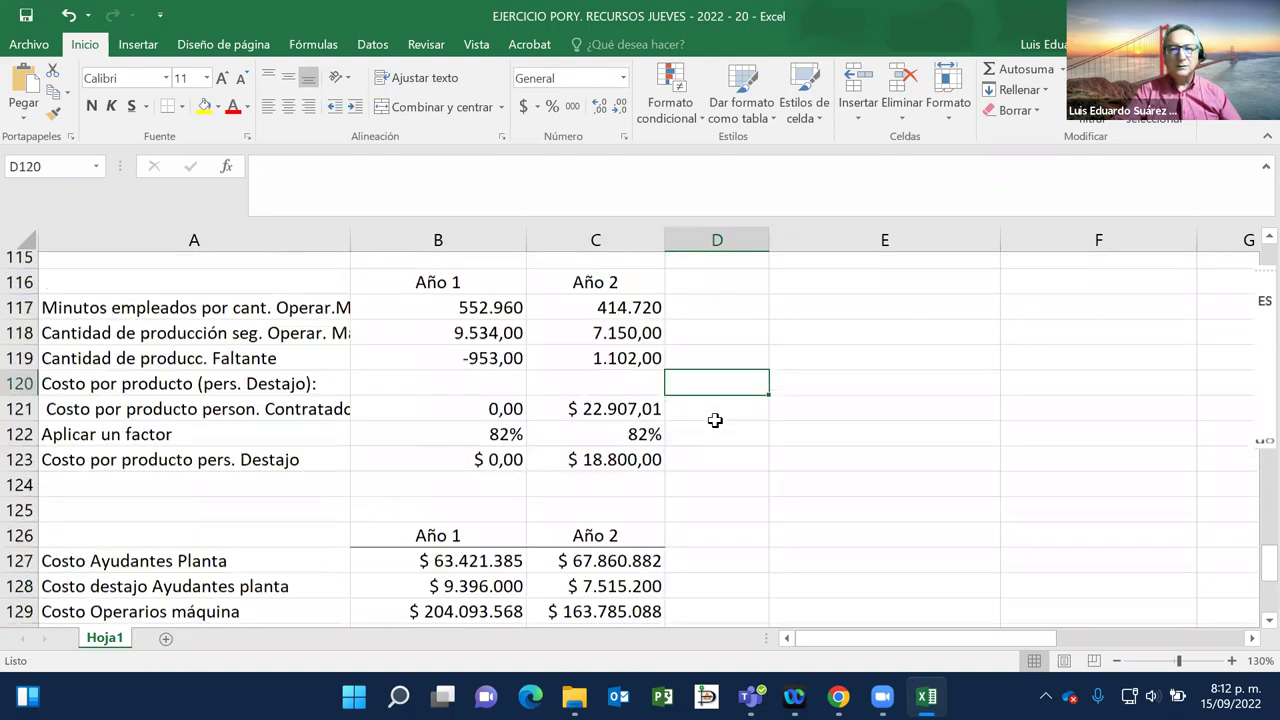
key(Up)
key(Up)
key(Up)
key(Up)
key(Up)
key(Up)
key(Up)
key(Up)
key(Up)
key(Up)
key(Up)
key(Up)
key(Up)
key(Up)
key(Up)
key(Up)
key(Up)
key(Up)
key(Up)
key(Up)
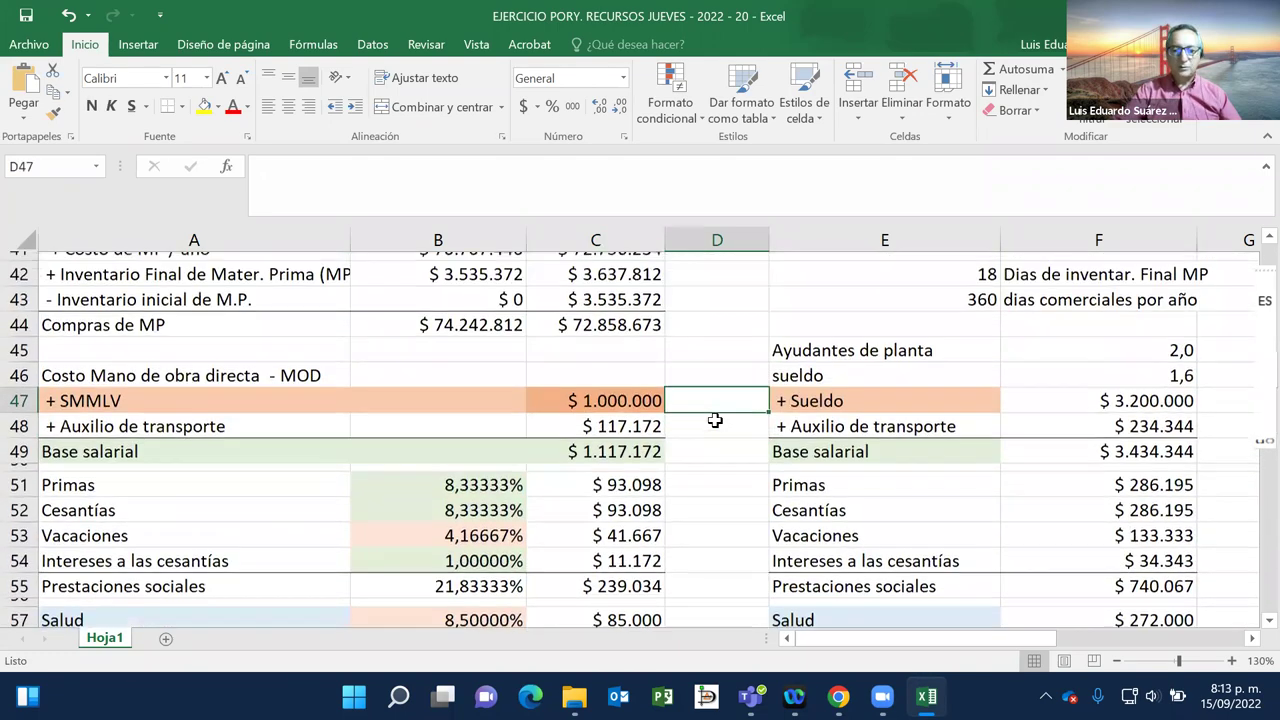
key(Right)
key(Right)
key(Right)
key(Right)
key(Right)
key(Right)
key(Right)
key(Right)
key(Right)
key(Right)
key(Right)
key(Right)
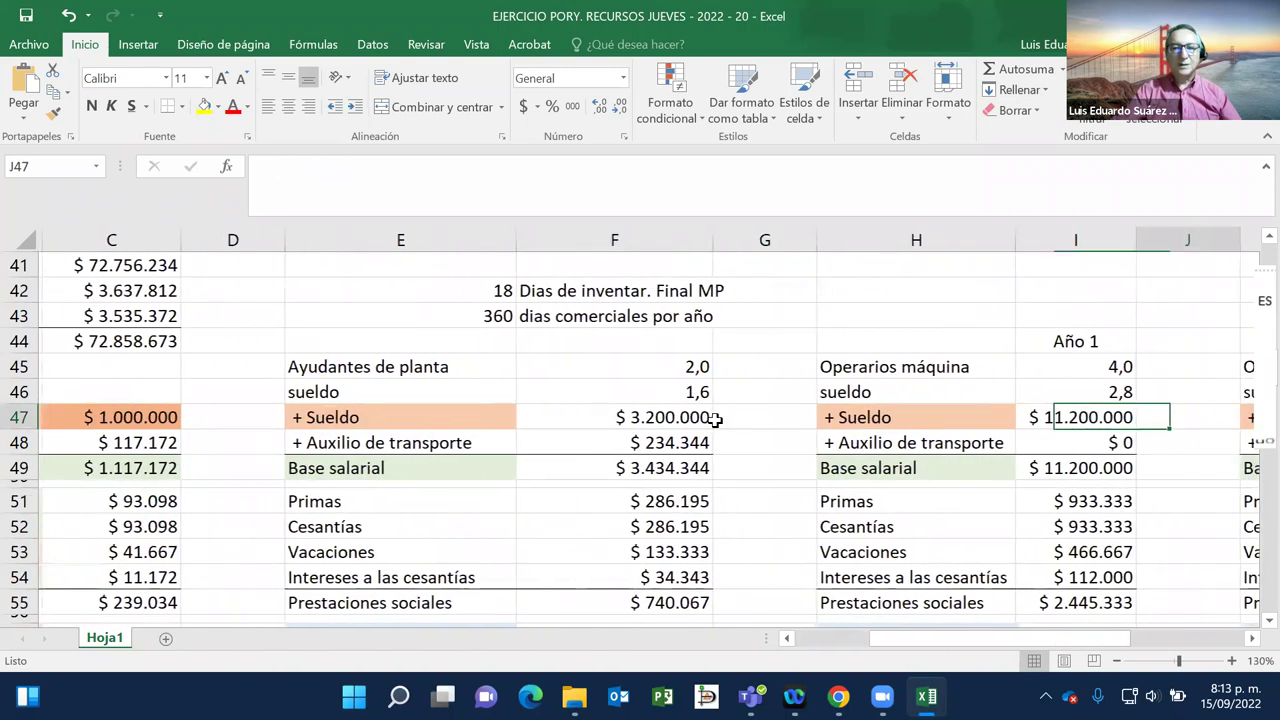
key(Right)
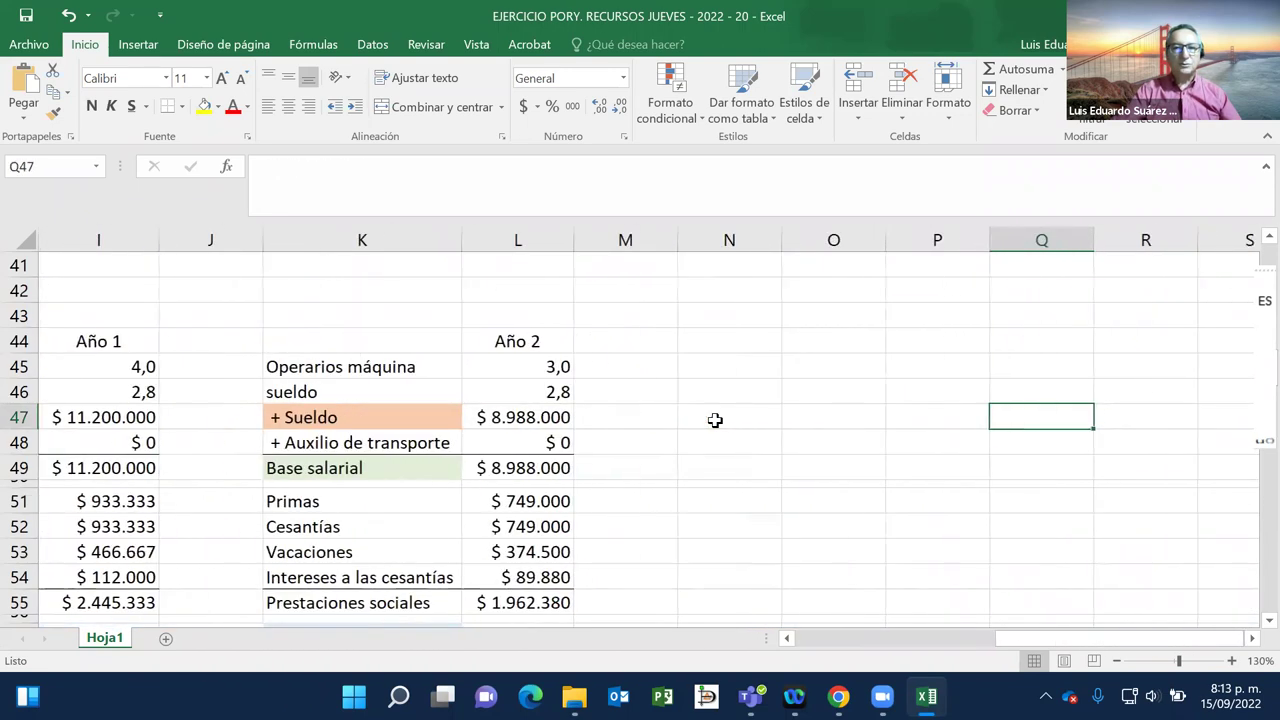
key(Up)
key(Up)
key(Left)
key(Left)
key(Left)
key(Left)
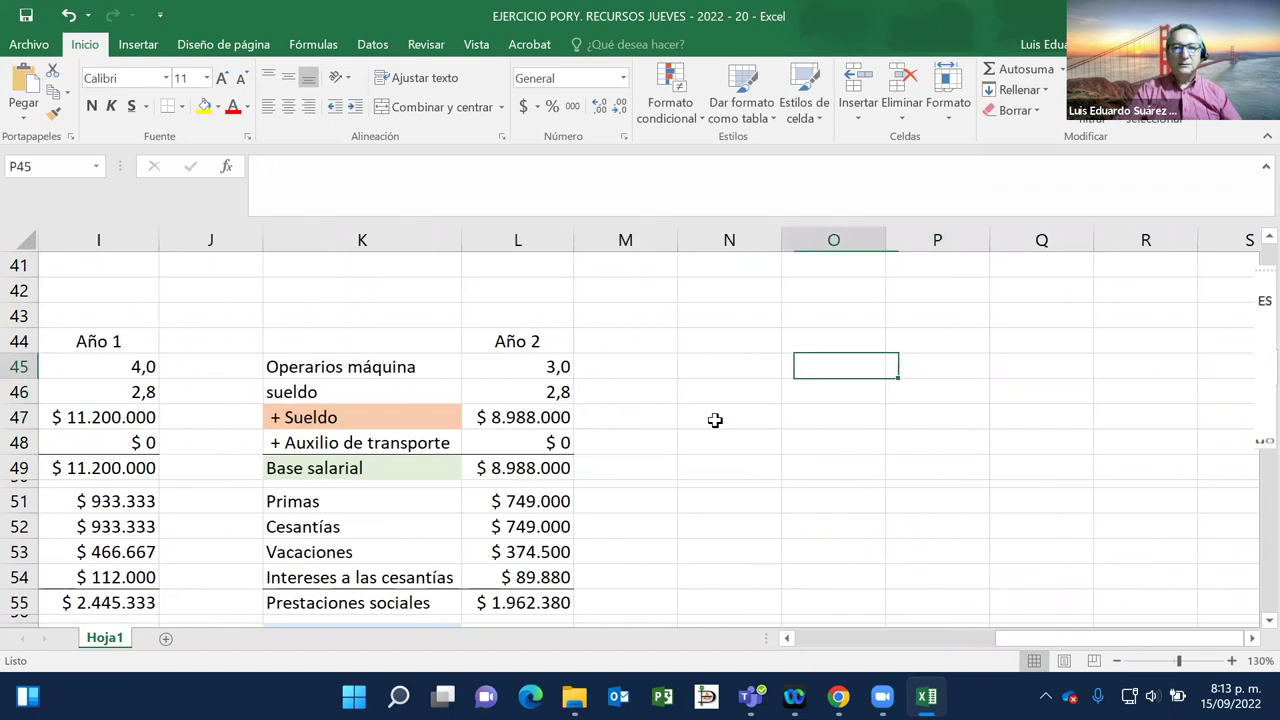
key(Right)
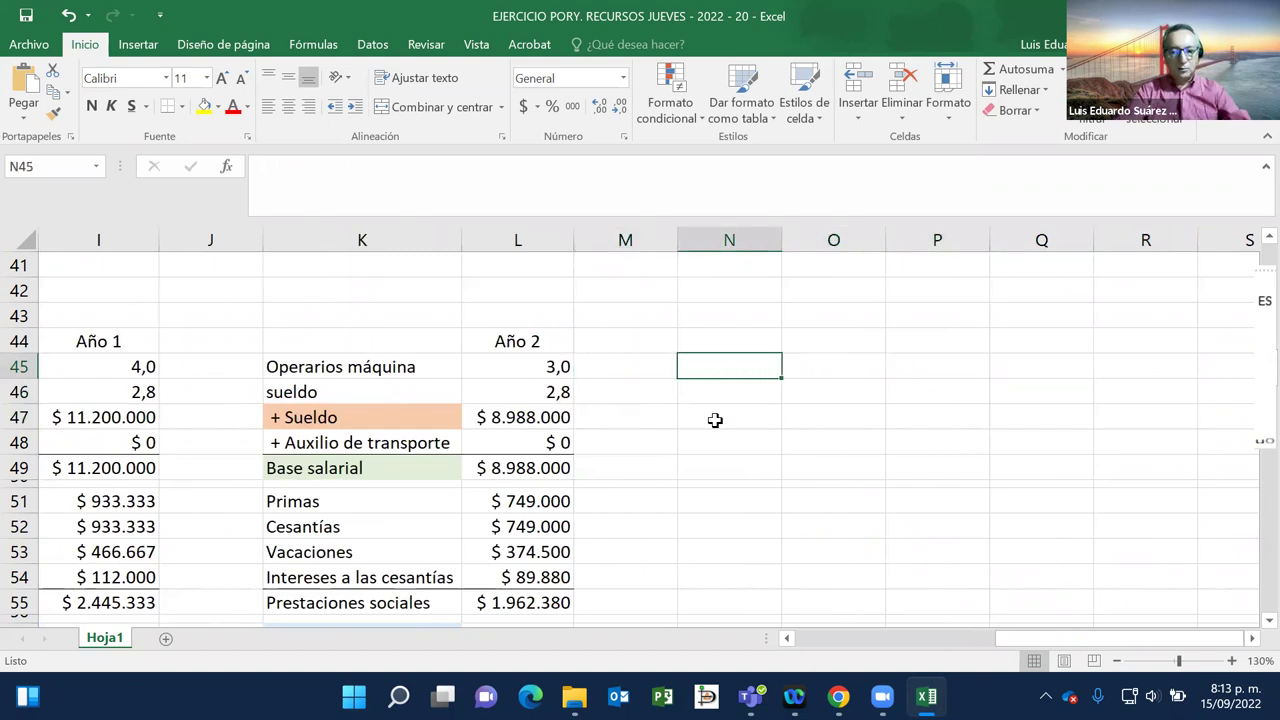
text(Jefe de producción)
key(Return)
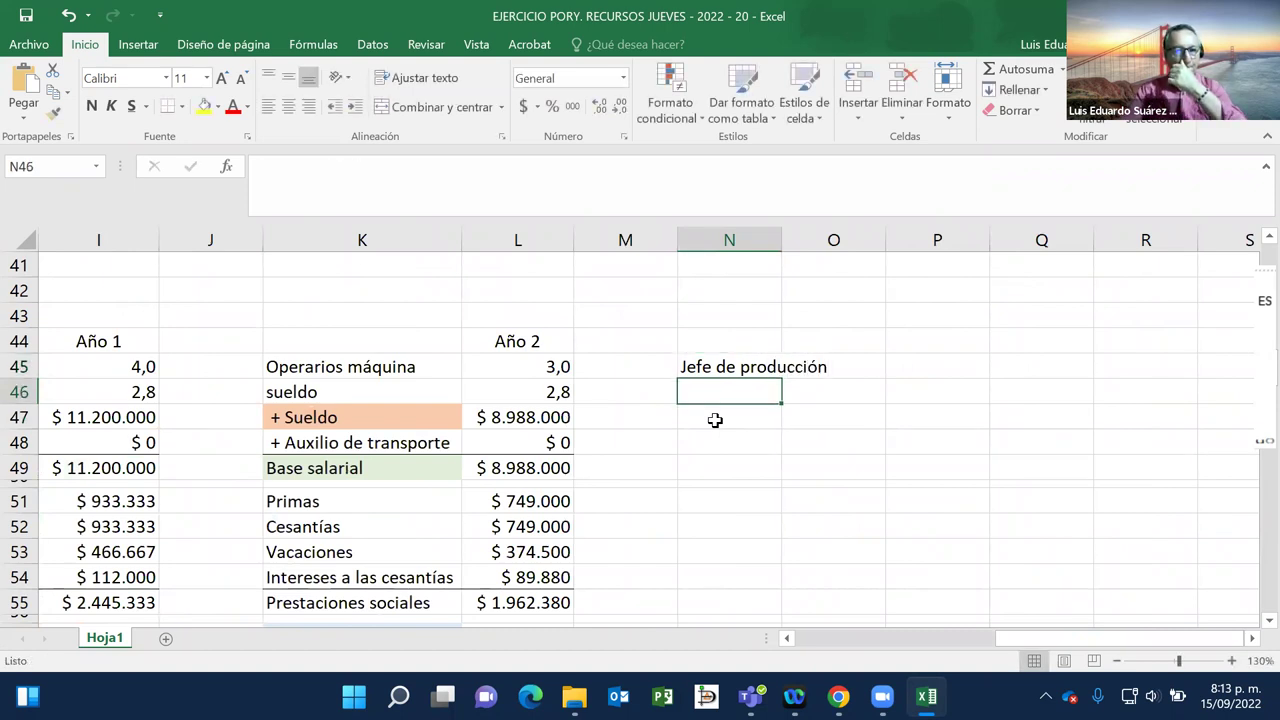
double_click(781, 240)
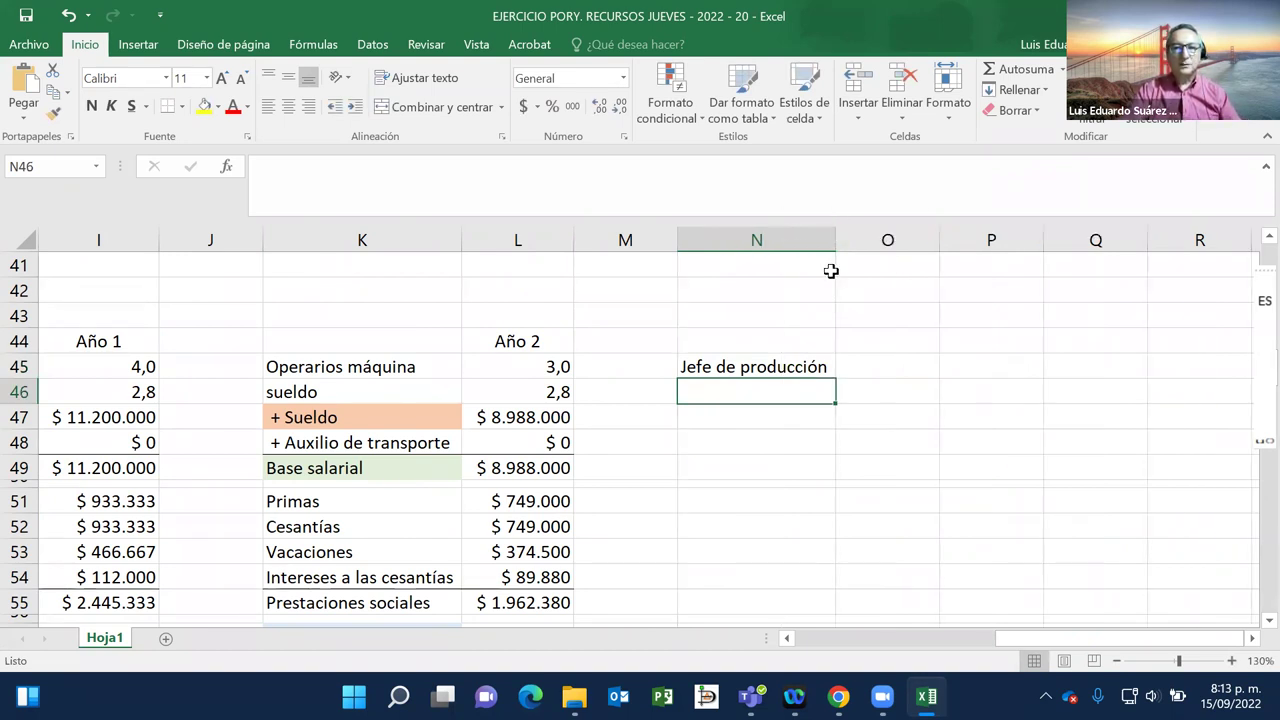
Step: Enter 1 as the number of production managers in cell O45
double_click(896, 368)
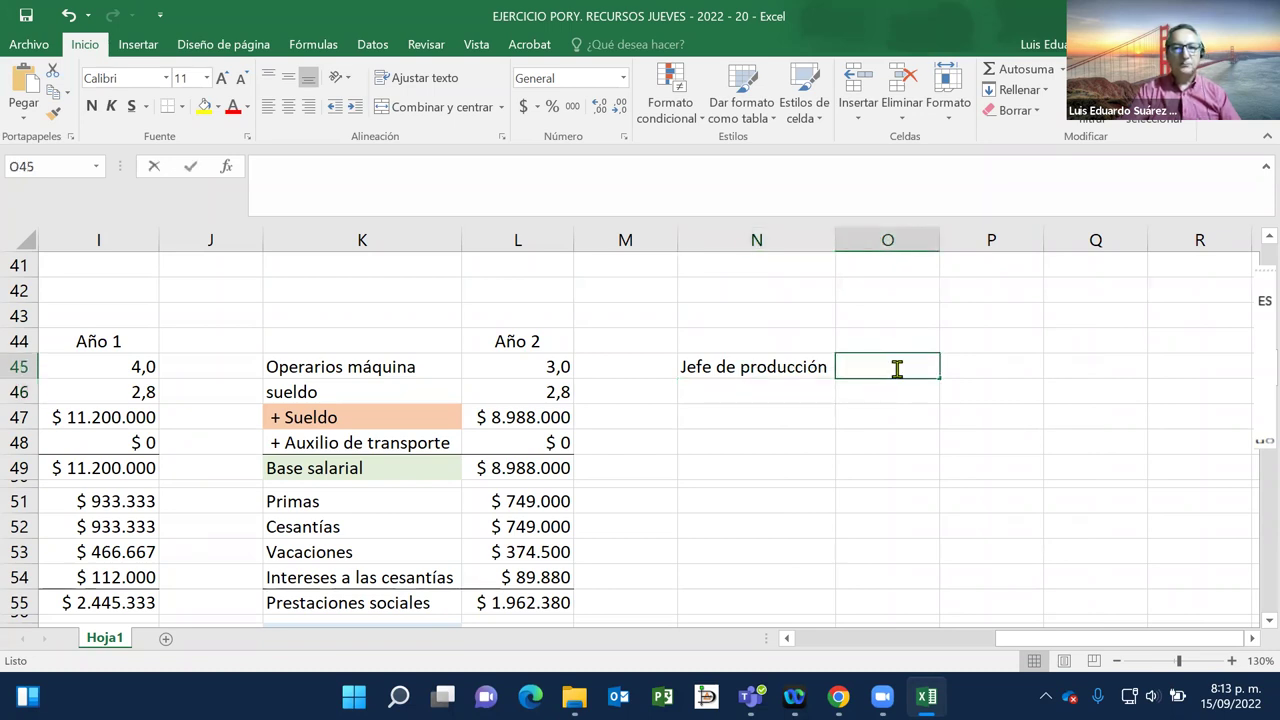
text(1)
key(Return)
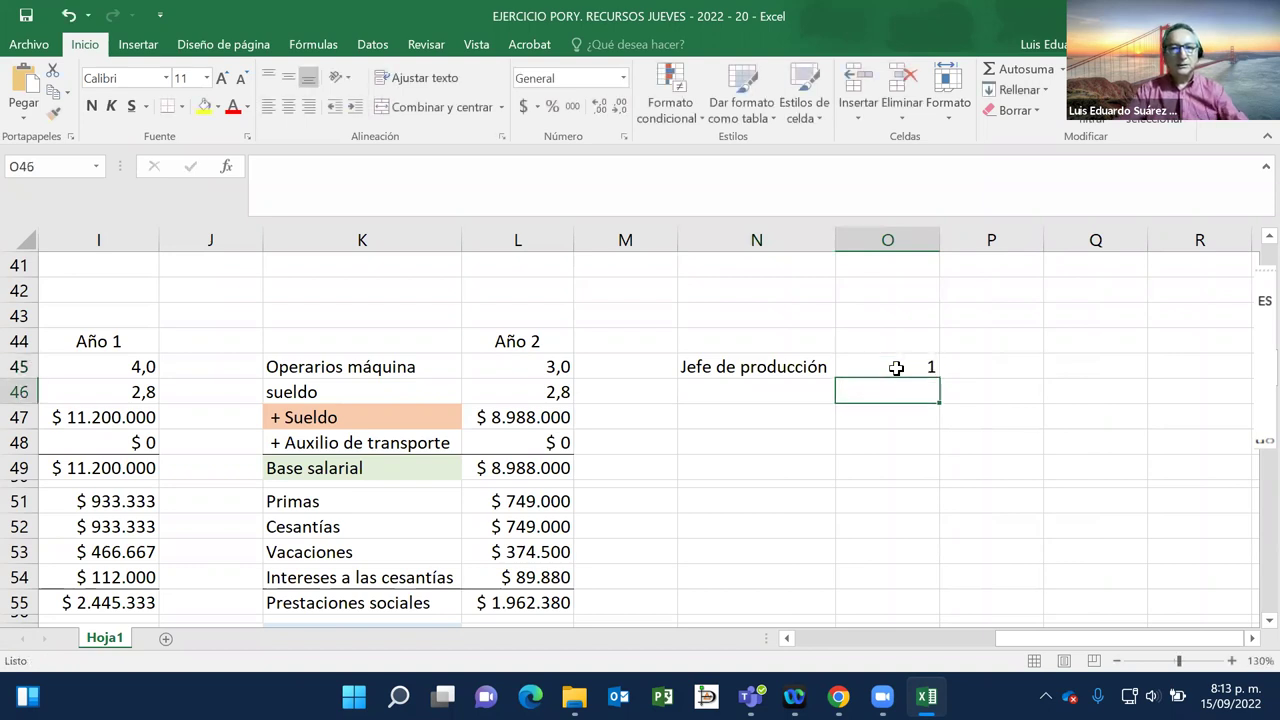
Step: Enter 3,3 in cell O46 as the production manager's salary multiple
key(Left)
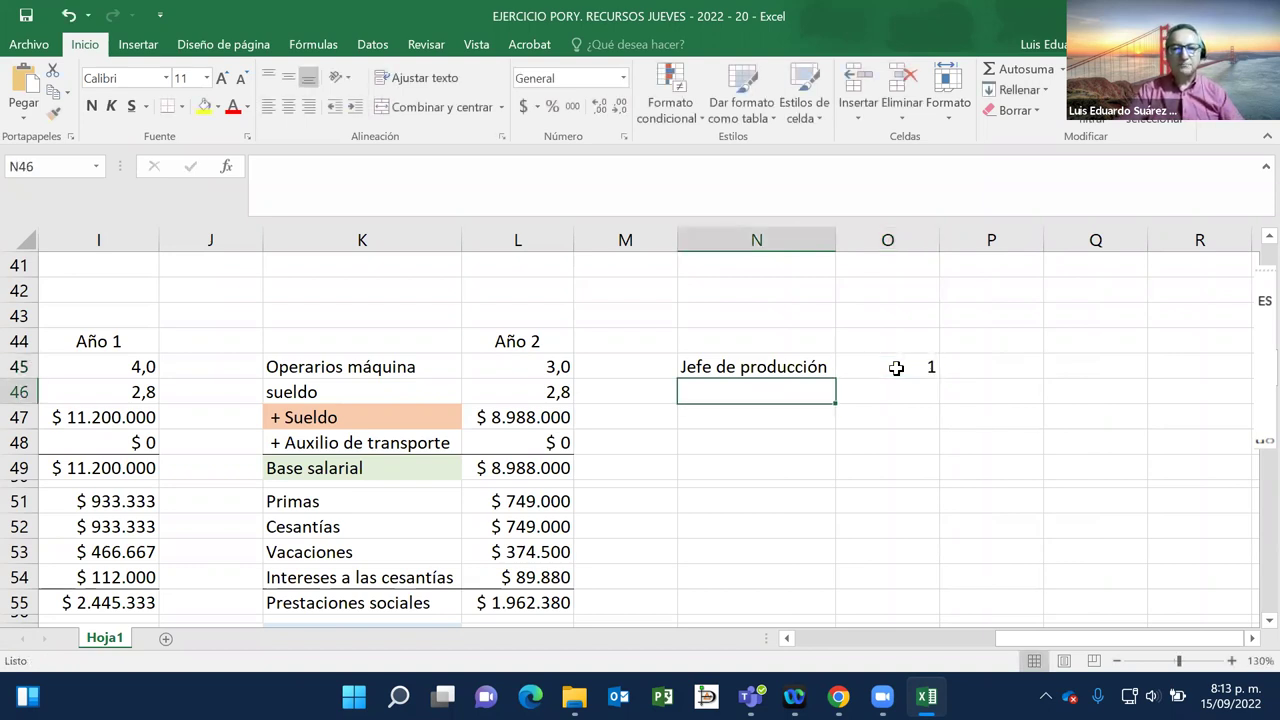
key(Right)
text(3,3)
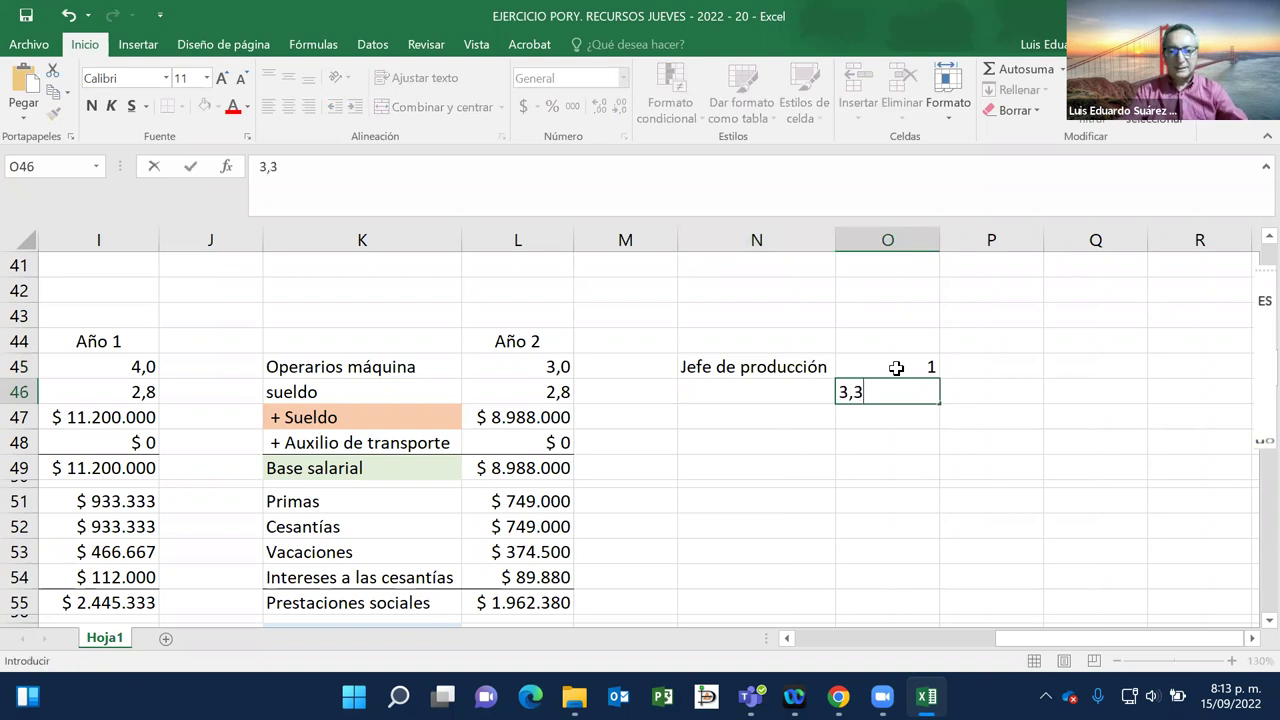
key(Return)
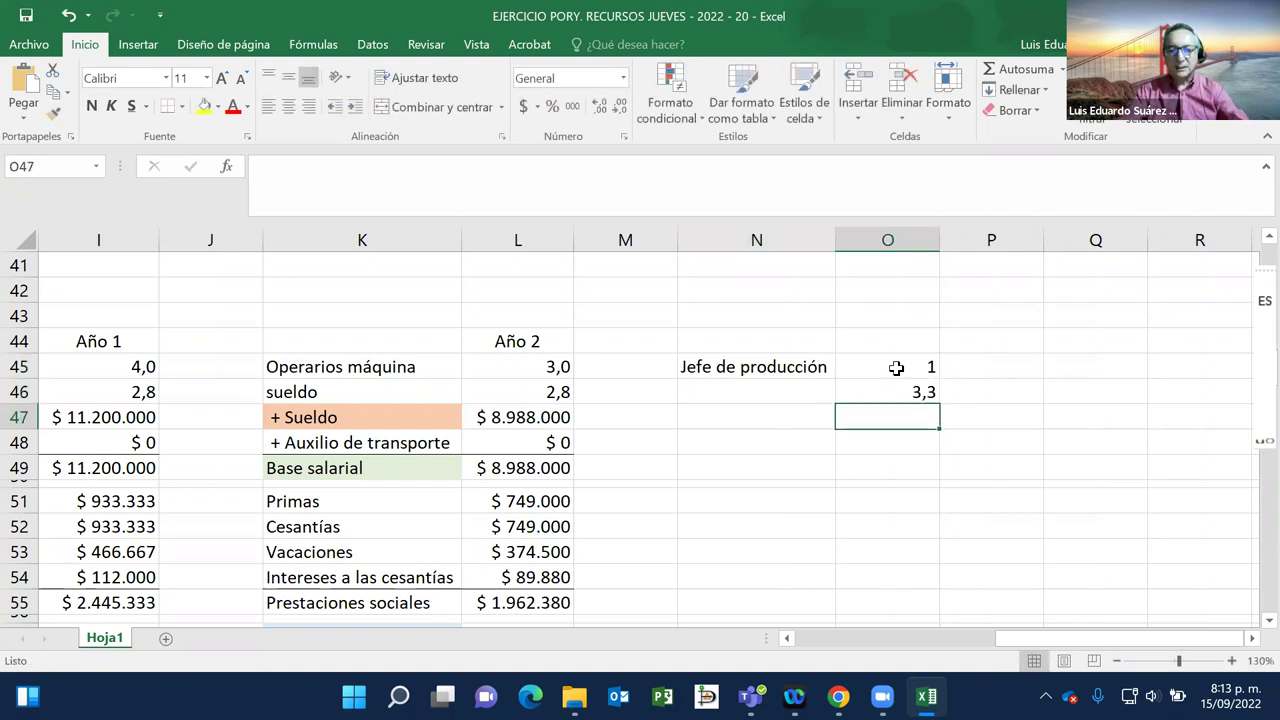
Step: Label the salary multiple "veces el SMMLV" in cell N46
key(Up)
key(Left)
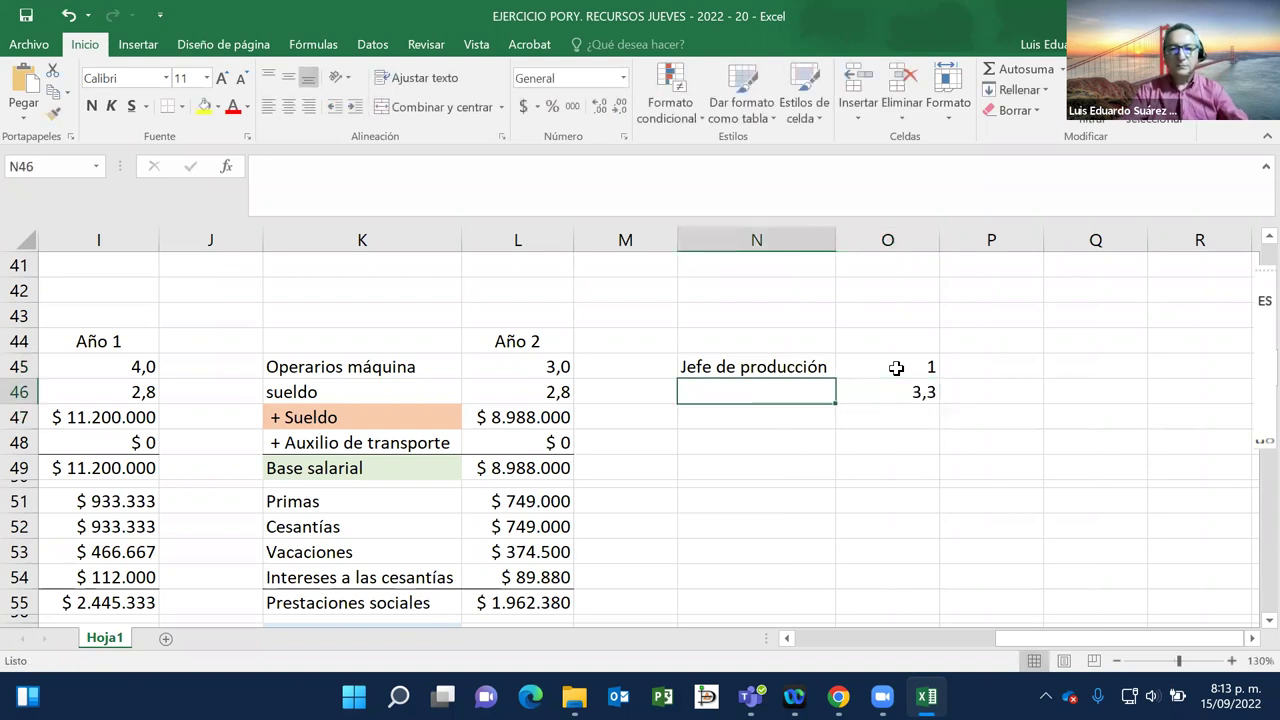
text(veces )
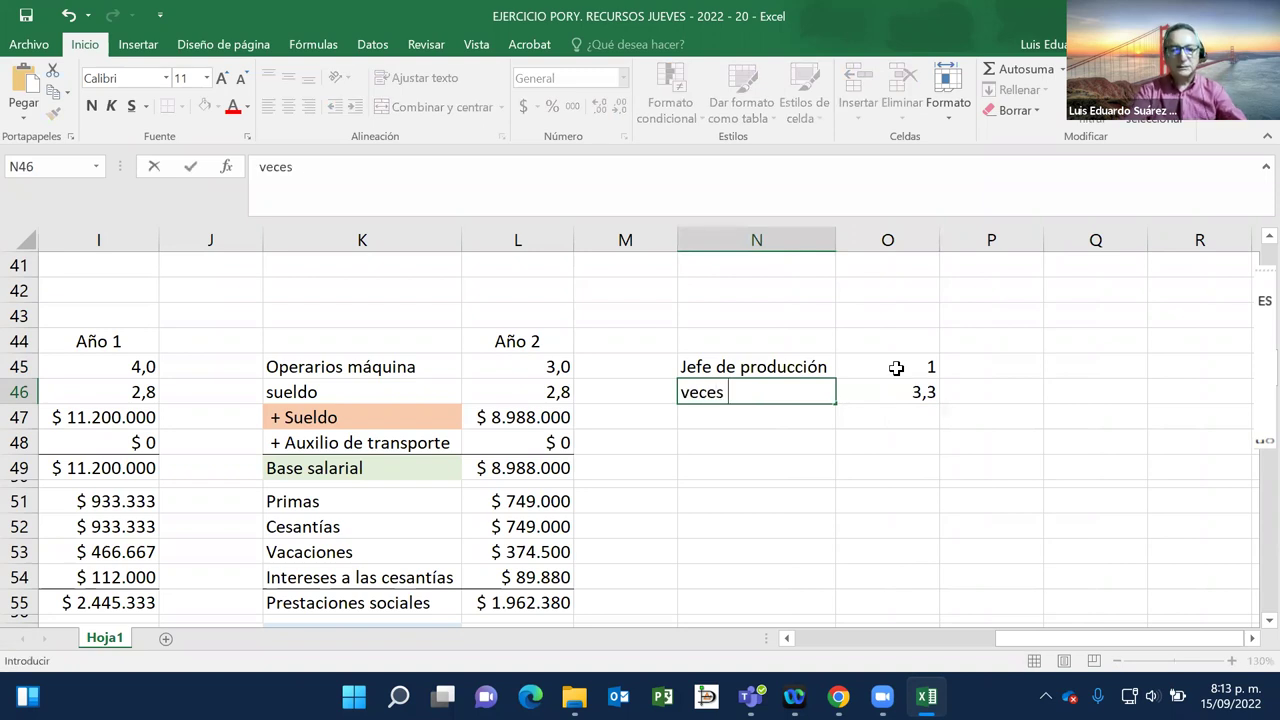
text(el SM)
key(BackSpace)
key(BackSpace)
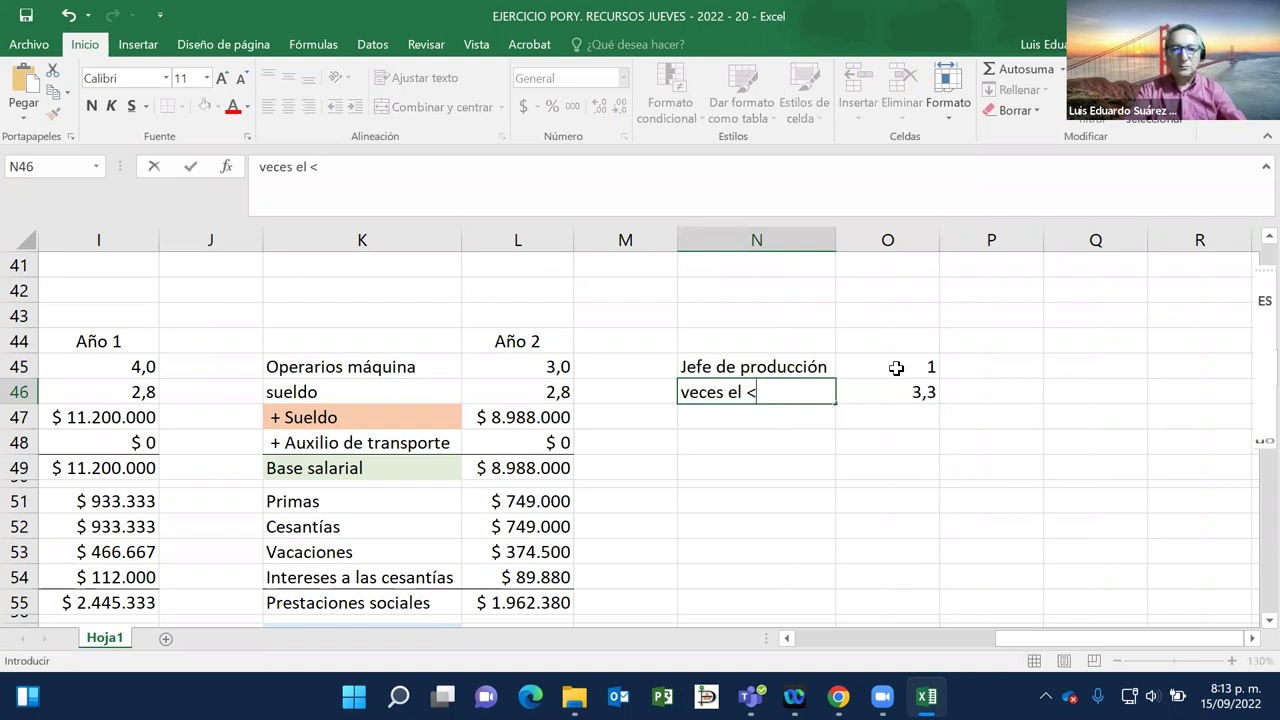
text(SMMLV)
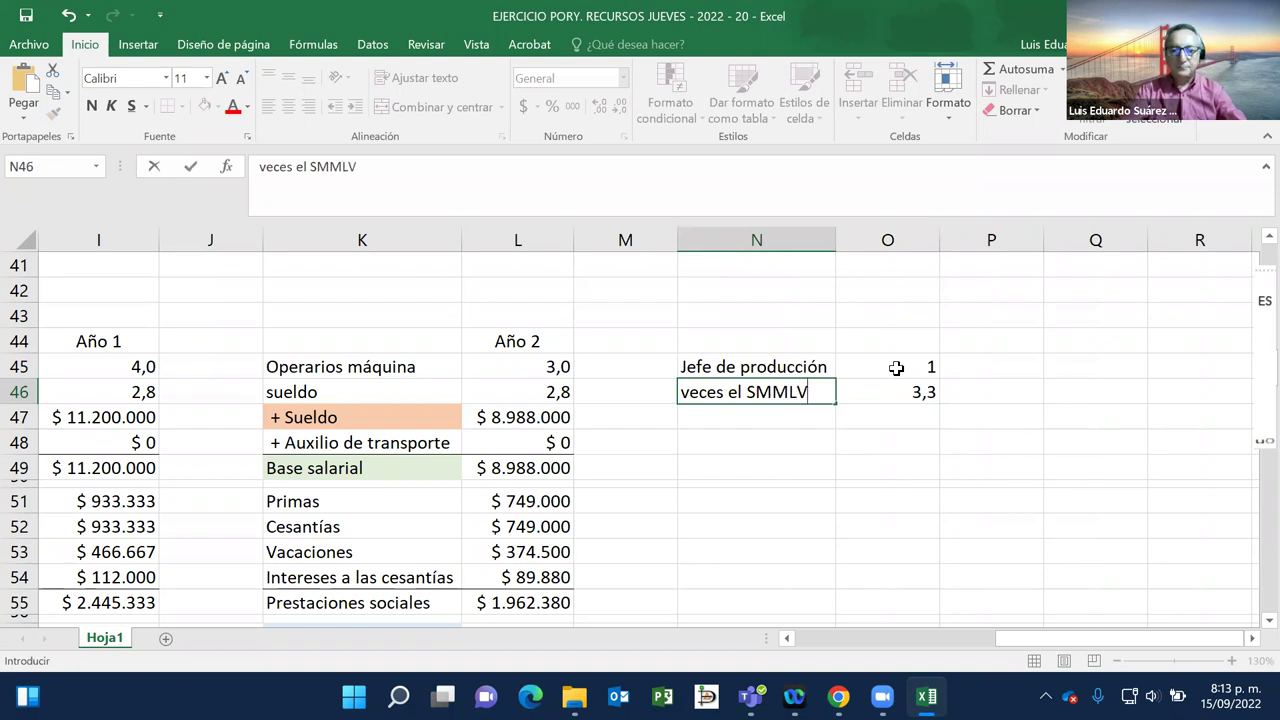
key(Return)
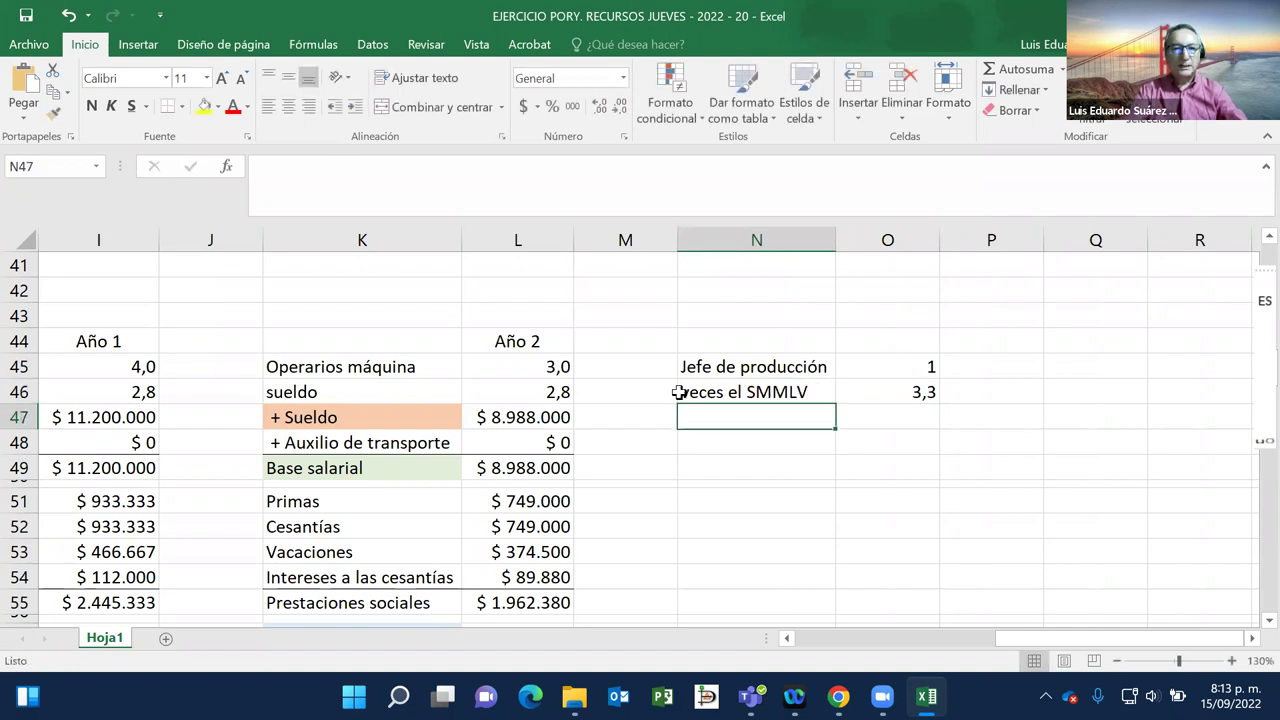
Step: Copy the Año 2 machine operators' payroll rows K47:L69, from "+ Sueldo" to "Porcentaje", into the production manager's block starting at N47
click(353, 419)
drag(353, 419, 575, 525)
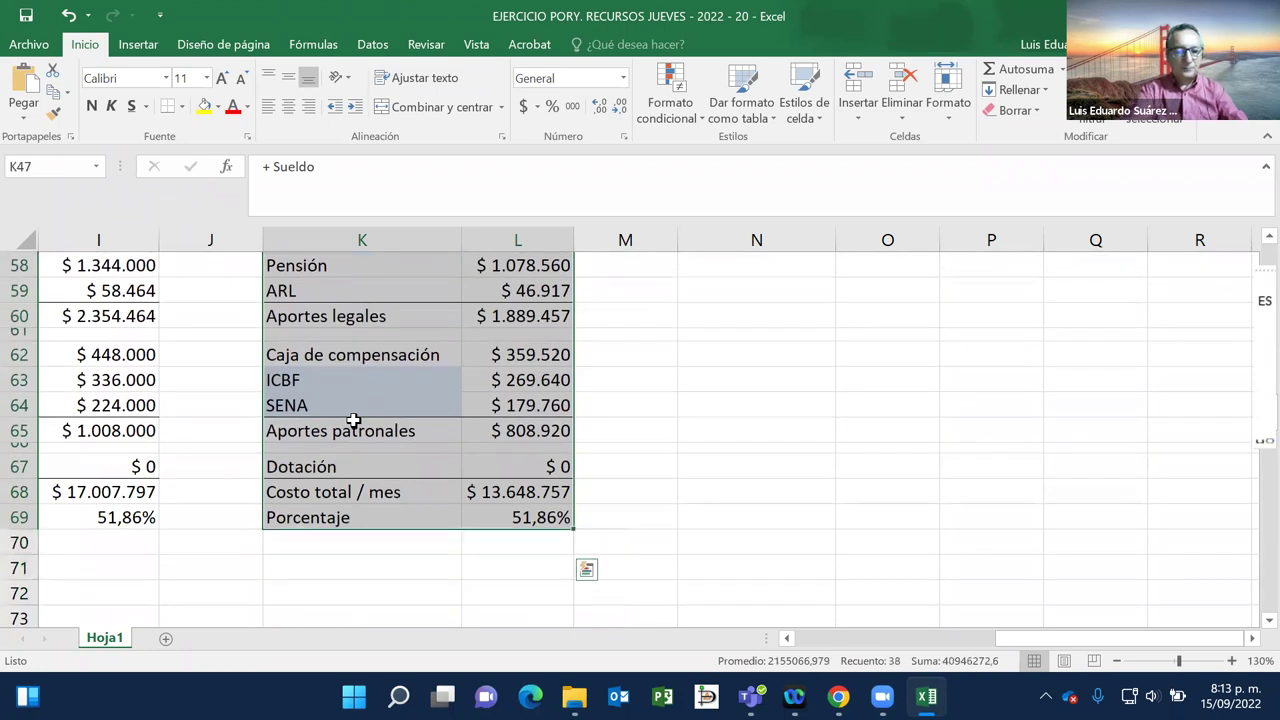
key(ctrl+c)
key(Right)
key(Right)
key(Right)
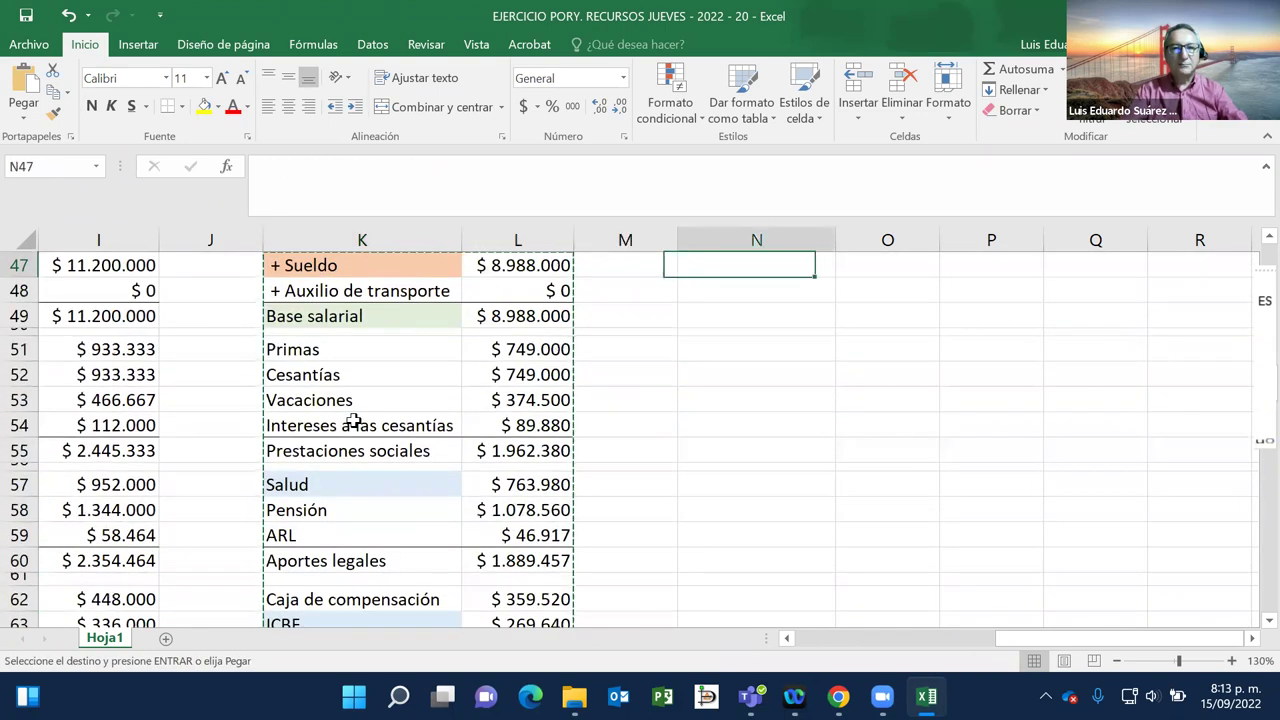
key(Up)
key(Up)
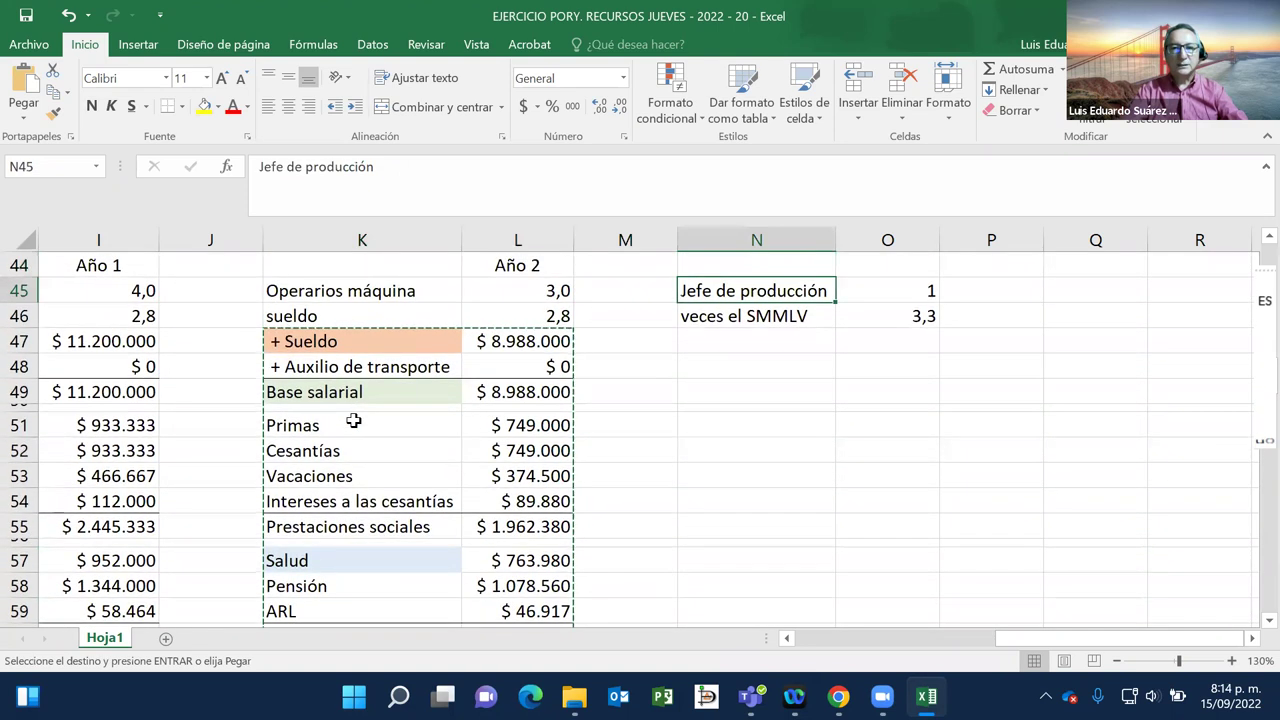
key(Down)
key(Down)
key(ctrl+v)
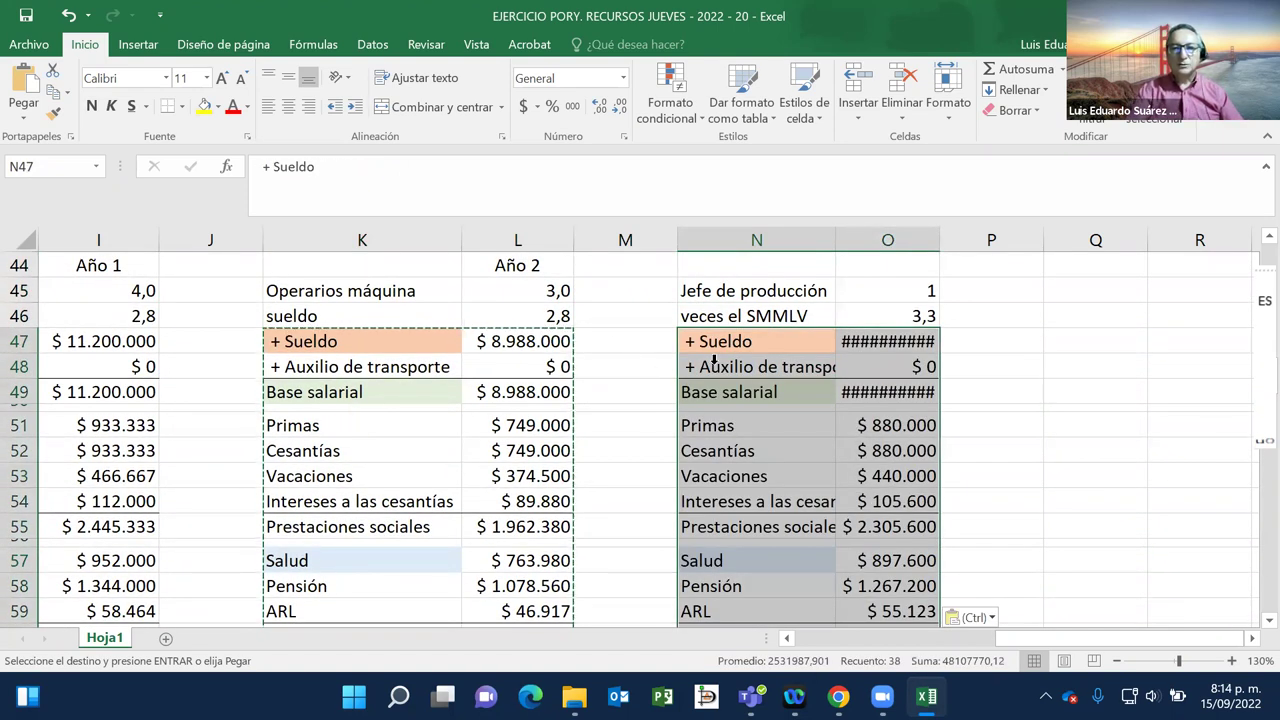
Step: Open the "+ Sueldo" formula in O47 and trace its references to the headcount, the salary multiple and the base wage columns
click(889, 341)
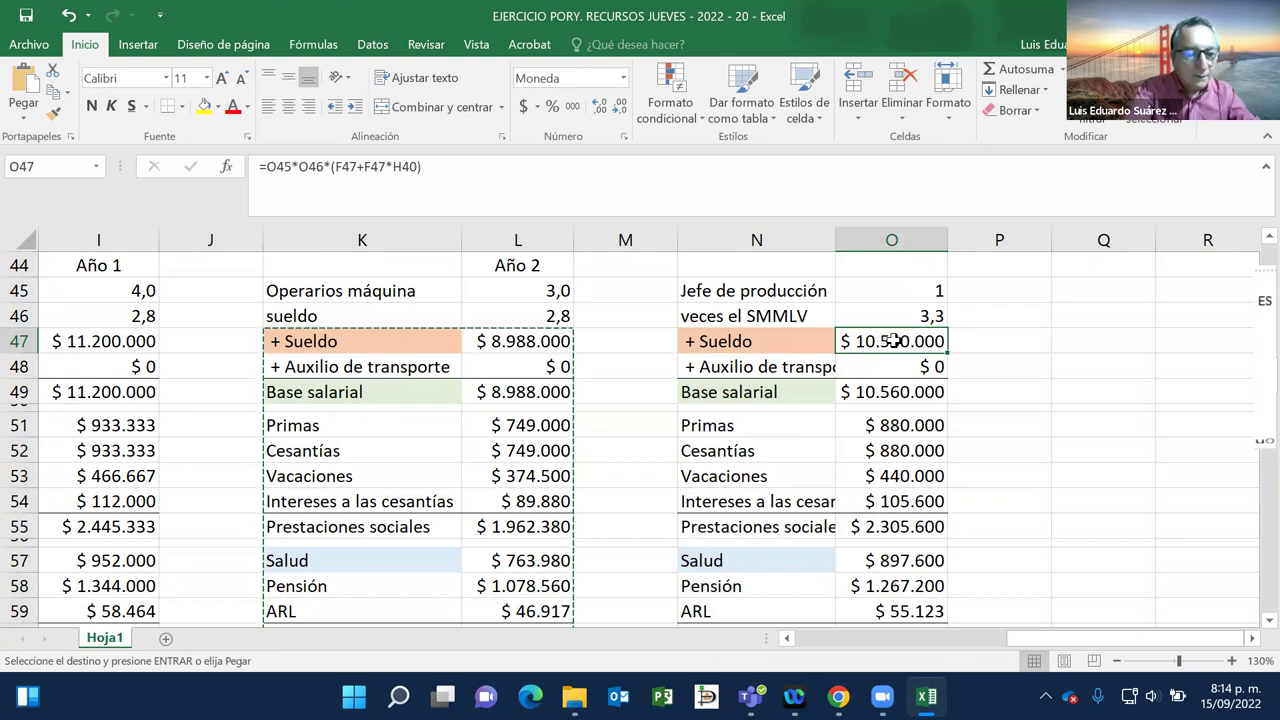
double_click(893, 341)
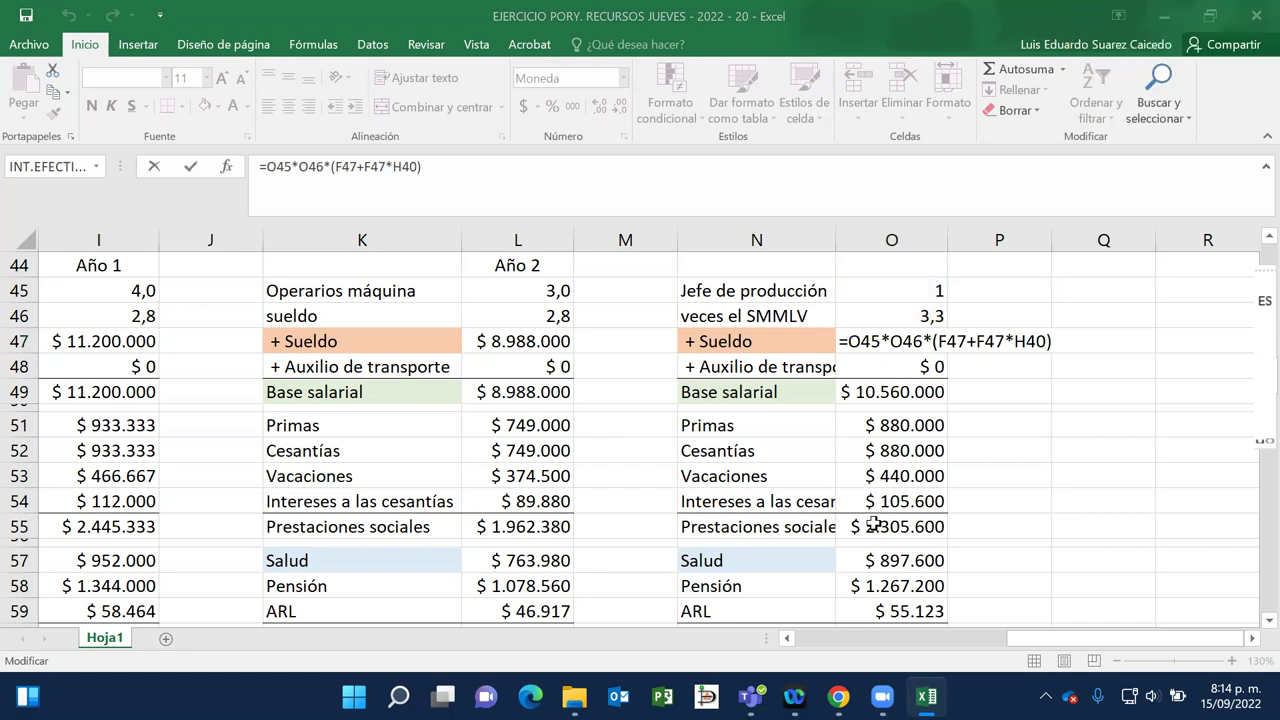
click(897, 350)
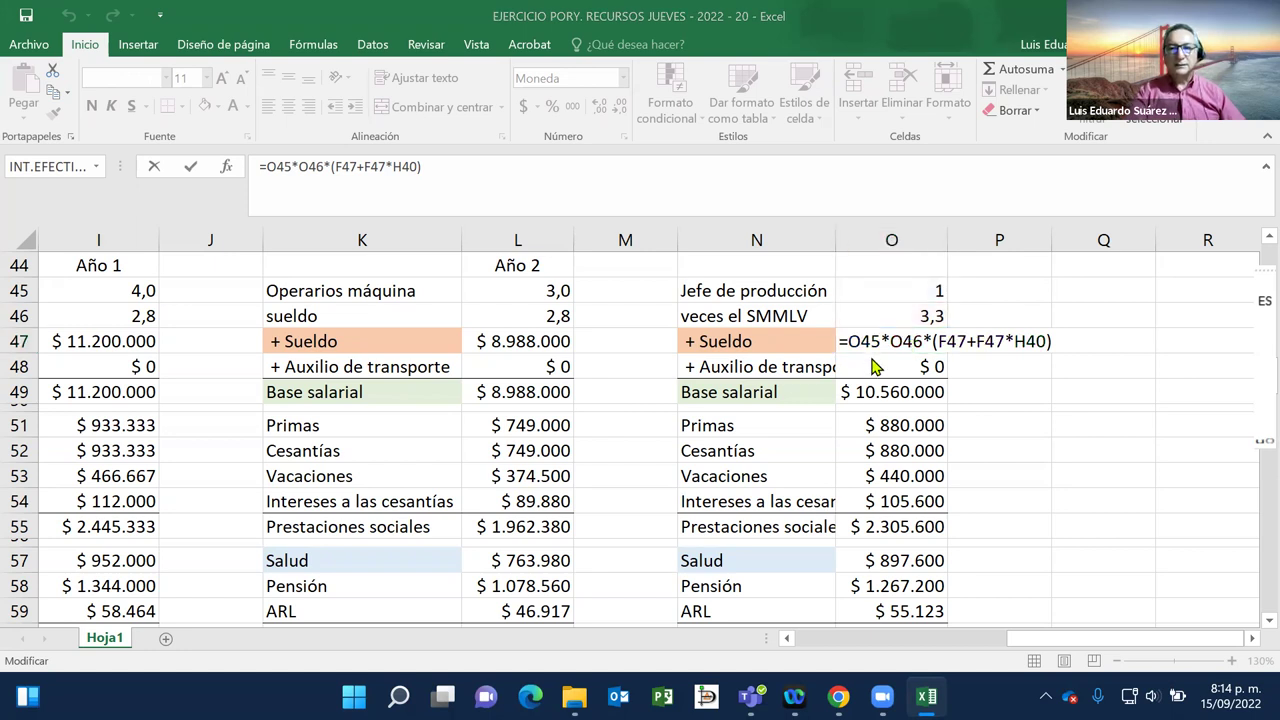
click(897, 337)
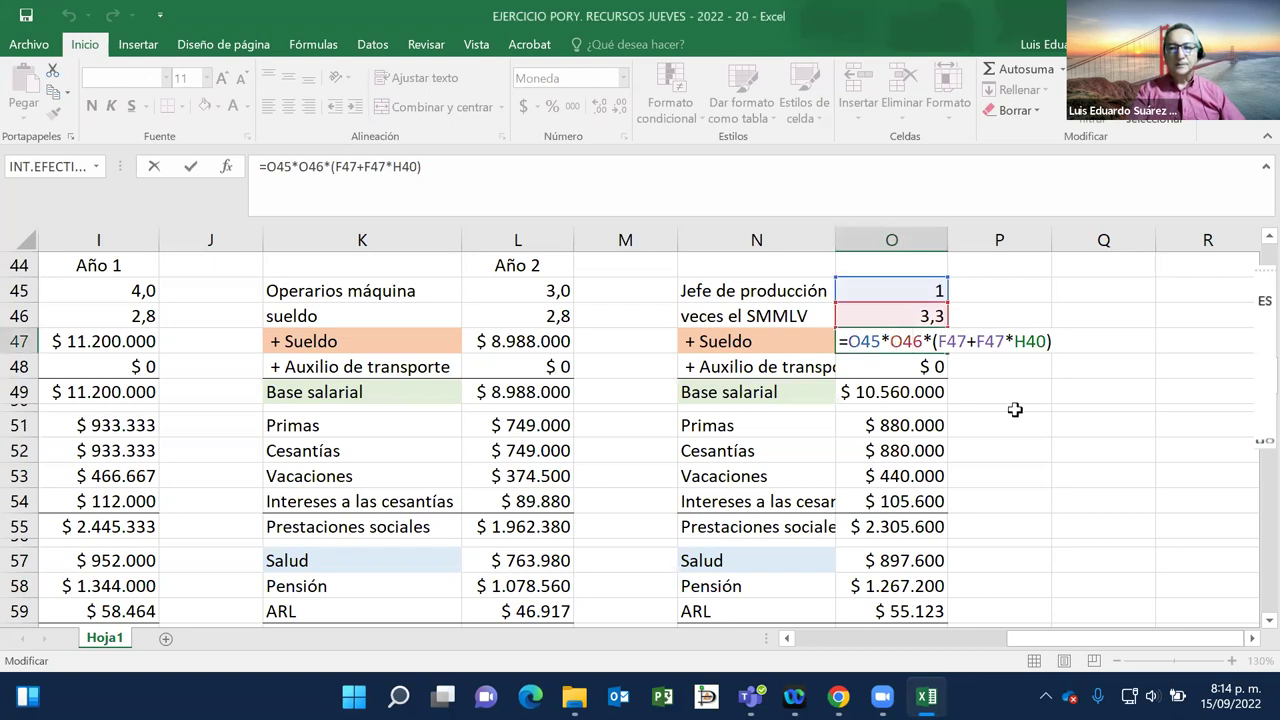
key(Right)
key(Right)
key(Right)
key(Right)
key(Right)
key(Right)
key(Right)
key(Right)
key(Right)
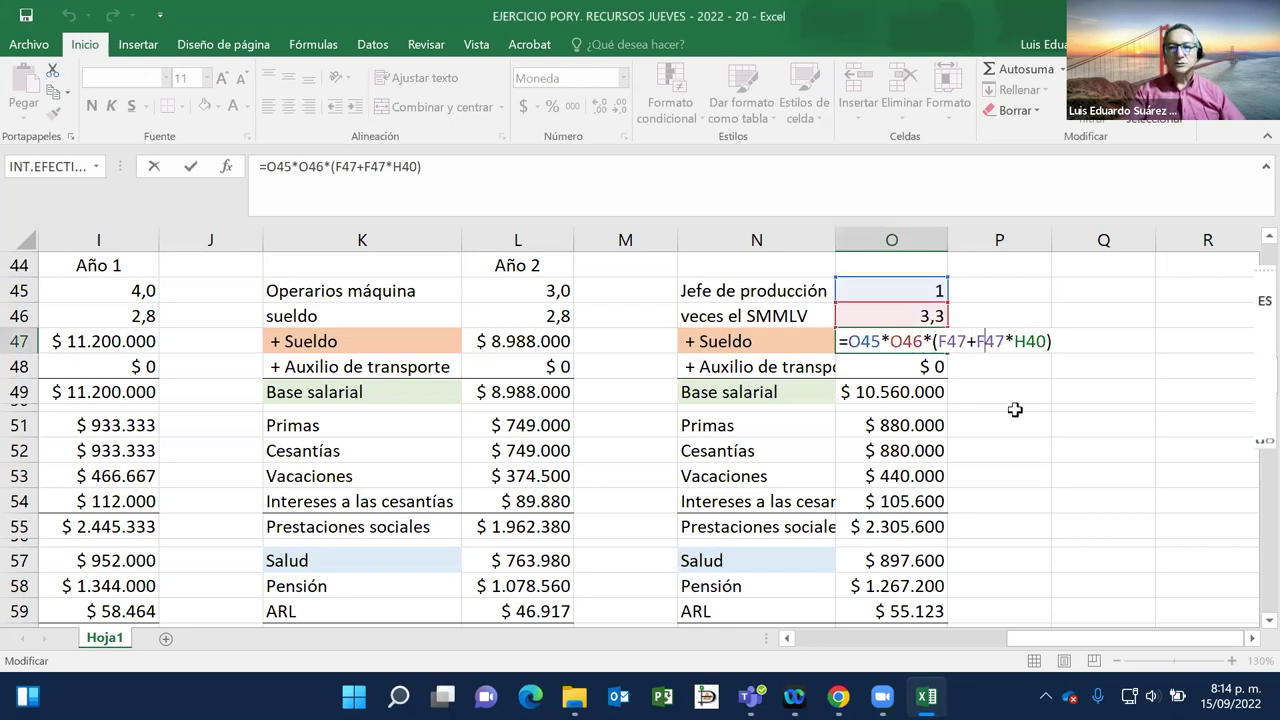
key(Right)
key(Right)
key(Right)
key(Right)
key(Right)
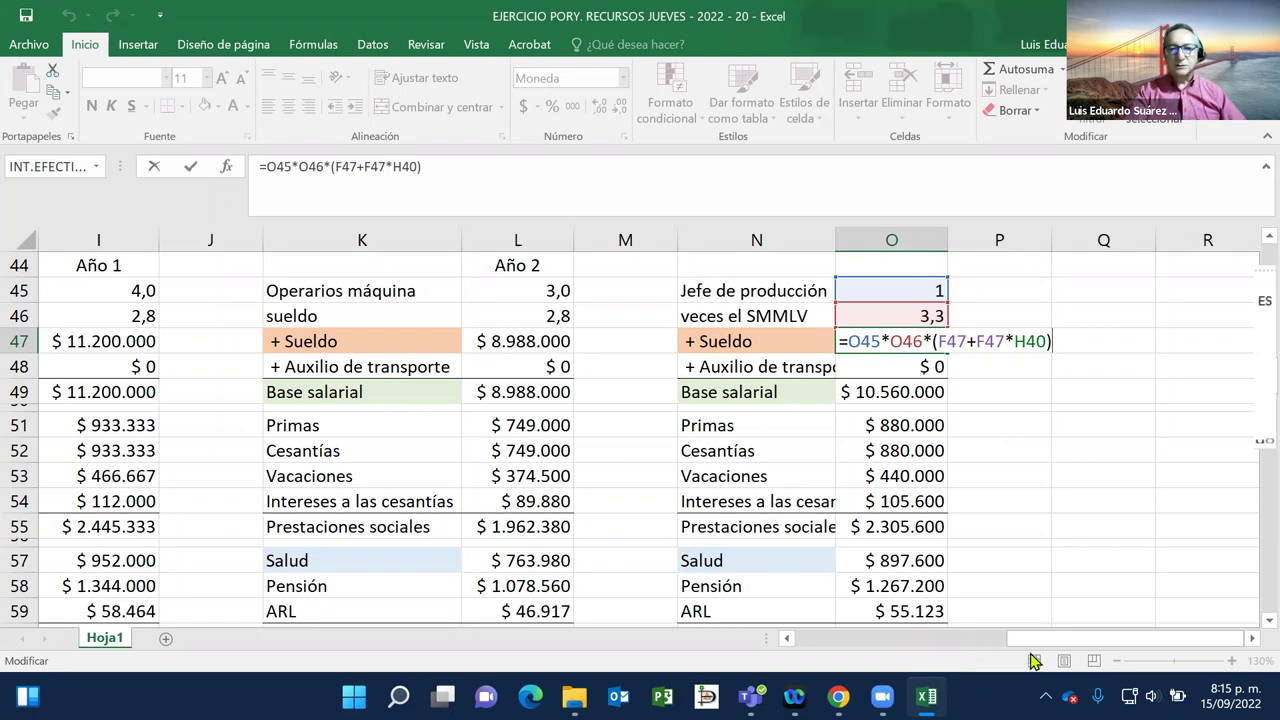
drag(1050, 643, 962, 655)
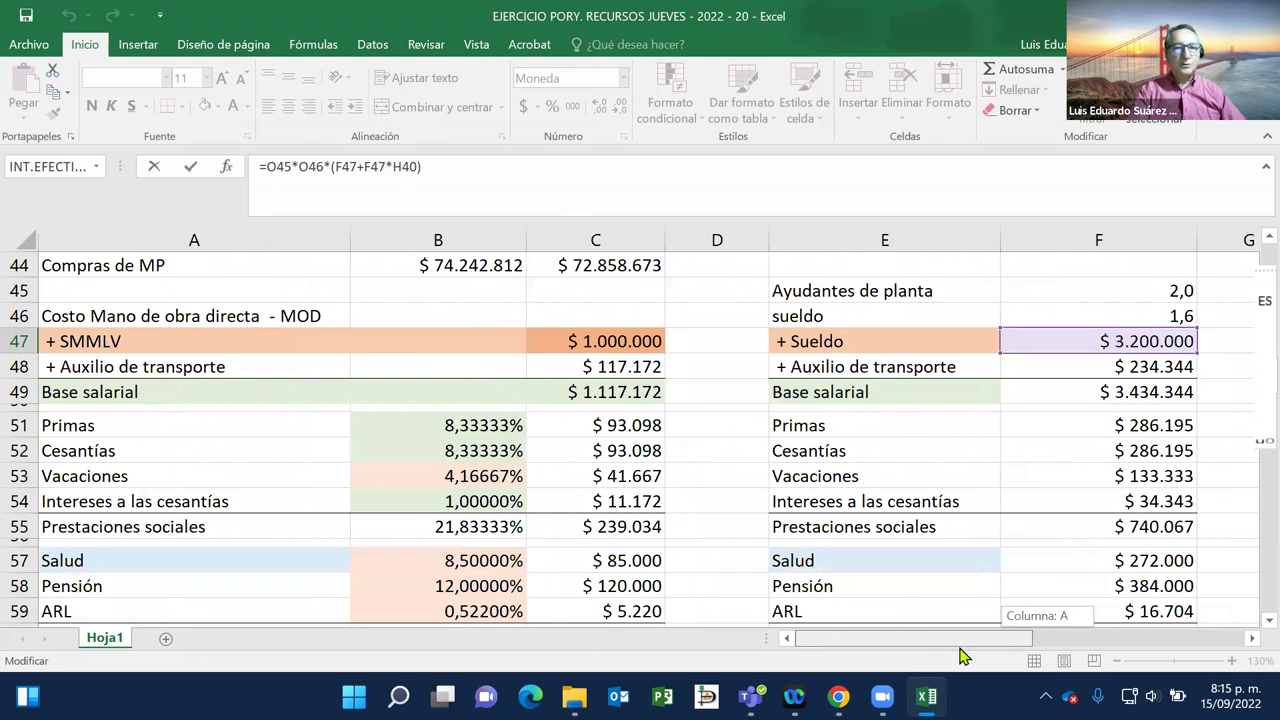
drag(960, 655, 1075, 675)
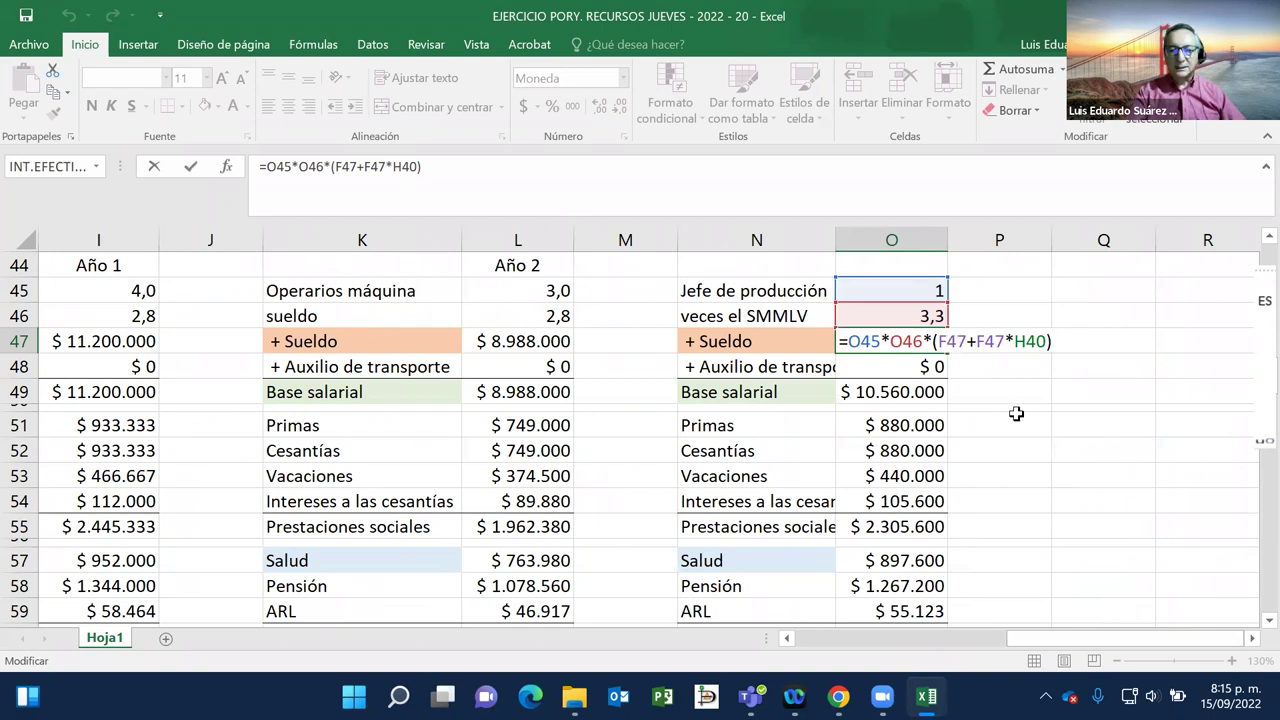
Step: In the O47 formula, remove the opening parenthesis and change the first F47 reference to C47, the SMMLV
key(BackSpace)
key(BackSpace)
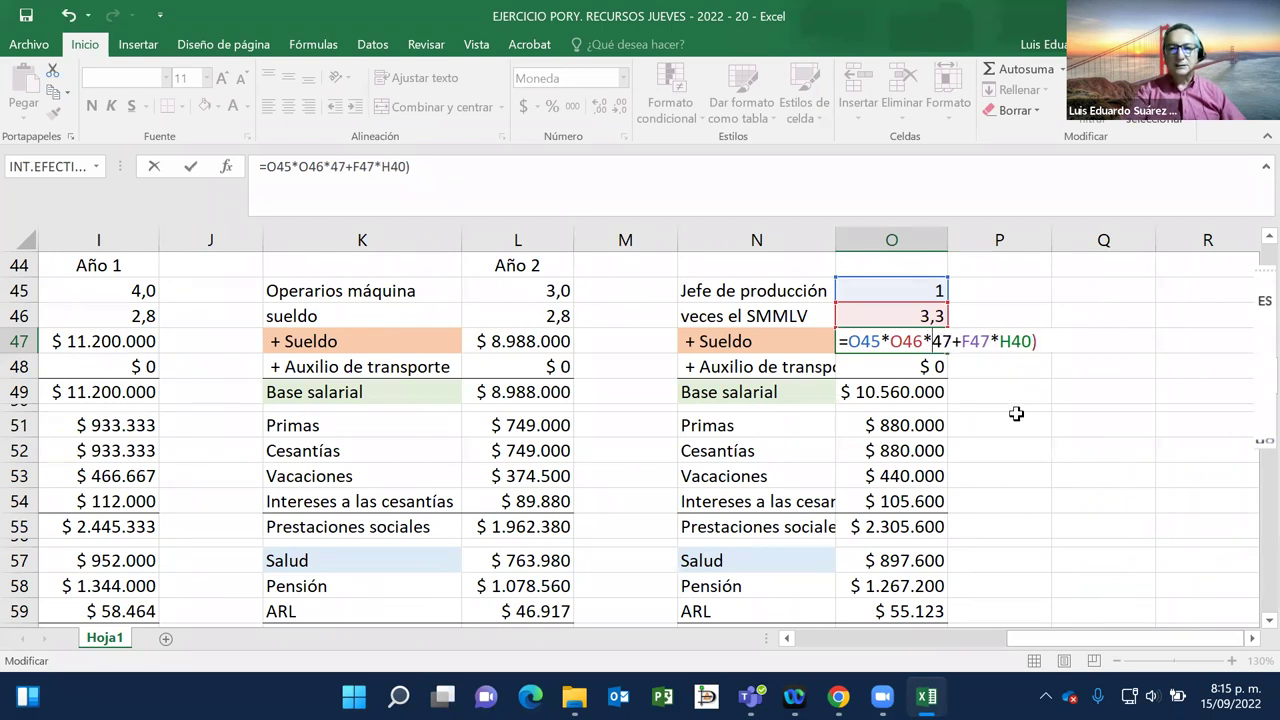
text(c)
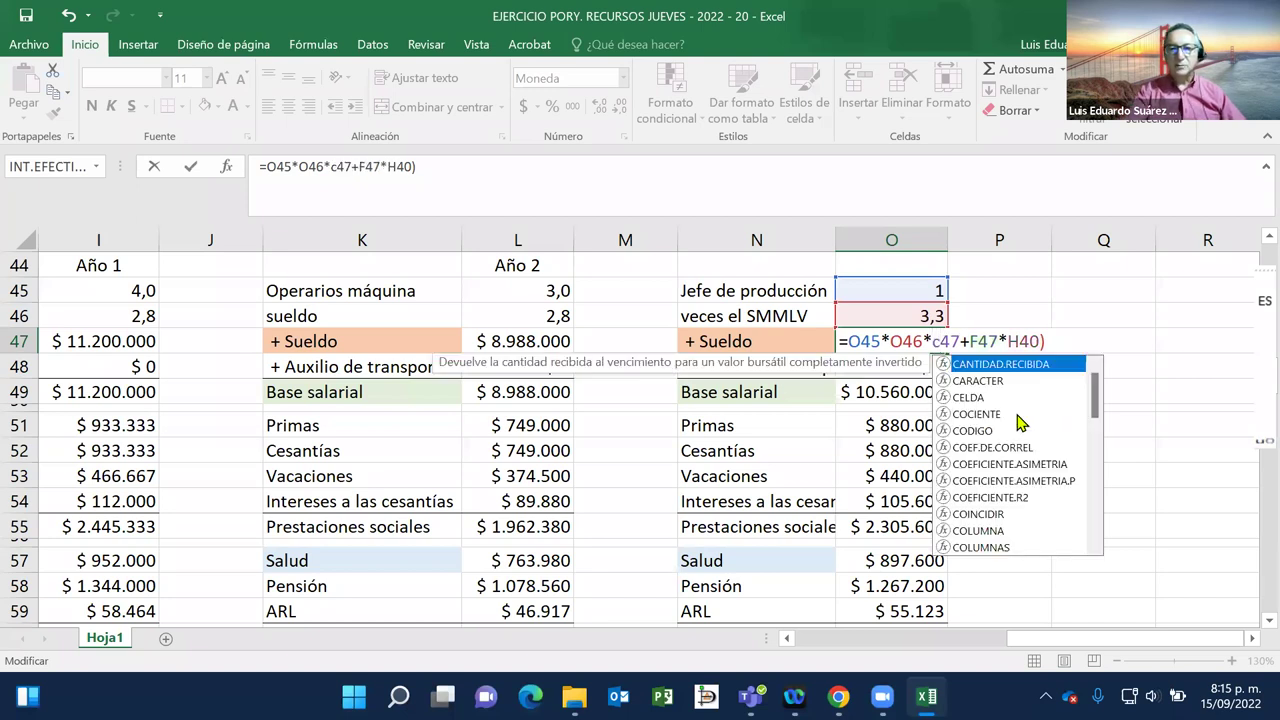
key(BackSpace)
text(C)
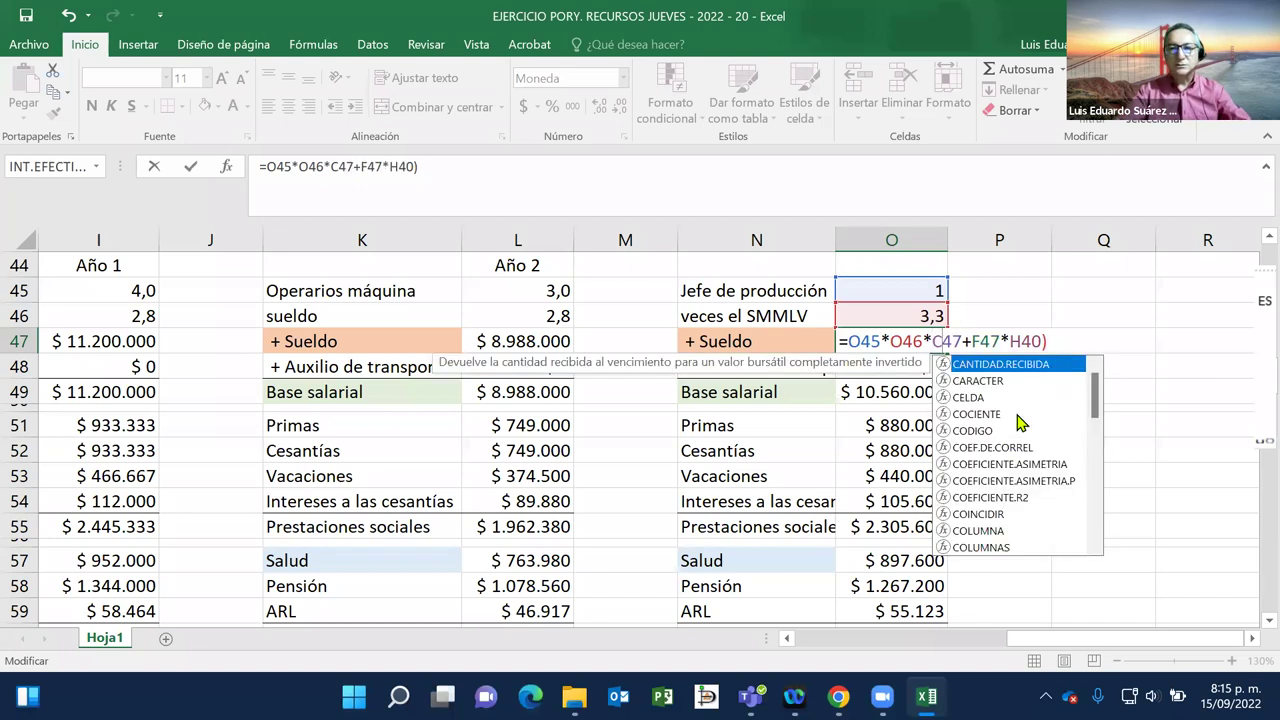
Step: Remove the +F47*H40) increase term so that O47 contains =O45*O46*C47
key(Right)
key(Right)
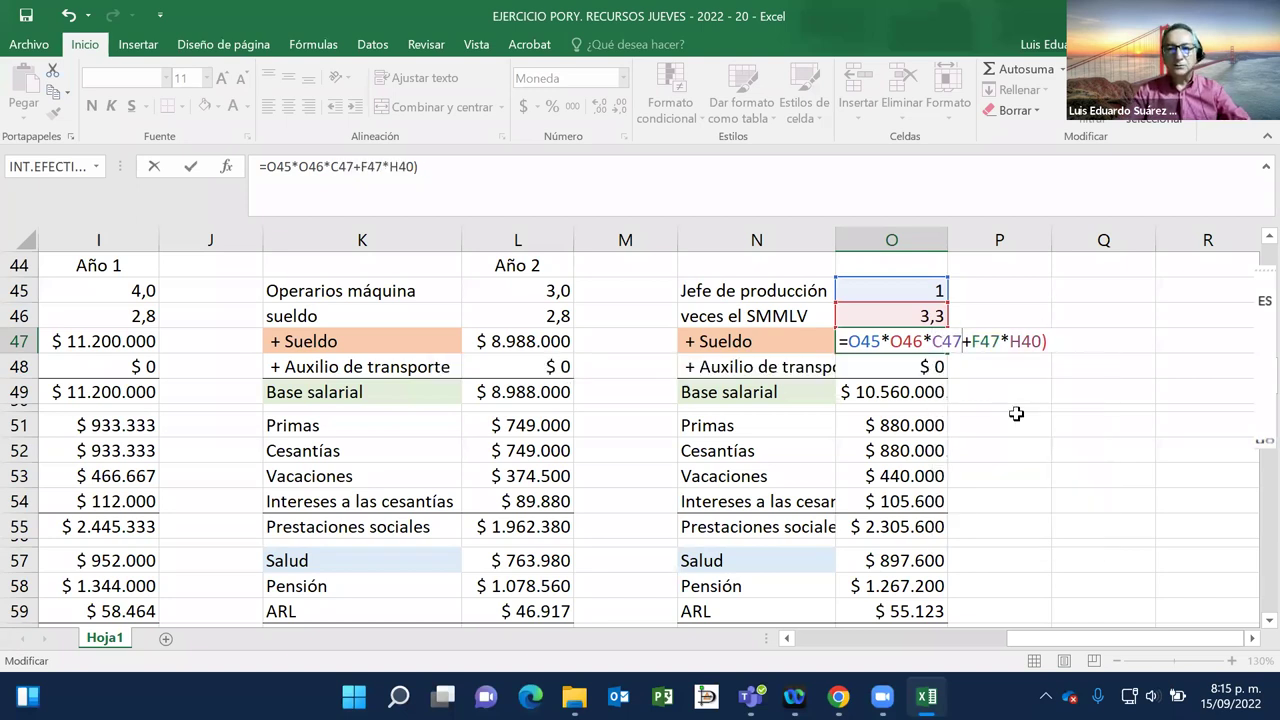
key(shift+Right)
key(shift+Right)
key(shift+Right)
key(shift+Right)
key(shift+Right)
key(shift+Right)
key(shift+Right)
key(shift+Right)
key(shift+Right)
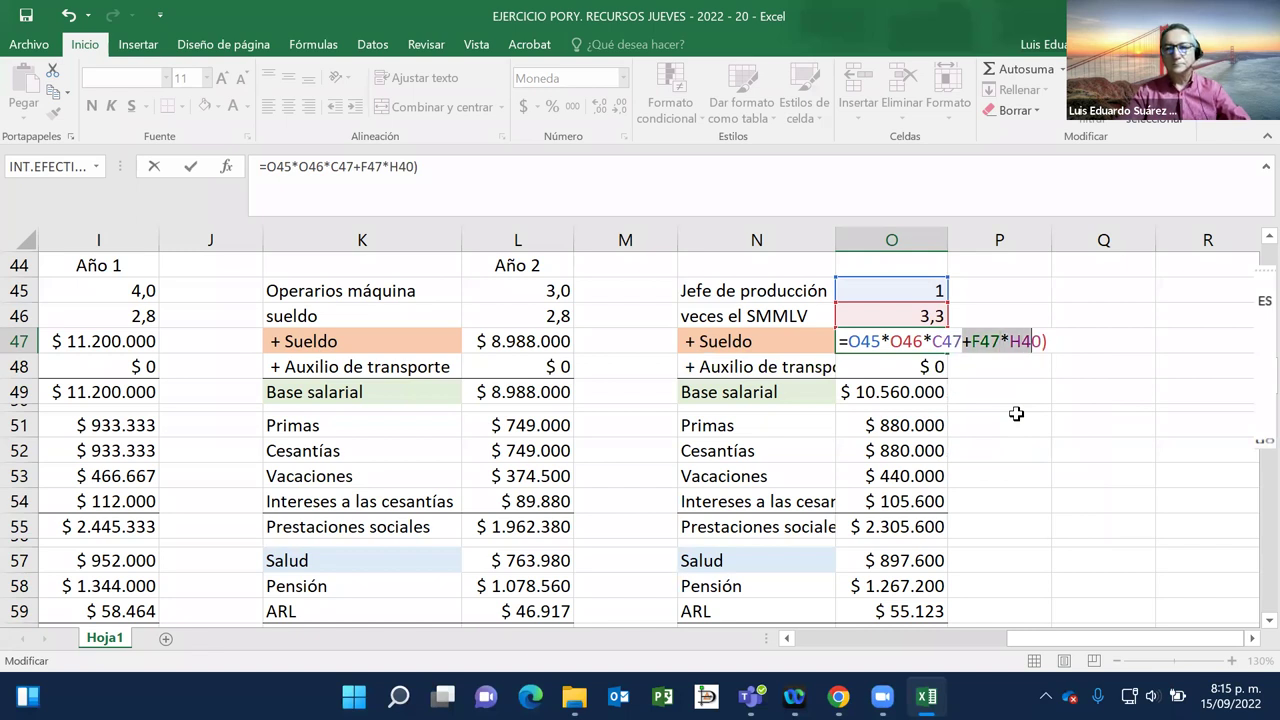
key(Delete)
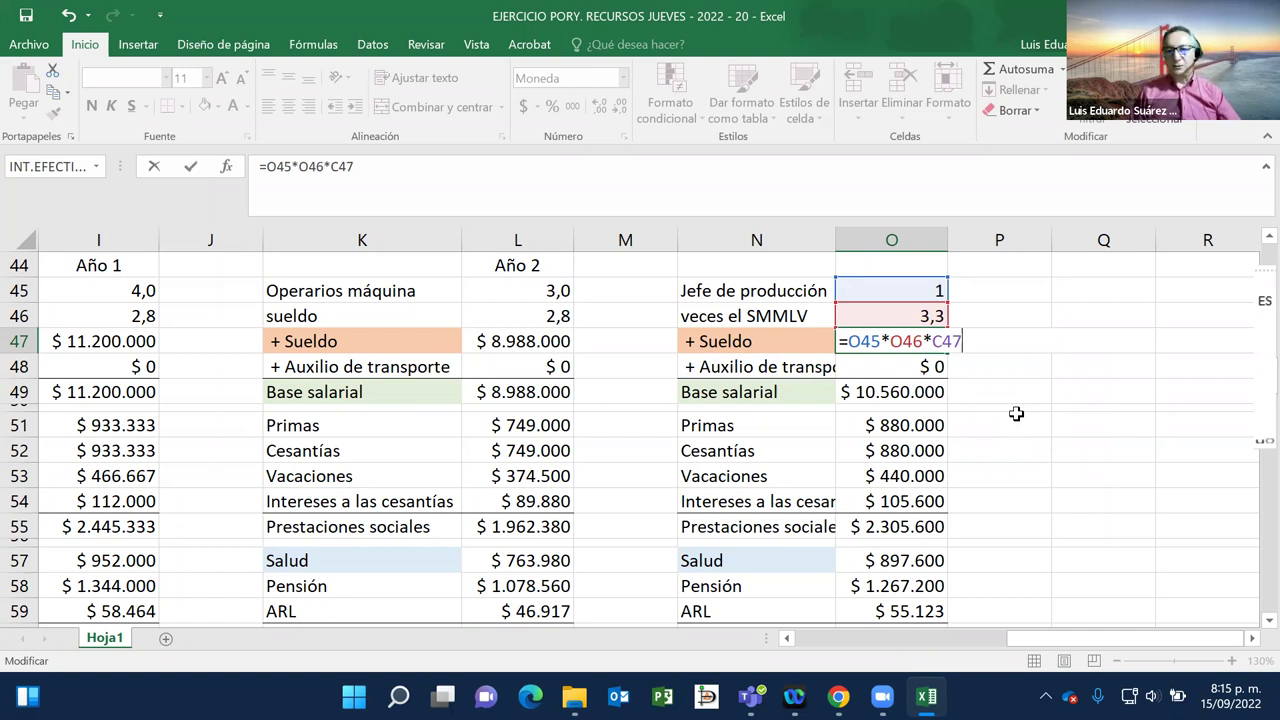
key(Return)
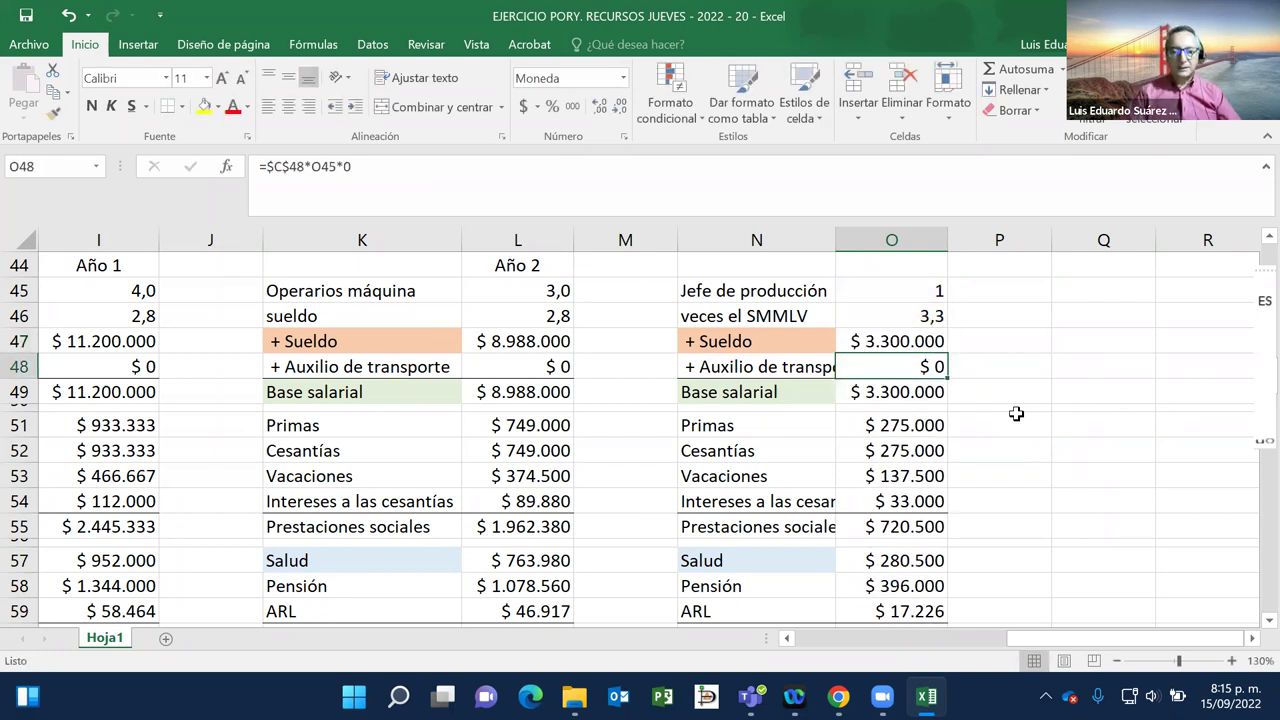
Step: Fit column N to its longest label and check the references of the Primas formula in cell O51
double_click(835, 234)
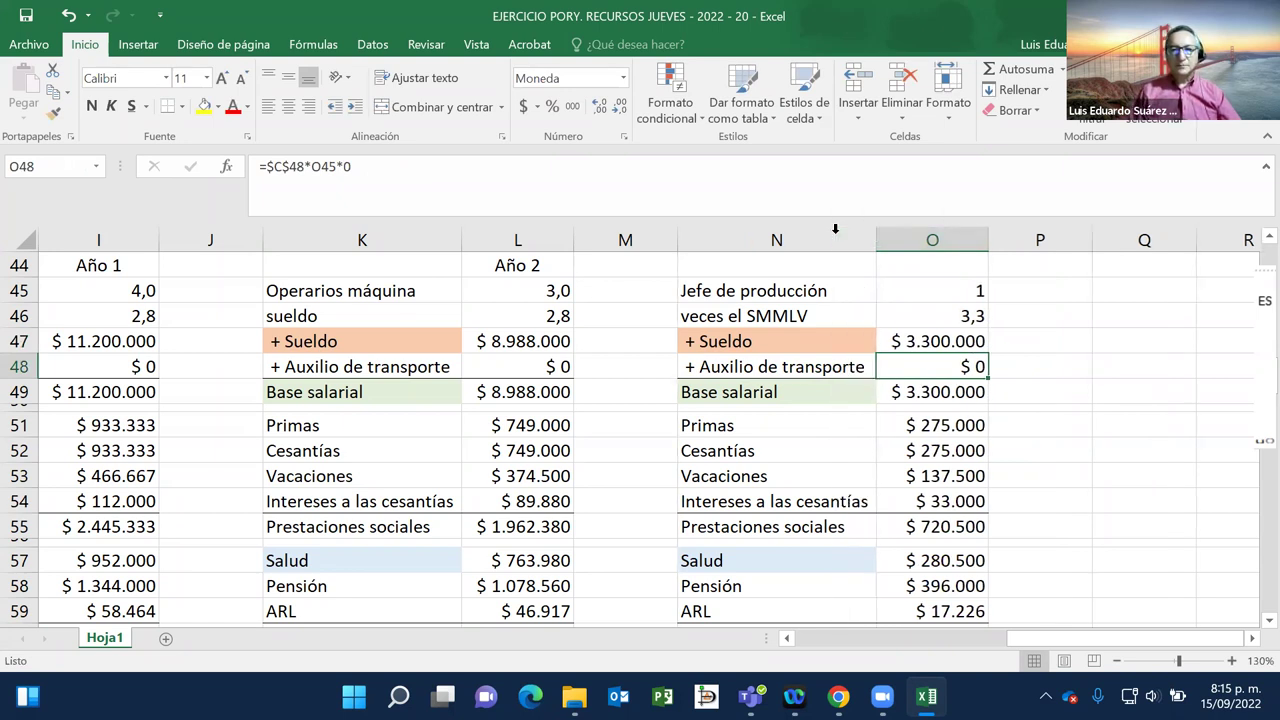
key(Down)
key(Down)
key(Down)
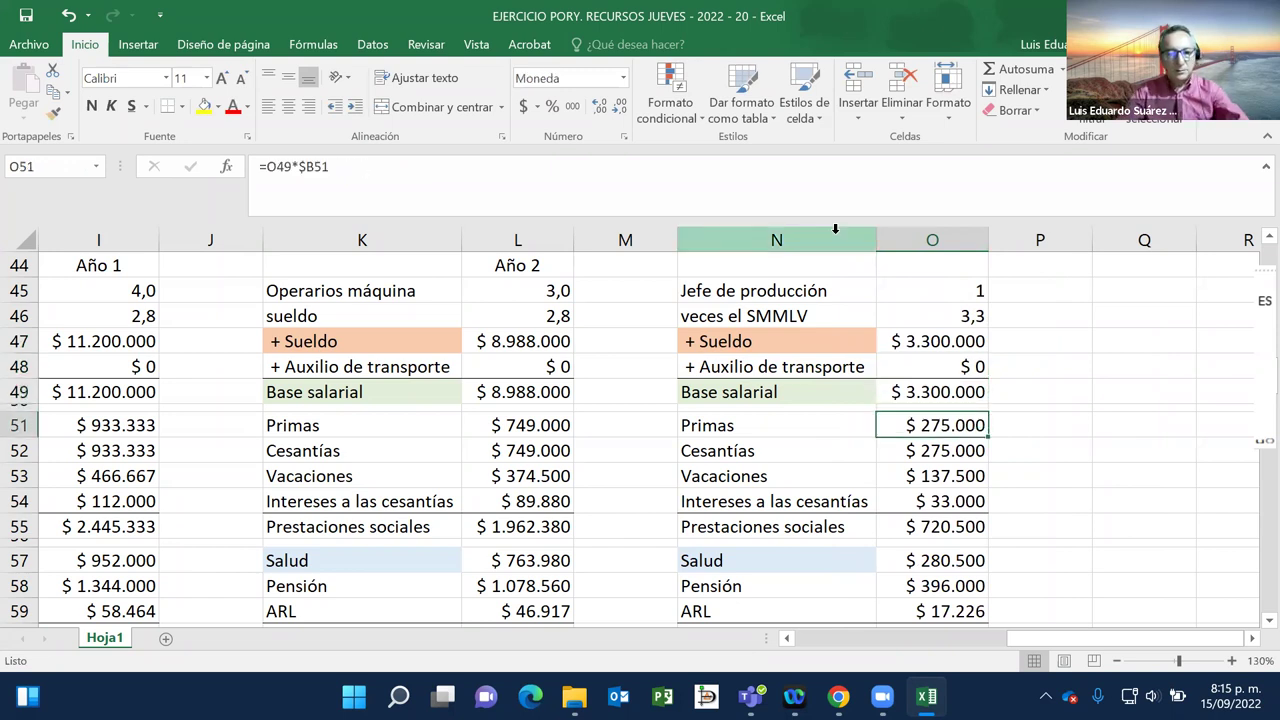
key(F2)
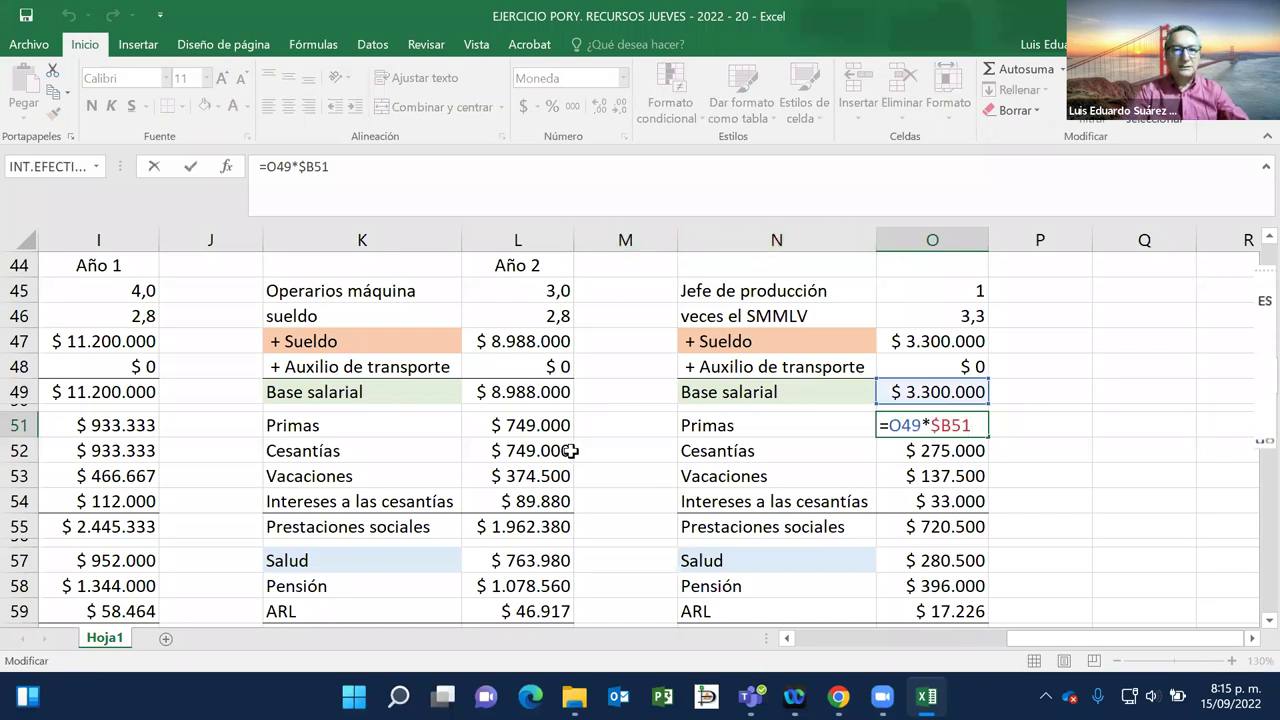
scroll(572, 451, left, 4)
scroll(572, 451, left, 3)
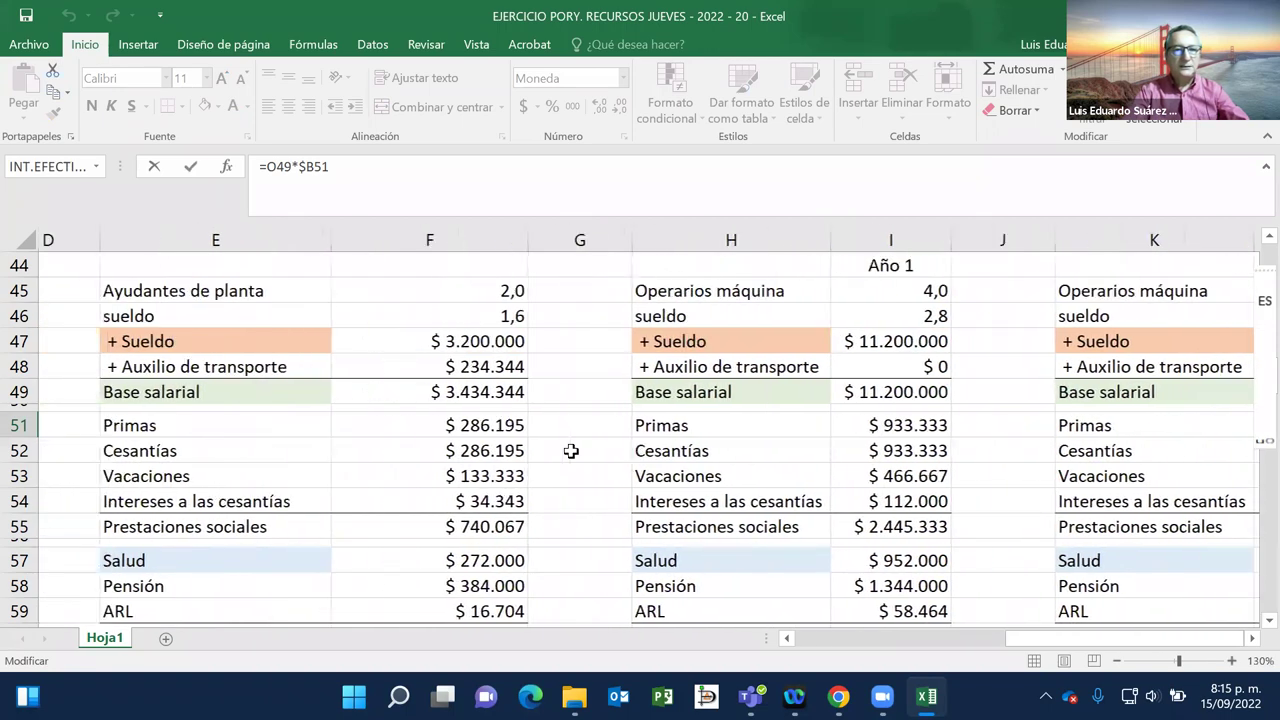
scroll(571, 451, right, 7)
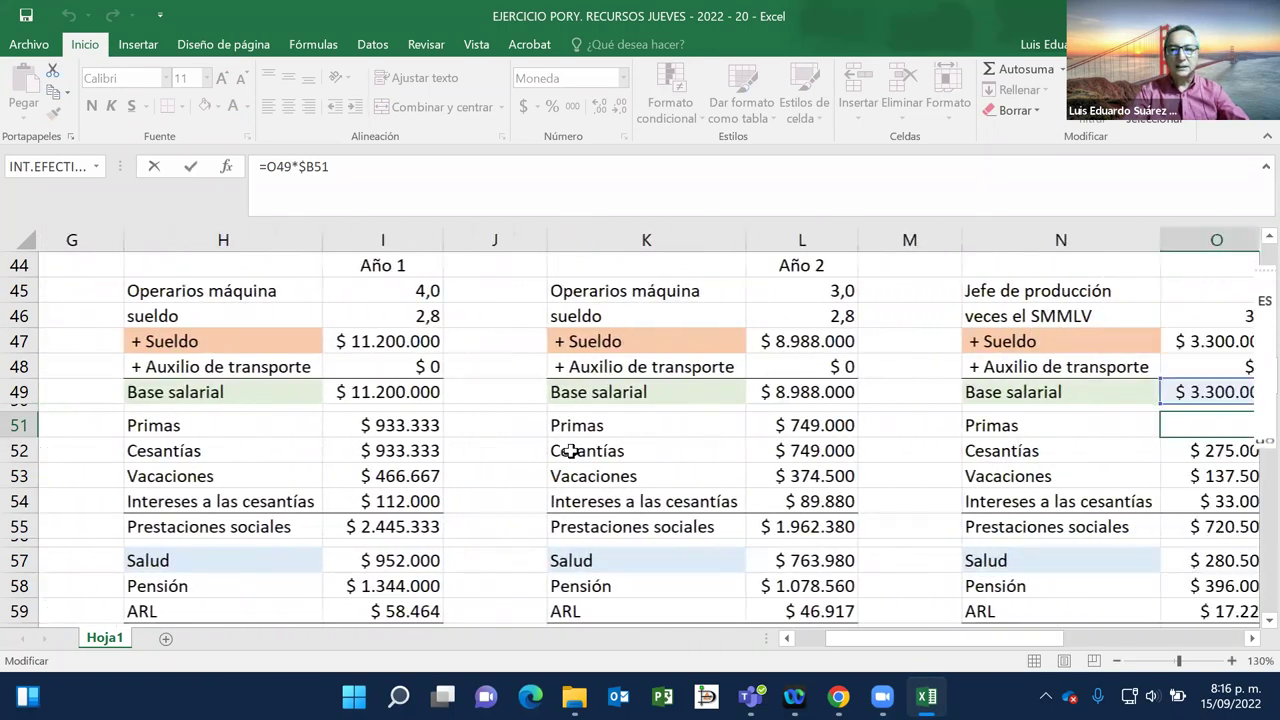
key(ctrl+Return)
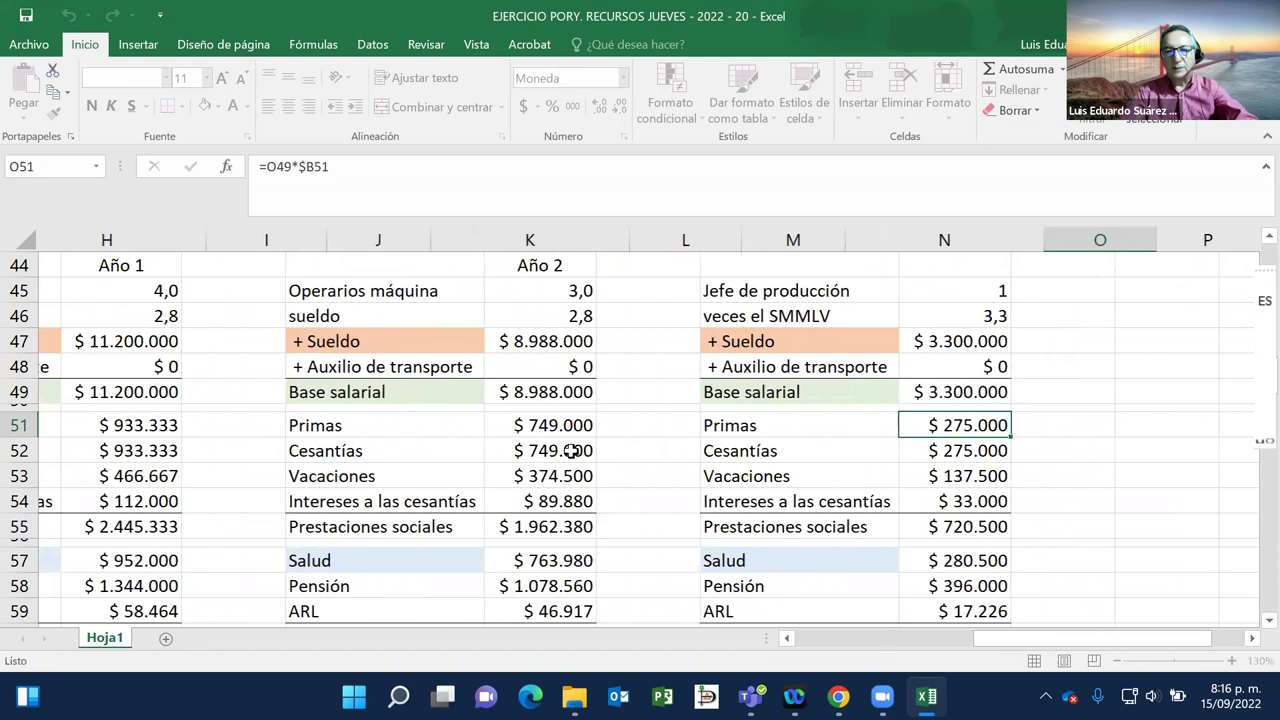
Step: Examine the remaining rows of the production manager's payroll block in column O, down to Costo total / mes and Porcentaje
key(Down)
key(Down)
key(Down)
key(Down)
key(Down)
key(Down)
key(Down)
key(Down)
key(Down)
key(Down)
key(Down)
key(Down)
key(Down)
key(Down)
key(Down)
key(Down)
key(Down)
key(Down)
key(Down)
key(Down)
key(Down)
key(Down)
key(Down)
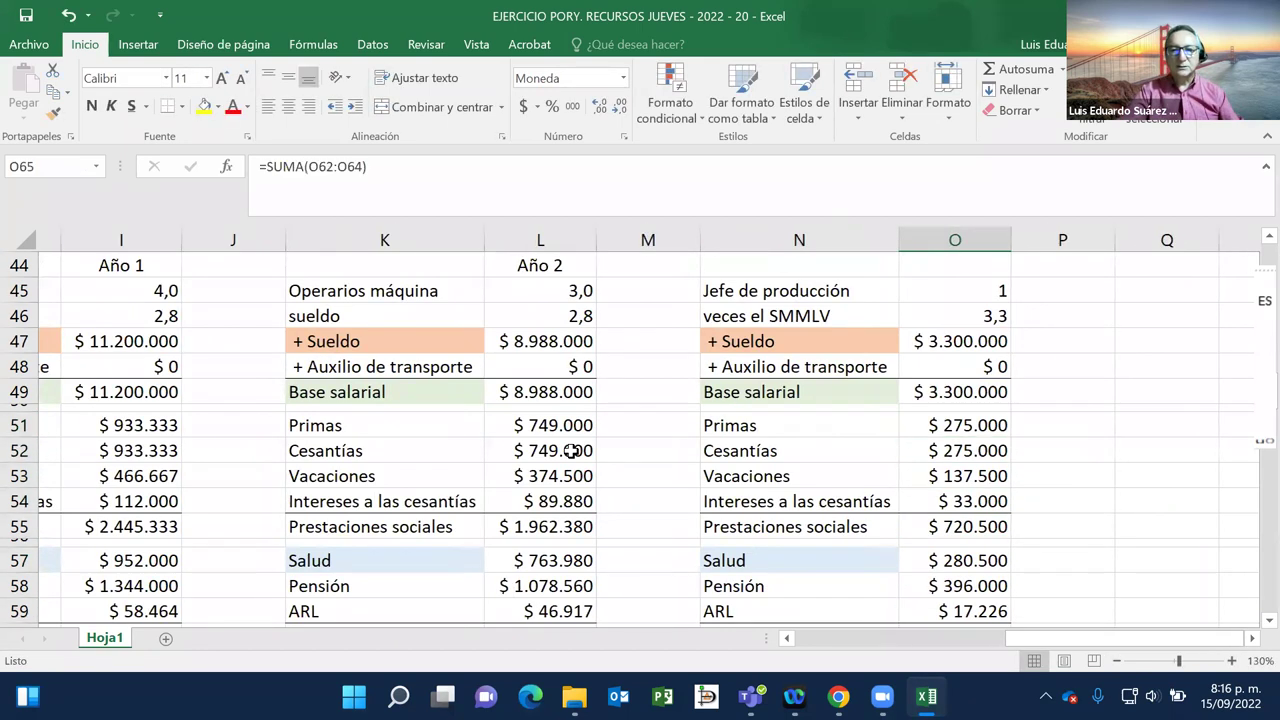
key(Down)
key(Down)
key(Down)
key(Down)
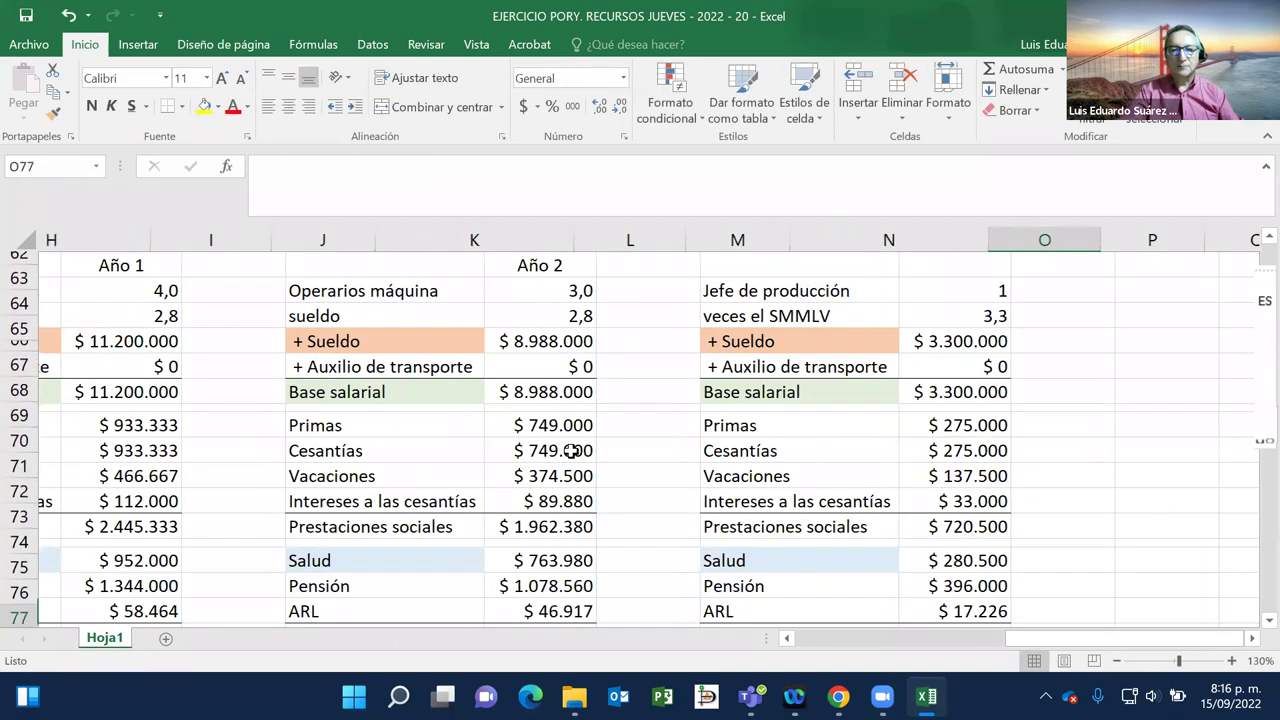
scroll(575, 447, up, 5)
scroll(629, 320, right, 1)
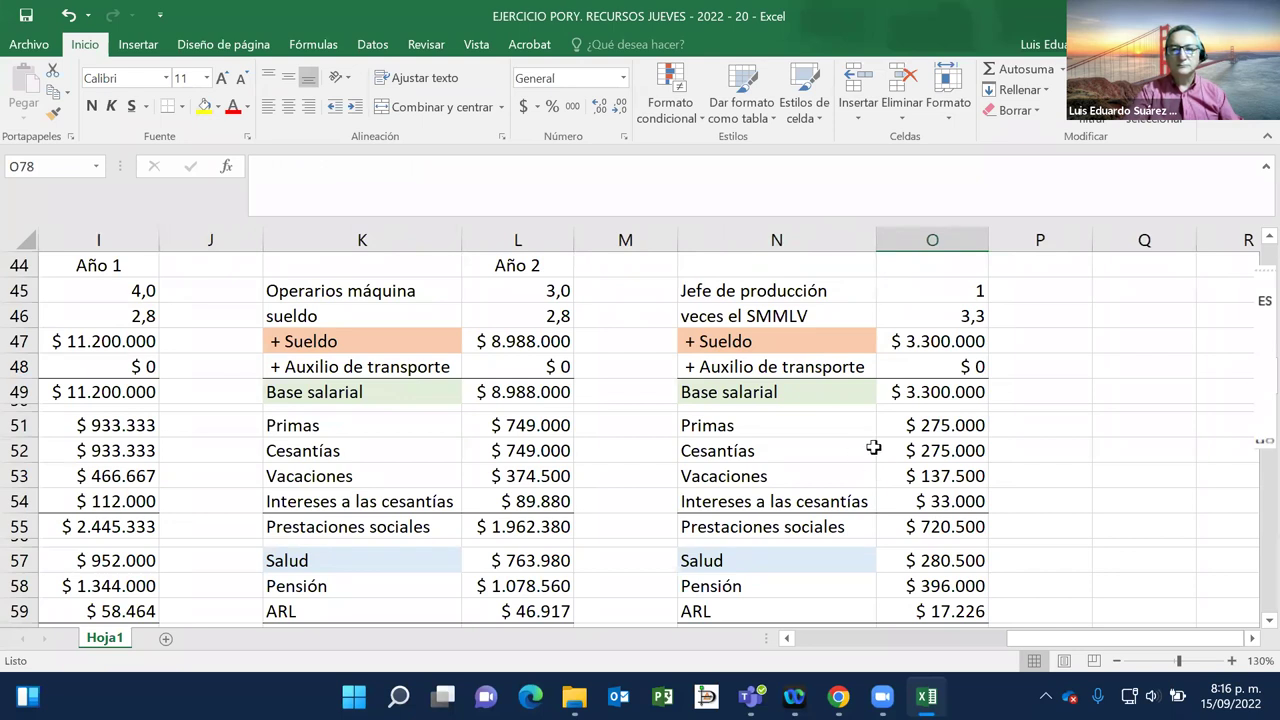
scroll(875, 460, down, 5)
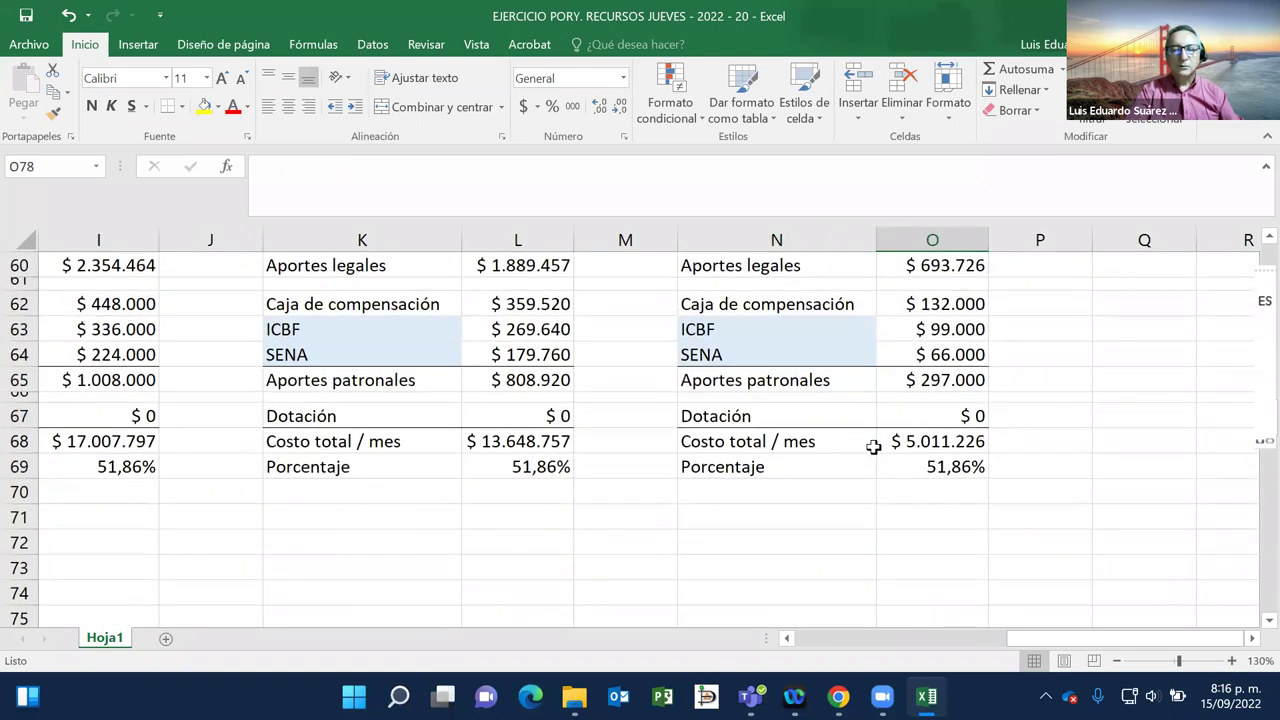
Step: Compare the Porcentaje formula of the production manager block in O69 with the machine operators' one in L69
click(953, 468)
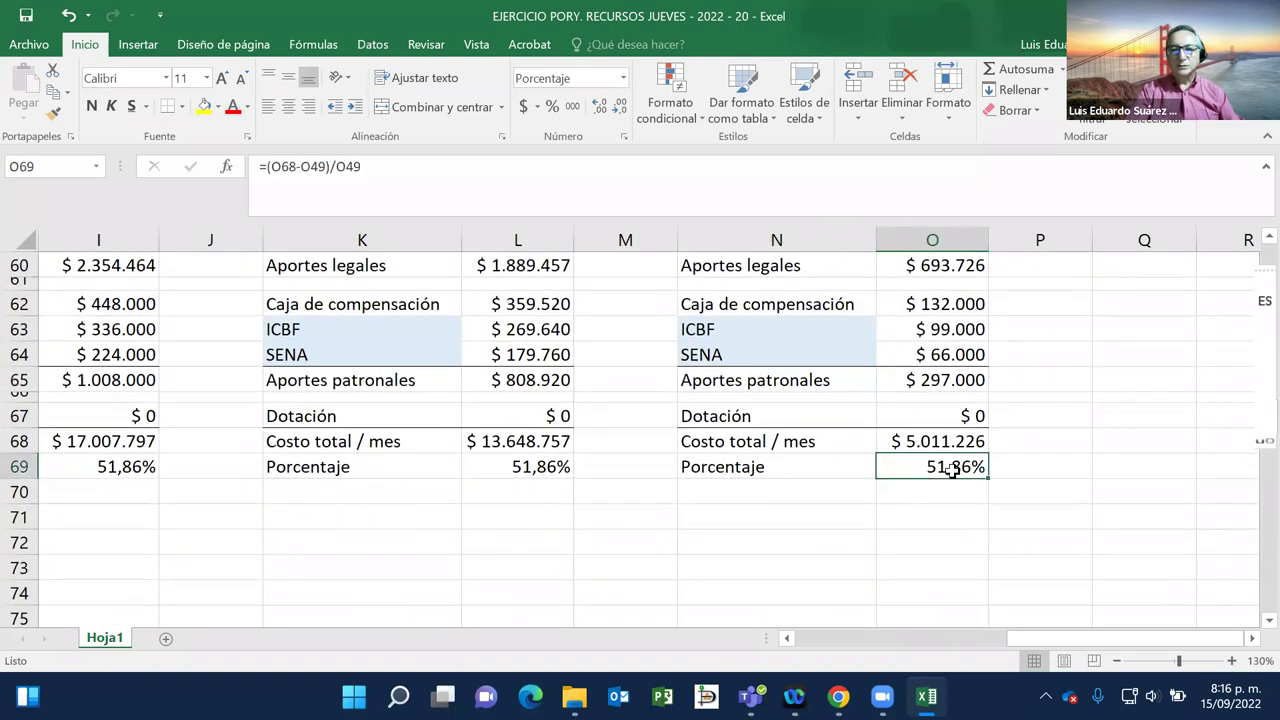
click(509, 462)
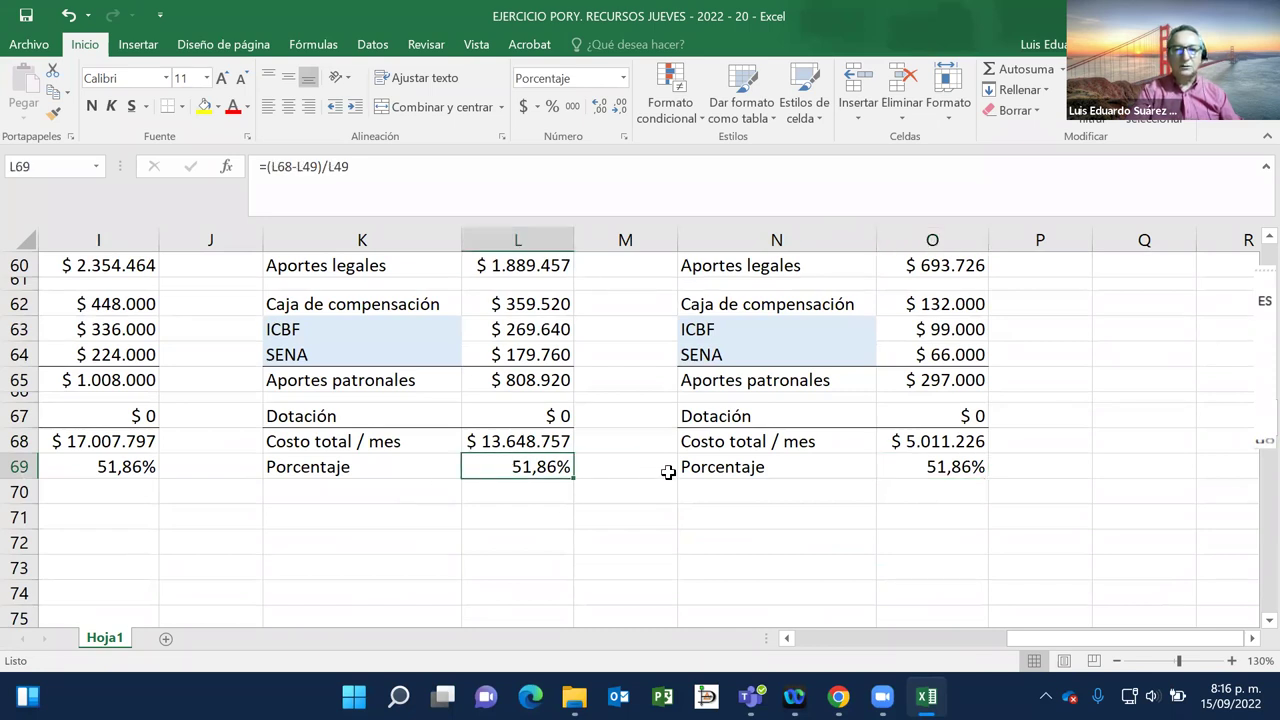
scroll(667, 470, up, 4)
scroll(667, 472, up, 2)
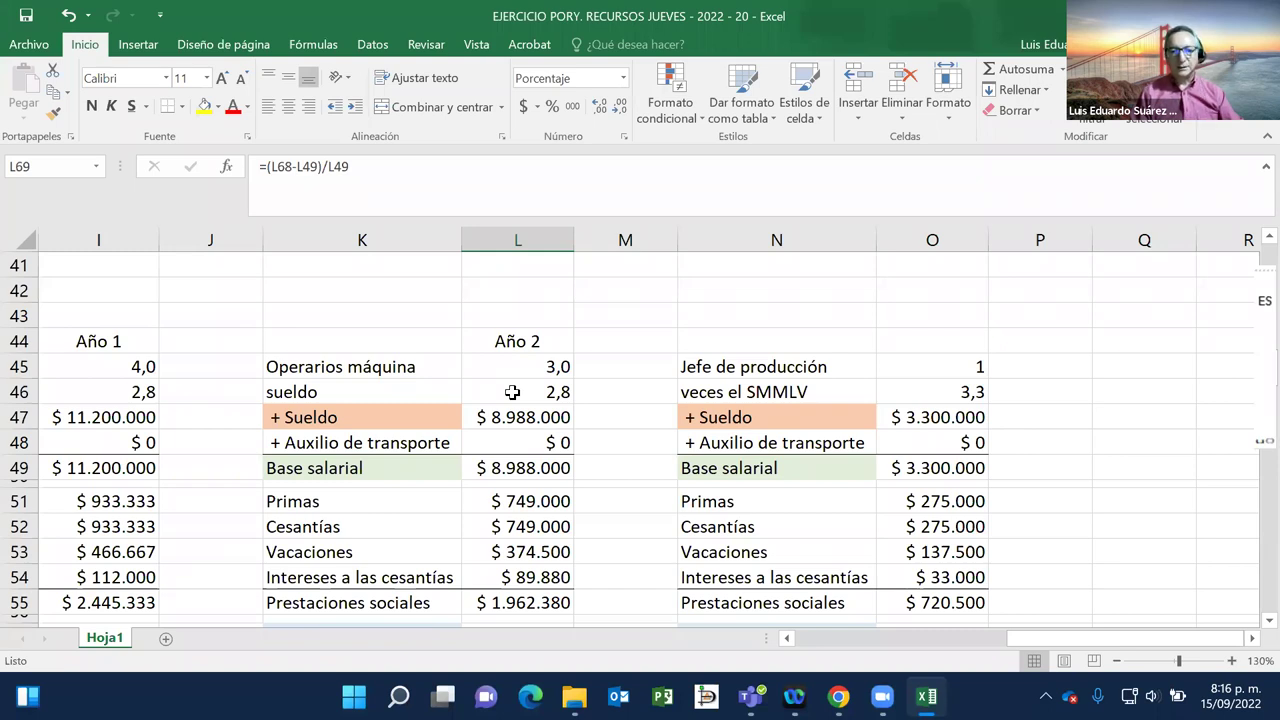
scroll(512, 392, down, 6)
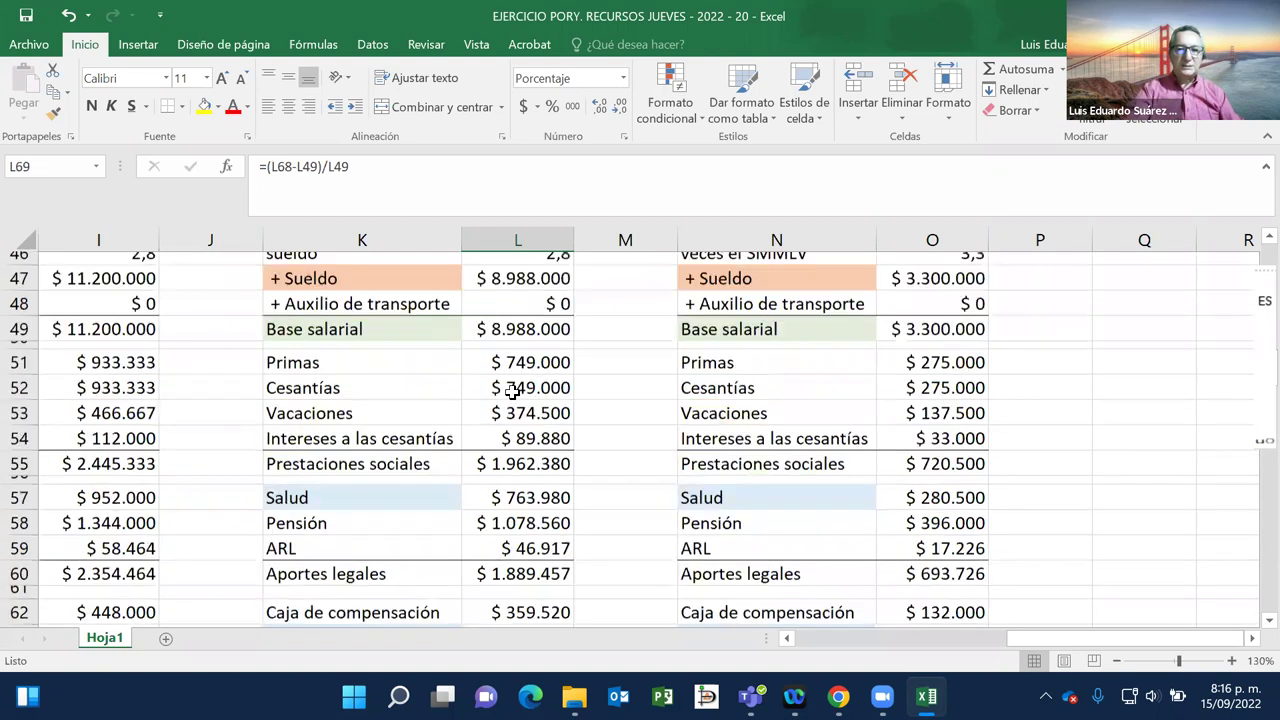
right_click(553, 283)
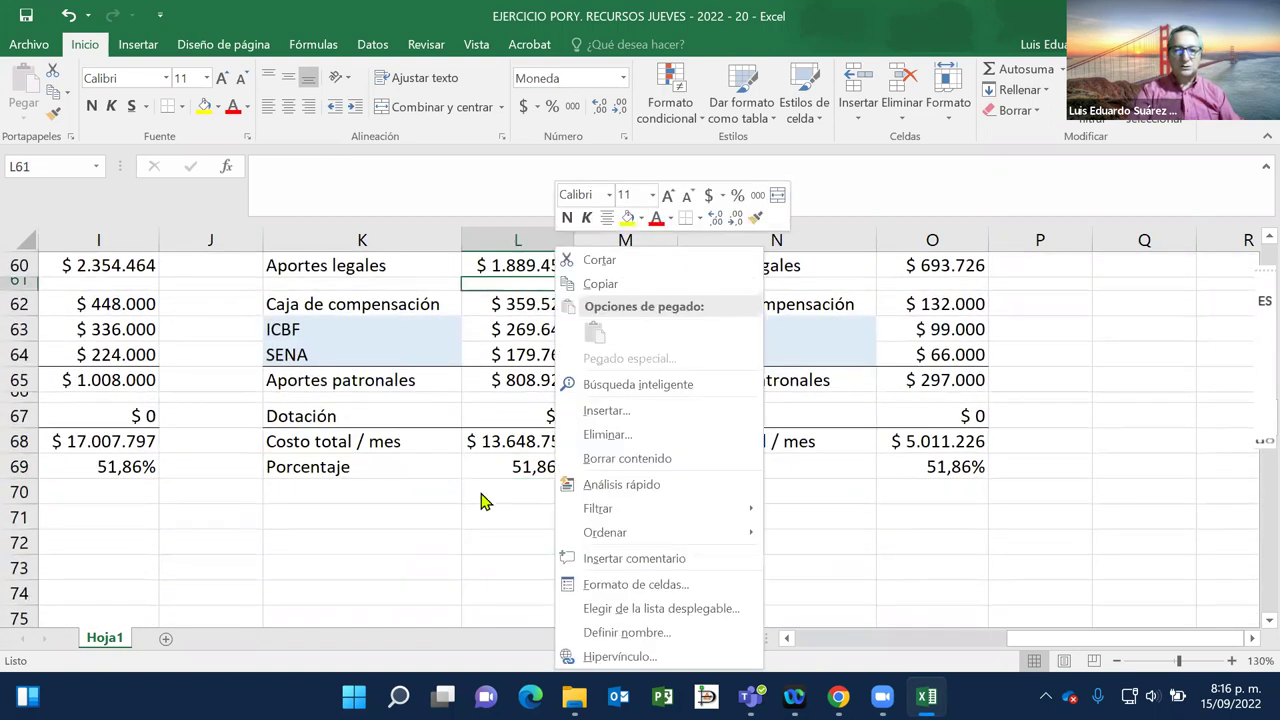
key(Escape)
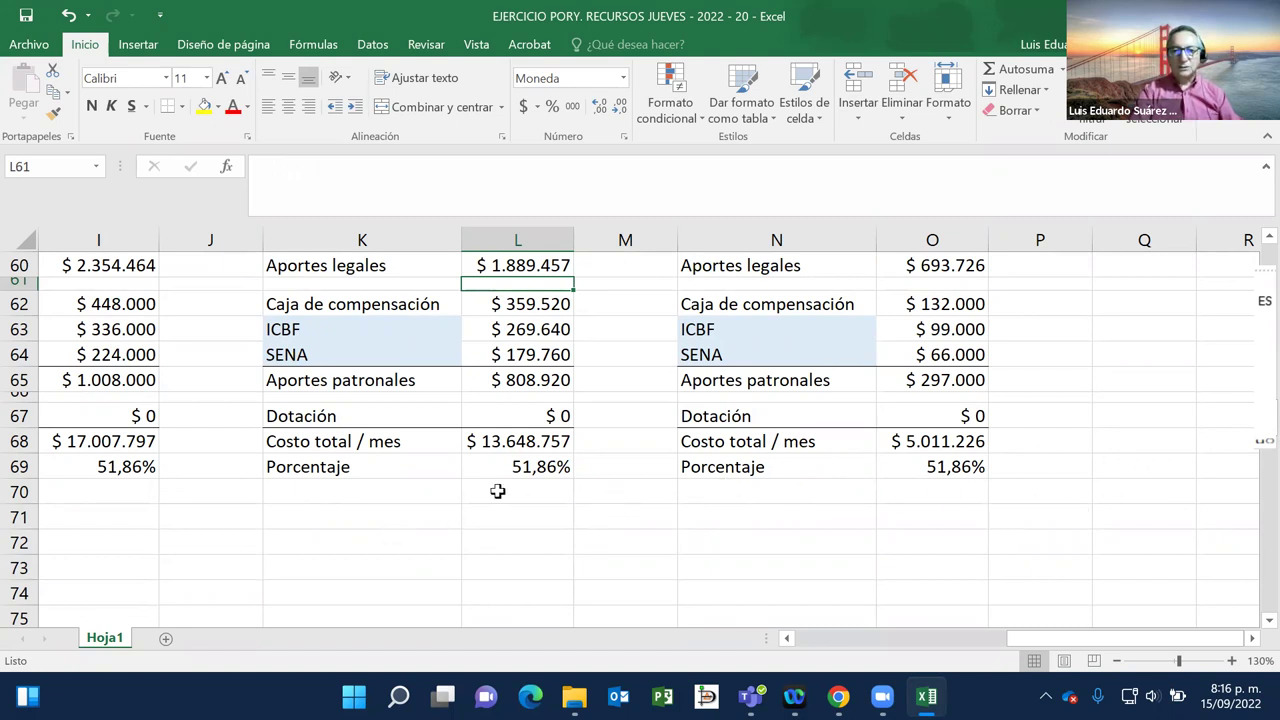
Step: Enter =O68*12 in B135 as the Año 1 Mano de obra Indirecta, annualising the production manager's total monthly cost
scroll(387, 534, left, 6)
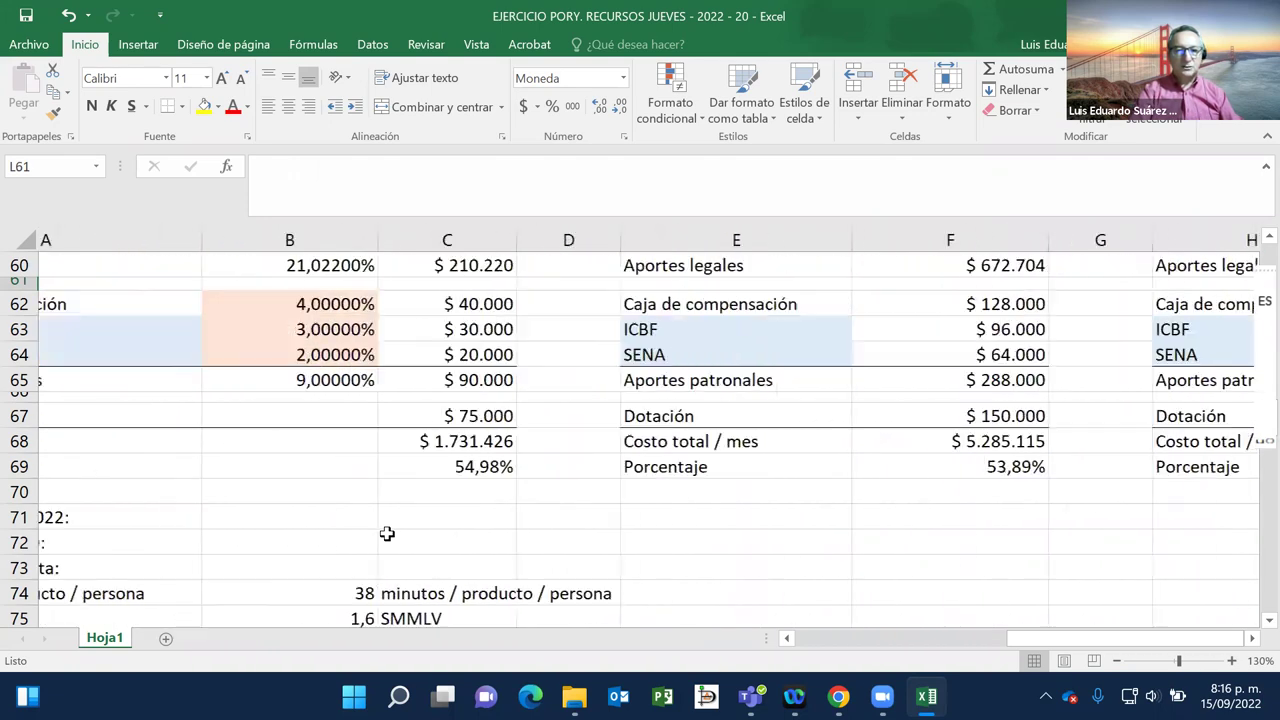
scroll(387, 534, down, 10)
scroll(387, 534, down, 13)
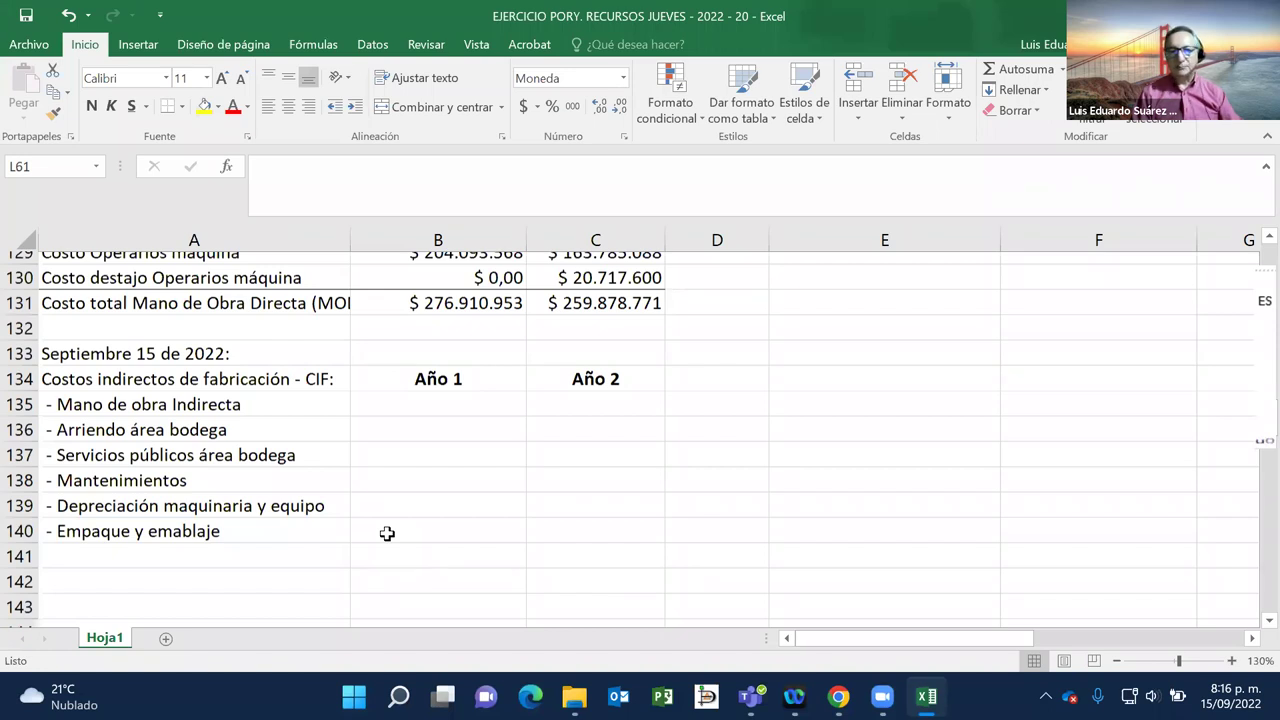
scroll(405, 480, up, 1)
click(419, 409)
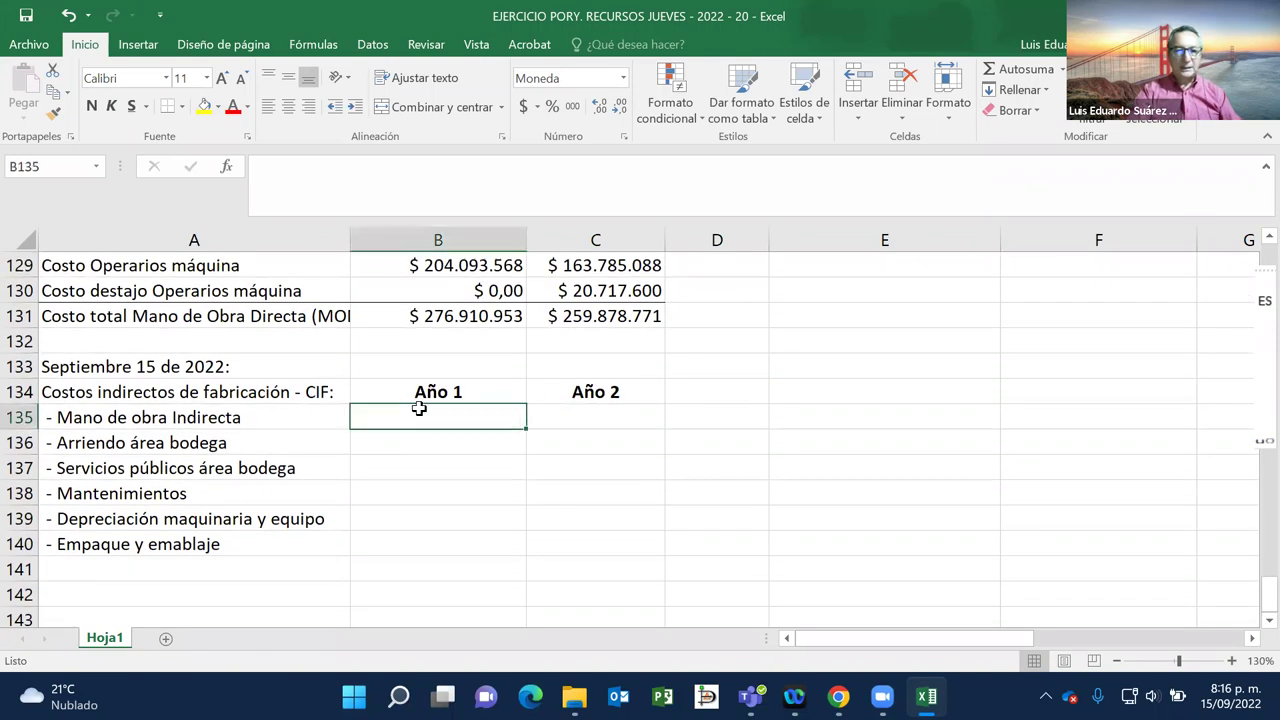
text(=)
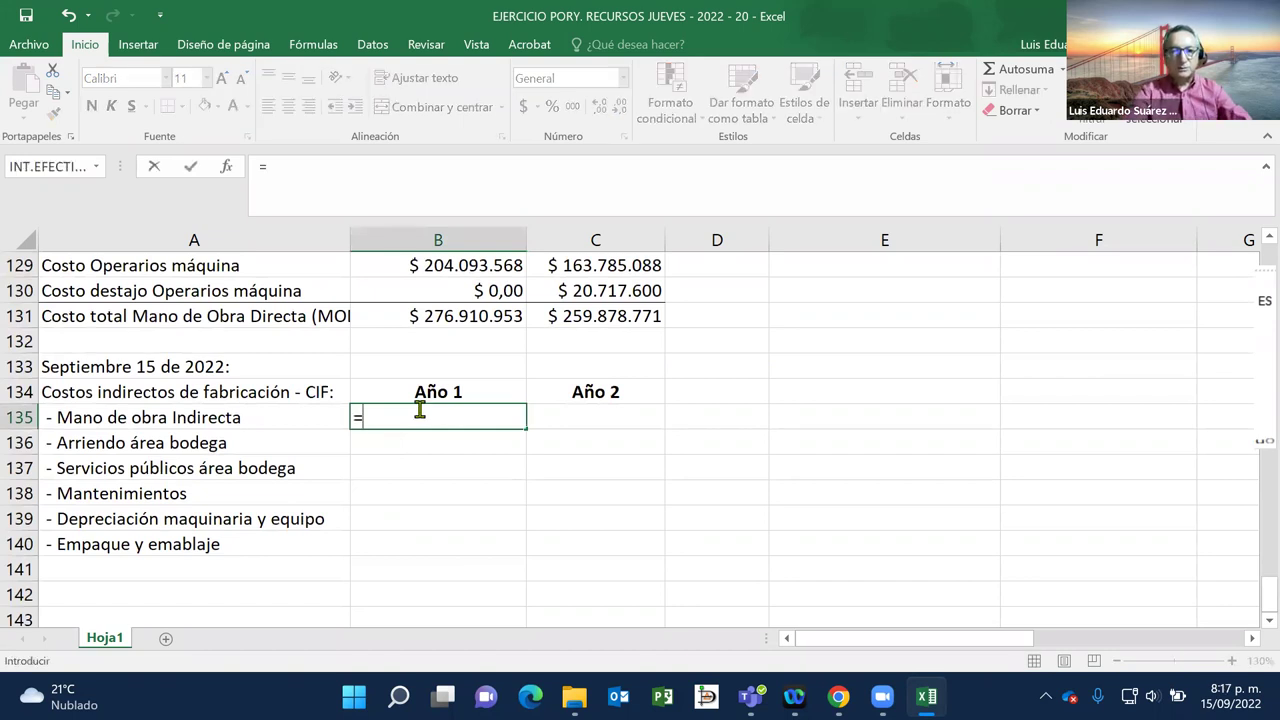
scroll(734, 395, right, 3)
scroll(734, 395, right, 1)
scroll(734, 395, up, 15)
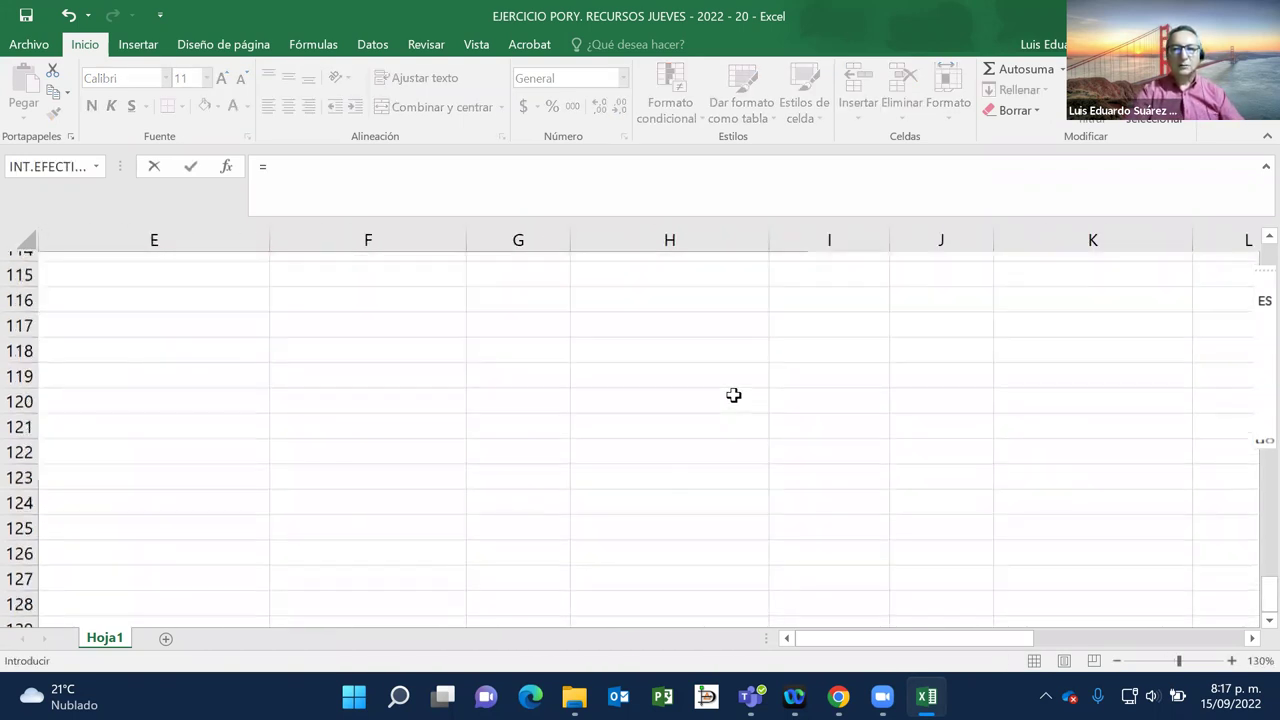
scroll(734, 395, up, 9)
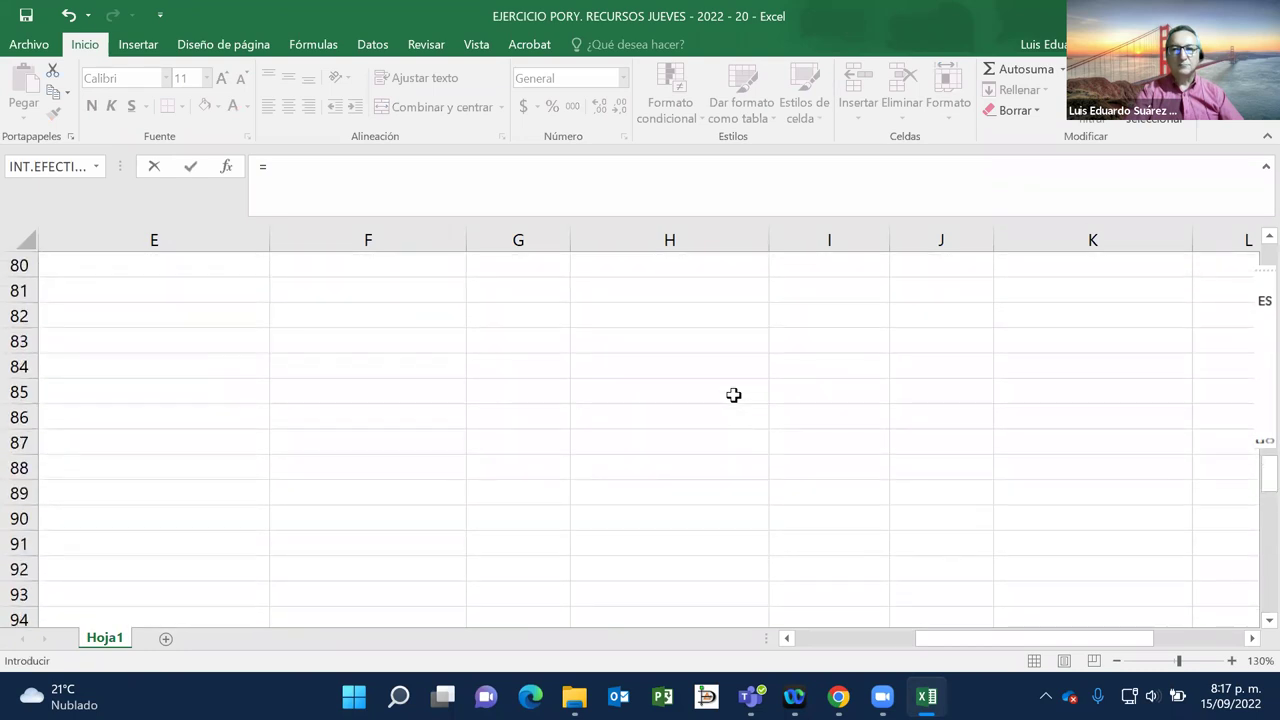
scroll(734, 395, right, 6)
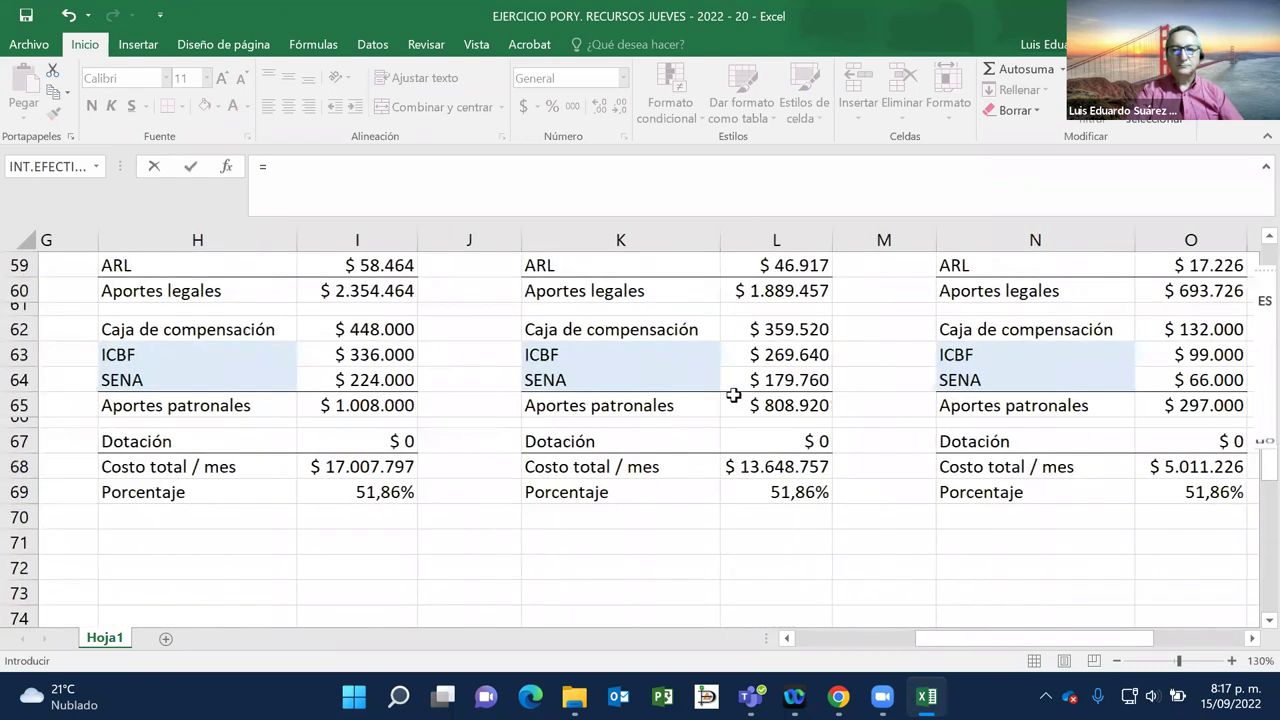
click(706, 465)
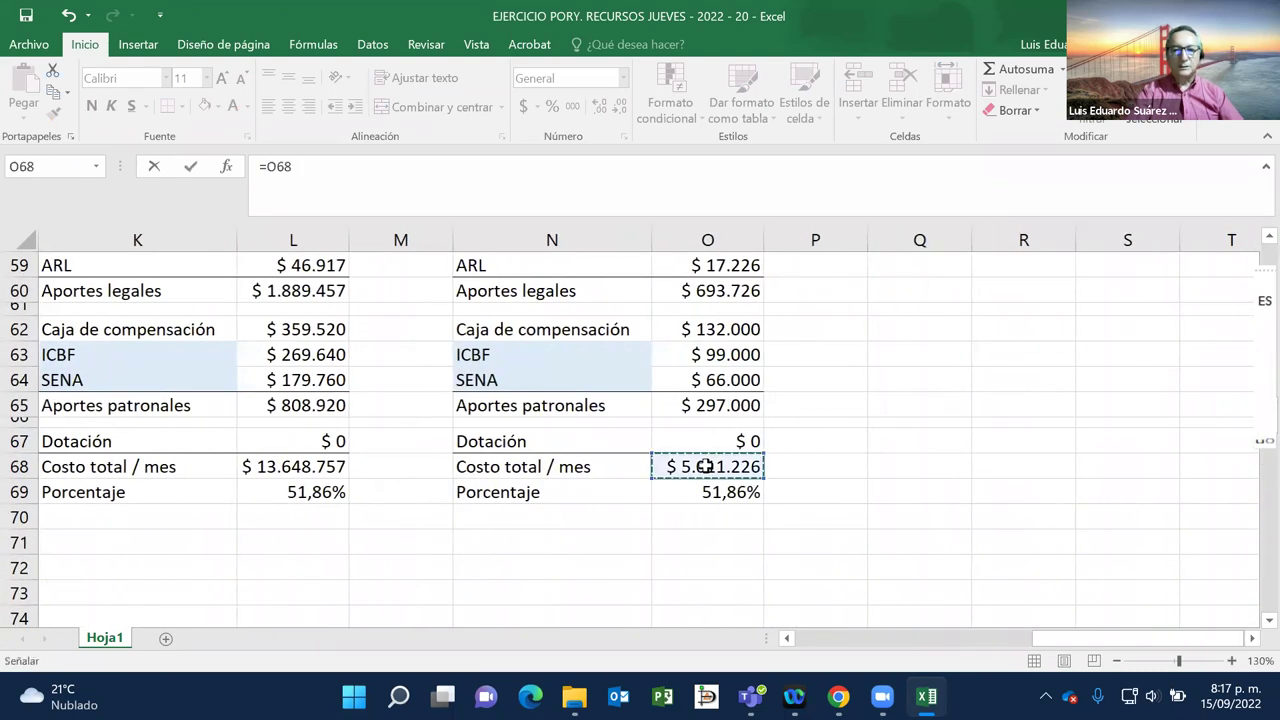
text(*)
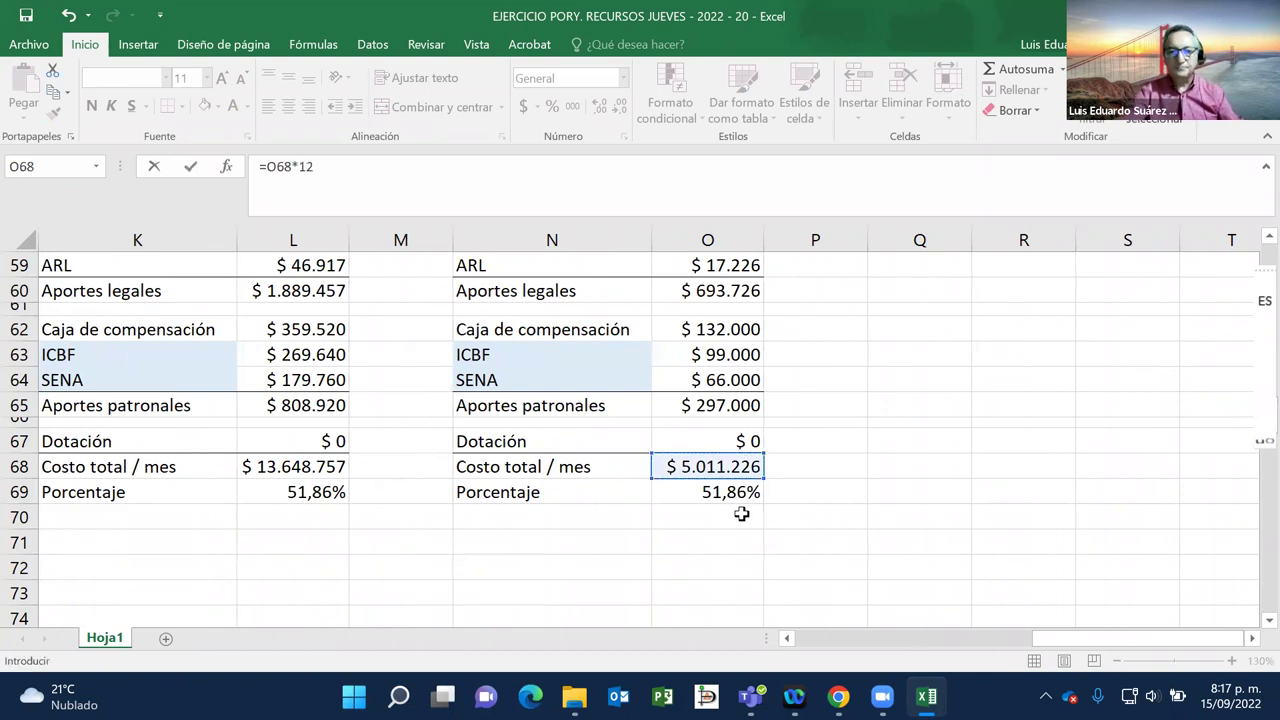
key(Return)
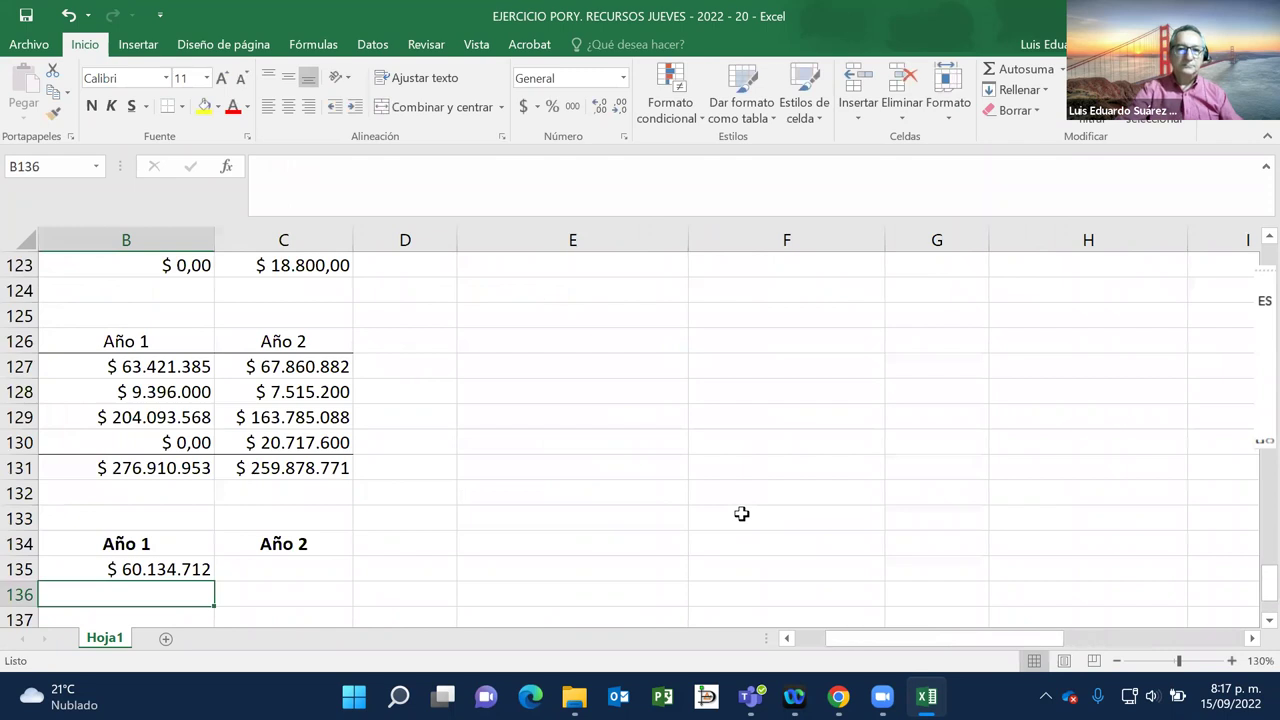
Step: Enter =B135+B135*E40 in C135 as the Año 2 Mano de obra Indirecta, raising the Año 1 cost by the projected inflation rate
key(Up)
key(Left)
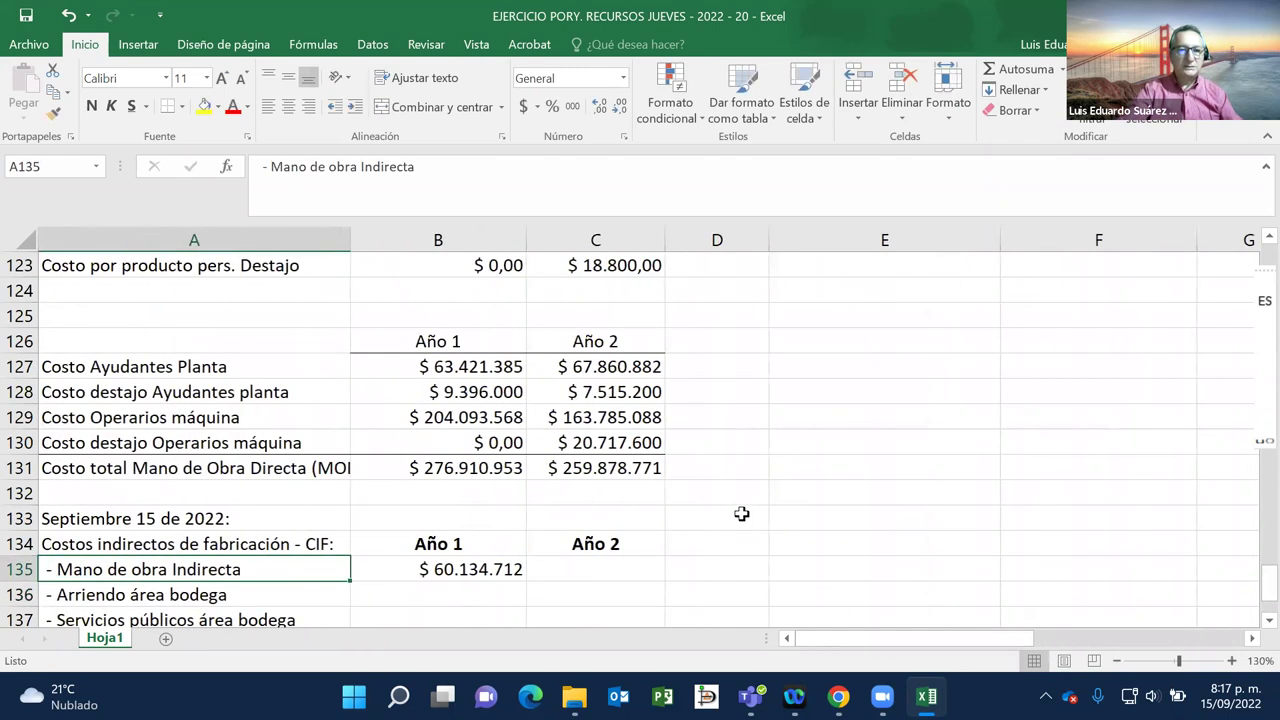
scroll(741, 513, down, 2)
click(742, 520)
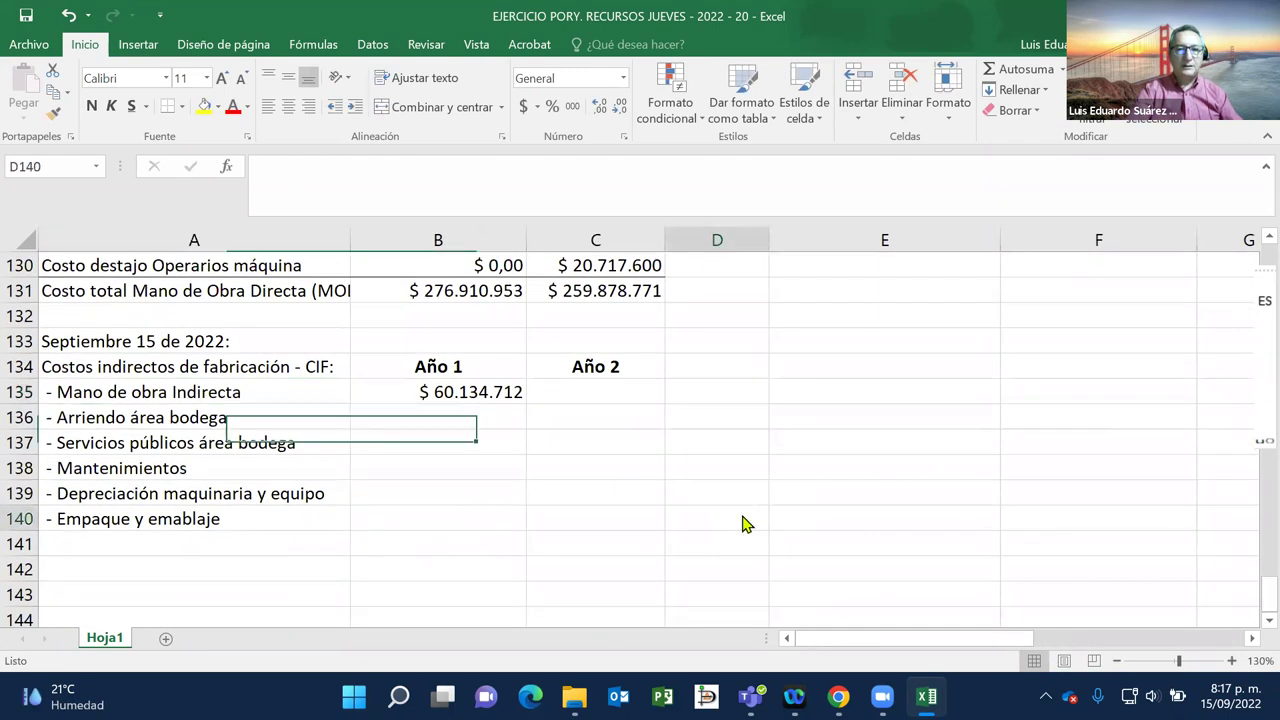
right_click(743, 520)
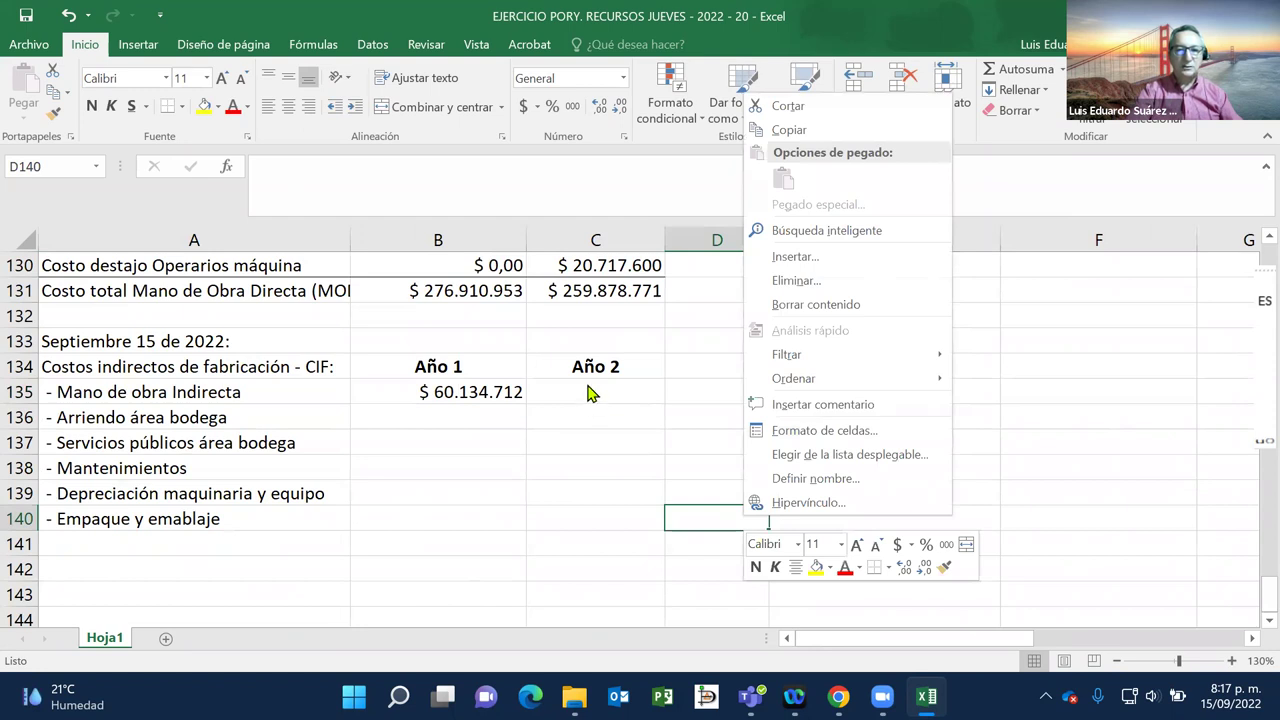
click(588, 394)
text(=)
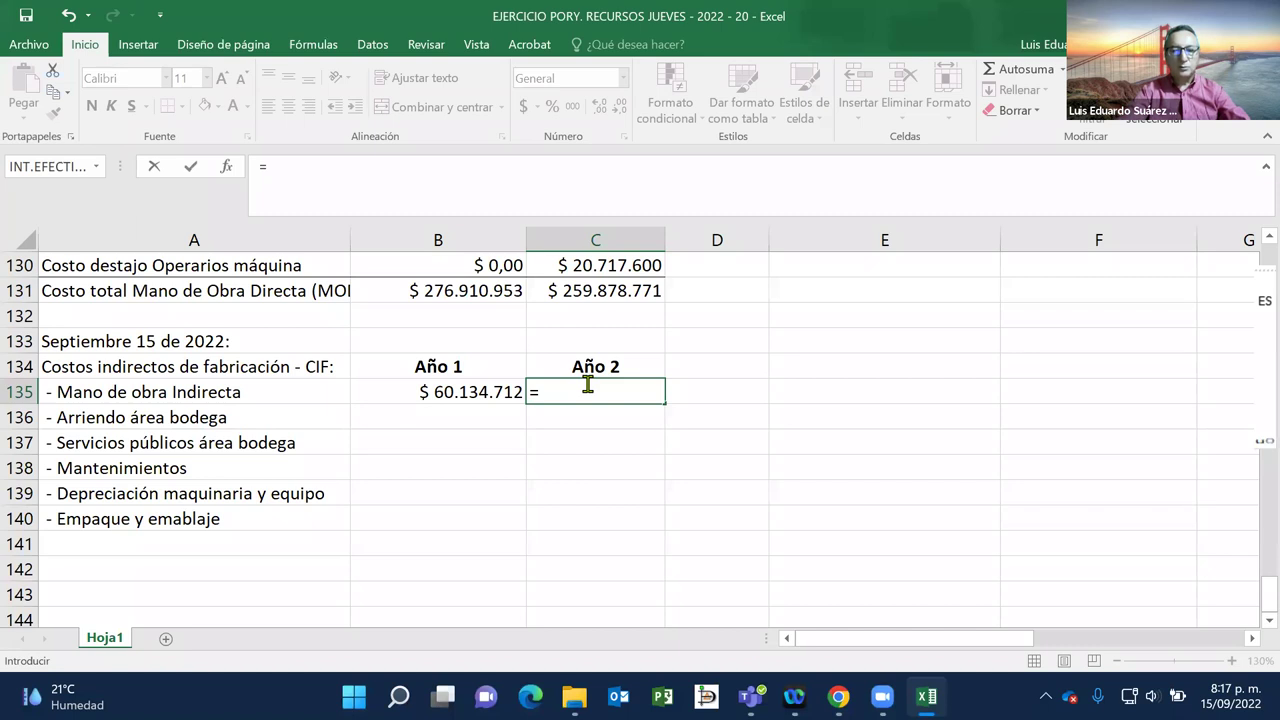
key(Left)
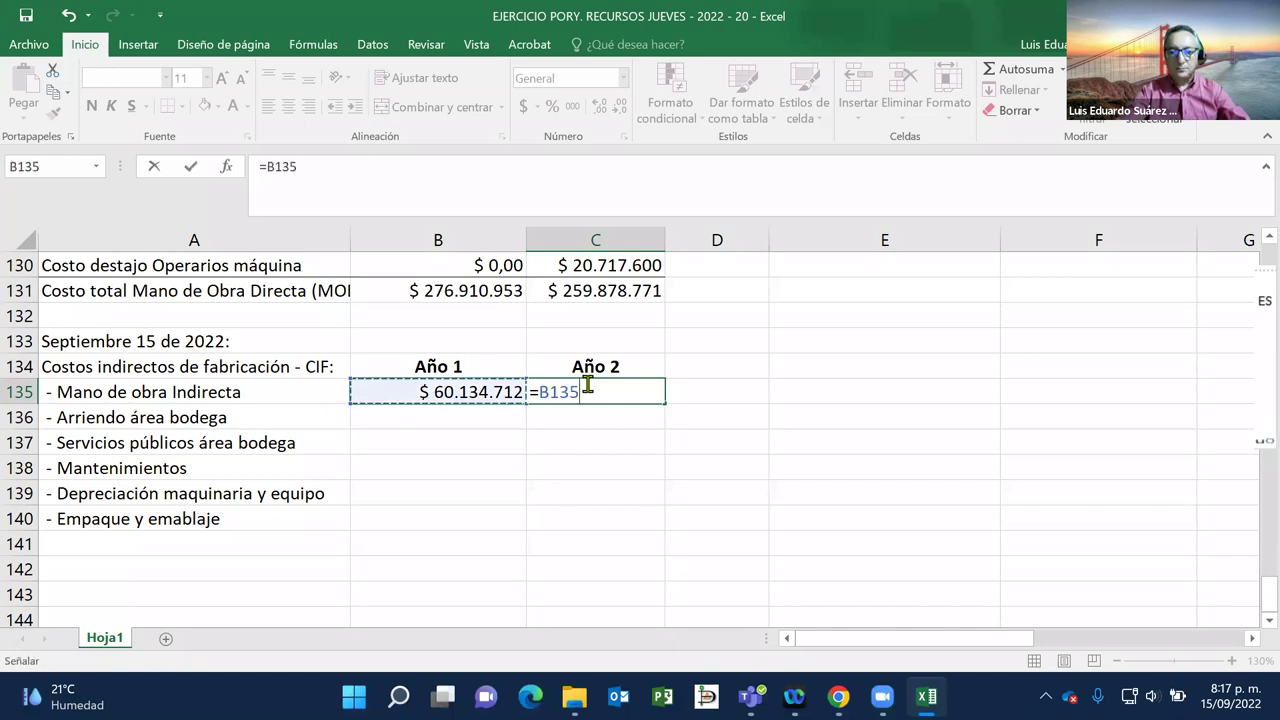
text(+)
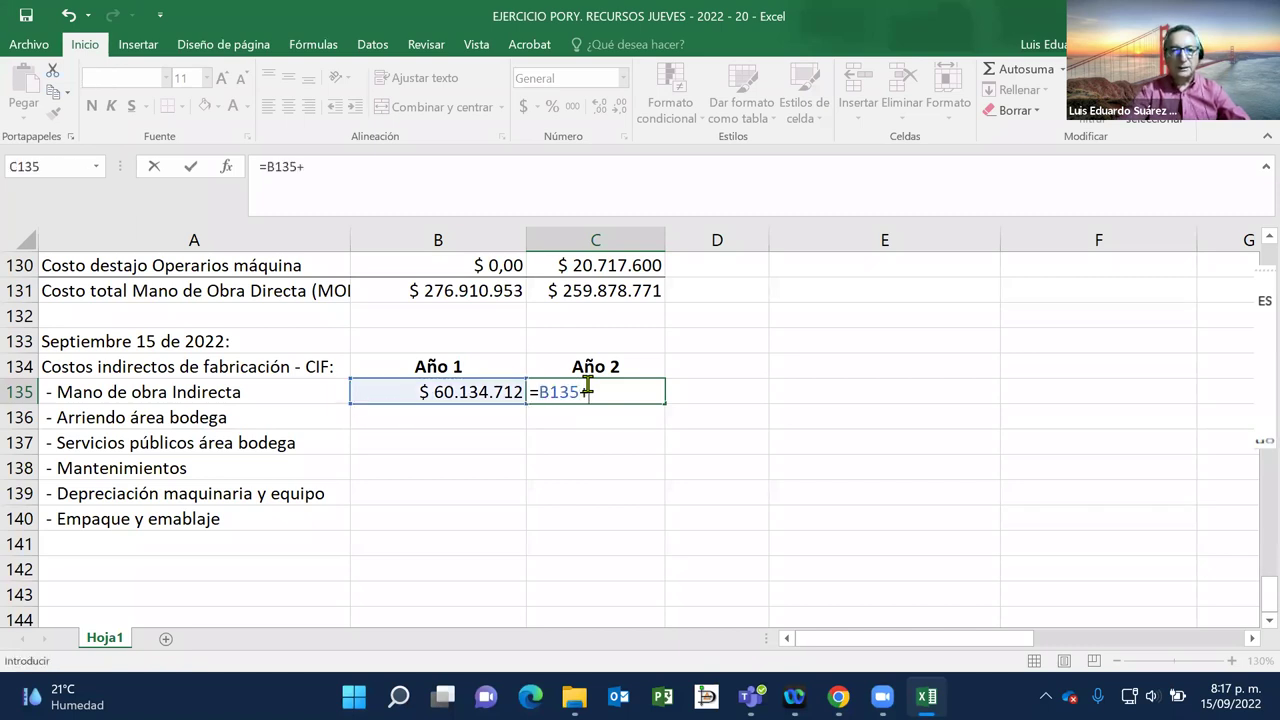
key(Left)
text(*)
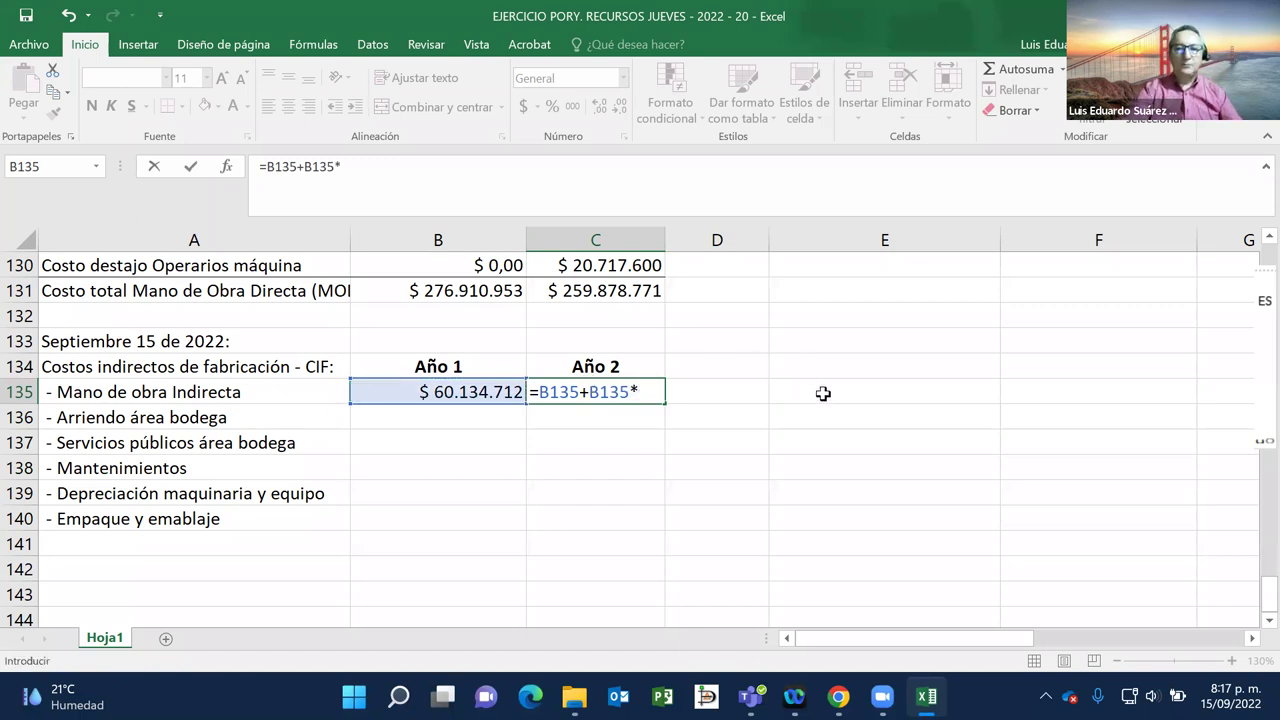
scroll(823, 393, up, 20)
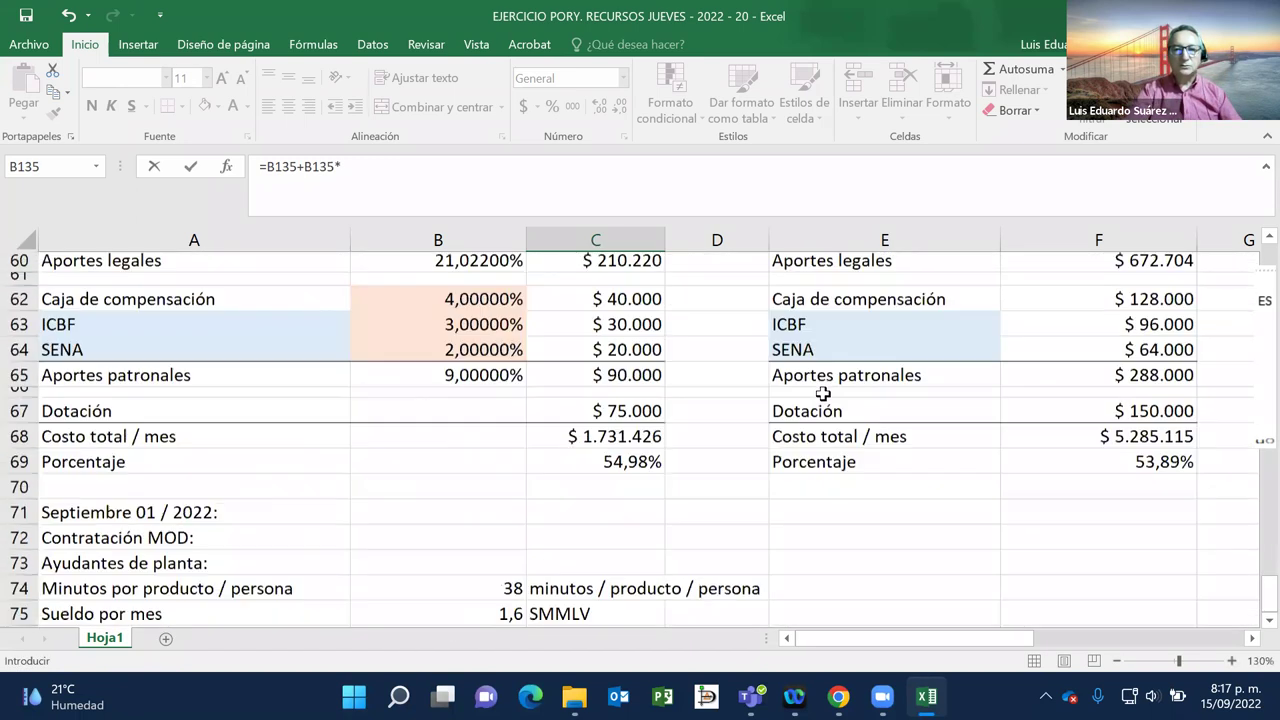
scroll(823, 393, up, 15)
scroll(823, 393, up, 5)
scroll(823, 393, down, 10)
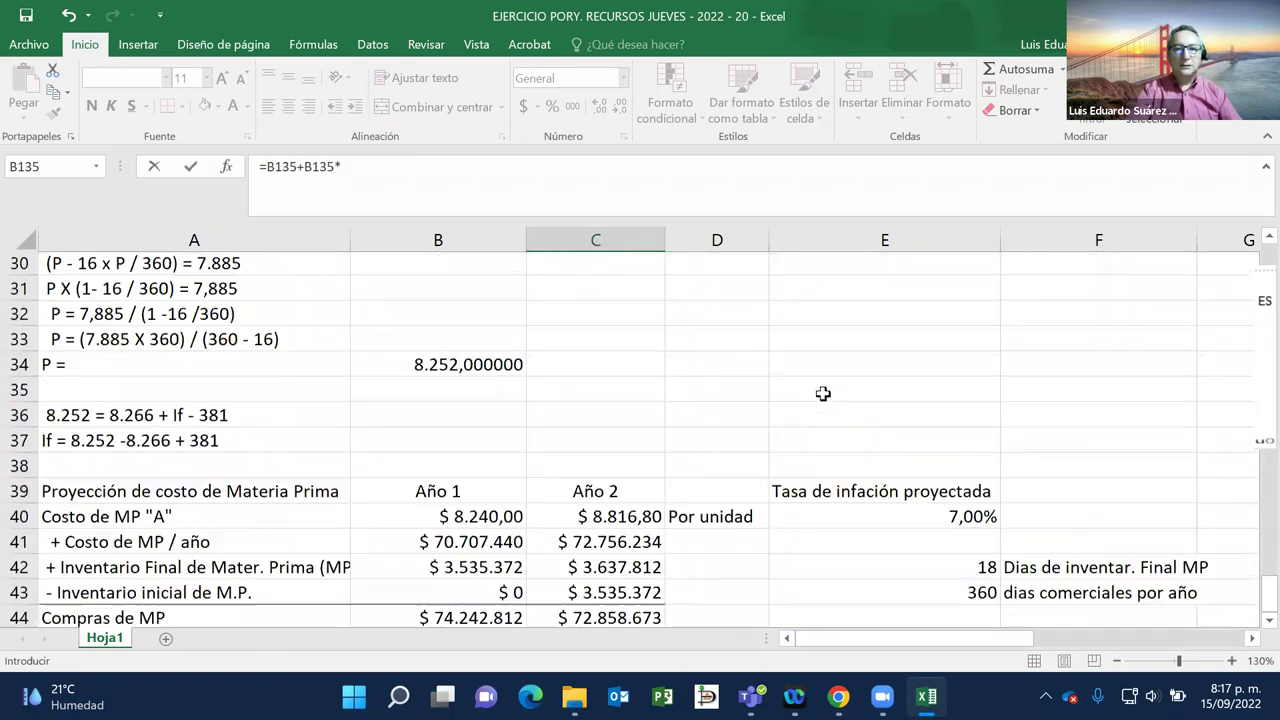
scroll(823, 393, down, 2)
click(966, 366)
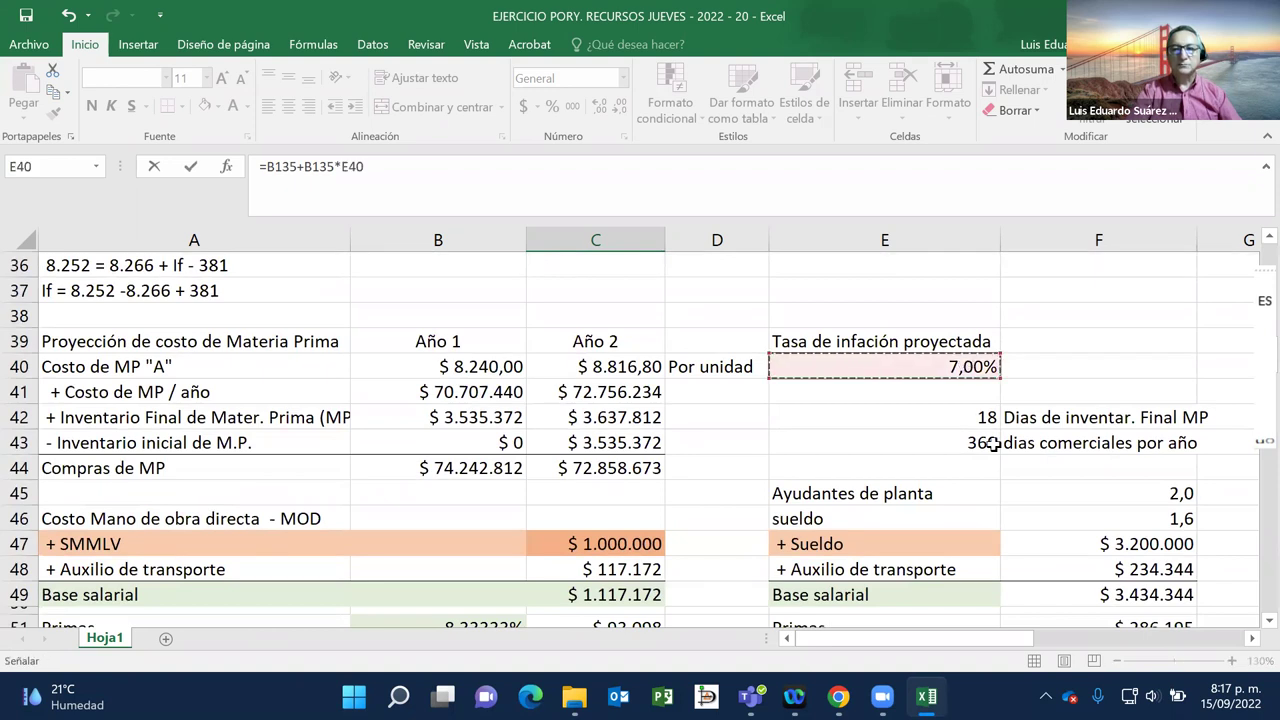
key(Return)
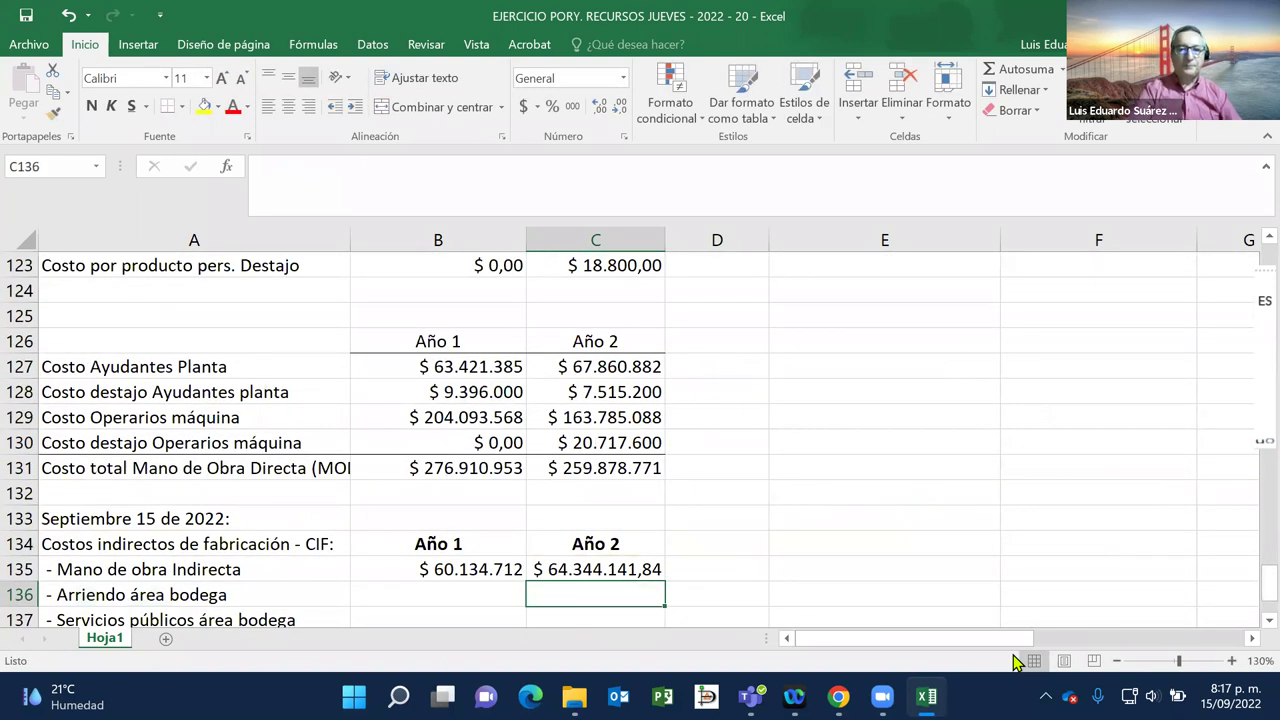
Step: Format the Año 2 Mano de obra Indirecta amount in C135 to show no decimals
double_click(819, 457)
scroll(819, 457, down, 2)
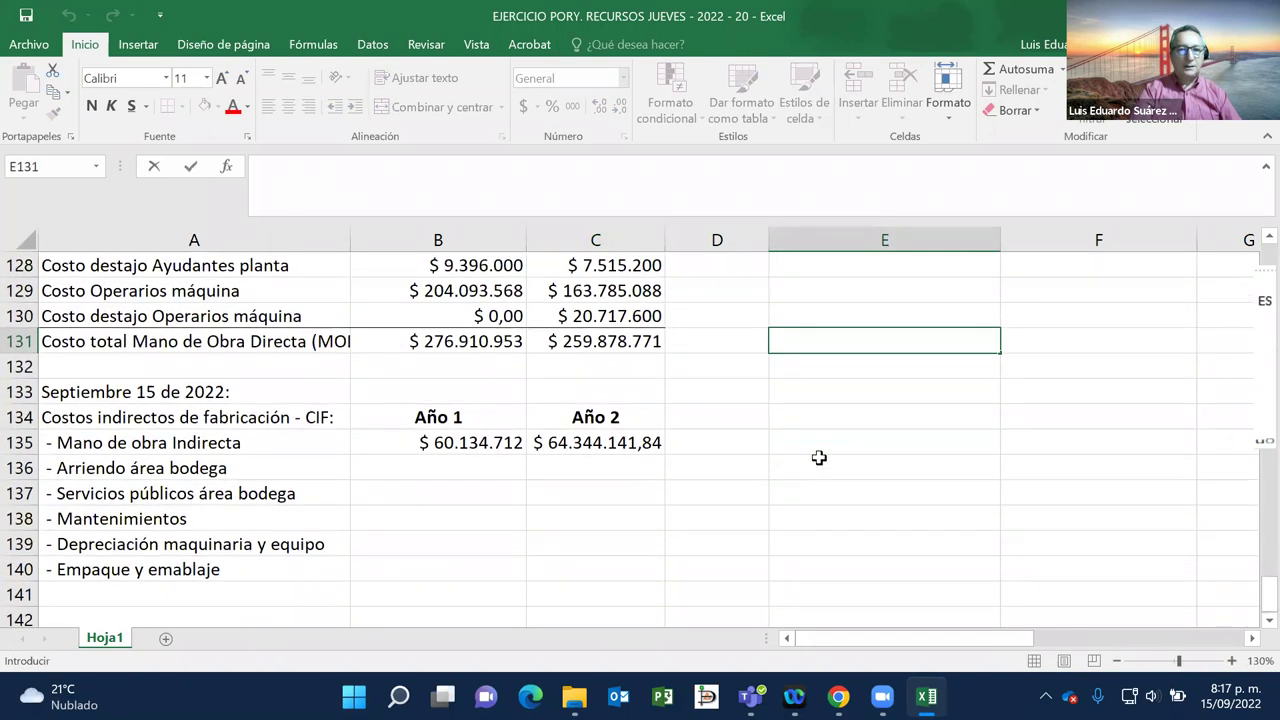
click(597, 442)
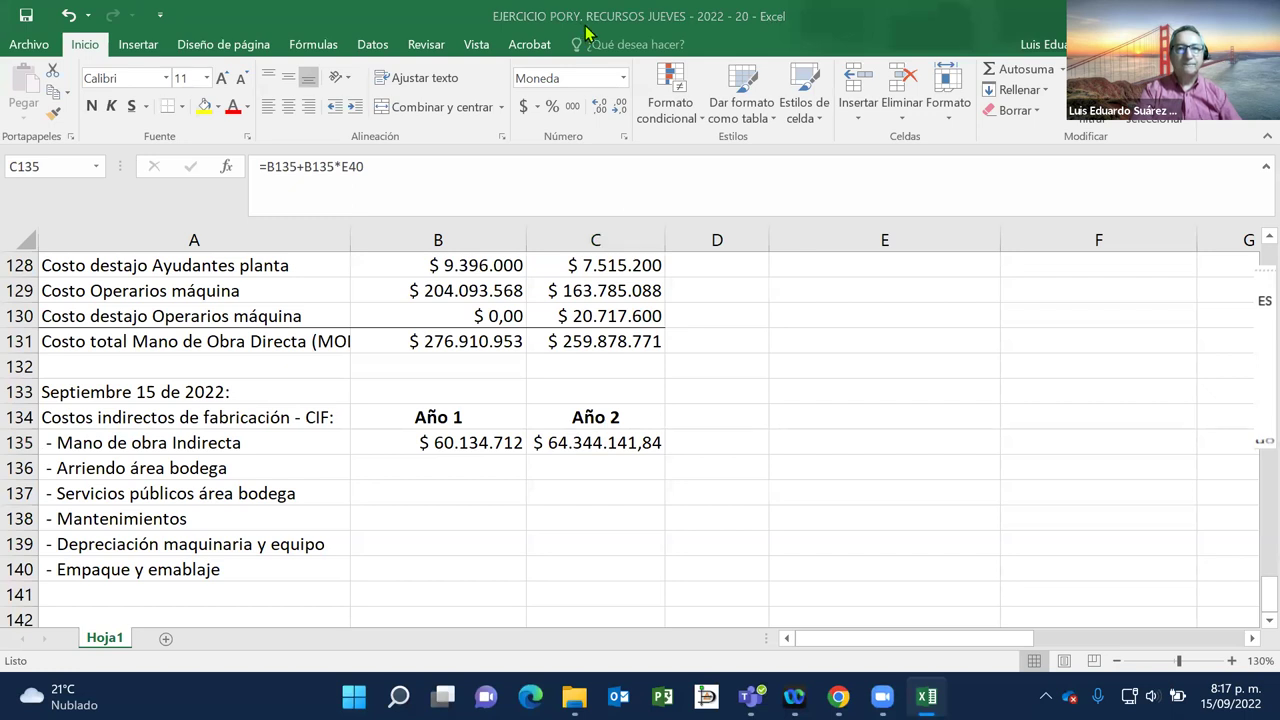
click(620, 110)
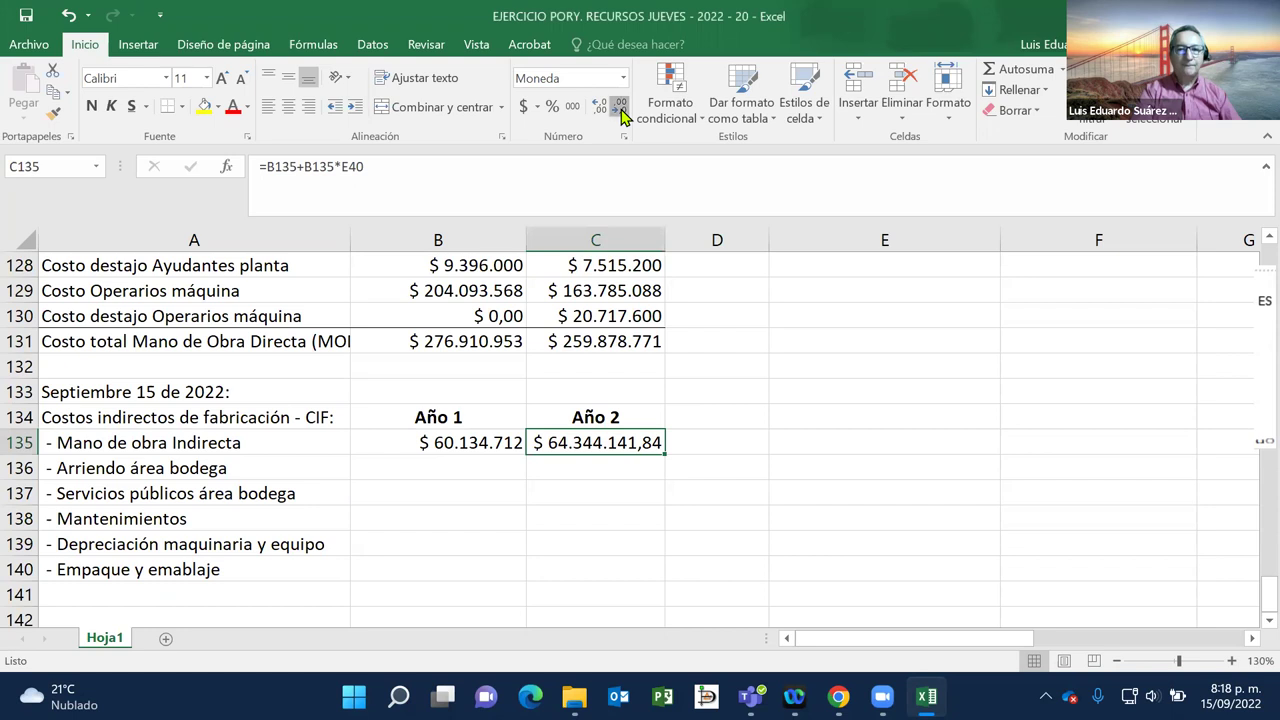
click(620, 110)
click(620, 110)
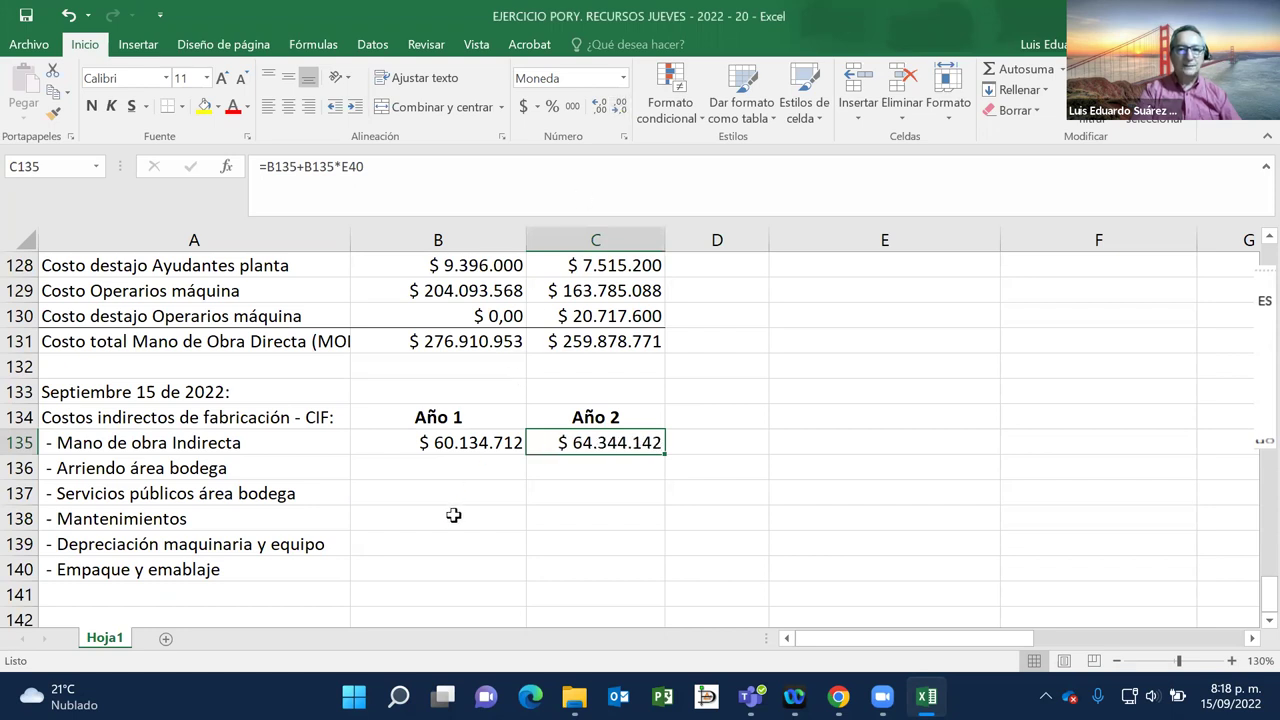
Step: Enter the heading Arriendo de bodega in A143, below the list of indirect manufacturing costs
click(440, 465)
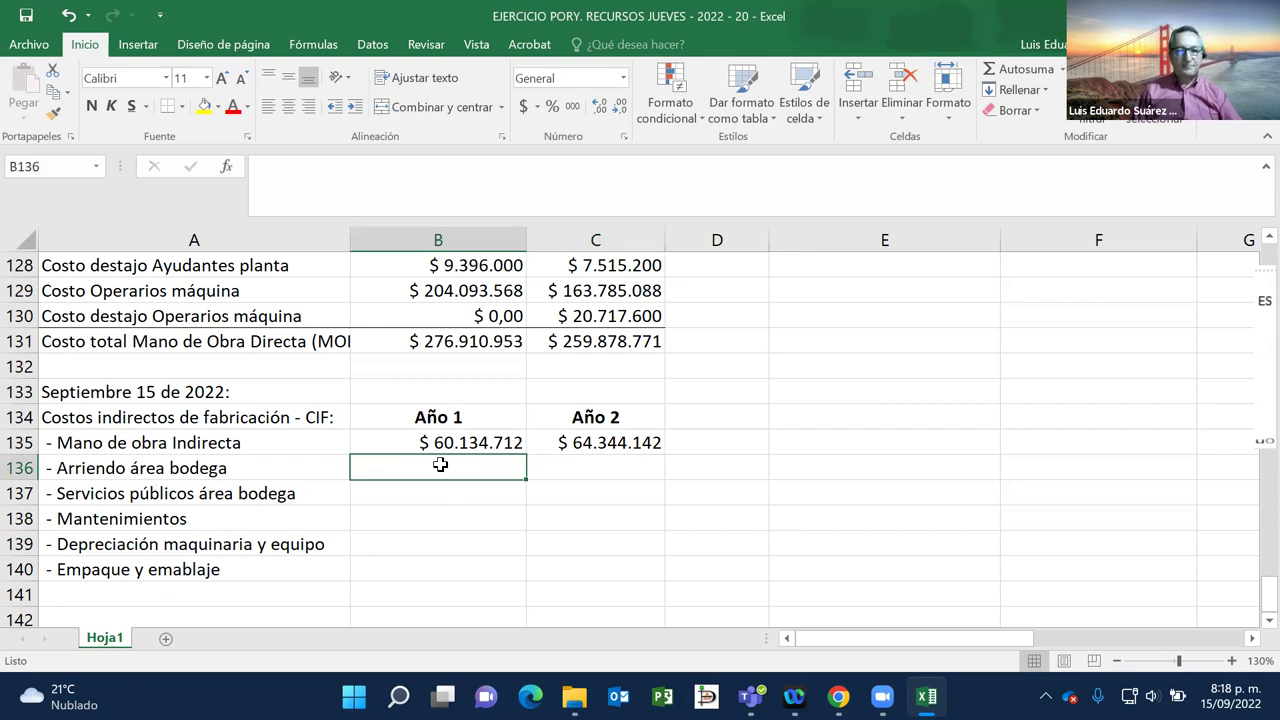
scroll(440, 465, down, 2)
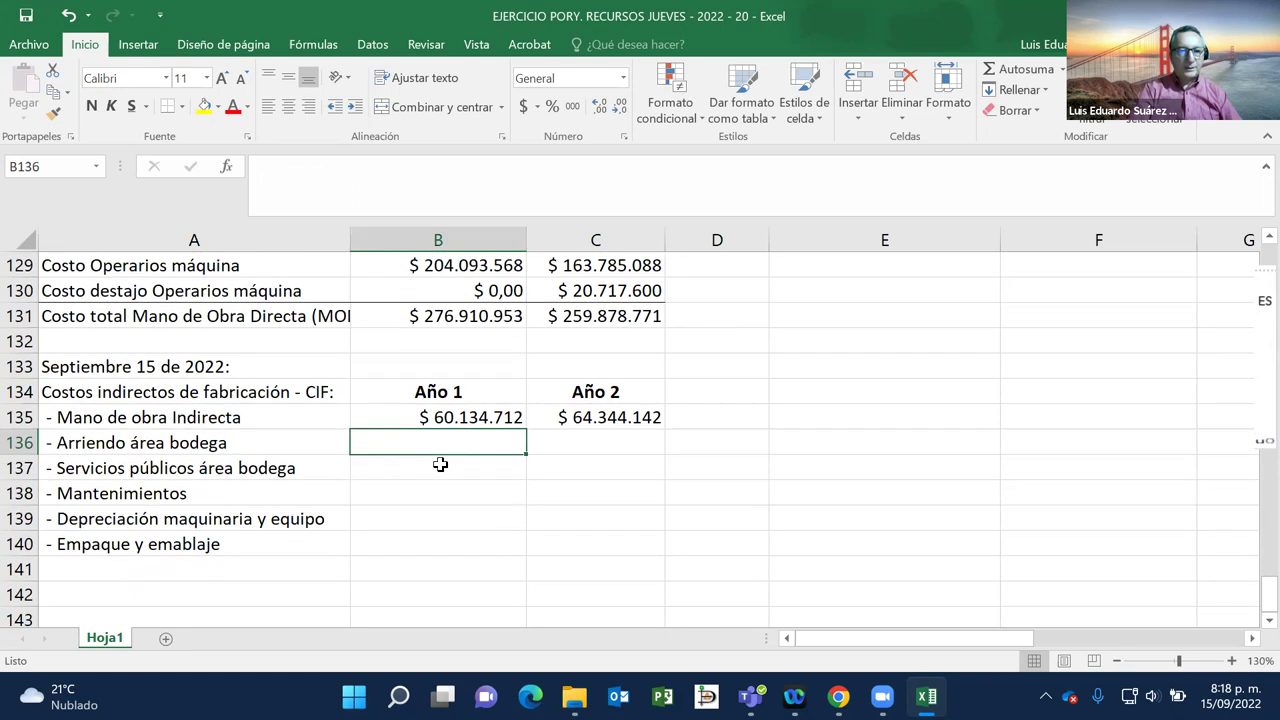
click(247, 487)
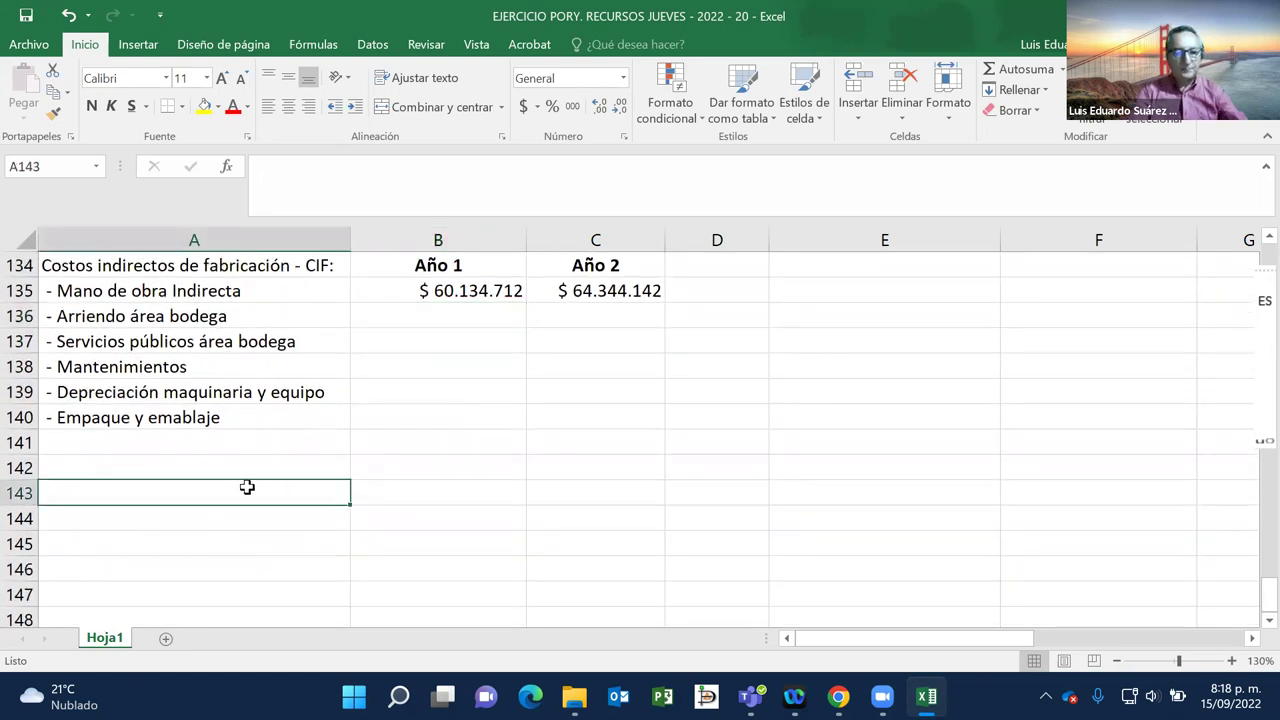
text(A)
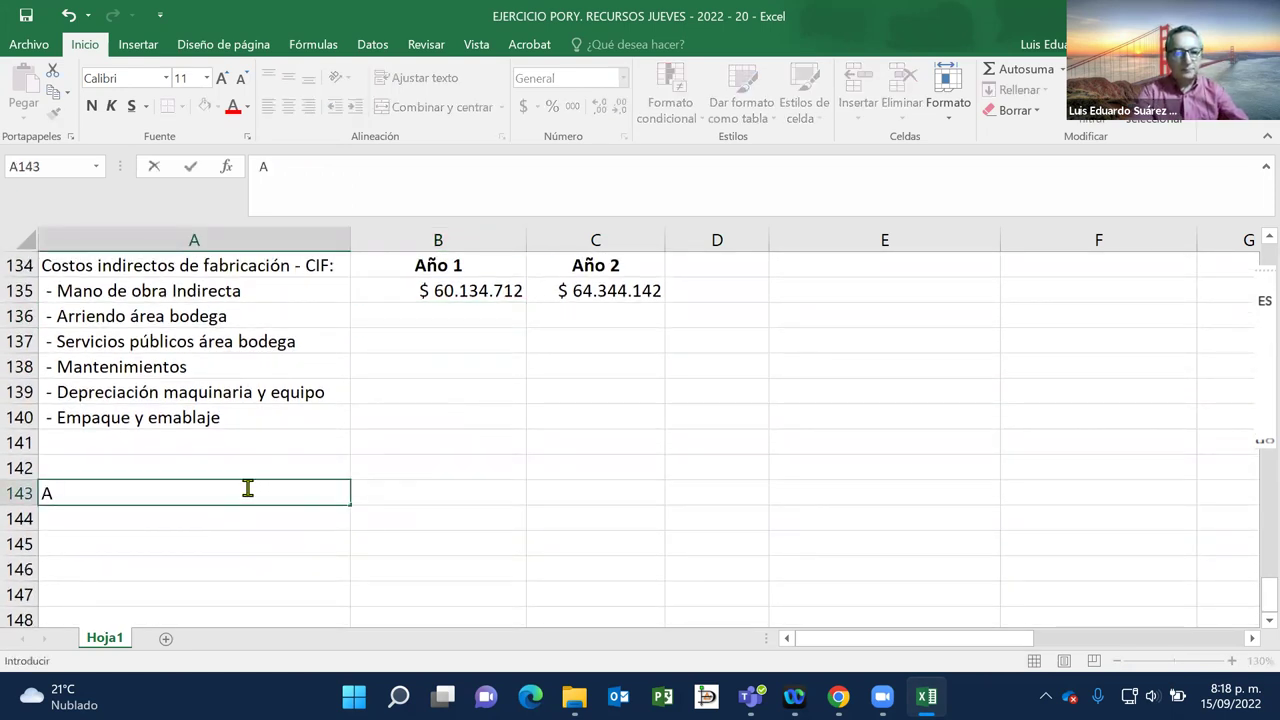
text(rreindo d)
key(BackSpace)
key(BackSpace)
key(BackSpace)
key(BackSpace)
key(BackSpace)
key(BackSpace)
key(BackSpace)
text(ie)
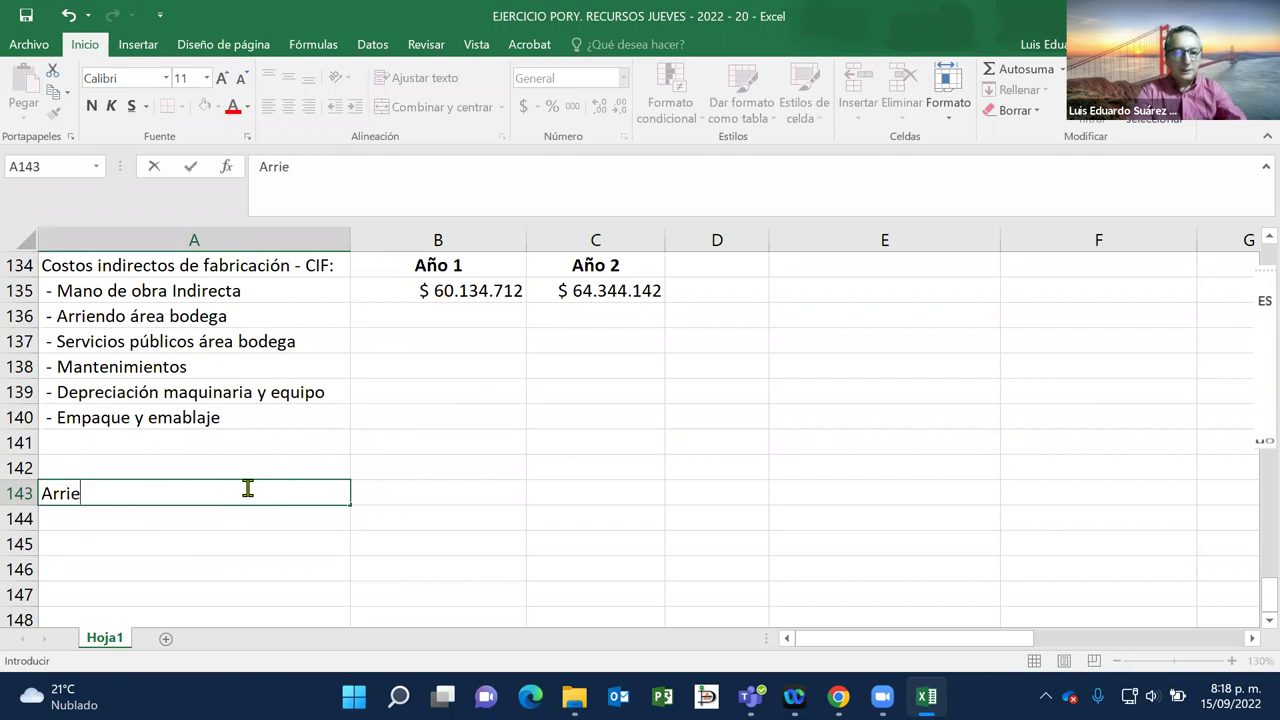
text(ndo)
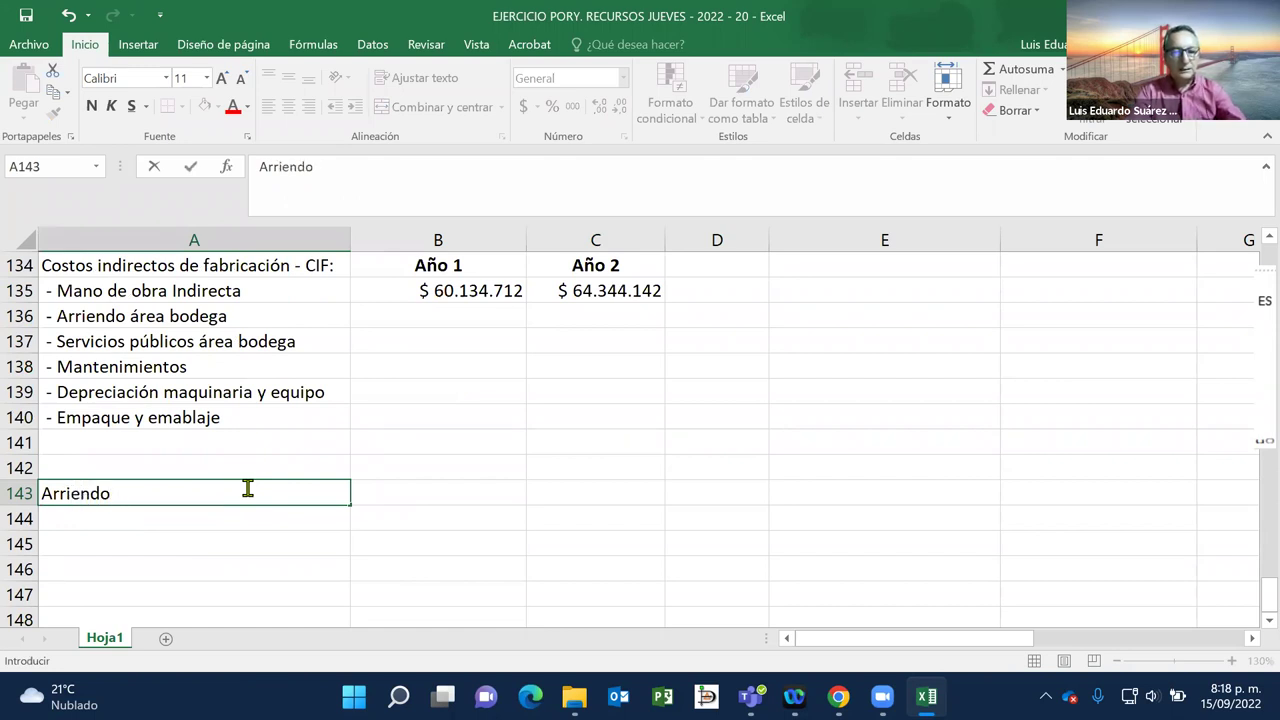
text( debodeg)
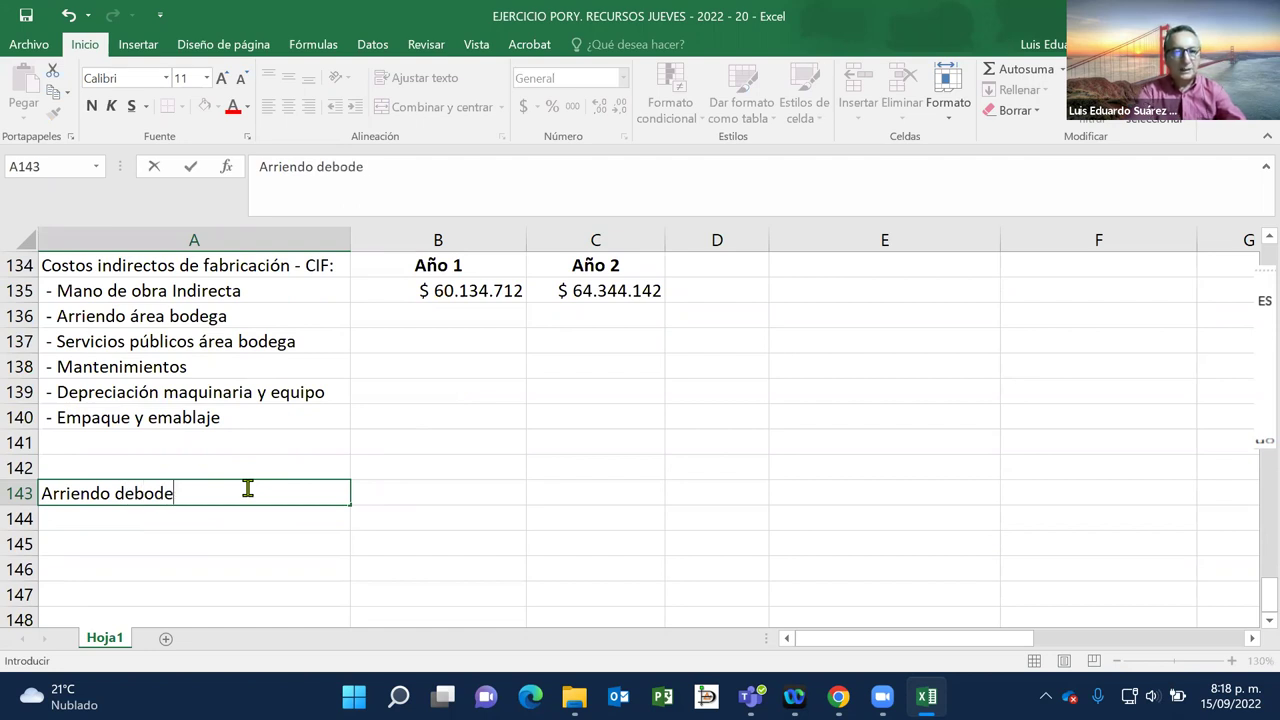
key(BackSpace)
key(BackSpace)
key(BackSpace)
key(BackSpace)
key(BackSpace)
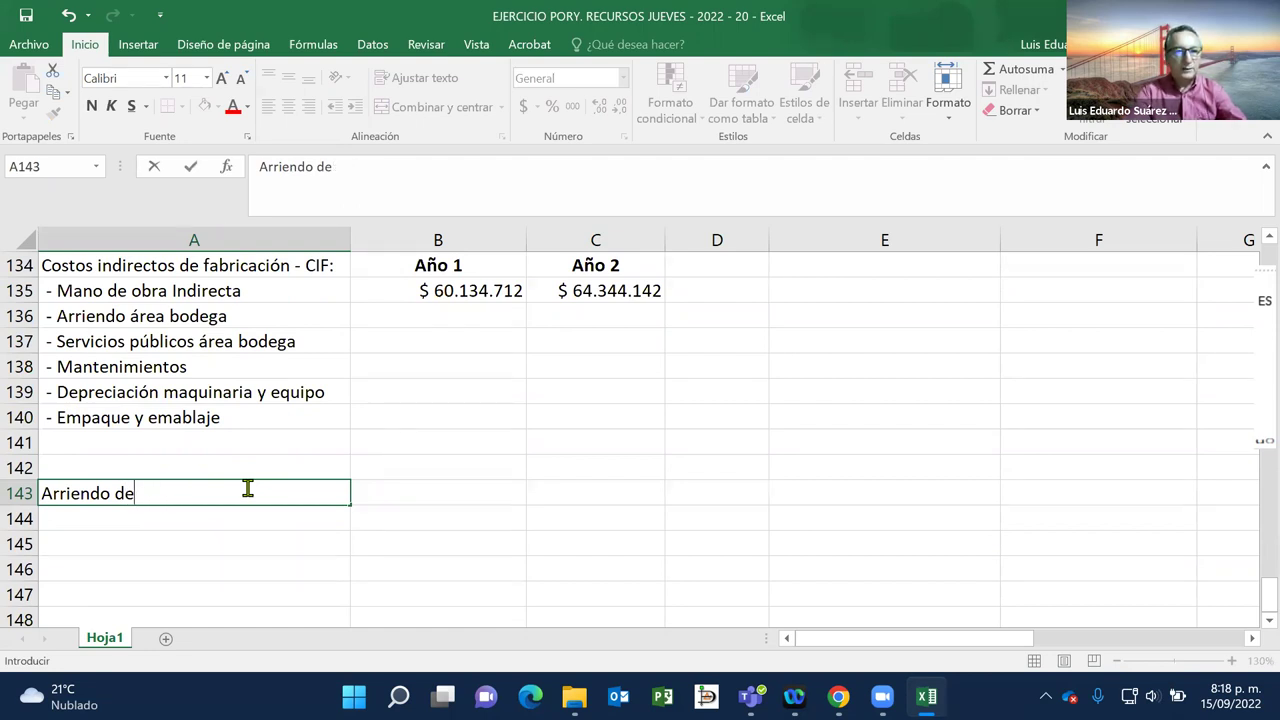
text(bodega)
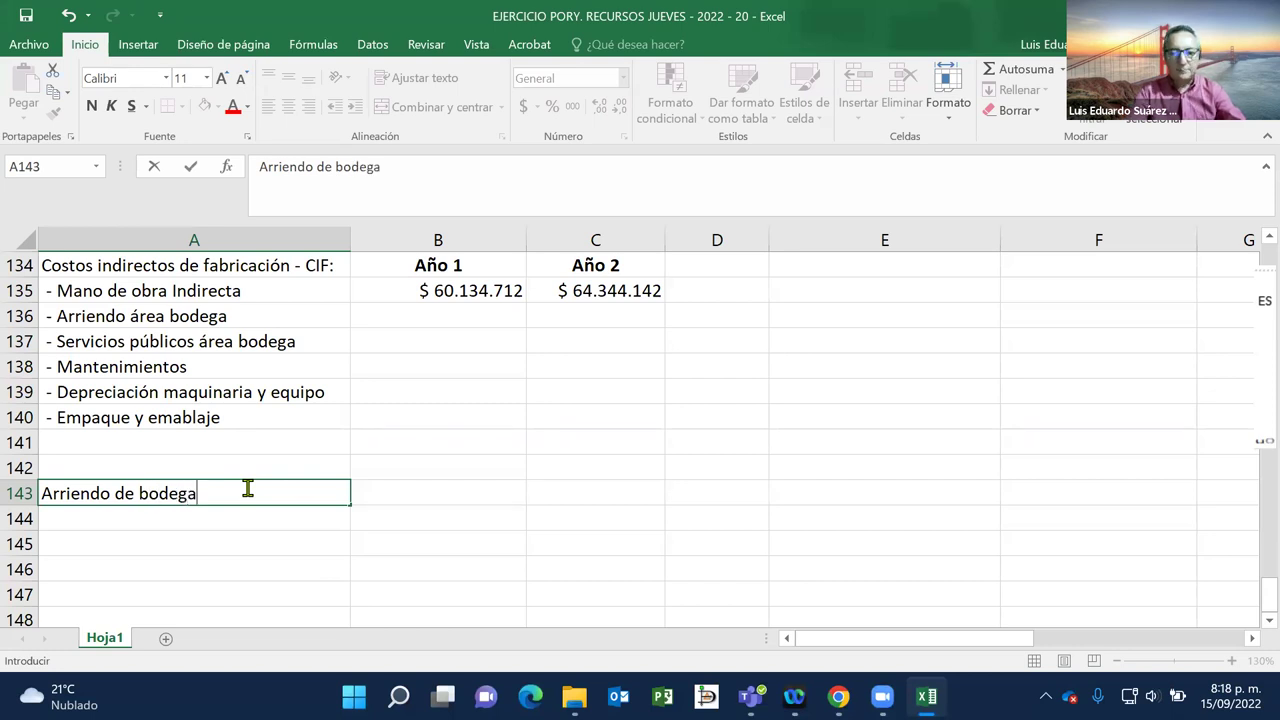
key(Return)
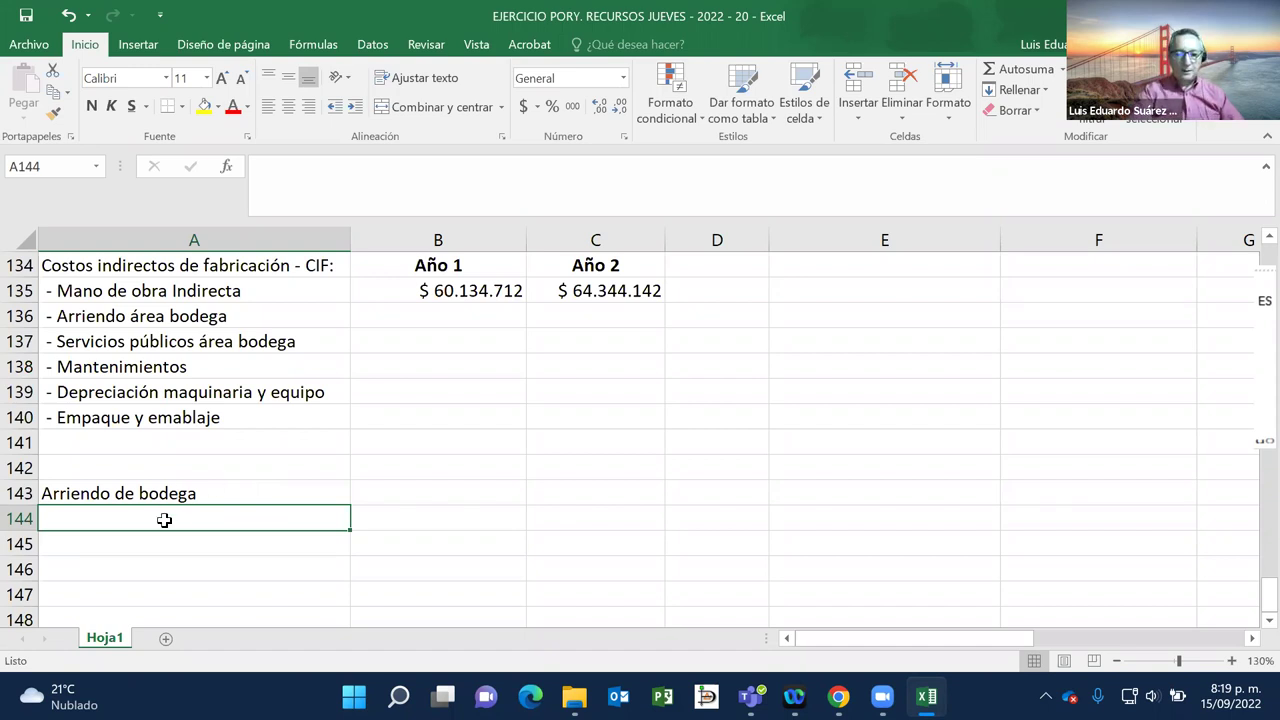
Step: Add the labels " - Area bodega" in A144 and " - Area oficina" in A145 under the warehouse rent heading
text(- Area bodega)
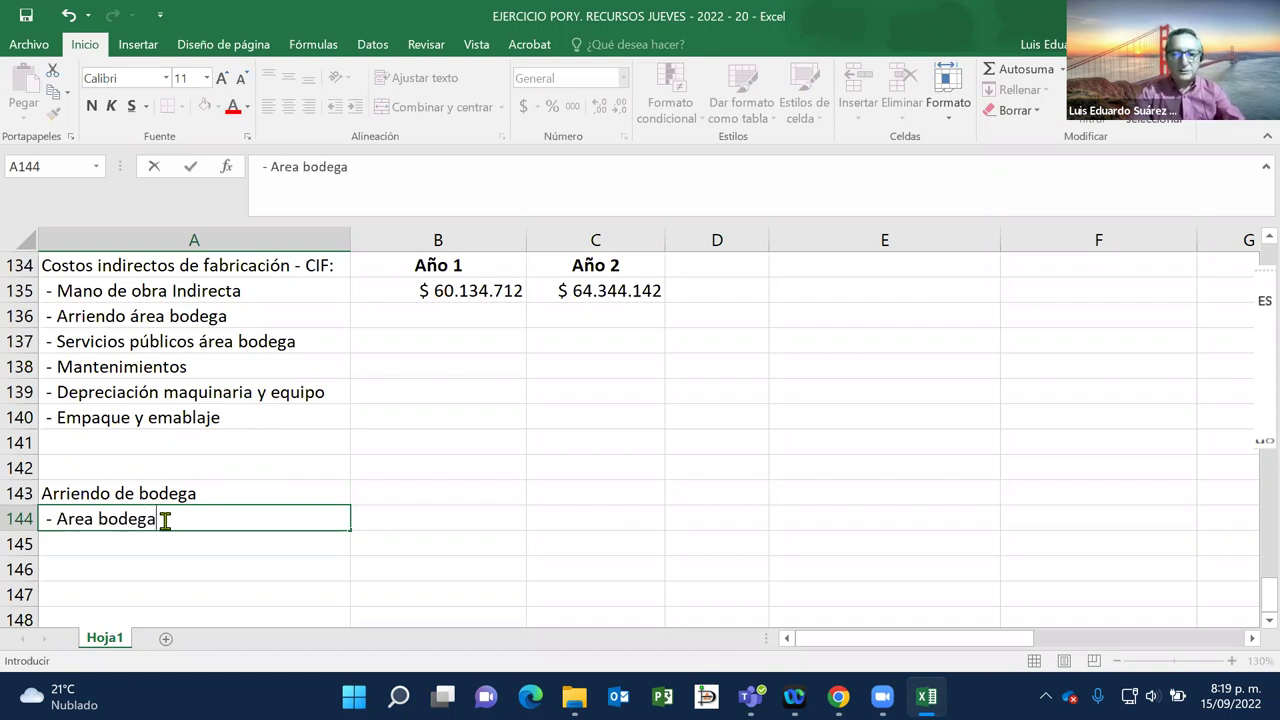
key(Return)
text(- Area )
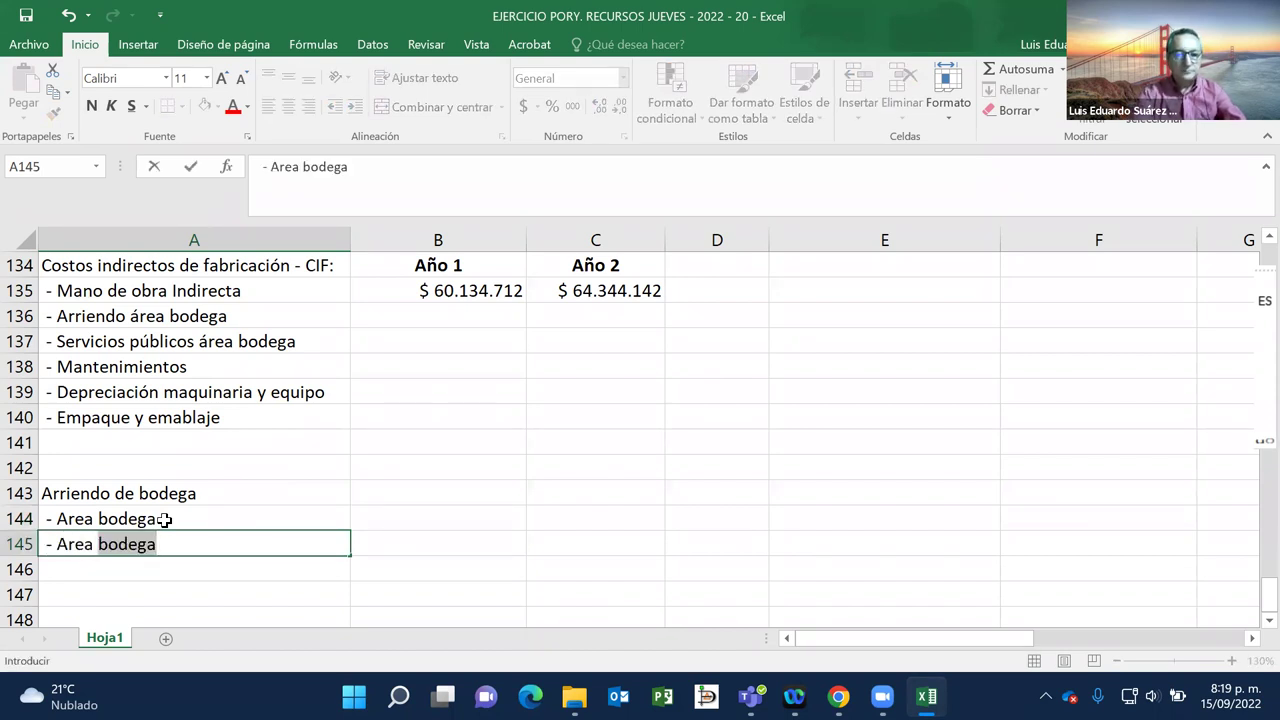
text(oficin)
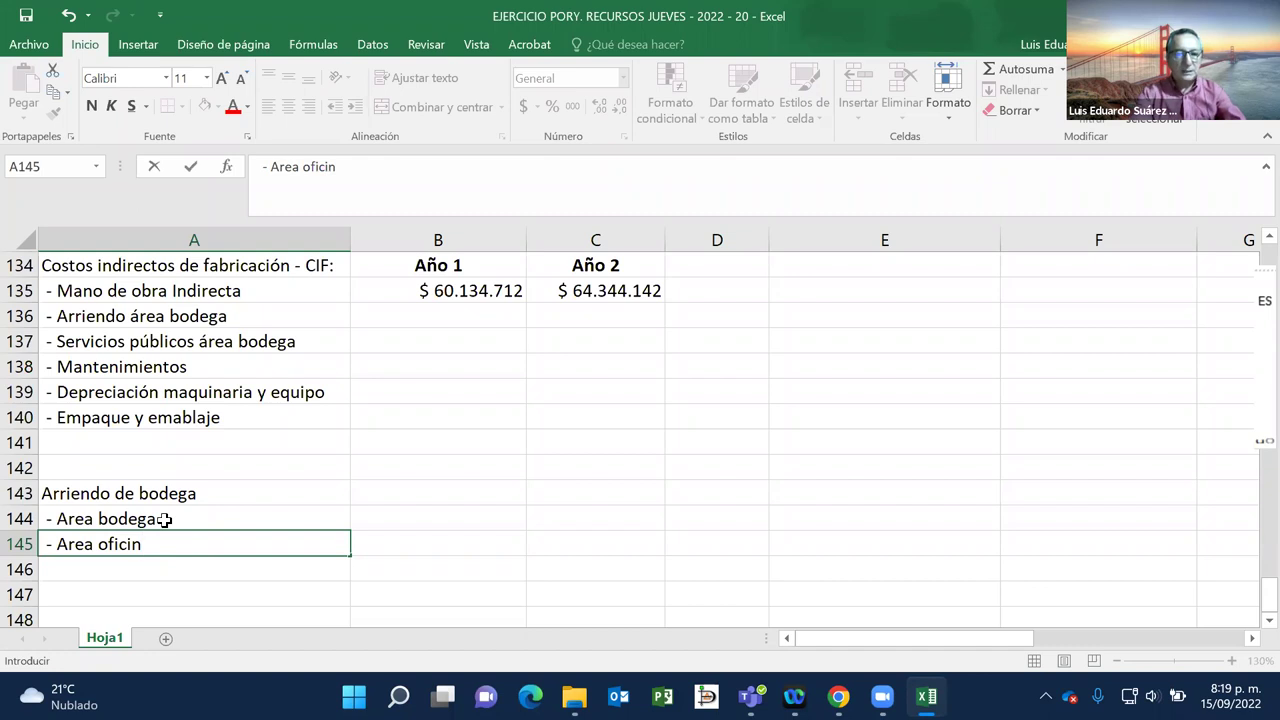
text(a)
key(Return)
Step: Enter 5800000 in B143 as the Arriendo de bodega amount
key(Up)
key(Up)
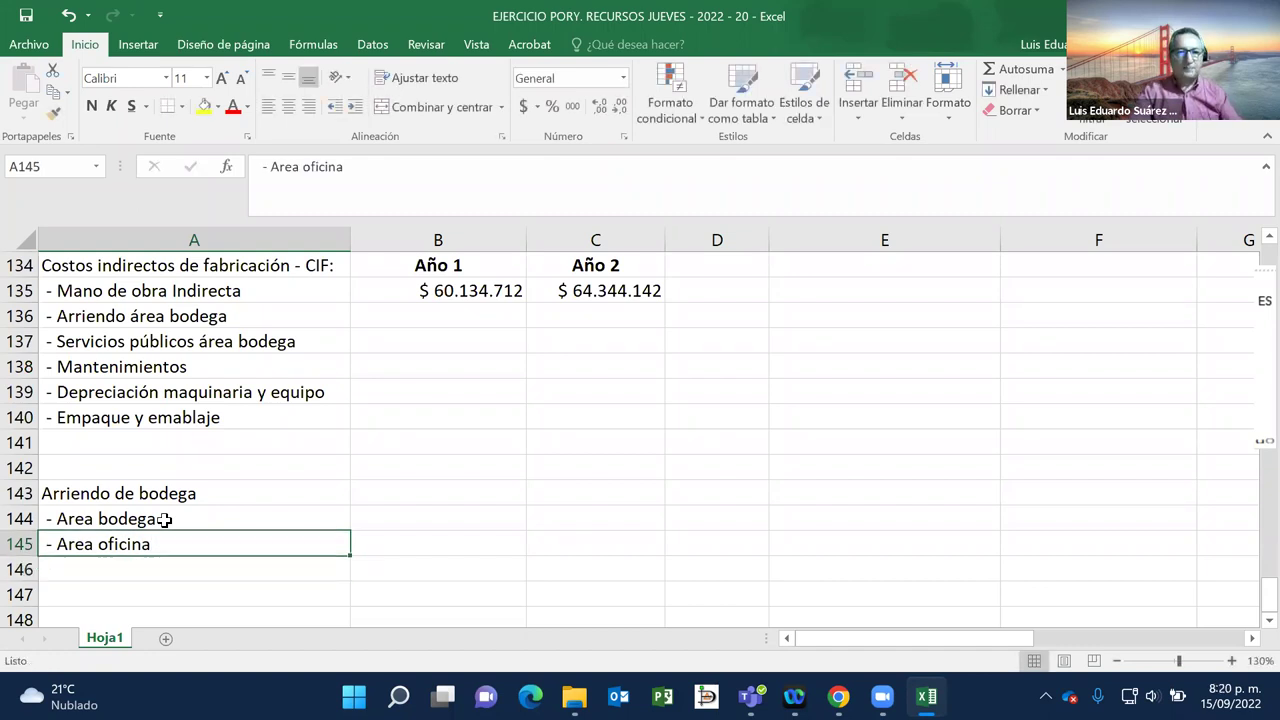
key(Right)
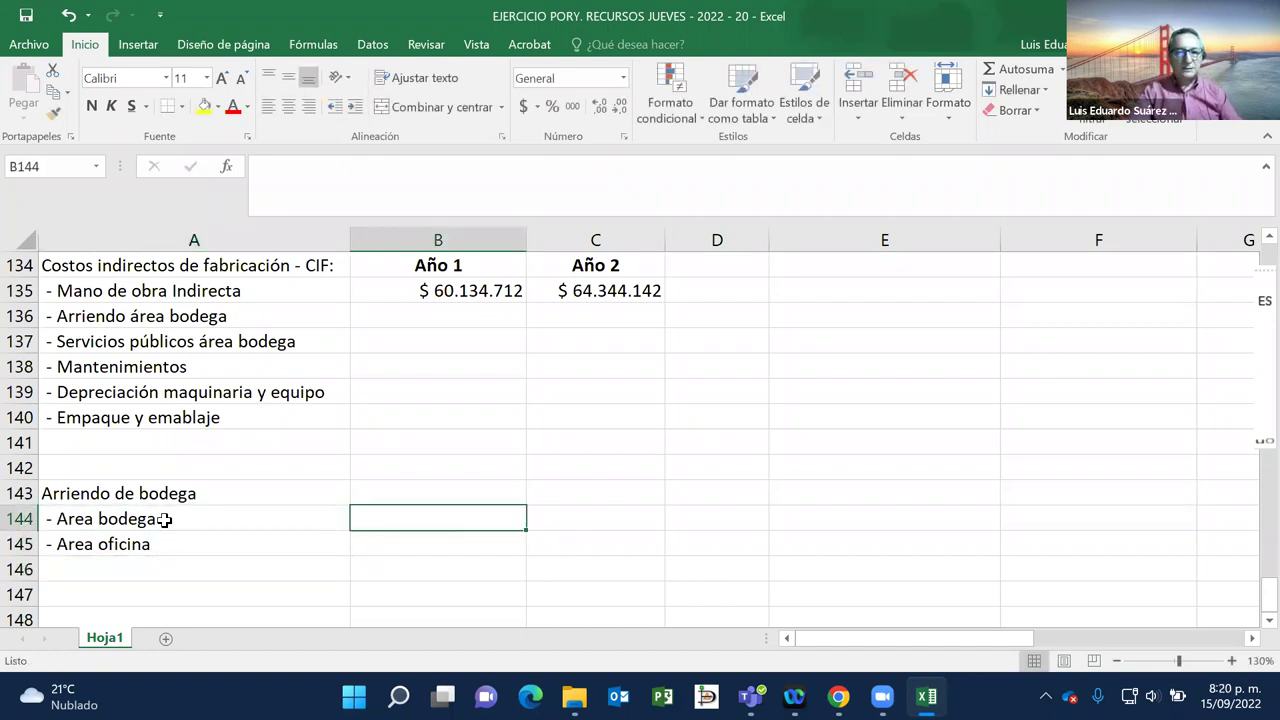
key(Up)
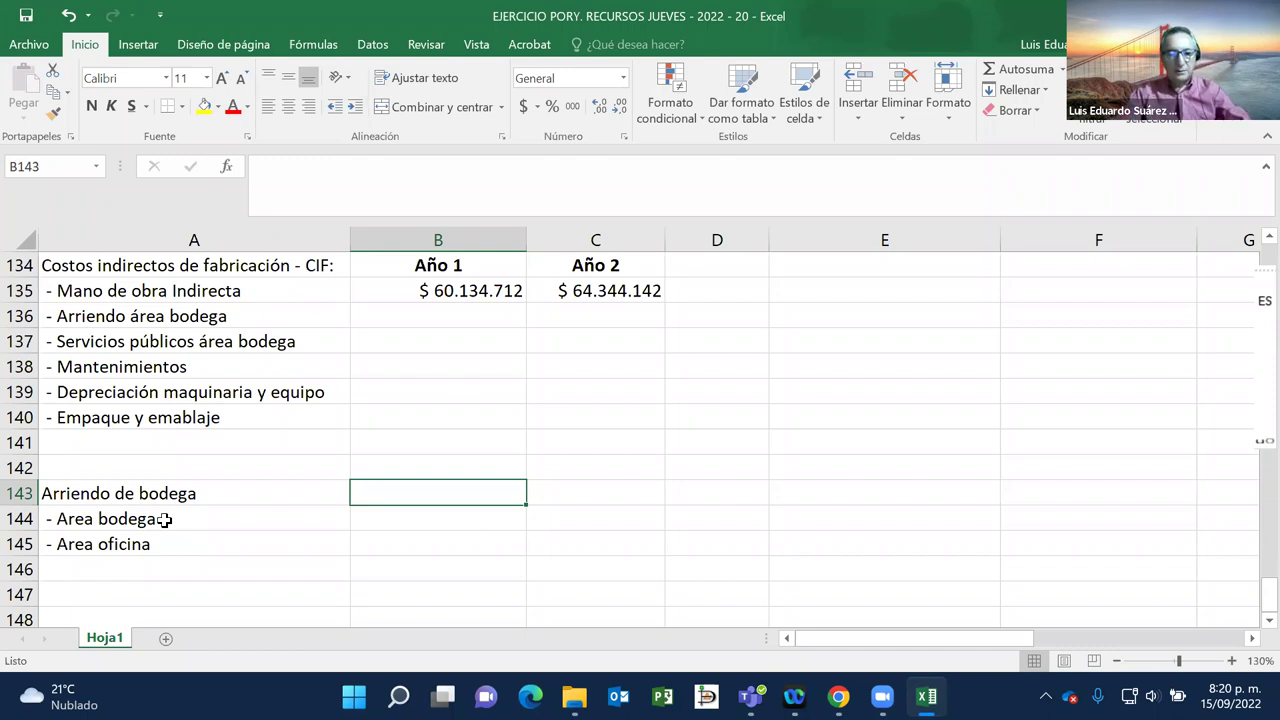
text(5)
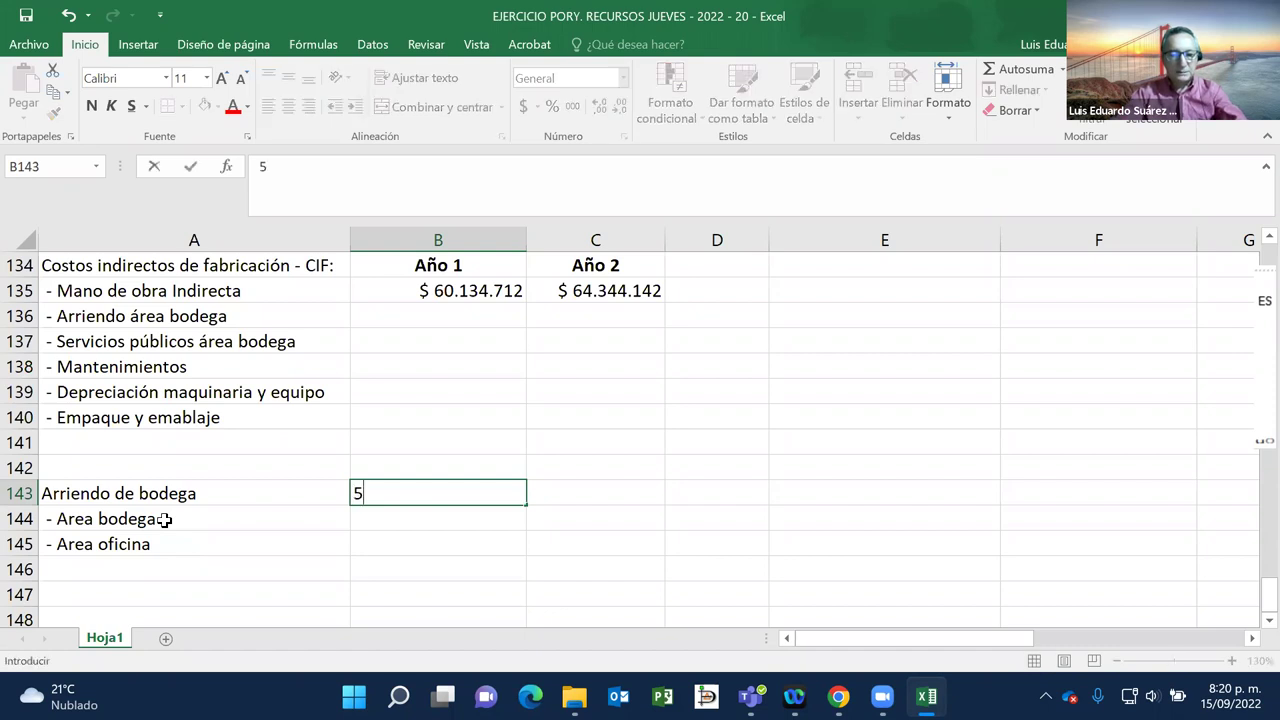
text(800000)
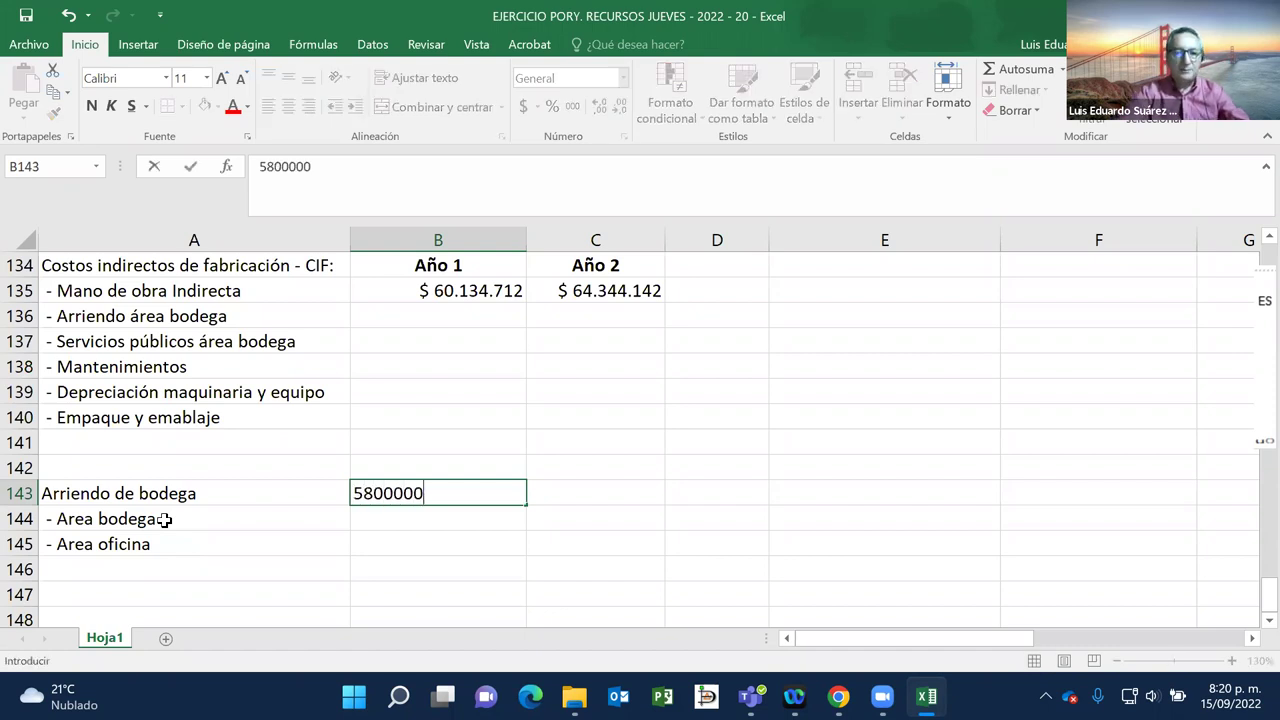
key(Return)
Step: Format the Arriendo de bodega amount in B143 as Moneda with no decimals
key(Up)
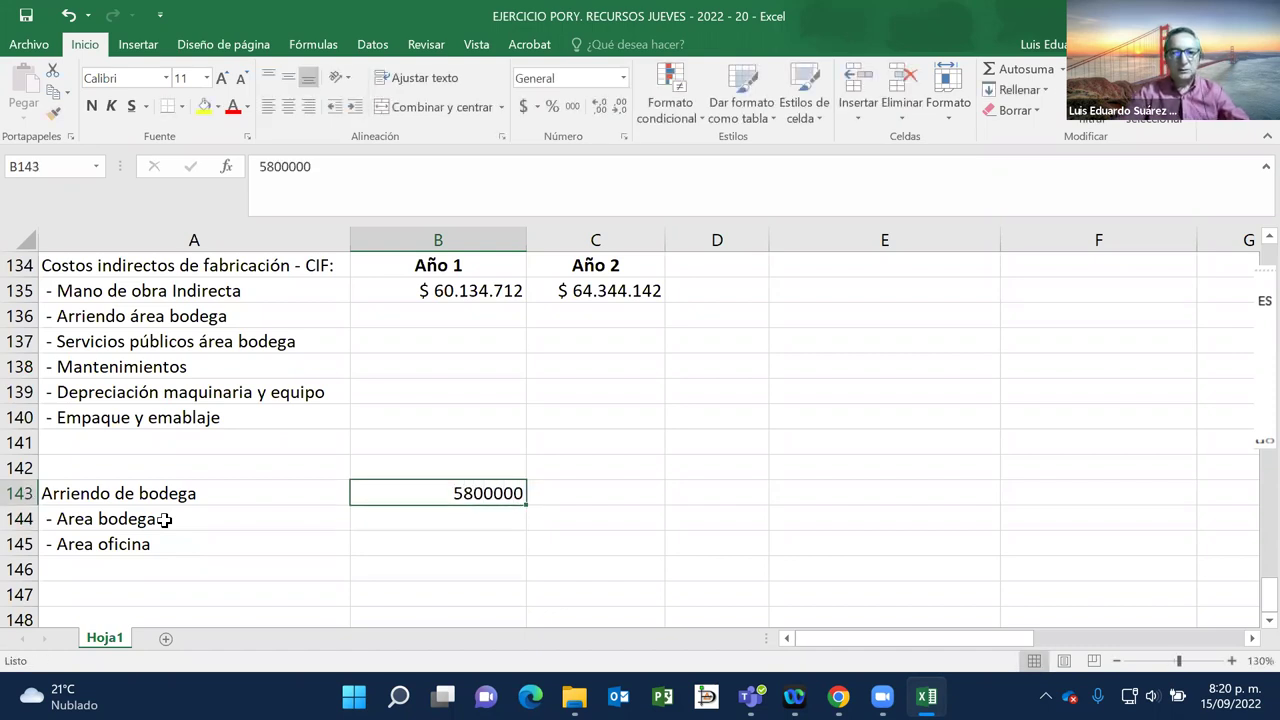
click(523, 106)
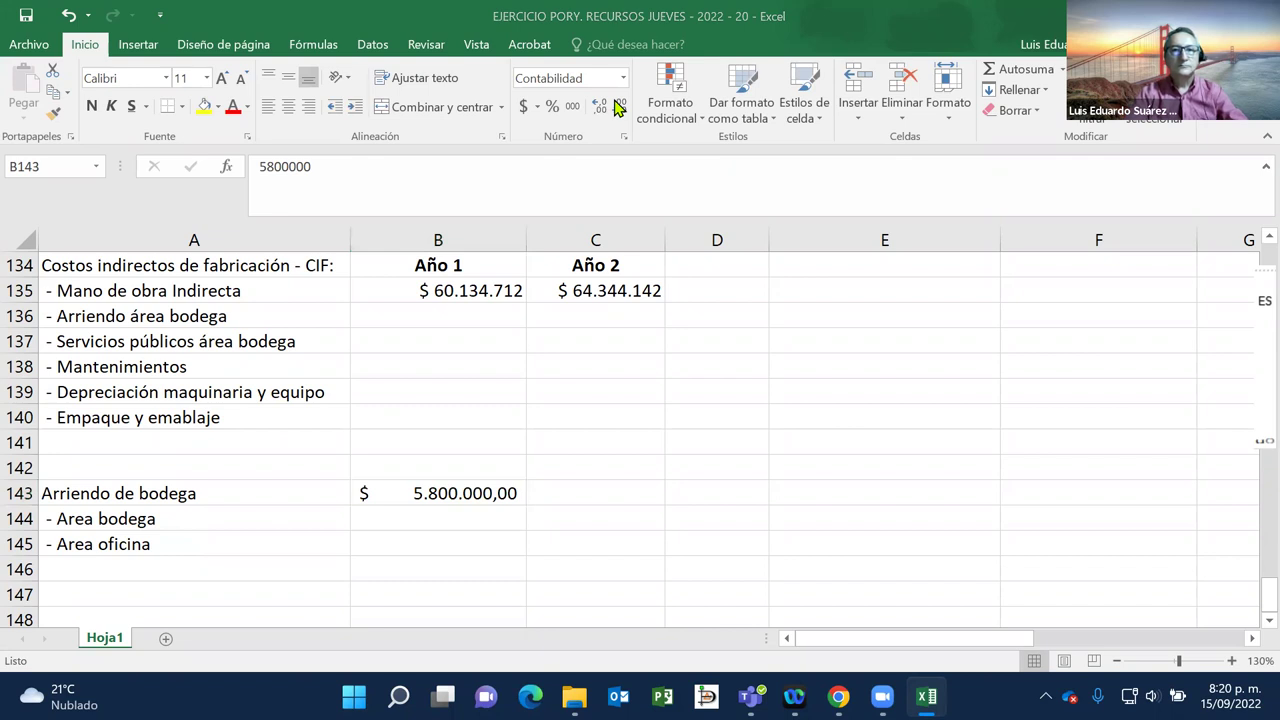
click(444, 487)
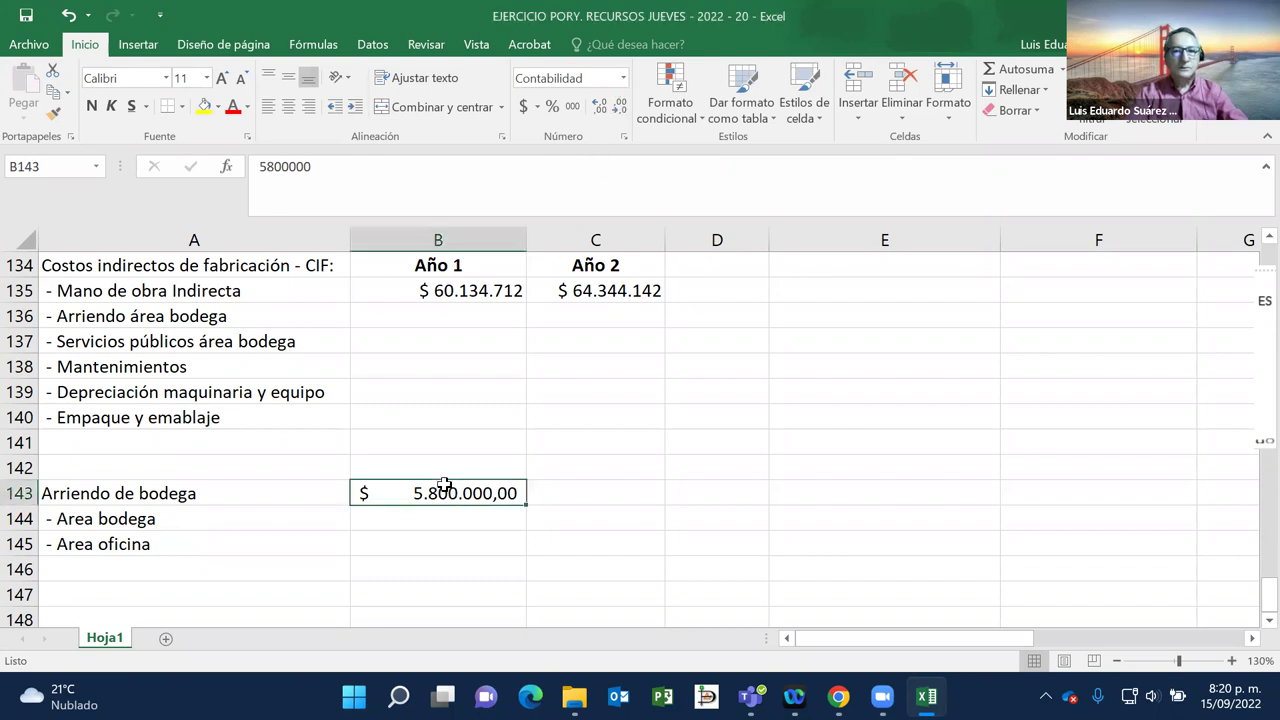
click(622, 78)
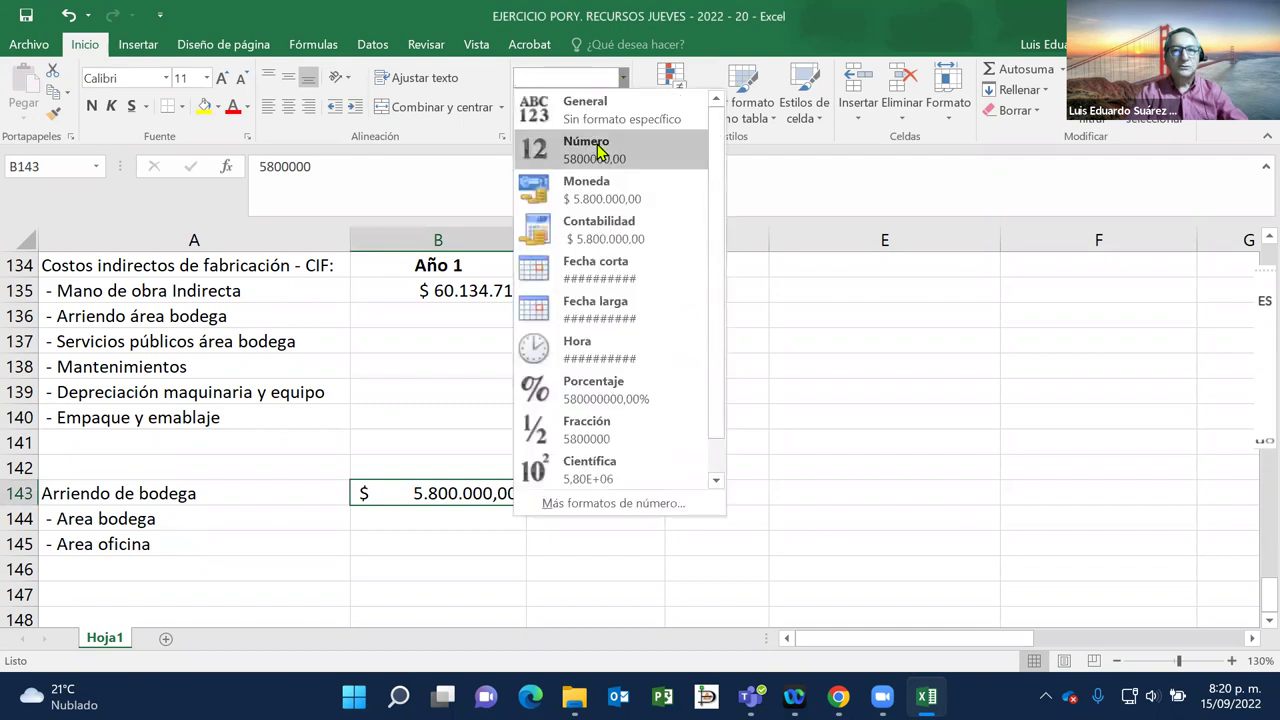
click(598, 194)
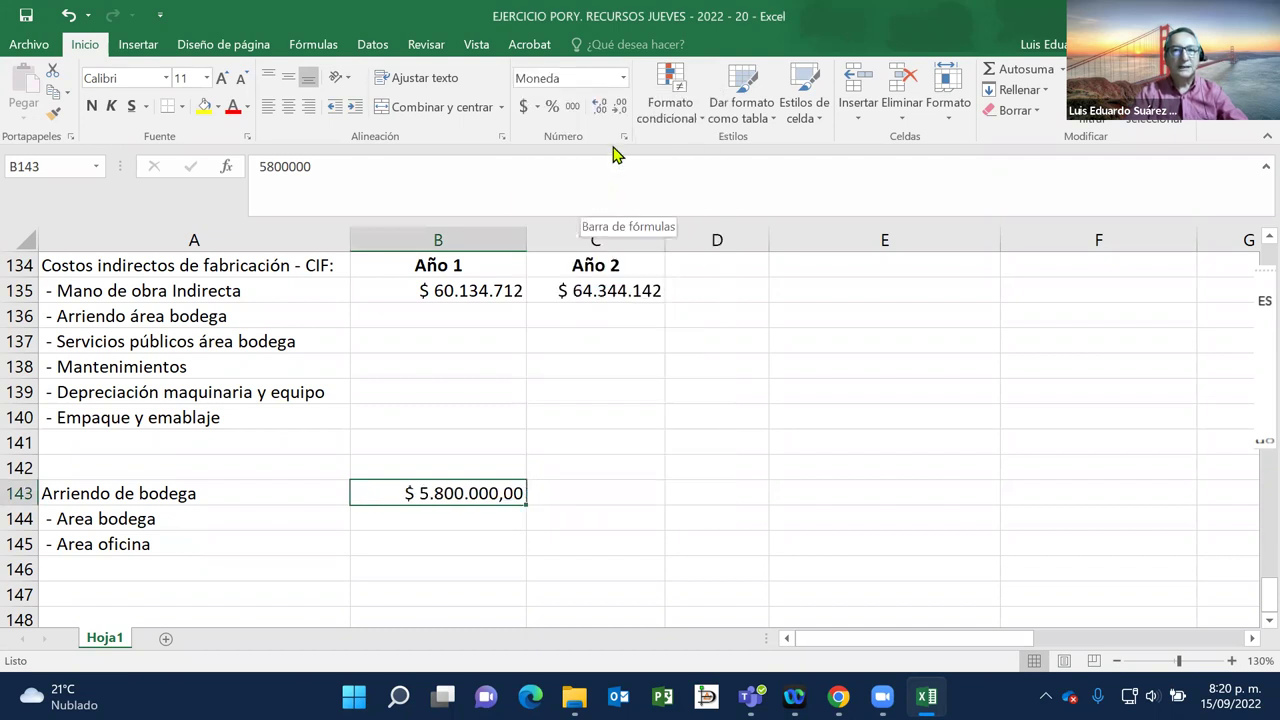
click(620, 108)
click(620, 108)
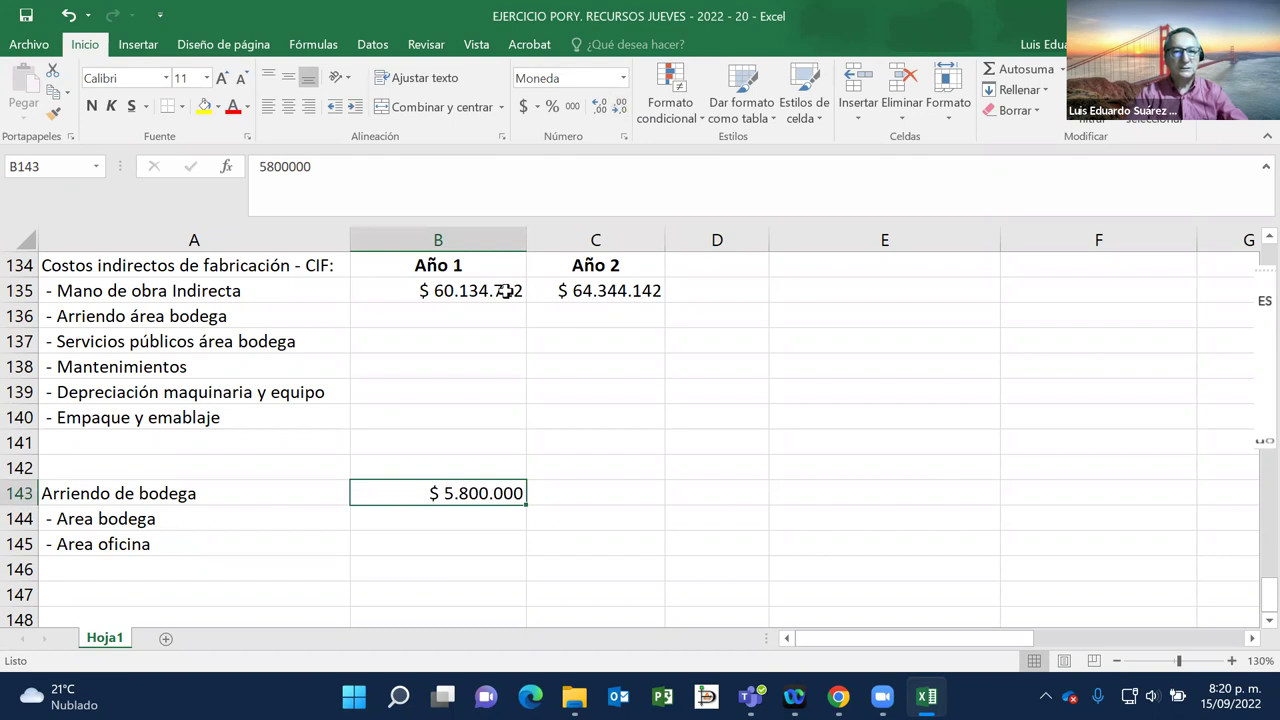
Step: Add the note "por mes" in C143 beside the rent amount
click(556, 491)
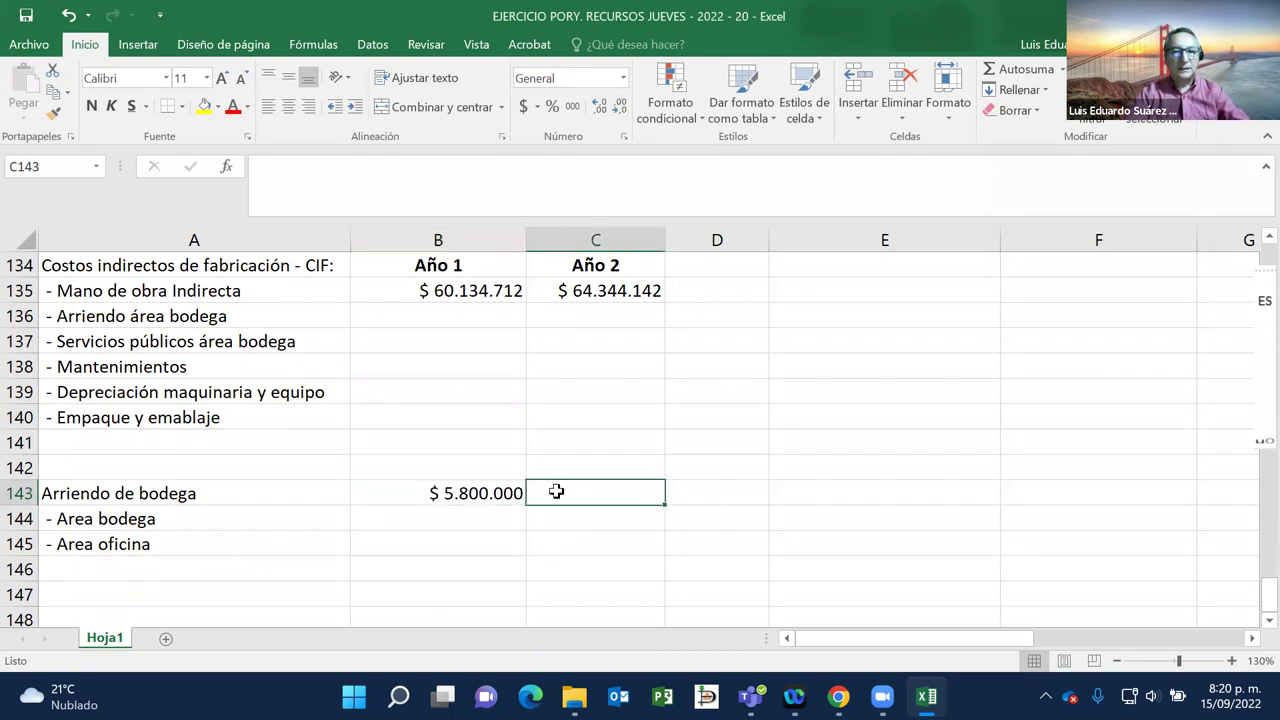
text(por)
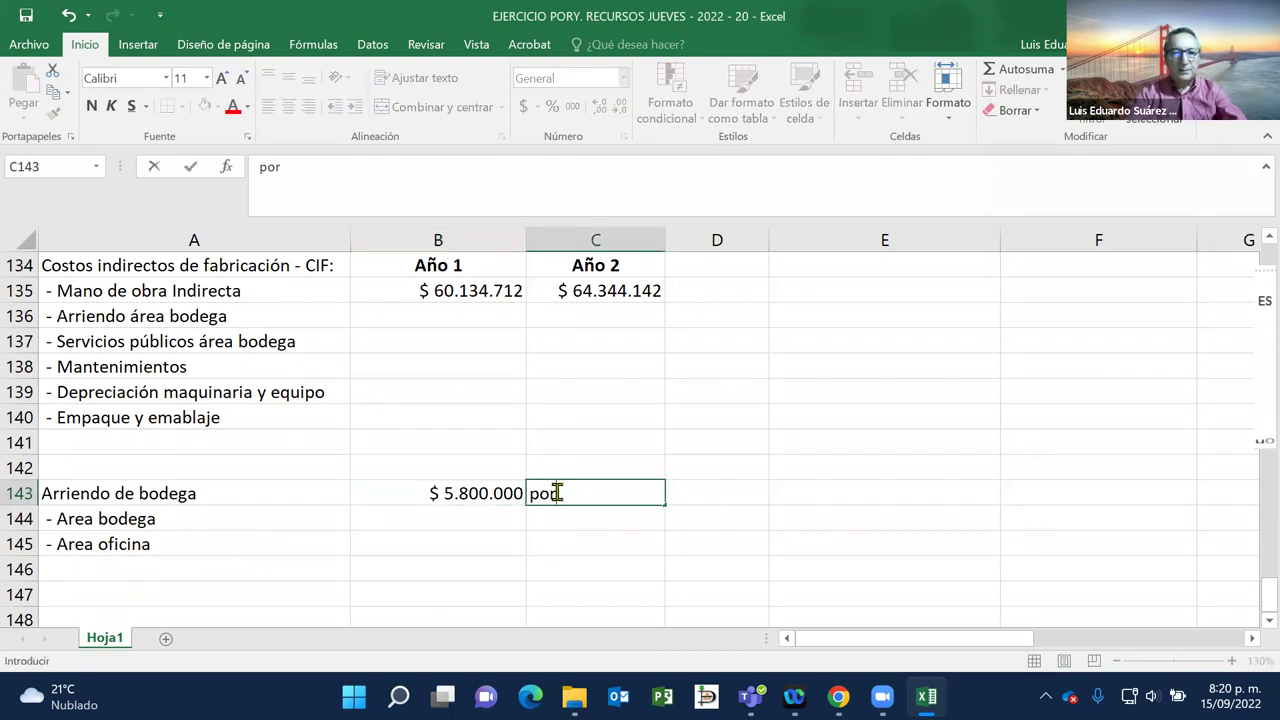
text( mes)
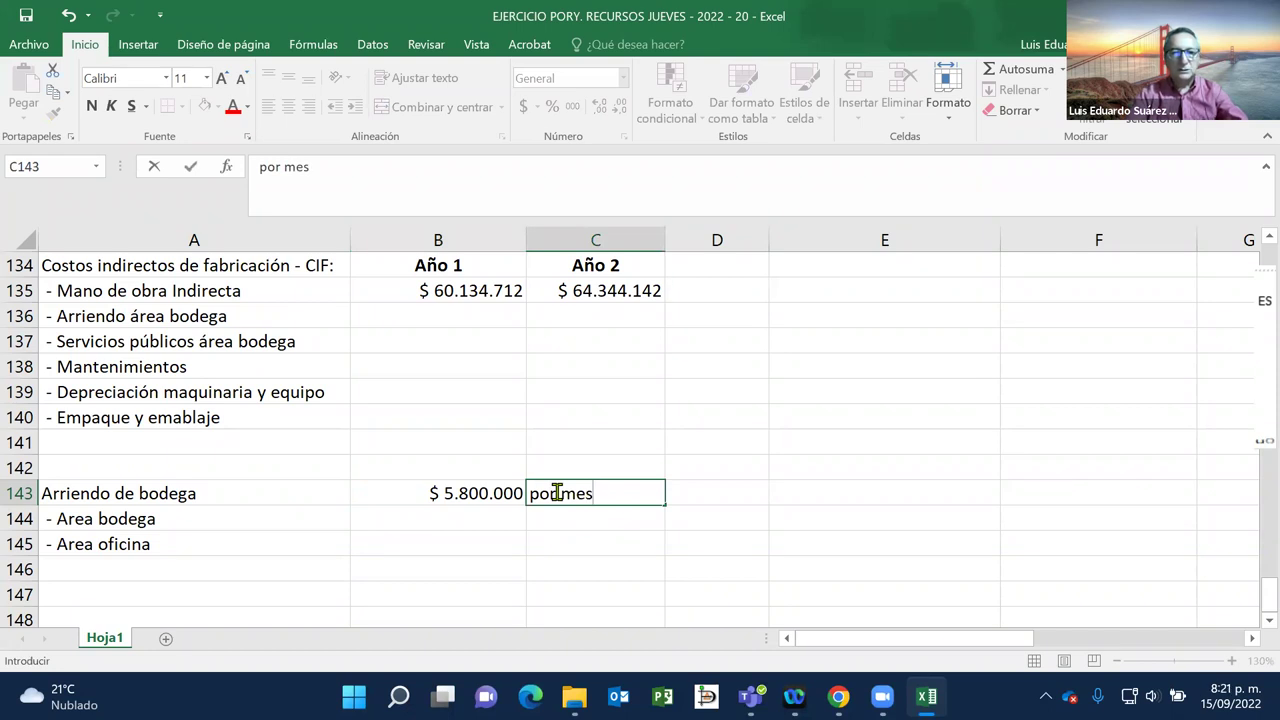
key(Return)
Step: Enter 74% in B144 as the Area bodega share and show it with two decimals
click(436, 521)
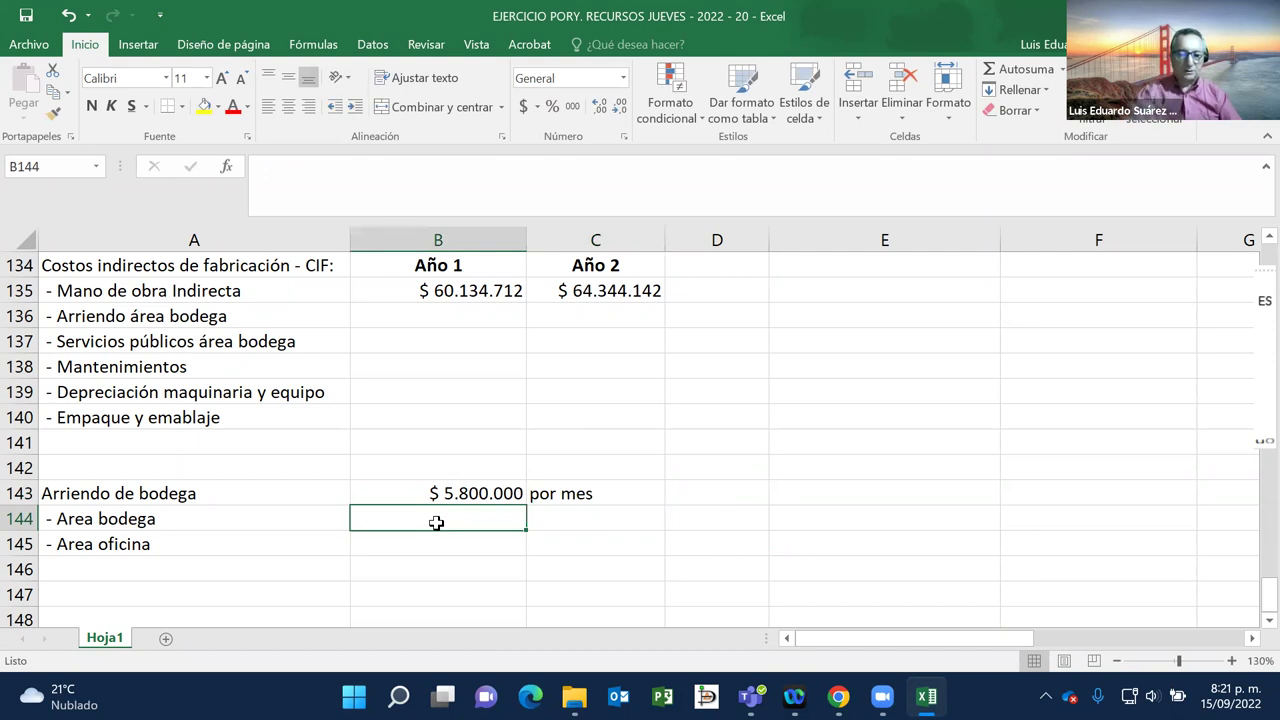
text(7)
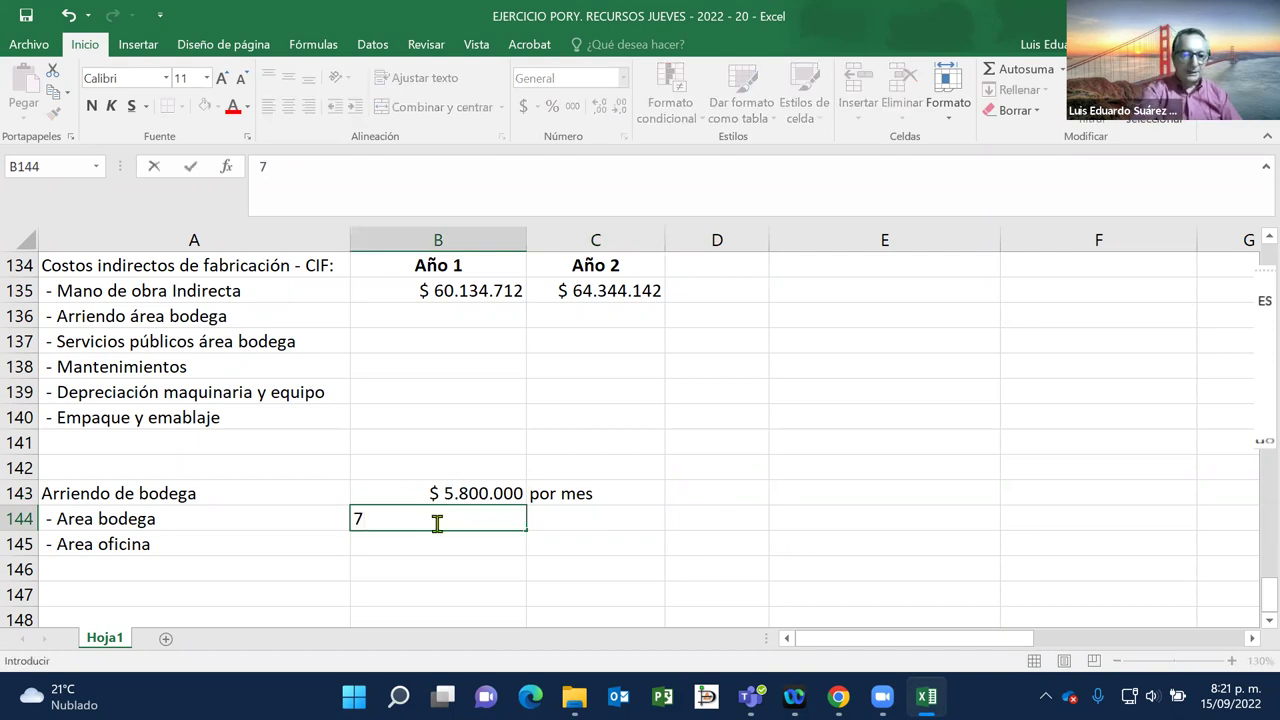
text(4%)
key(ctrl+Return)
key(Down)
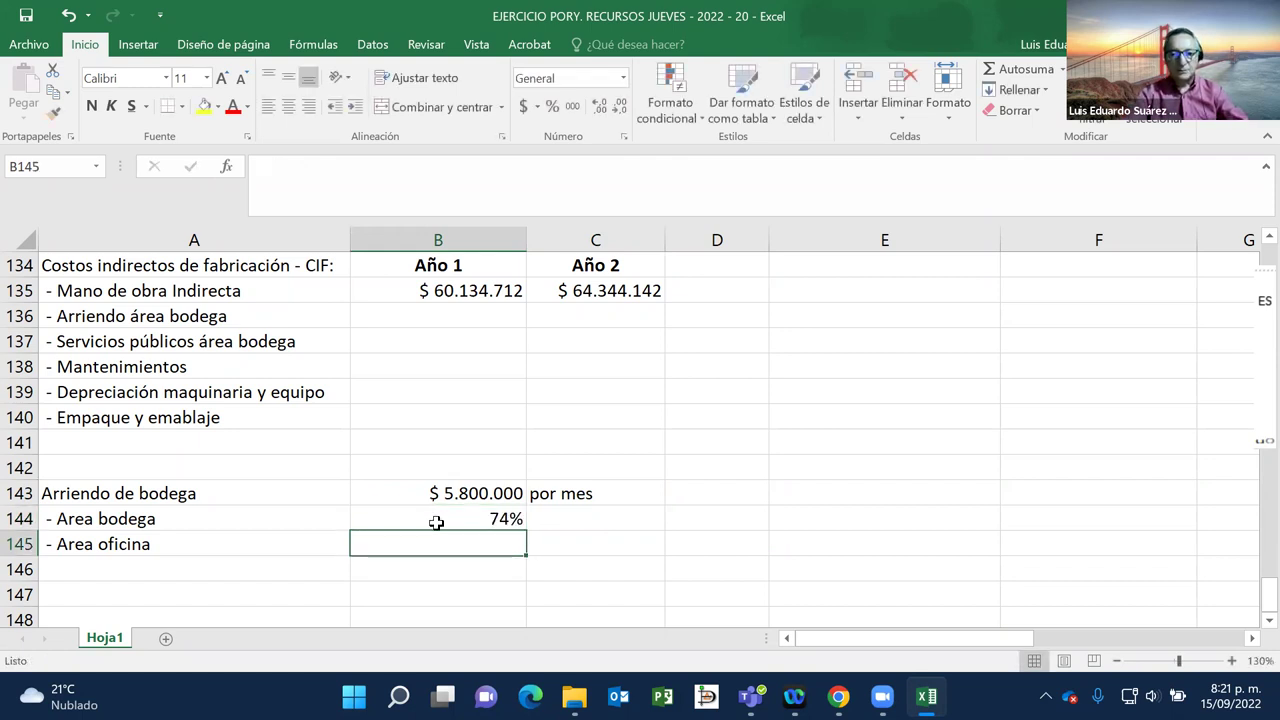
click(436, 522)
click(595, 112)
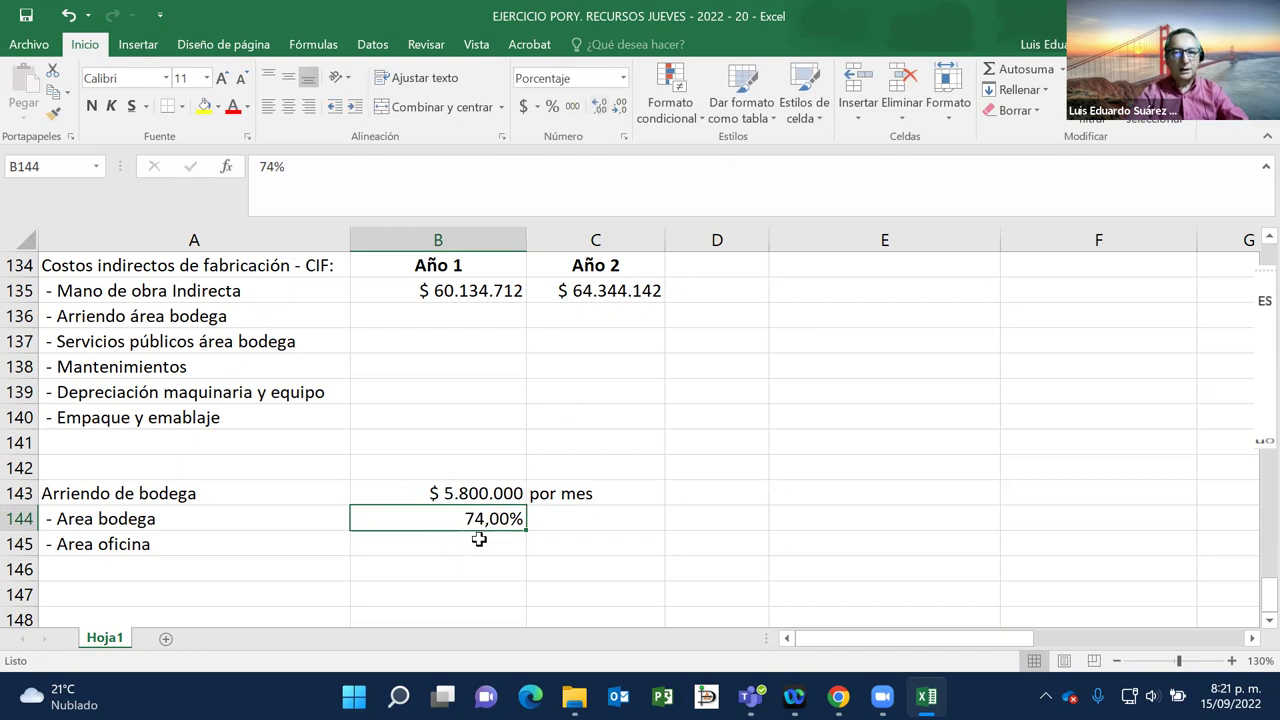
Step: Calculate the Area oficina share in B145 with the formula =100%-B144
right_click(479, 540)
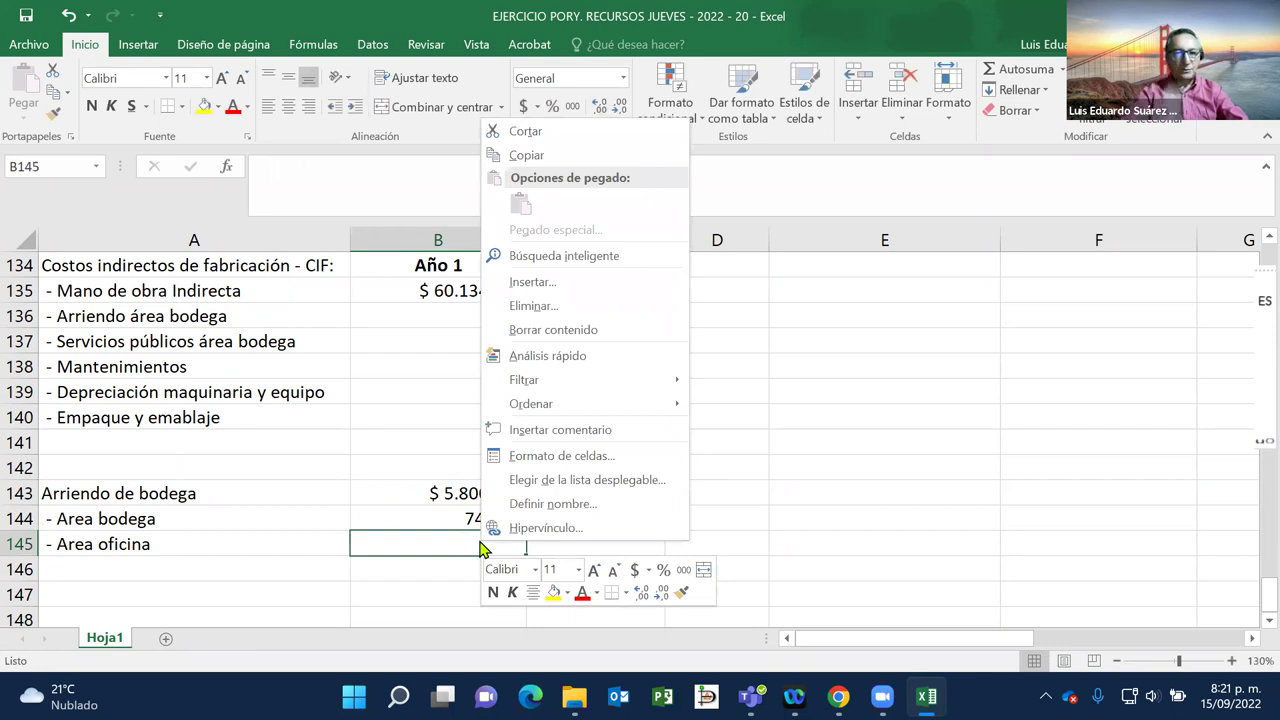
click(479, 540)
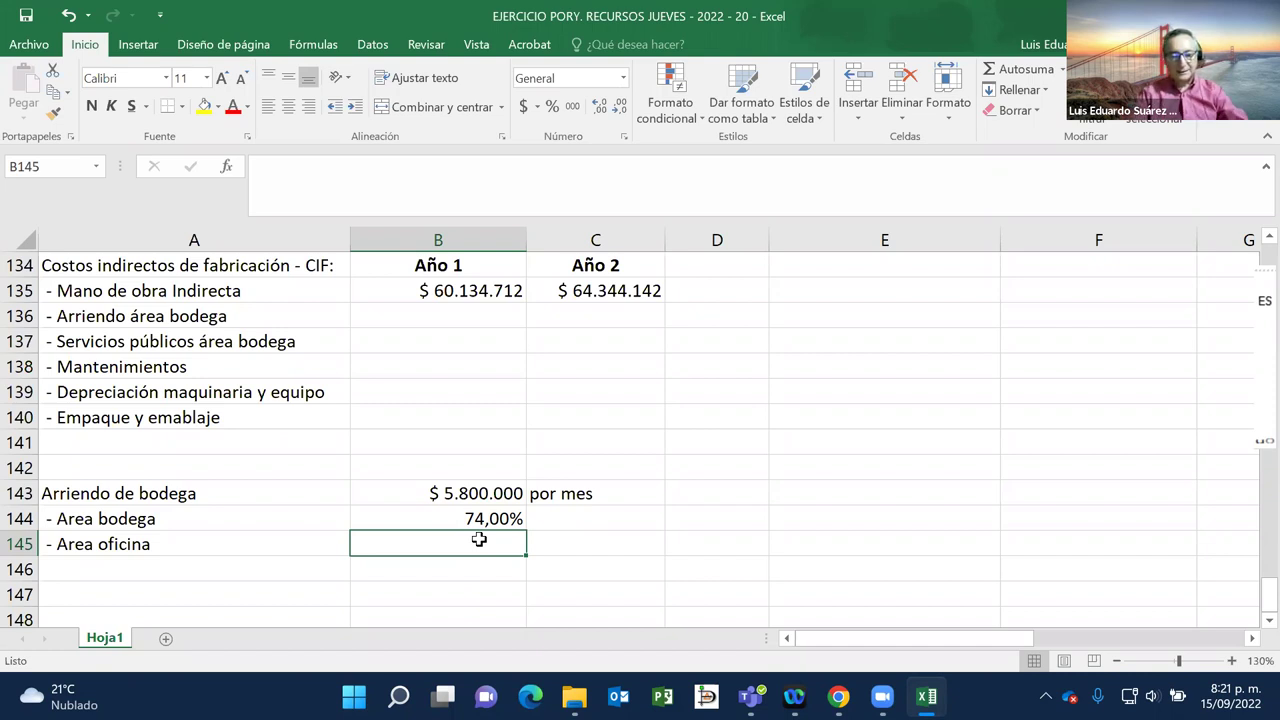
text(=)
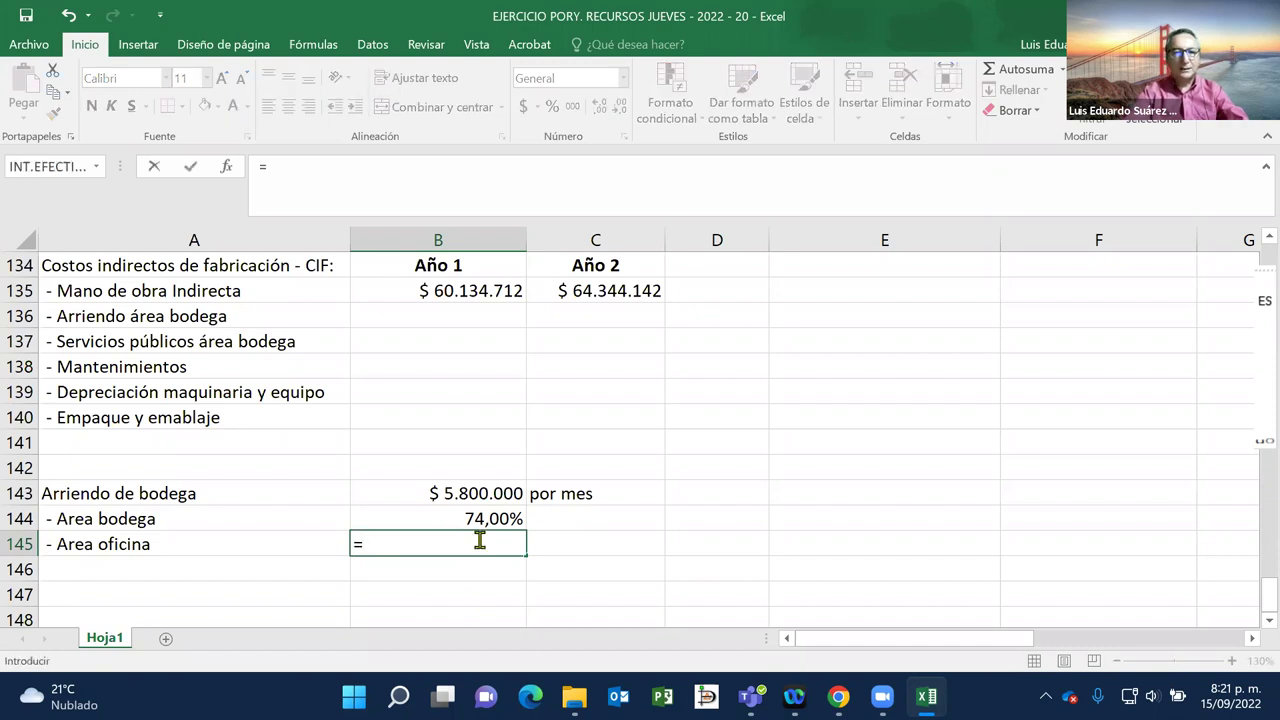
text(100%-)
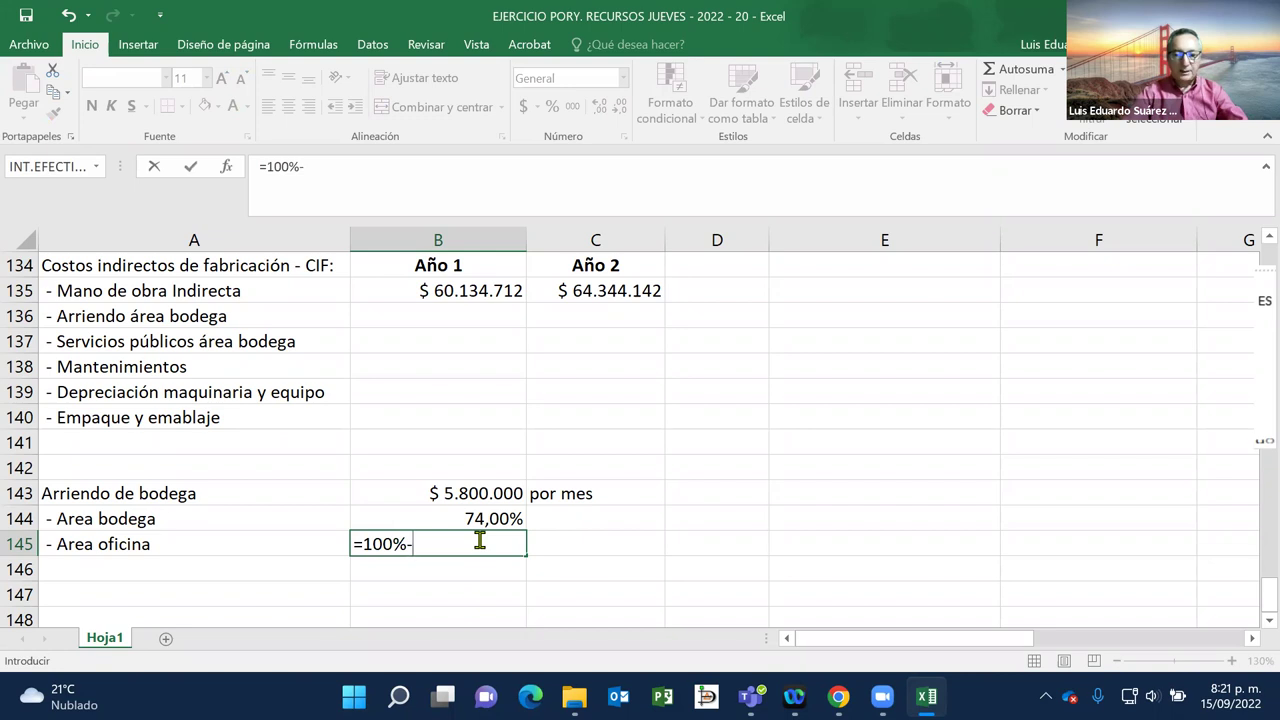
key(Up)
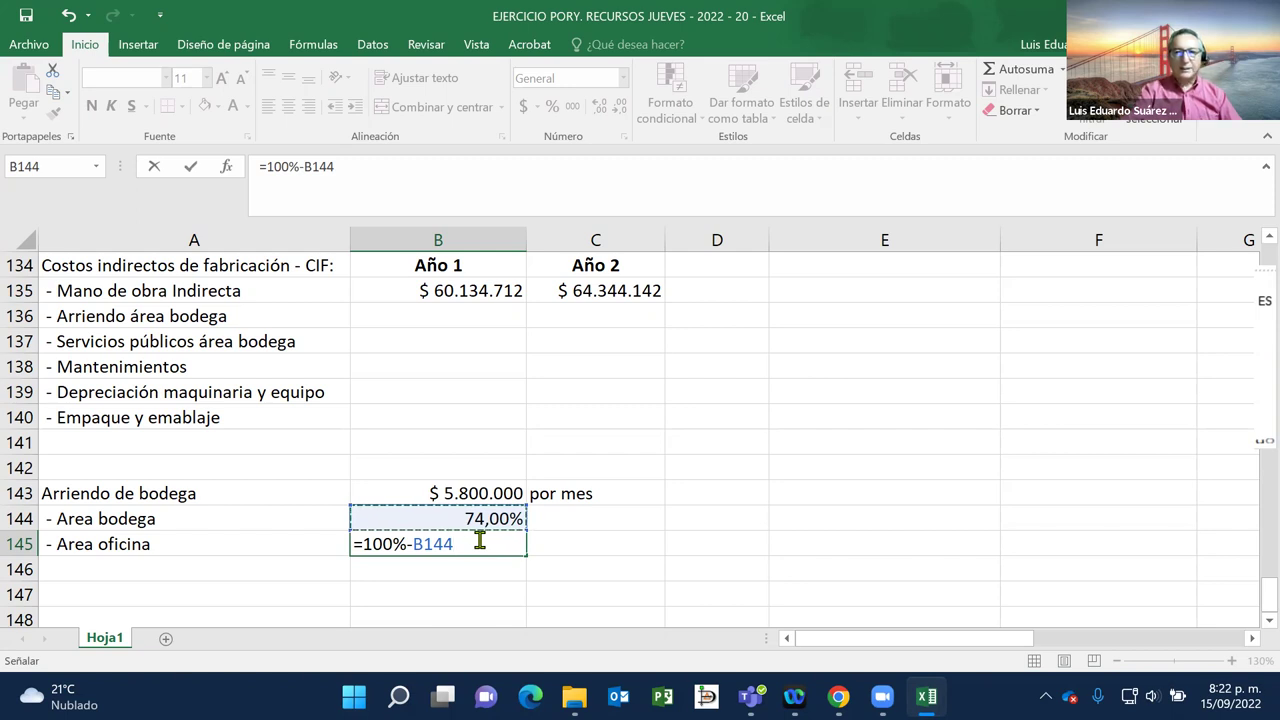
key(Return)
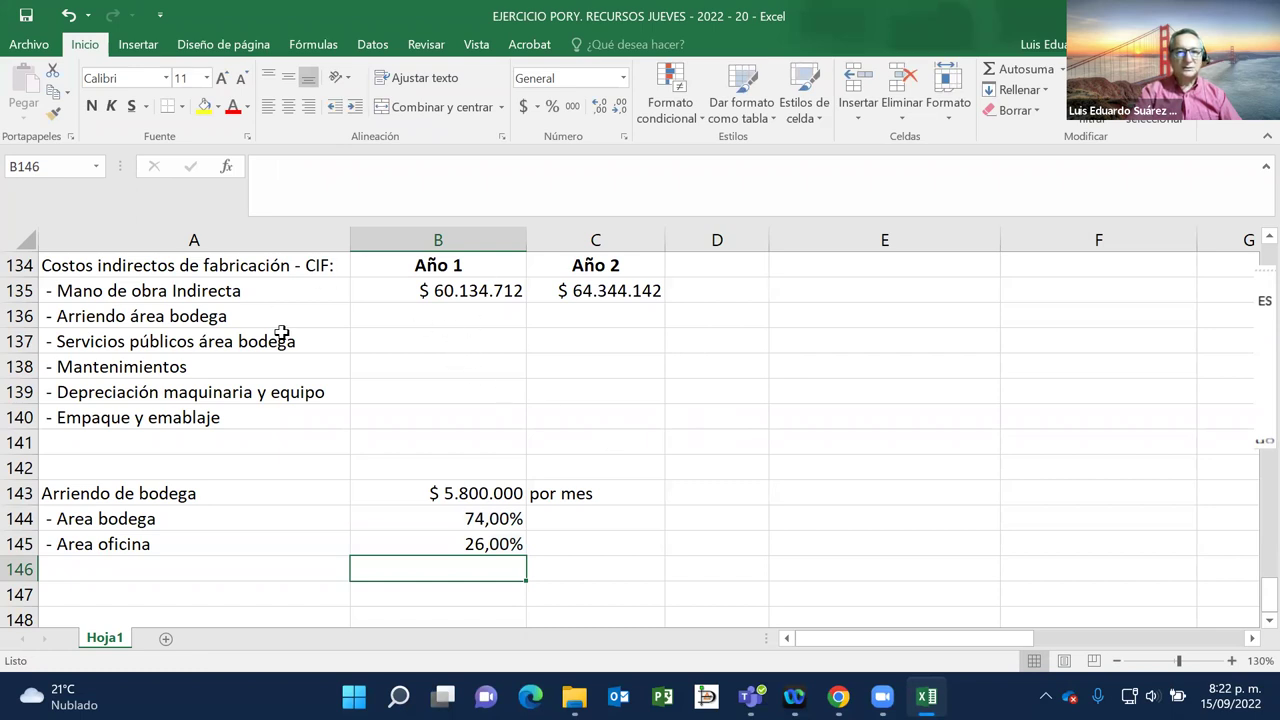
Step: Calculate the Año 1 Arriendo área bodega cost in B136 with the formula =B143*B144*12
click(177, 314)
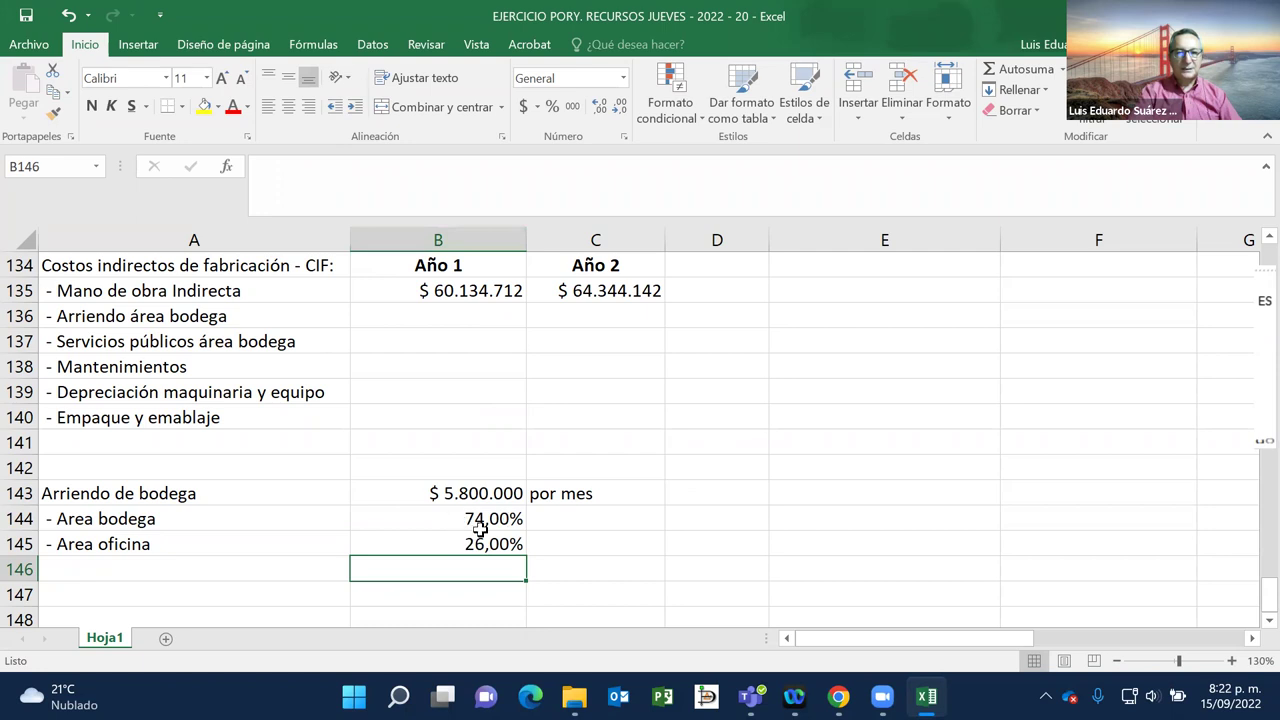
click(428, 318)
text(=)
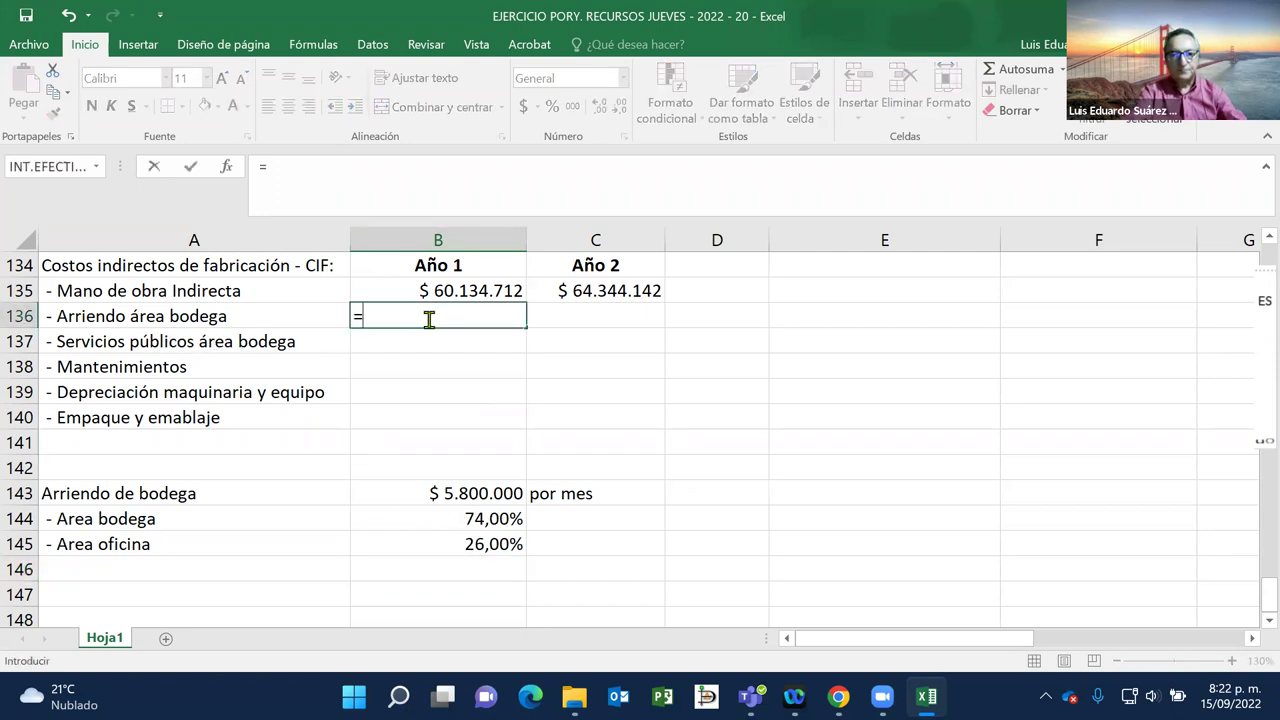
click(484, 493)
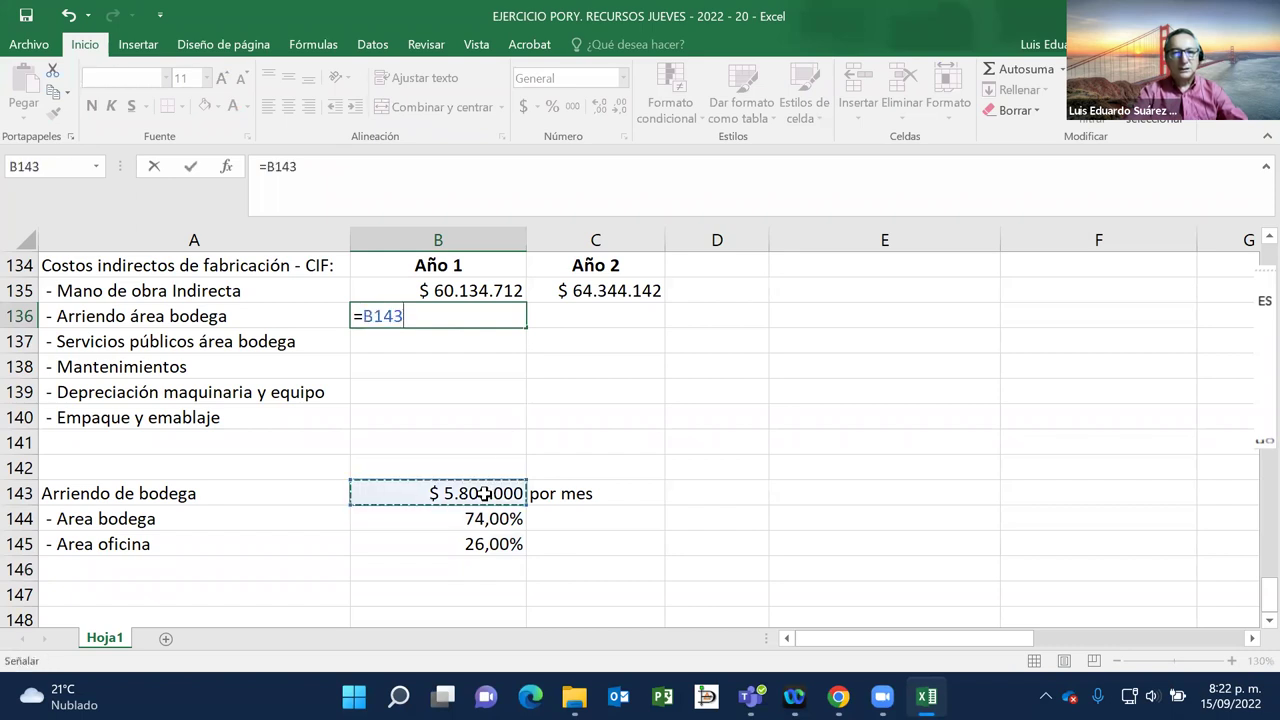
text(*)
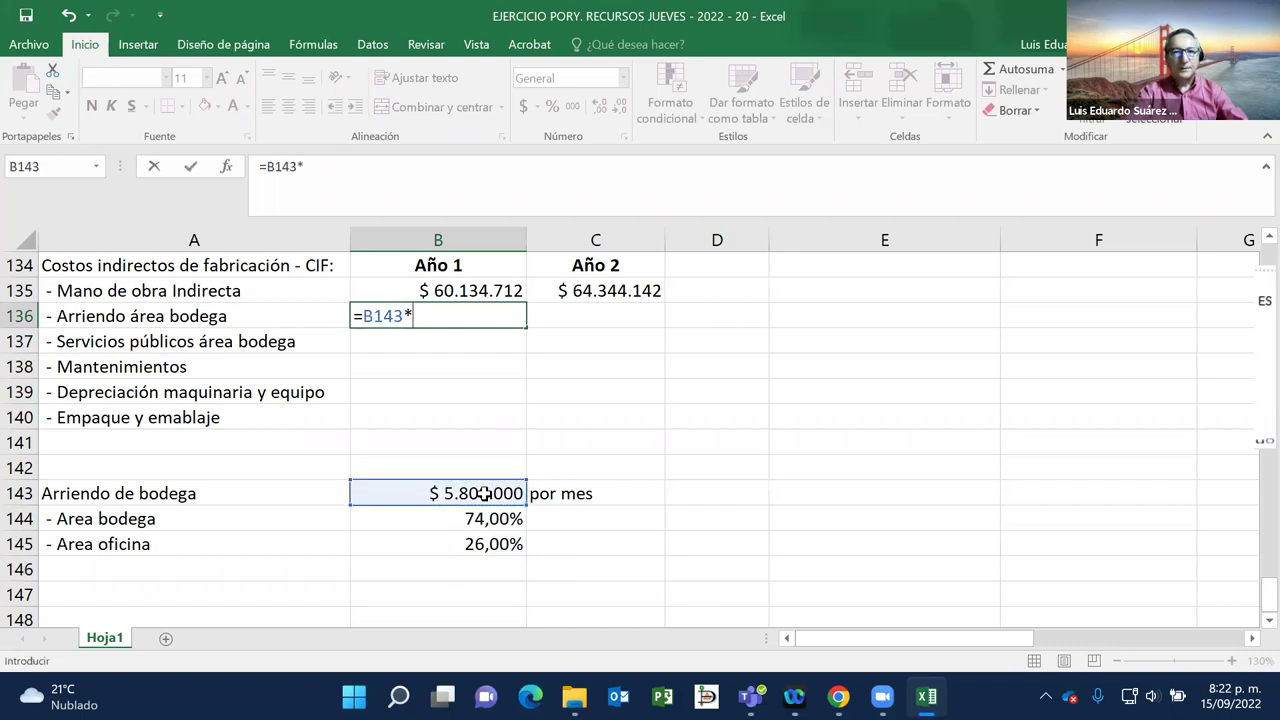
click(492, 518)
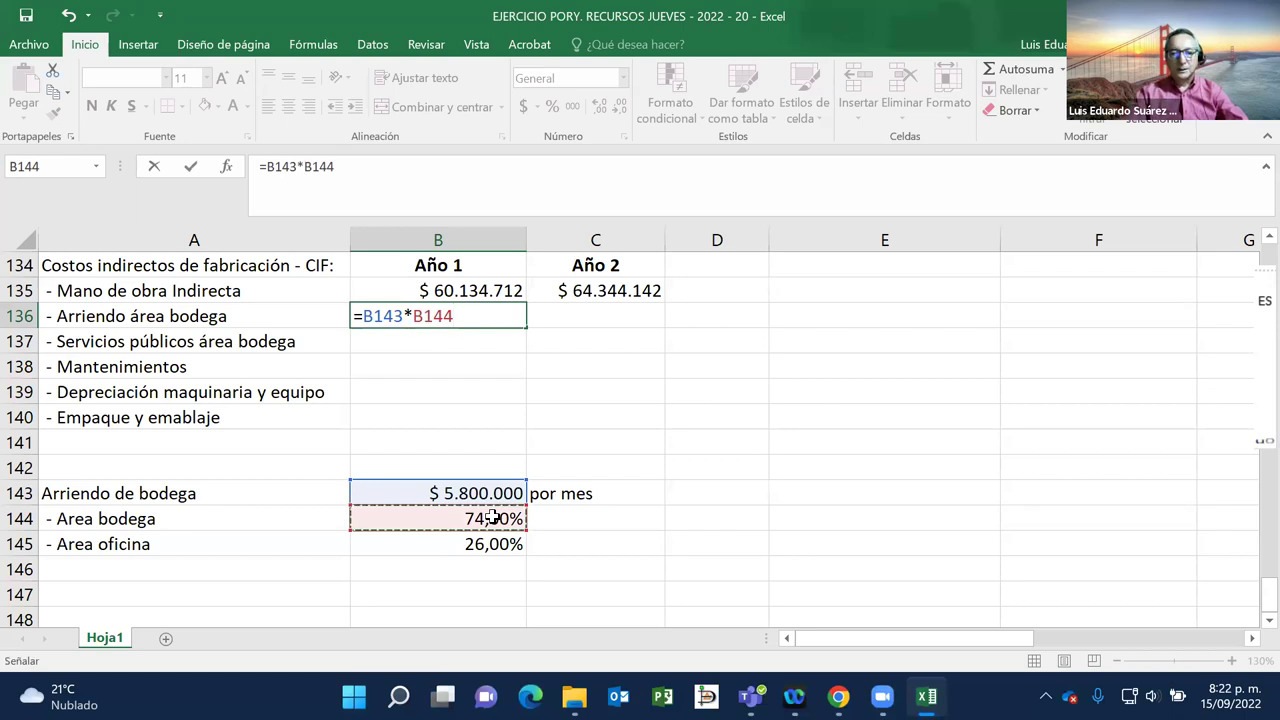
text(*12)
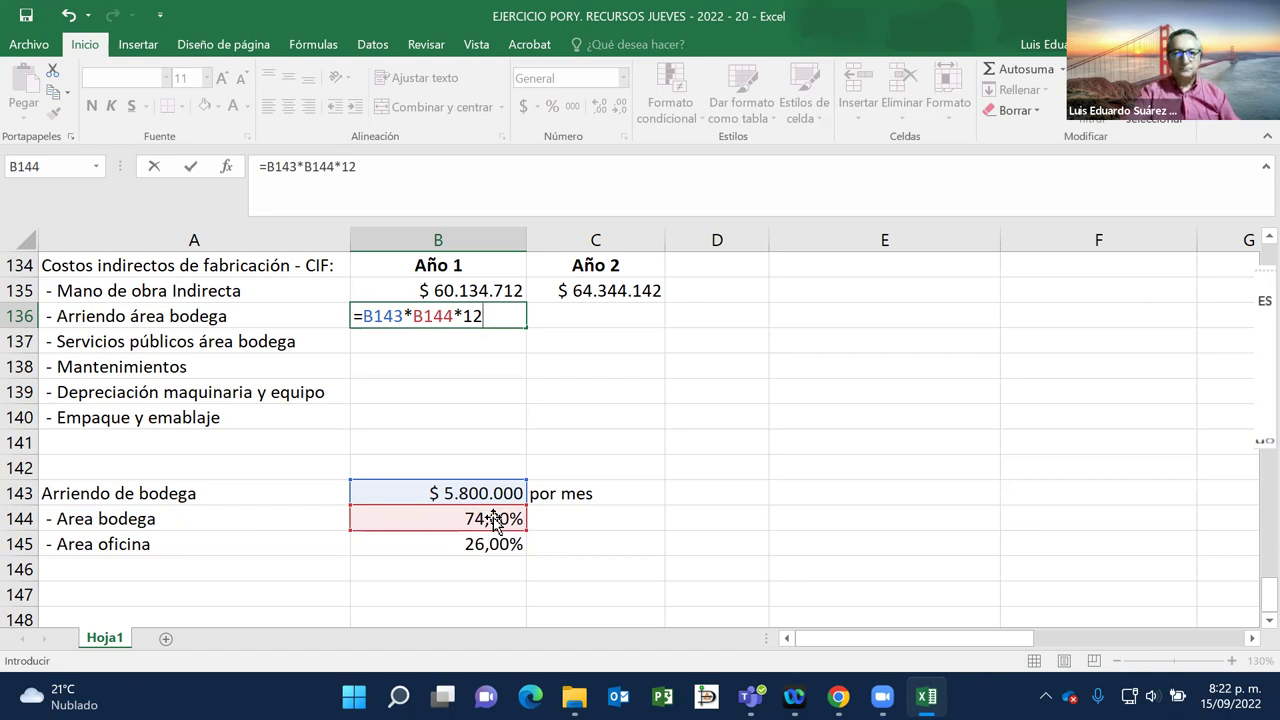
key(Return)
Step: Remove the decimals from B136 and copy its currency format to B137:B140 and C136:C140
key(Up)
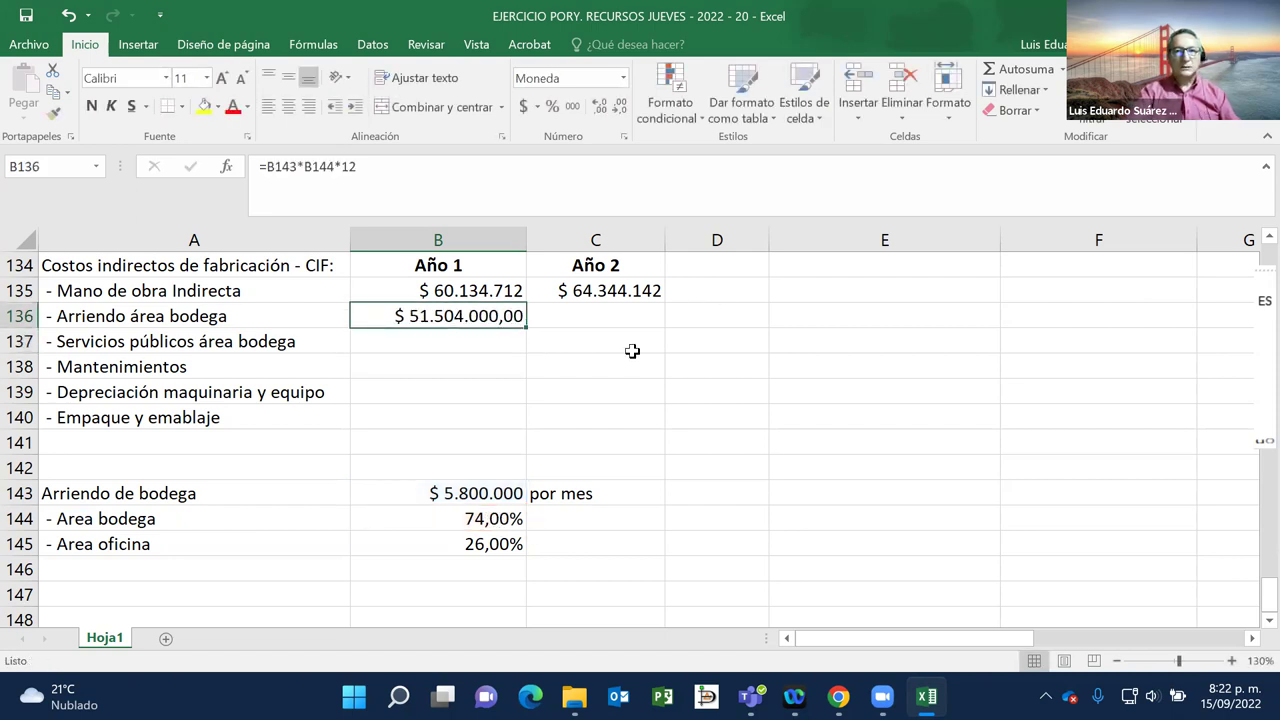
click(621, 107)
click(621, 107)
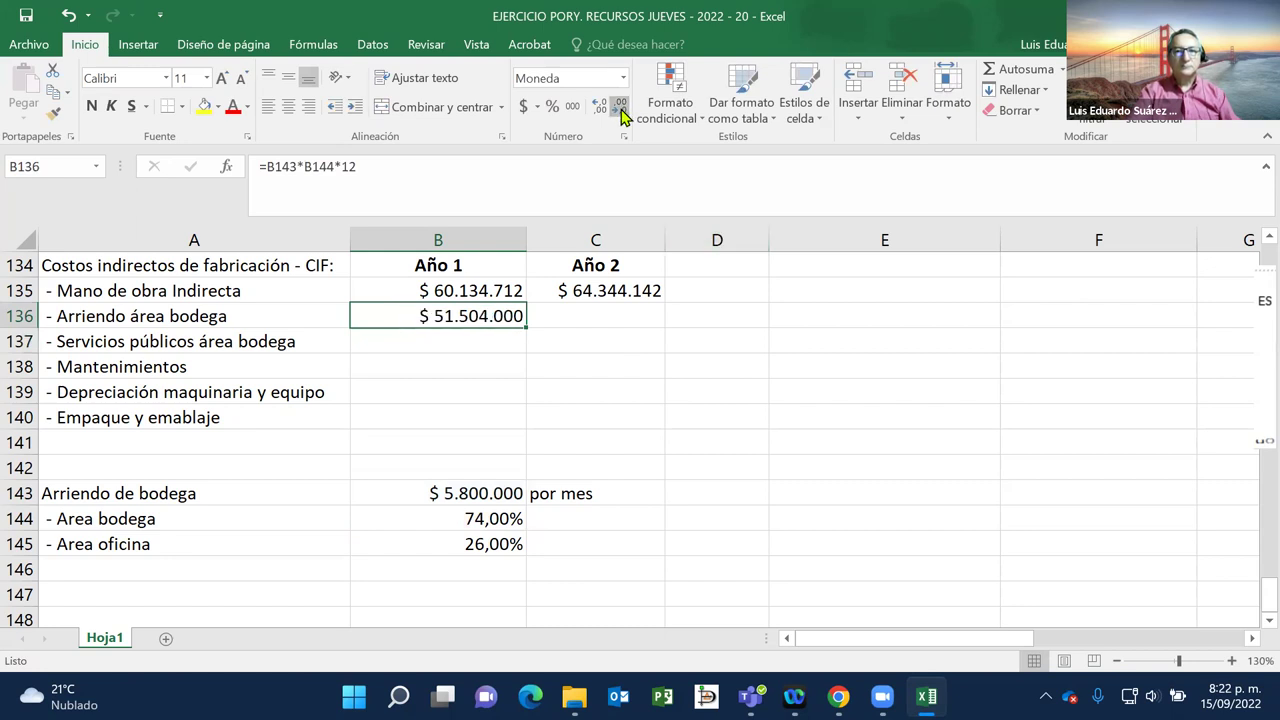
click(54, 113)
mouse_move(385, 335)
mouse_down()
mouse_move(412, 336)
mouse_move(409, 420)
mouse_up()
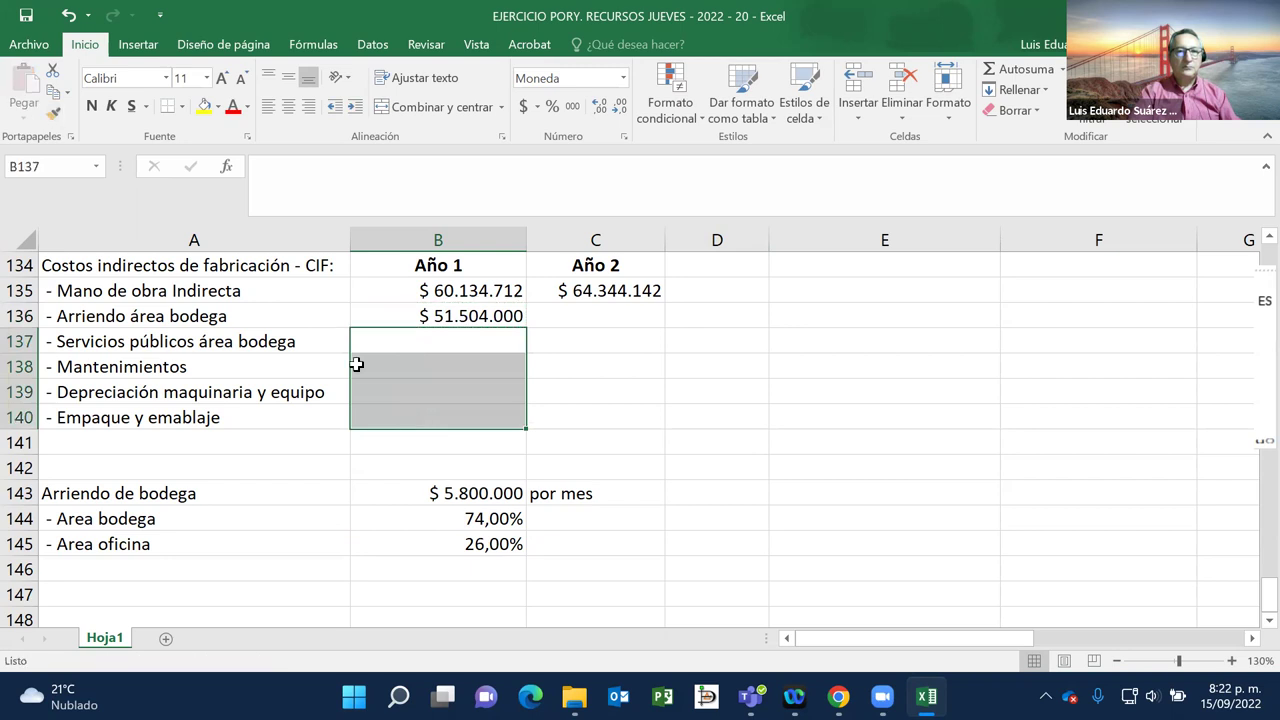
click(54, 113)
mouse_move(622, 314)
mouse_down()
mouse_move(600, 316)
mouse_move(603, 419)
mouse_up()
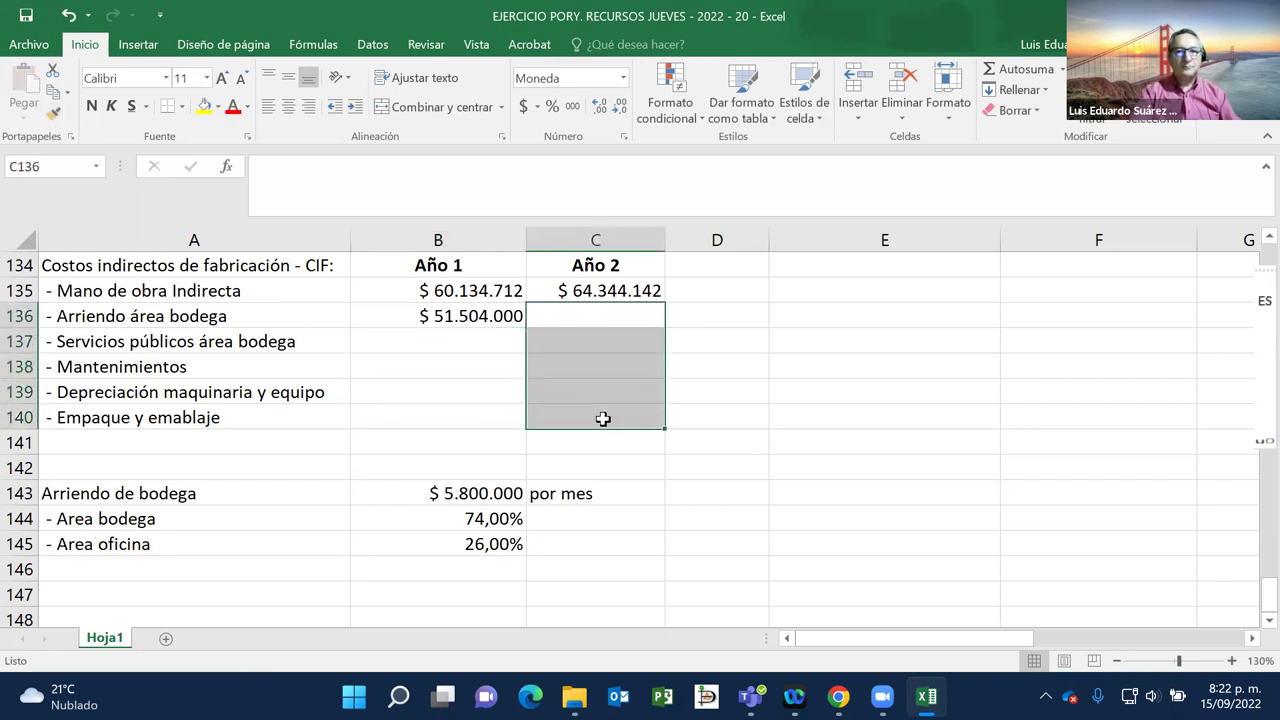
Step: Calculate the Año 2 Arriendo área bodega cost in C136 with =B136+B136*E40, using the projected inflation rate
click(587, 317)
text(=)
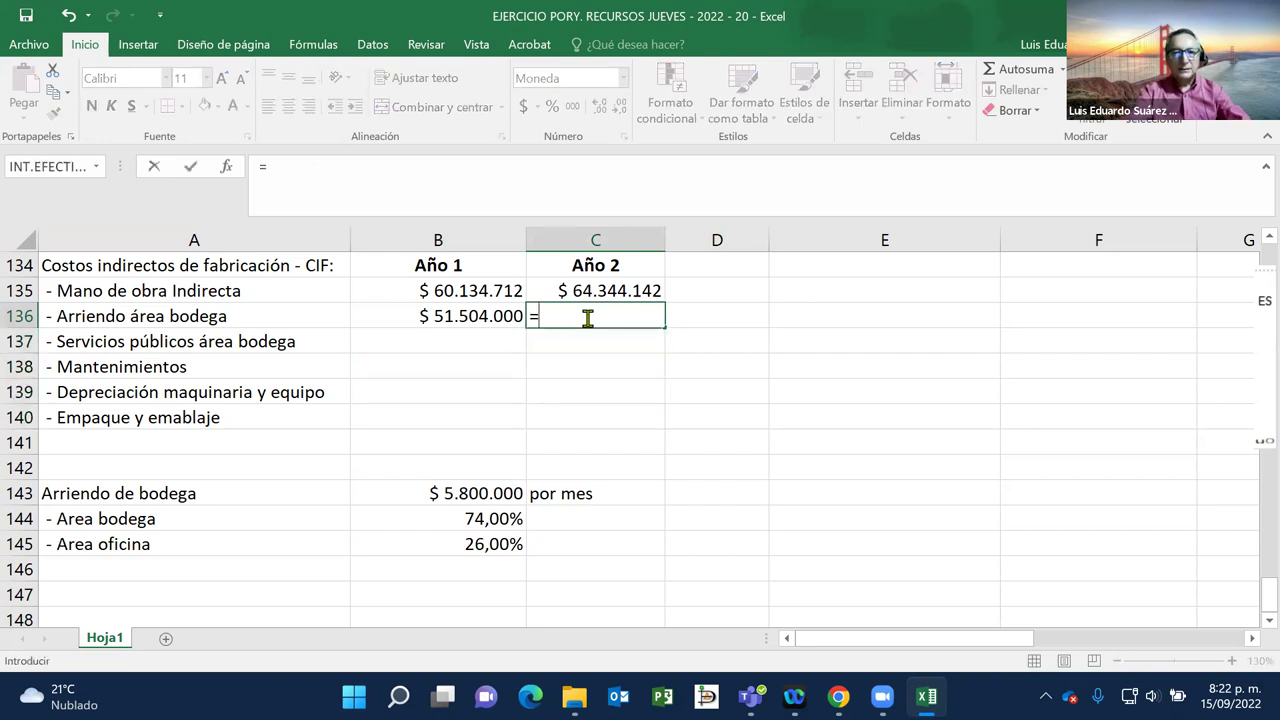
key(Left)
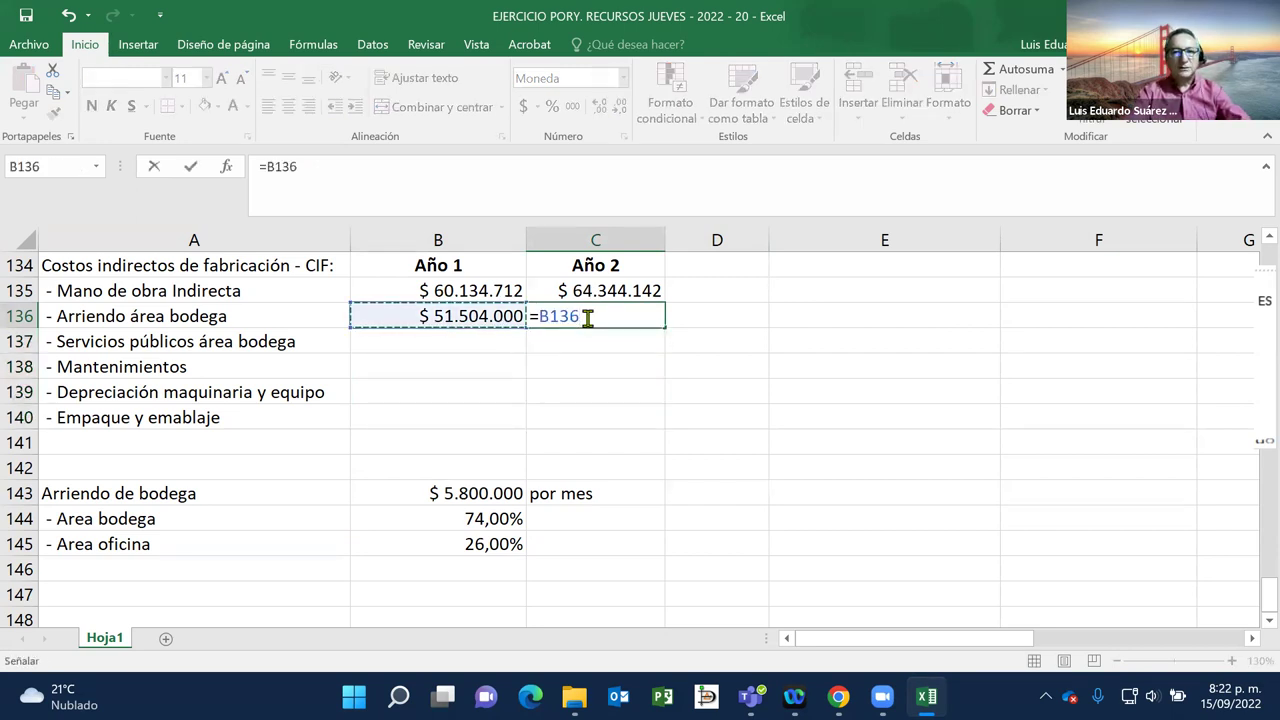
text(+)
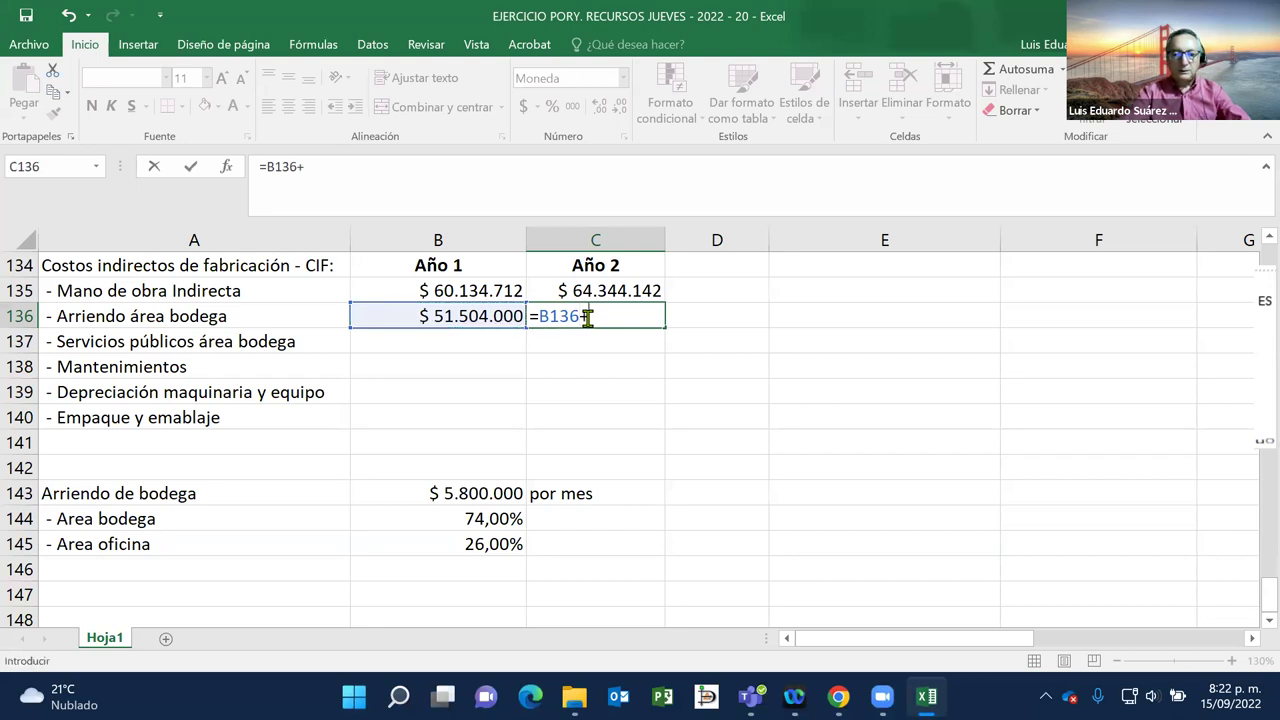
key(Left)
text(*)
scroll(753, 309, up, 20)
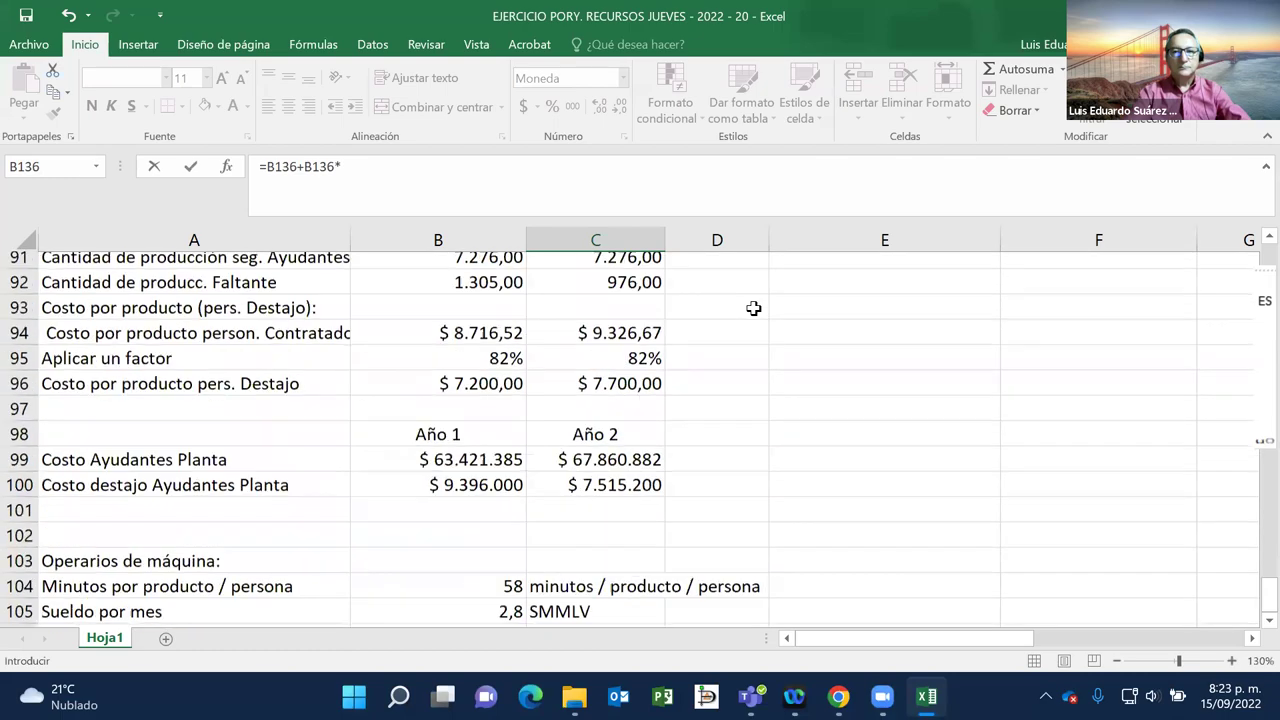
scroll(753, 309, up, 14)
scroll(753, 309, down, 7)
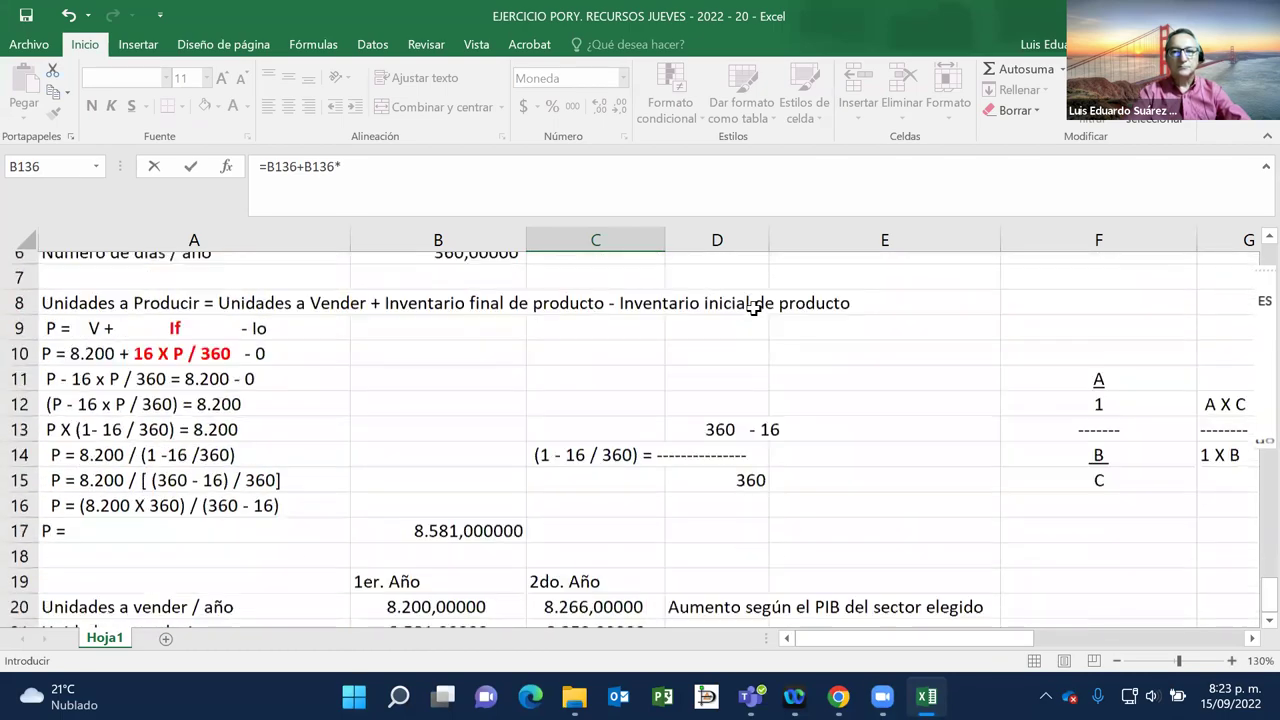
scroll(753, 309, down, 8)
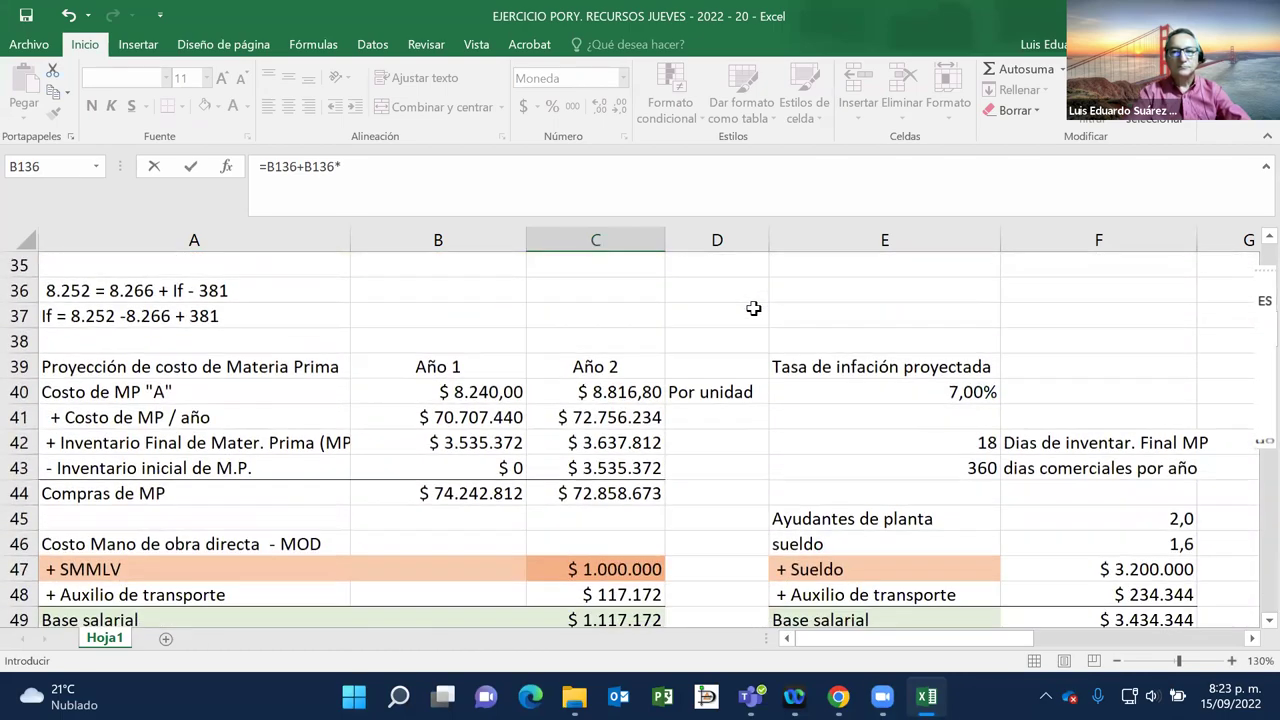
click(965, 400)
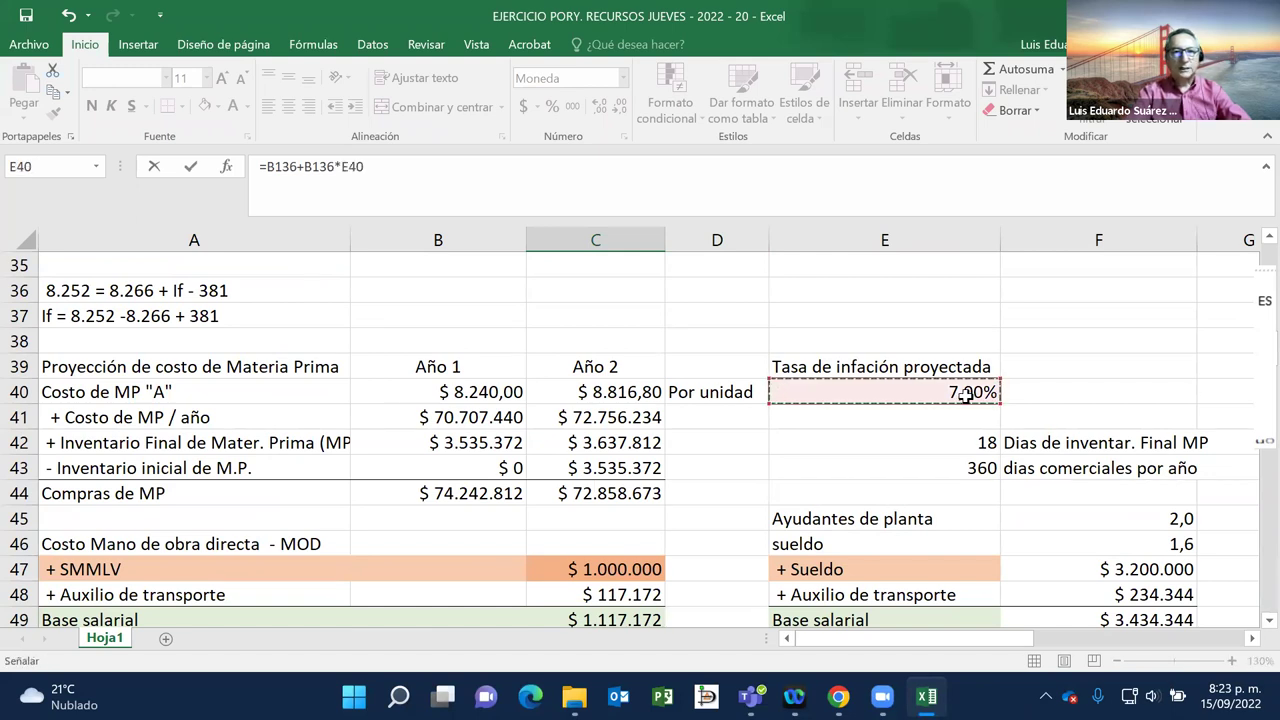
key(Return)
Step: Duplicate the Arriendo de bodega block A143:C145 into the rows starting at A147
scroll(965, 396, down, 2)
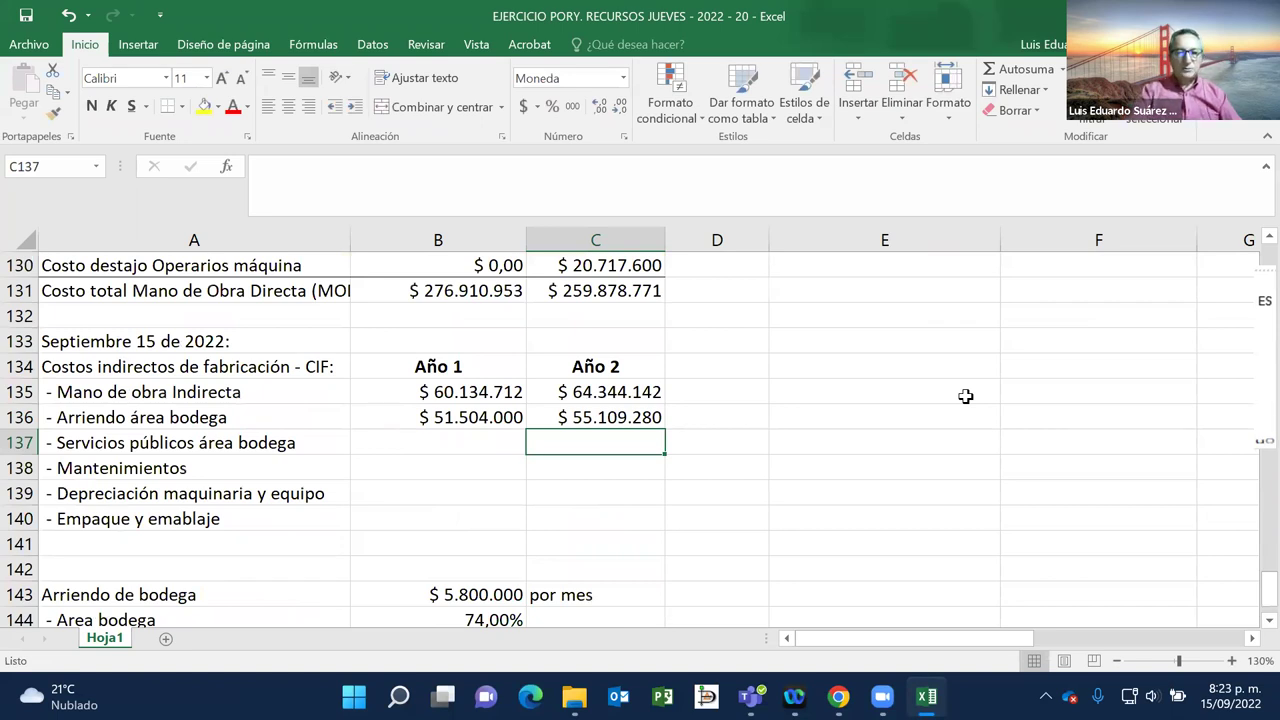
scroll(965, 396, down, 2)
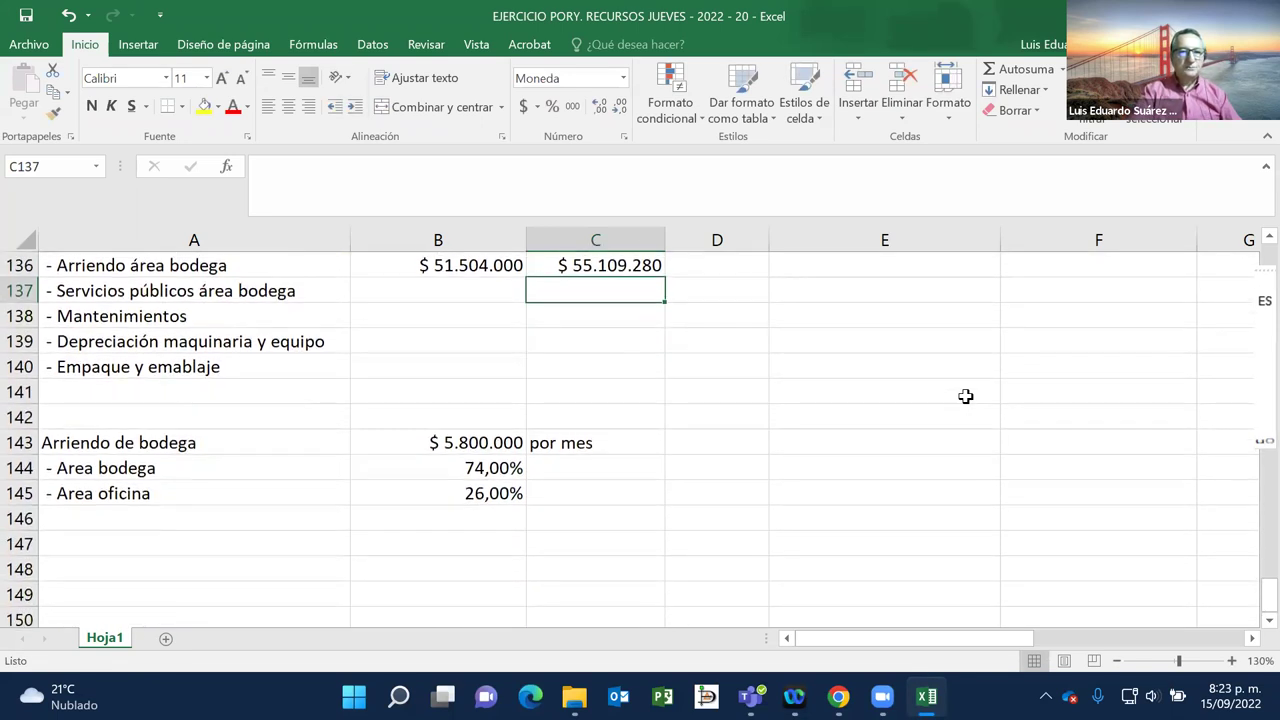
click(186, 445)
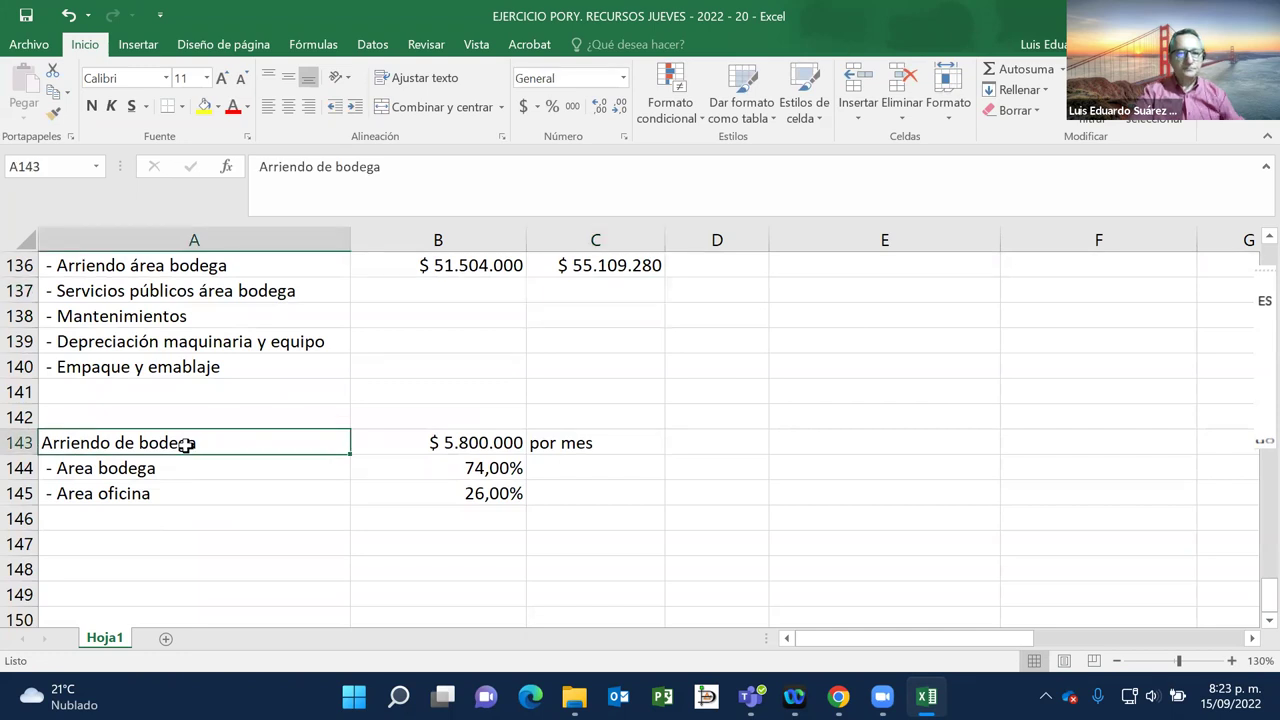
key(shift+Right)
key(shift+Right)
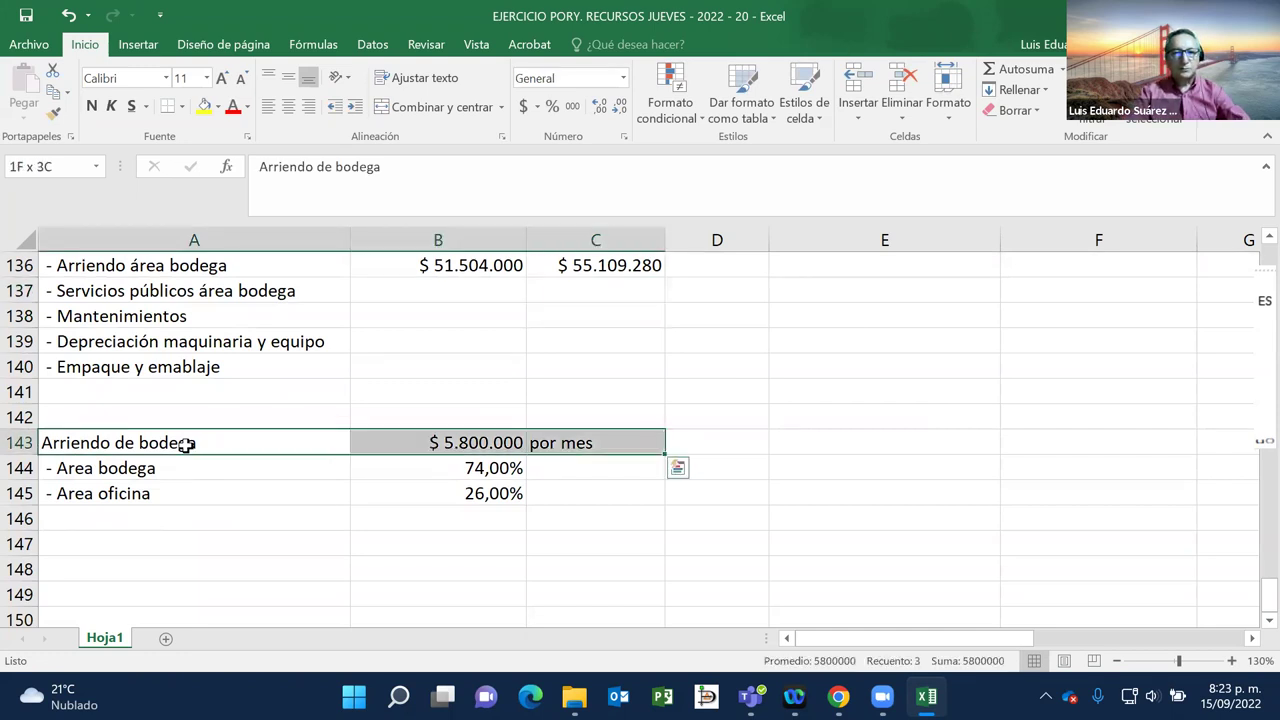
key(shift+Down)
key(shift+Down)
key(ctrl+c)
key(Down)
key(Down)
key(Down)
key(Down)
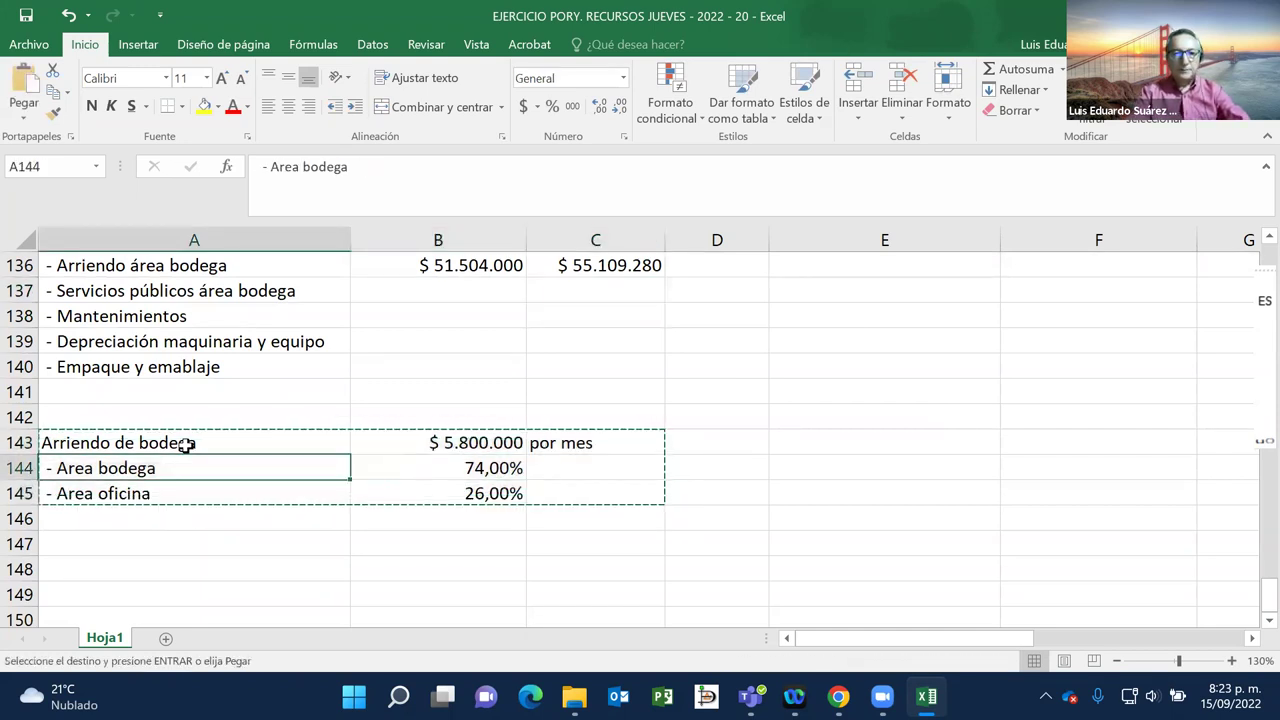
key(ctrl+v)
key(Down)
key(Up)
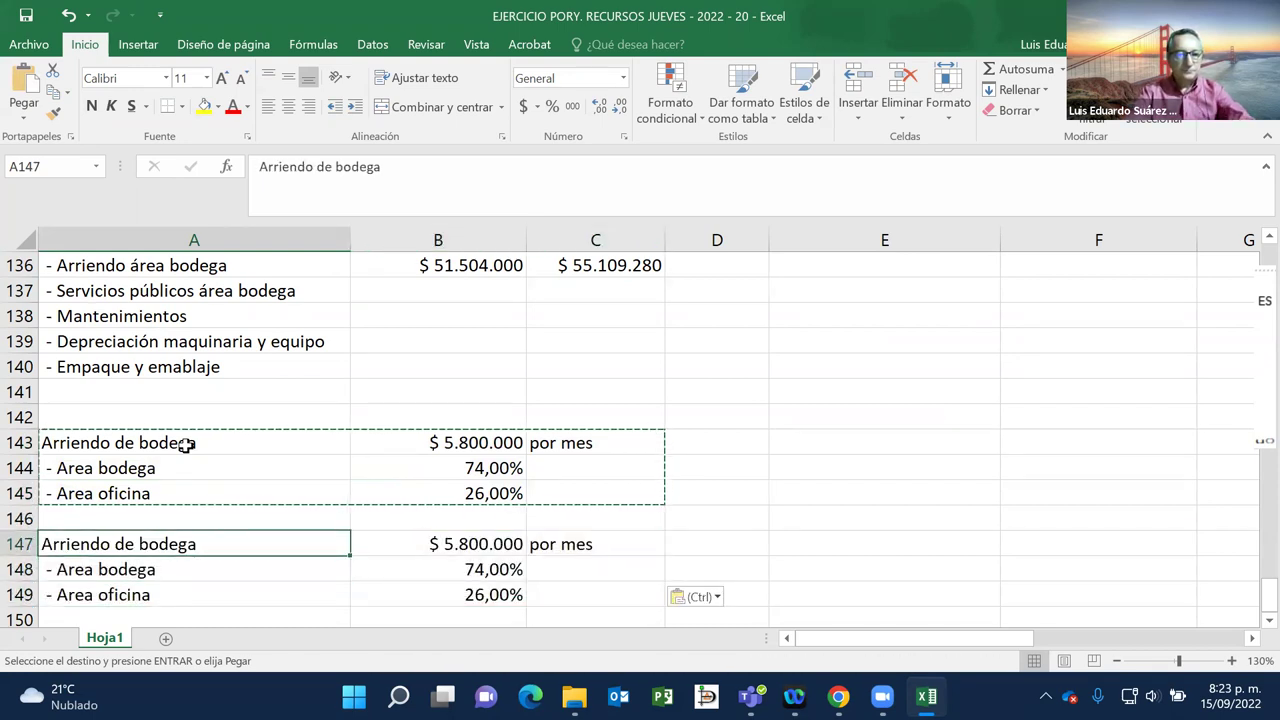
Step: Replace the copied block's heading in A147 with "Servicios públicos"
key(Escape)
text(Ser)
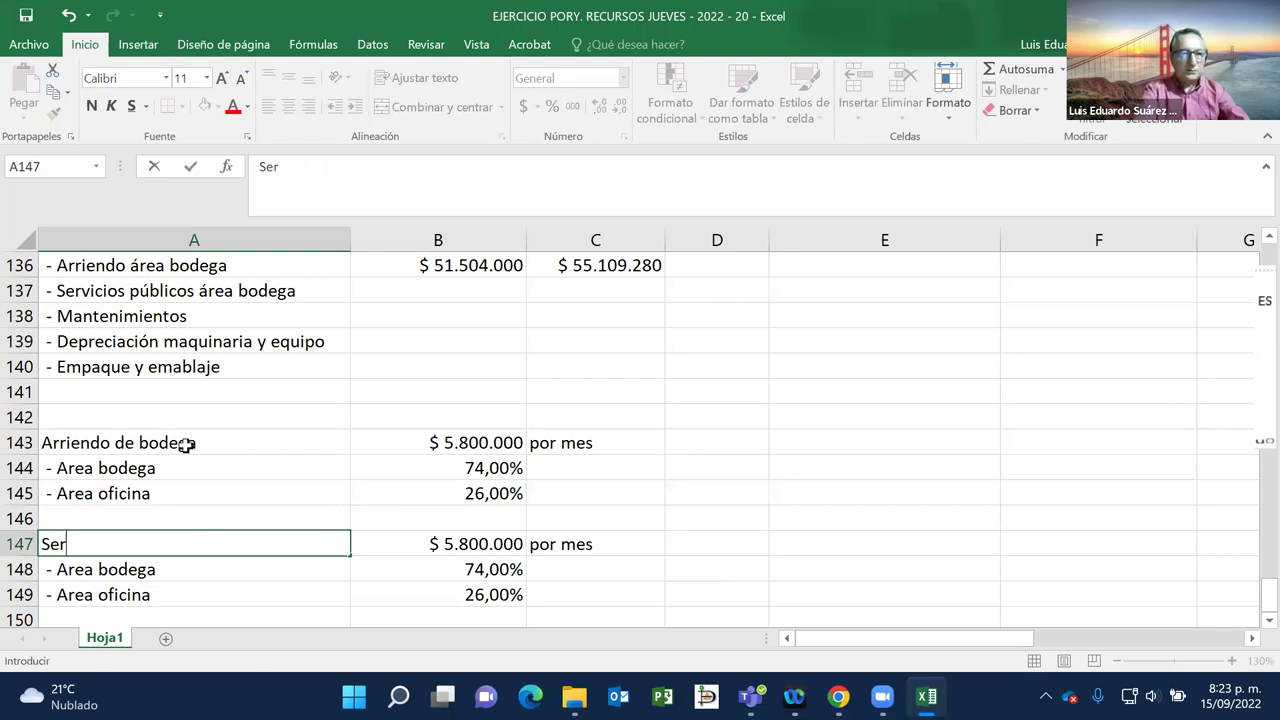
text(vicios )
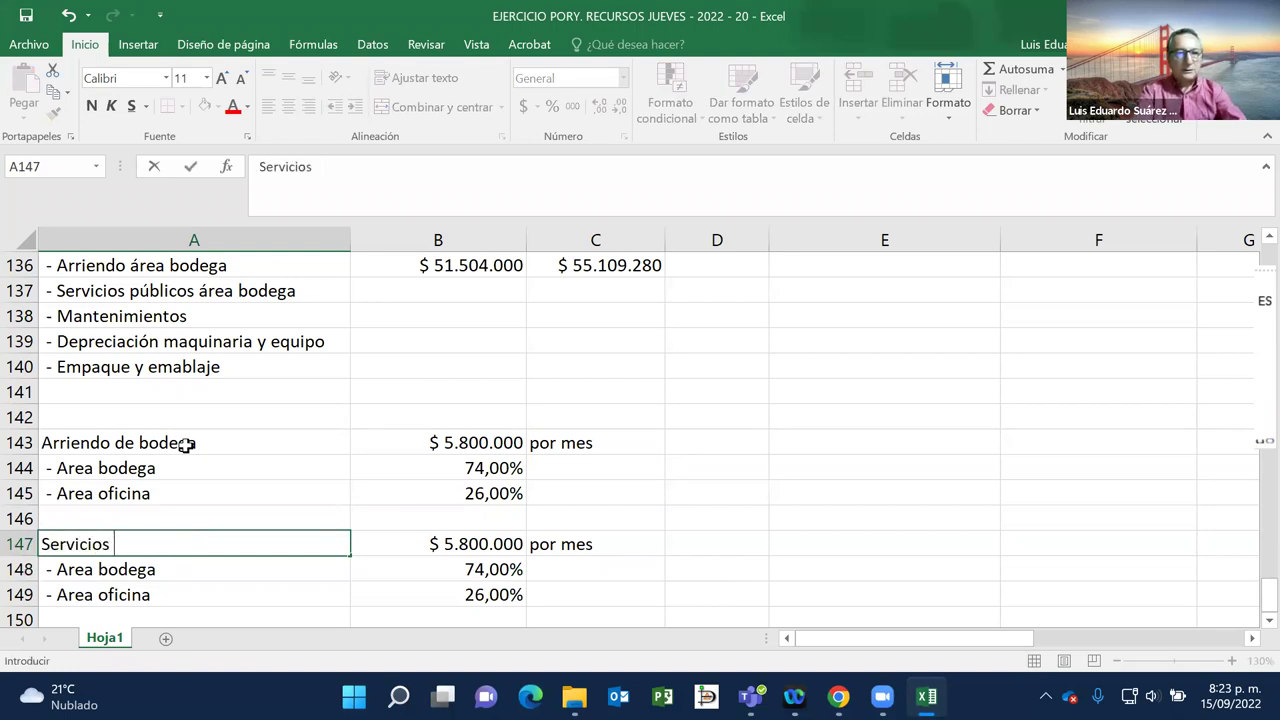
text(púb)
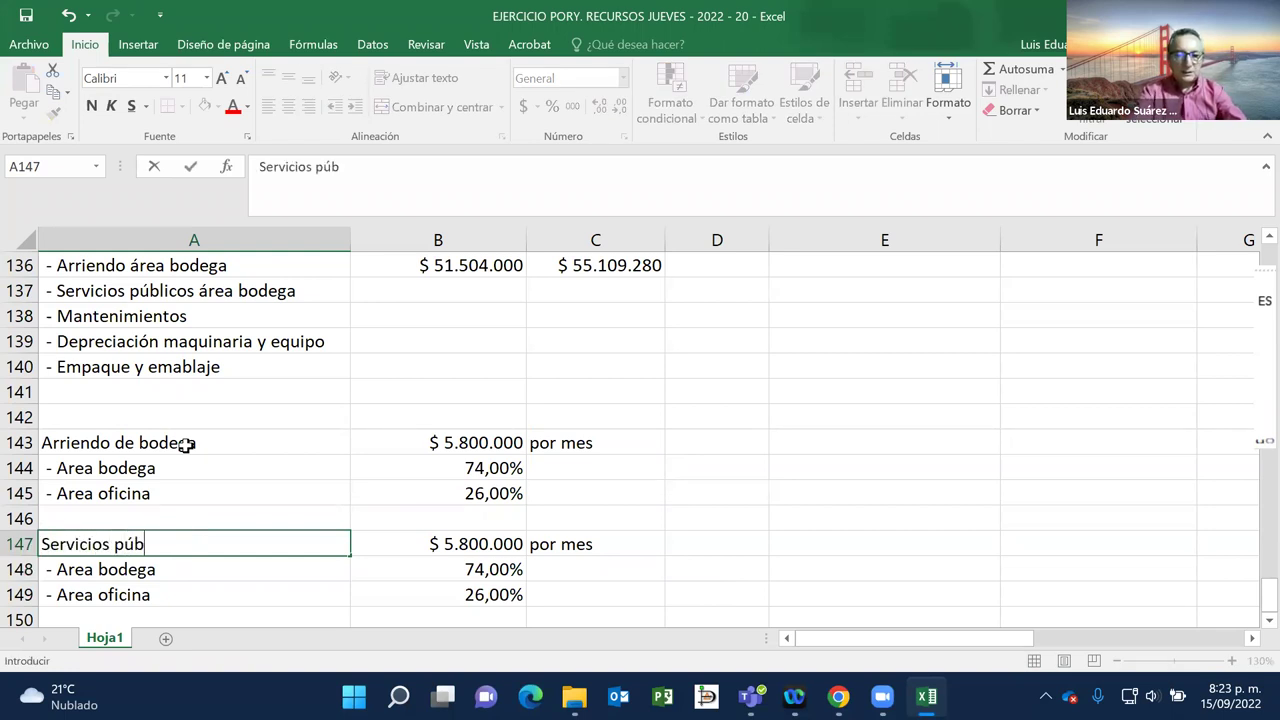
text(licos)
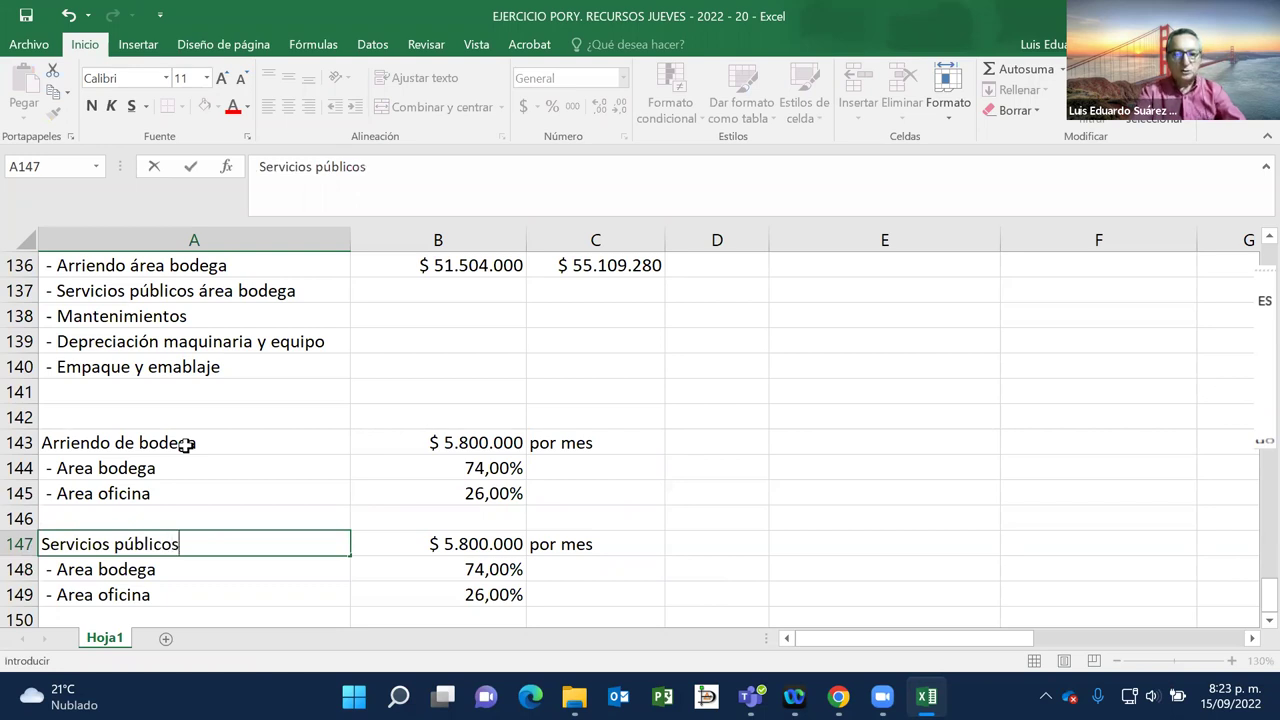
key(Return)
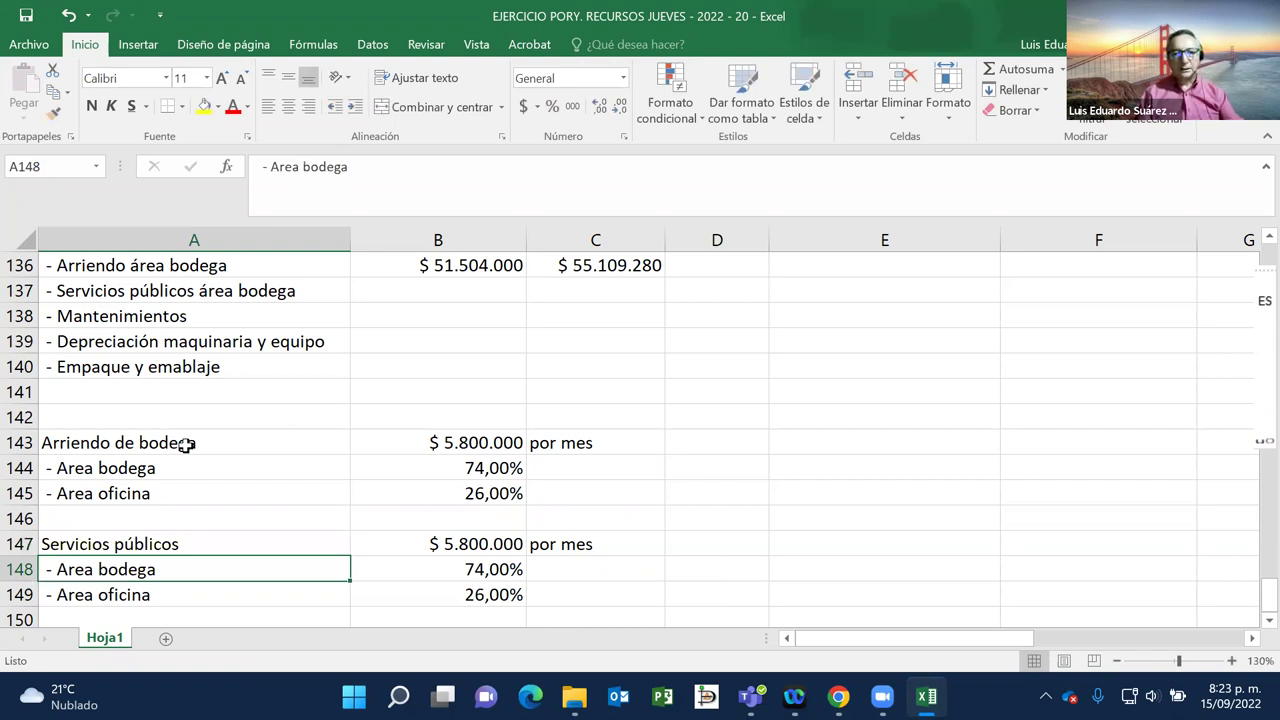
scroll(186, 445, down, 2)
click(186, 445)
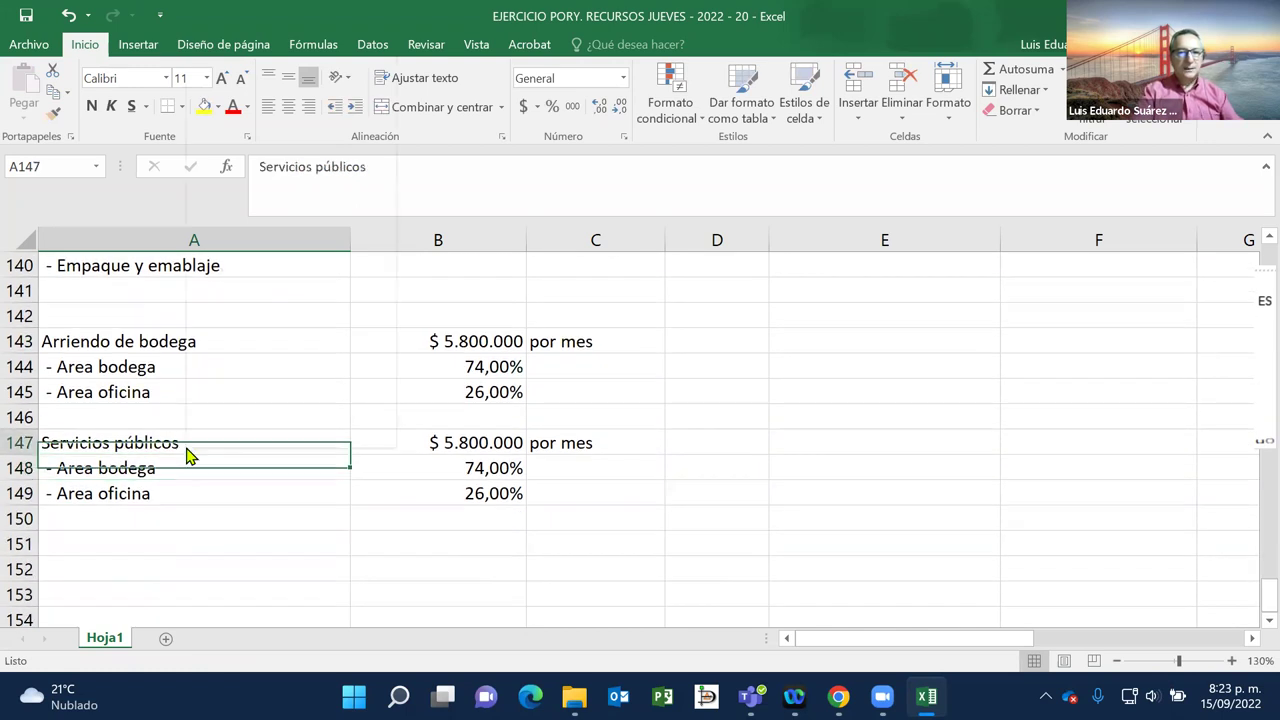
Step: Set the monthly Servicios públicos amount in B147 to $ 2.400.000
right_click(186, 445)
key(Escape)
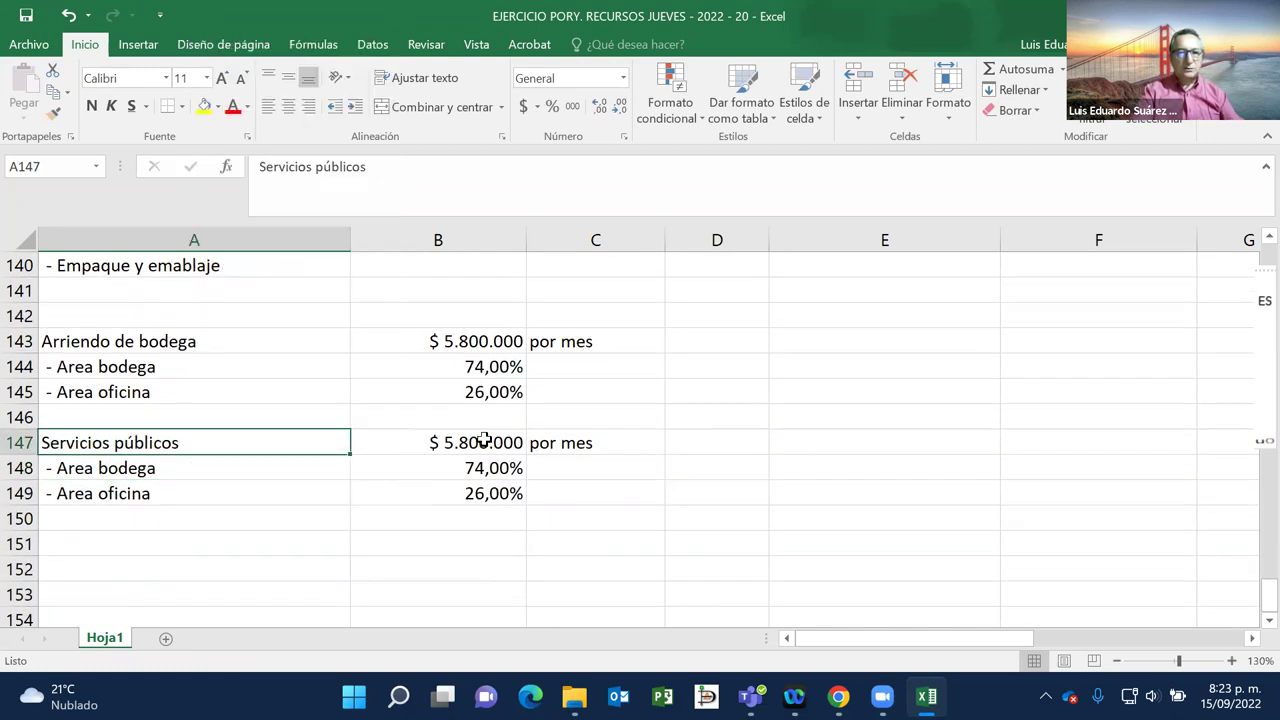
right_click(484, 441)
key(Escape)
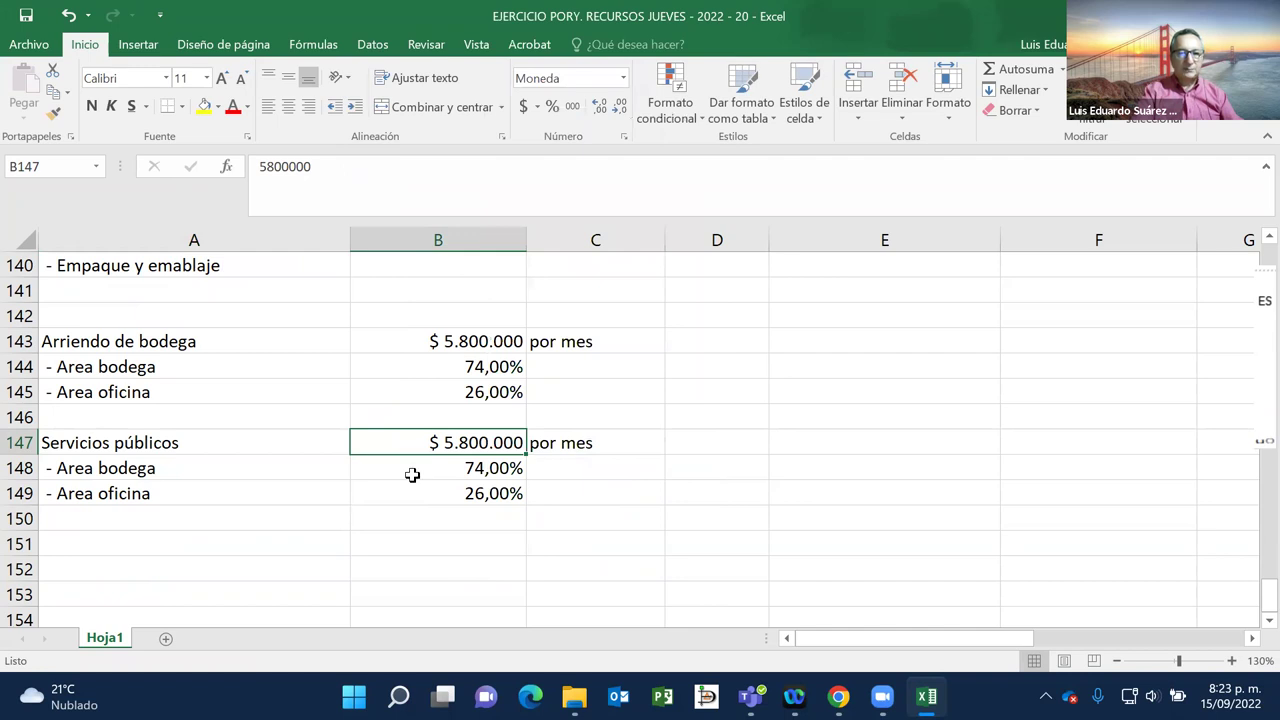
text(2)
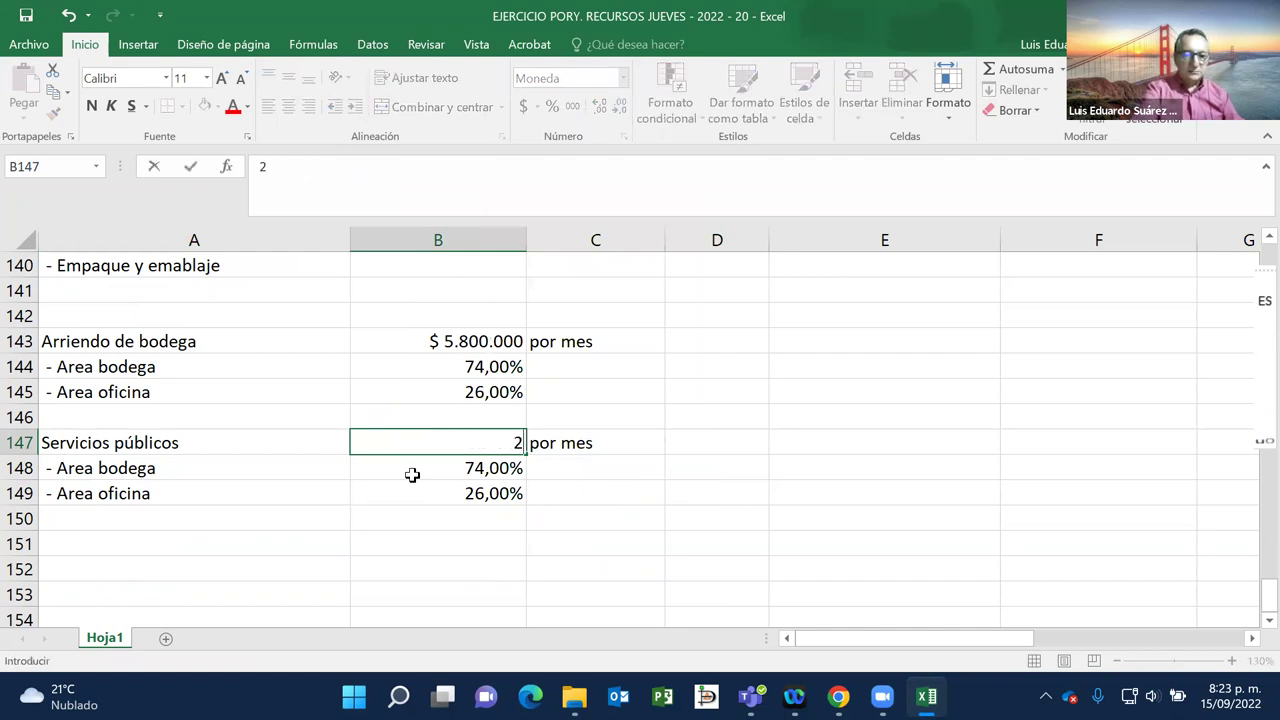
text(.40)
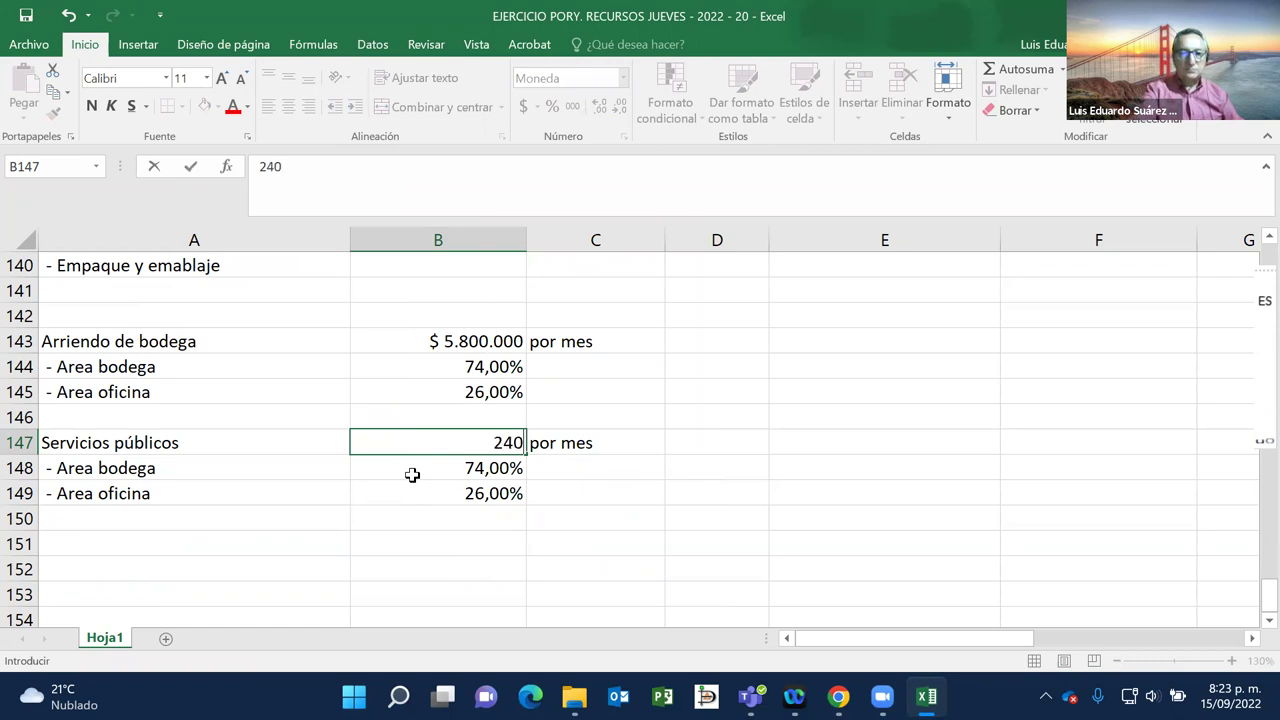
text(0.0000)
key(Return)
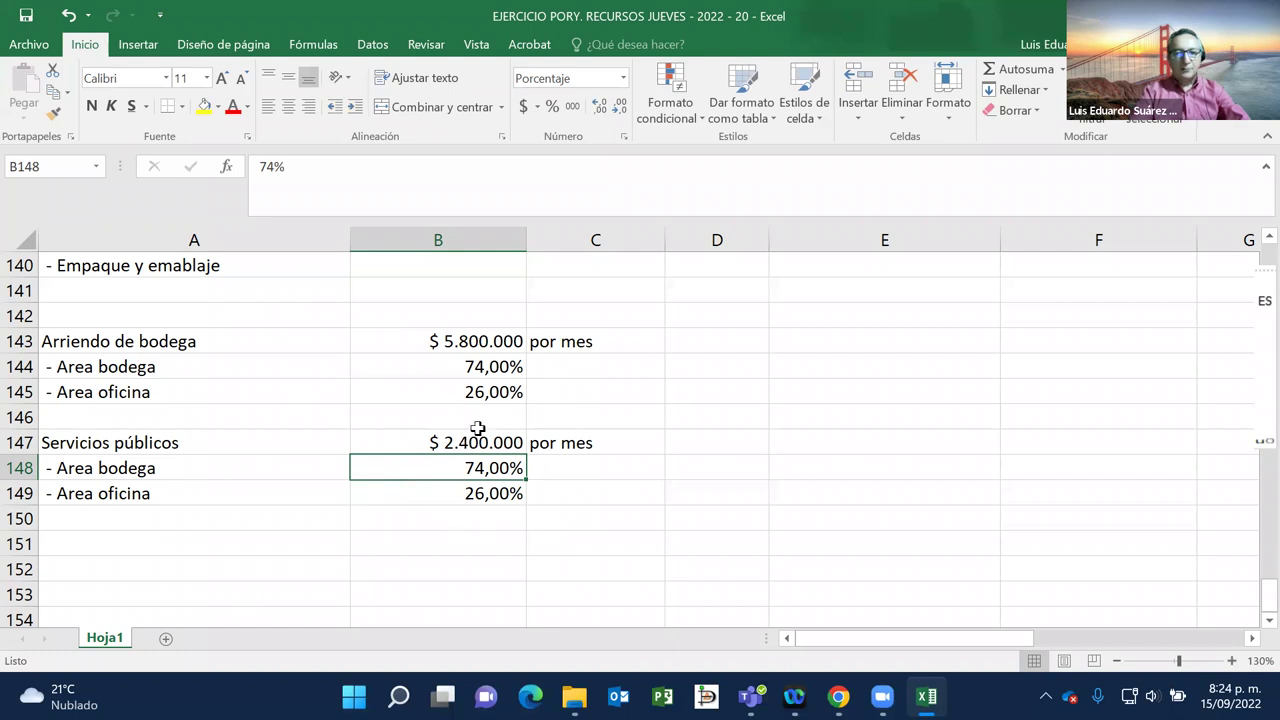
Step: Link the Servicios públicos Area bodega percentage in B148 to the rent allocation with =B144
click(502, 496)
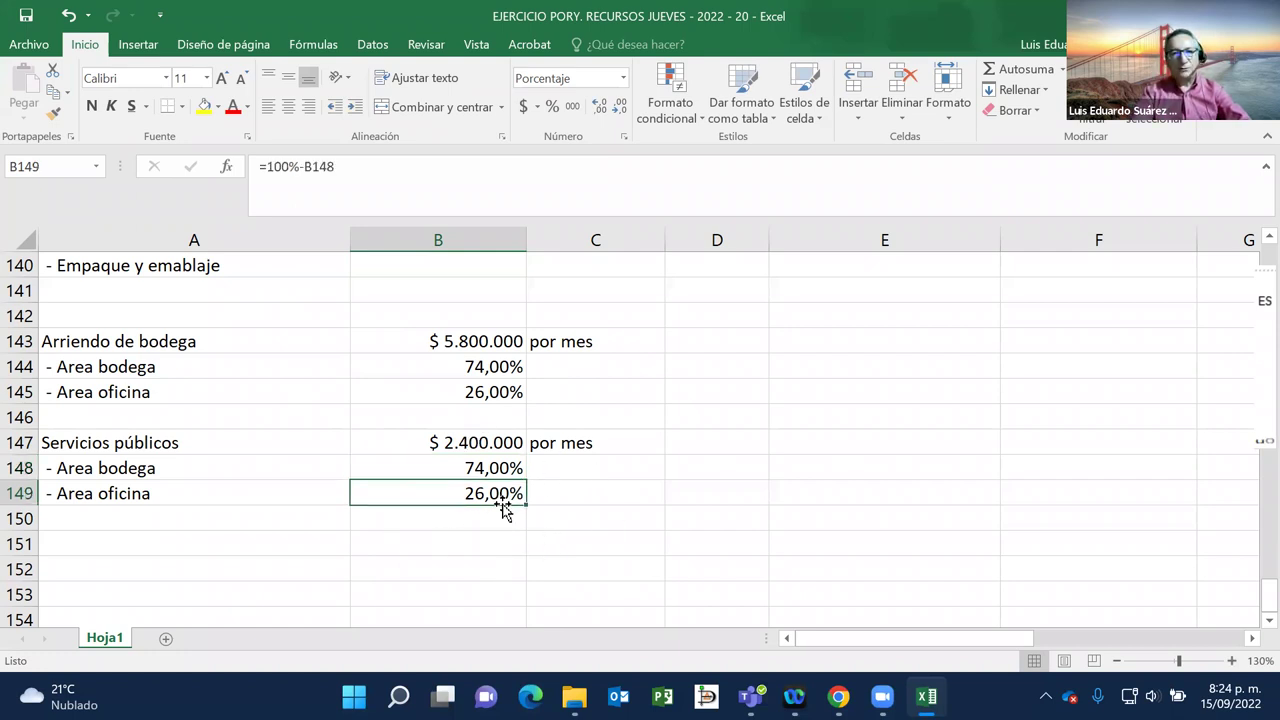
click(492, 470)
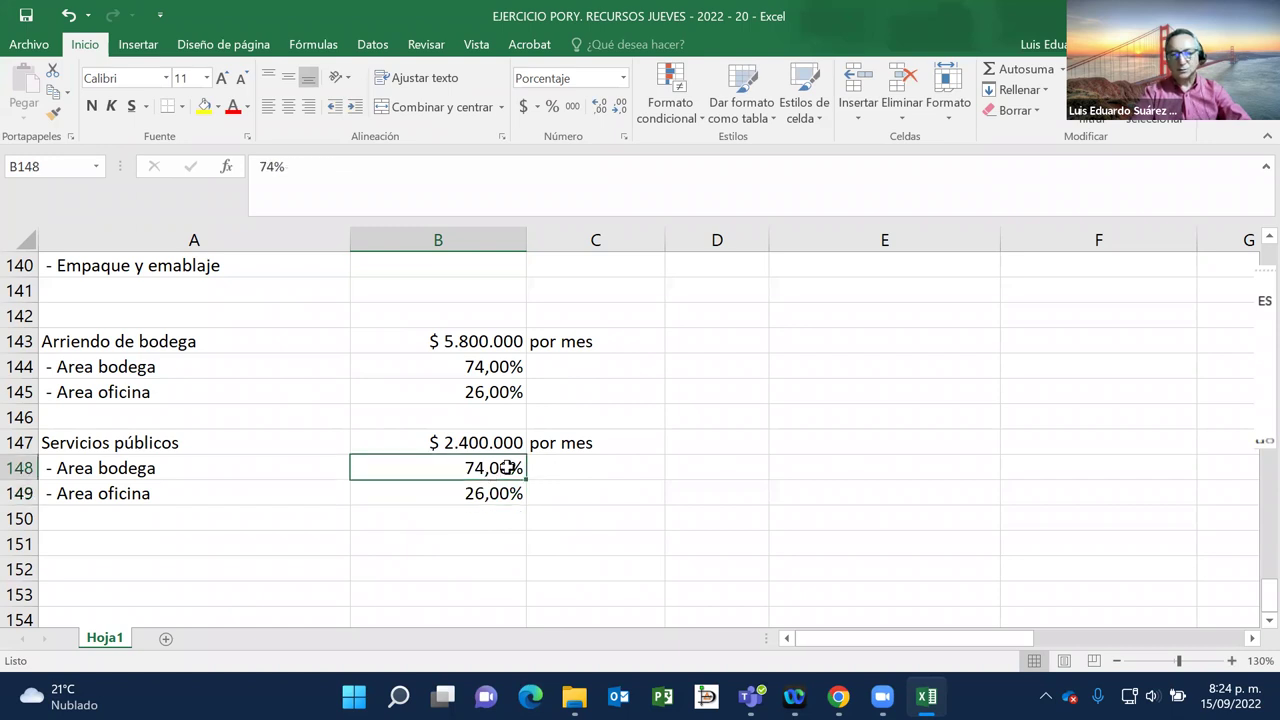
click(474, 369)
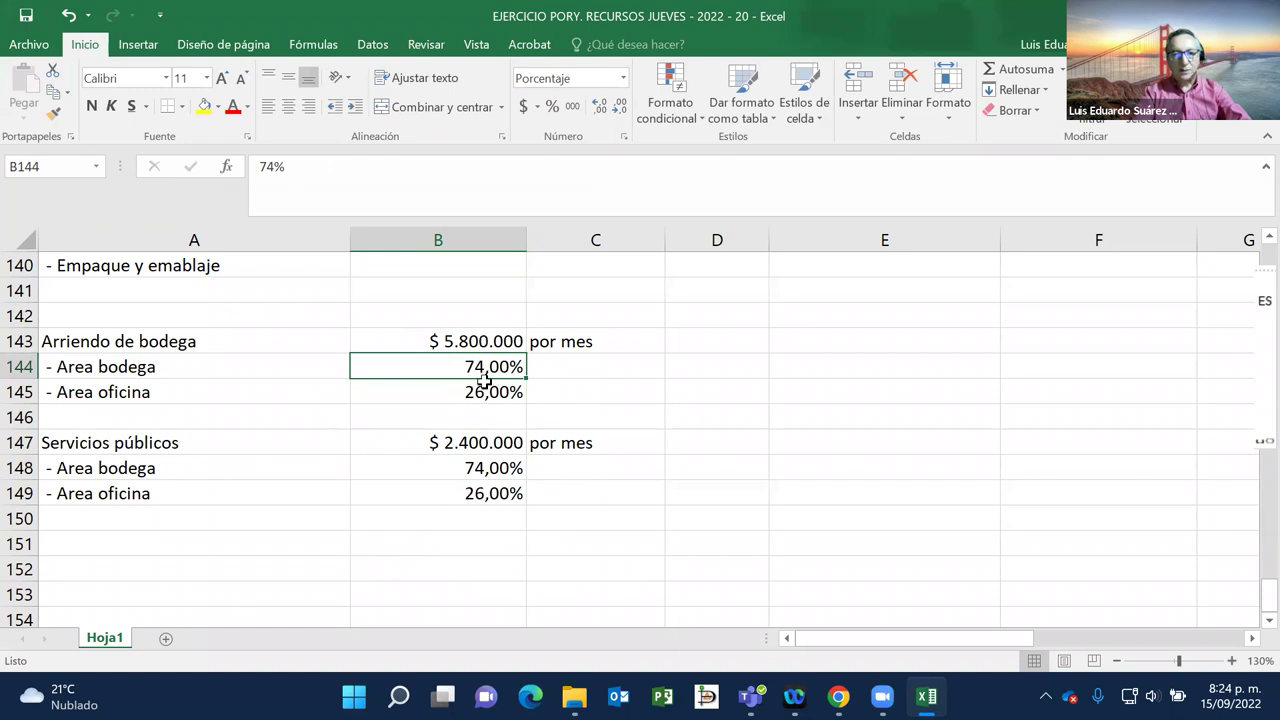
click(465, 470)
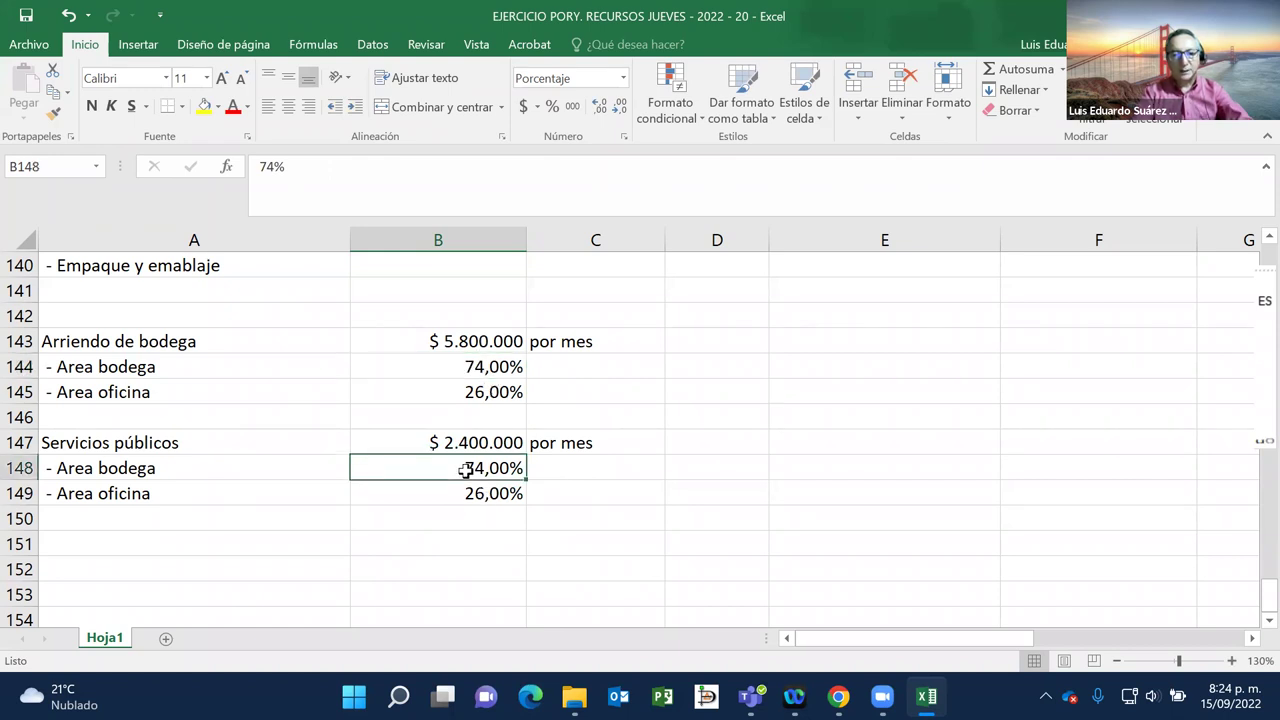
double_click(465, 470)
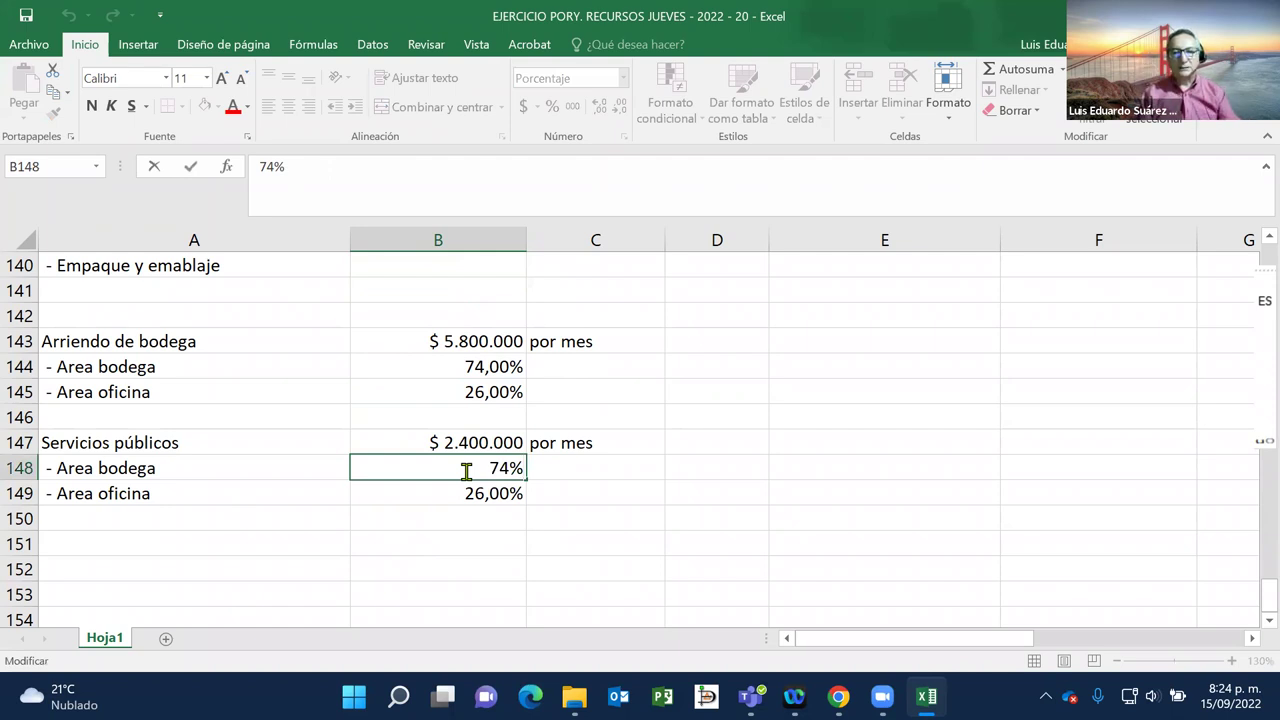
key(Return)
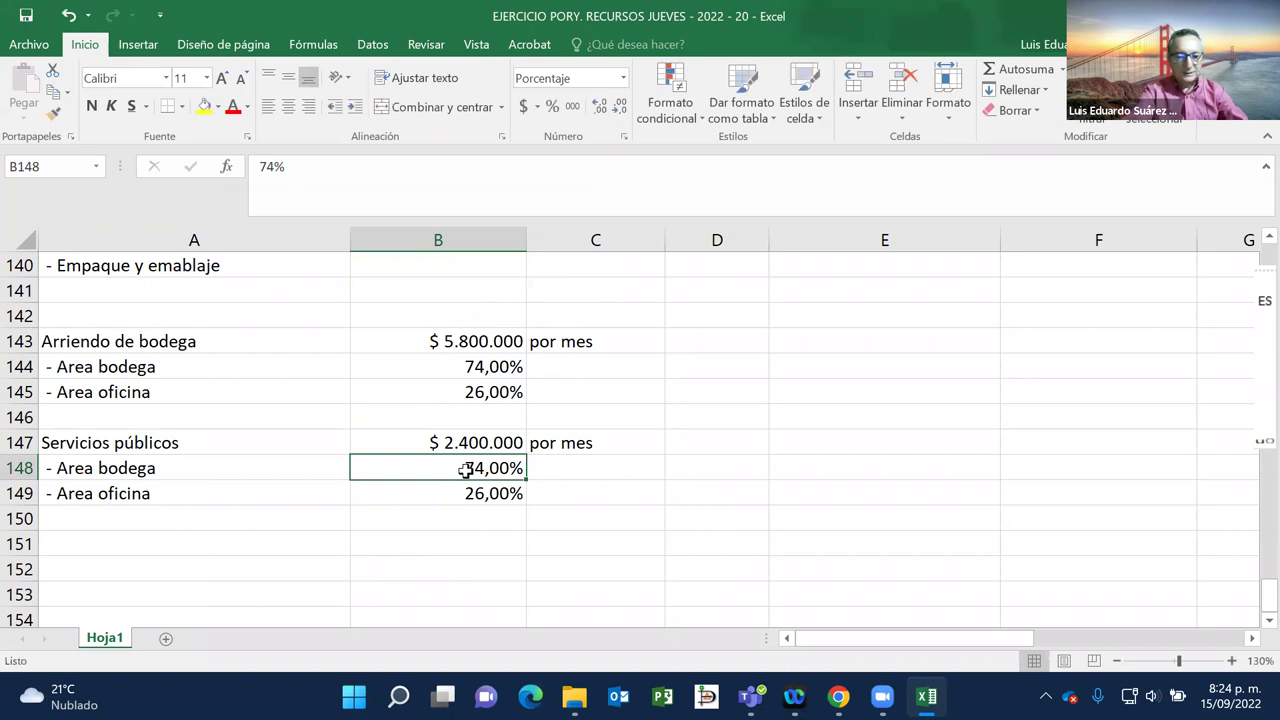
text(=)
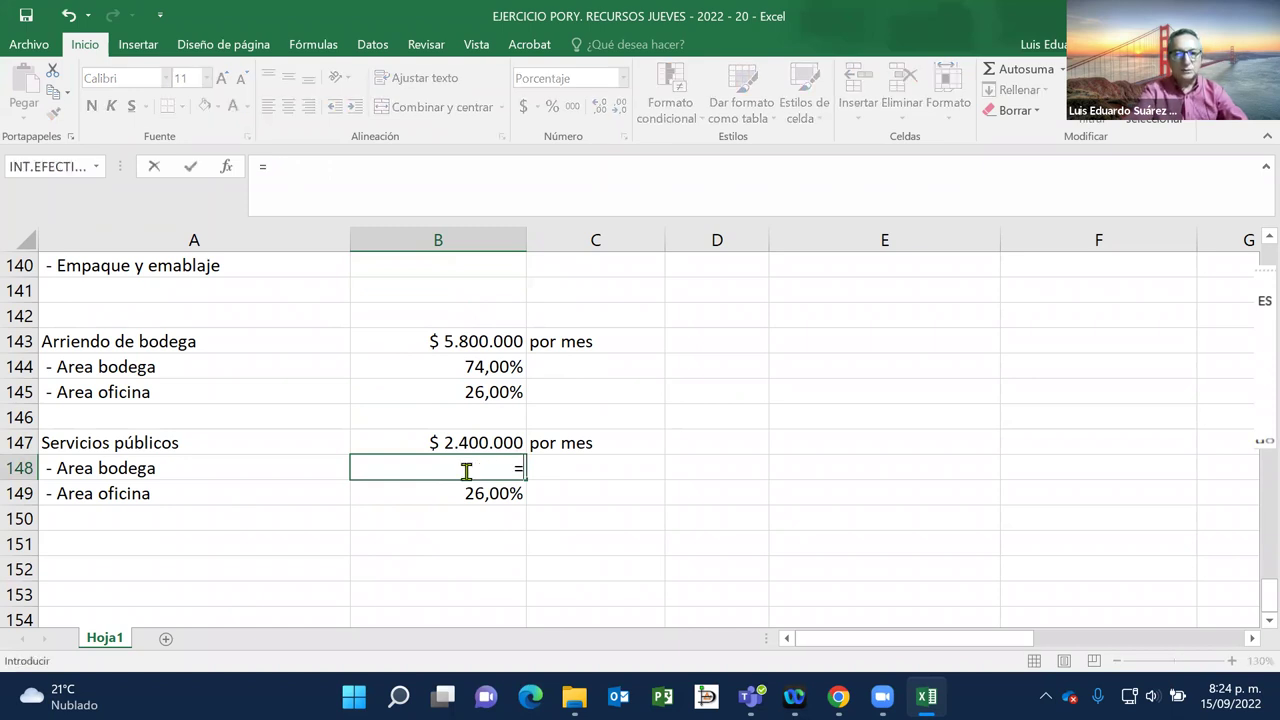
click(474, 370)
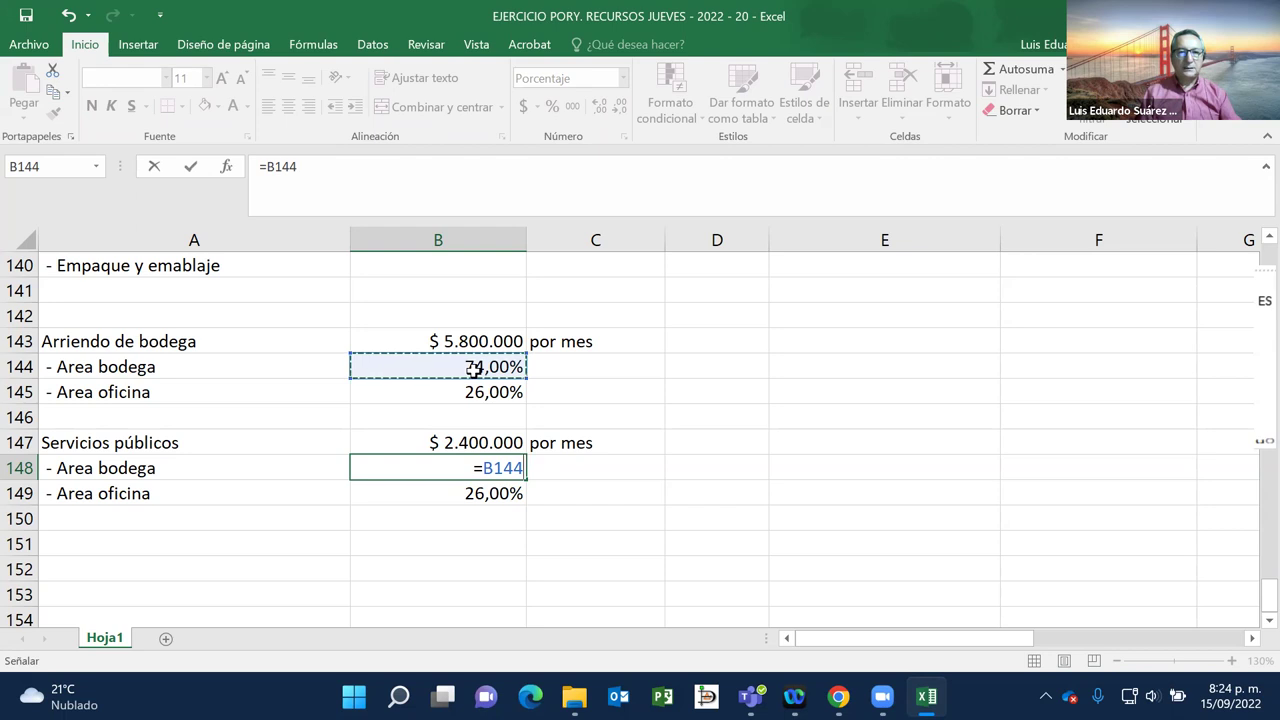
key(Return)
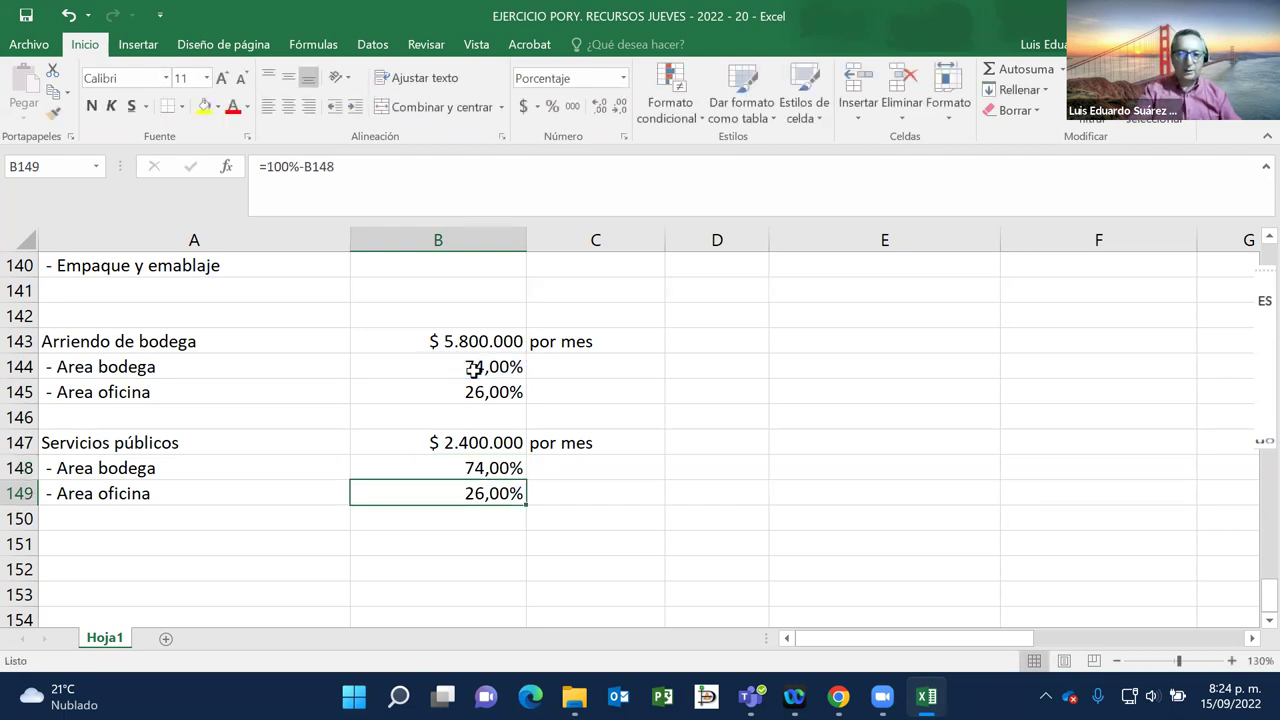
Step: Calculate the Año 1 Servicios públicos área bodega cost in B137 with =B147*B148*12
scroll(473, 368, up, 2)
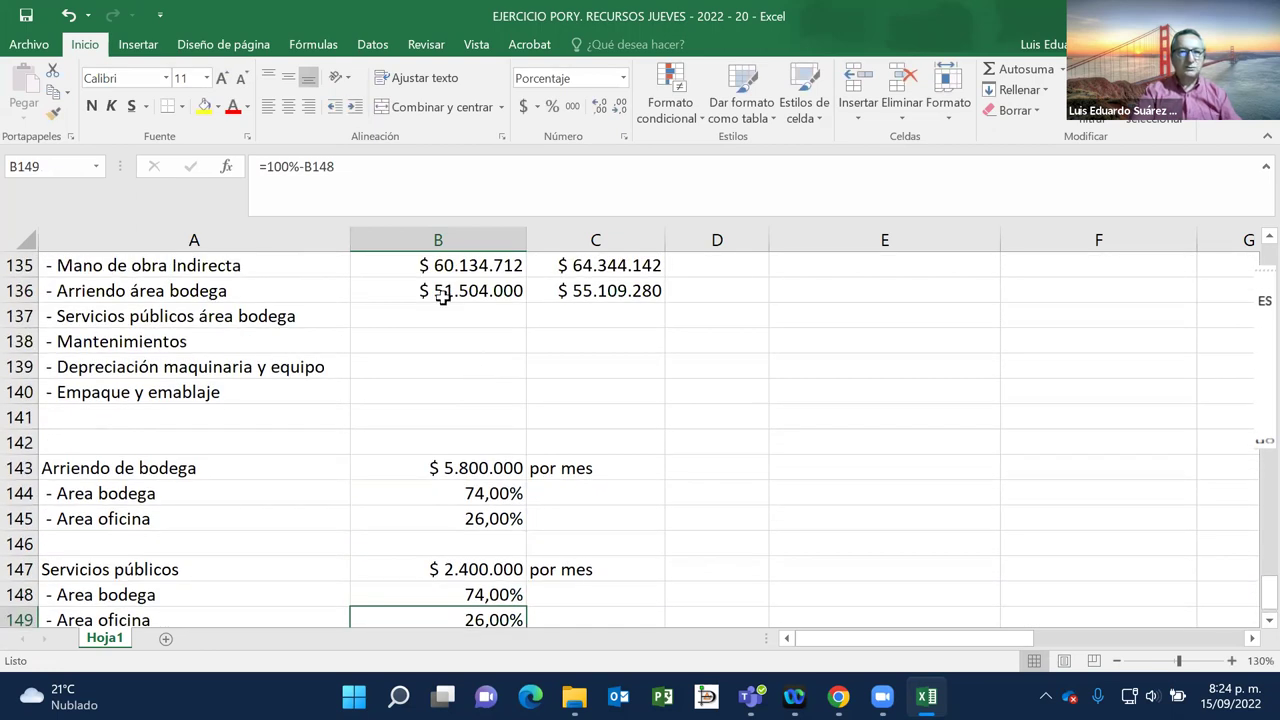
right_click(443, 314)
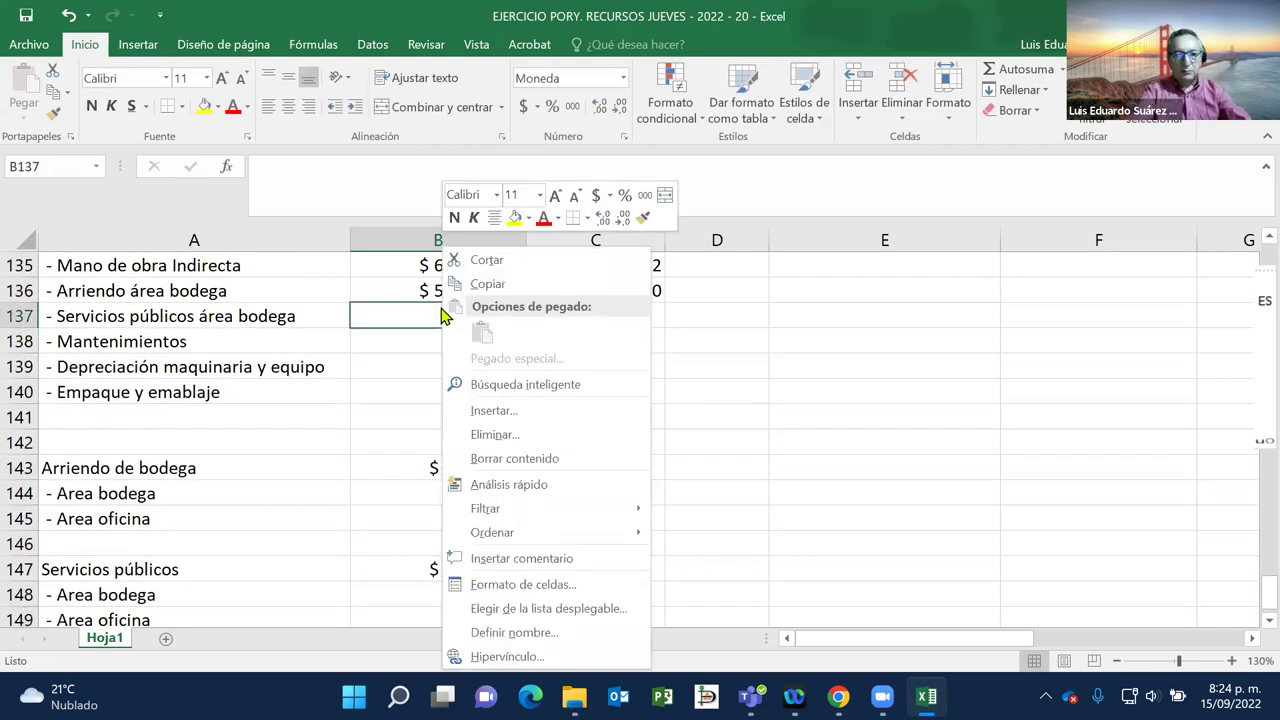
key(Escape)
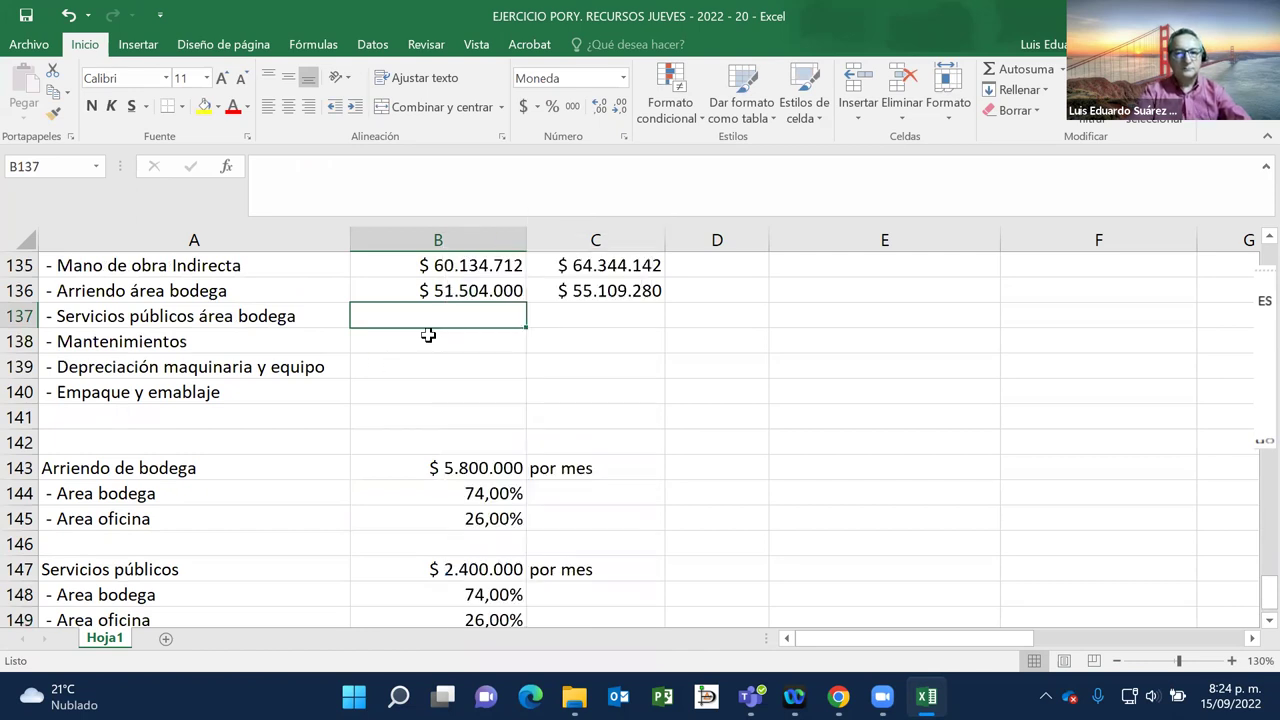
text(=)
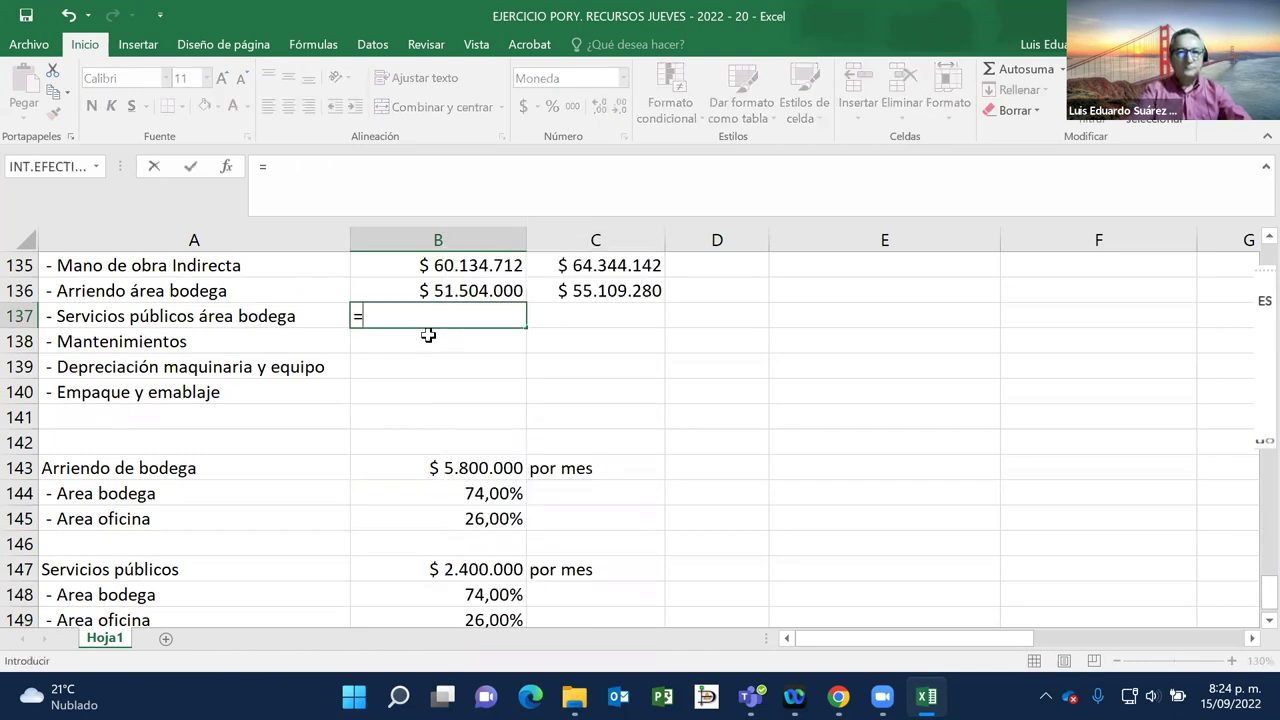
click(487, 563)
text(*)
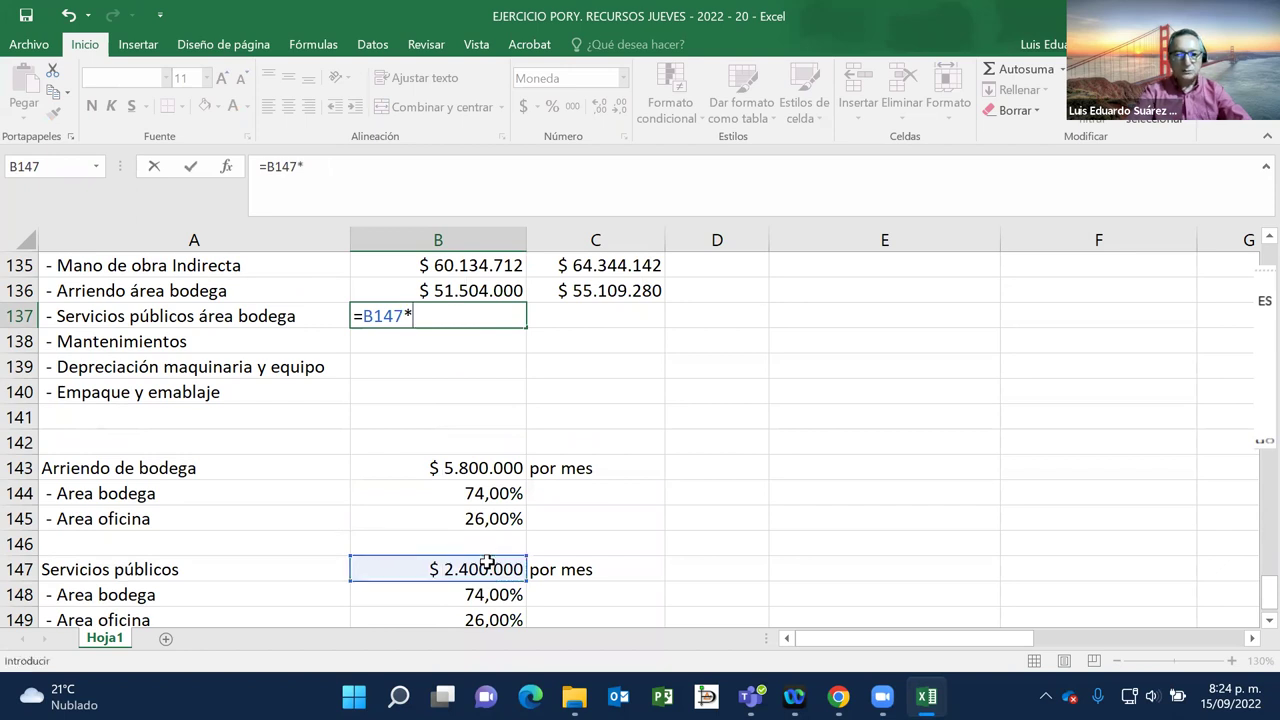
scroll(487, 563, down, 2)
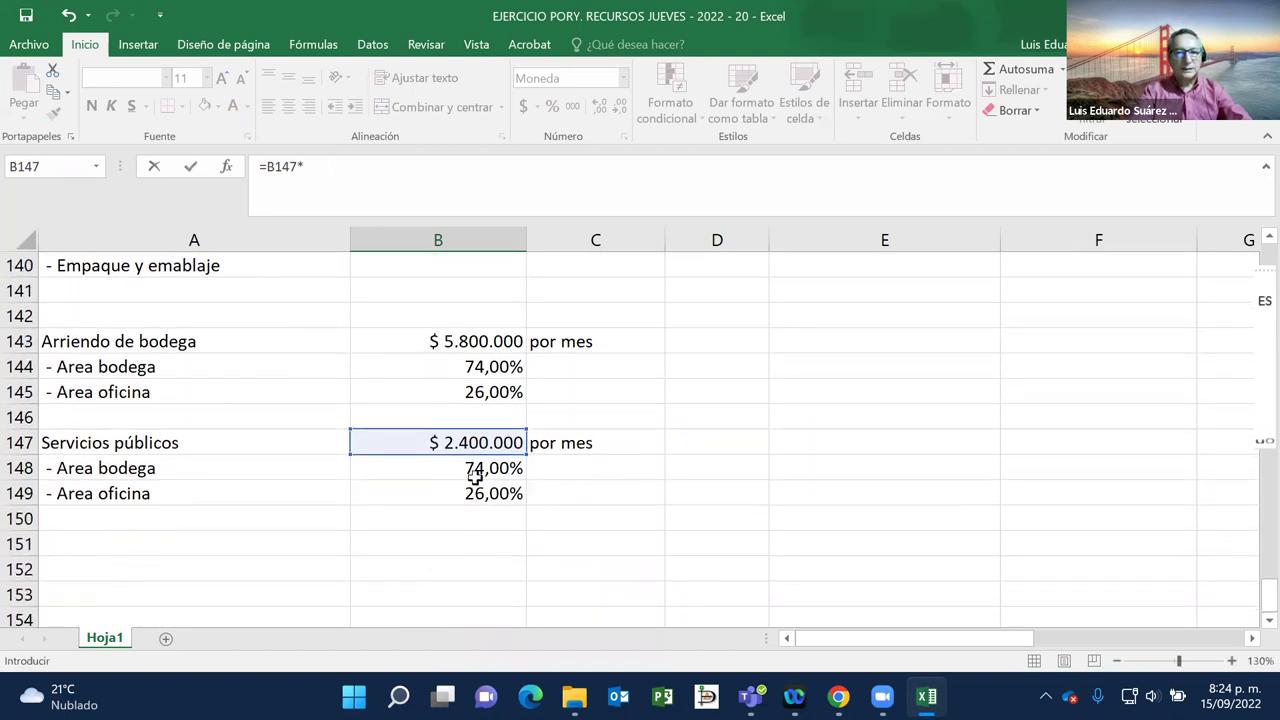
click(474, 470)
text(*12)
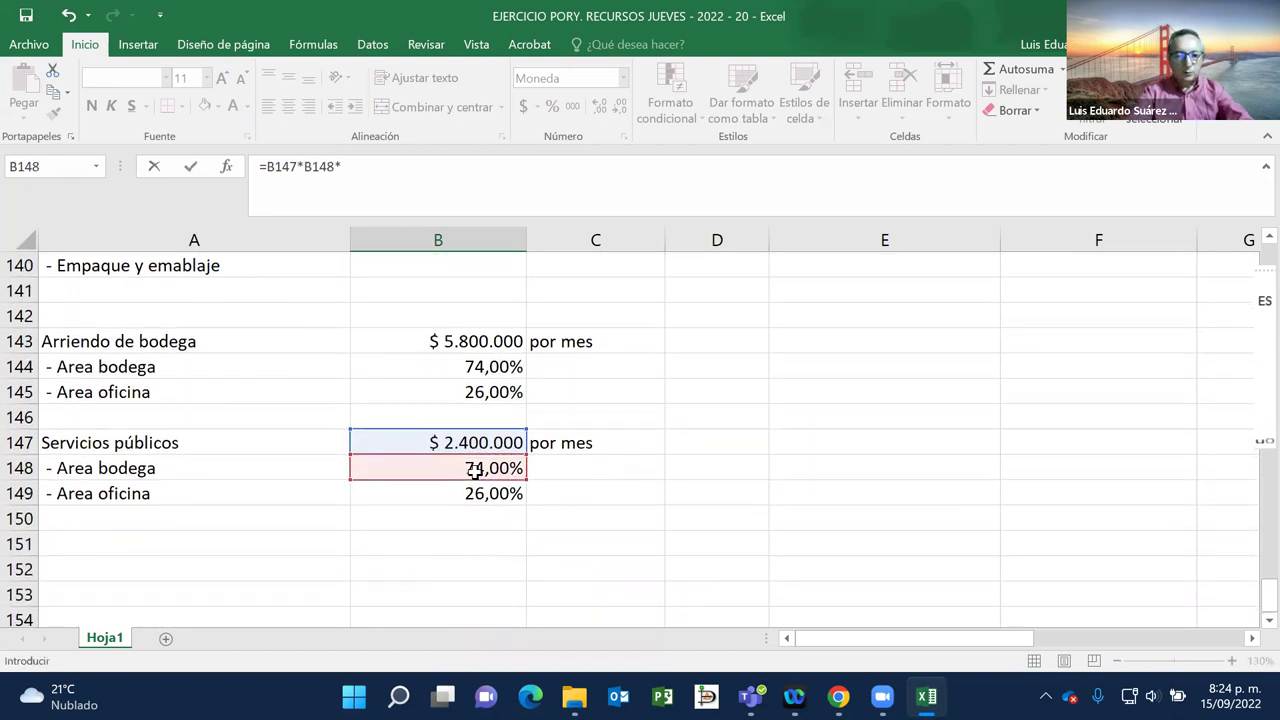
key(Return)
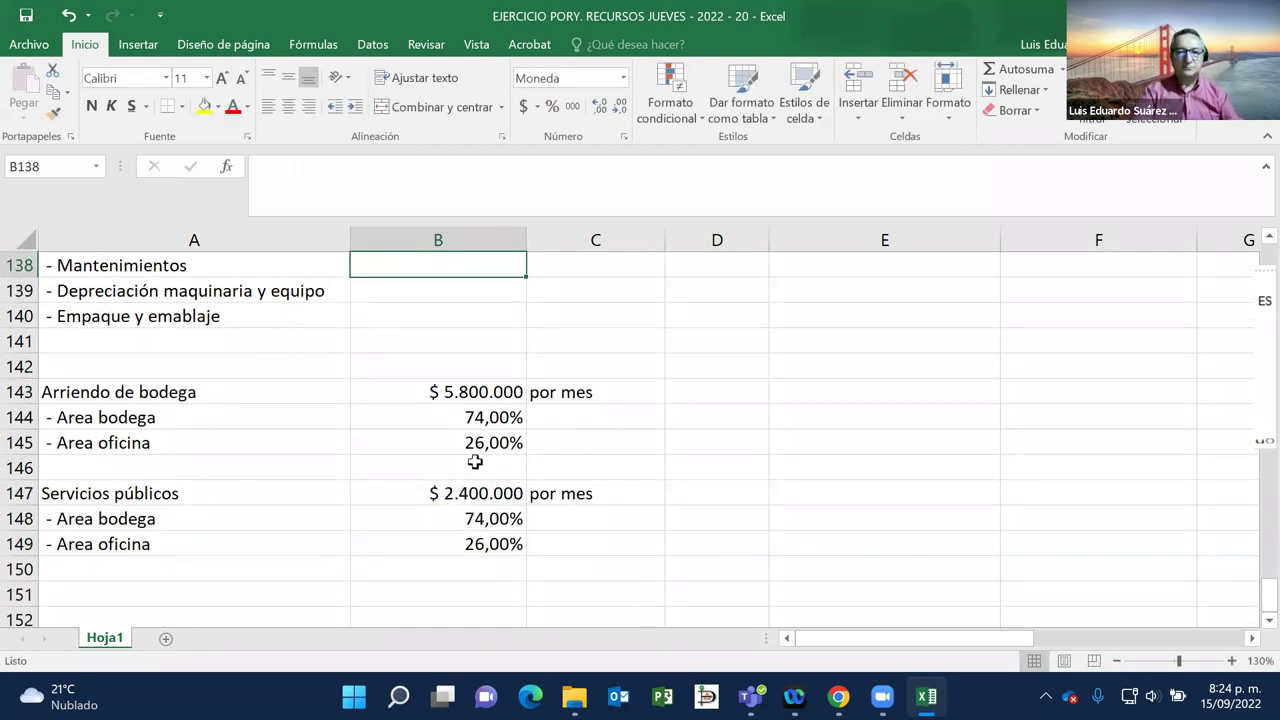
Step: Calculate the Año 2 Servicios públicos área bodega cost in C137 with =B137+B137*E40, applying the projected inflation rate
scroll(475, 462, up, 1)
scroll(475, 462, up, 1)
right_click(474, 462)
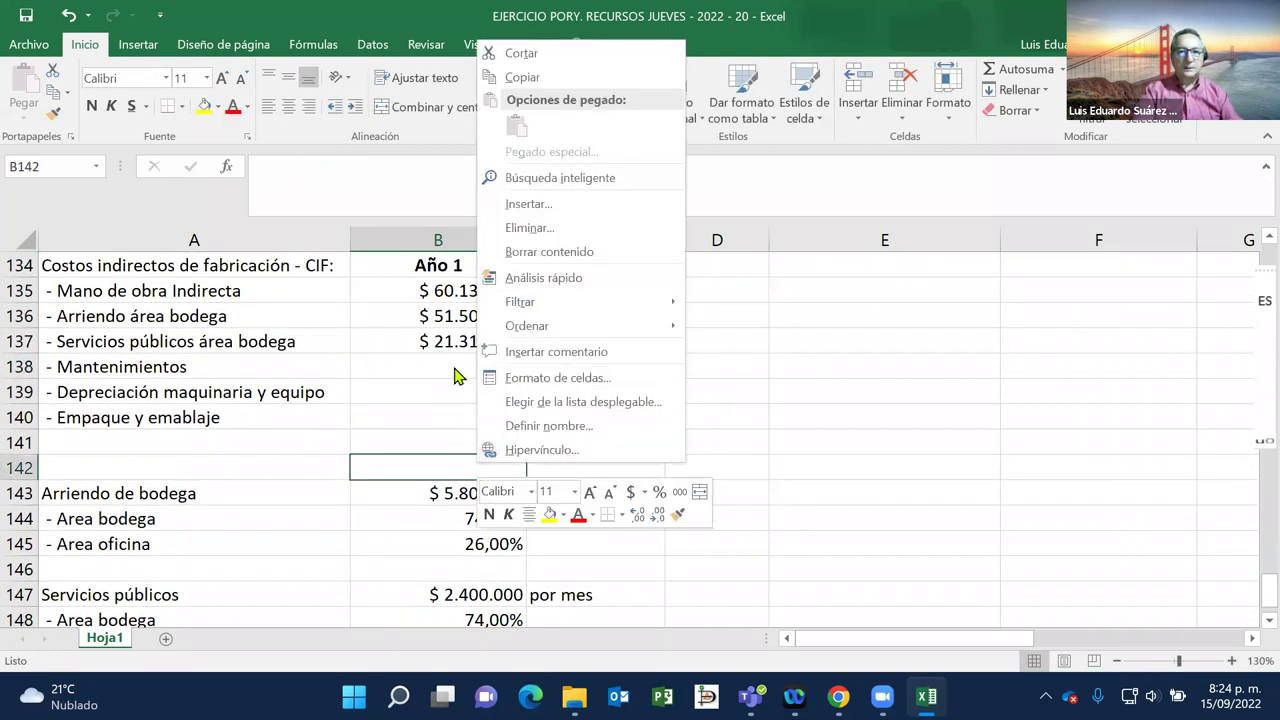
key(Escape)
click(600, 344)
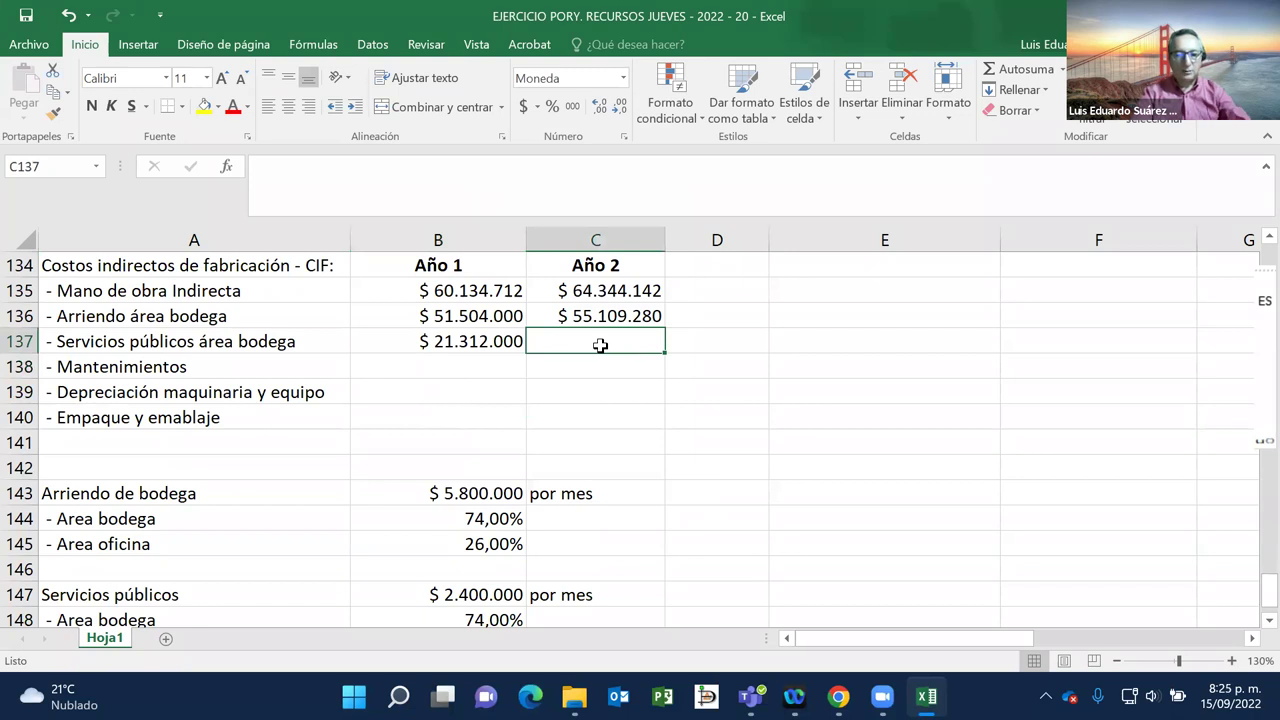
text(=)
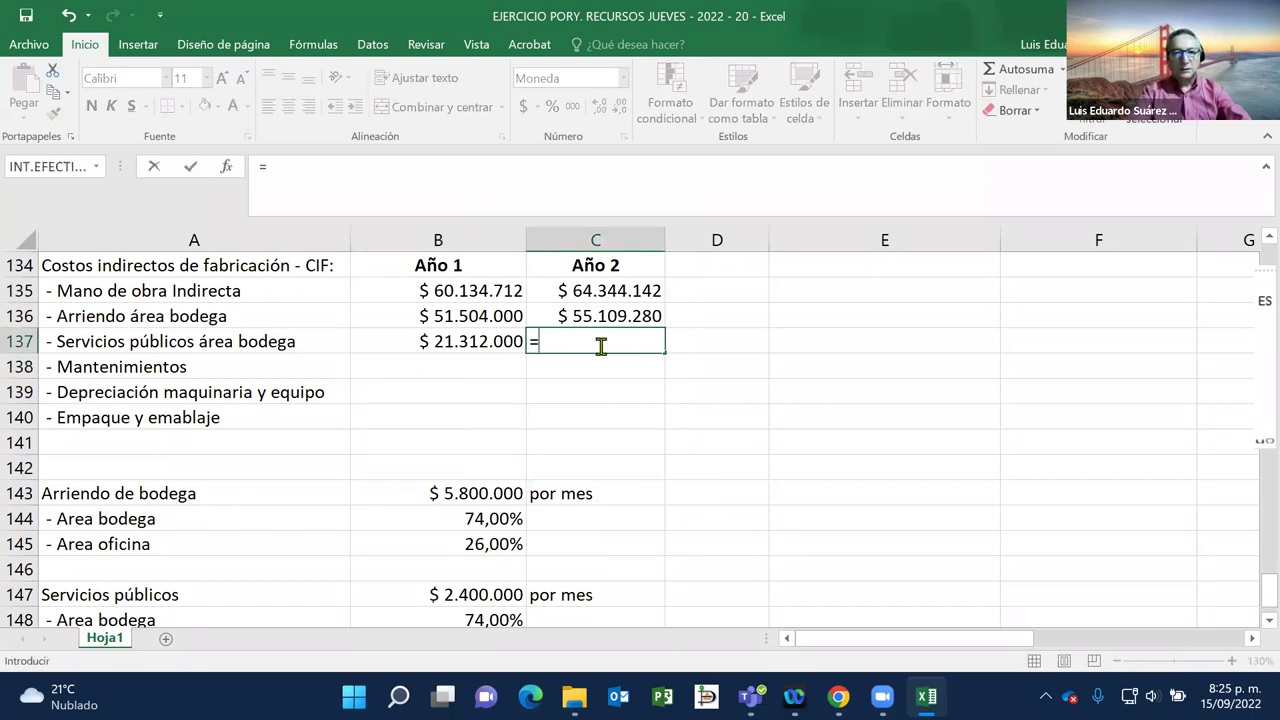
key(Left)
text(+)
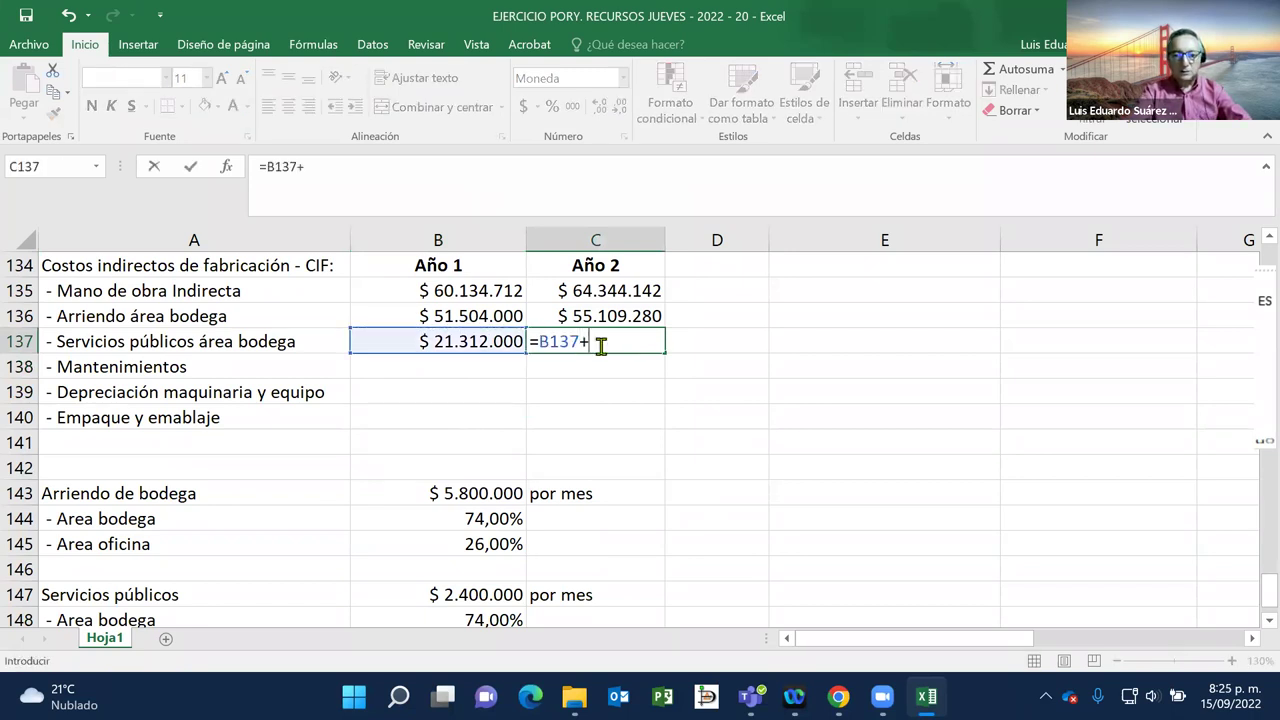
key(Left)
text(*e40)
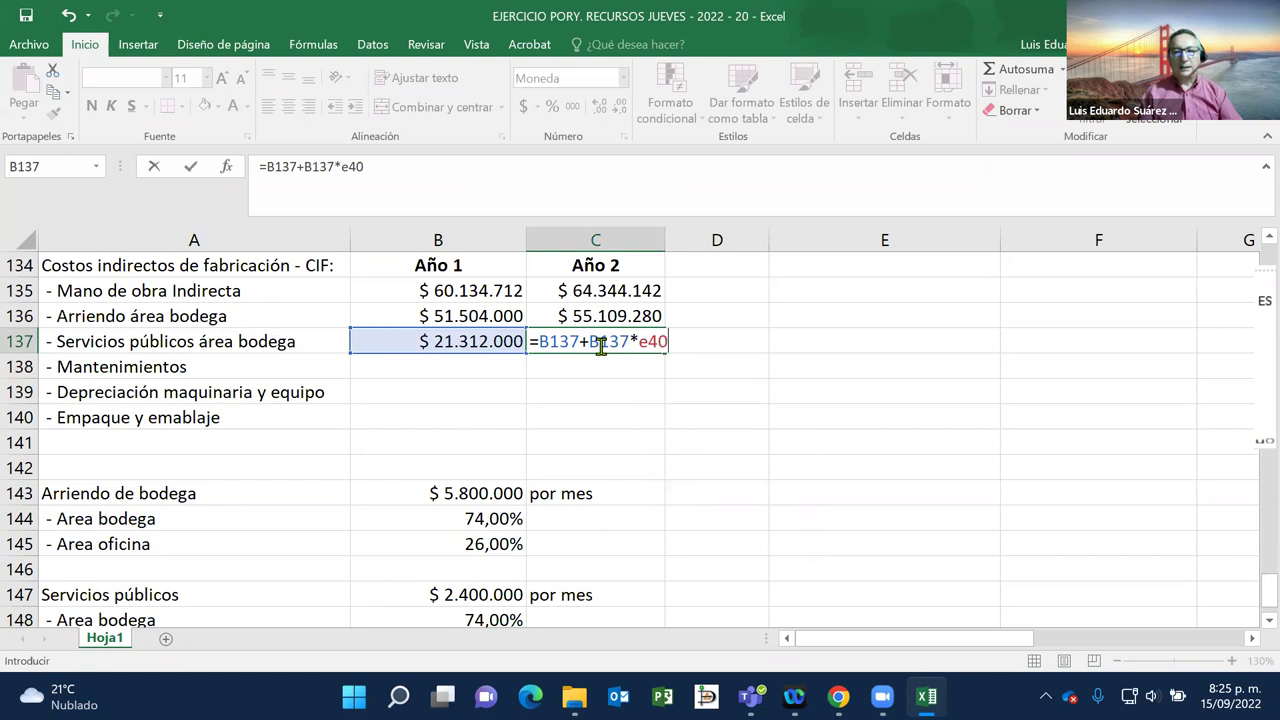
key(Return)
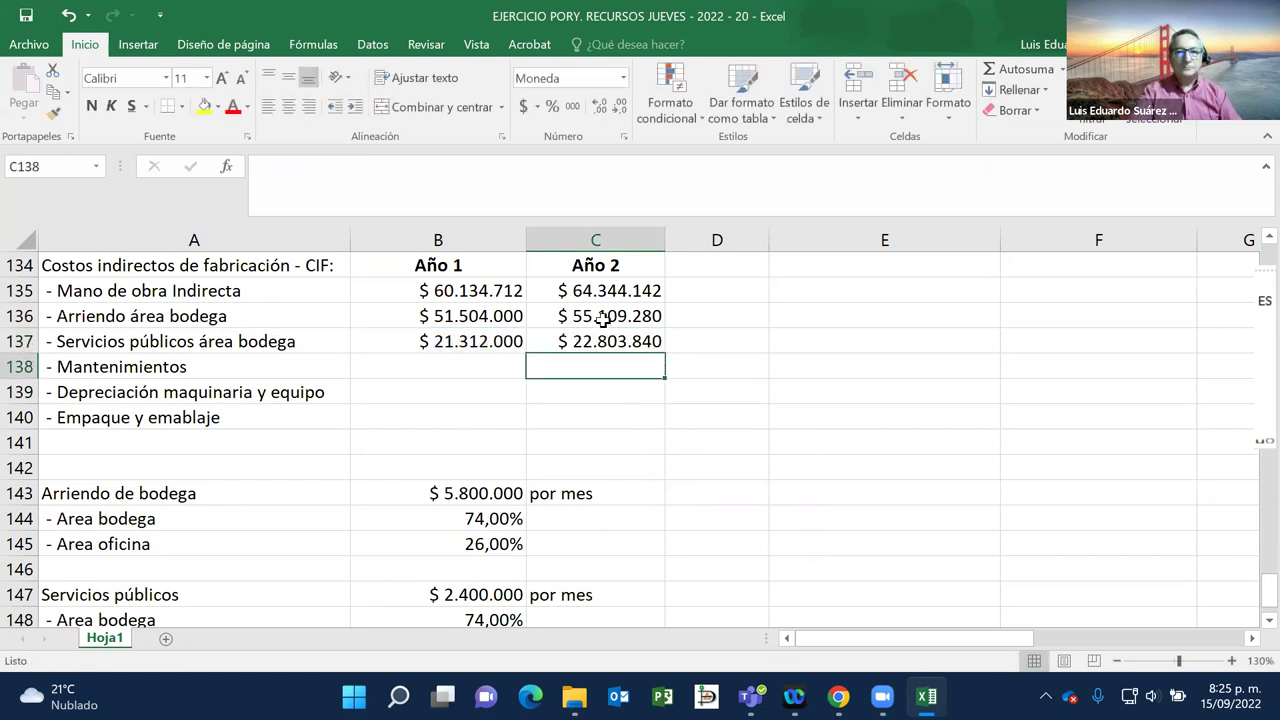
click(603, 316)
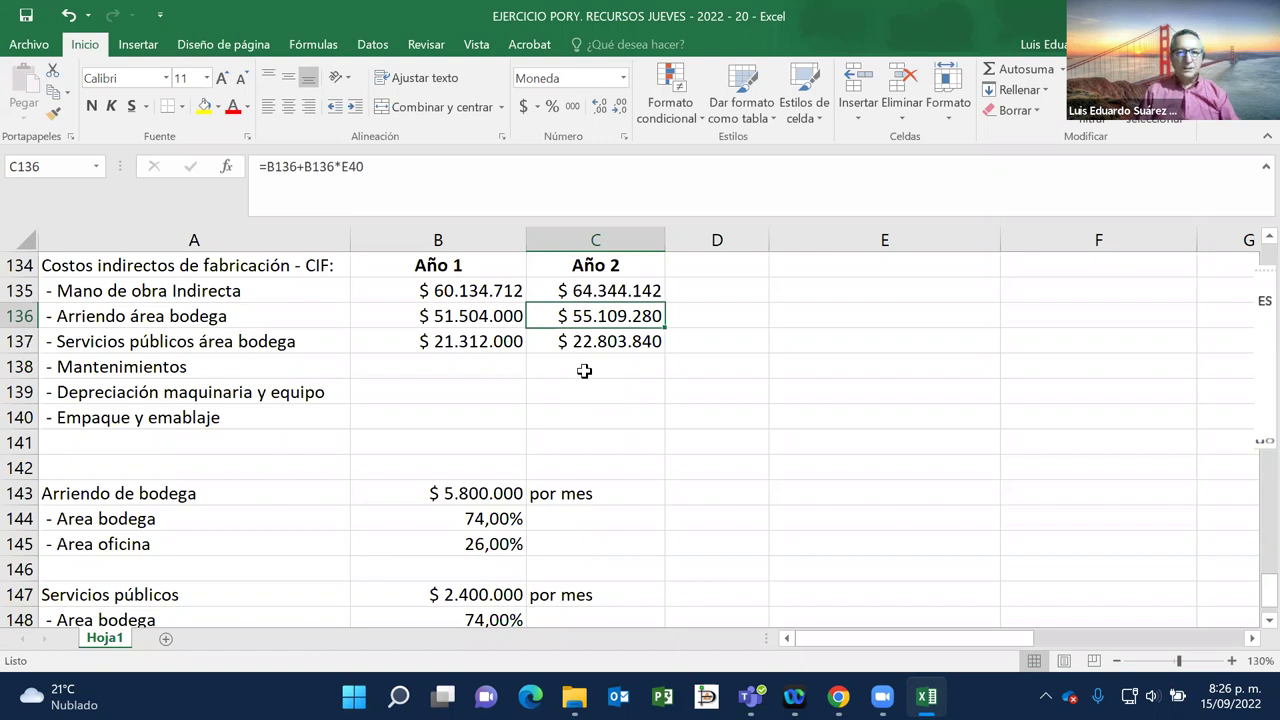
Step: Enter the maintenance amount 880000 in D138, beside the Mantenimientos row
click(481, 364)
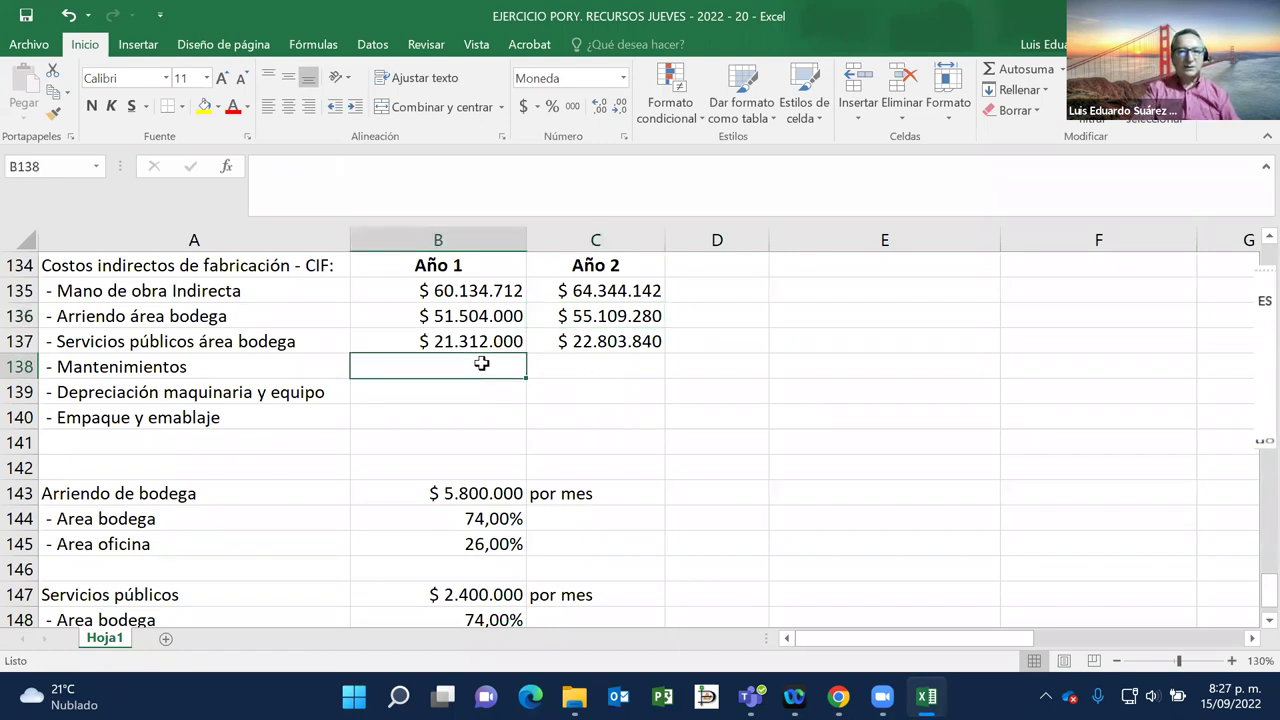
click(741, 366)
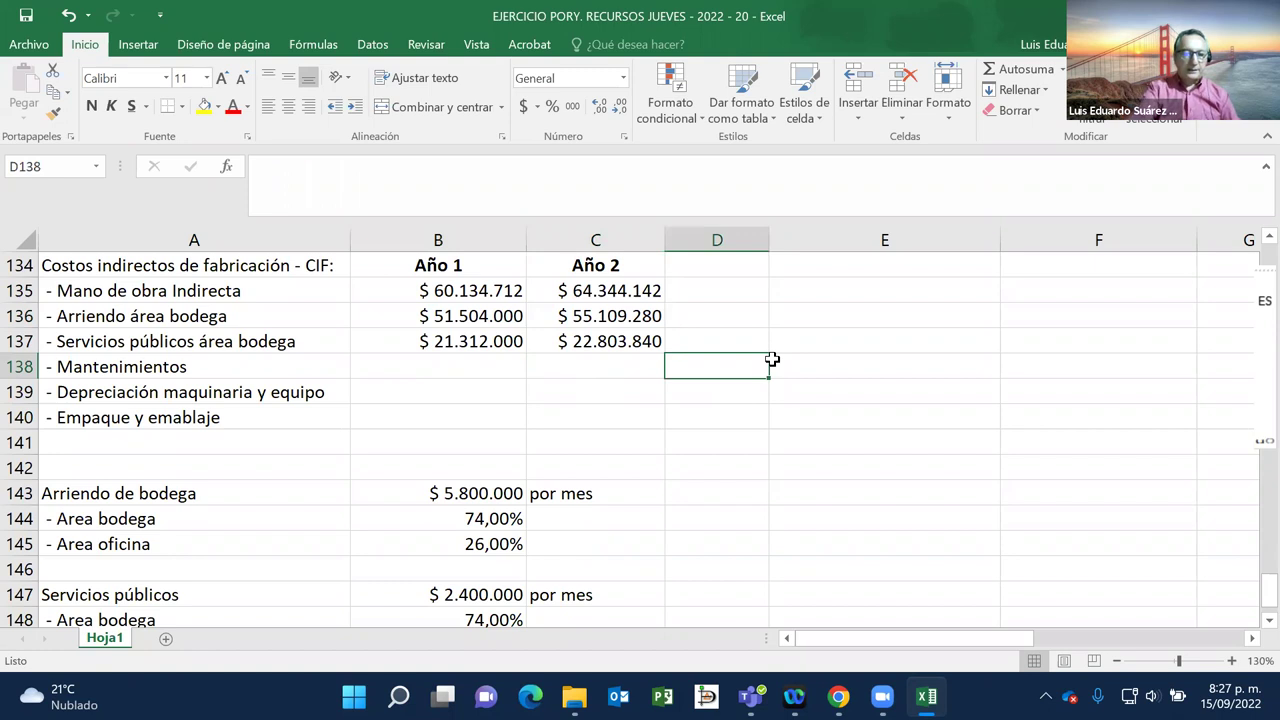
text(8)
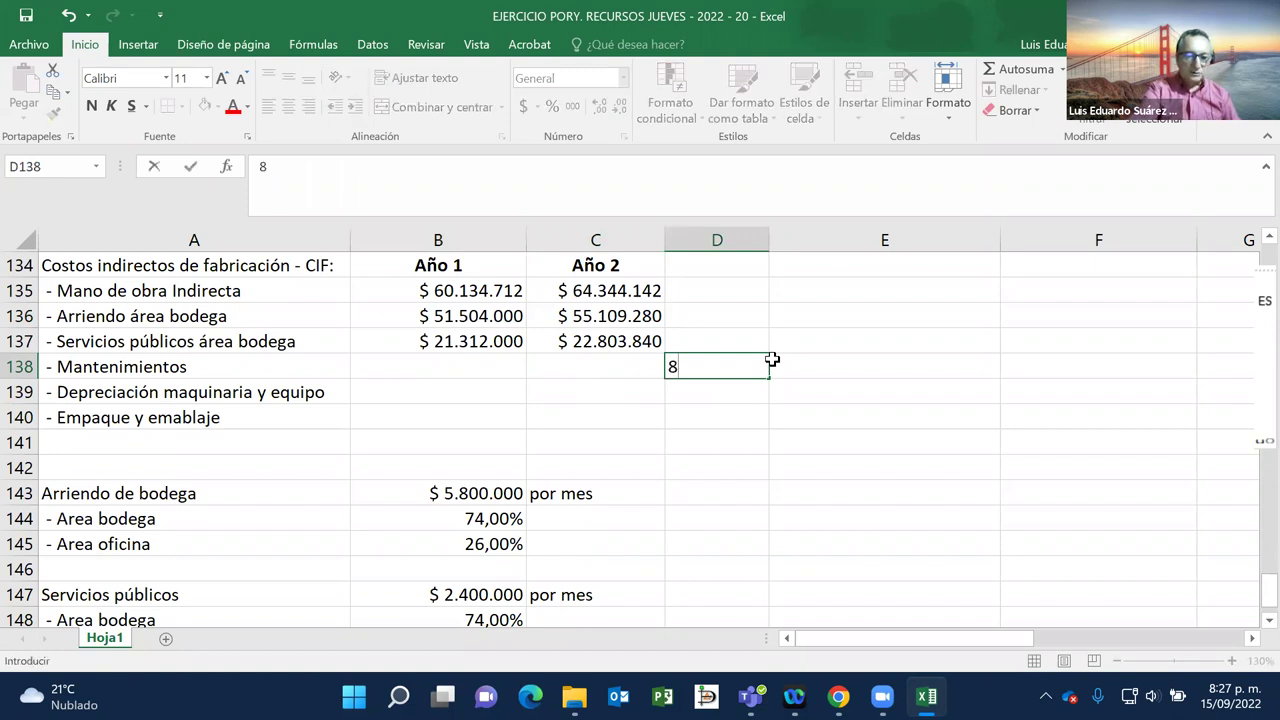
text(80000)
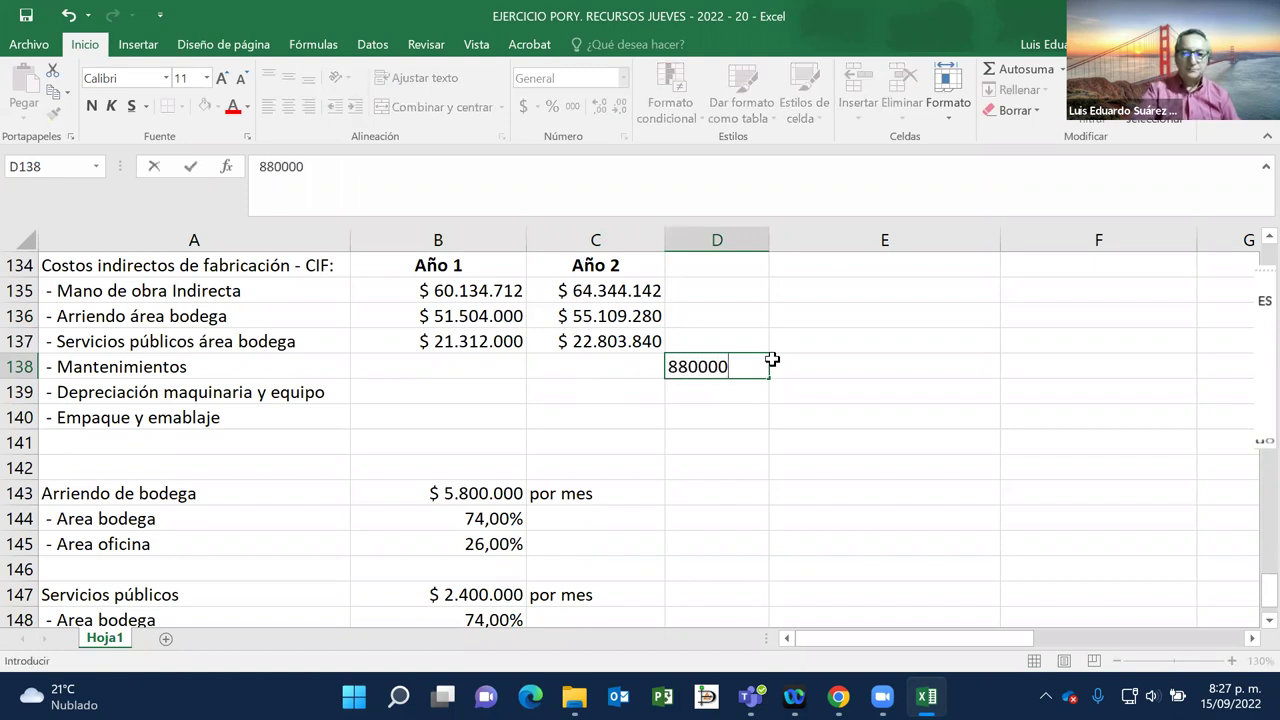
key(Return)
Step: Copy the currency format of C137 to the maintenance amount in D138
key(Up)
key(Up)
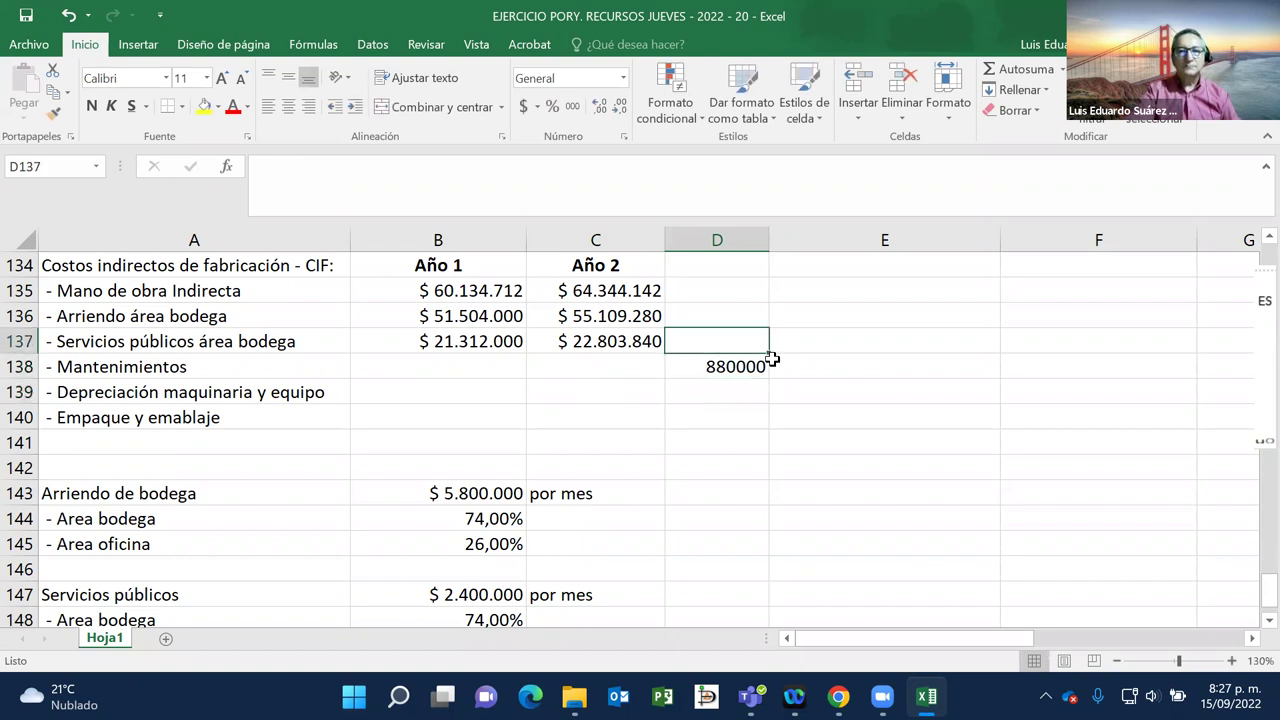
key(Left)
click(53, 113)
click(712, 366)
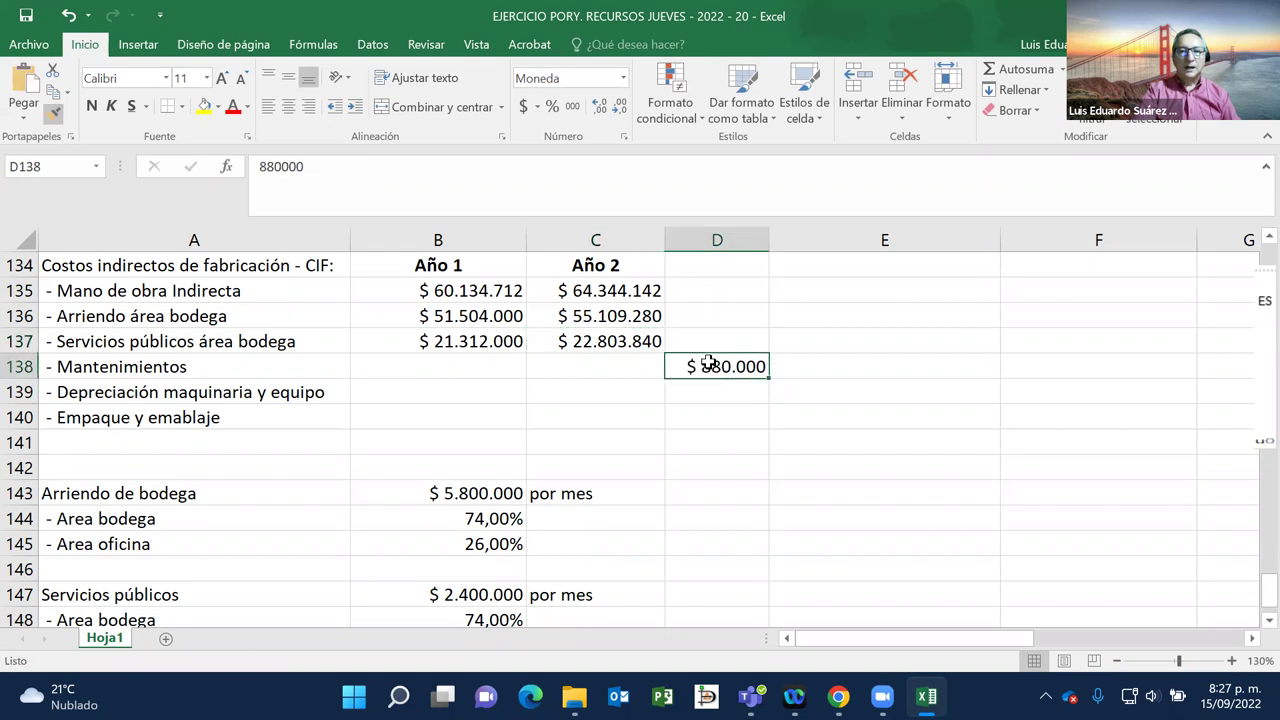
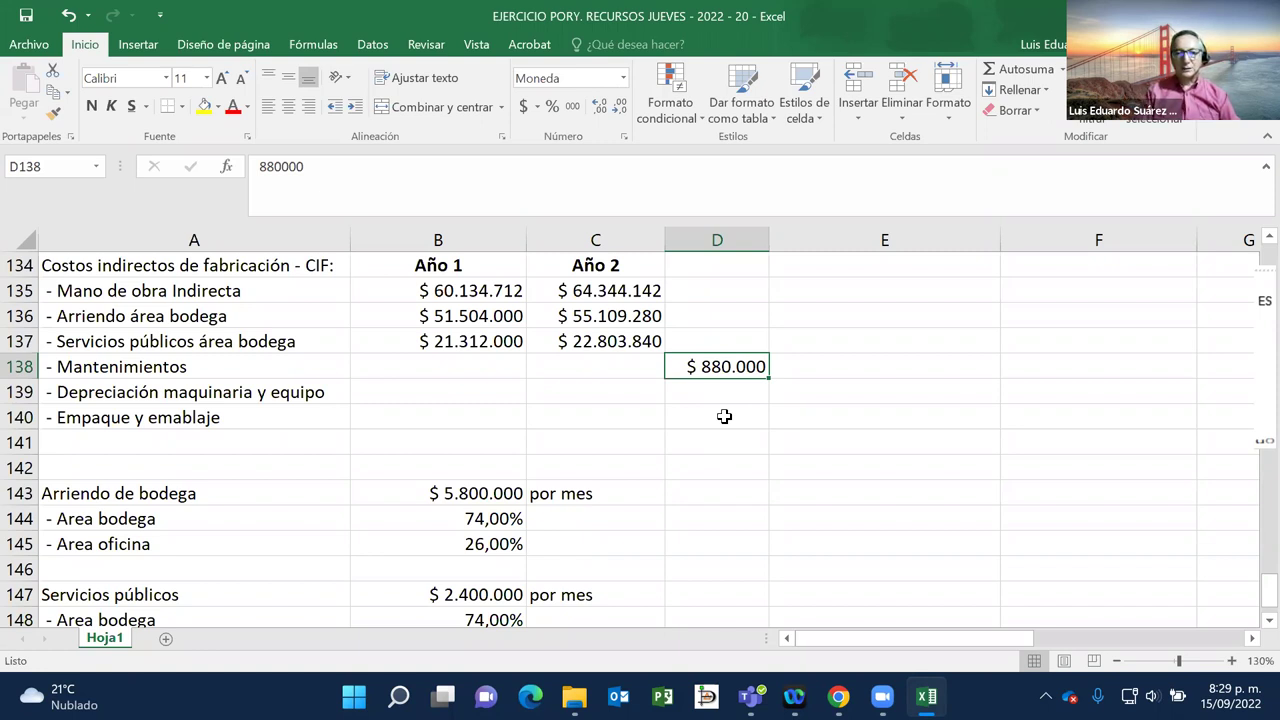
Step: Calculate the Año 1 Mantenimientos cost in B138 with =D138*12
key(Left)
key(Left)
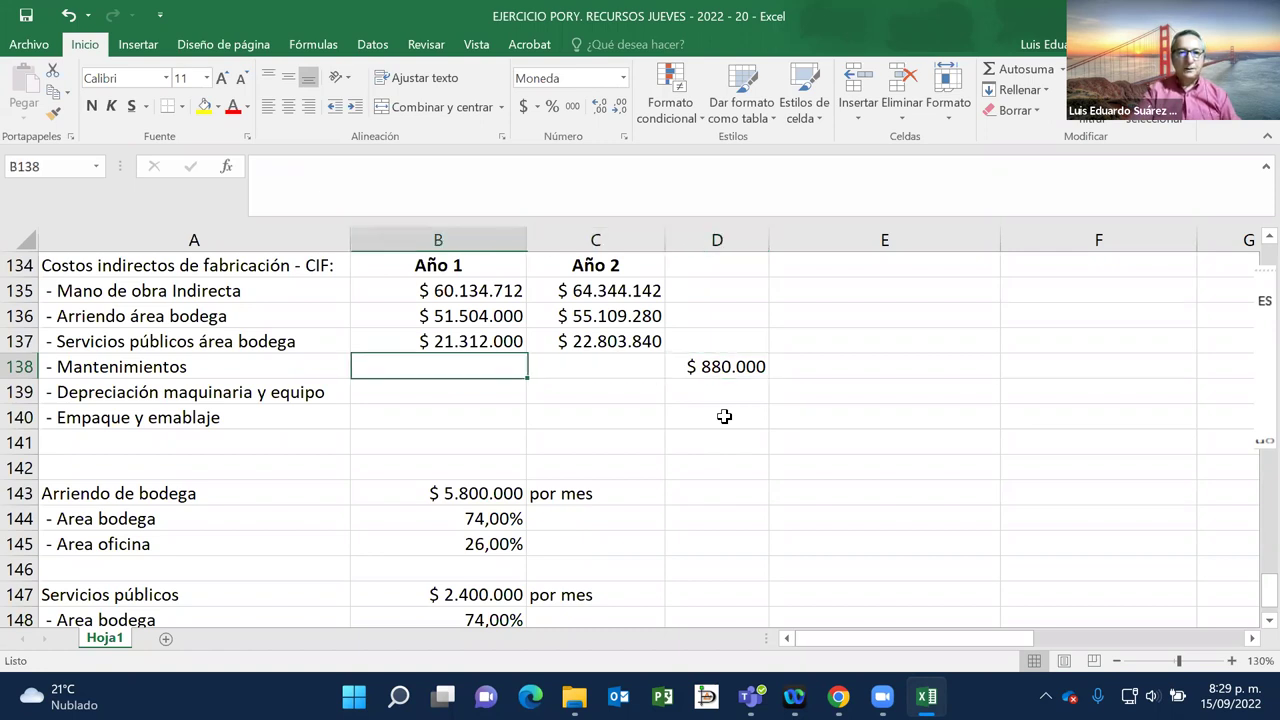
text(=)
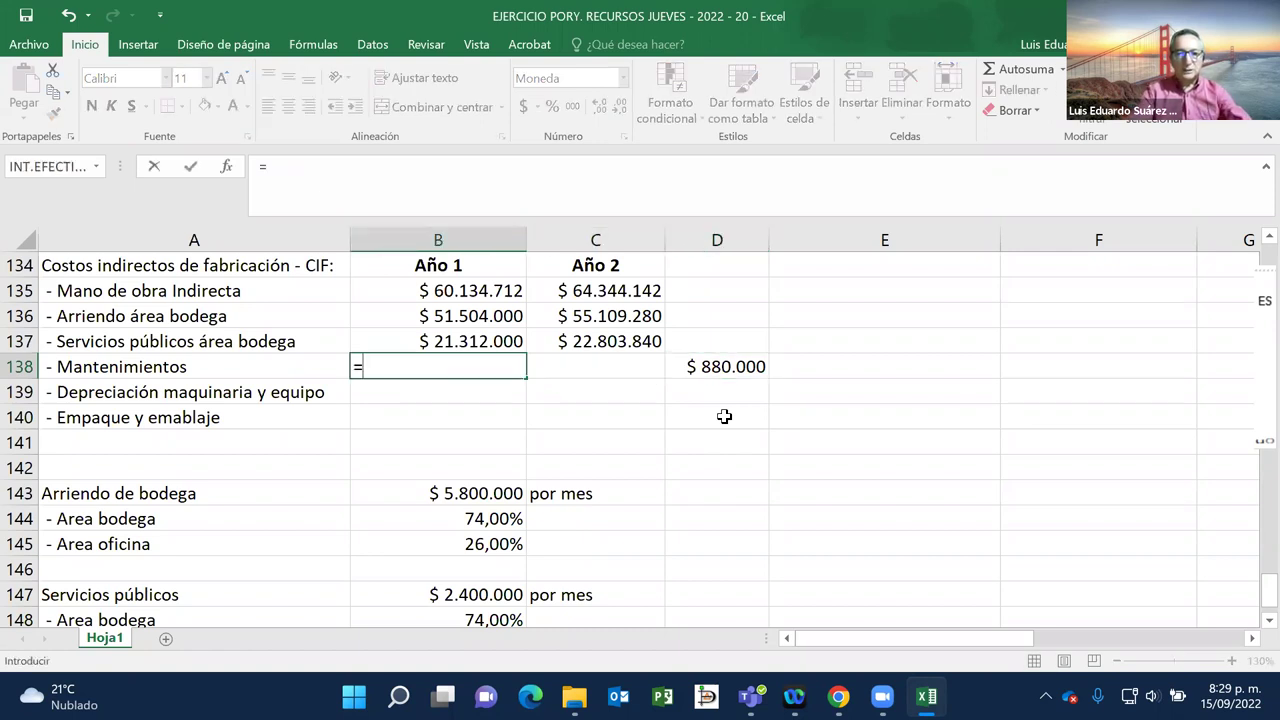
key(Right)
key(Right)
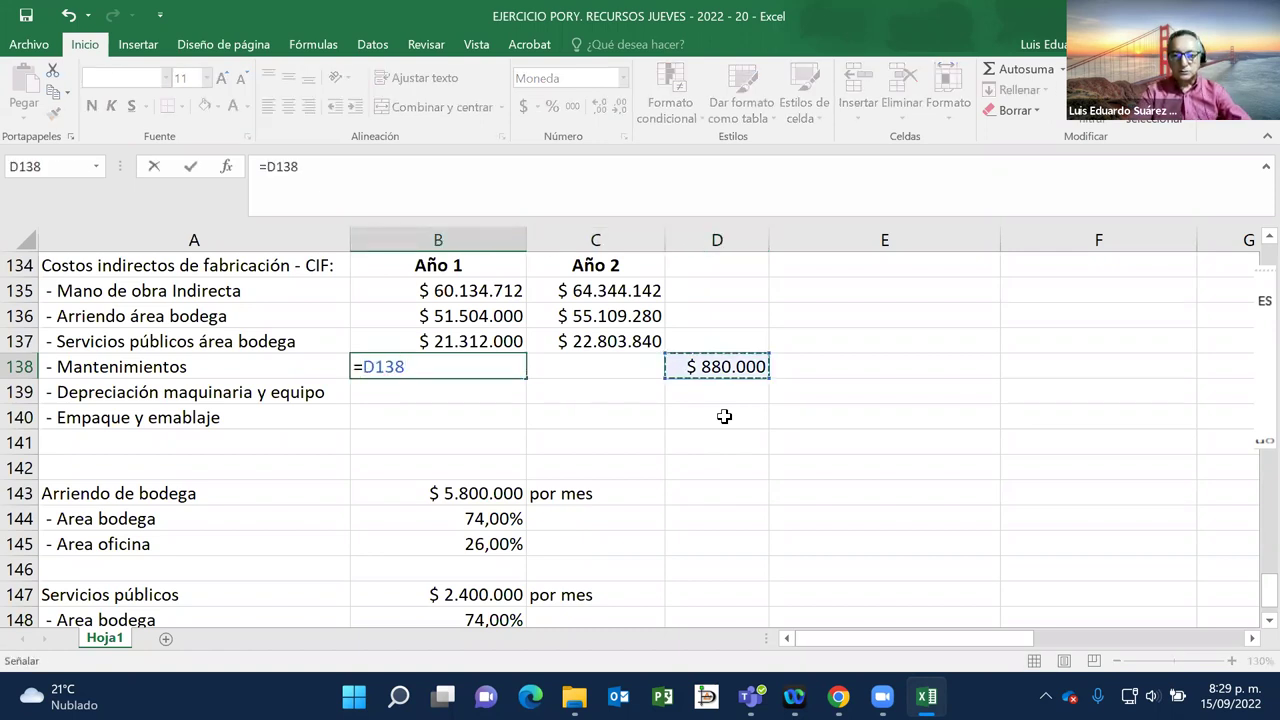
text(*12)
key(Return)
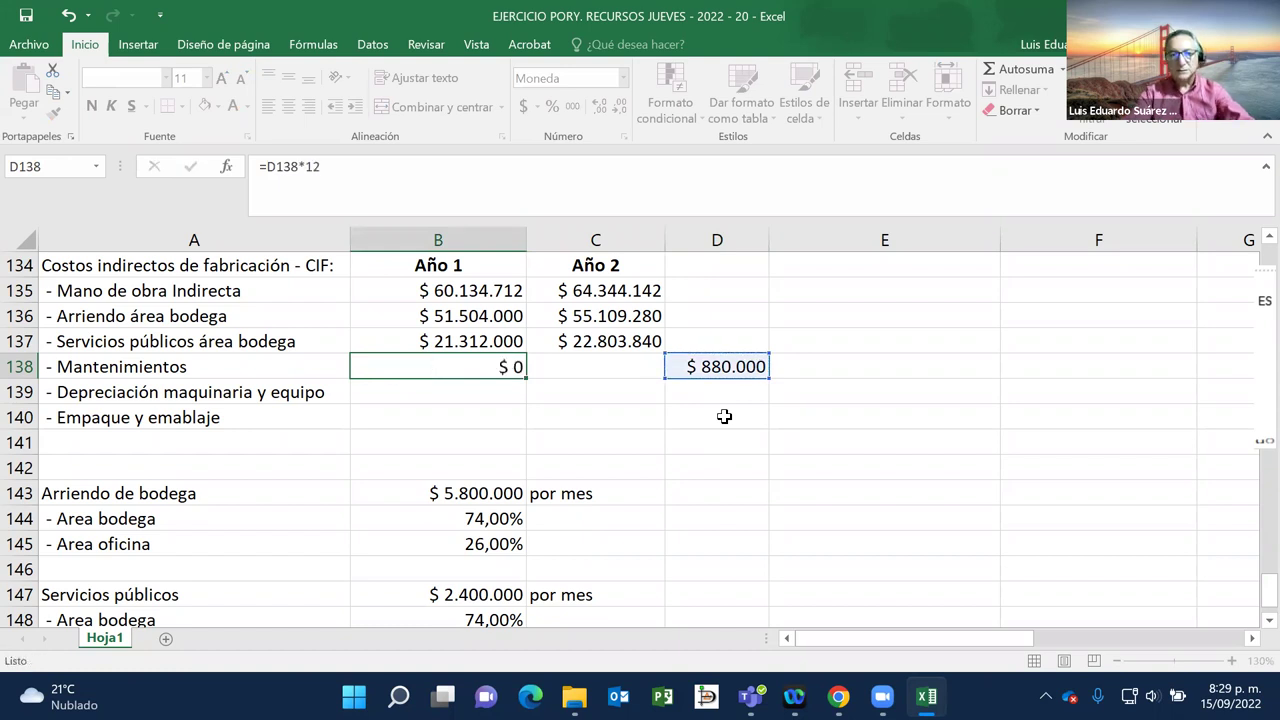
Step: Calculate the Año 2 Mantenimientos cost in C138 with =B138+B138*E40, applying the projected inflation rate
key(Up)
key(Right)
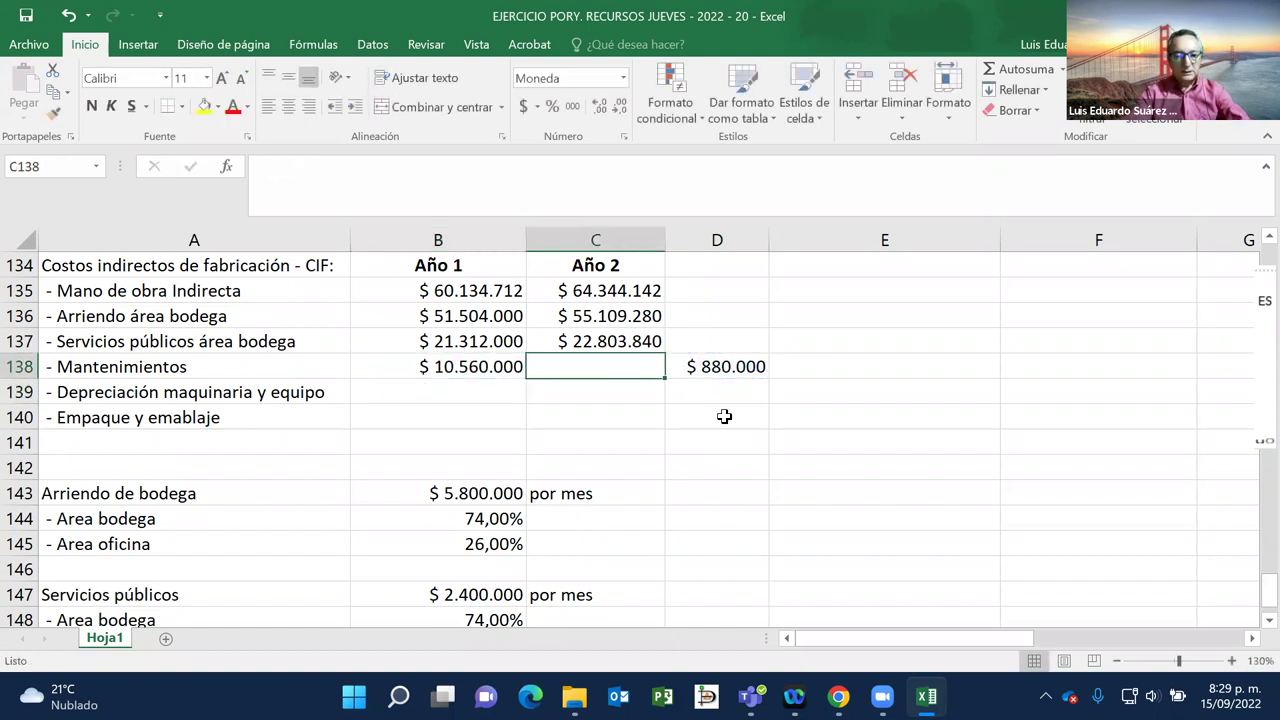
text(=)
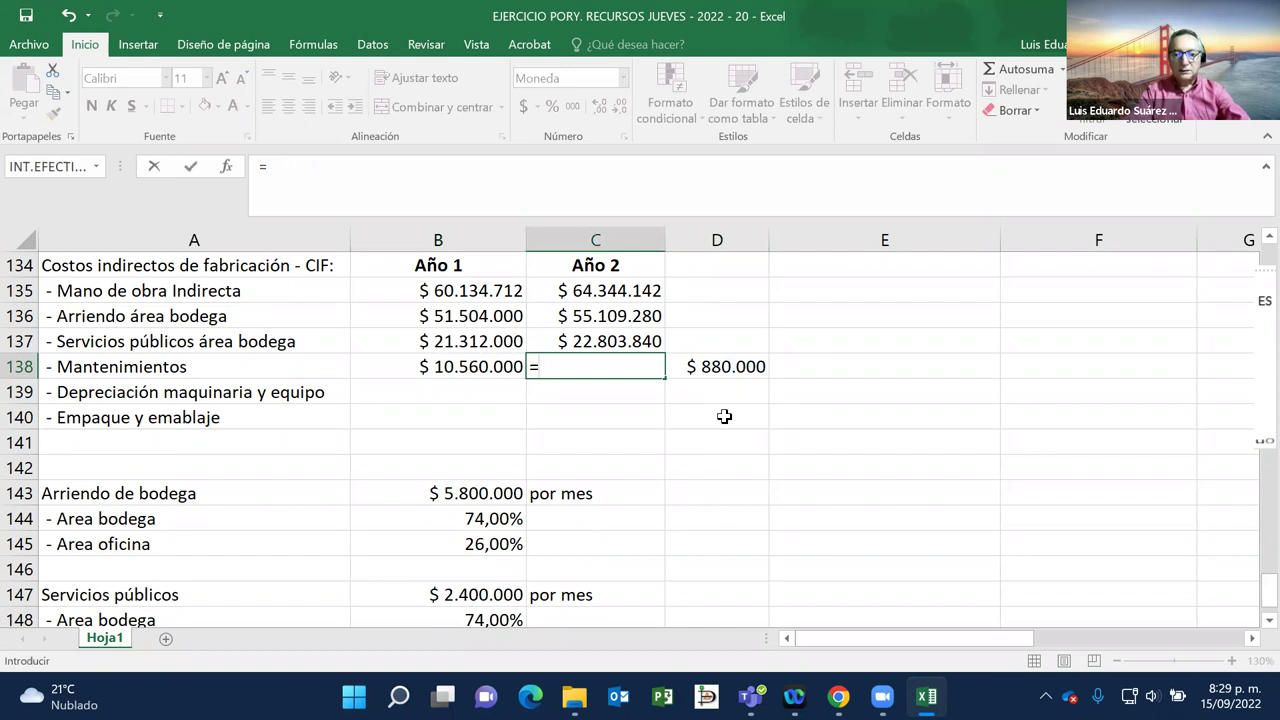
key(Left)
text(+)
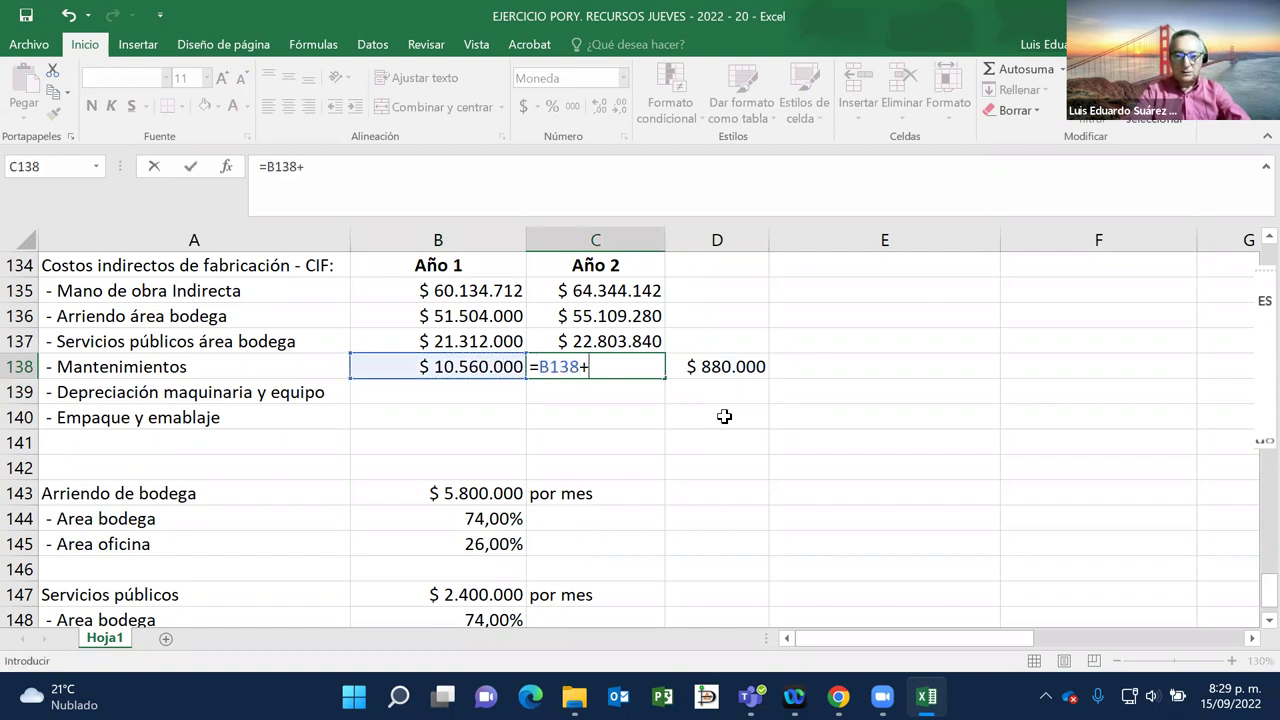
key(Left)
text(*e40)
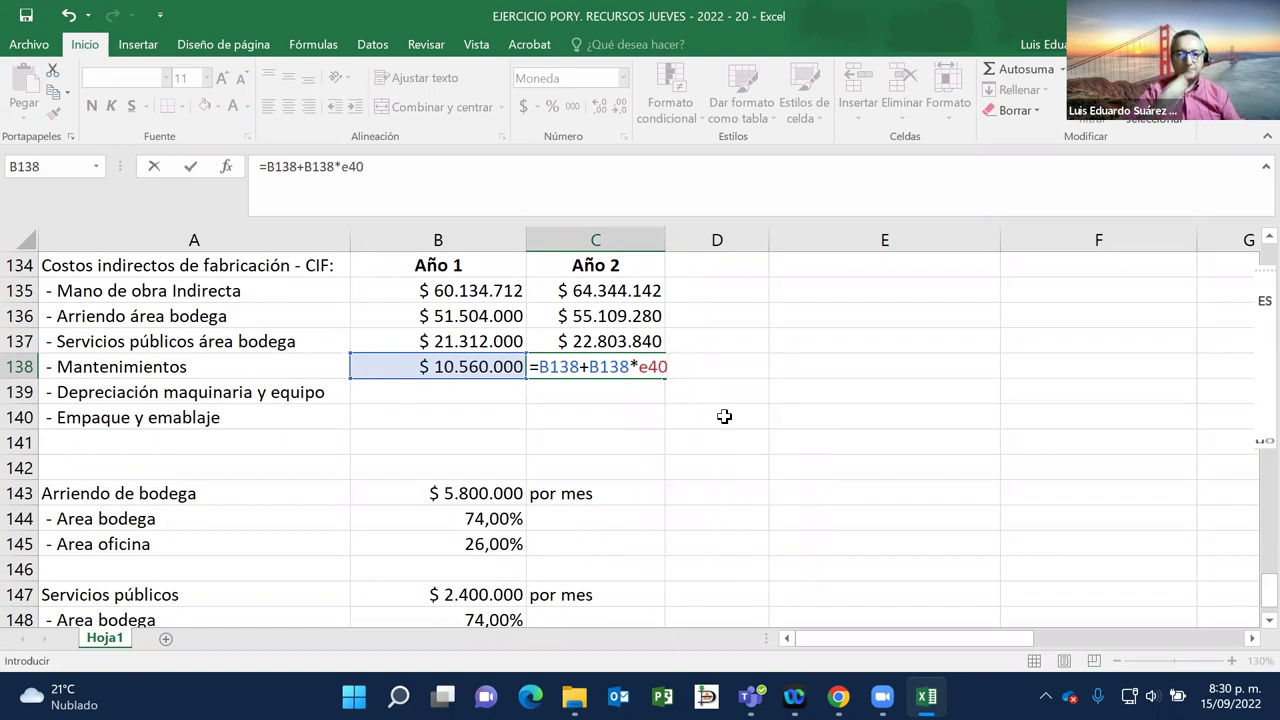
key(Return)
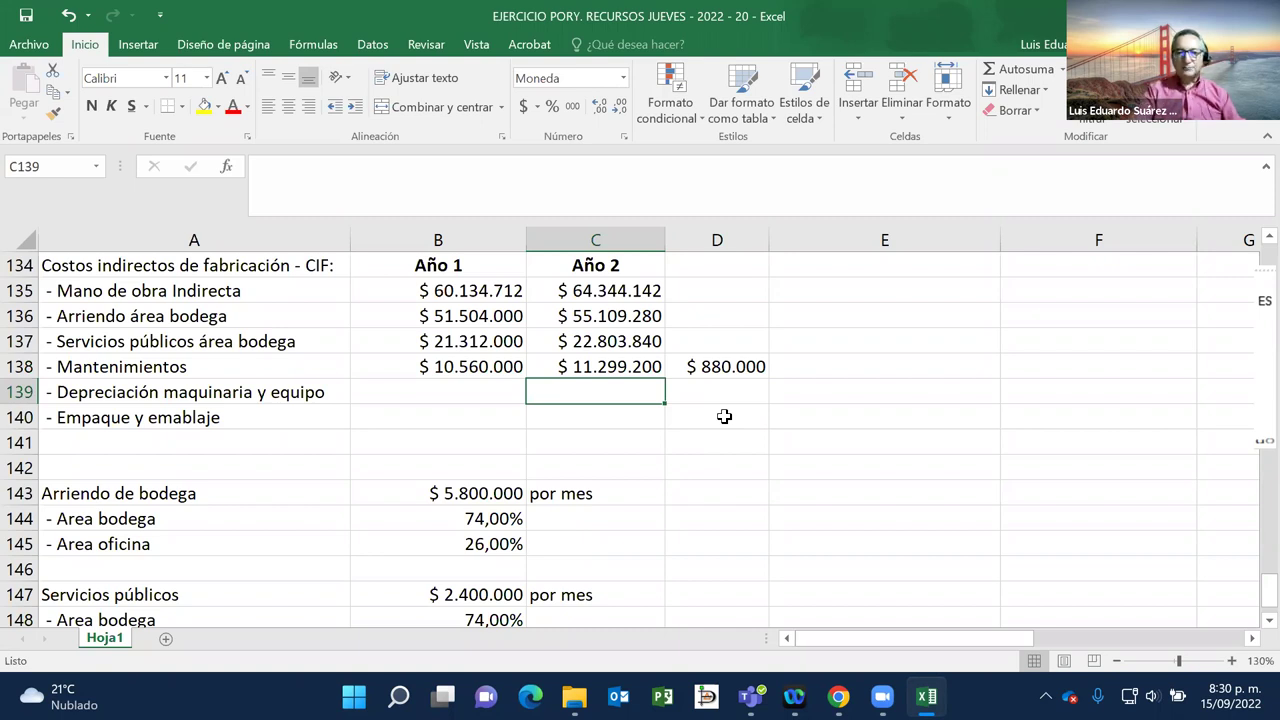
Step: Enter the machinery and equipment value 66000000 in D139, beside the Depreciación maquinaria y equipo row
key(Right)
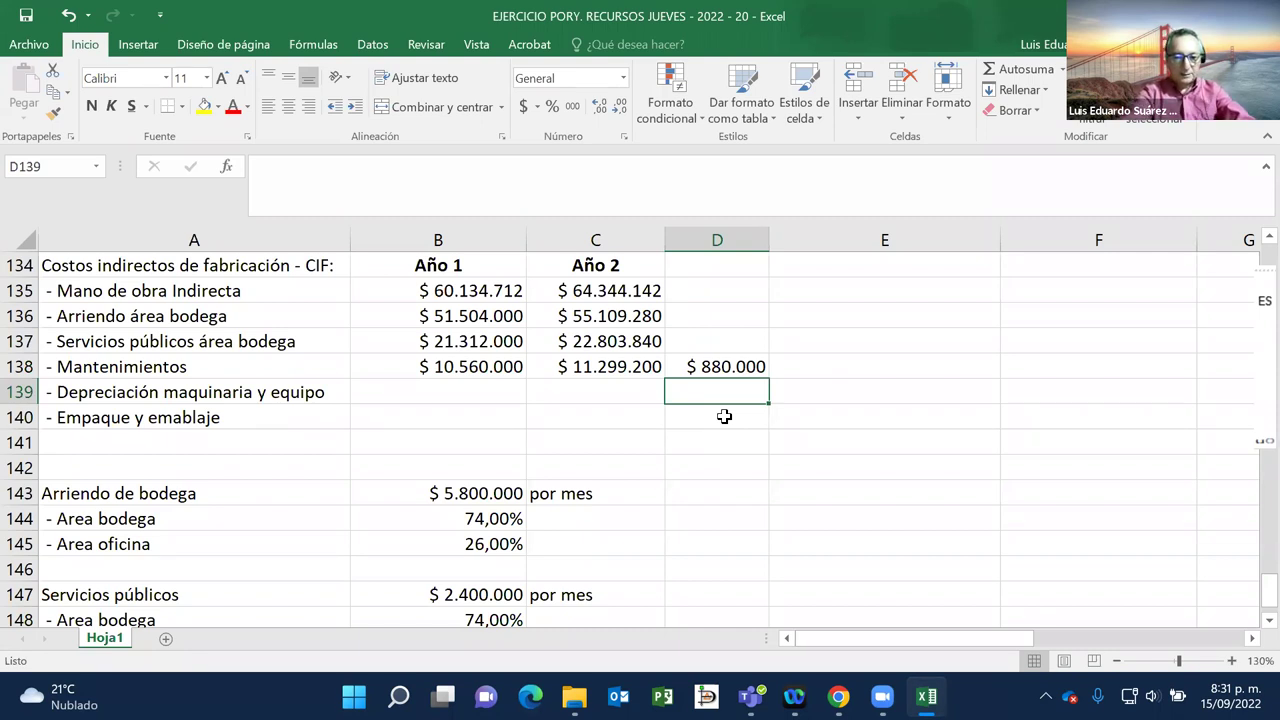
text(66000000)
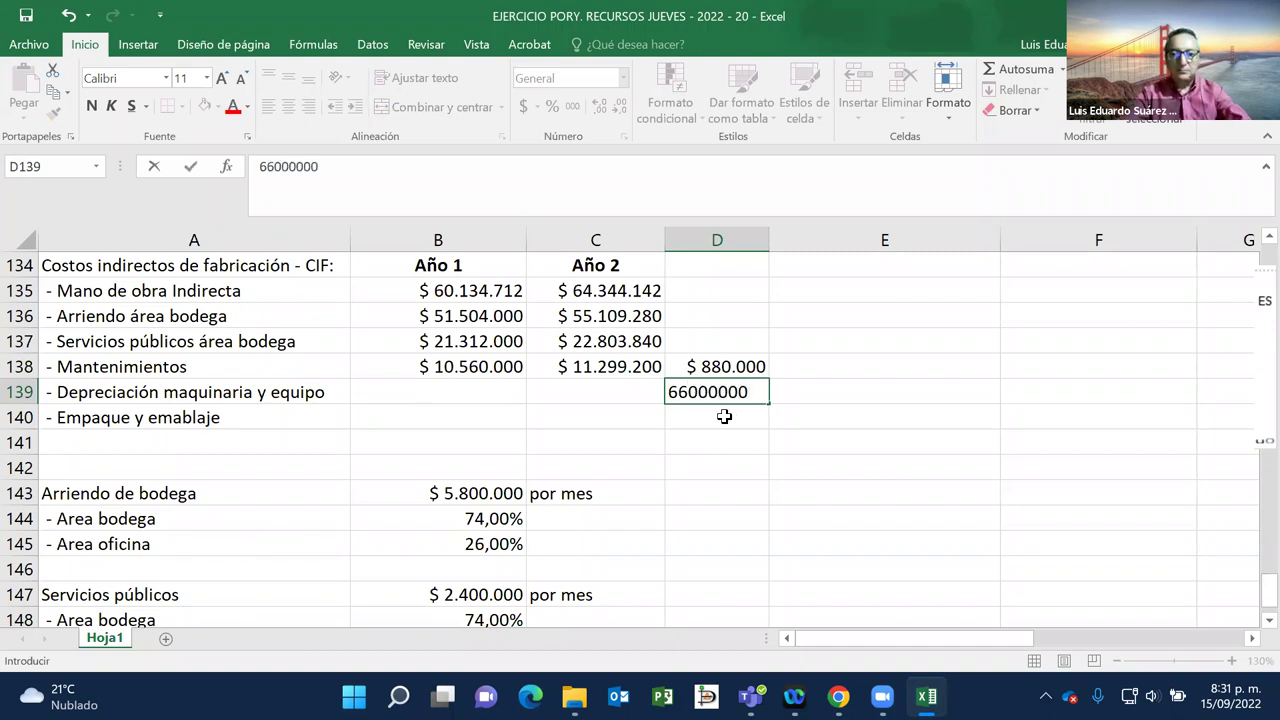
key(Return)
Step: Copy the currency format of D138 to D139 and resize column D to just fit the formatted amount
key(Up)
key(Up)
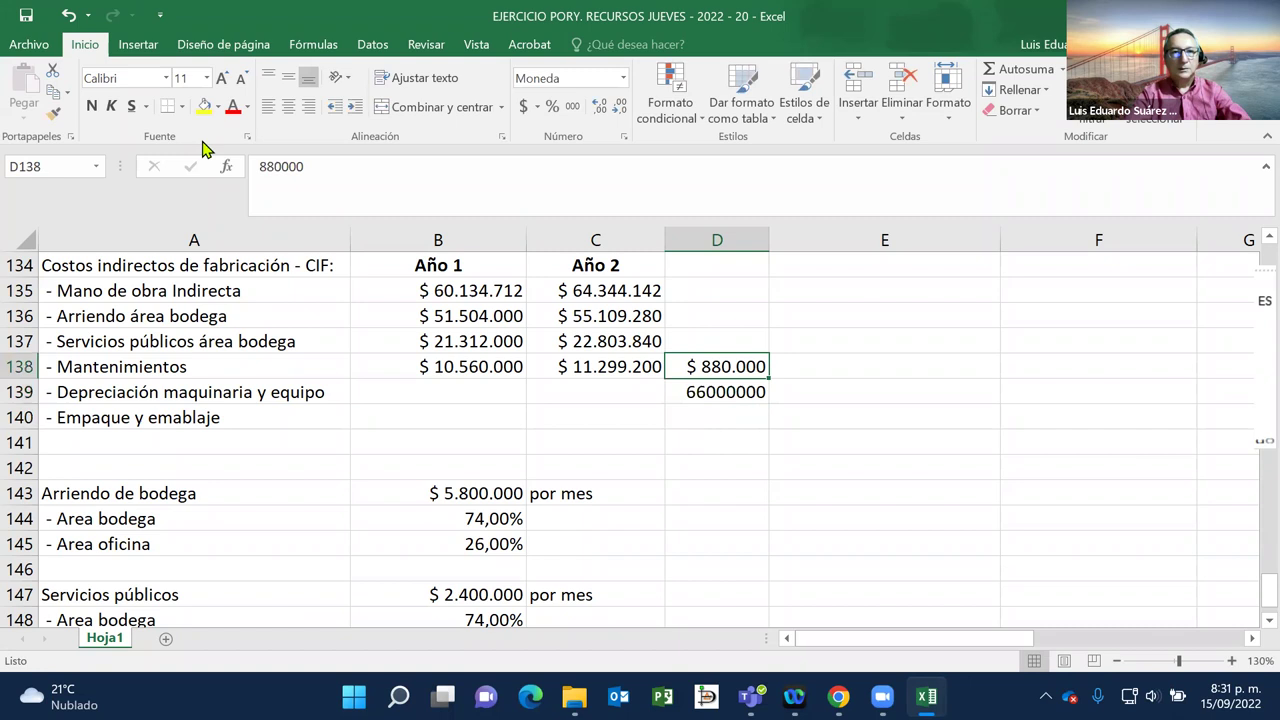
click(53, 118)
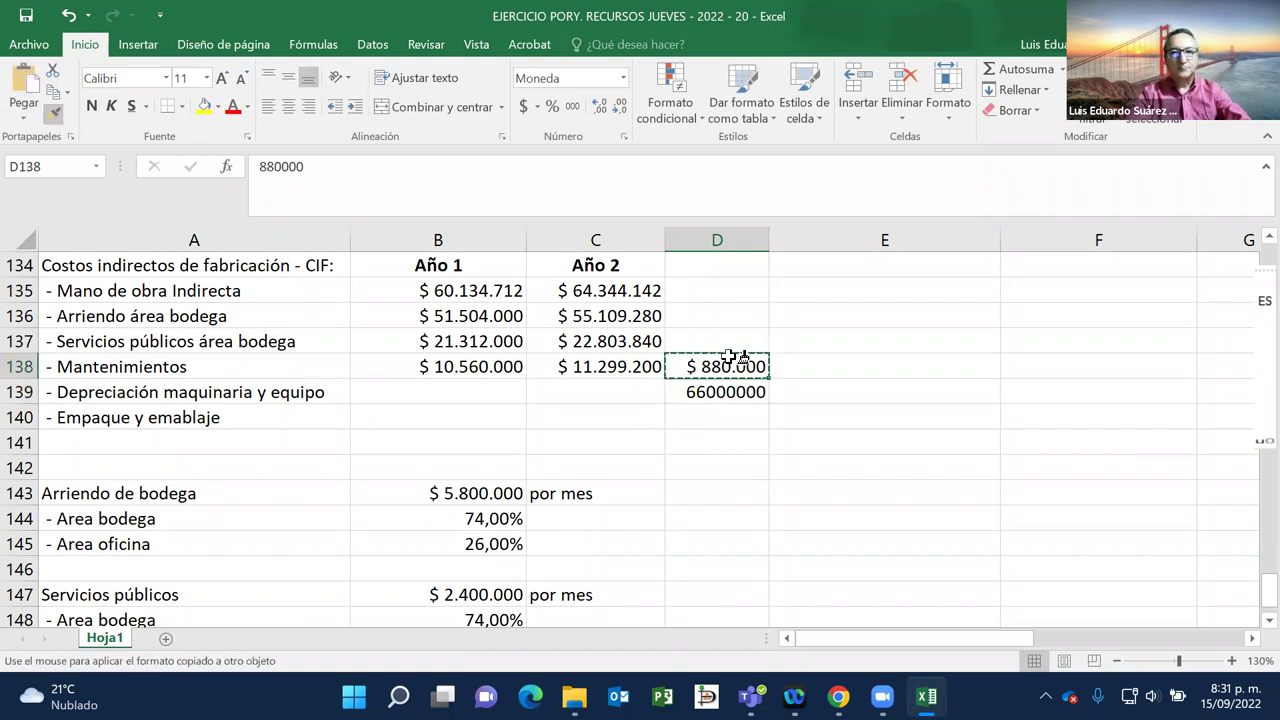
click(709, 392)
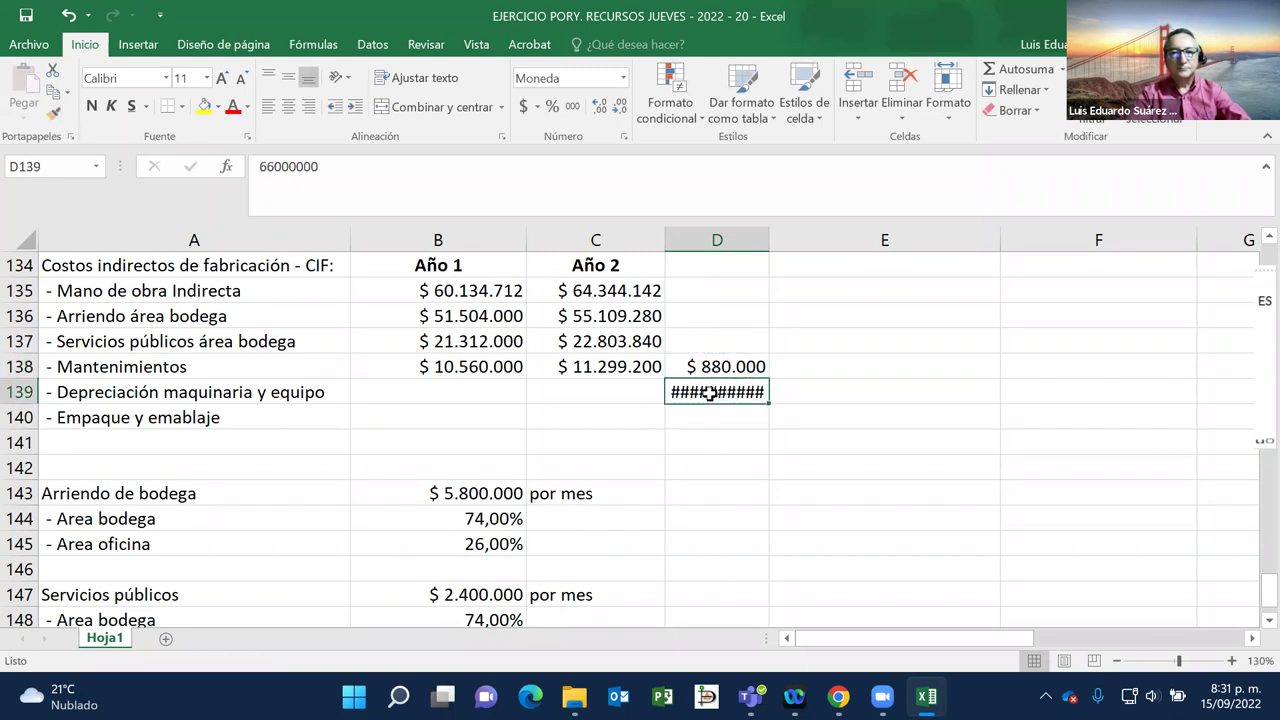
double_click(775, 246)
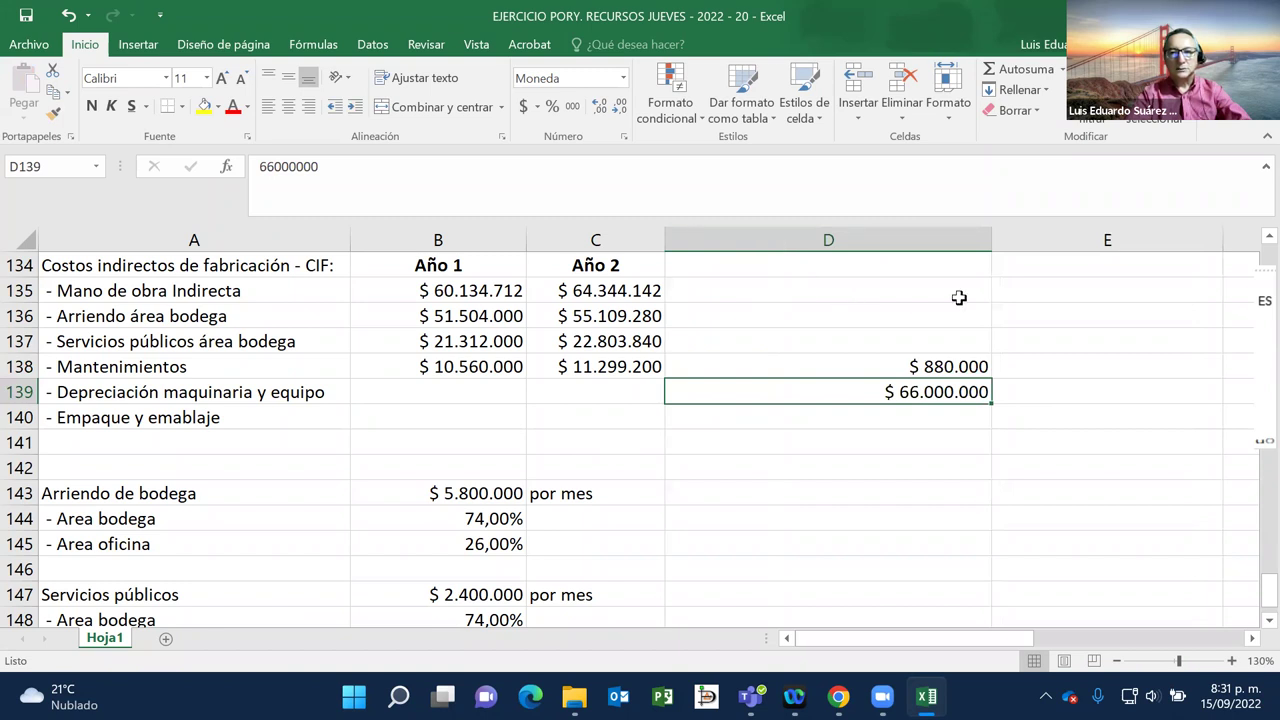
drag(992, 246, 803, 271)
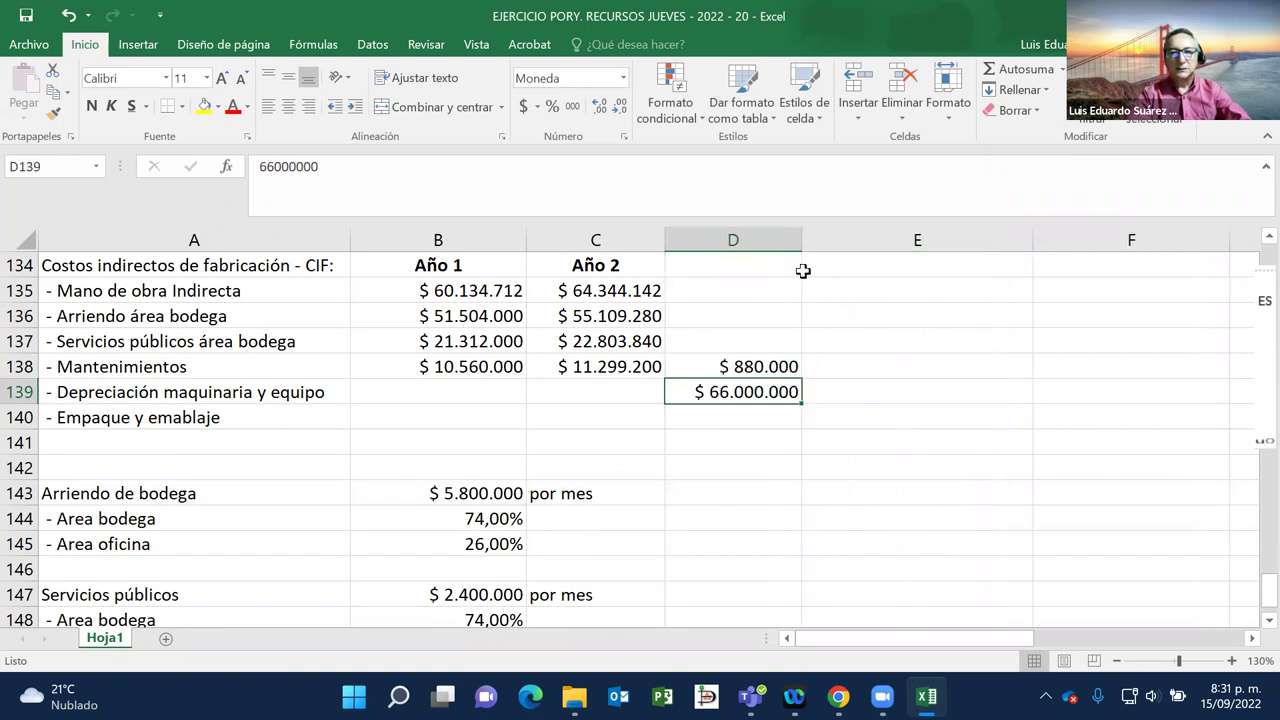
Step: Enter the useful life in years beside the machinery value, with 12 in E139 and the label años in F139
click(864, 393)
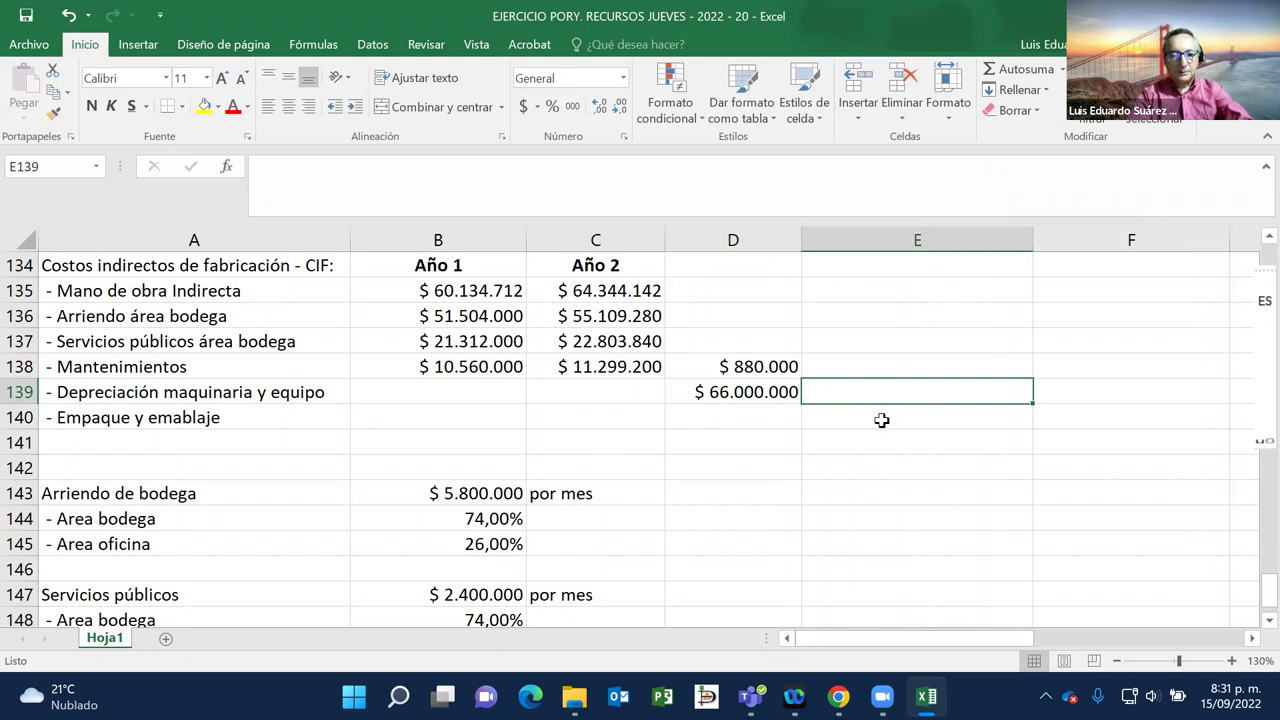
text(12)
key(Return)
key(Up)
key(Right)
text(años)
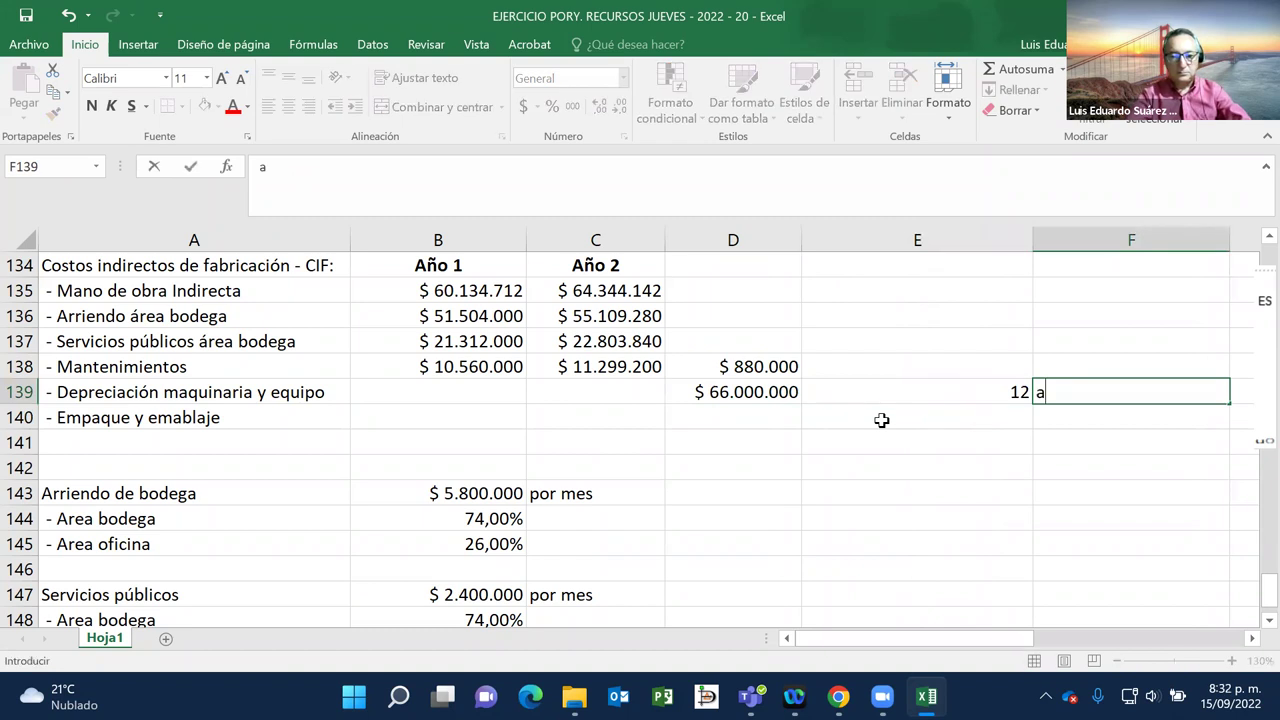
key(Return)
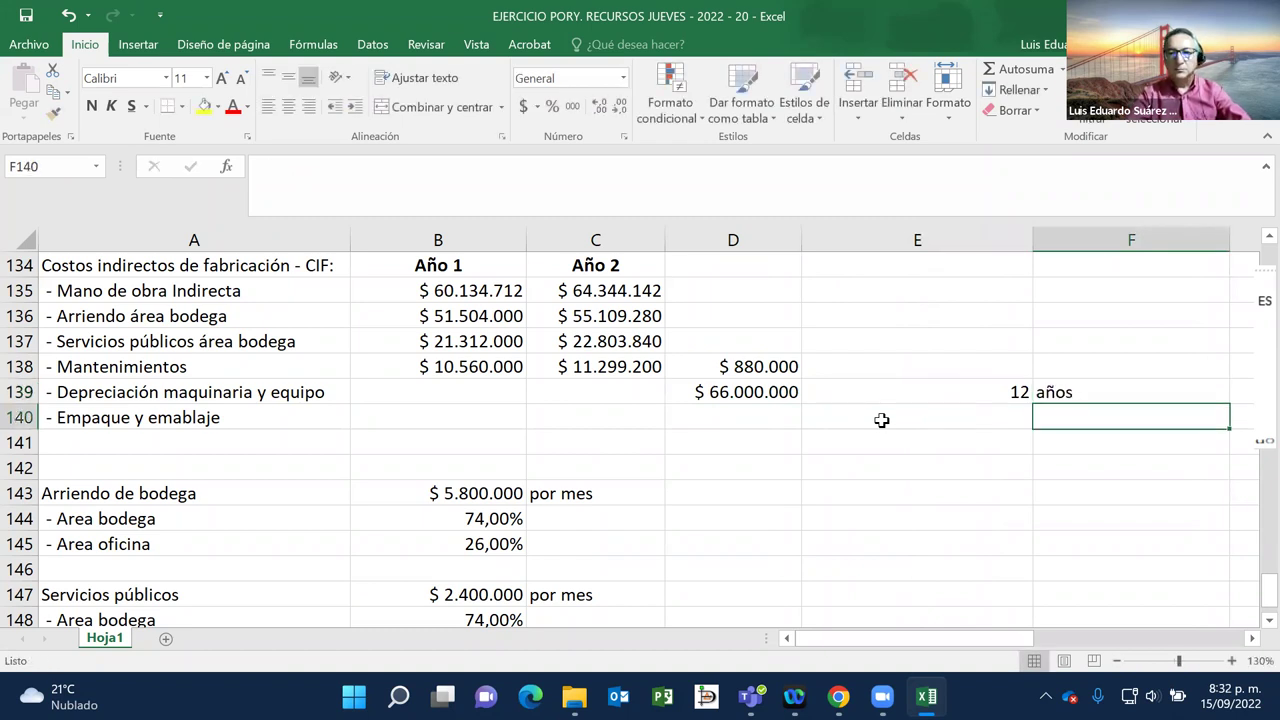
Step: Enter the additional months of useful life, with 4 in E140 and the label meses in F140
key(Left)
text(4)
key(Return)
key(Up)
key(Right)
text(meses)
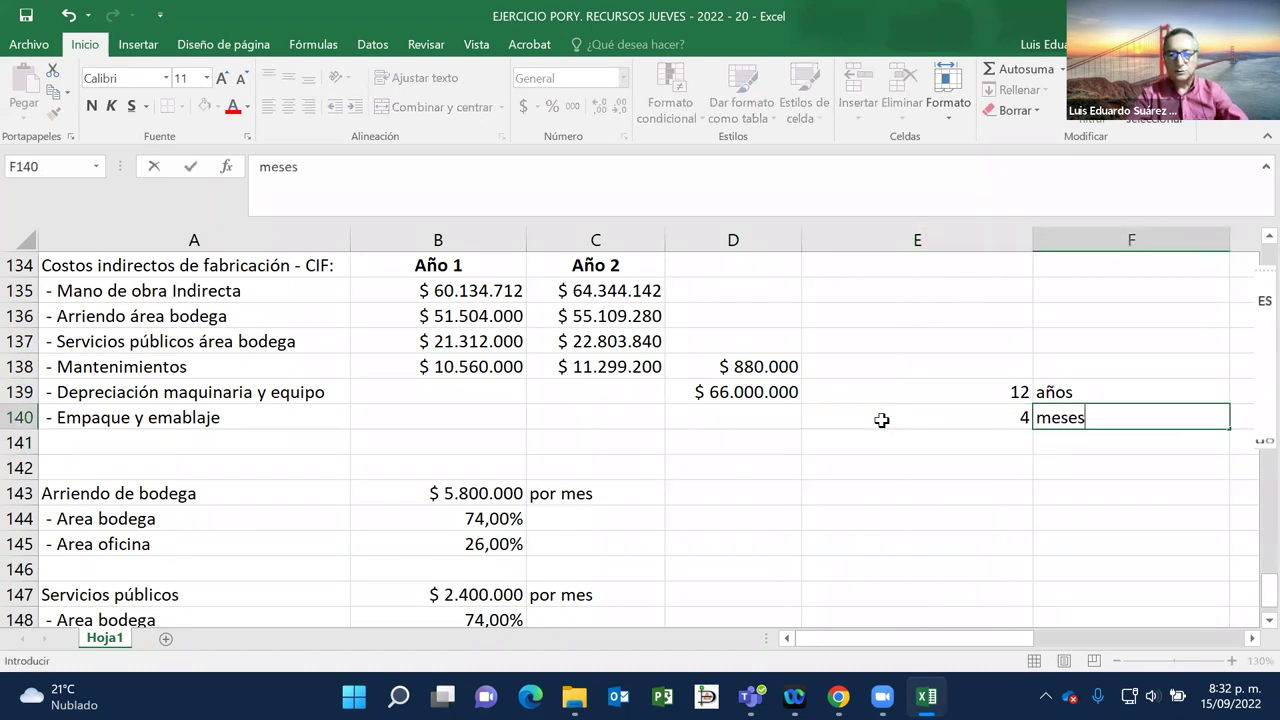
key(Return)
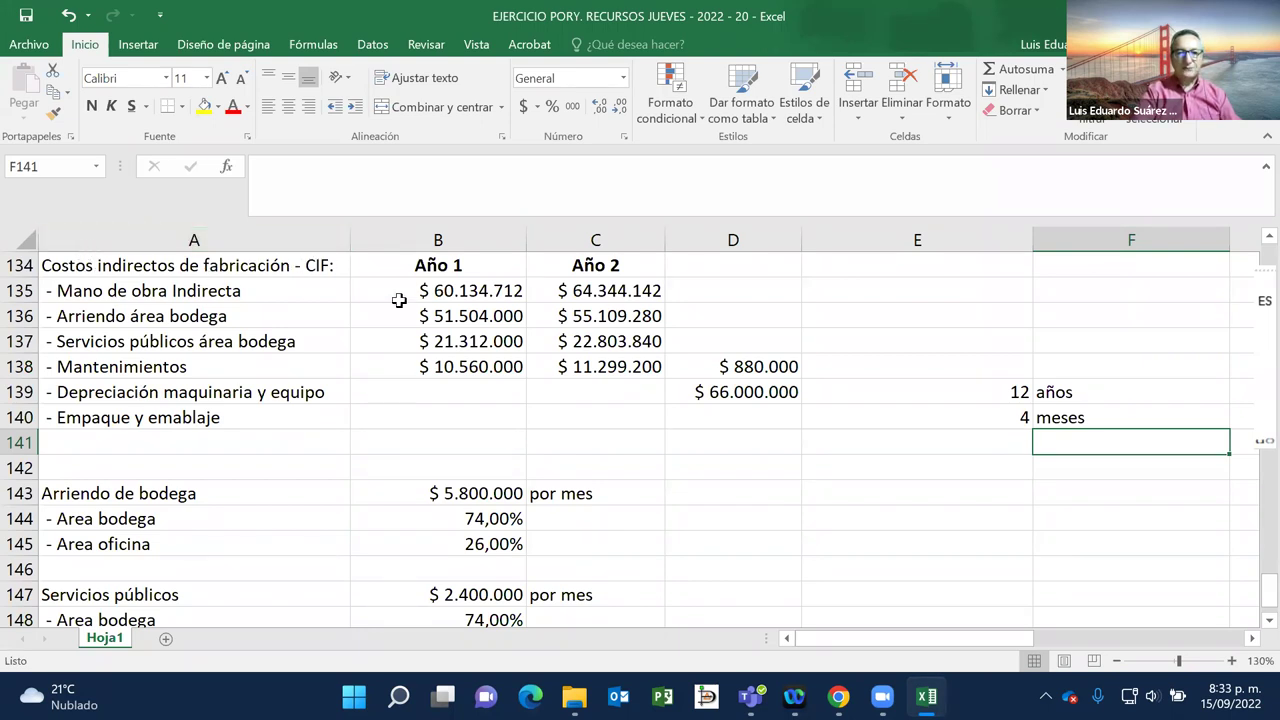
Step: Calculate the Año 1 Depreciación maquinaria y equipo in B139 with =D139/(E139+E140/12)
right_click(476, 403)
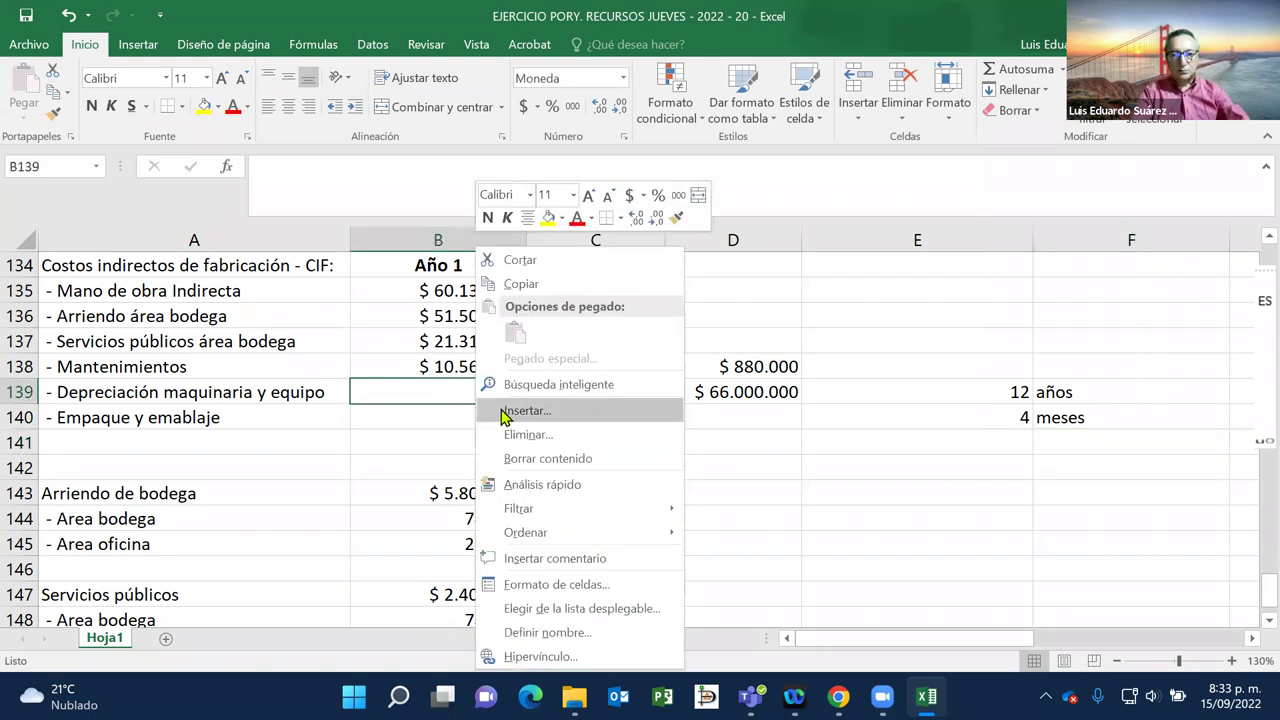
click(439, 391)
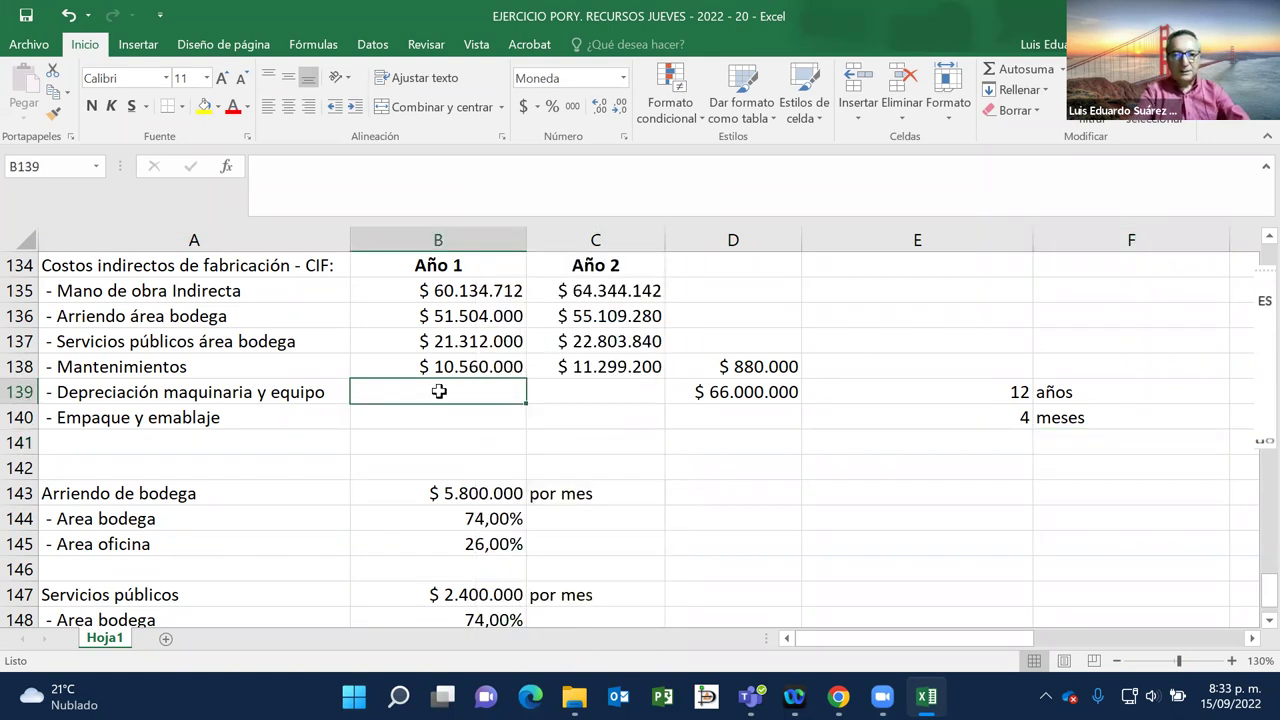
text(=)
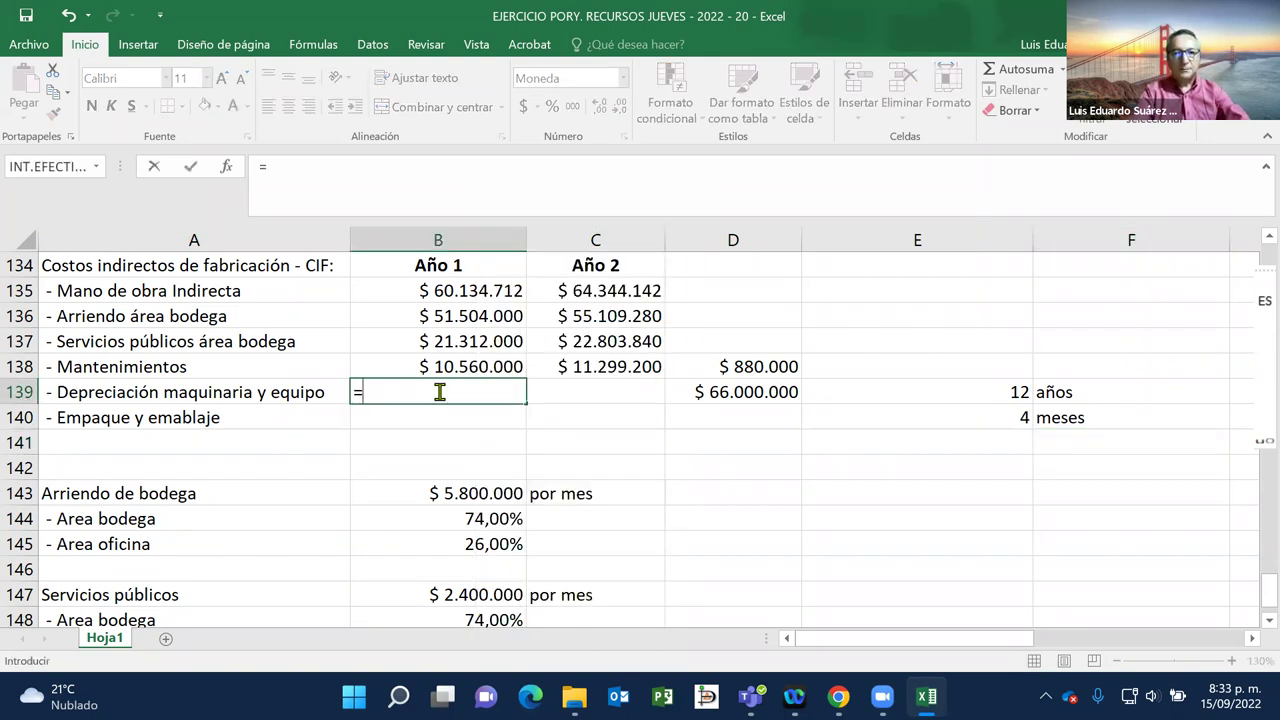
click(718, 392)
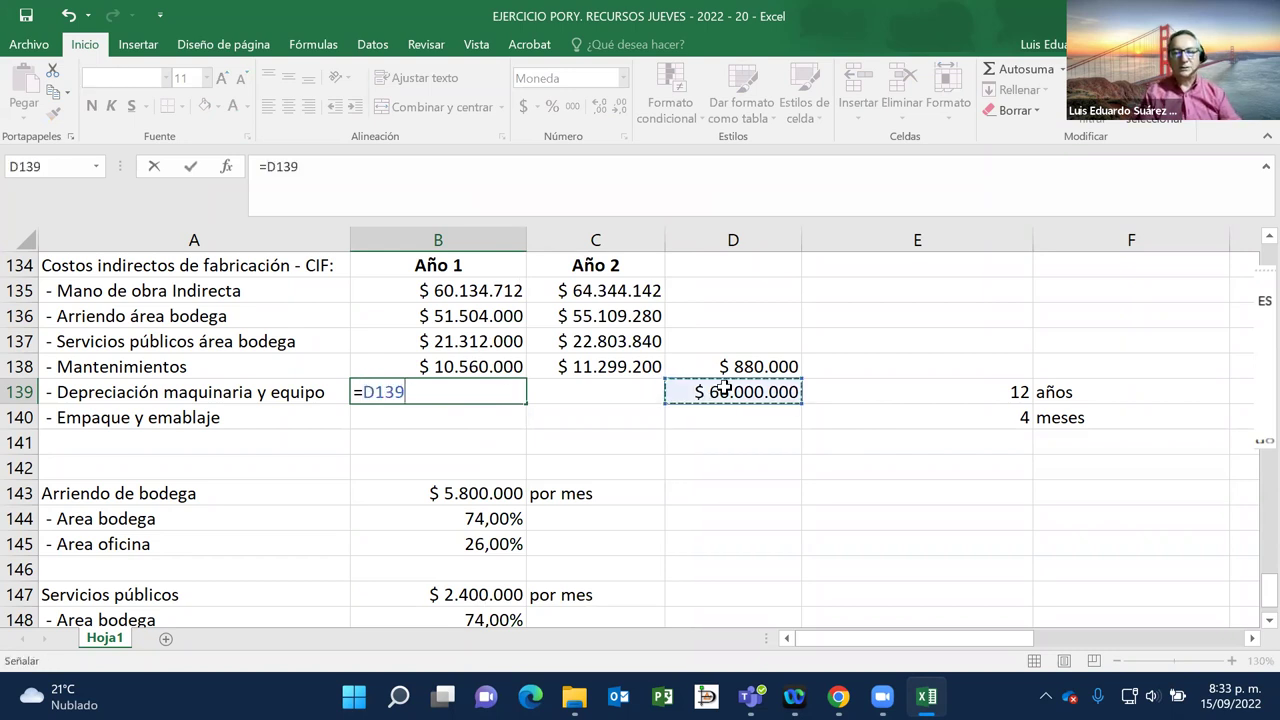
text(/()
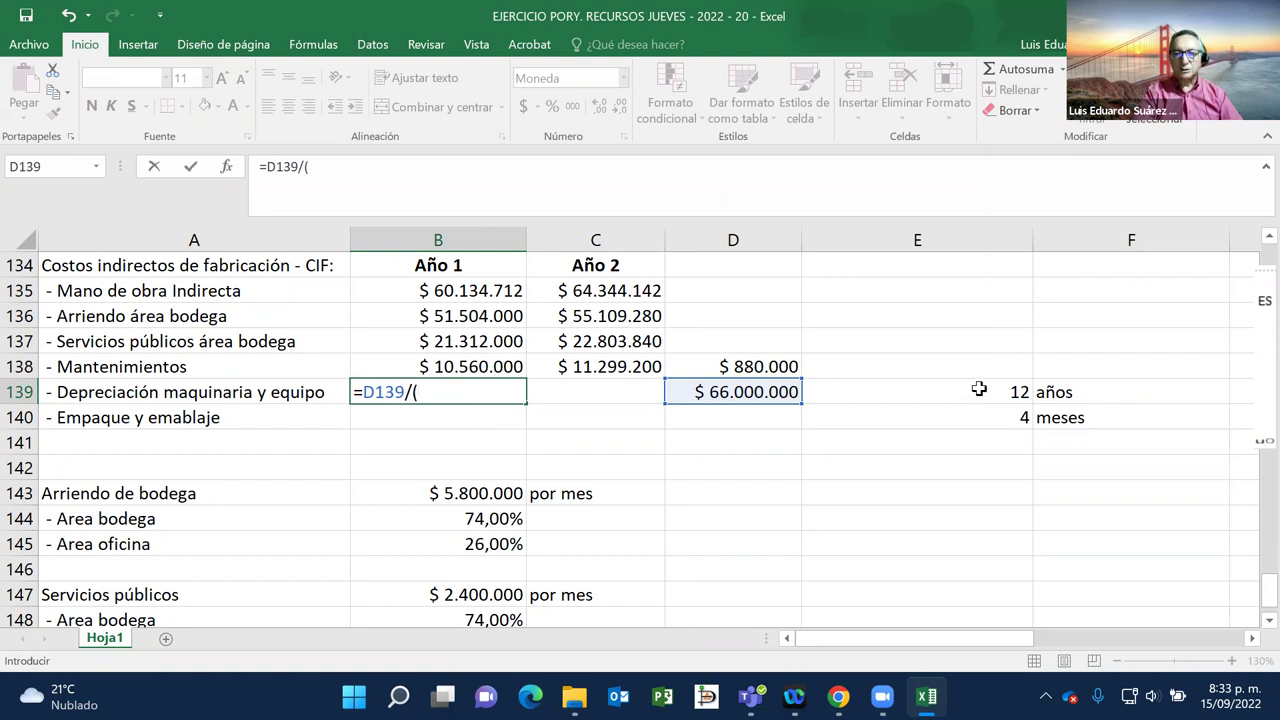
click(979, 389)
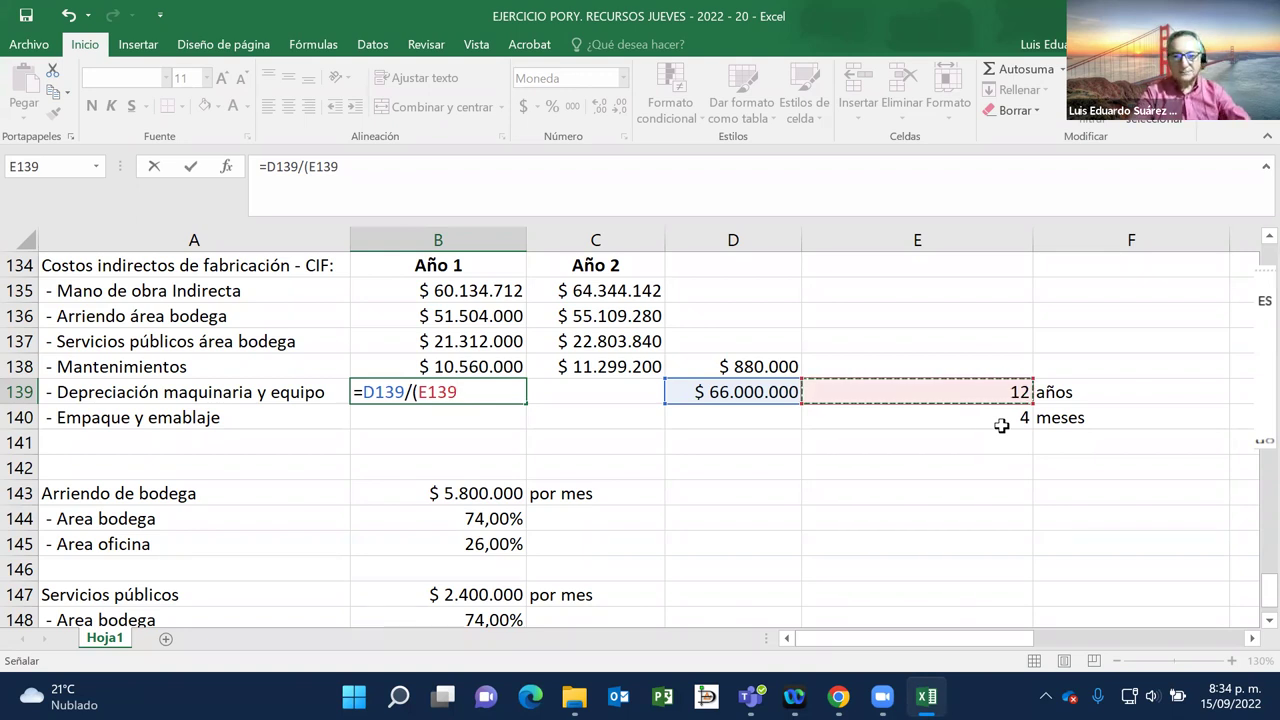
text(+)
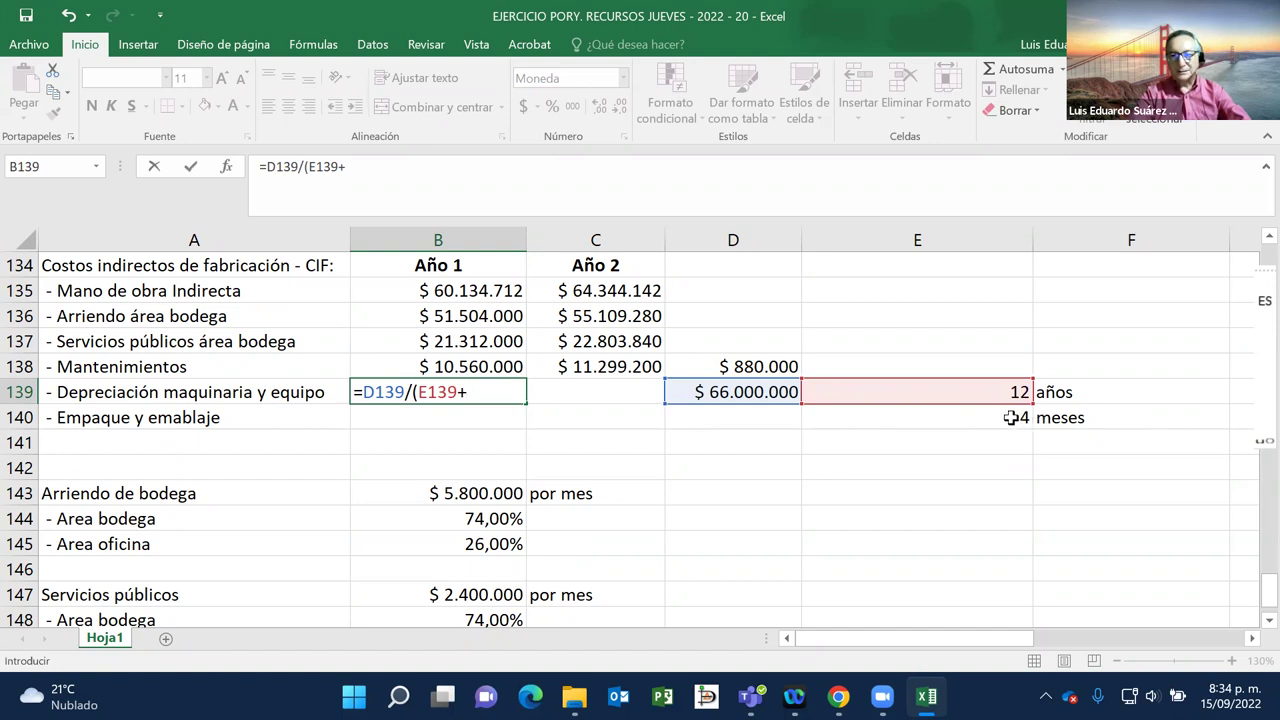
click(1012, 418)
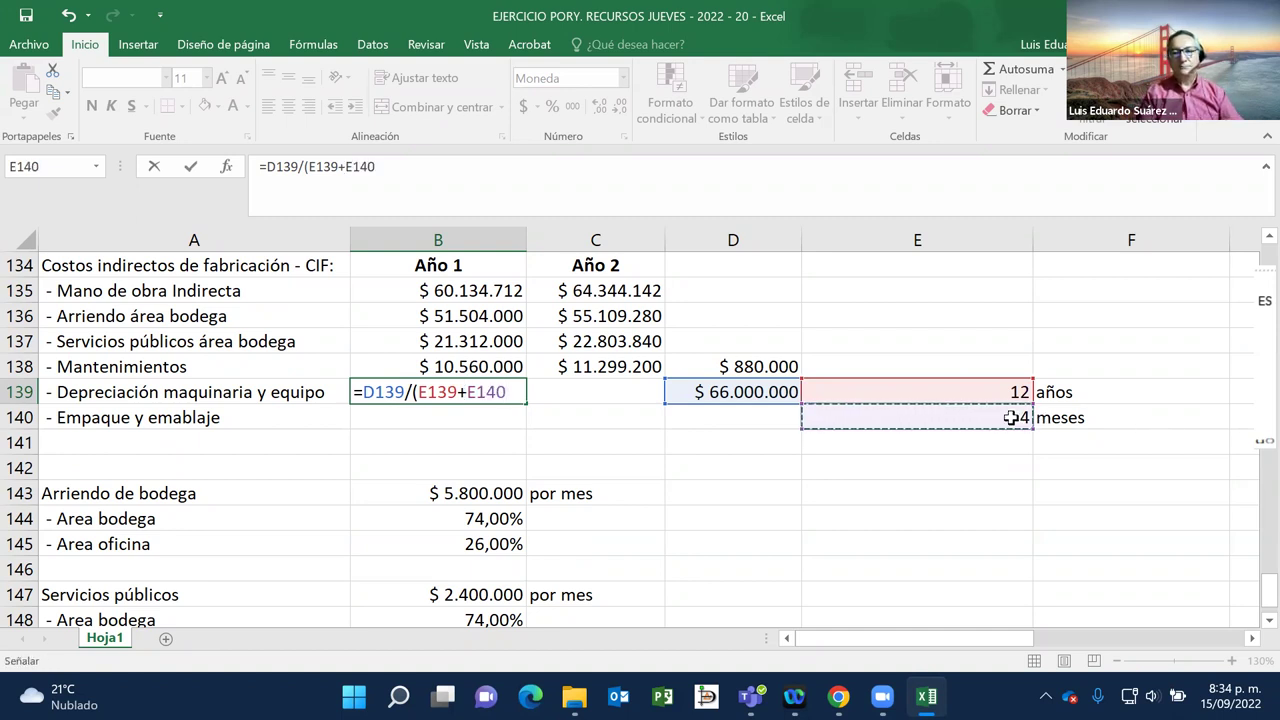
text(/12)
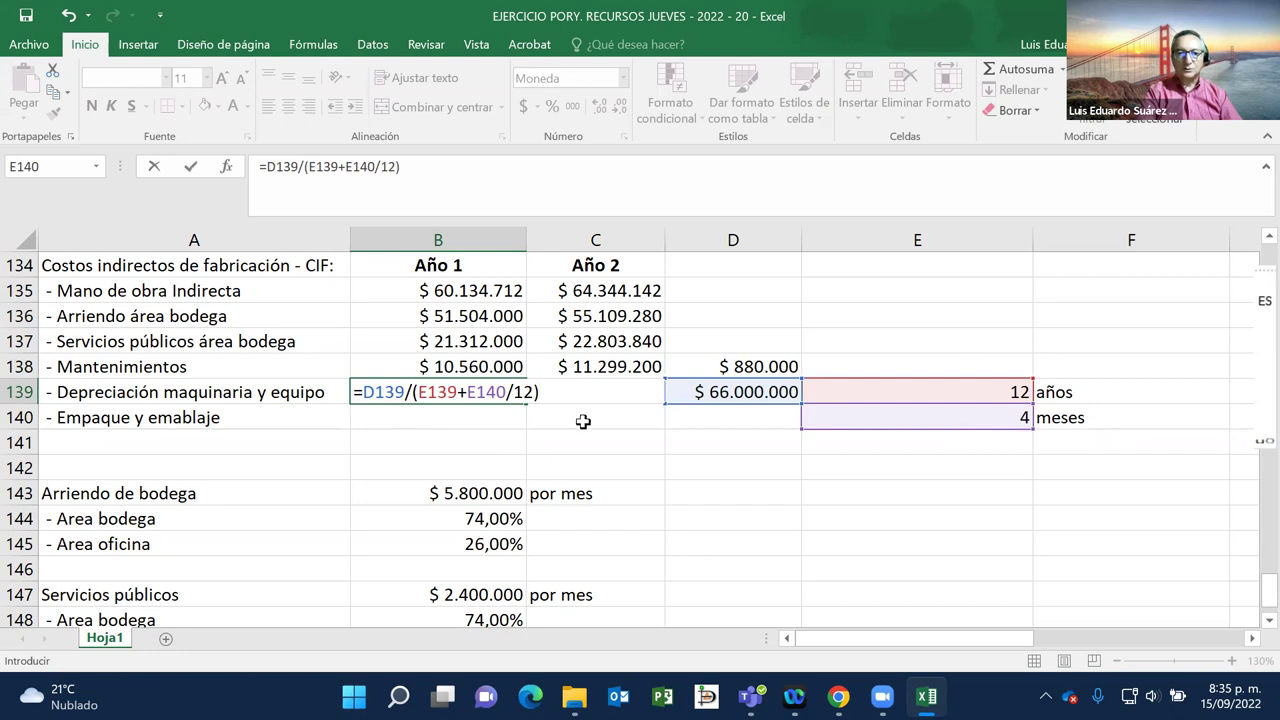
key(Return)
Step: Change the useful life years in E139 to 14
key(Up)
key(Up)
key(Right)
key(Right)
key(Right)
key(Down)
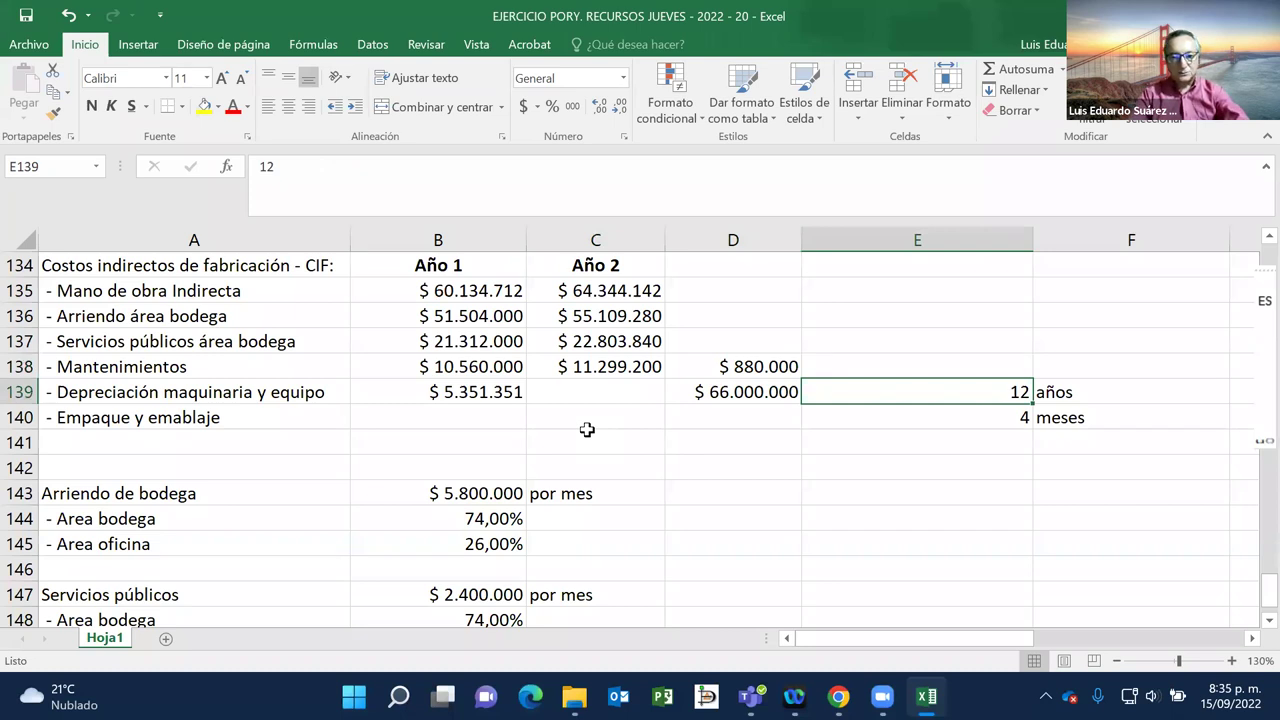
text(14)
key(Return)
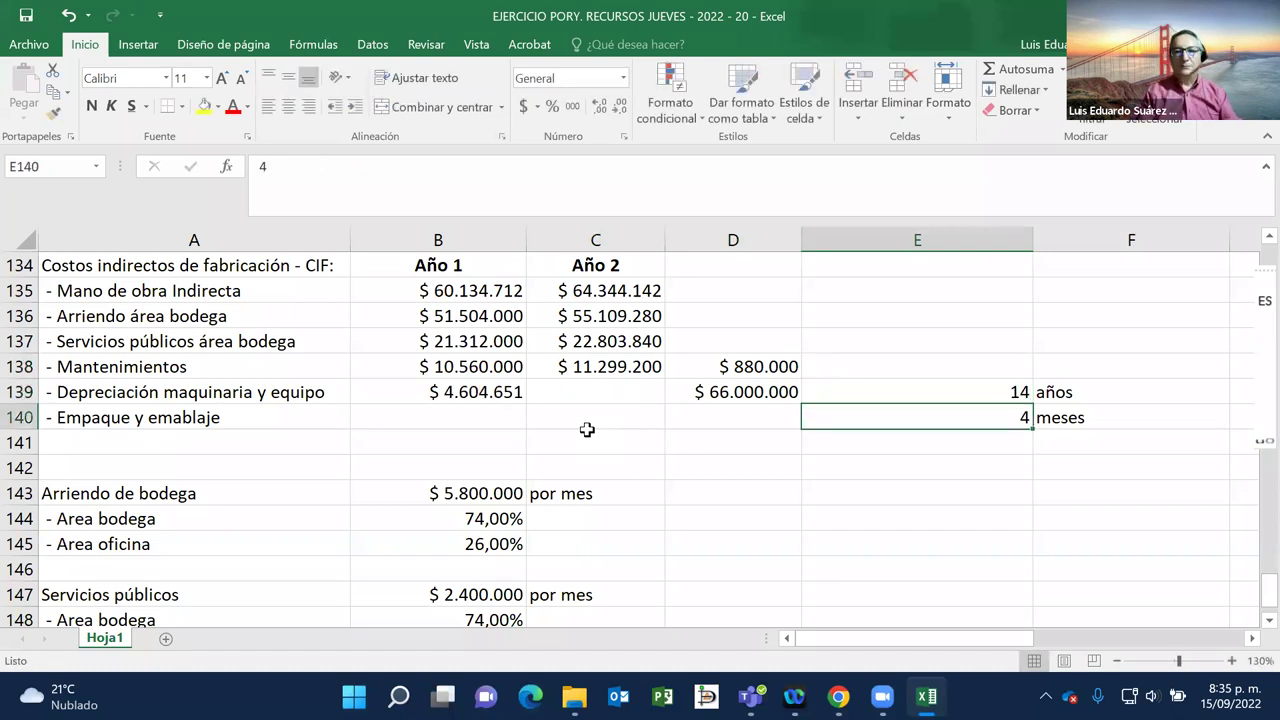
Step: Review the Año 1 machinery and equipment depreciation formula in B139 and the cells it refers to
click(409, 391)
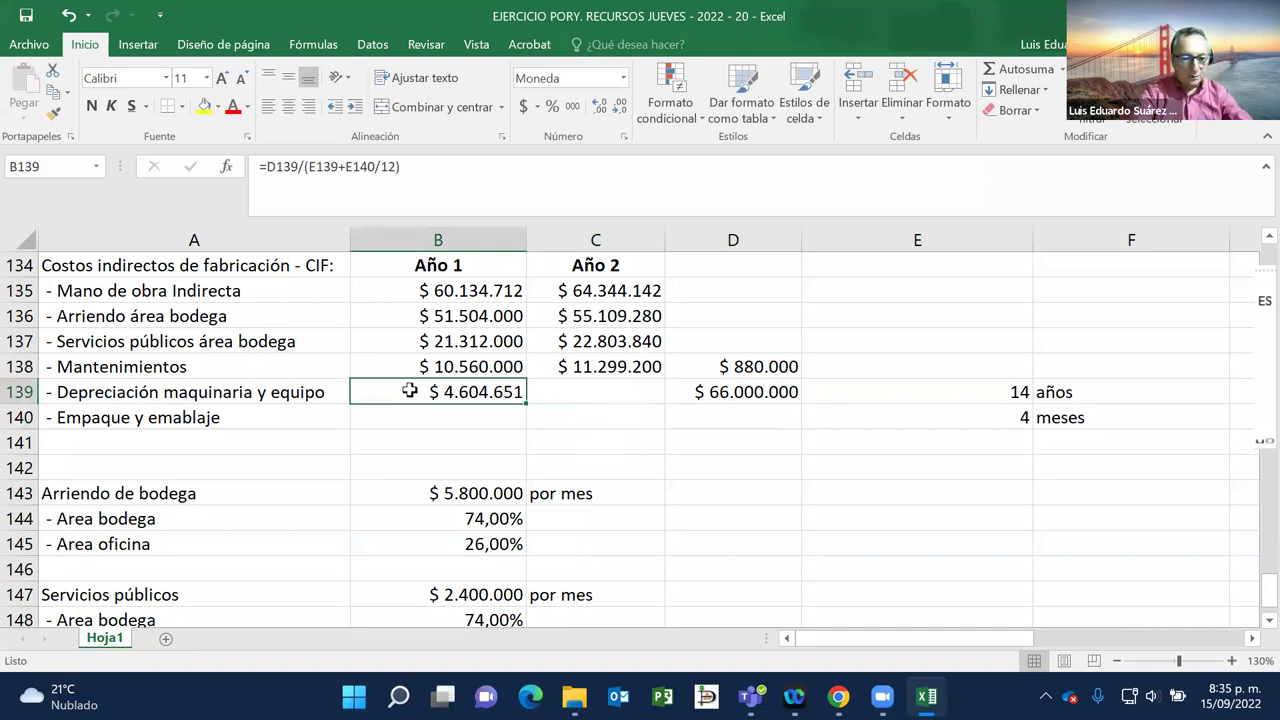
double_click(409, 391)
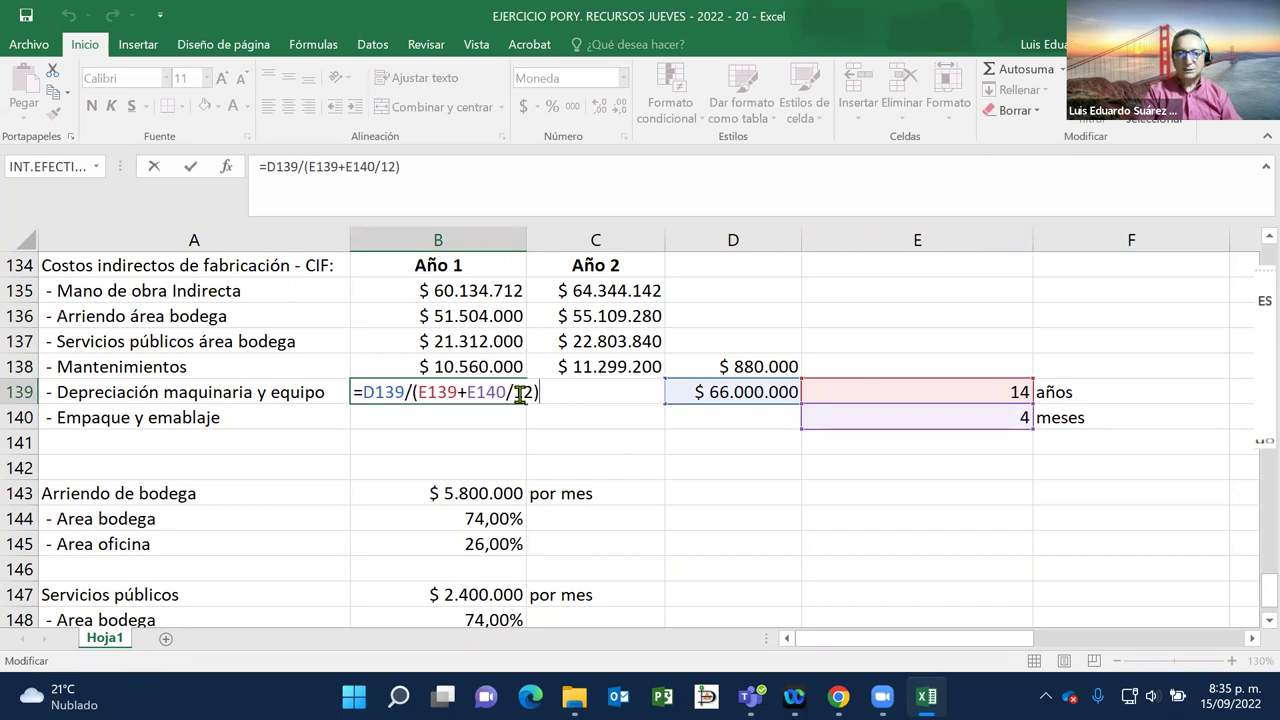
click(499, 430)
click(572, 395)
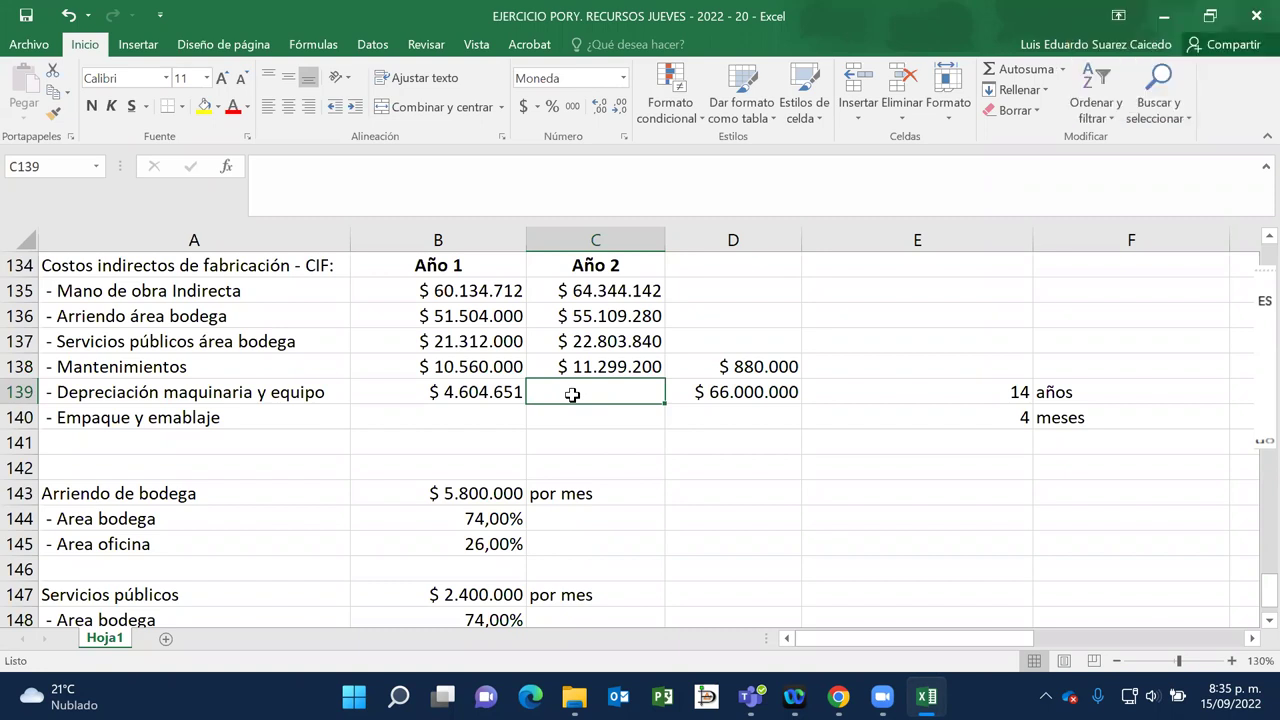
Step: Convert the full useful life to months in E141 with =E139*12+E140
key(Right)
key(Right)
key(Left)
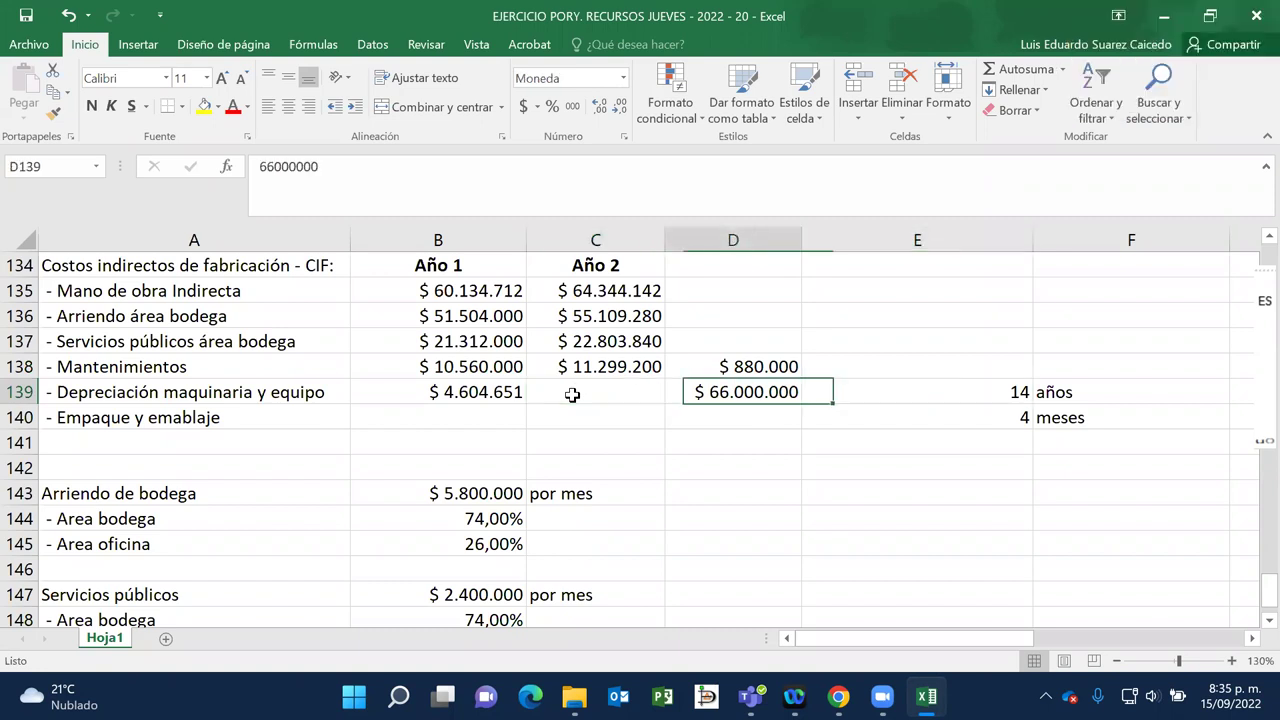
key(Down)
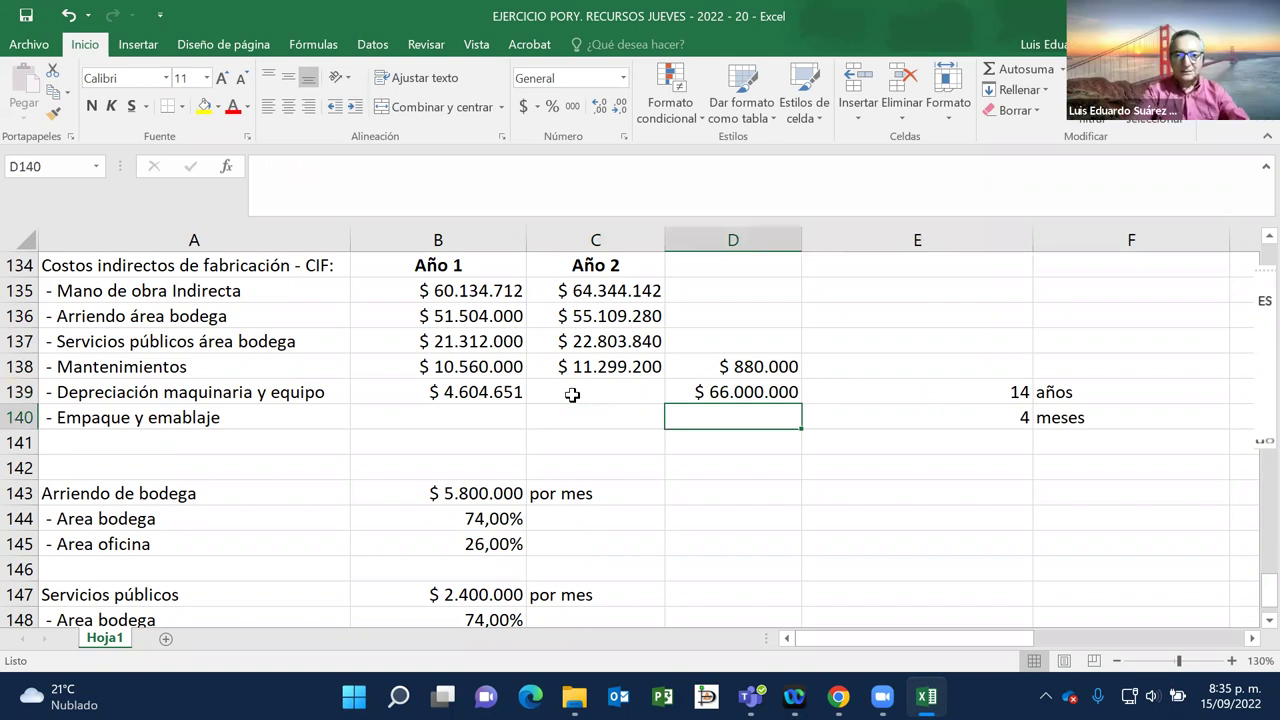
key(Right)
key(Down)
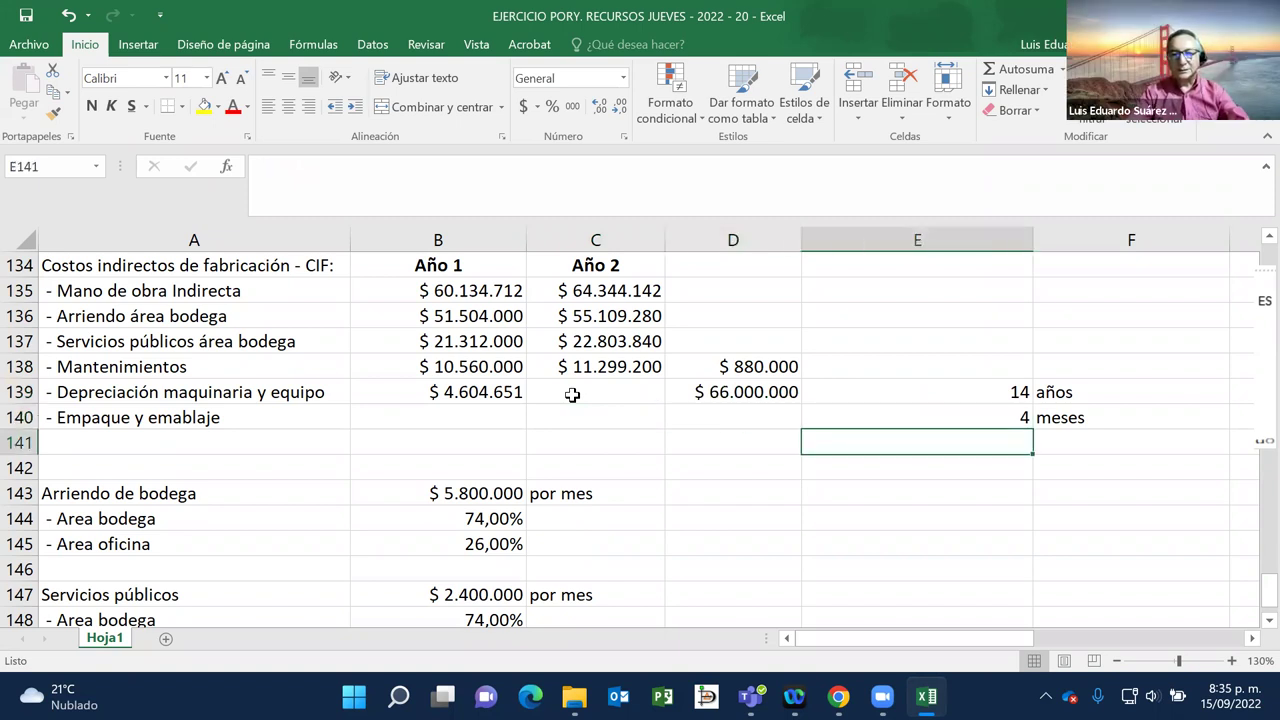
text(=)
key(Up)
key(Up)
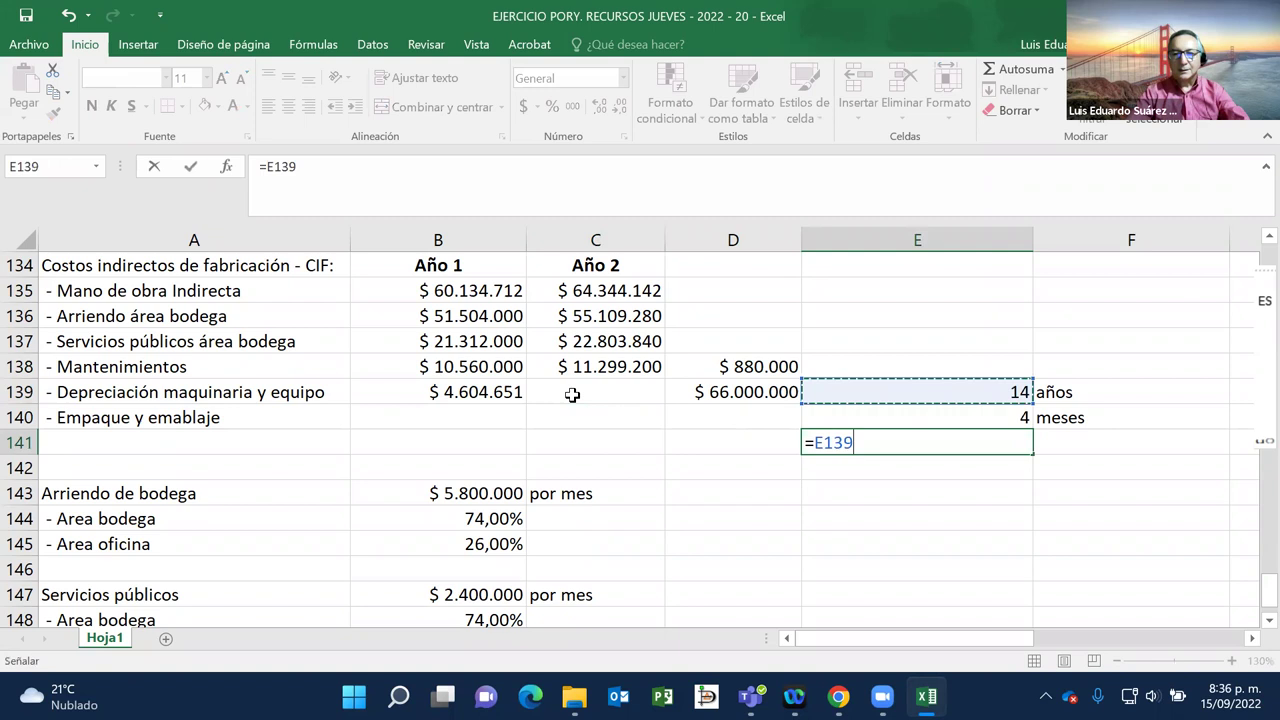
text(*12)
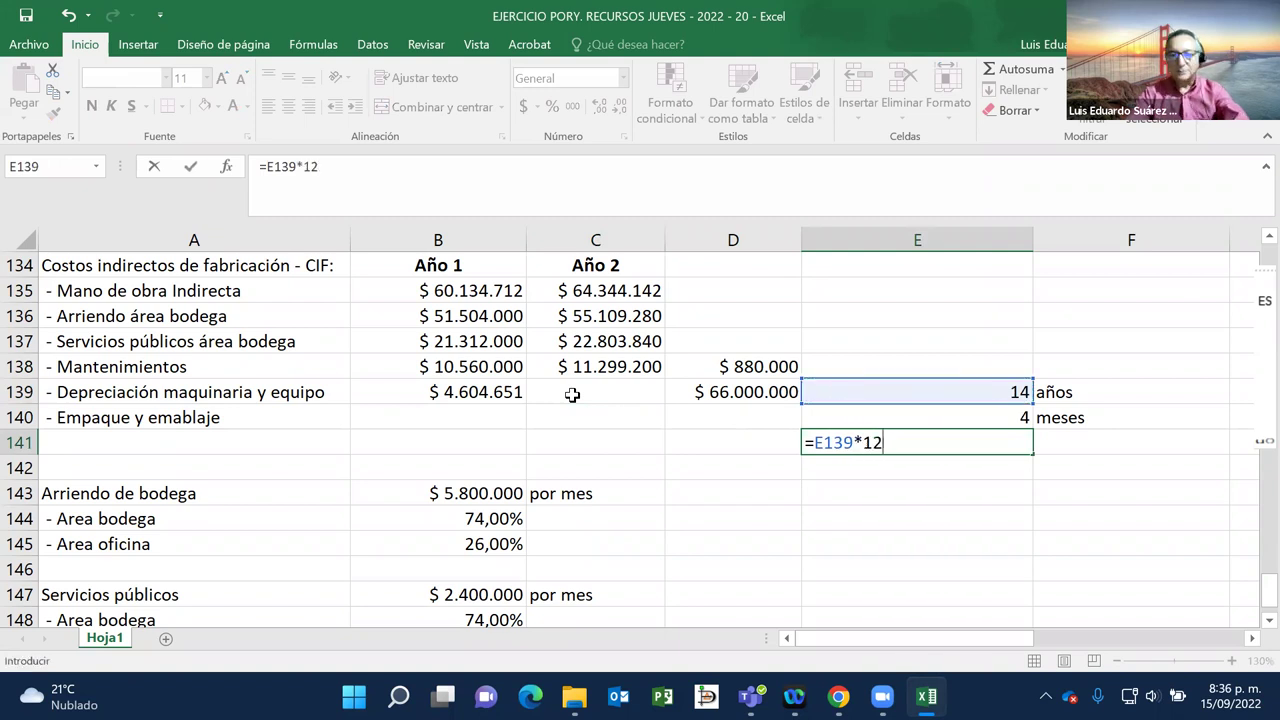
text(+)
key(Up)
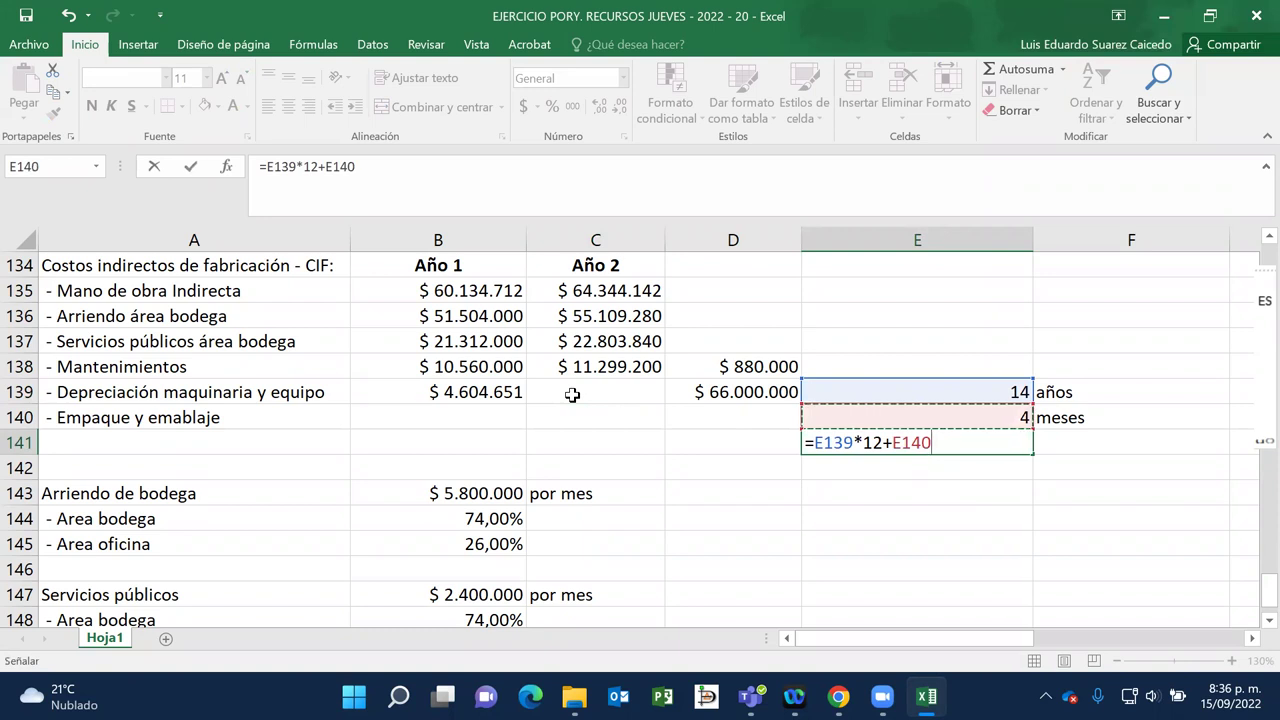
key(Return)
Step: Label the total useful life in F141 as meses
key(Up)
key(Right)
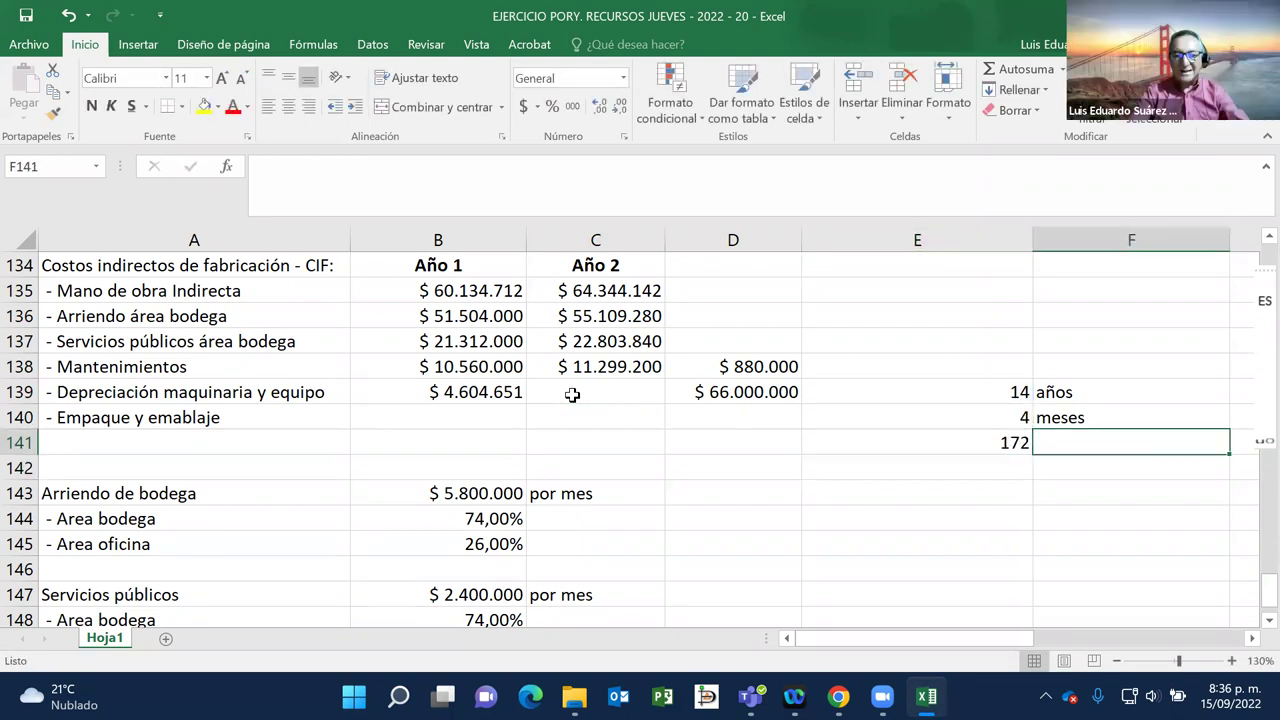
text(meses)
key(Return)
Step: Calculate the monthly machinery depreciation in D141 with =D139/E141
key(Up)
key(Left)
key(Left)
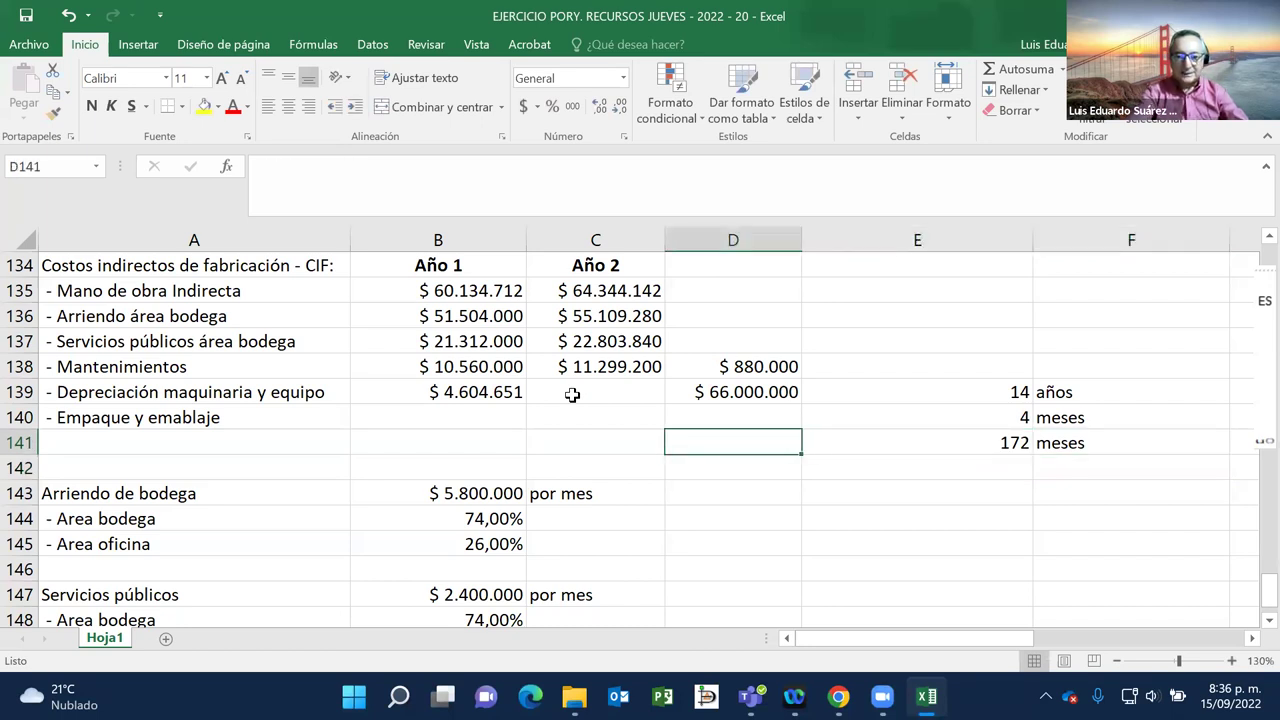
text(=)
key(Up)
key(Up)
text(/)
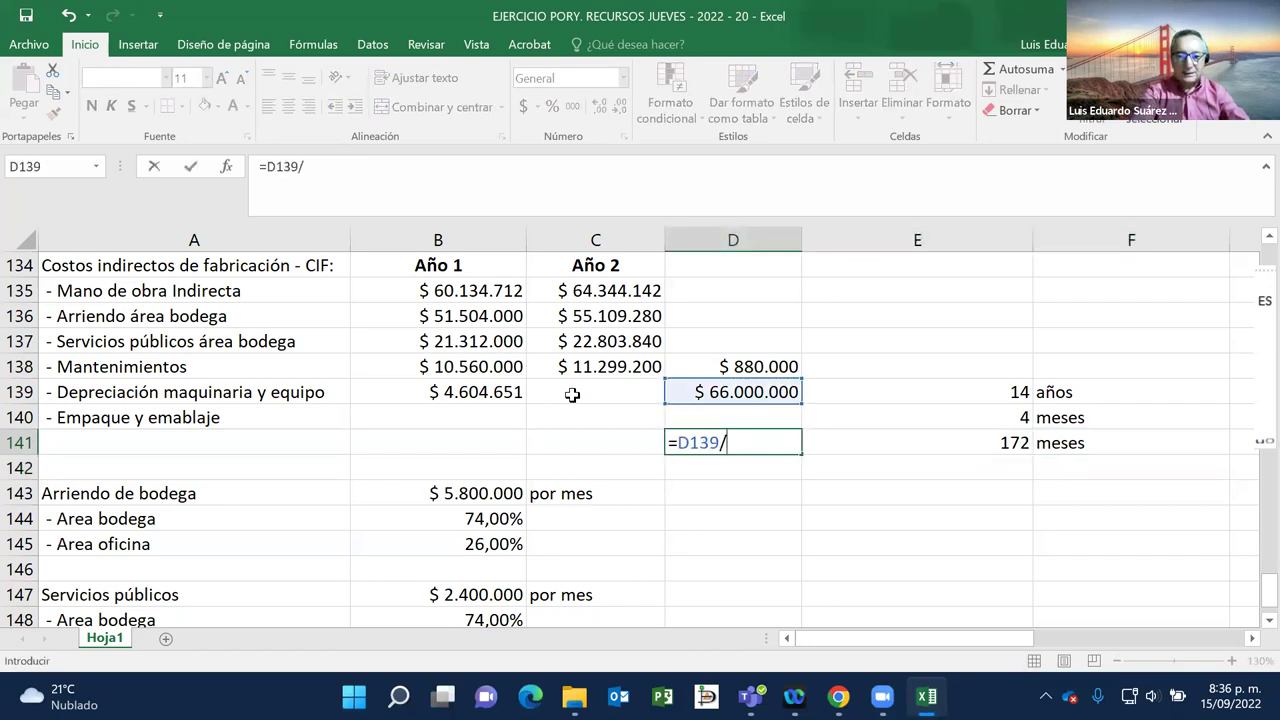
key(Right)
key(Return)
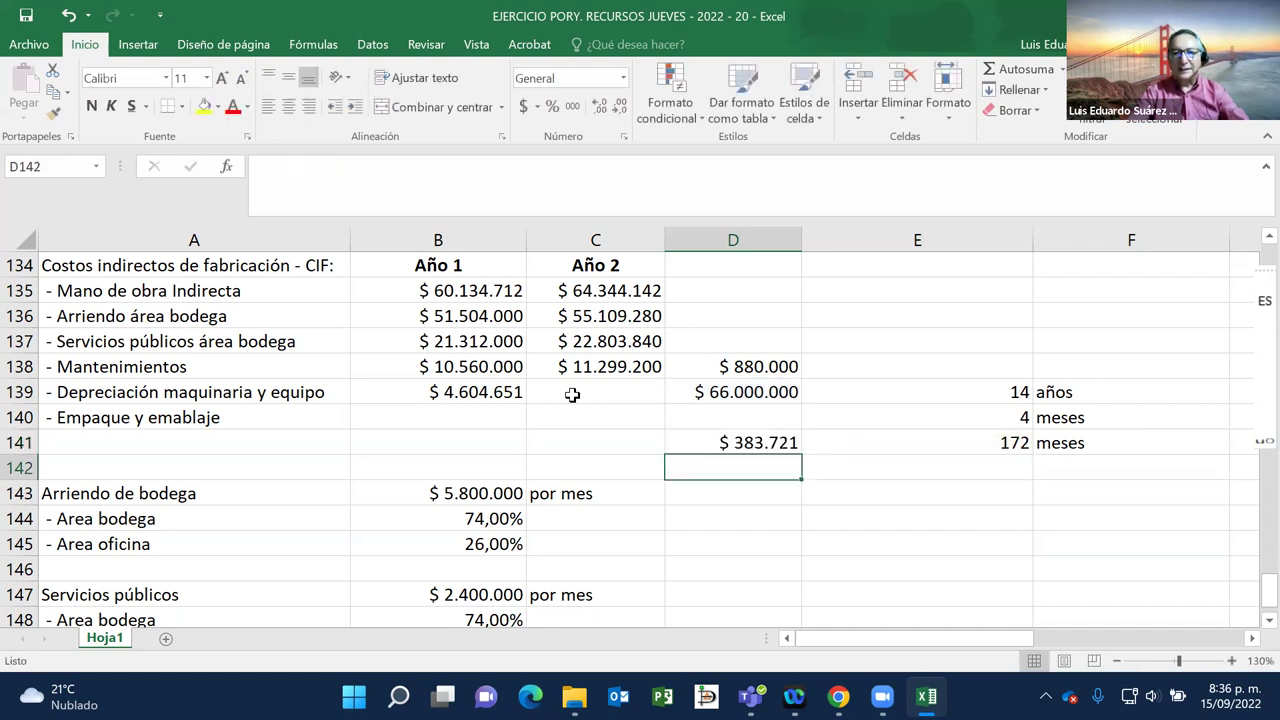
Step: Annualize the monthly depreciation in D142 with =D141*12 as a check on the Año 1 value in B139
click(775, 443)
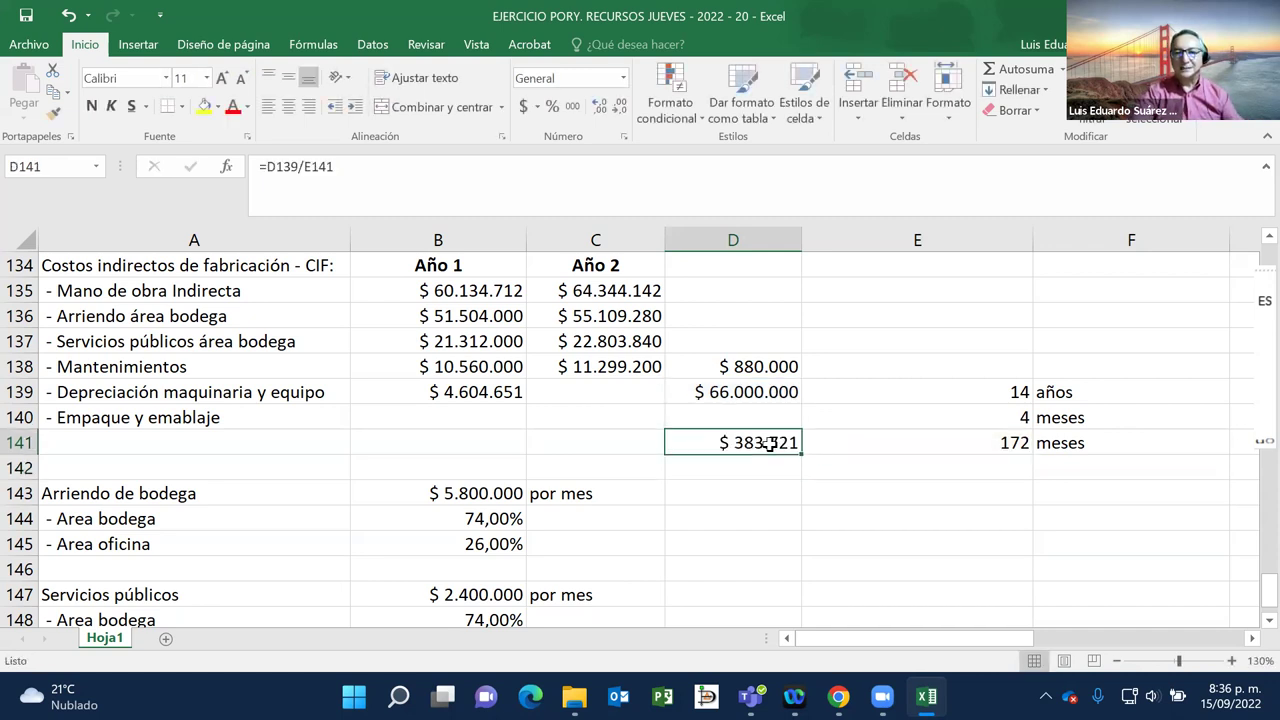
click(467, 393)
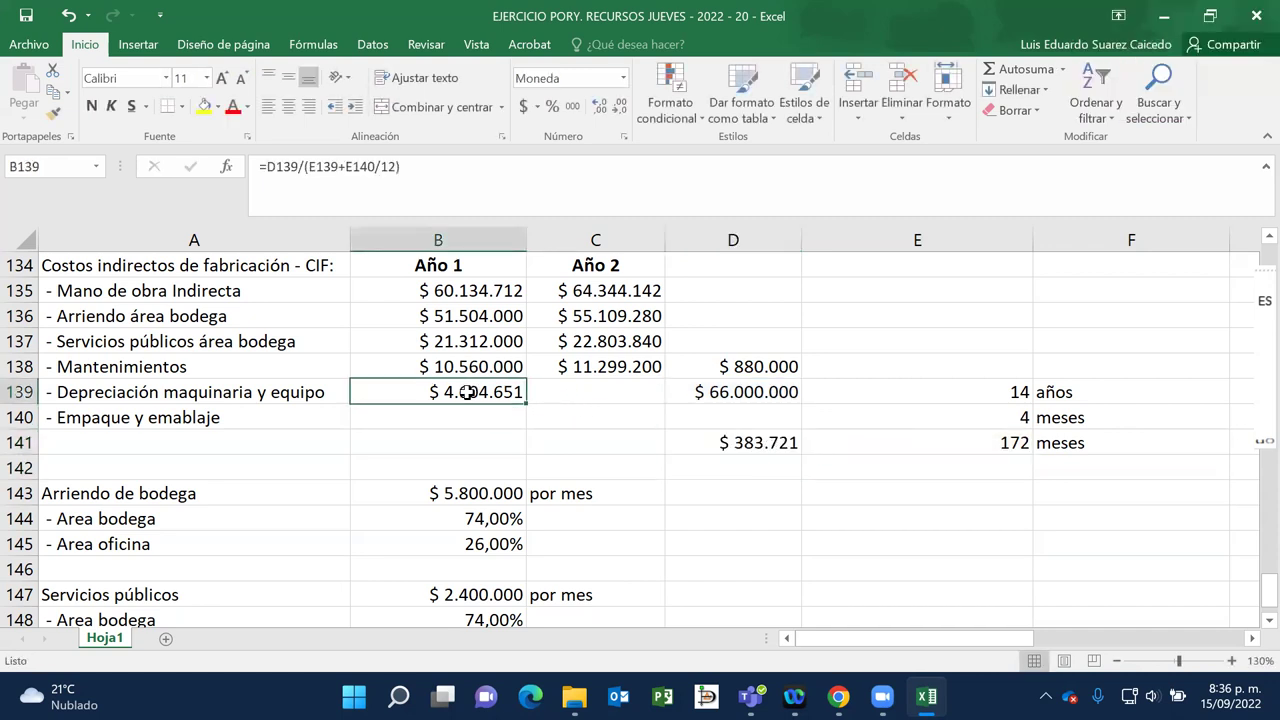
click(736, 445)
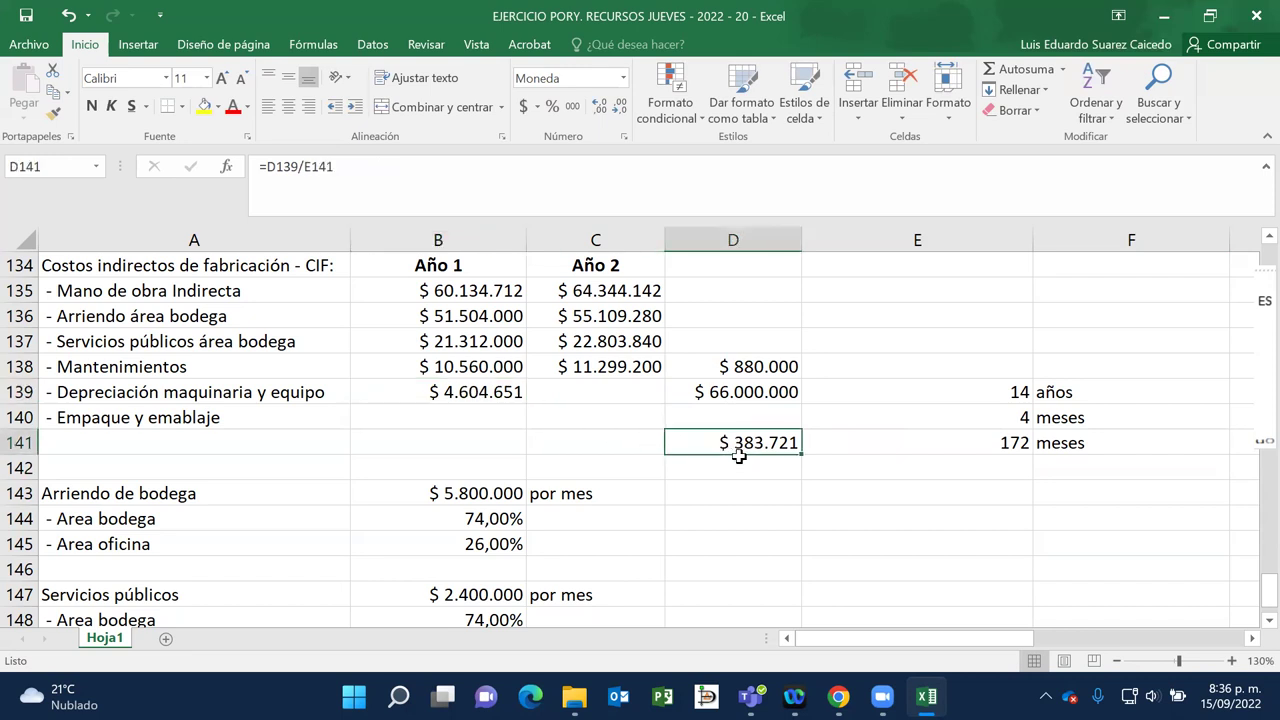
click(752, 468)
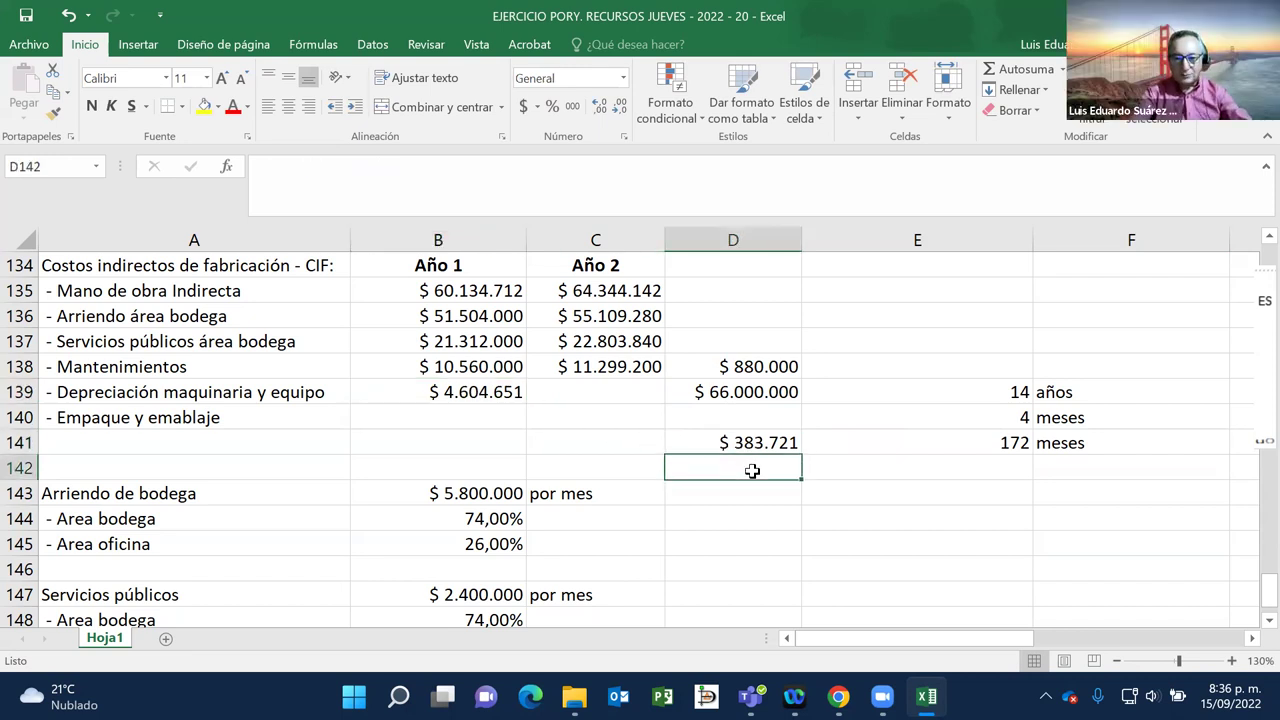
text(=)
key(Up)
text(*12)
key(Return)
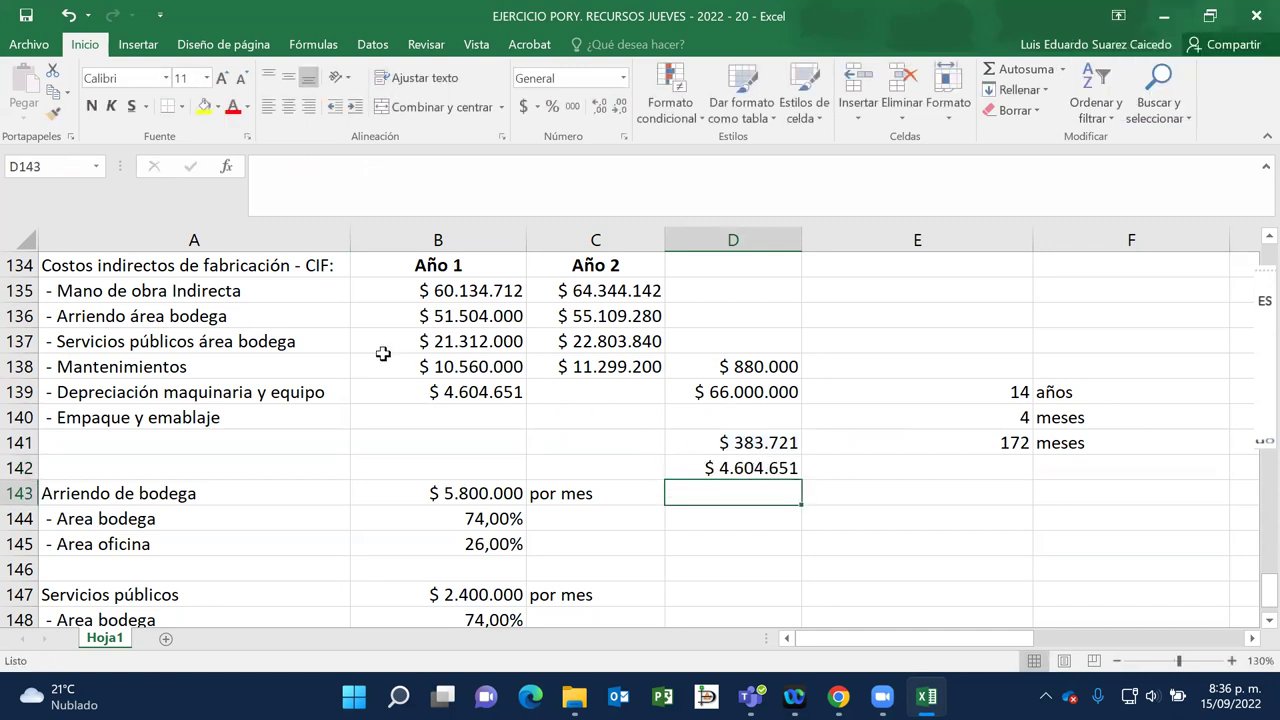
Step: Clear the depreciation check calculations from D141 and D142, plus the total months and its label in E141 and F141
click(766, 442)
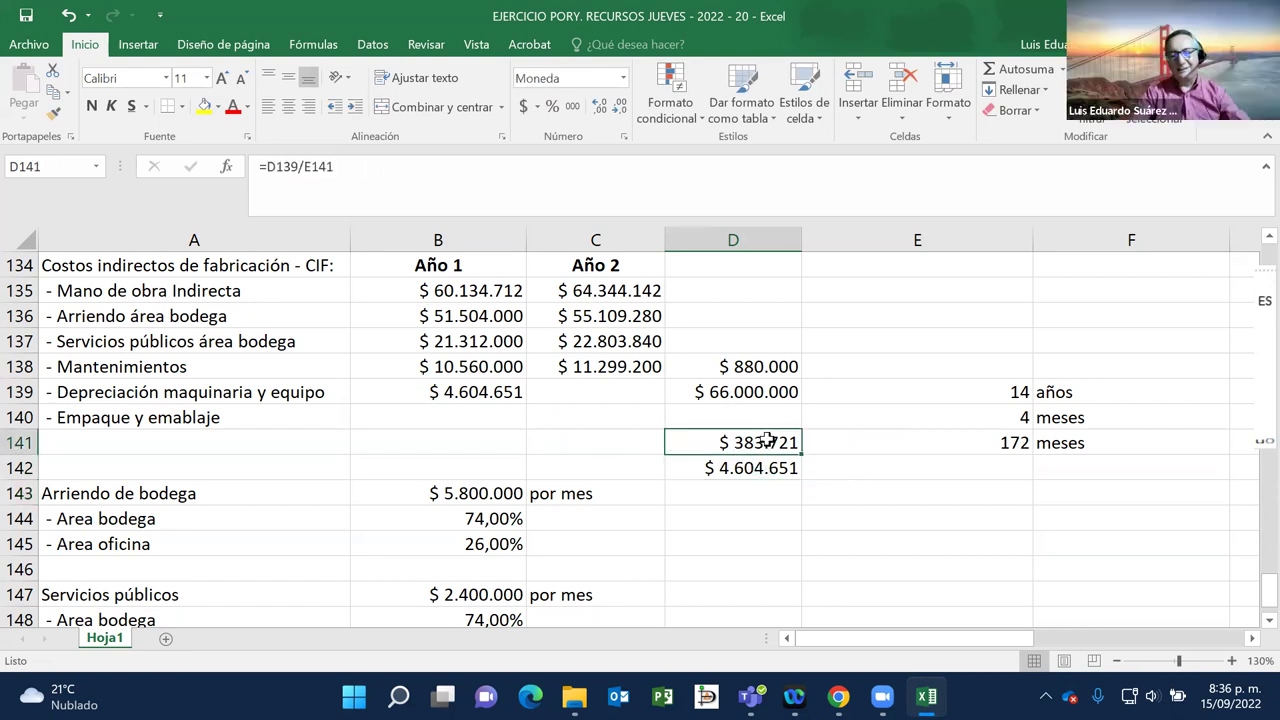
key(shift+Down)
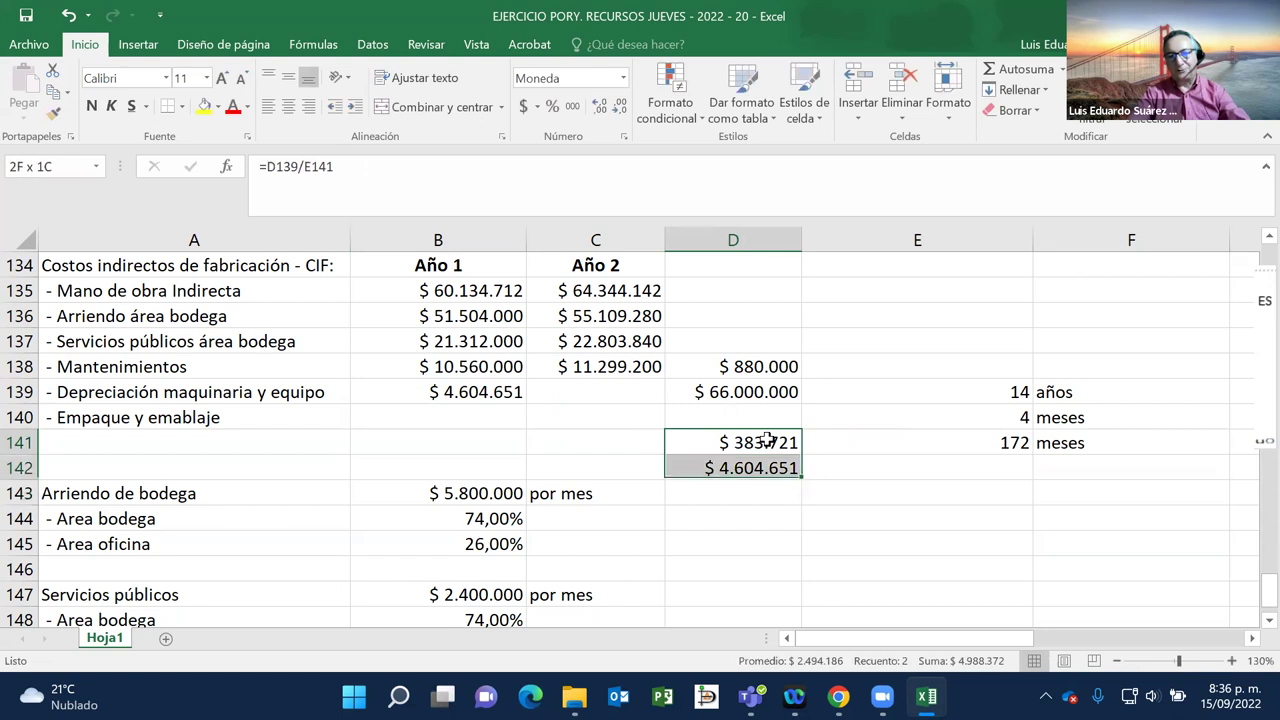
key(shift+Right)
key(shift+Right)
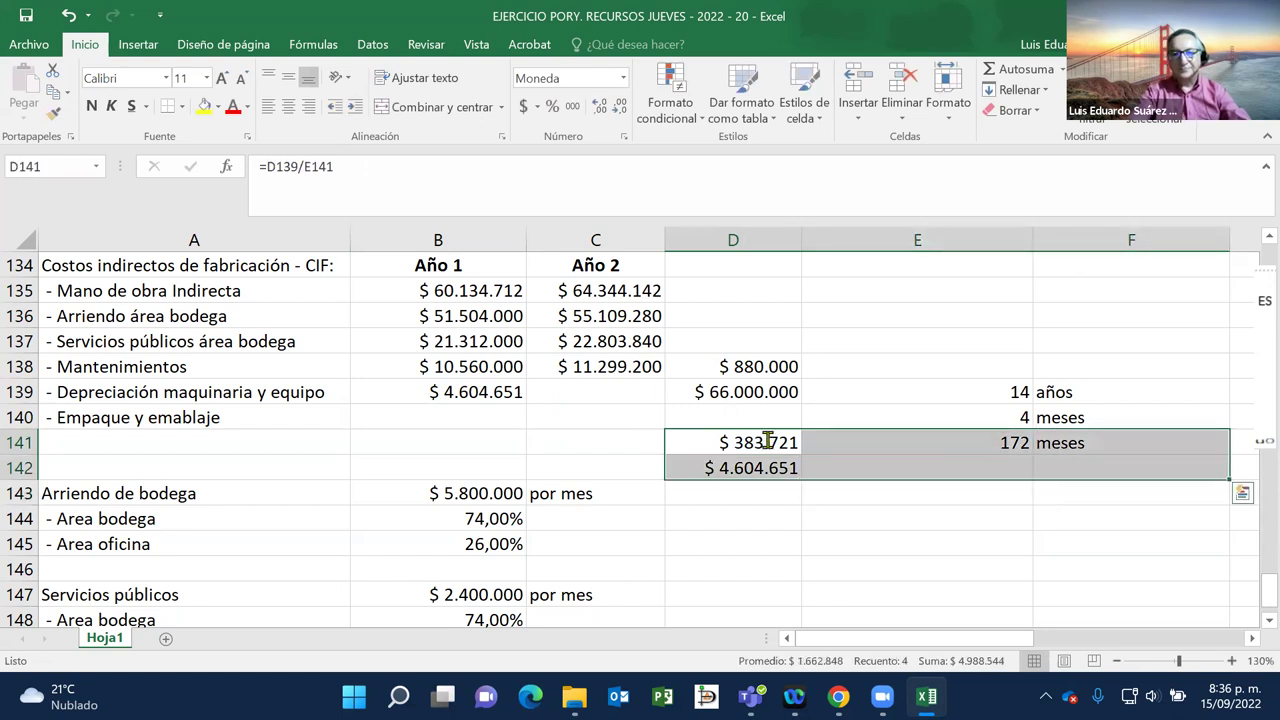
key(BackSpace)
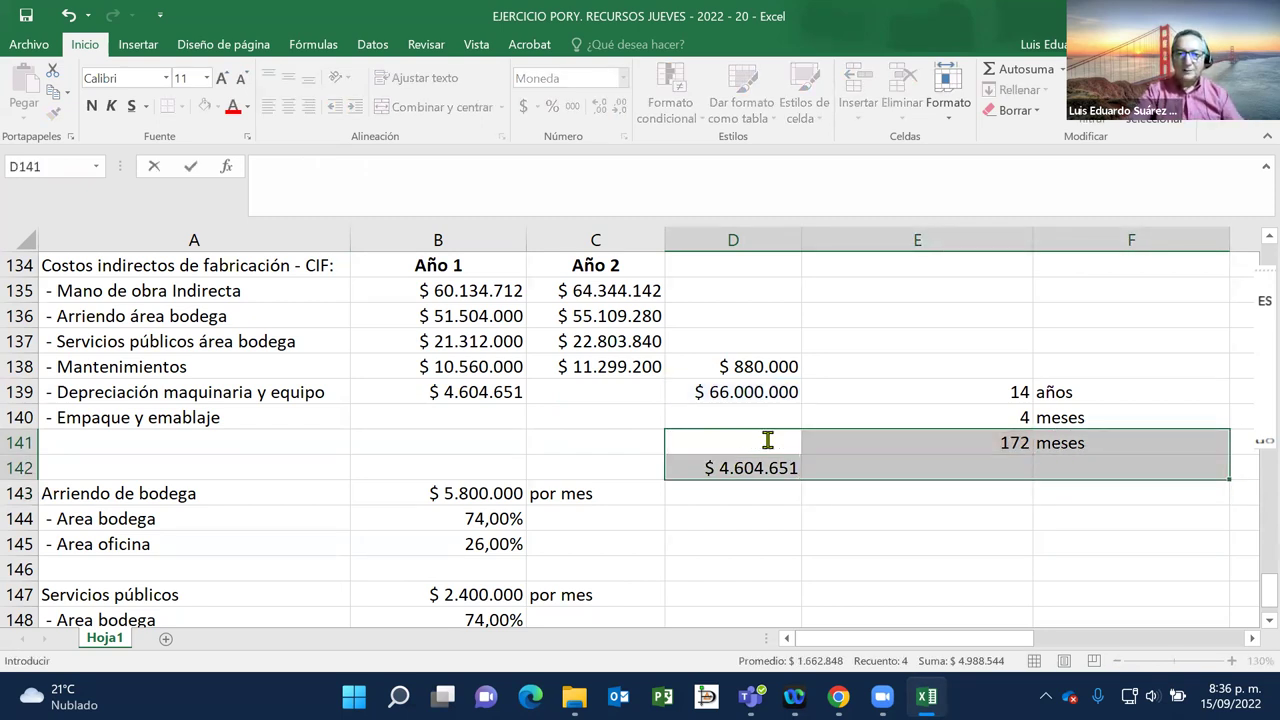
key(Down)
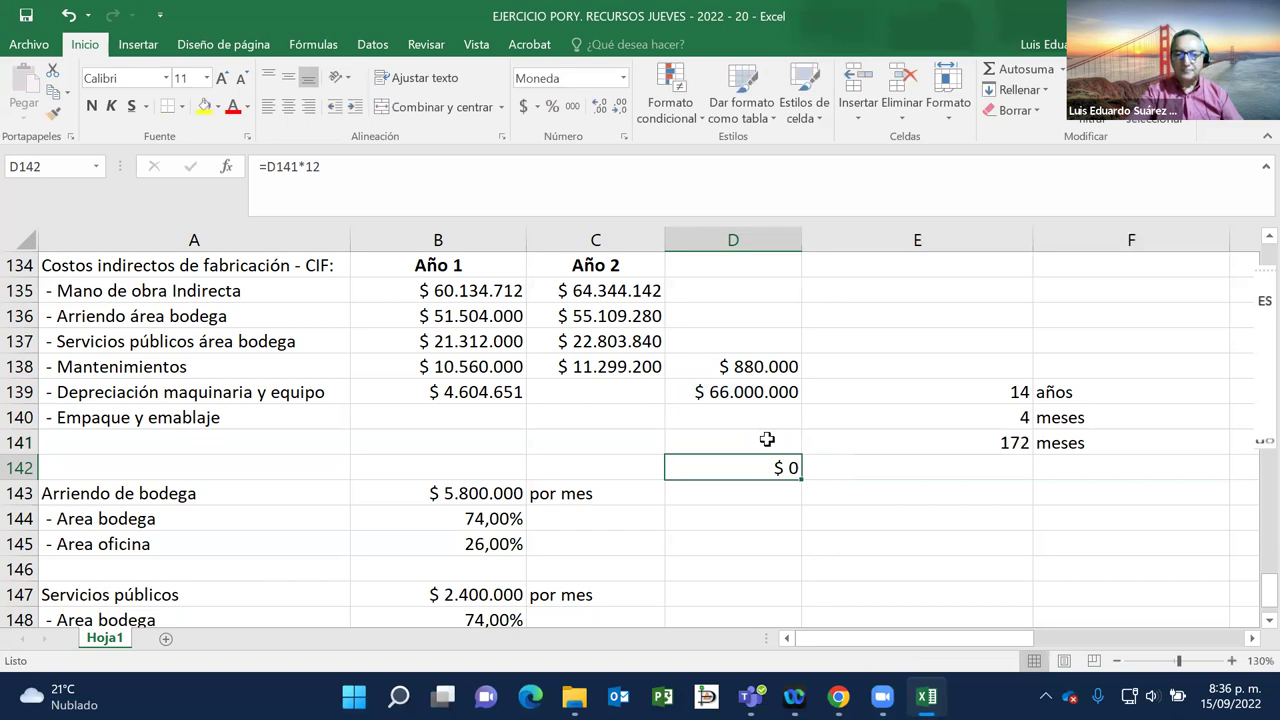
key(BackSpace)
key(Right)
key(Up)
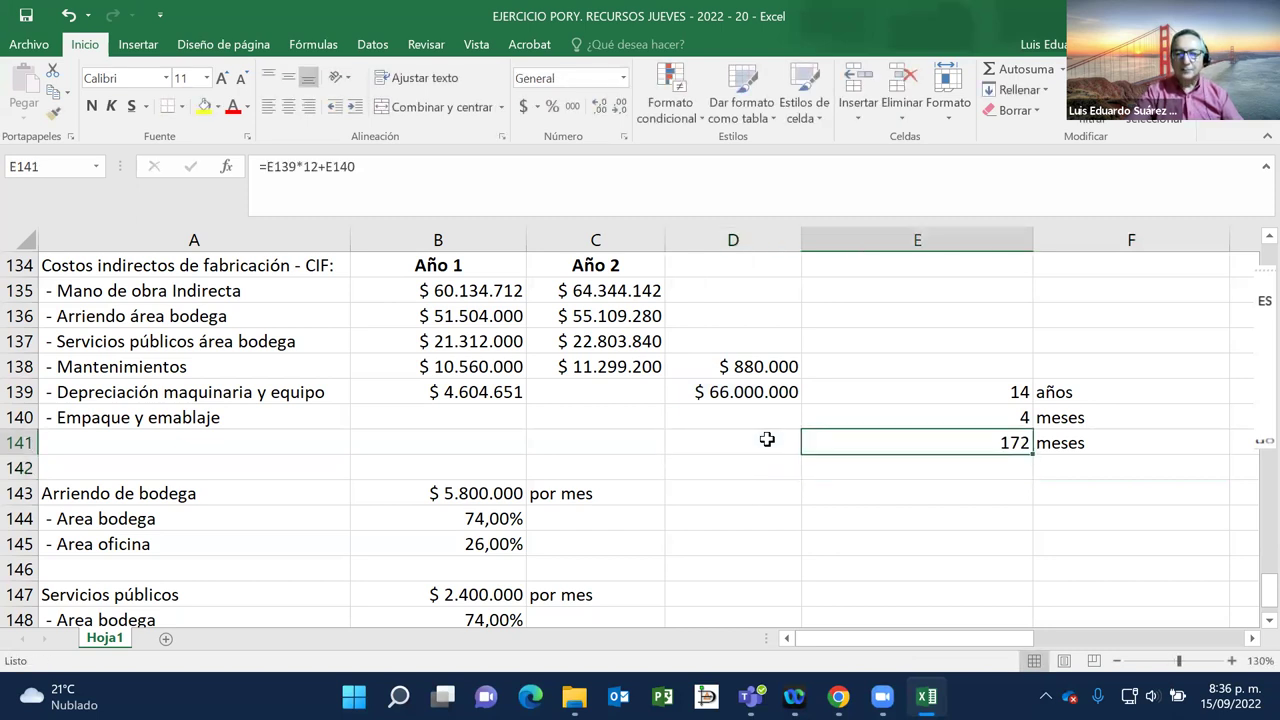
key(BackSpace)
key(Right)
key(BackSpace)
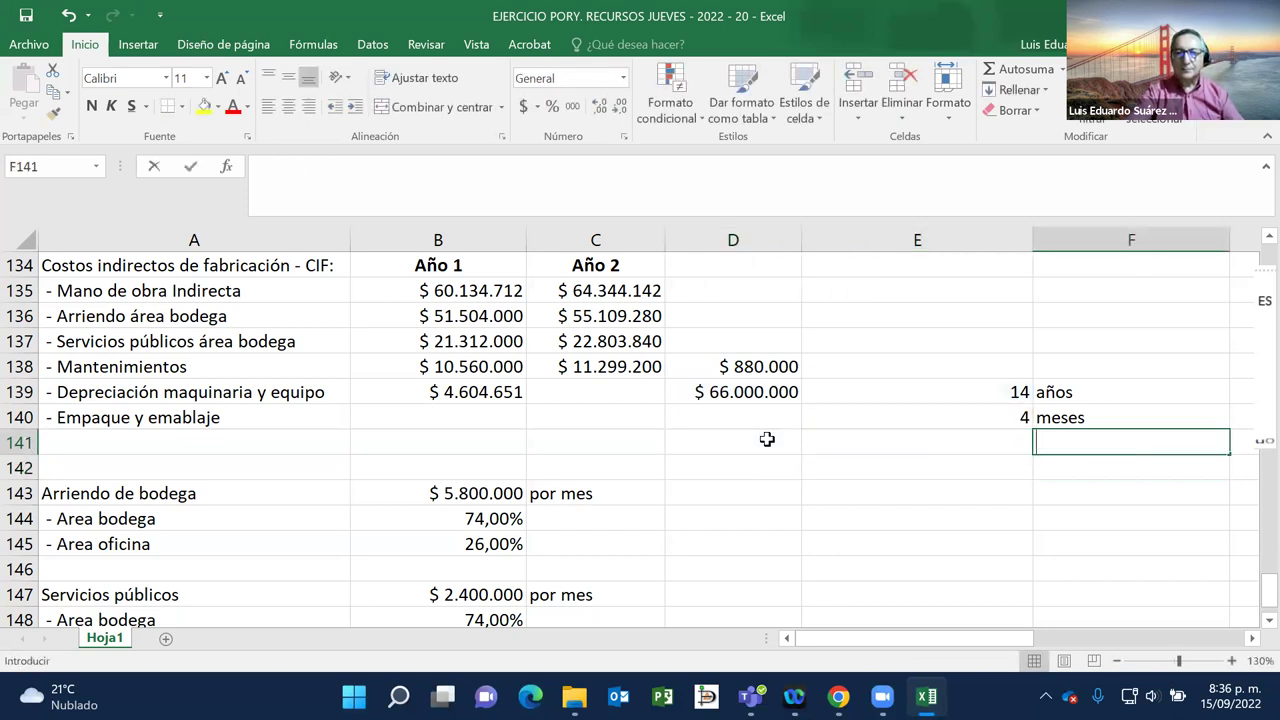
Step: Set the Año 2 Depreciación maquinaria y equipo in C139 equal to Año 1 with =B139
click(593, 386)
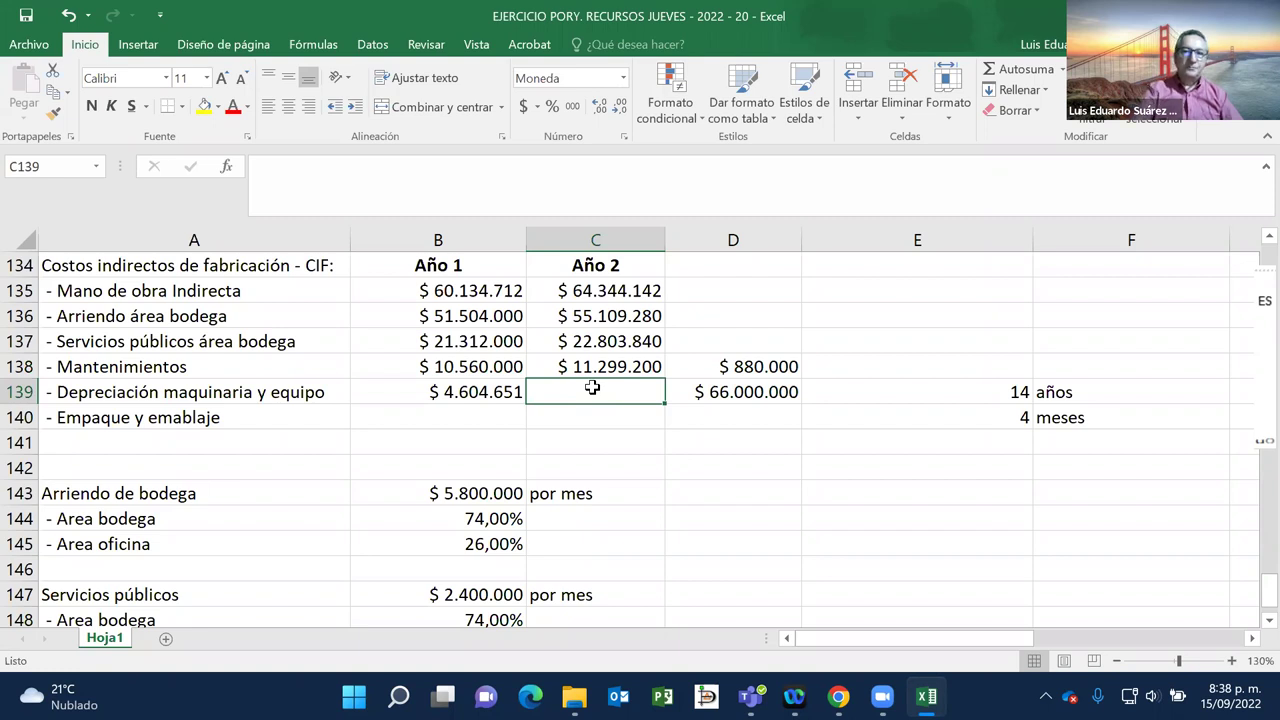
text(=)
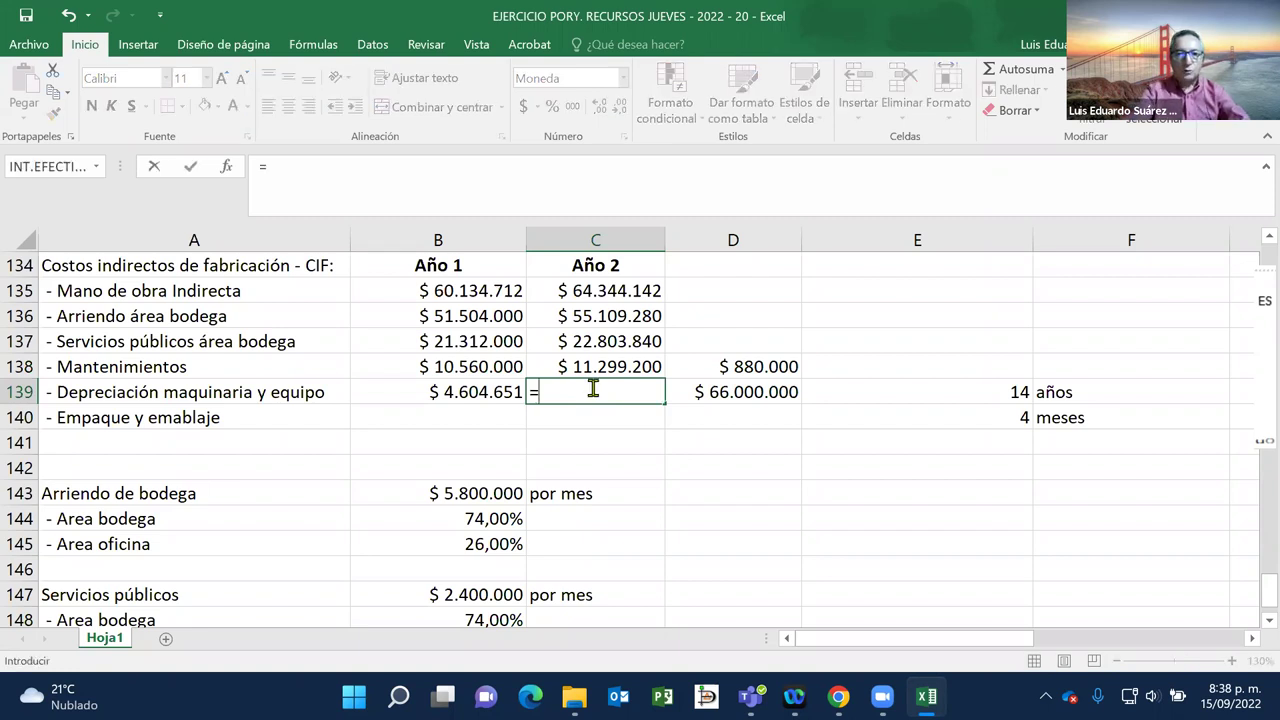
key(Left)
key(Return)
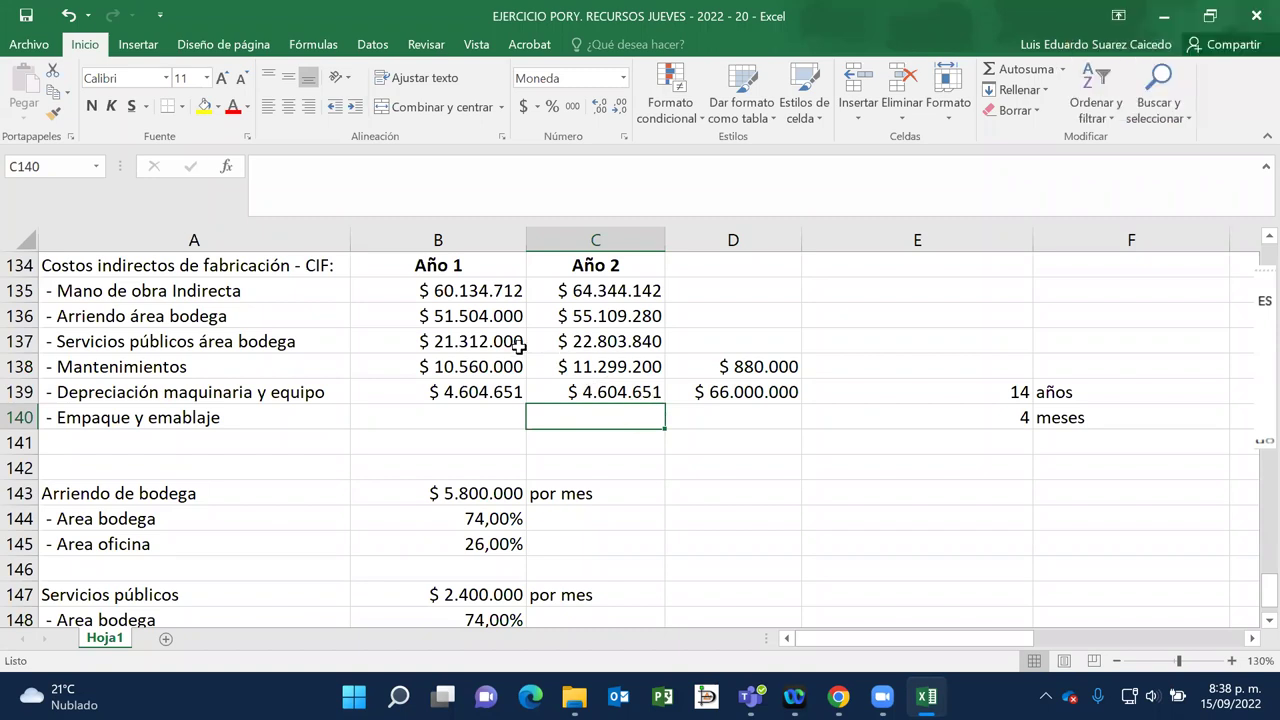
Step: Compare the Año 1 and Año 2 formulas for warehouse rent, public services, maintenance and machinery depreciation
click(503, 315)
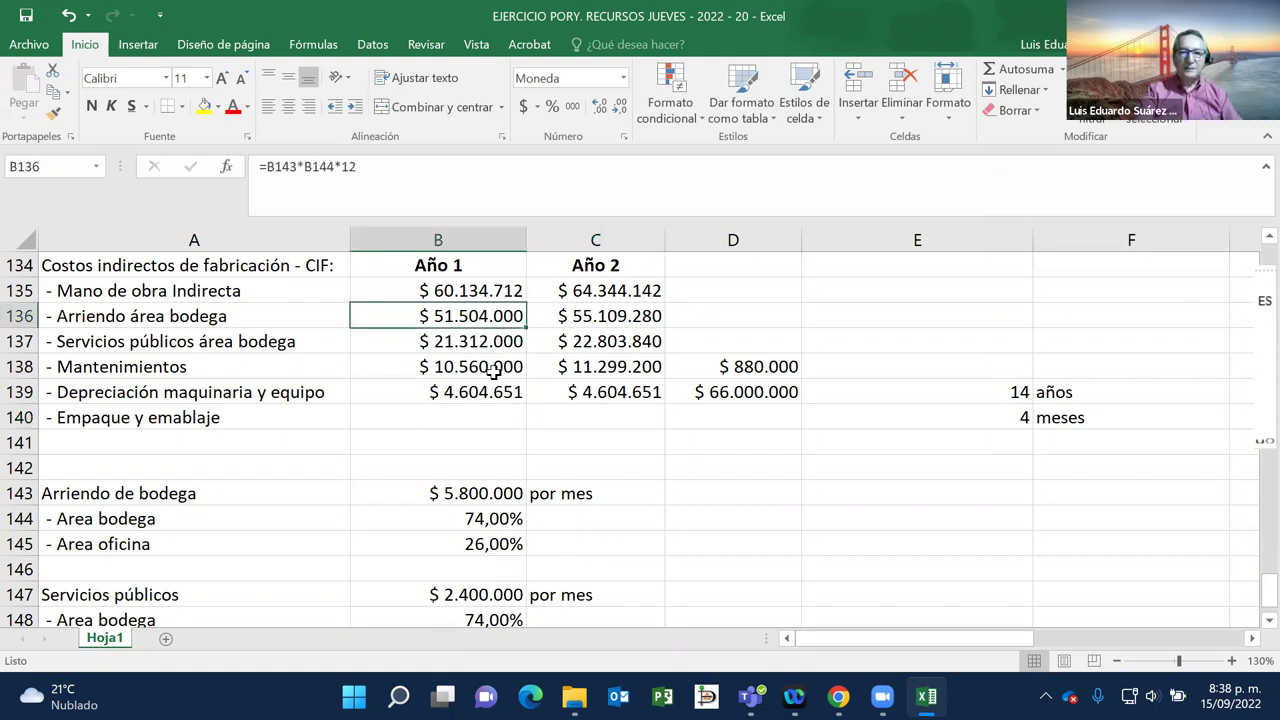
click(612, 318)
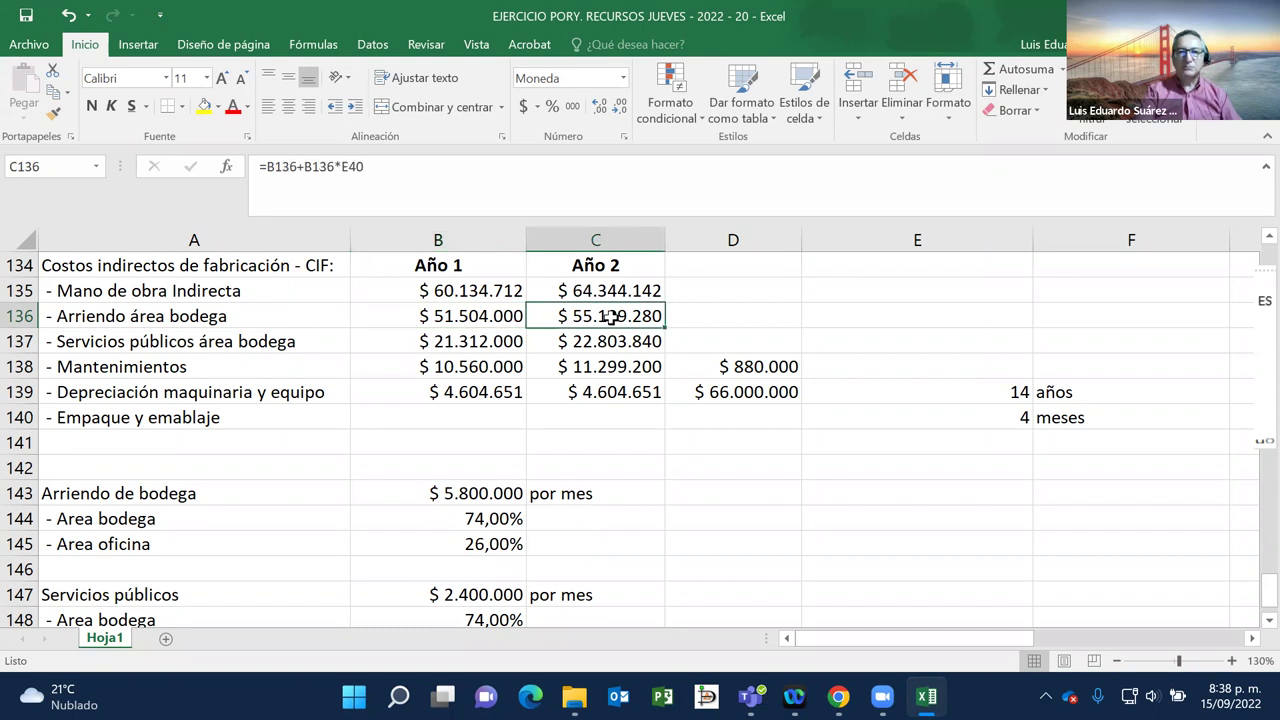
click(492, 317)
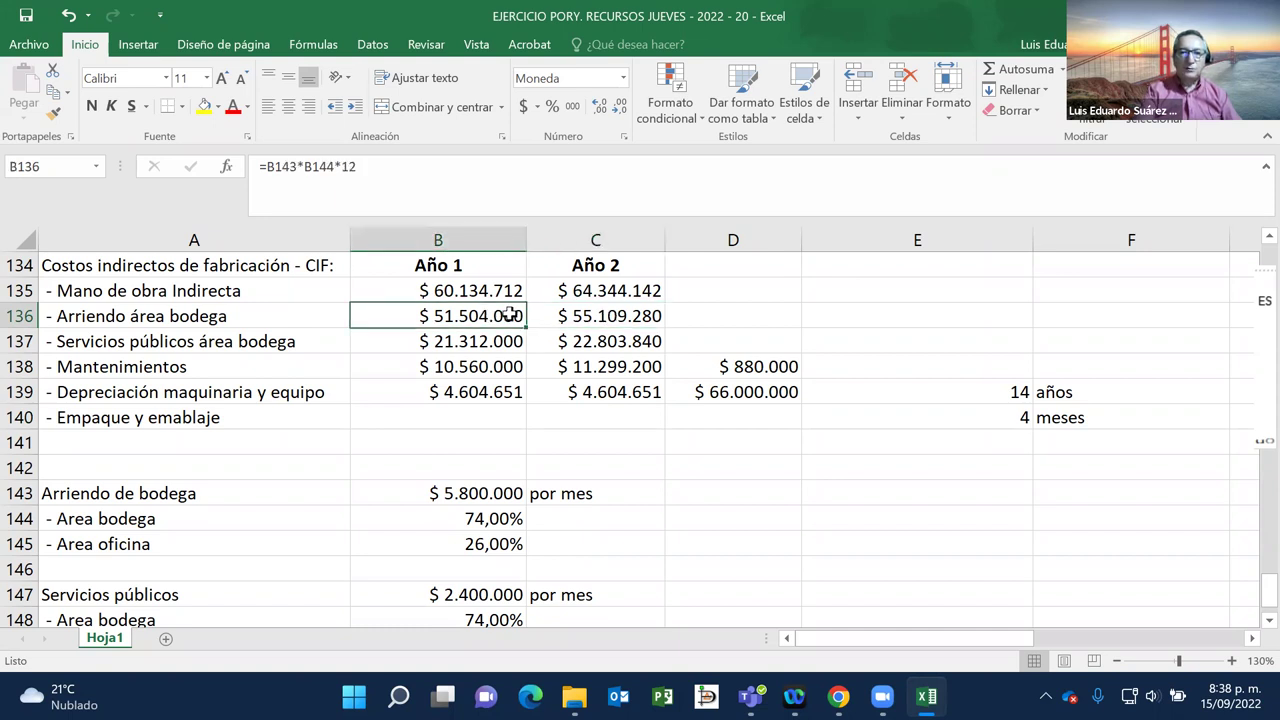
click(588, 316)
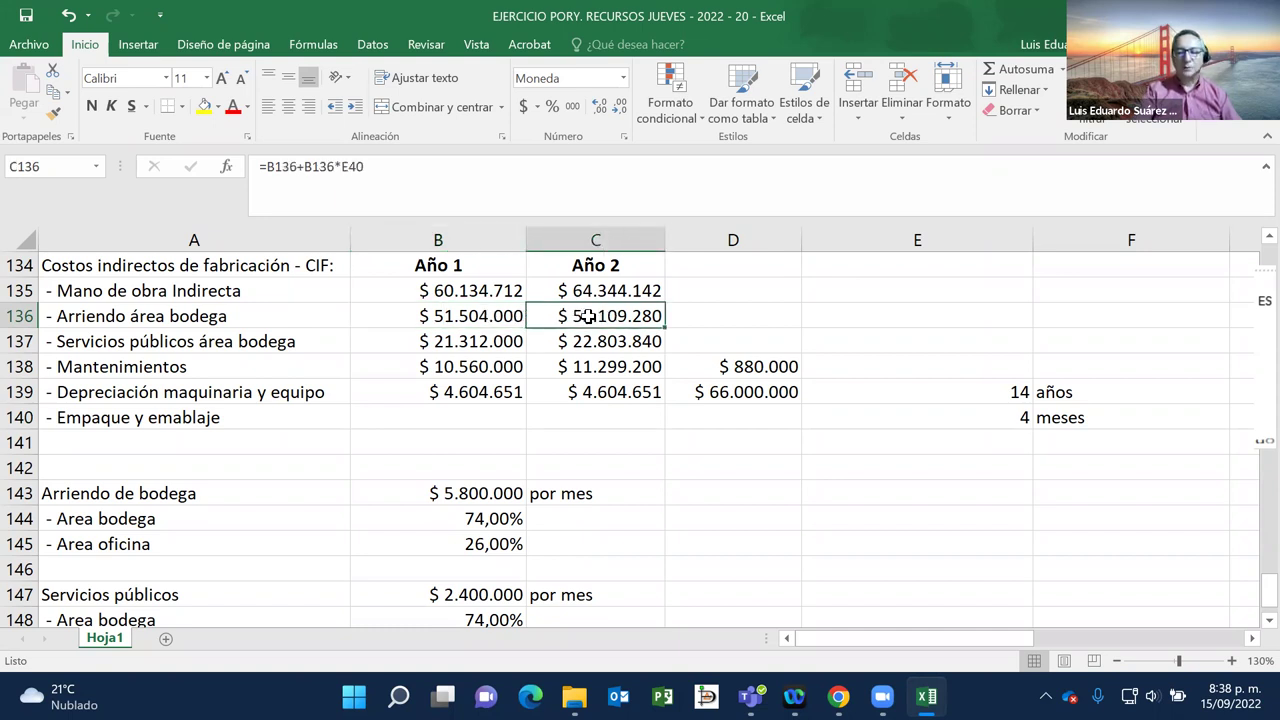
key(Down)
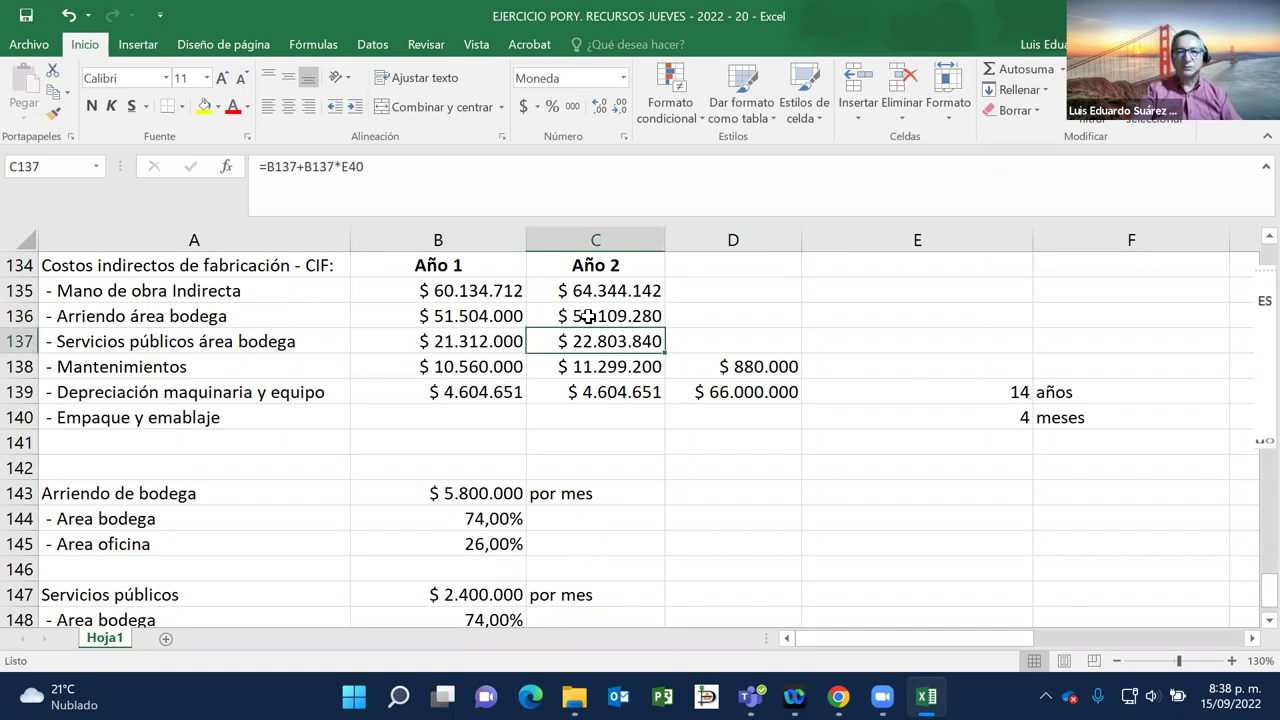
key(Down)
key(Down)
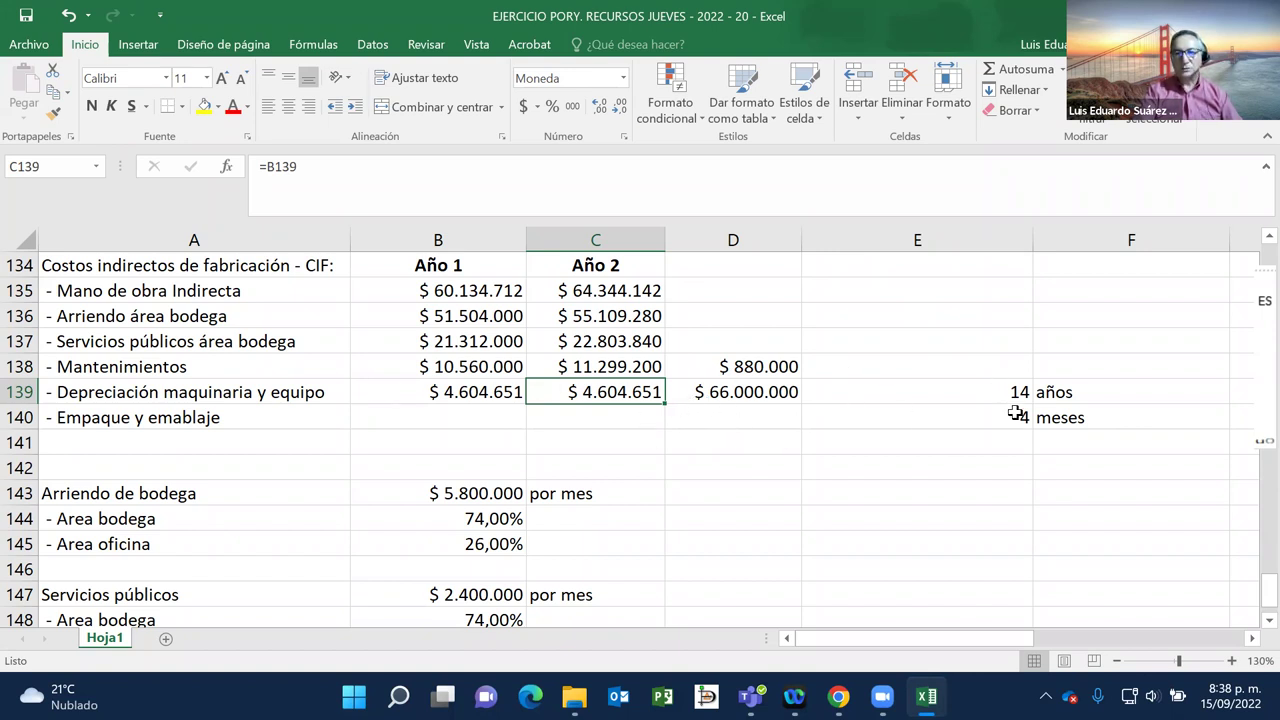
click(502, 386)
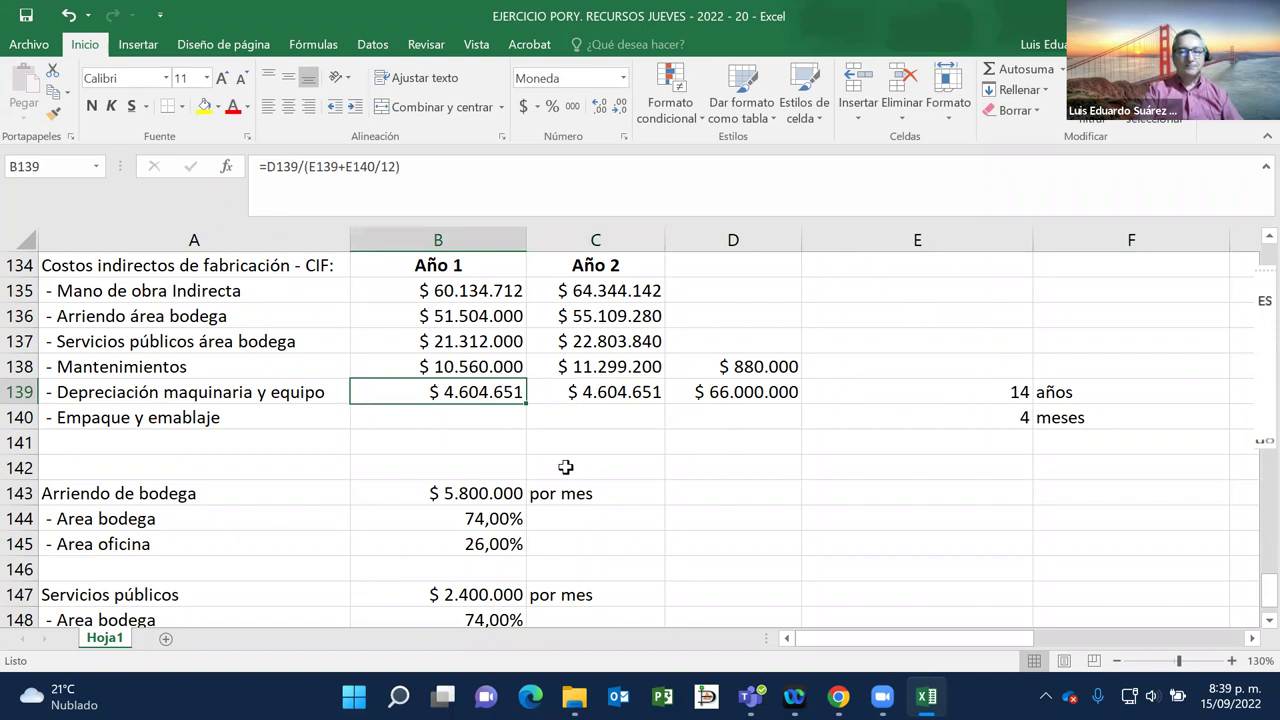
Step: Copy the "- Empaque y emablaje" label from A140 into A151, below the Servicios públicos breakdown
scroll(565, 467, down, 1)
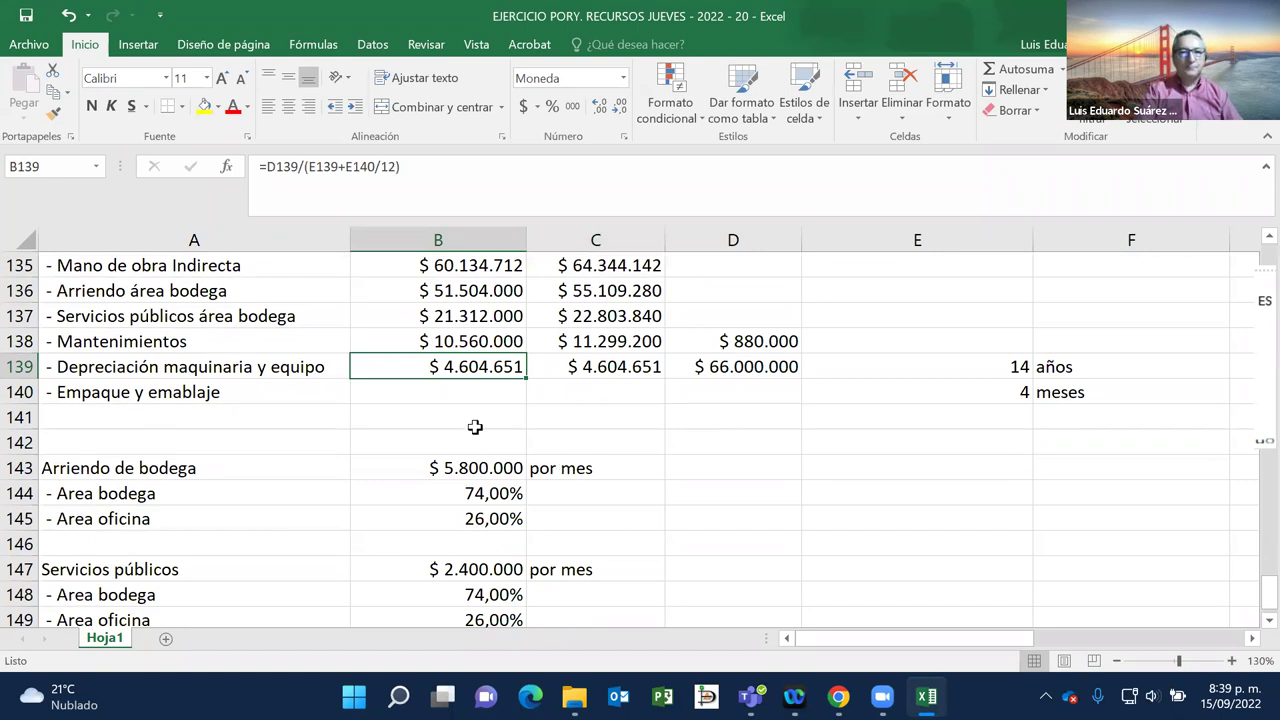
scroll(471, 426, down, 2)
scroll(475, 425, up, 1)
right_click(477, 494)
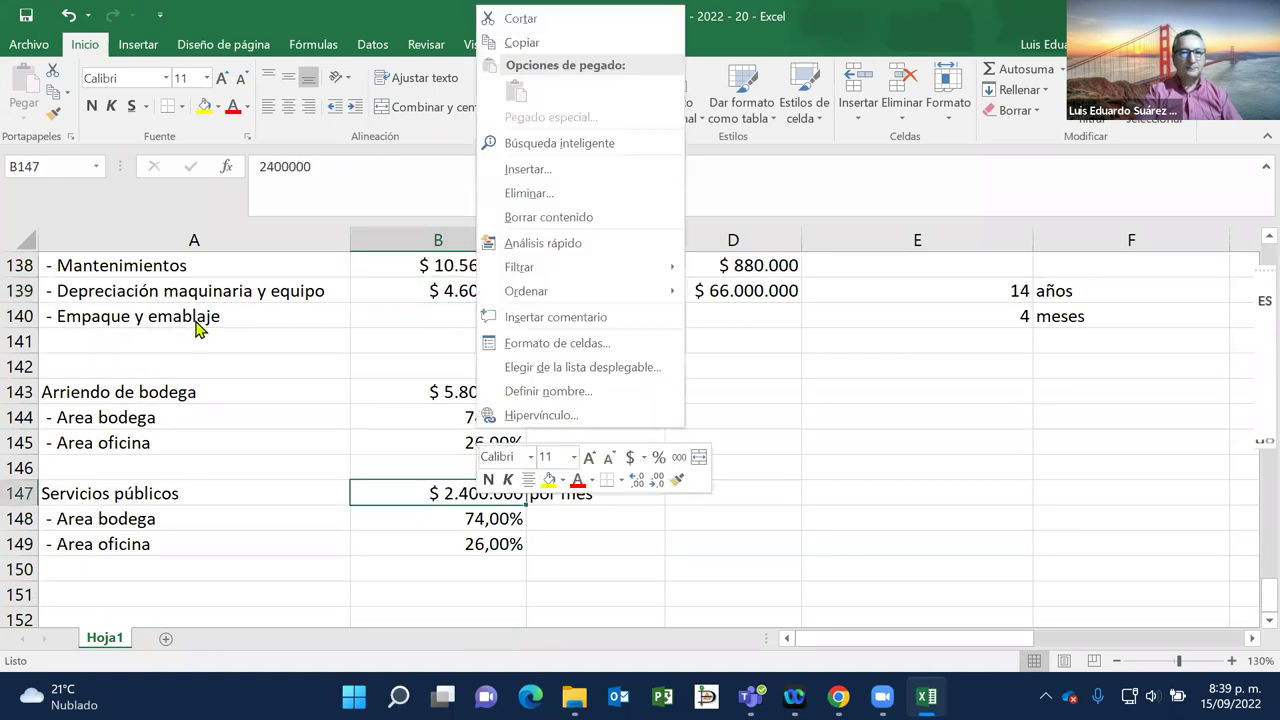
click(195, 318)
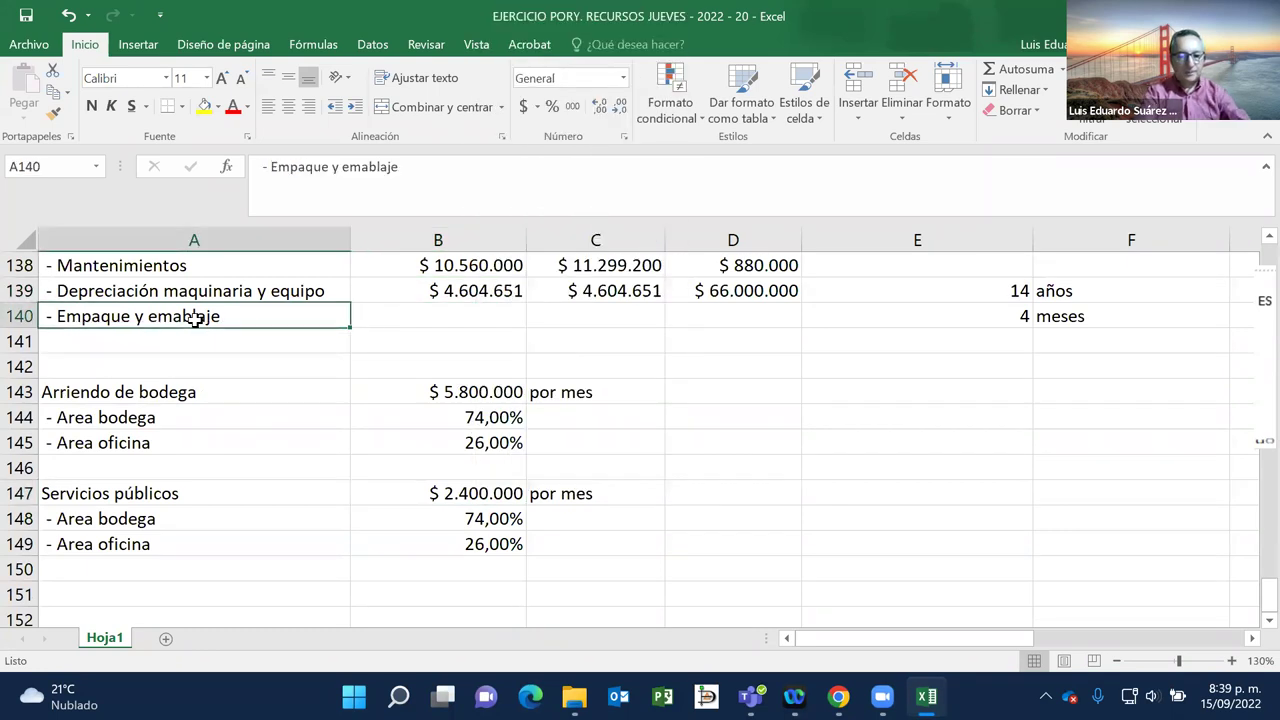
key(ctrl+c)
key(Down)
key(Down)
key(Down)
key(Down)
key(Down)
key(Down)
key(Down)
key(Down)
key(Down)
key(Down)
key(Down)
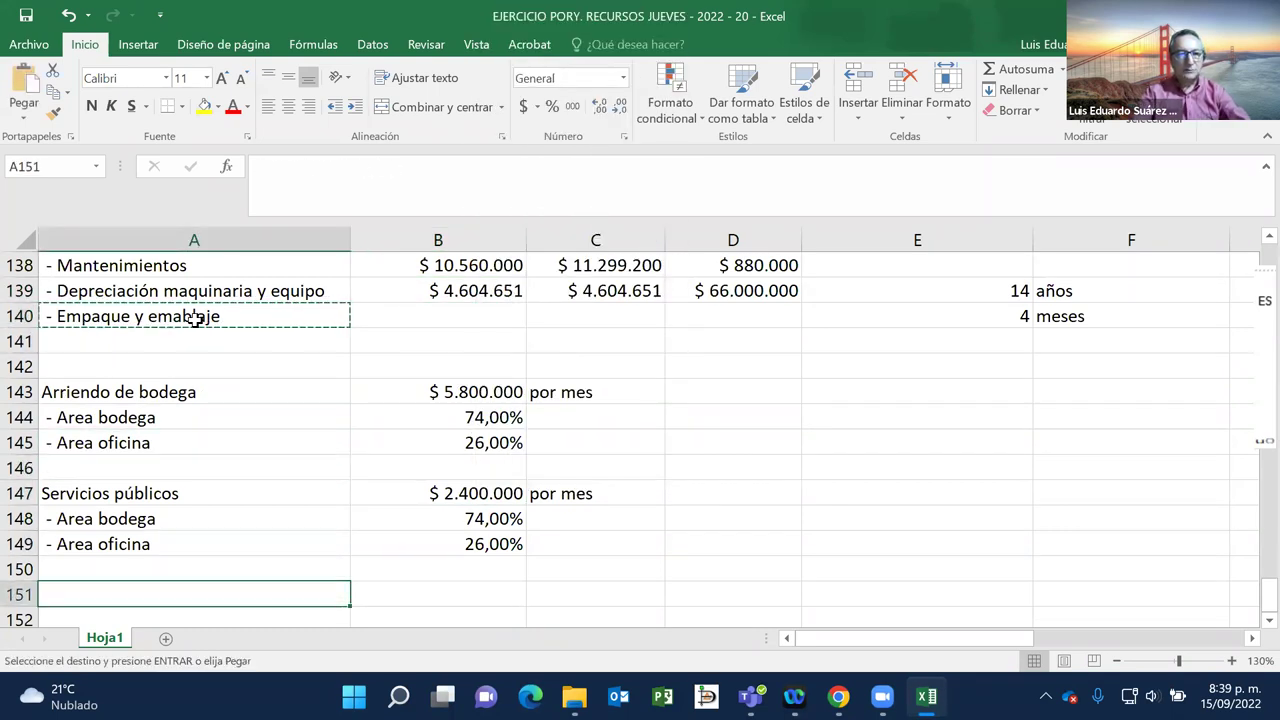
key(Down)
key(Up)
key(ctrl+v)
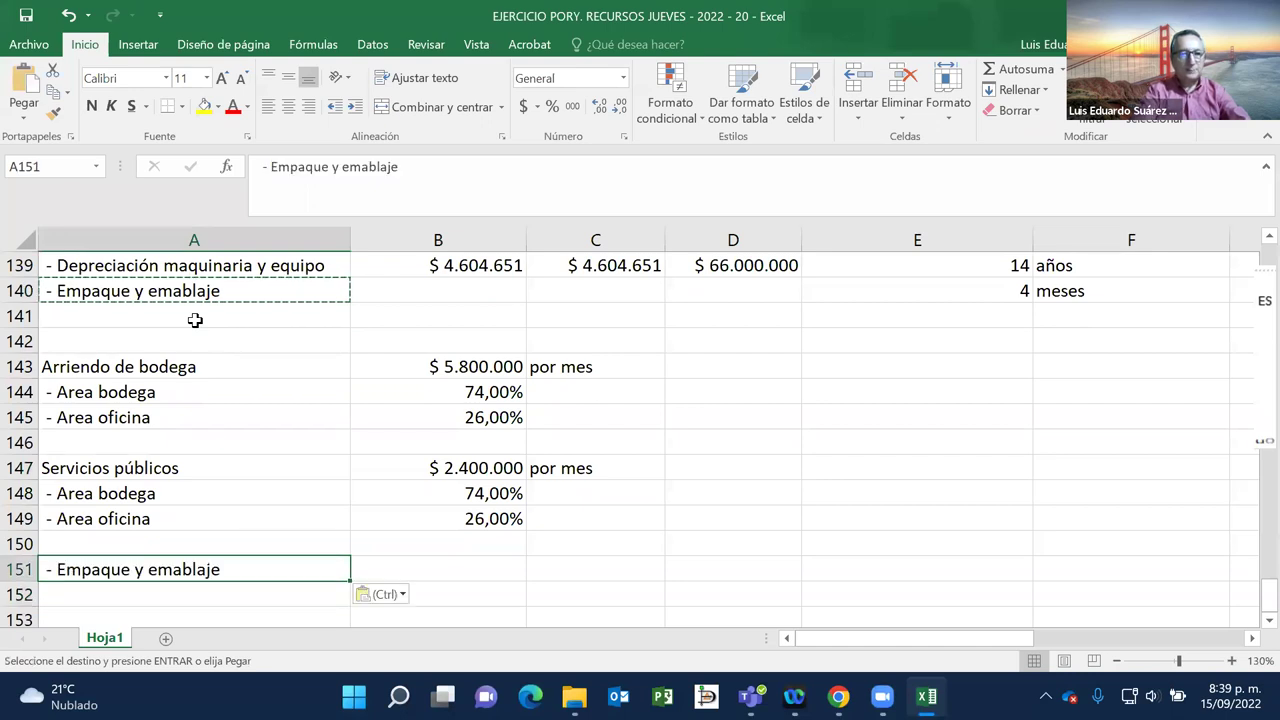
key(Down)
key(Down)
key(Down)
key(Down)
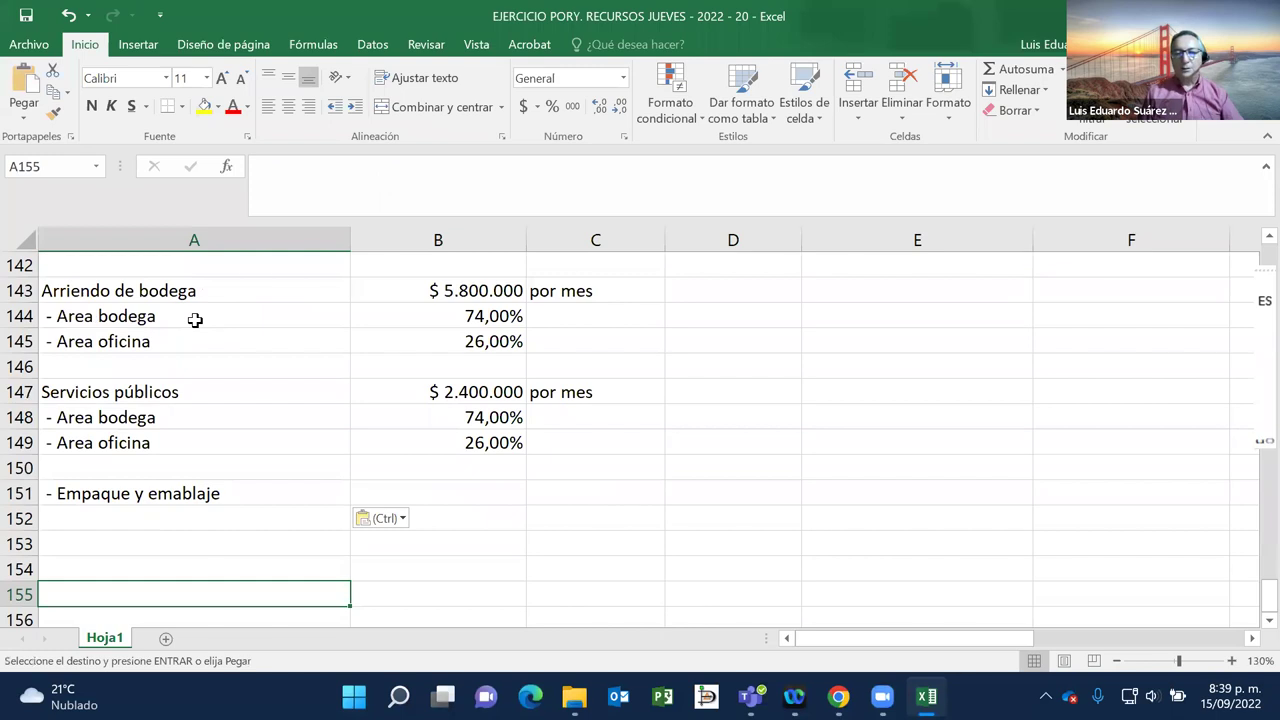
Step: Correct the spelling of the label in A140 to "- Empaque y embalaje"
scroll(195, 319, up, 2)
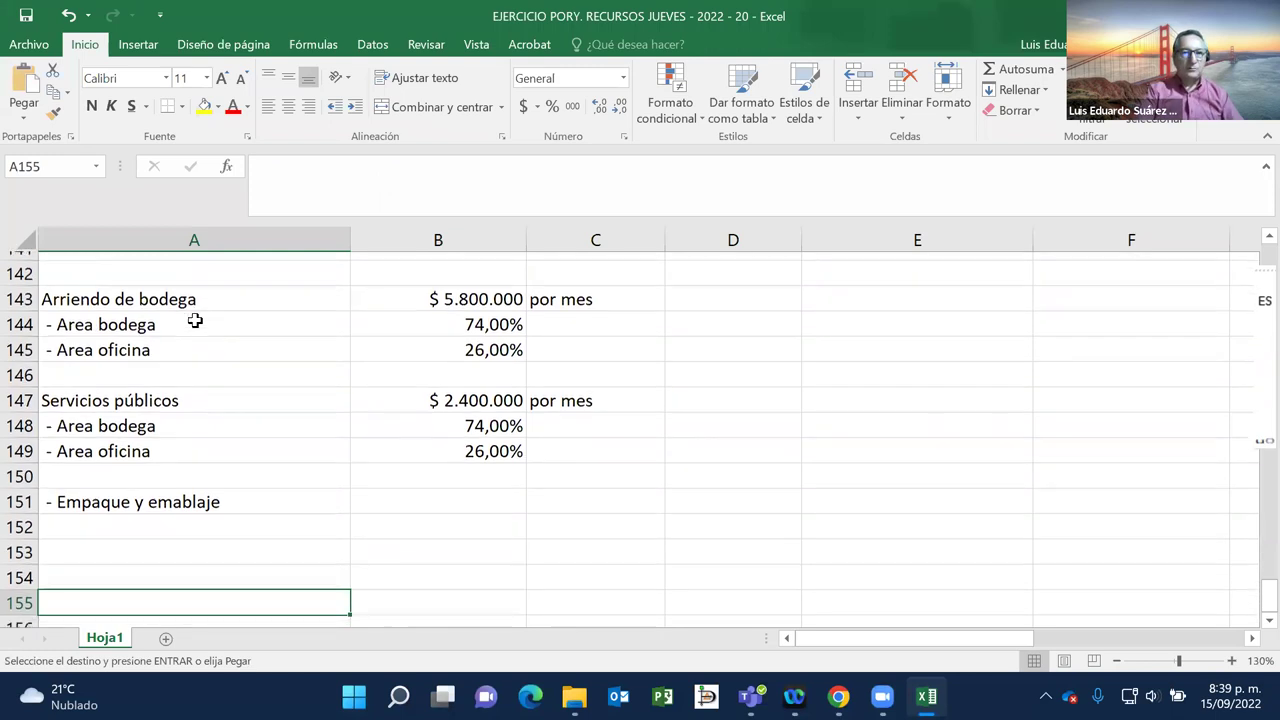
right_click(199, 321)
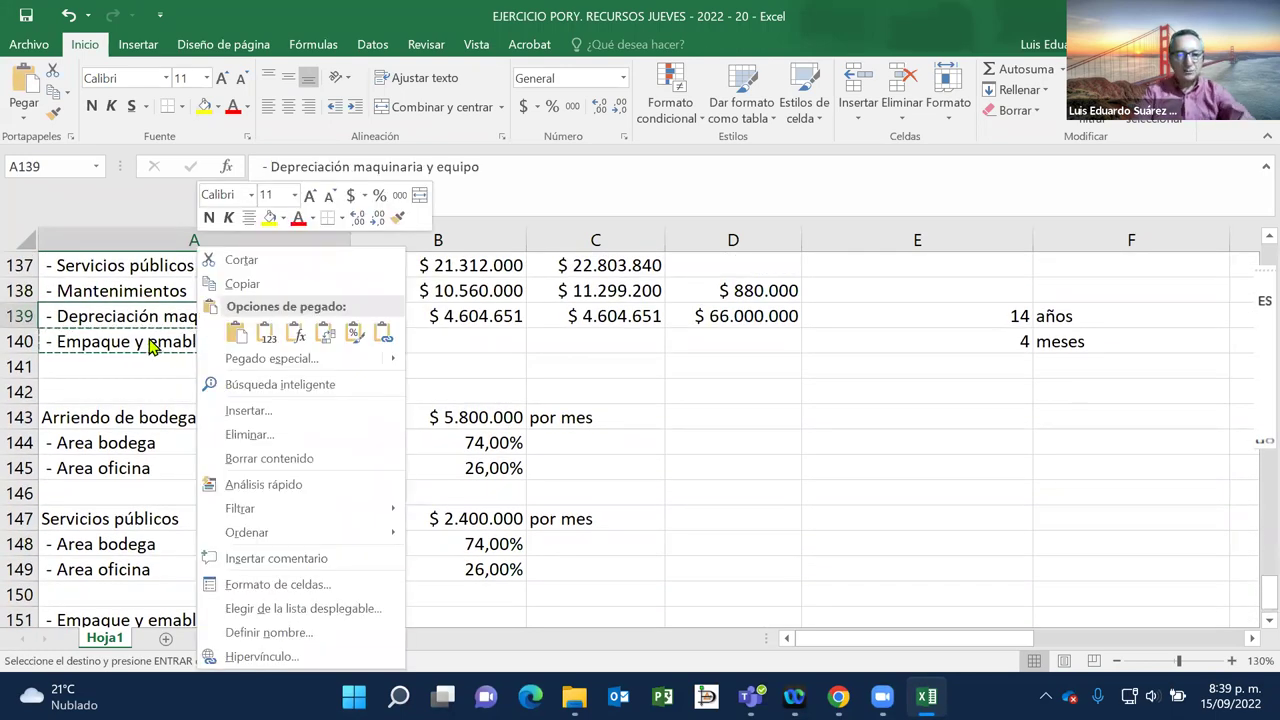
click(152, 348)
click(148, 343)
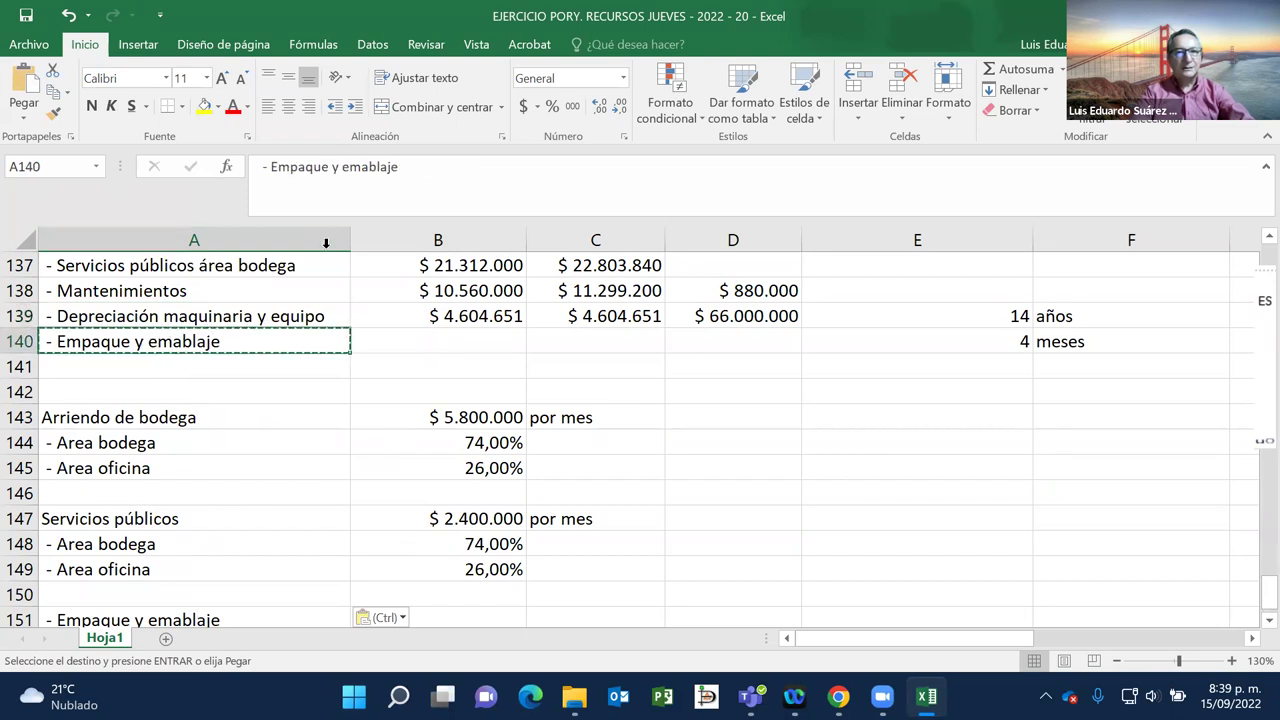
click(341, 166)
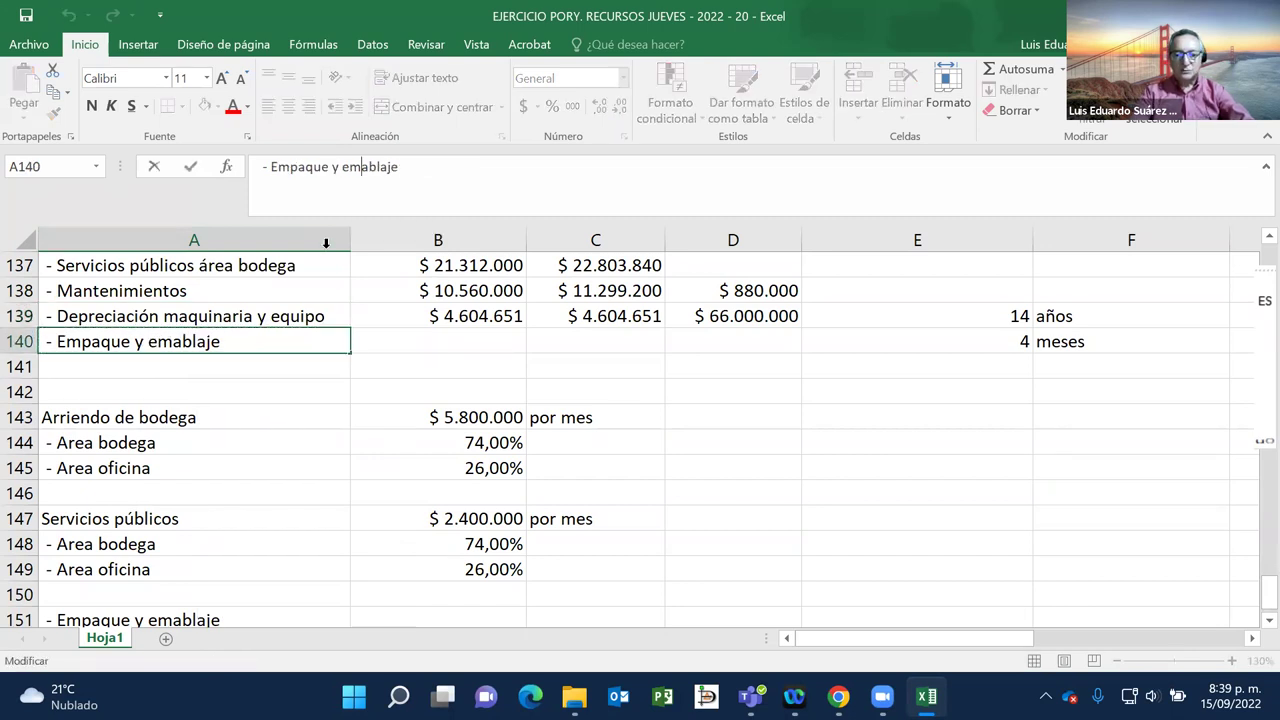
key(Delete)
key(Right)
text(a)
key(Return)
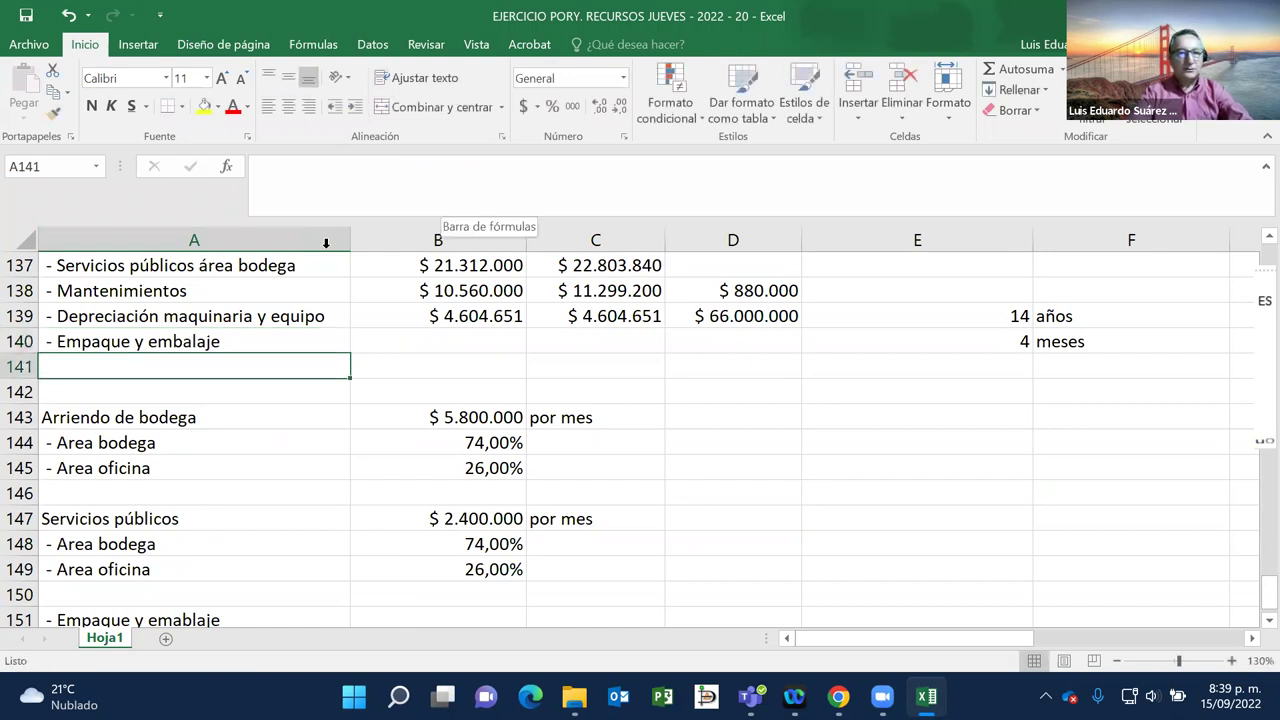
Step: Correct the copied label in A151 to read "- Empaque y embalaje"
scroll(352, 391, down, 4)
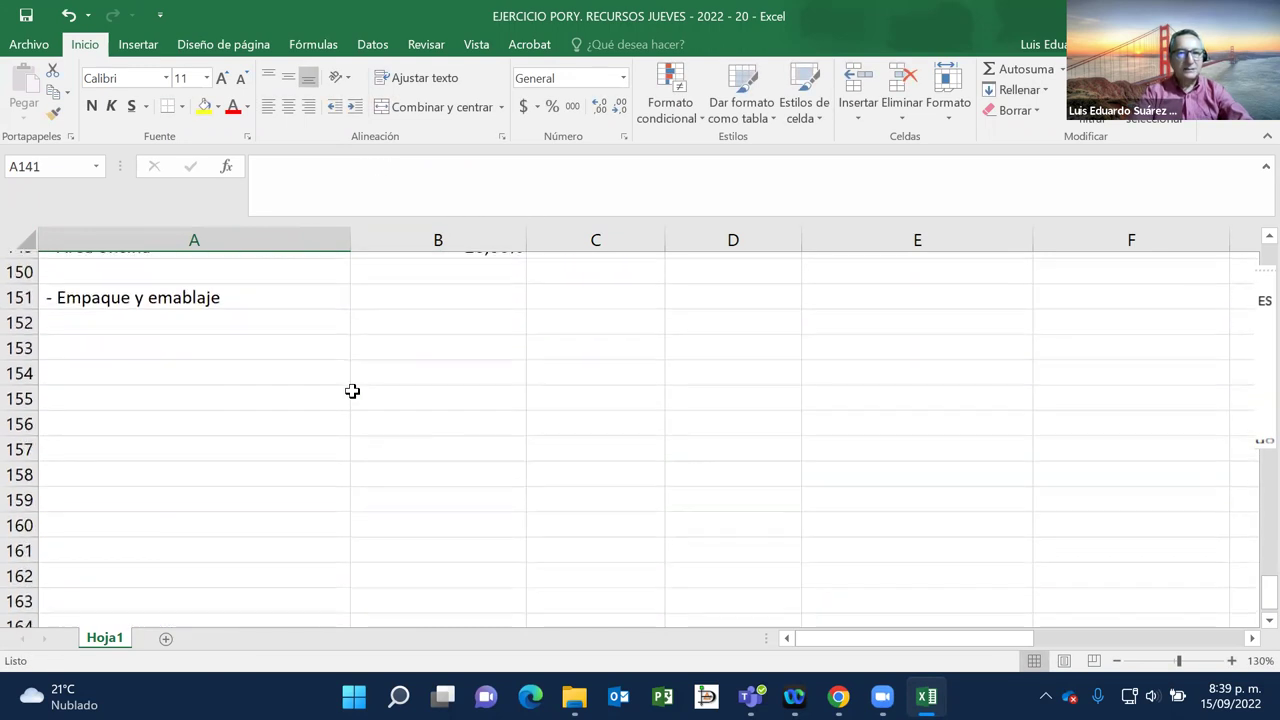
click(251, 301)
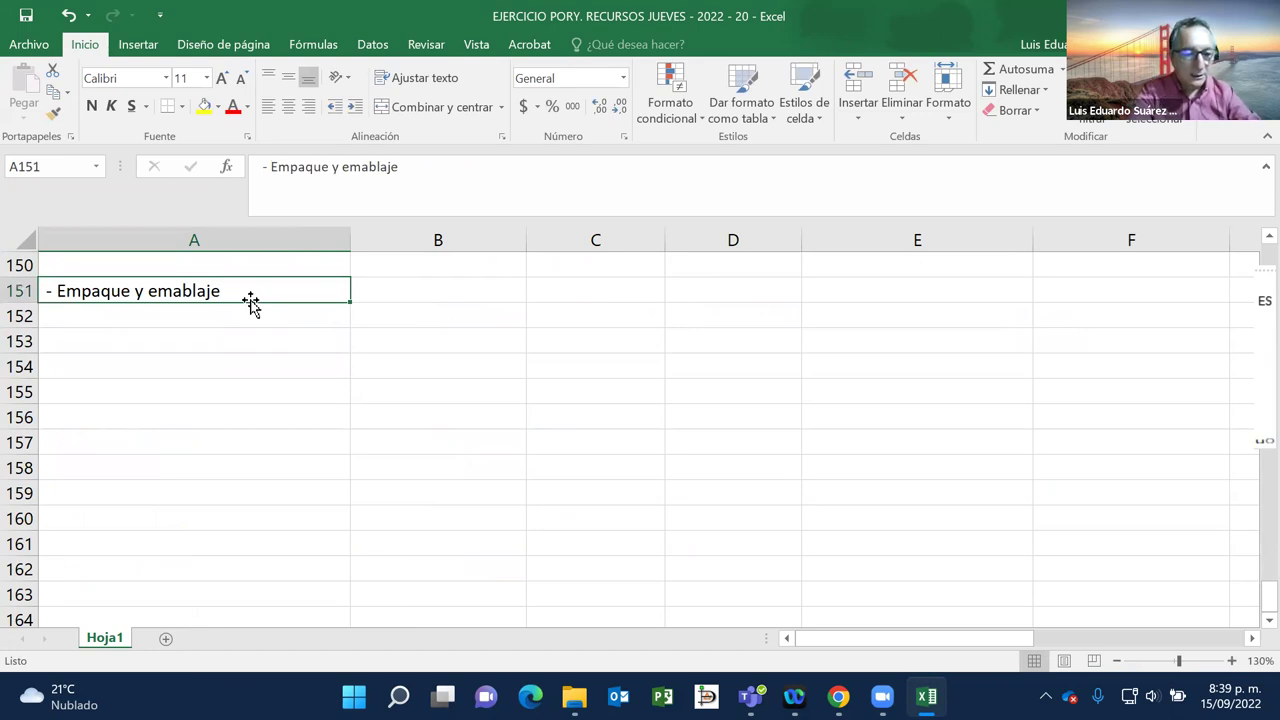
double_click(251, 301)
key(BackSpace)
key(BackSpace)
key(BackSpace)
key(BackSpace)
key(BackSpace)
key(BackSpace)
text(balaje)
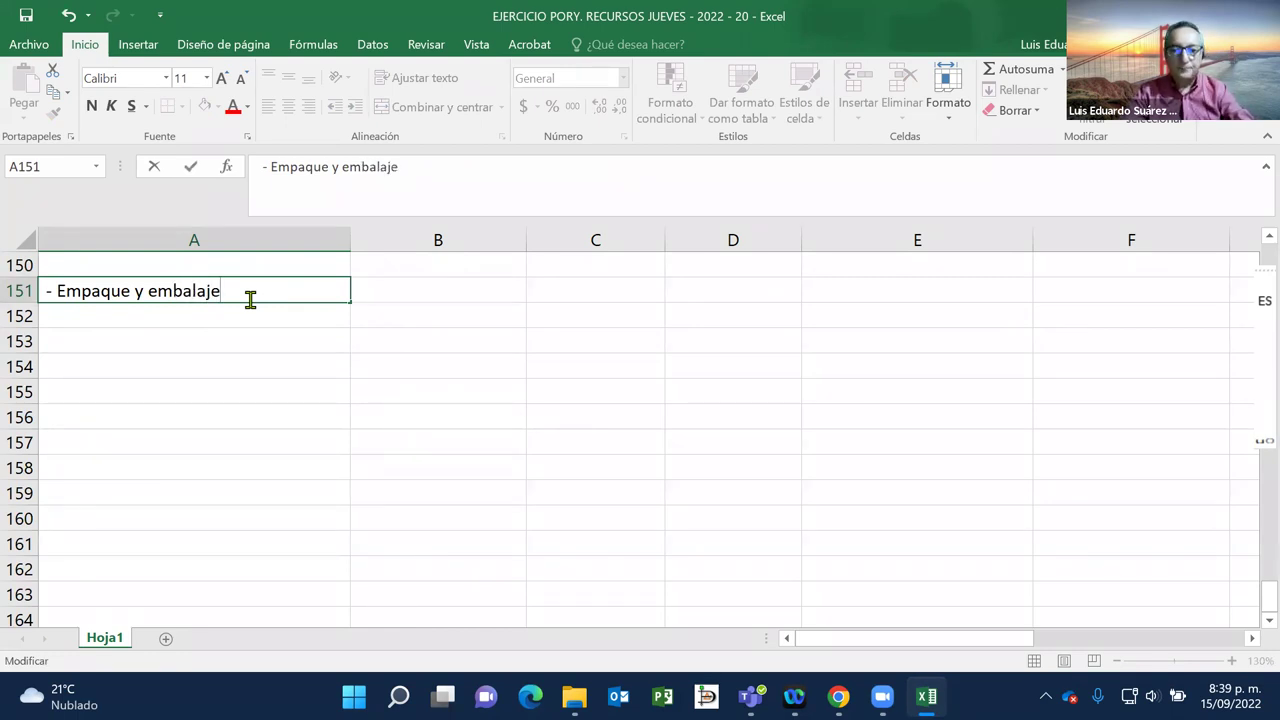
key(Return)
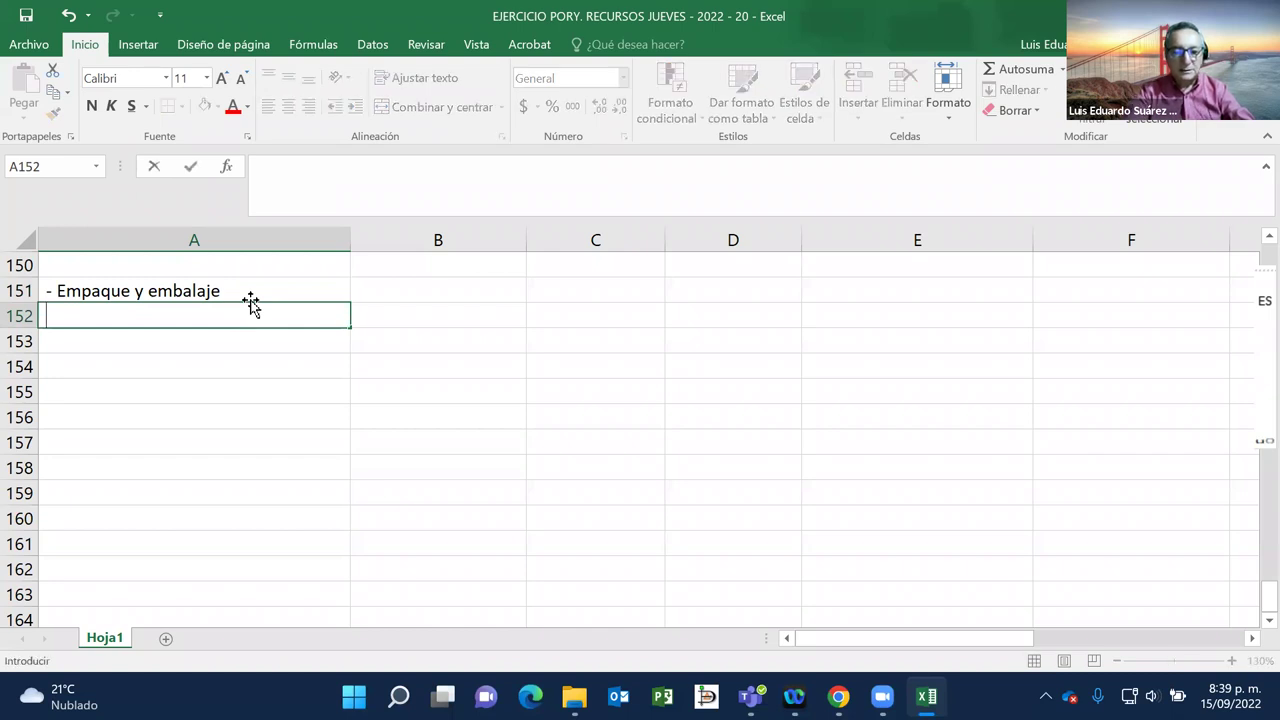
Step: Enter the label "Costo por unidad" in A152, indented with leading spaces under the packaging heading
text(Costo)
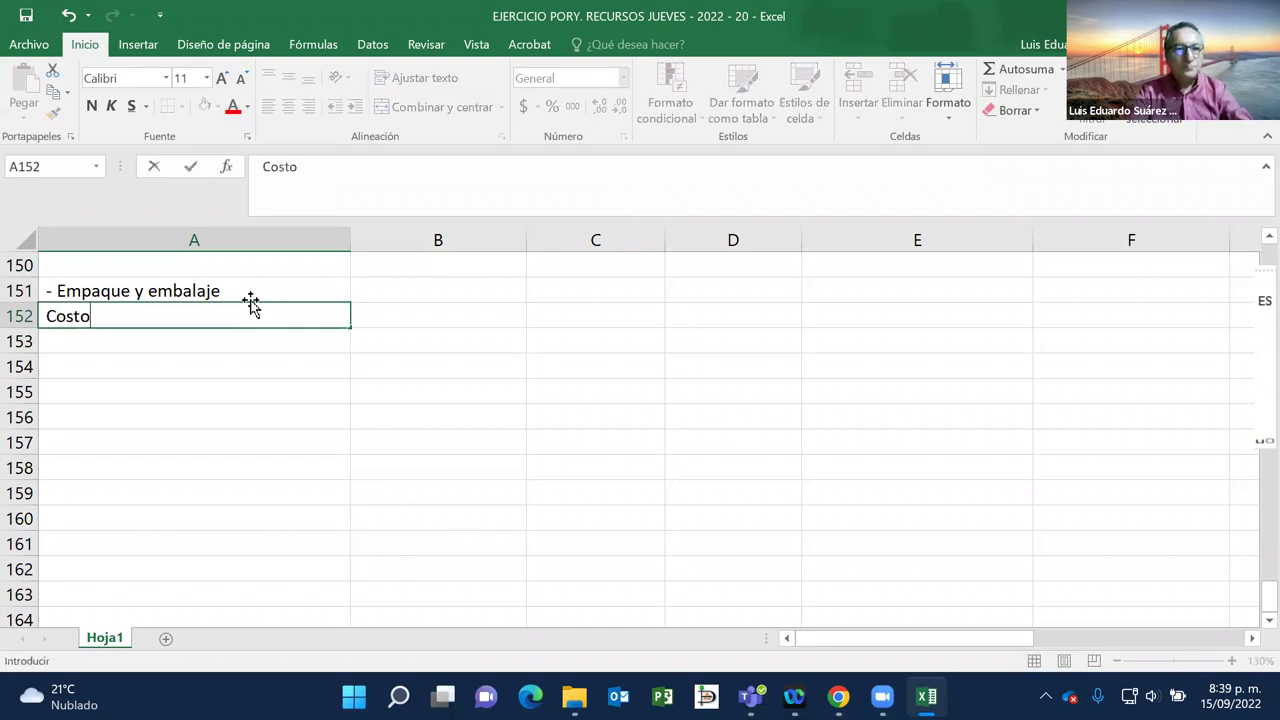
text( por unidad)
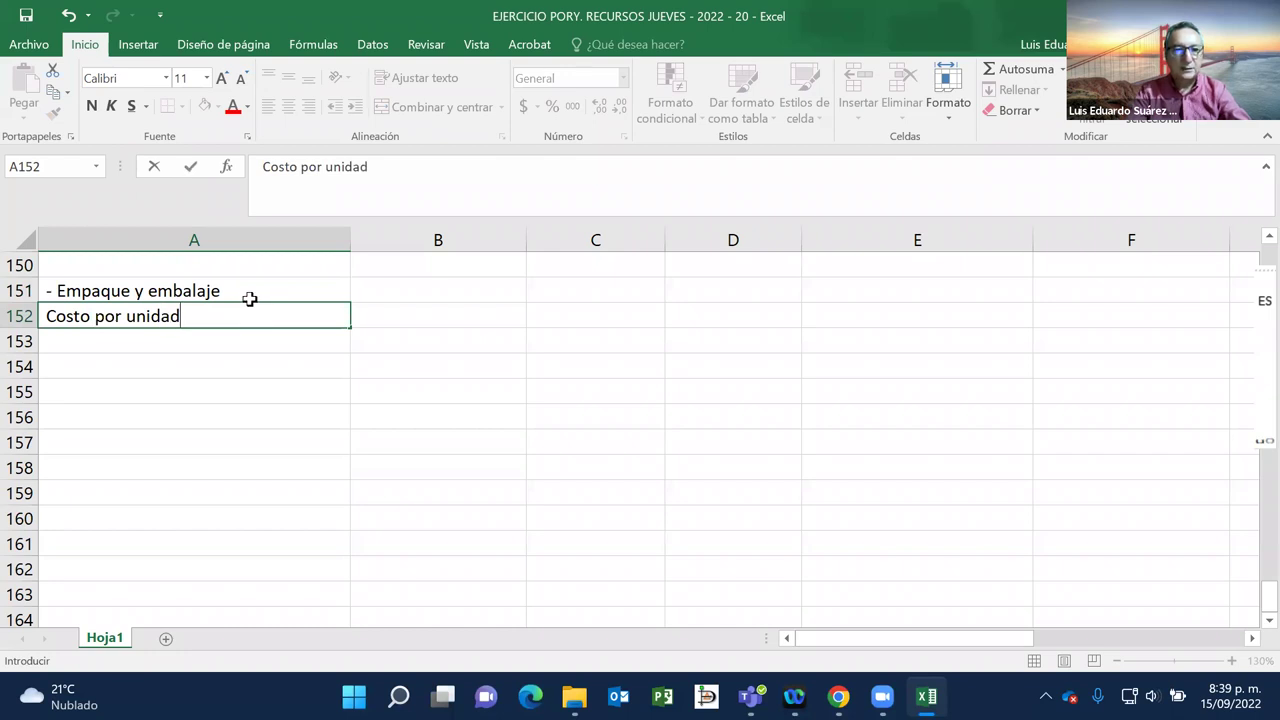
key(Return)
key(Up)
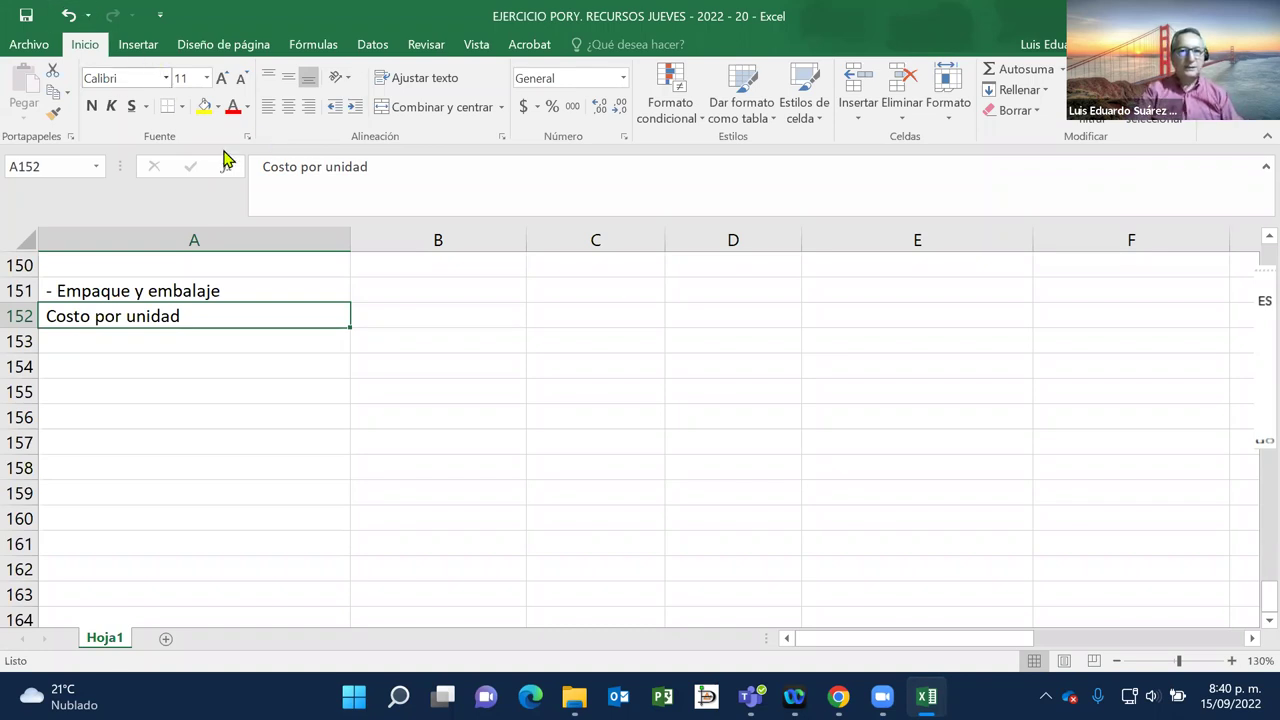
key(F2)
key(Home)
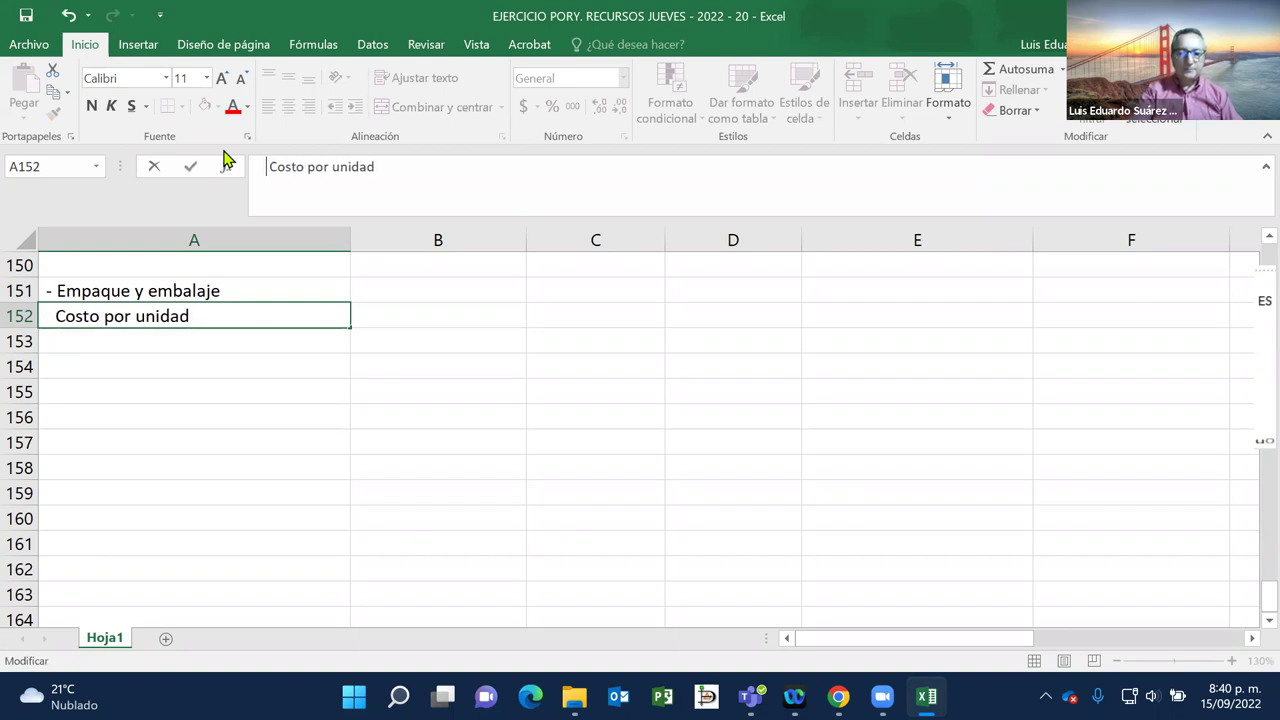
key(Return)
Step: Enter the label "Unidades a producir" in A153, indented with leading spaces to line up with Costo por unidad
text(Uni)
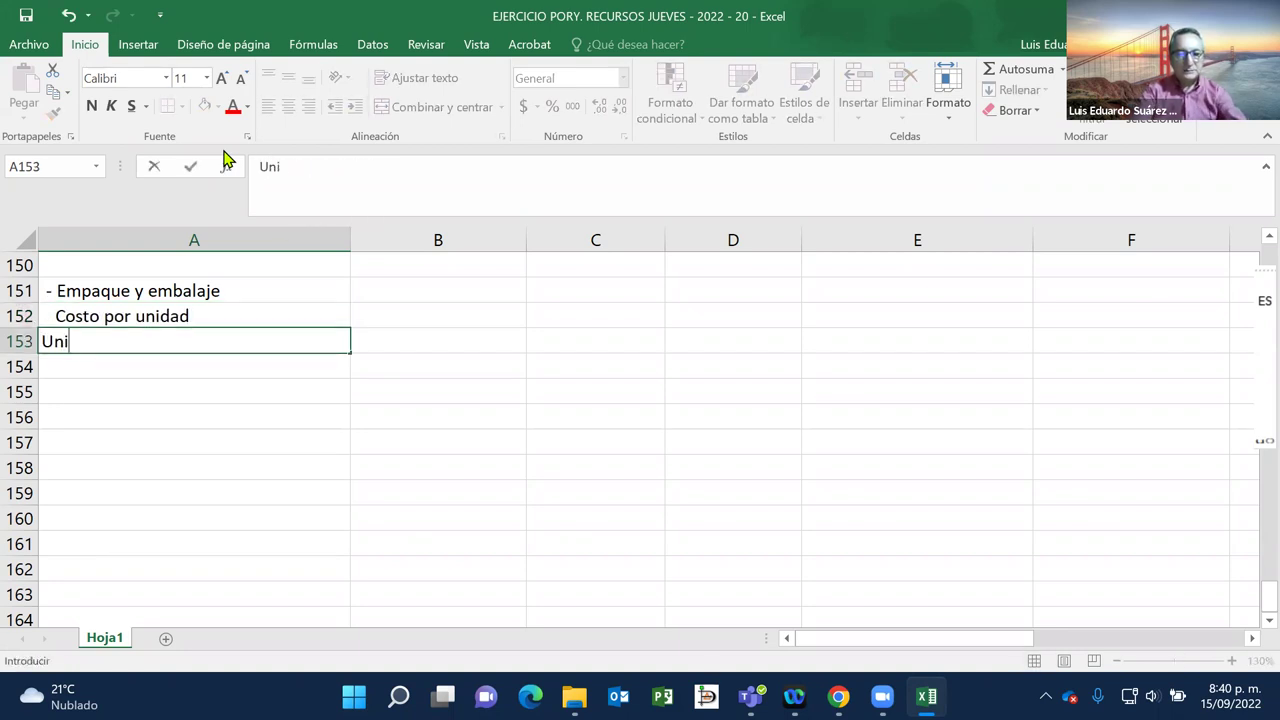
text(dades )
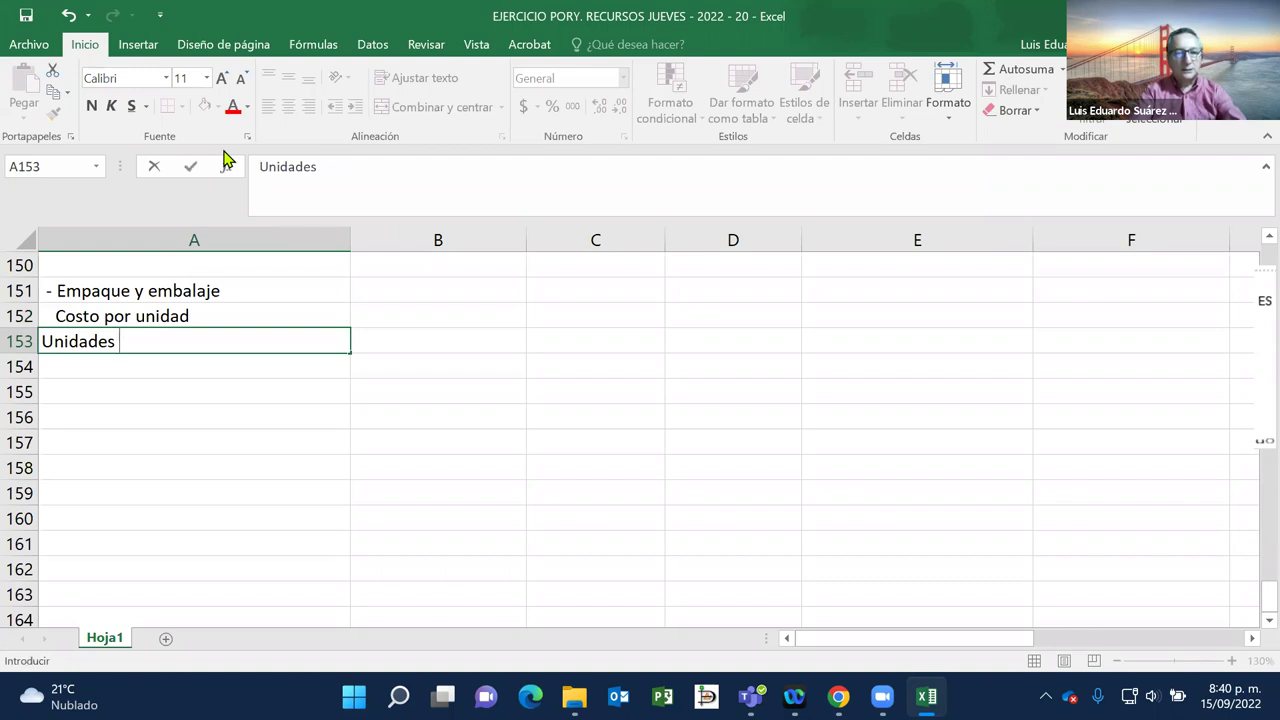
text(a producir)
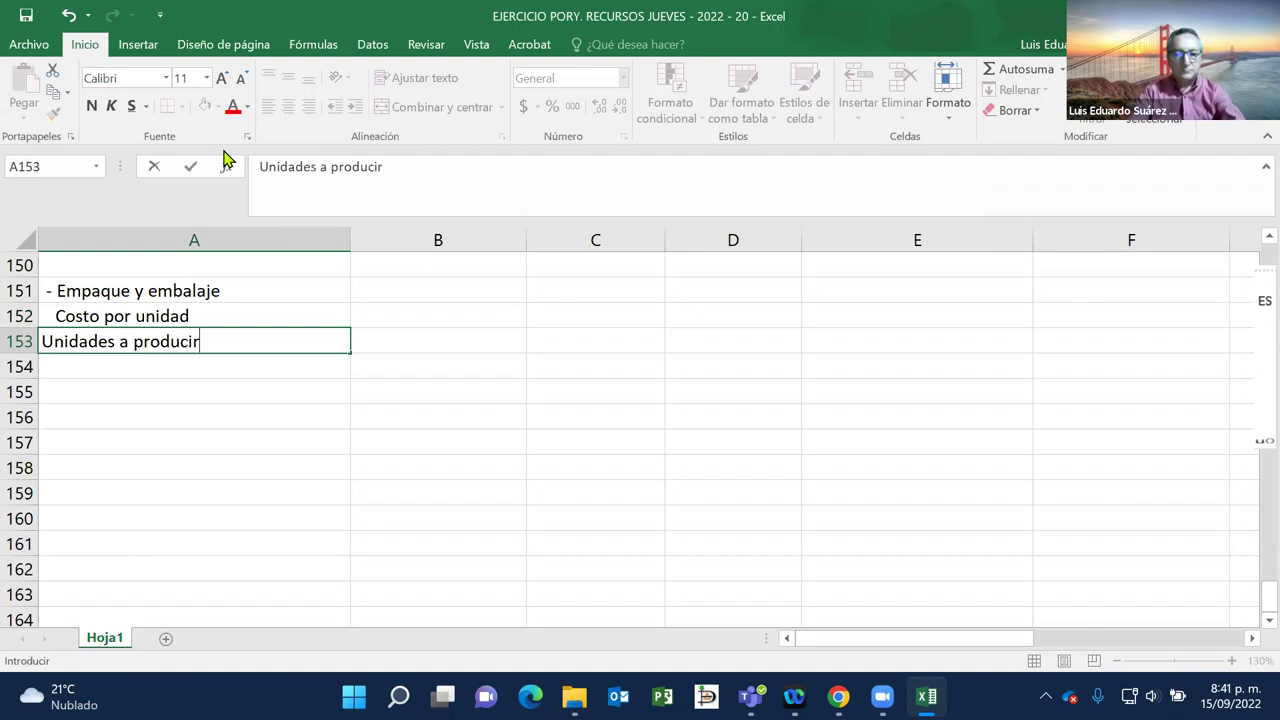
key(Return)
key(Up)
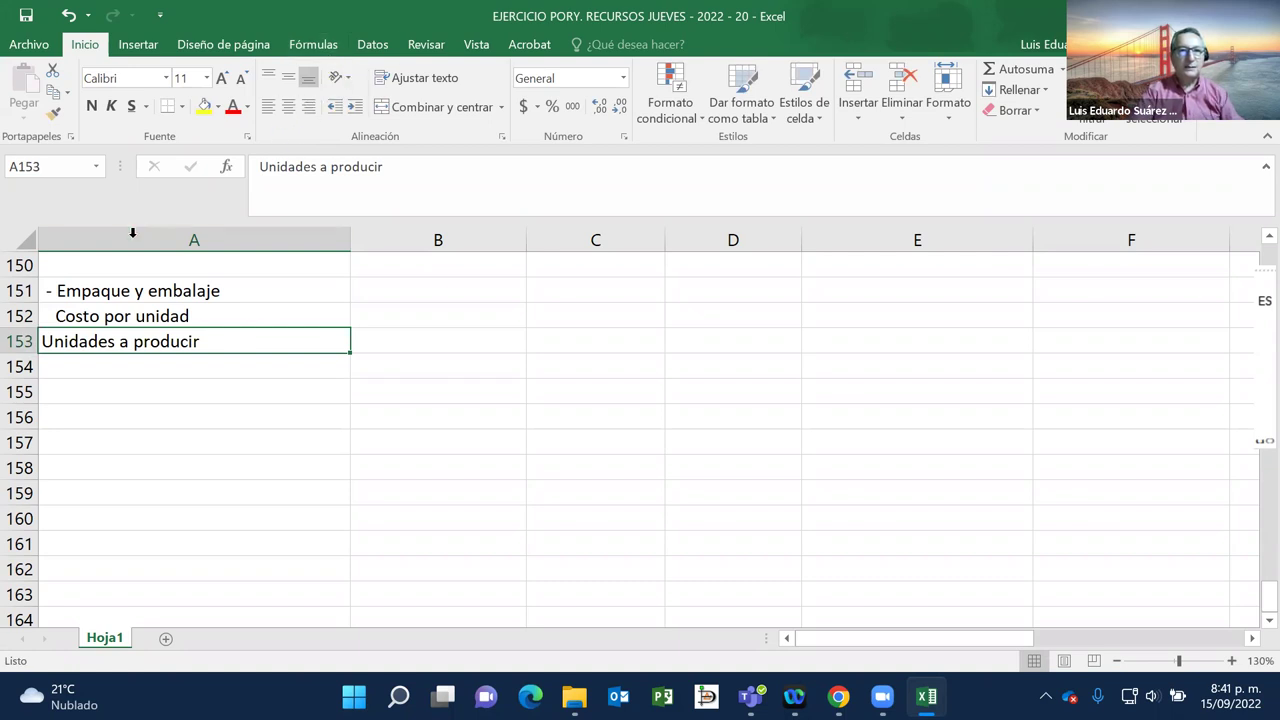
key(F2)
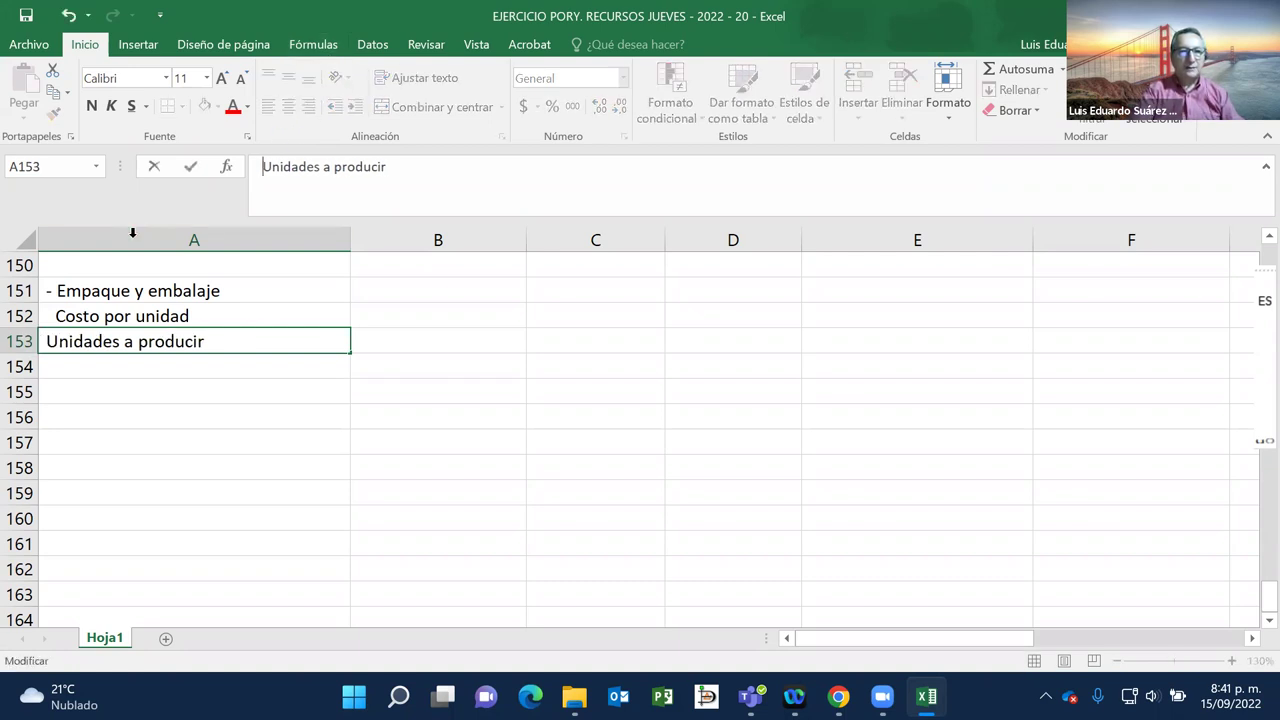
key(Return)
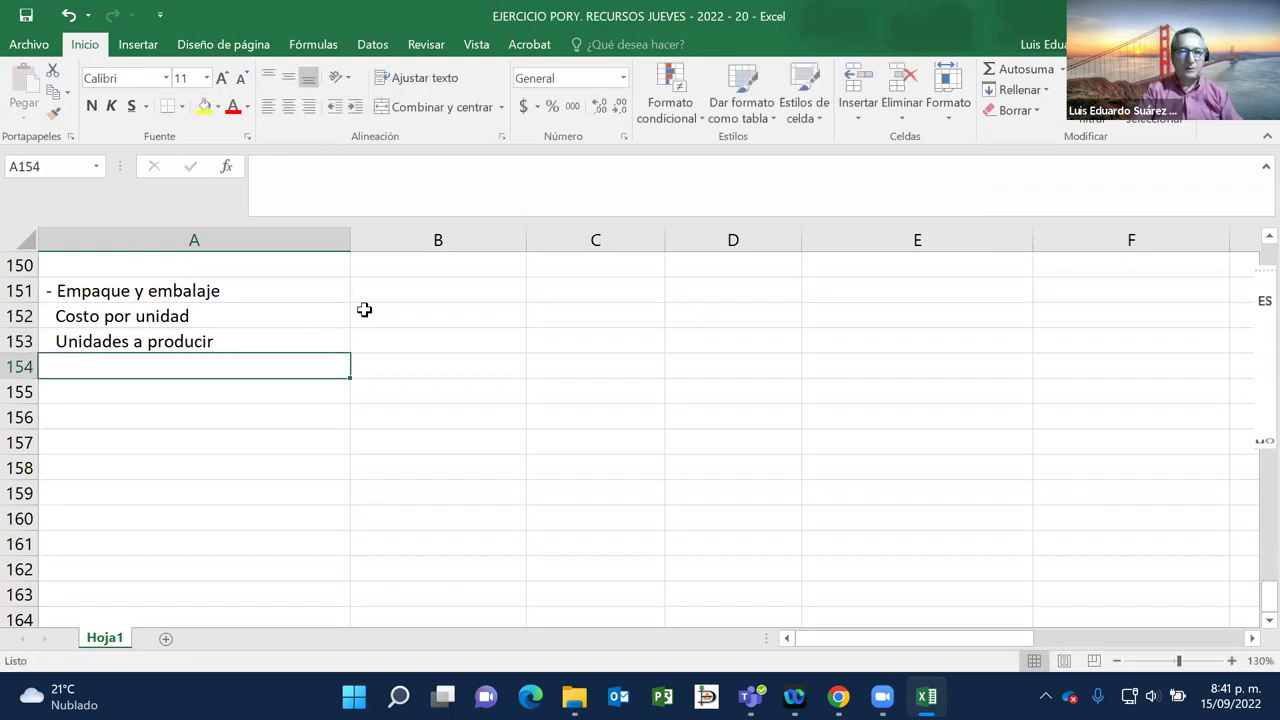
Step: Enter 4800 as the Costo por unidad in B152 and format it as Moneda
click(405, 320)
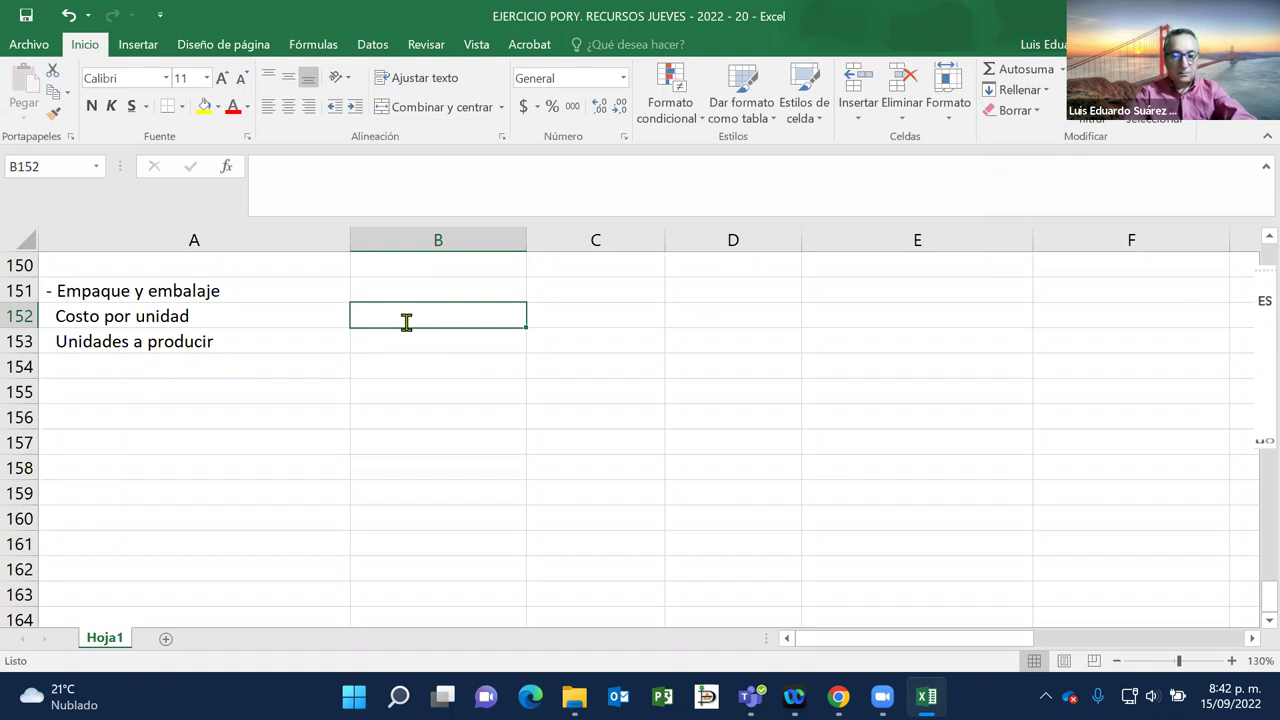
text(4800)
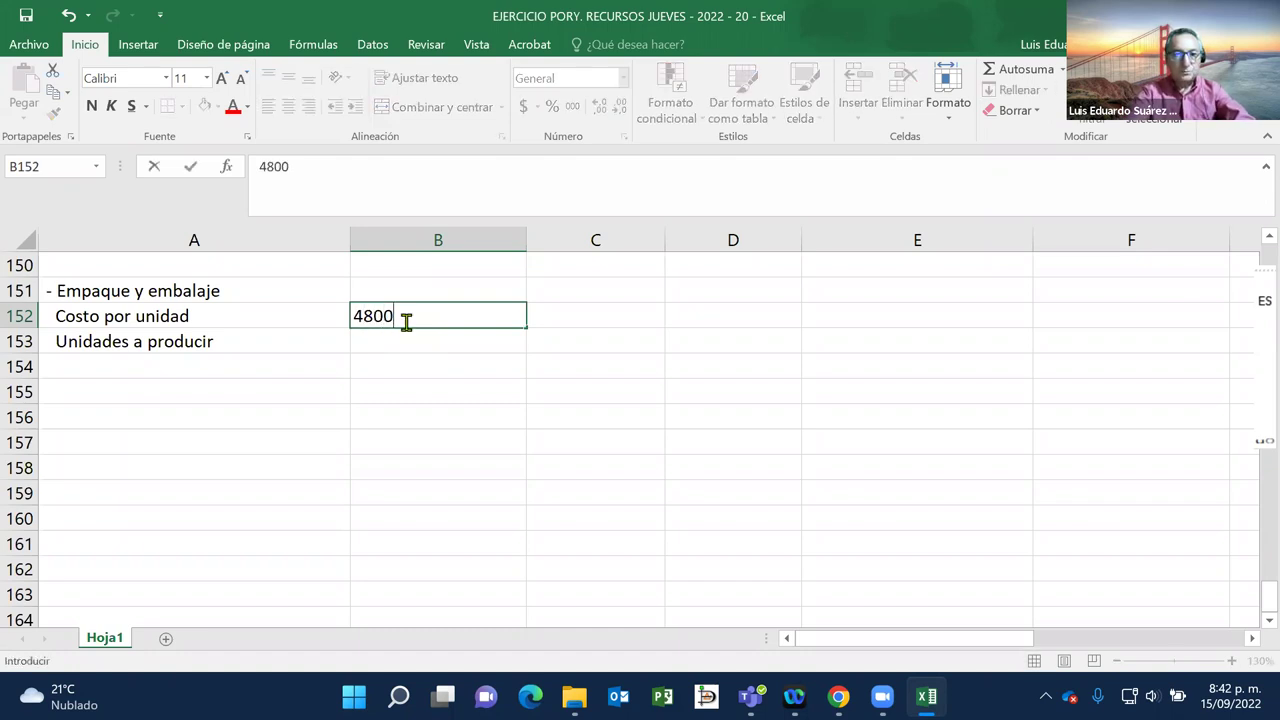
key(Return)
click(405, 321)
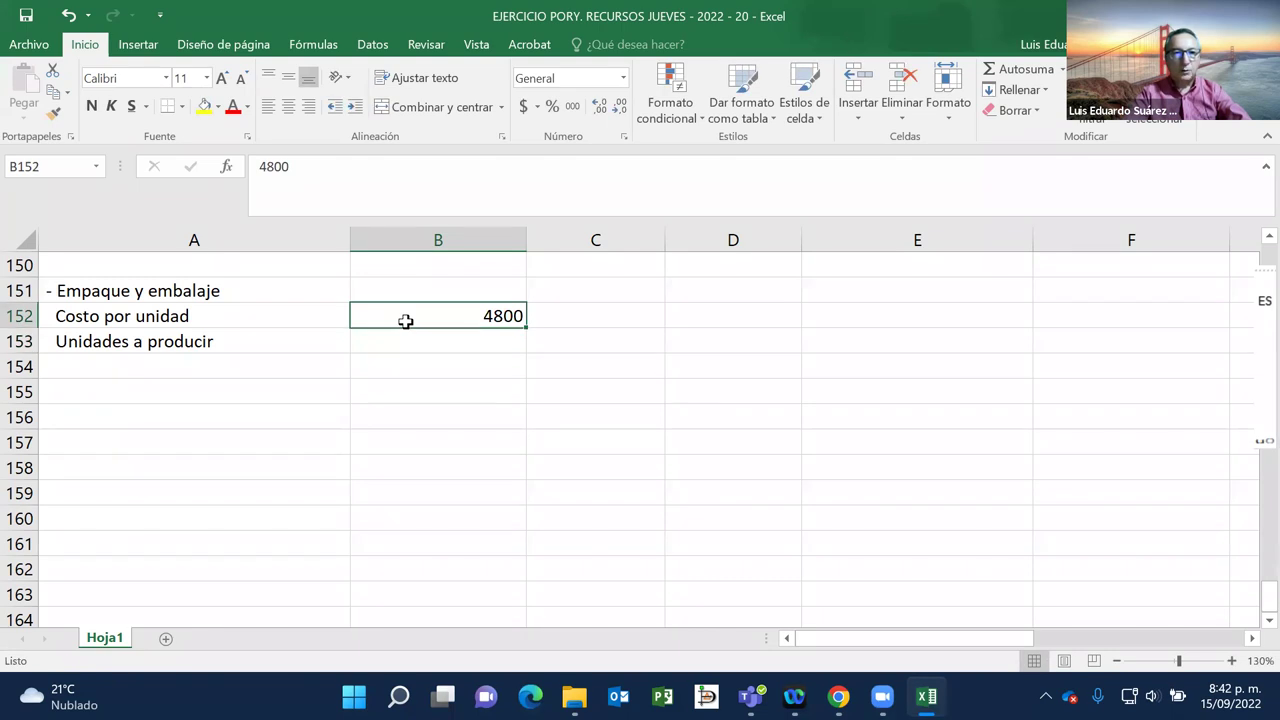
click(622, 78)
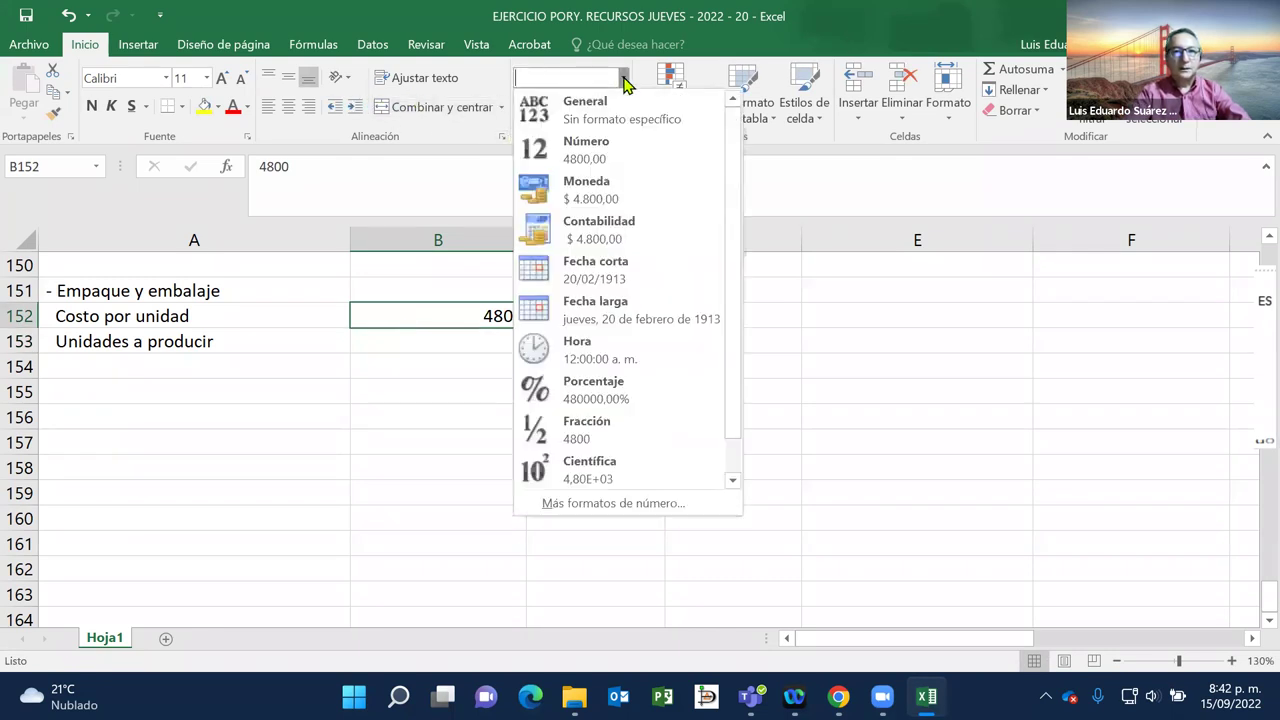
click(591, 210)
Step: Link Unidades a producir in B153 to the first-year production units with =B21
click(487, 337)
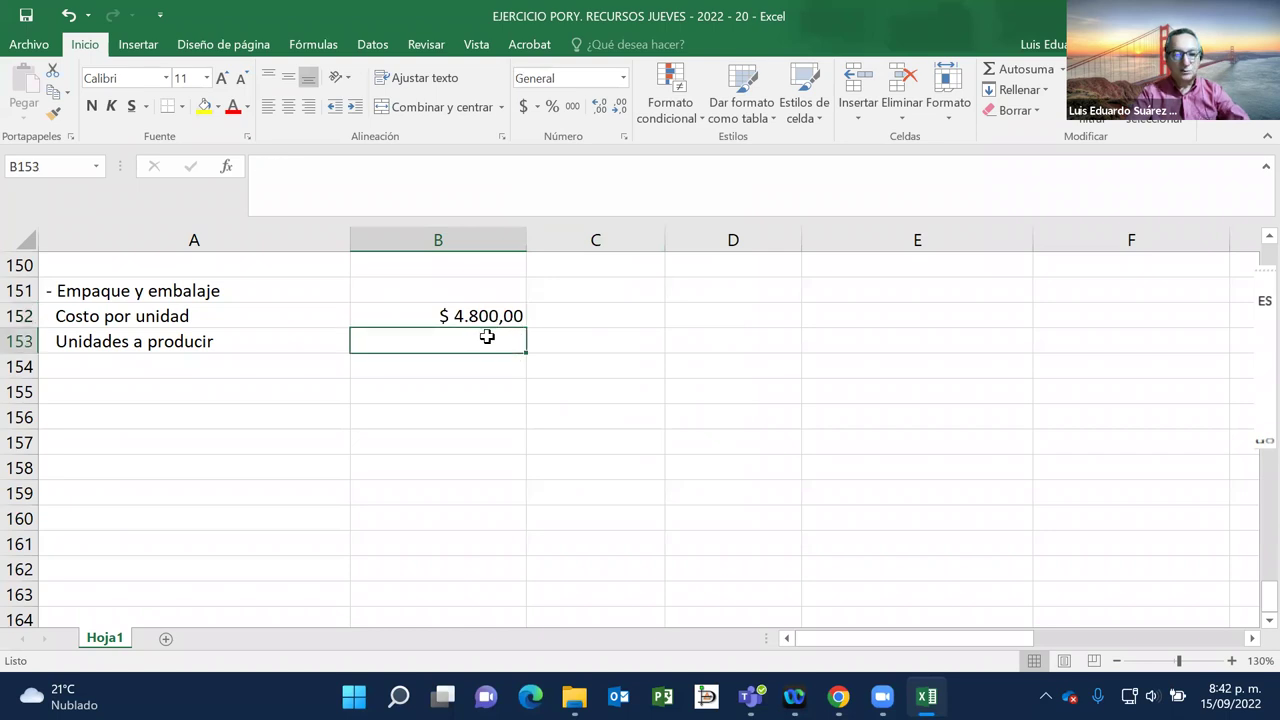
text(=)
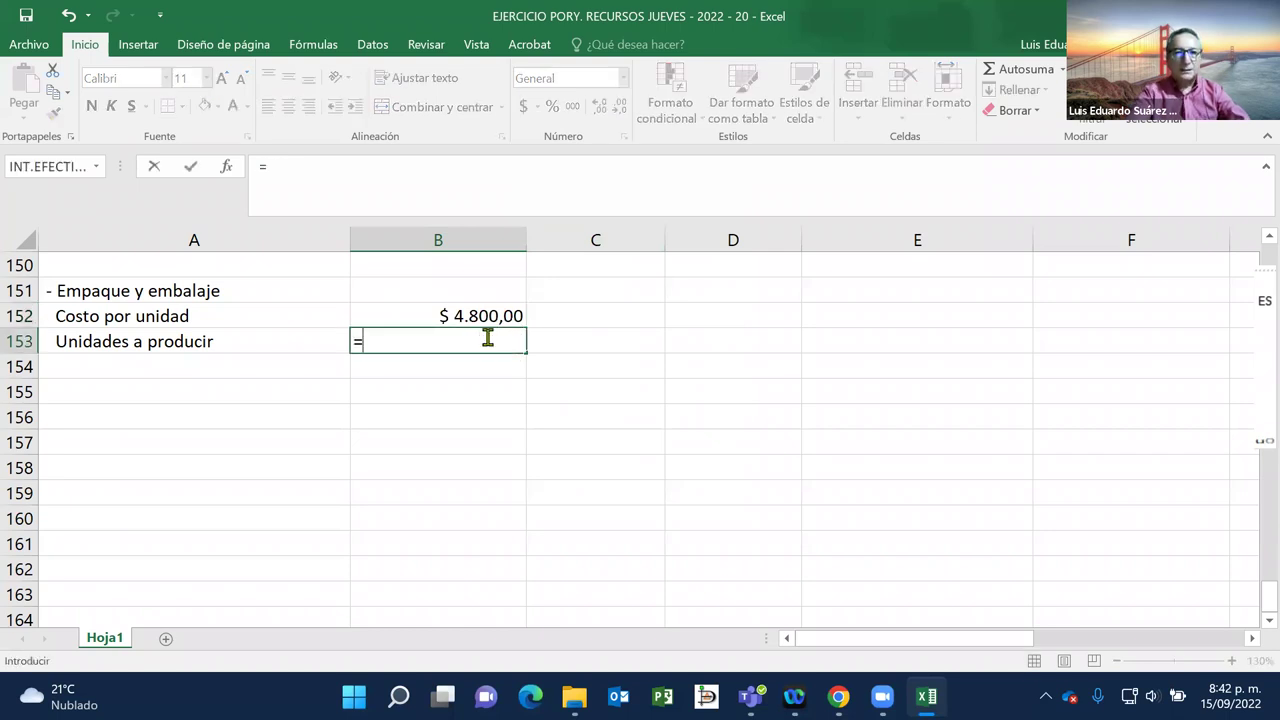
scroll(603, 404, up, 13)
scroll(601, 404, up, 20)
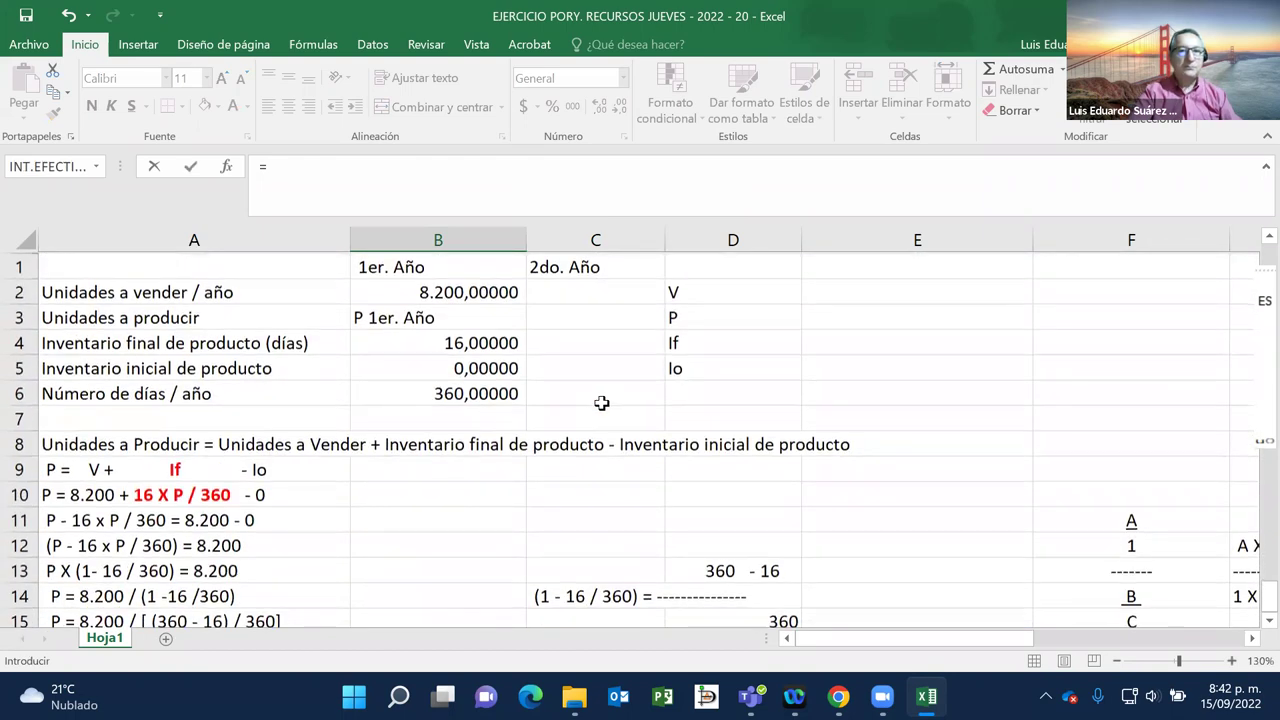
scroll(601, 404, down, 4)
scroll(603, 404, down, 1)
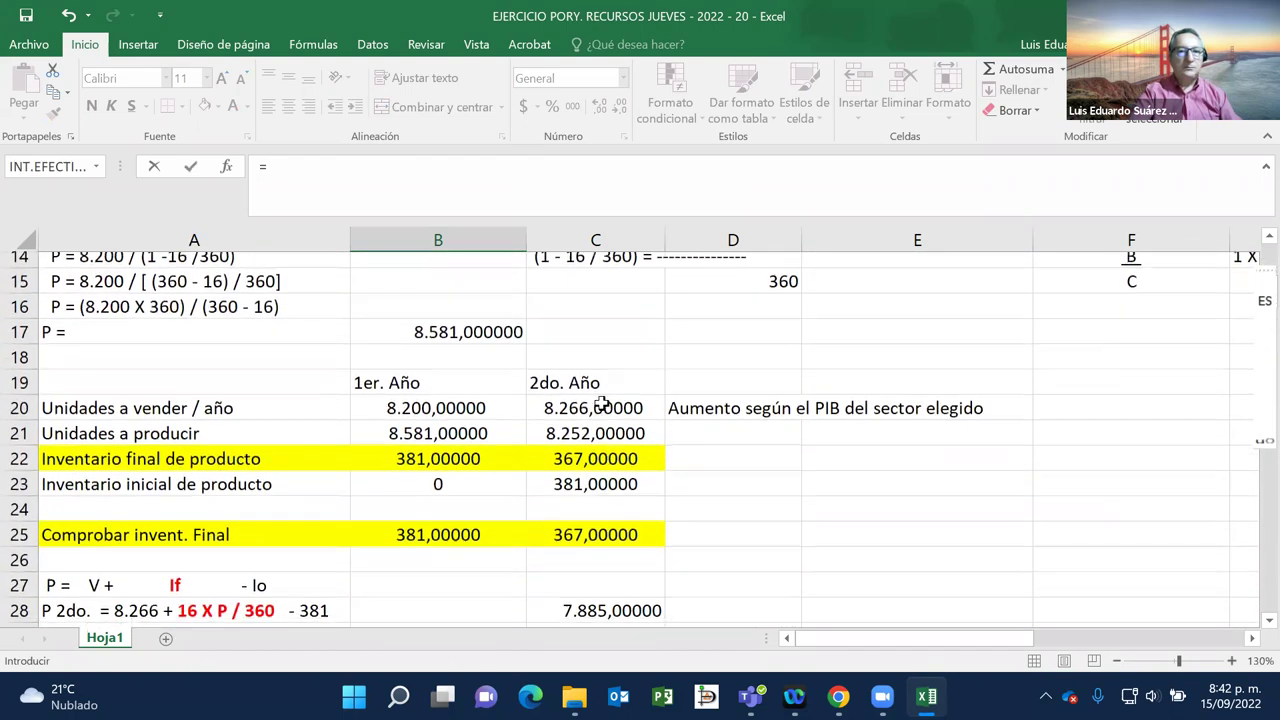
click(440, 393)
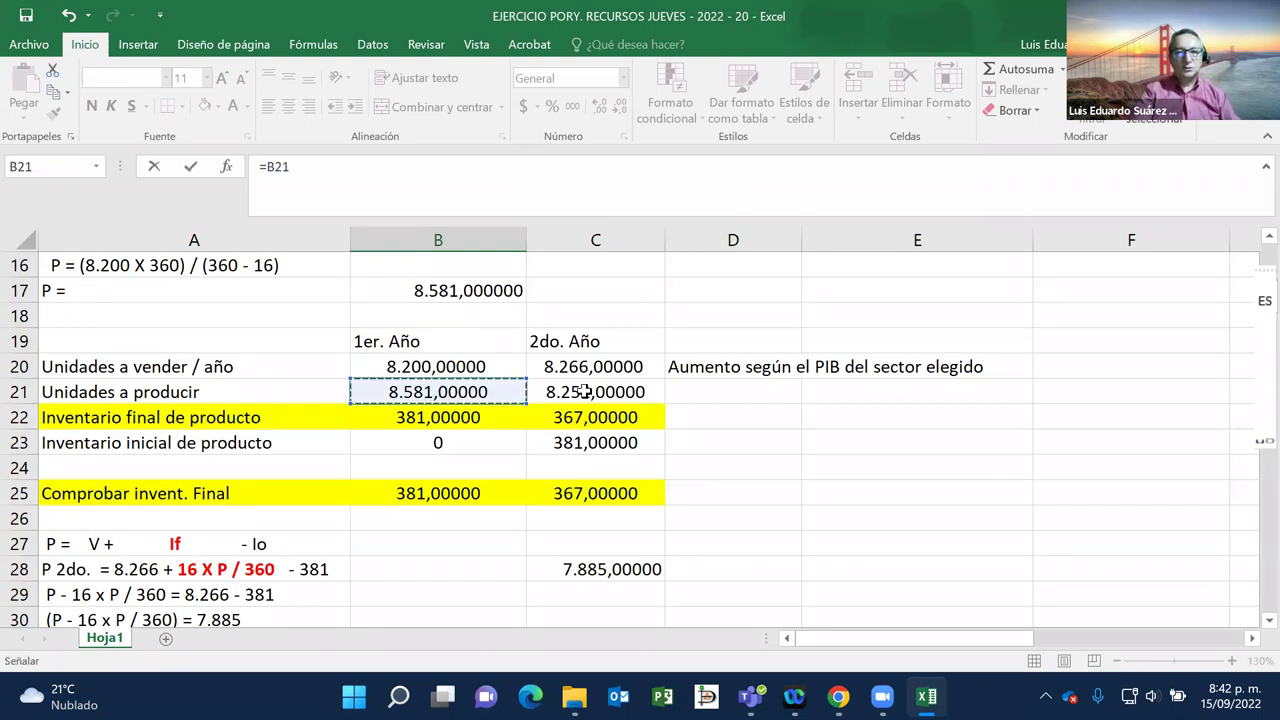
key(Escape)
scroll(584, 388, down, 4)
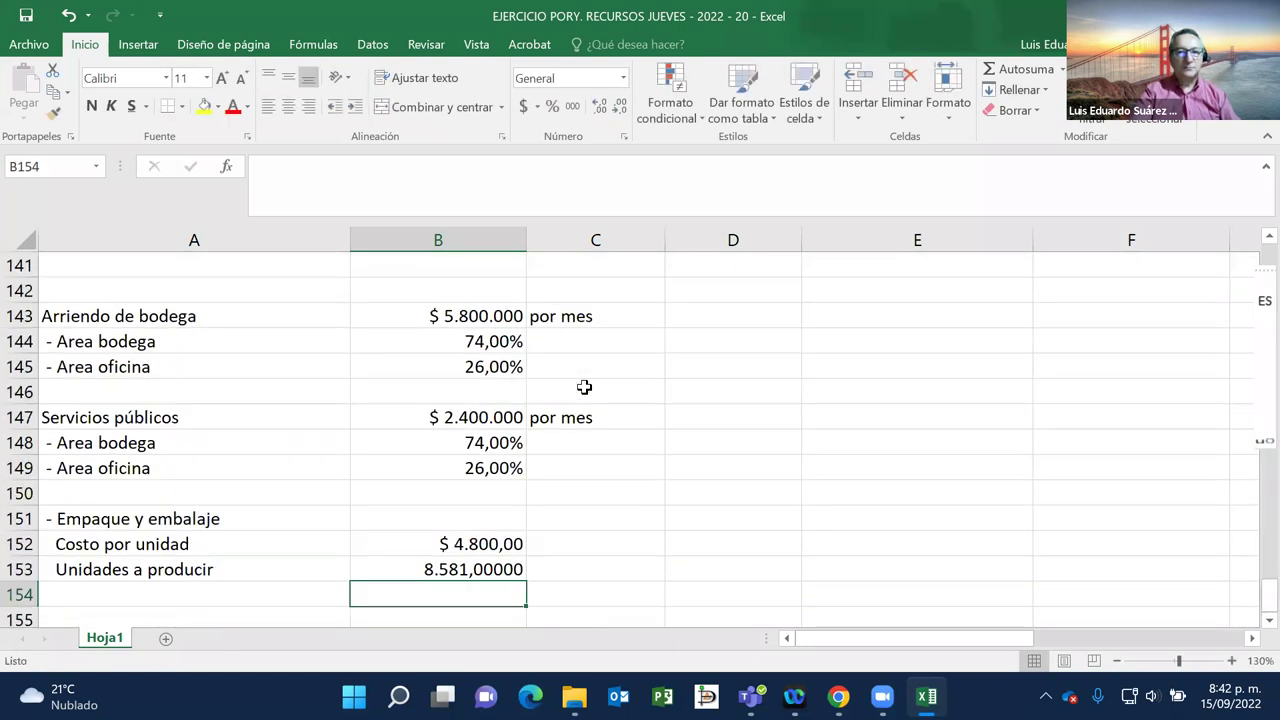
Step: Remove all decimal places from the Unidades a producir value in B153
right_click(584, 390)
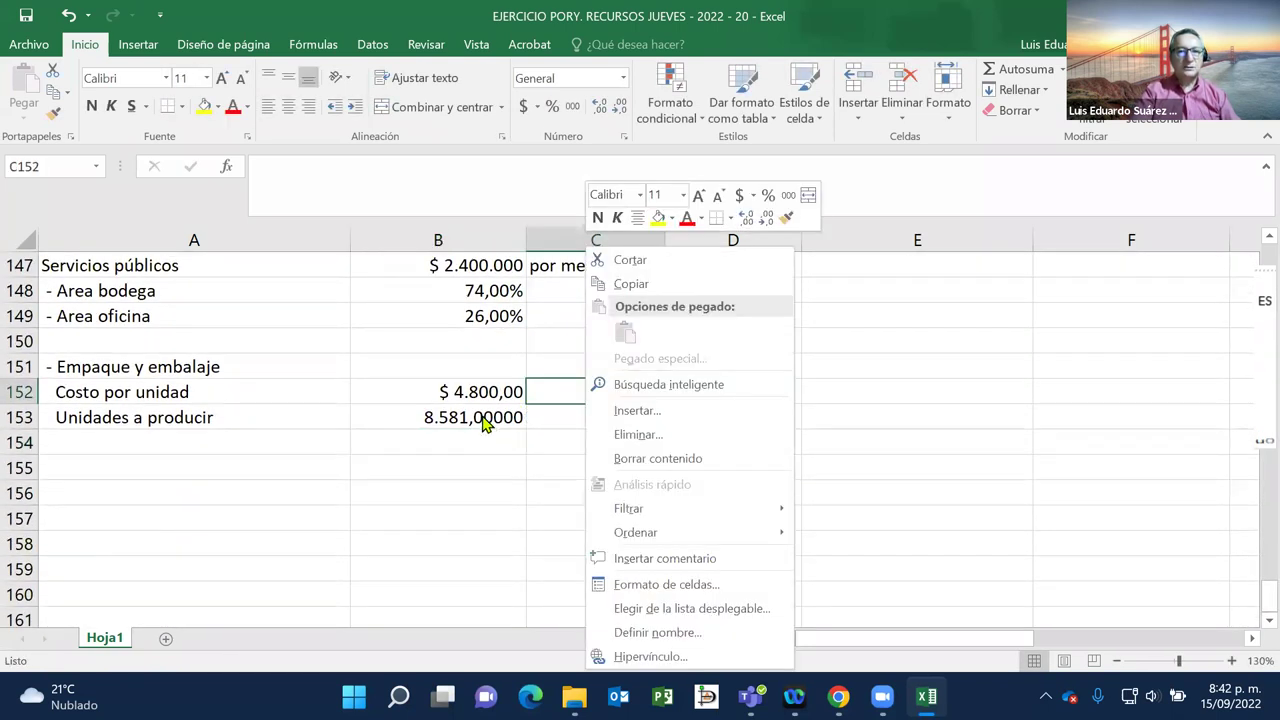
click(483, 421)
click(484, 420)
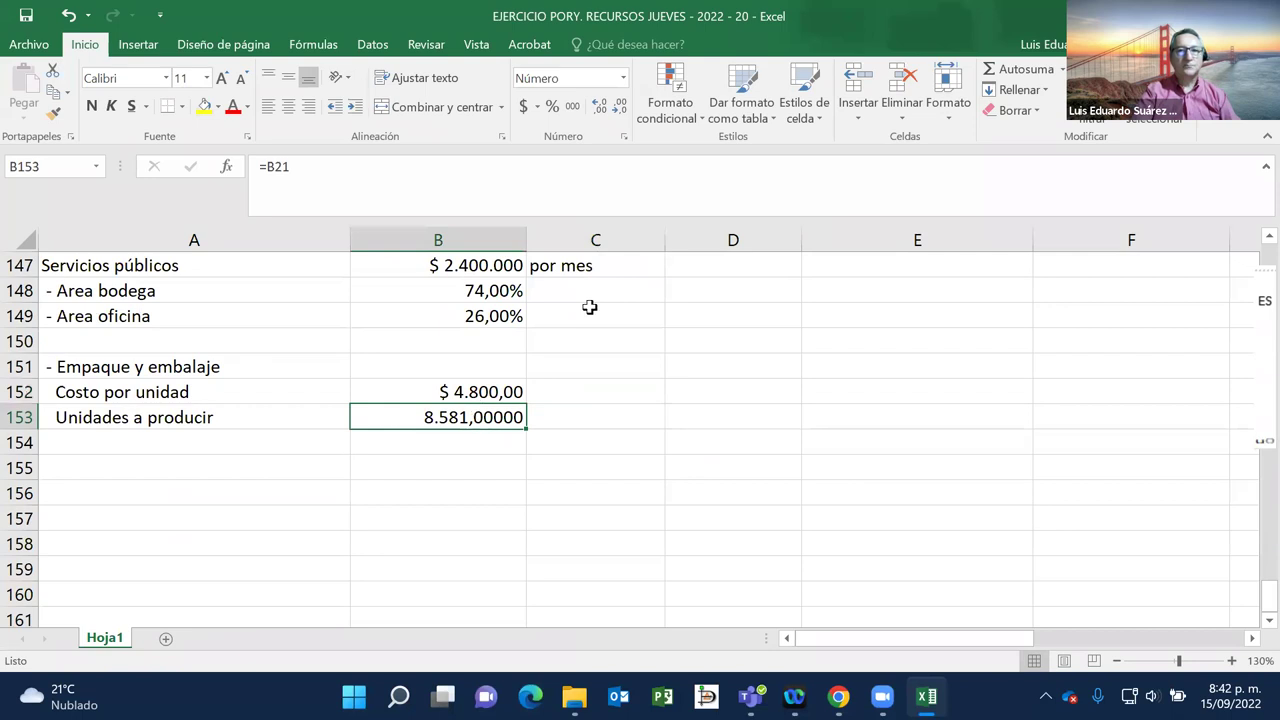
click(618, 108)
click(617, 116)
click(617, 116)
click(617, 116)
click(617, 116)
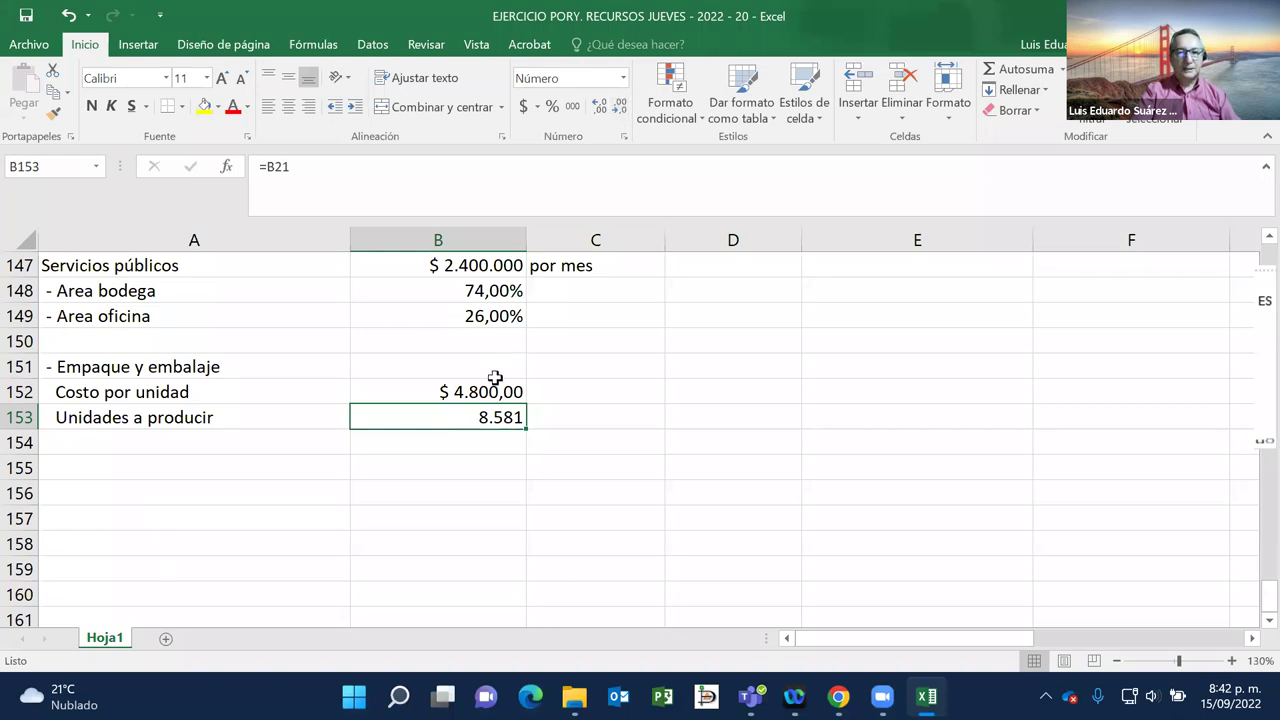
Step: Calculate the second-year Costo por unidad in C152 with =B152+B152*E40
click(551, 388)
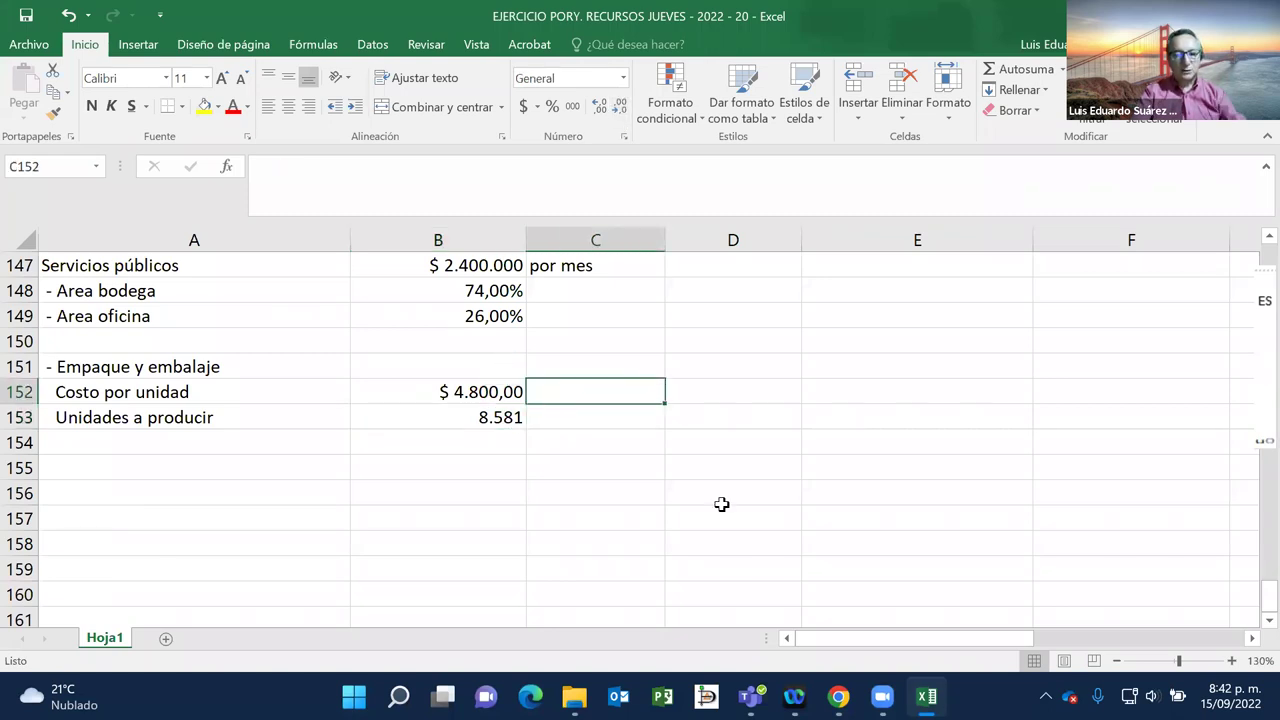
text(=)
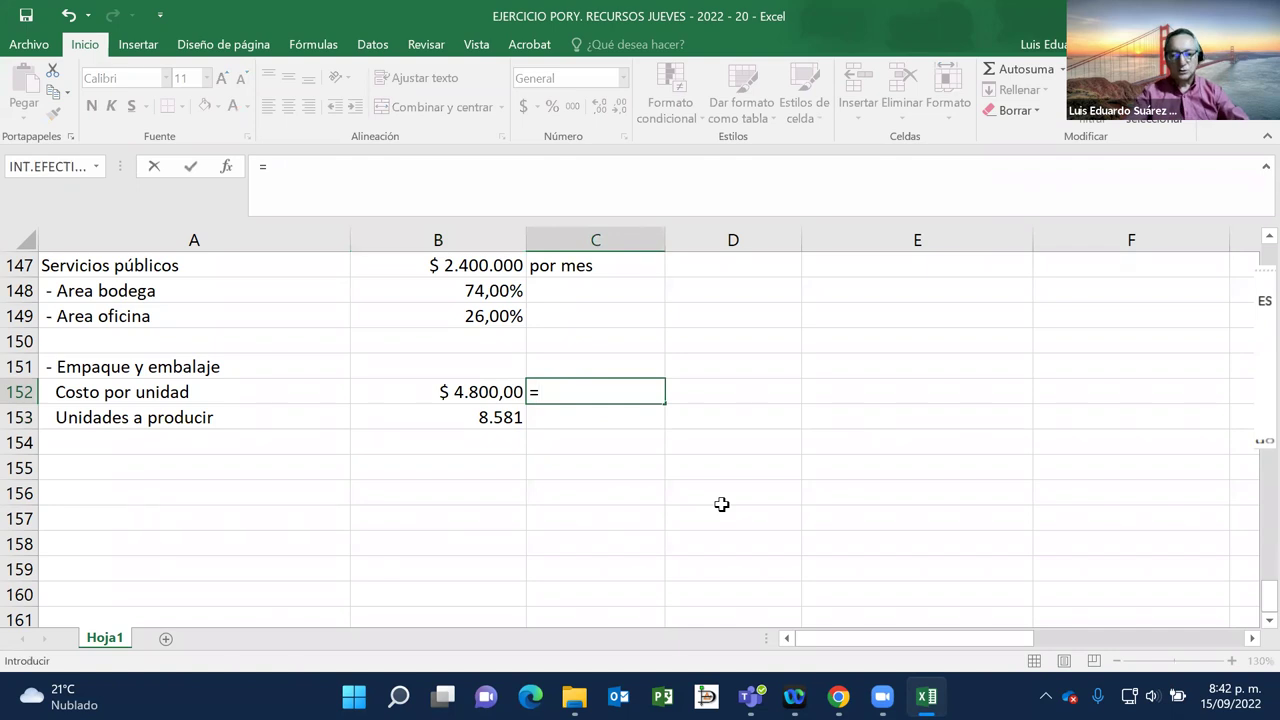
key(Left)
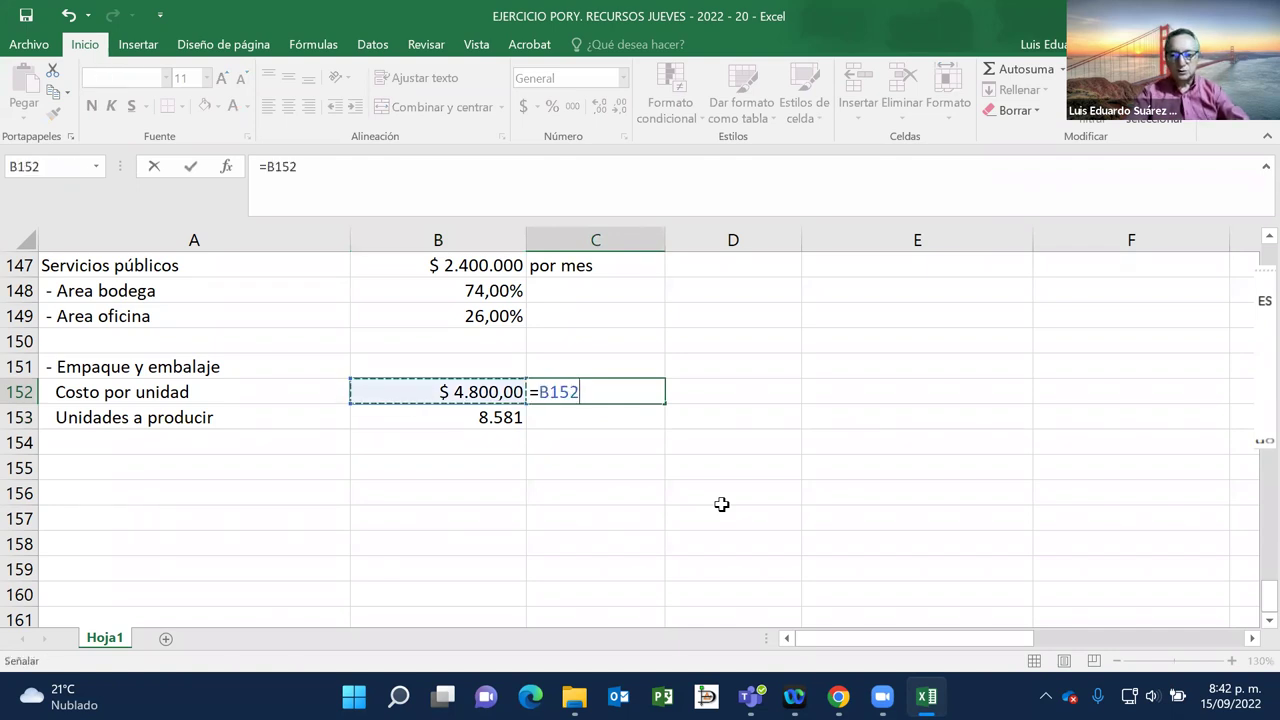
text(+)
key(Left)
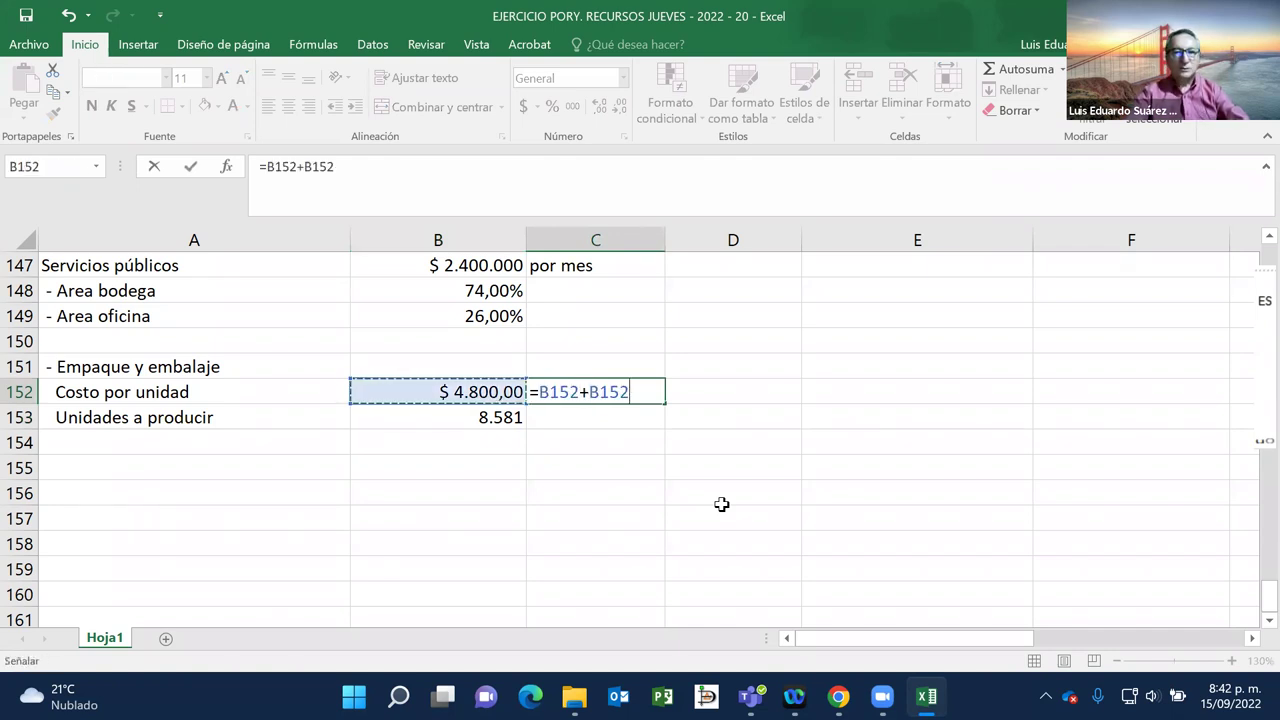
text(*e400)
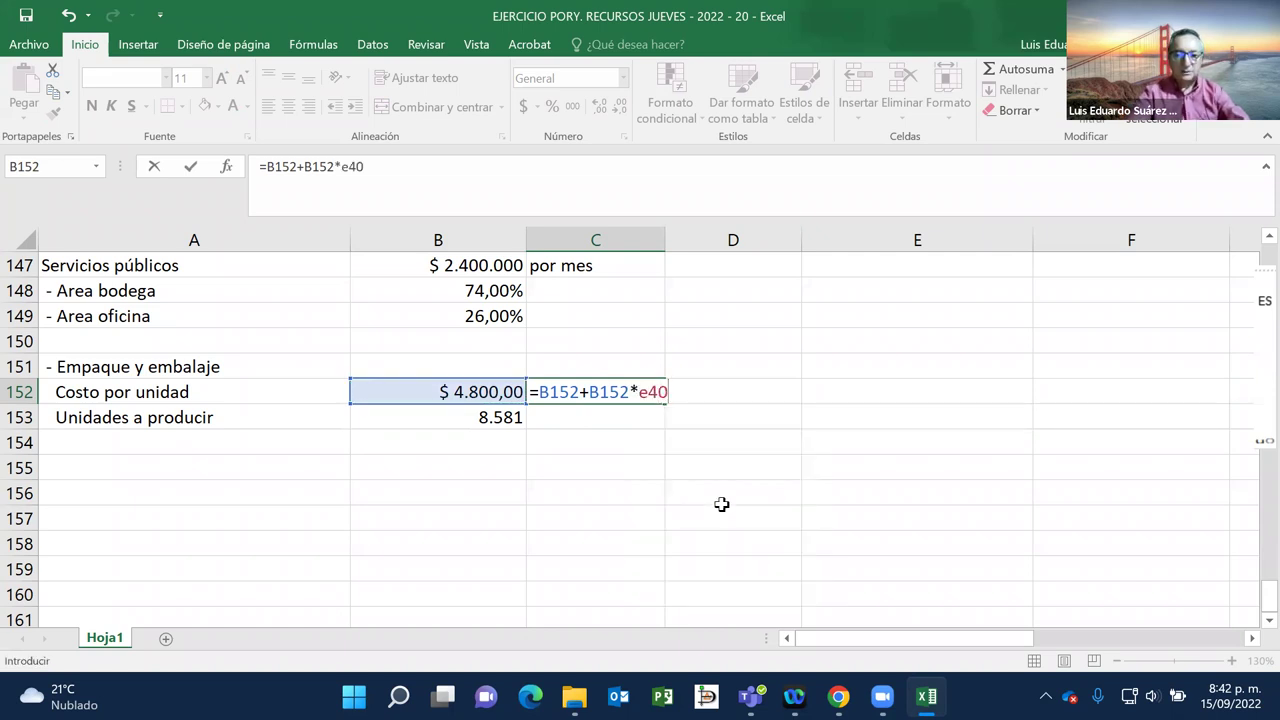
key(Return)
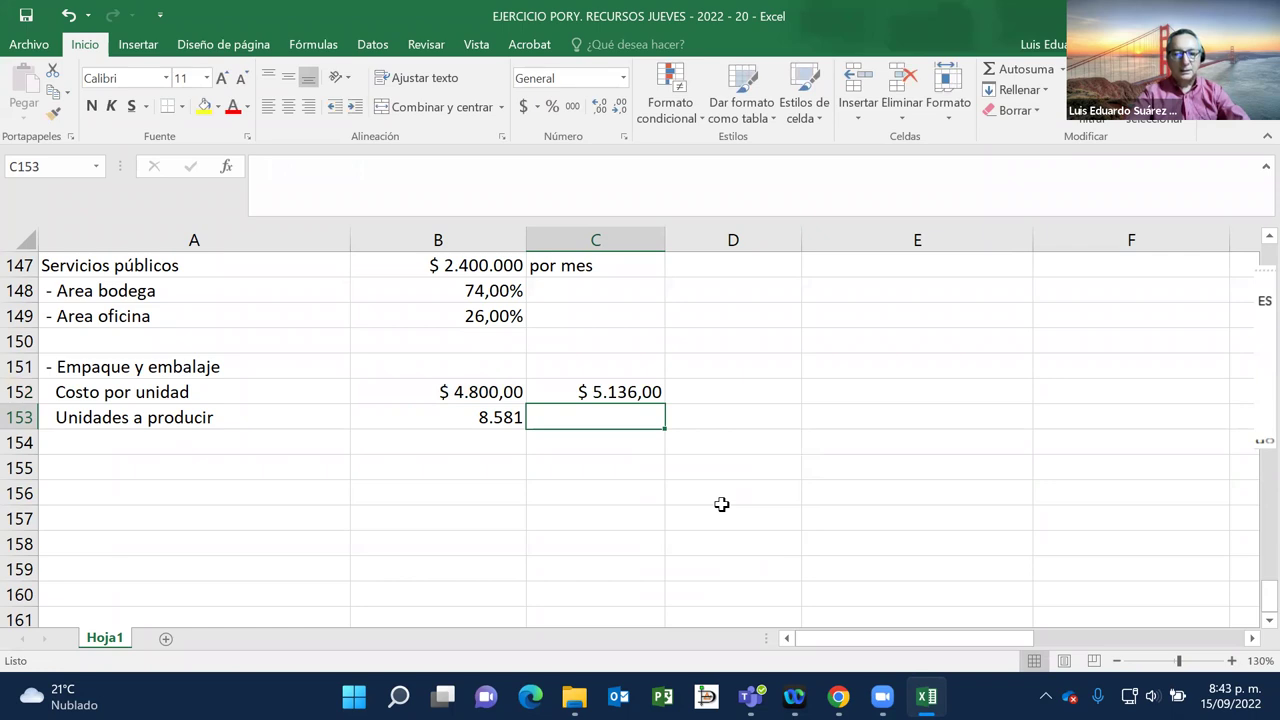
Step: Fill the Unidades a producir formula from B153 into C153 and check it against the second-year production units in C21
key(Left)
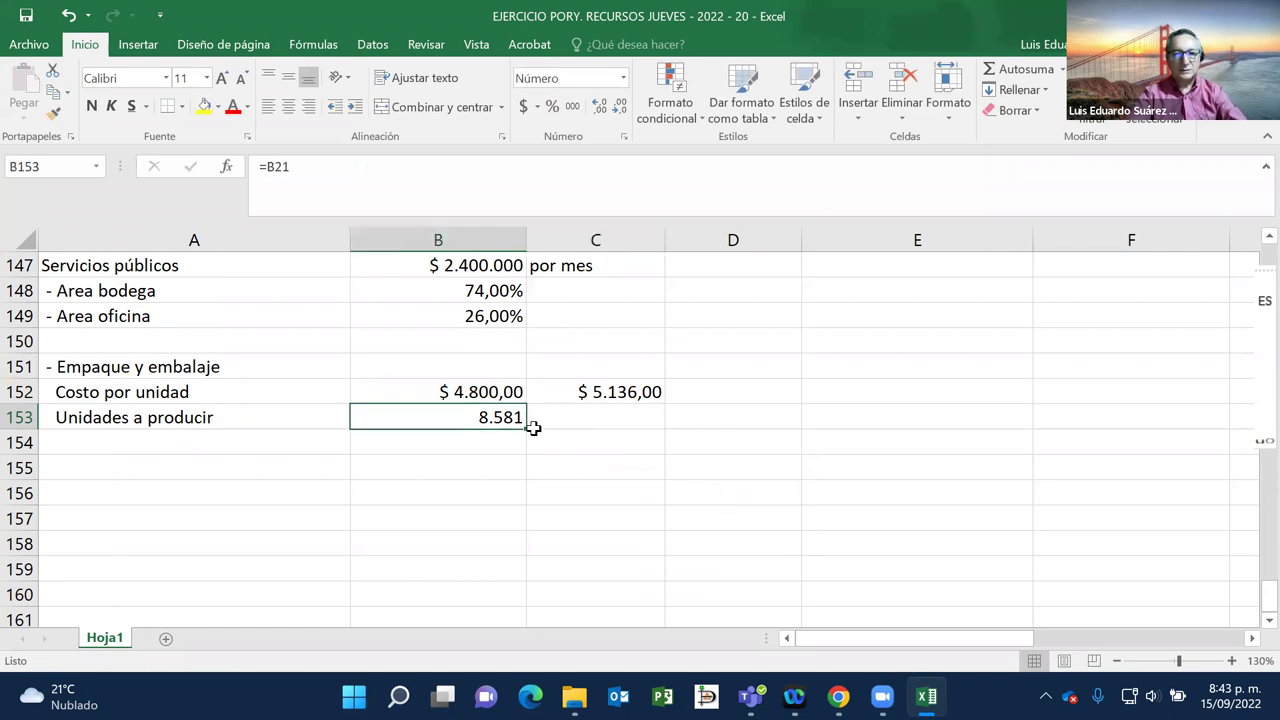
drag(526, 432, 633, 432)
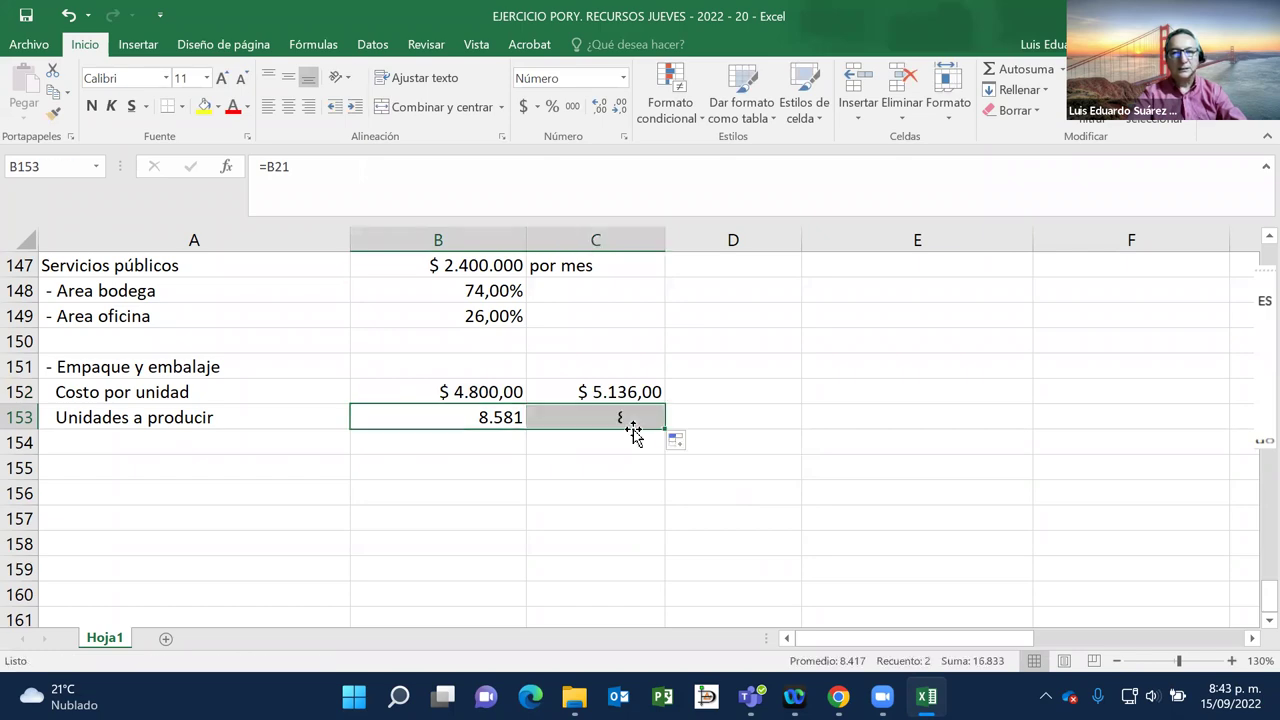
click(633, 437)
scroll(633, 437, up, 20)
scroll(633, 437, up, 8)
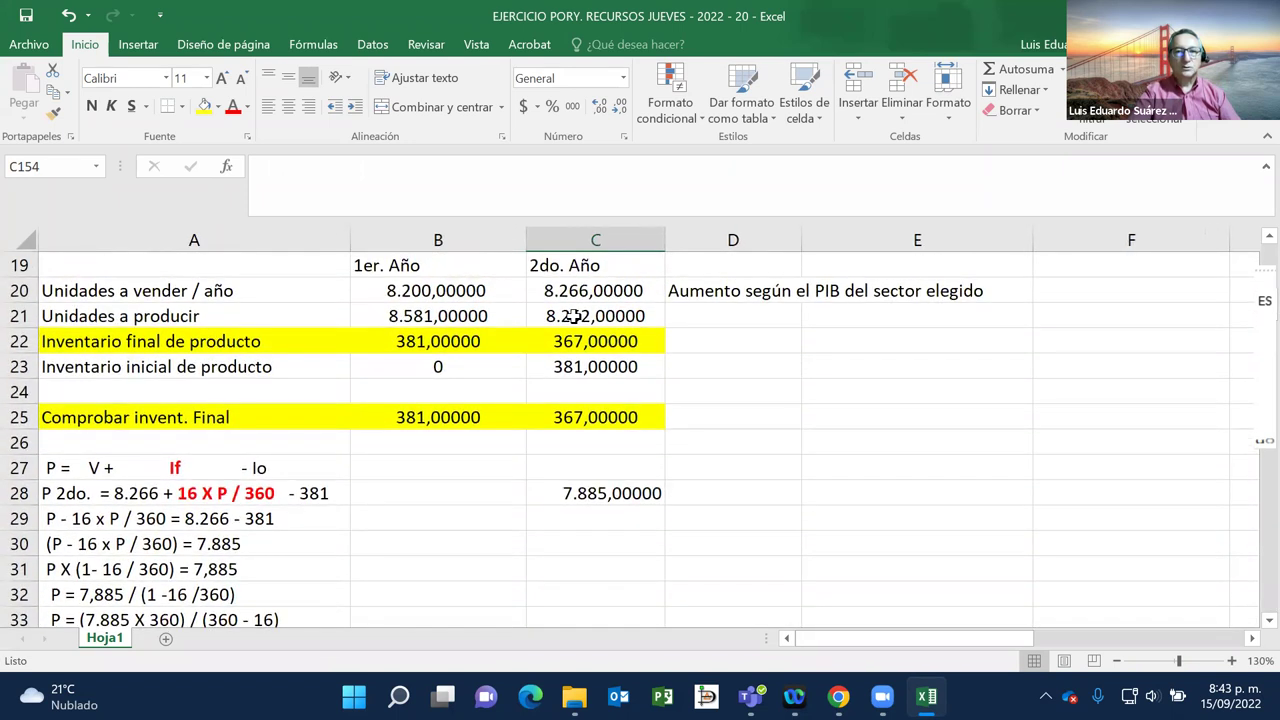
click(575, 316)
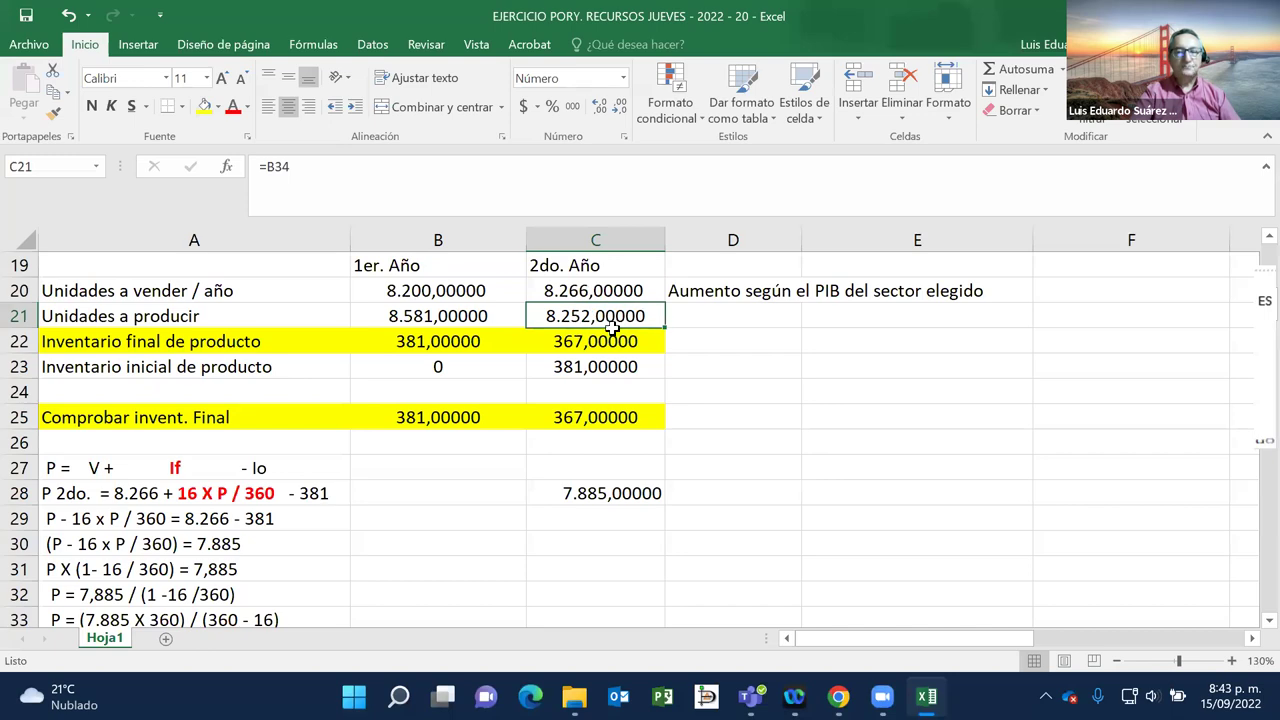
Step: Calculate the first-year Empaque y embalaje cost in B140 as unit cost times units to produce, =B152*B153
scroll(612, 328, down, 20)
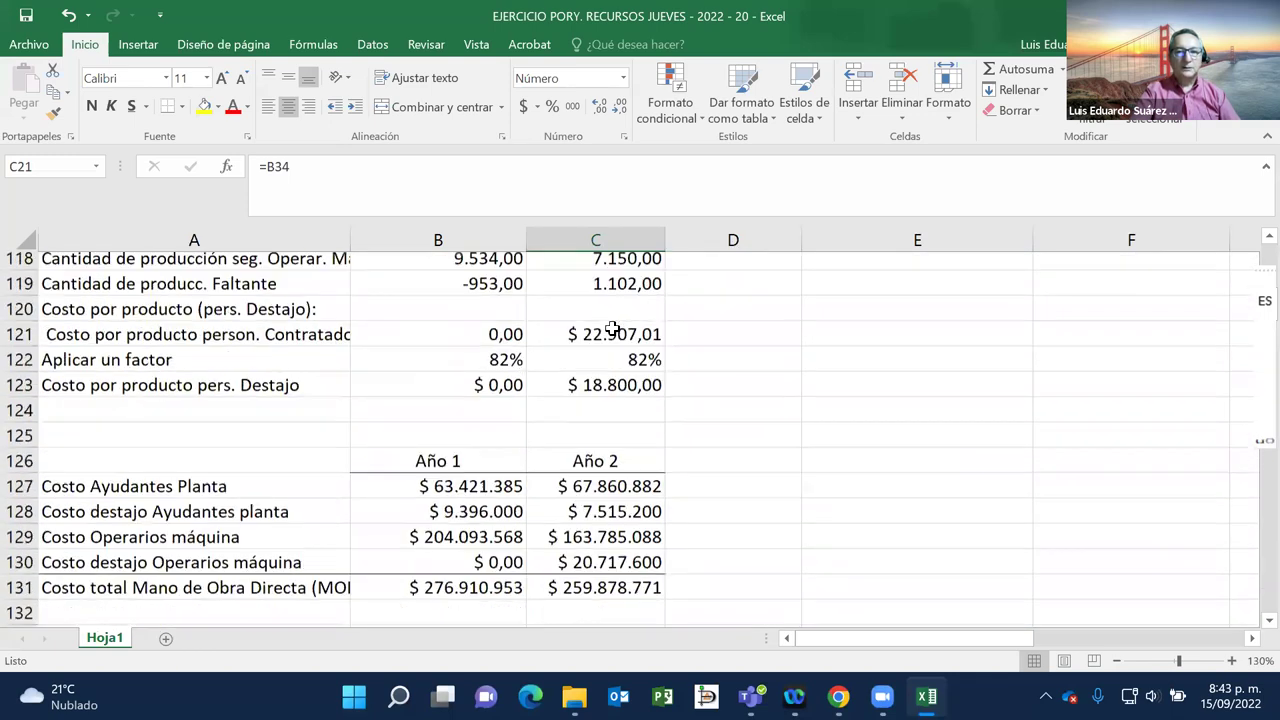
scroll(612, 328, down, 4)
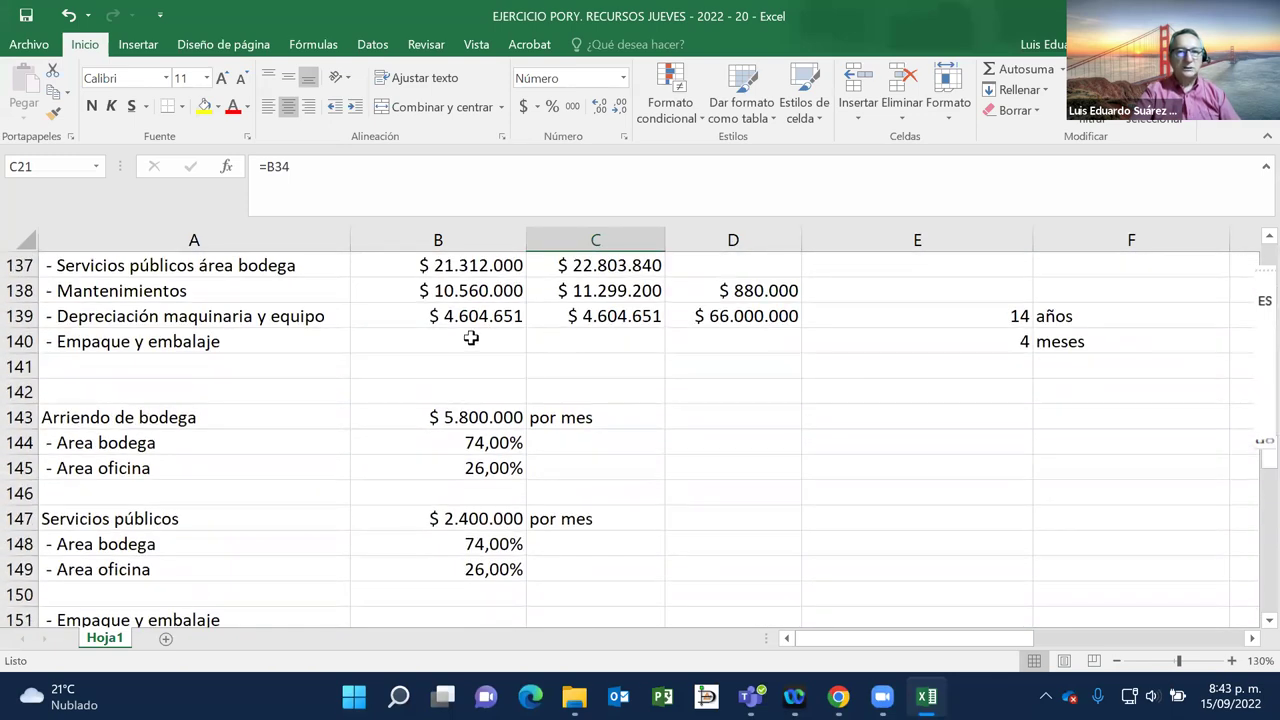
click(452, 341)
text(=)
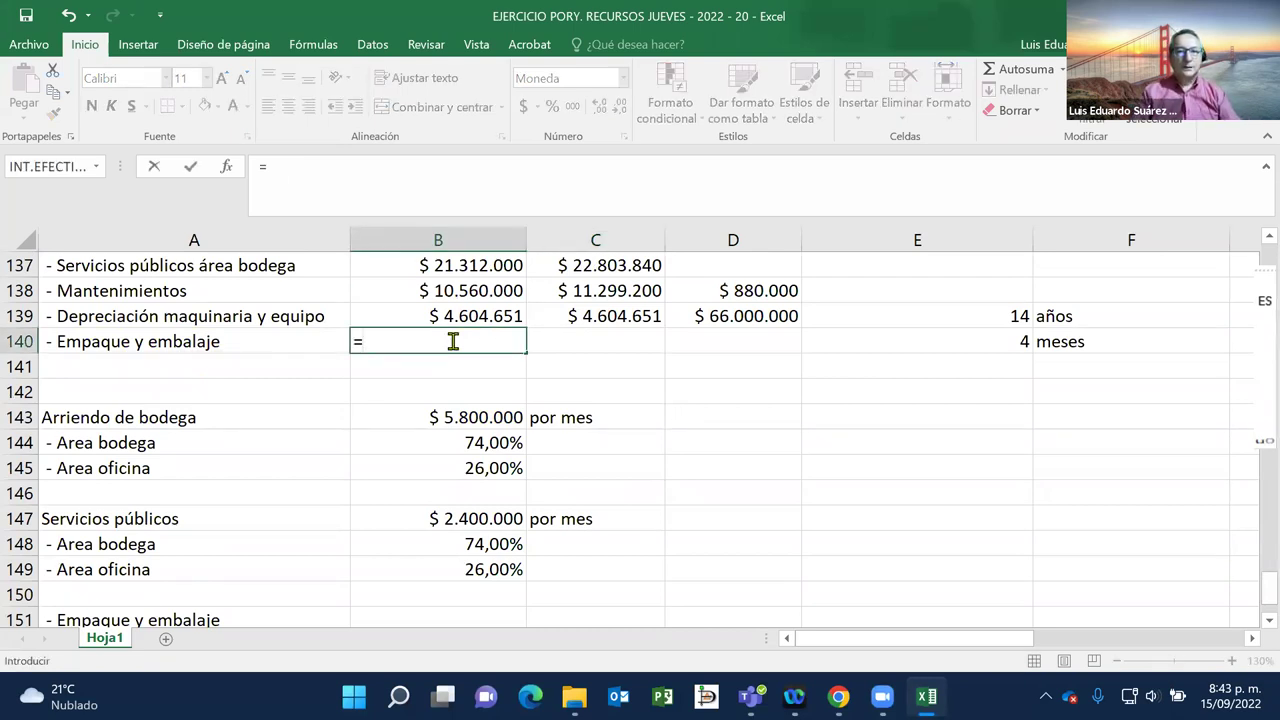
scroll(453, 341, down, 2)
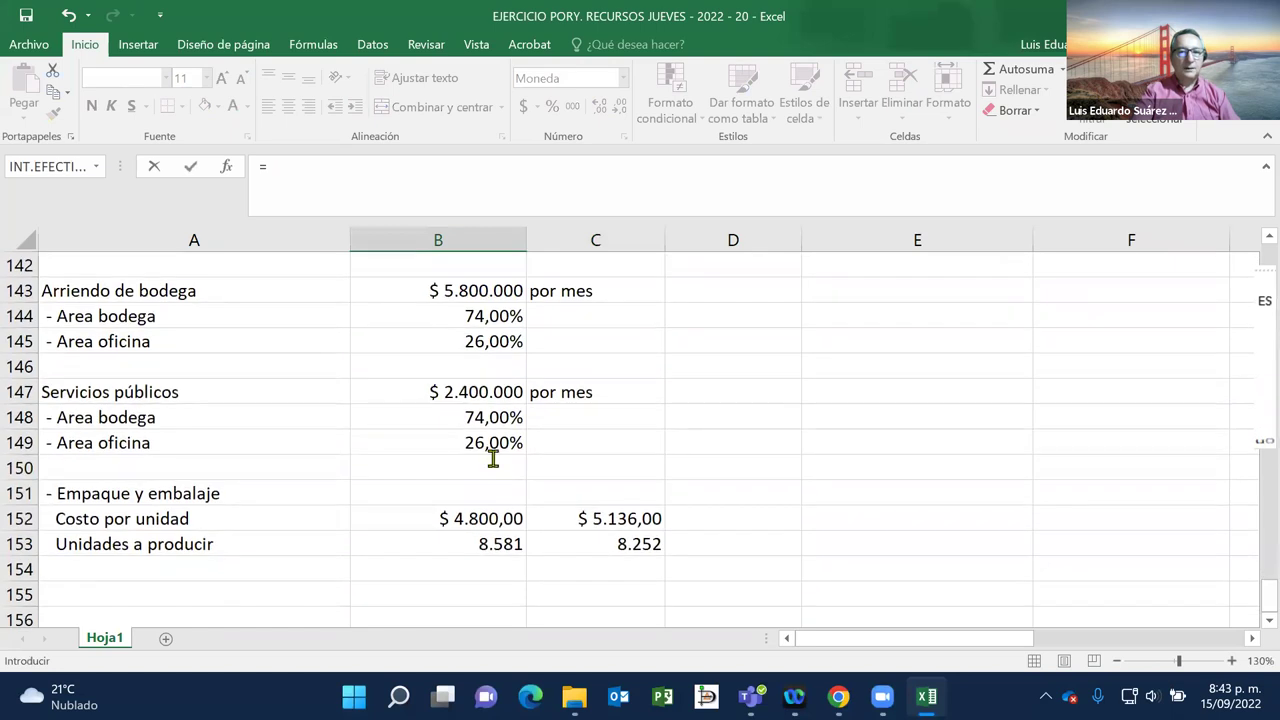
click(465, 524)
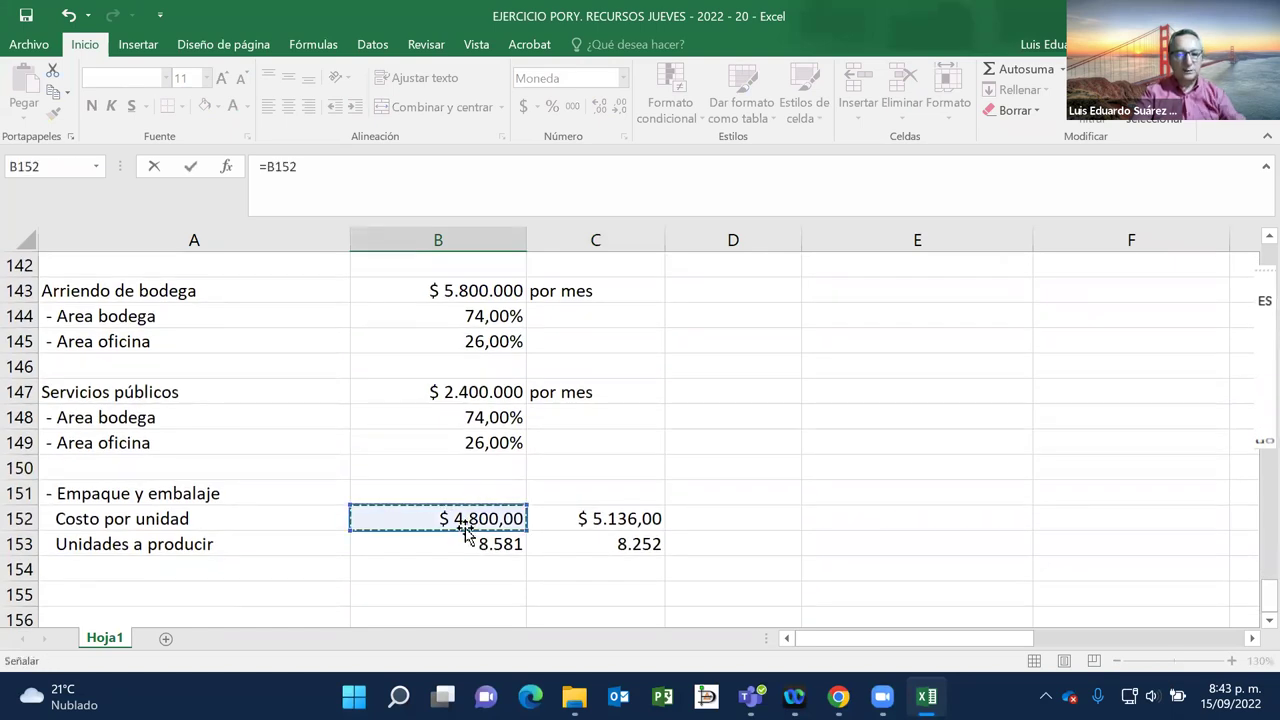
text(*)
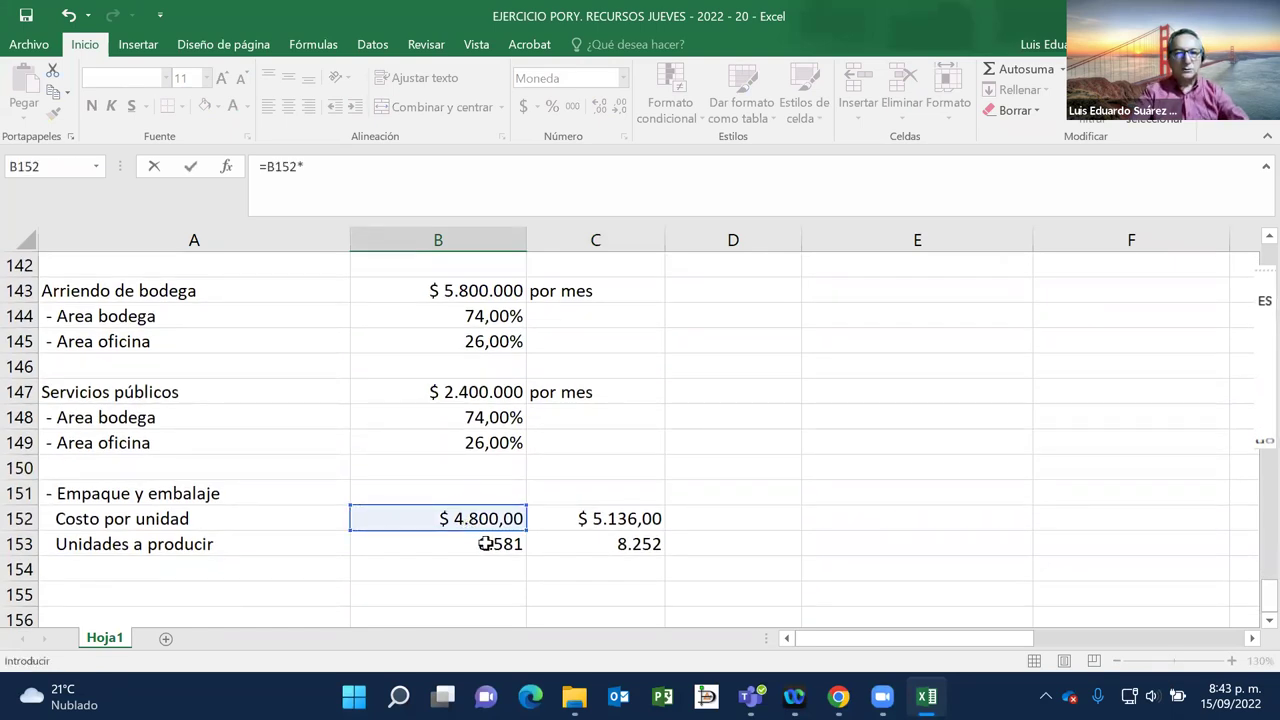
click(483, 544)
key(Return)
scroll(483, 544, up, 1)
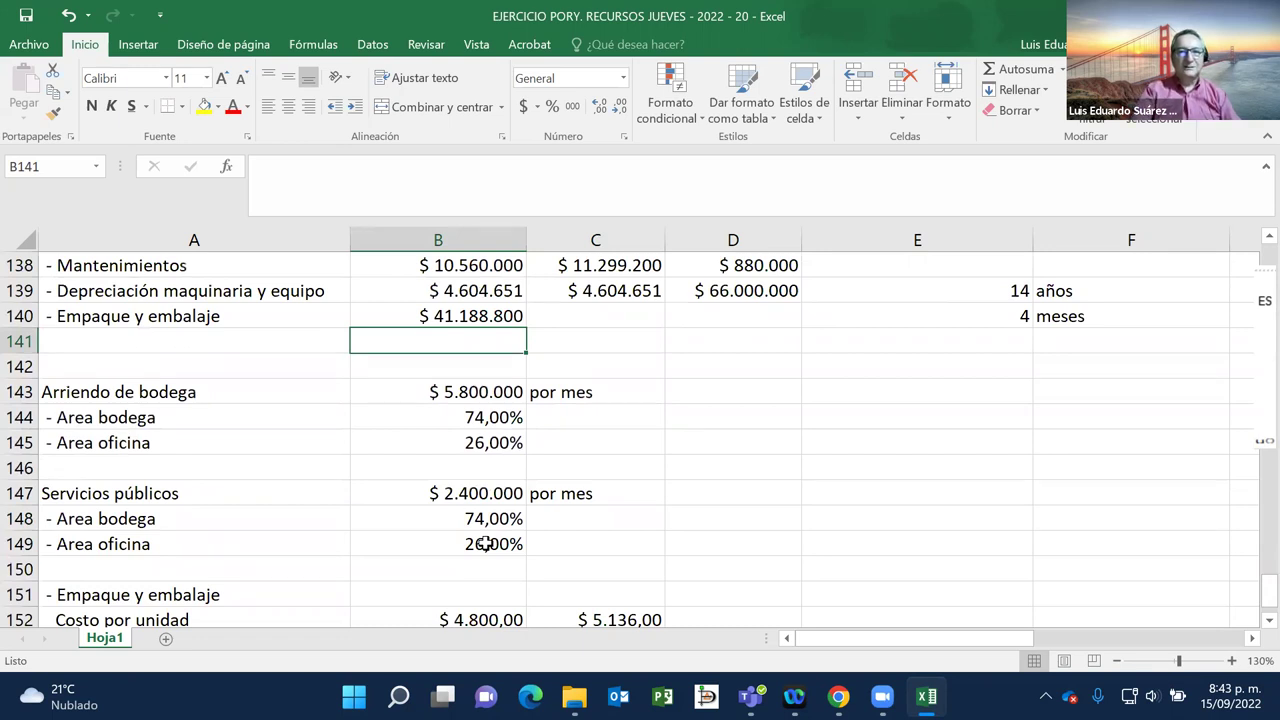
Step: Select the first-year packaging Costo por unidad in B152 to review its value
right_click(483, 544)
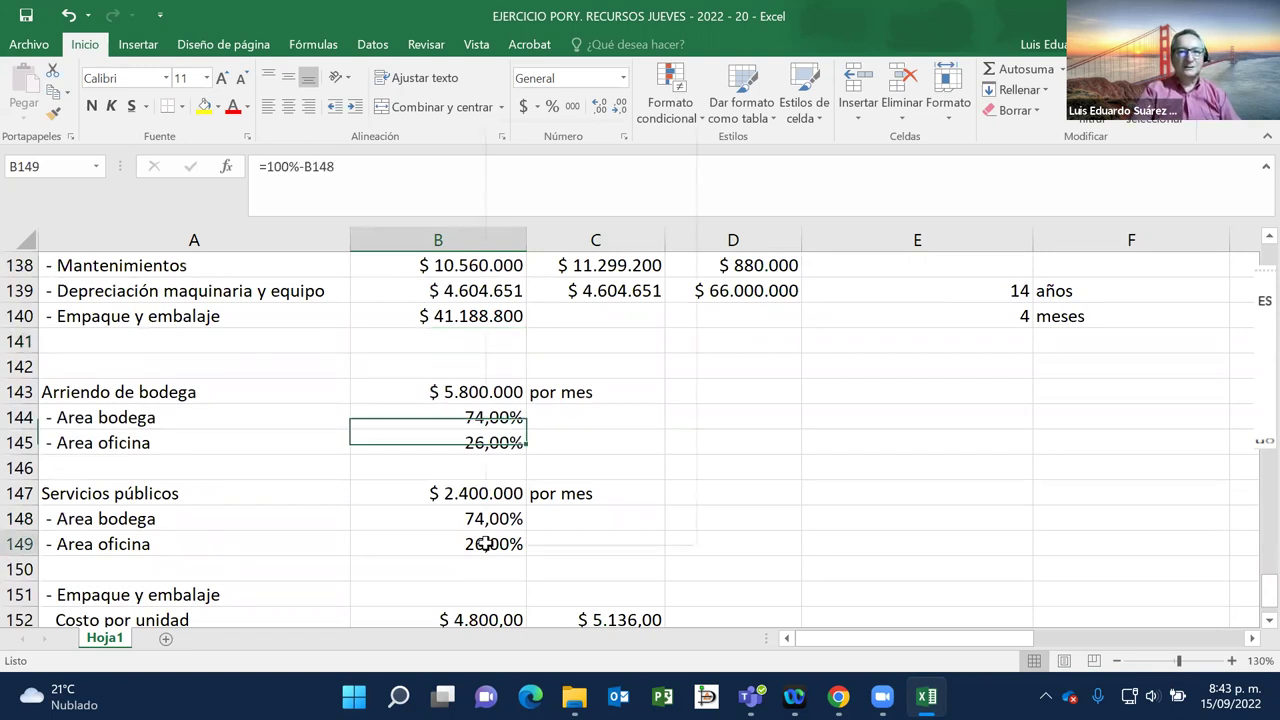
click(392, 395)
scroll(389, 385, down, 2)
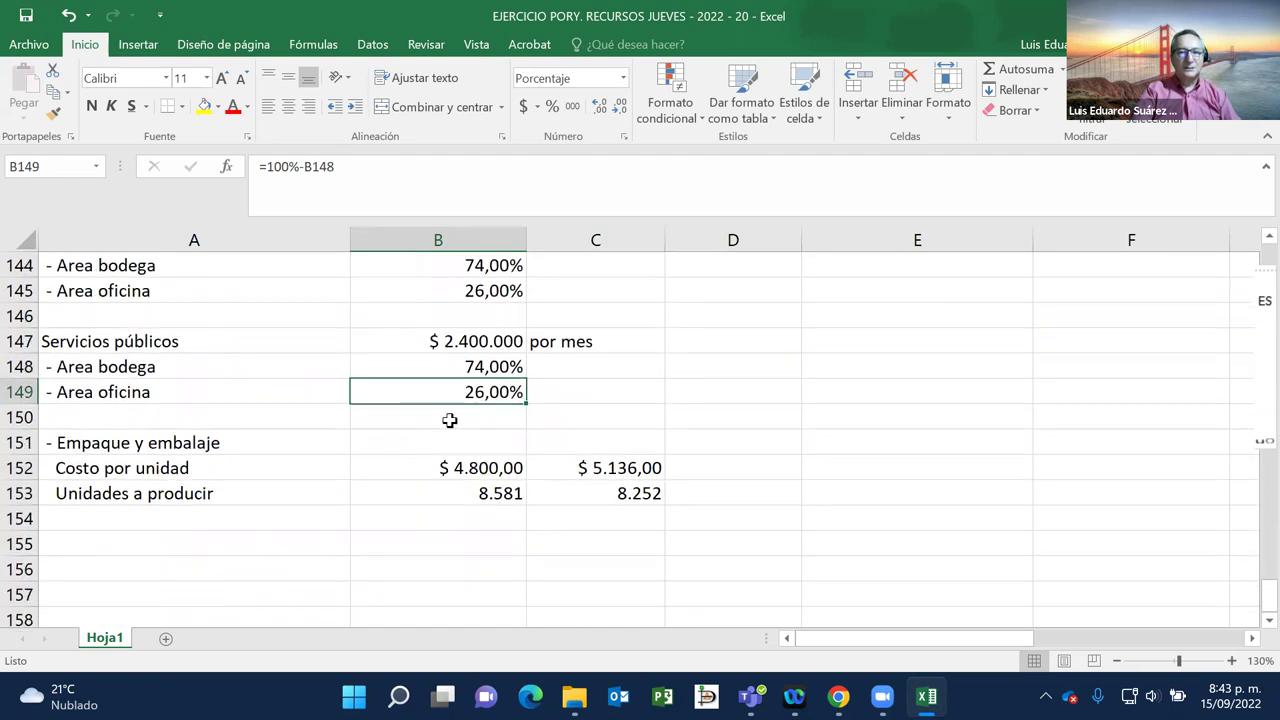
click(457, 467)
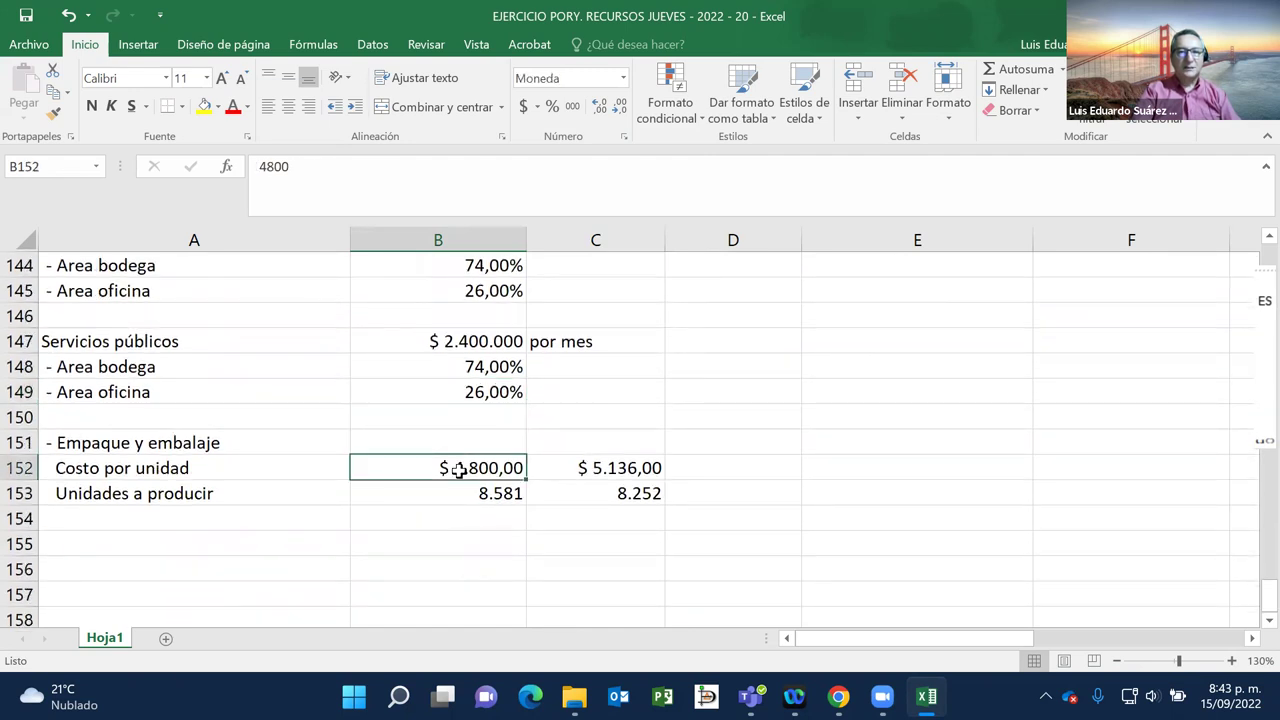
Step: Set the Año 1 packaging cost per unit in B152 to 480
click(318, 155)
key(BackSpace)
key(Return)
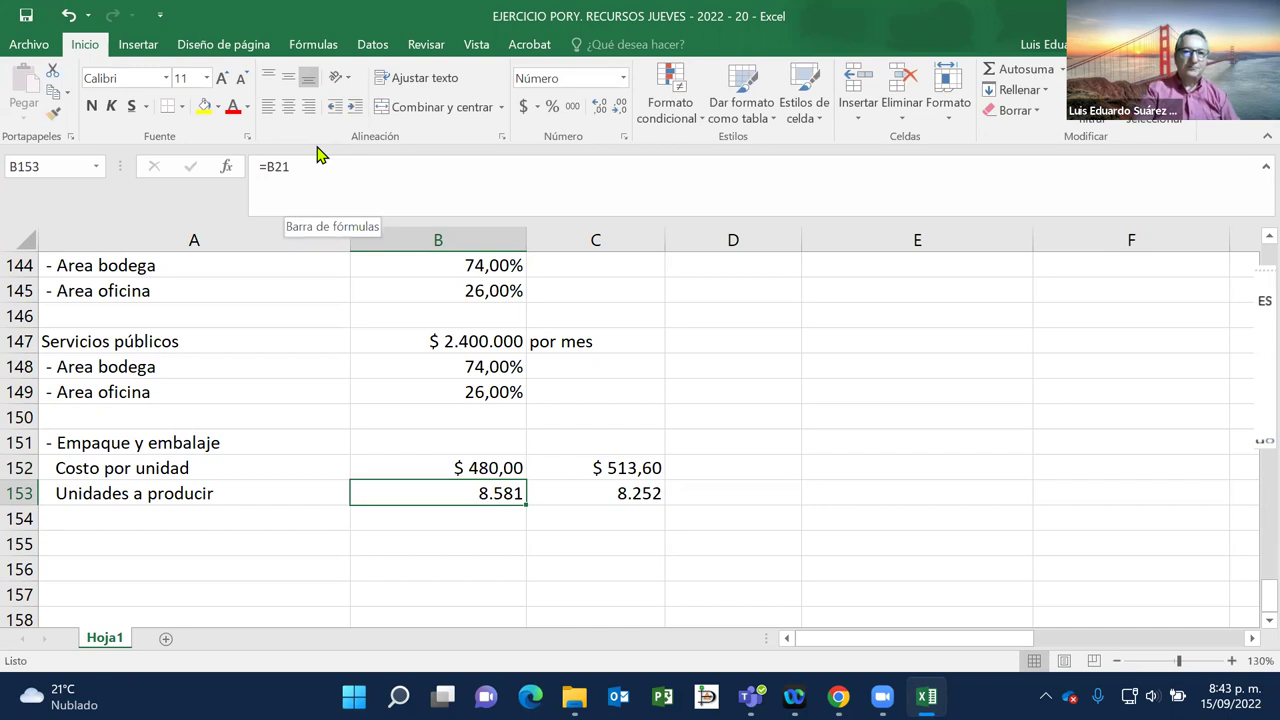
Step: Copy the Empaque y embalaje formula from B140 to C140 for Año 2 and check the cells it references
click(385, 366)
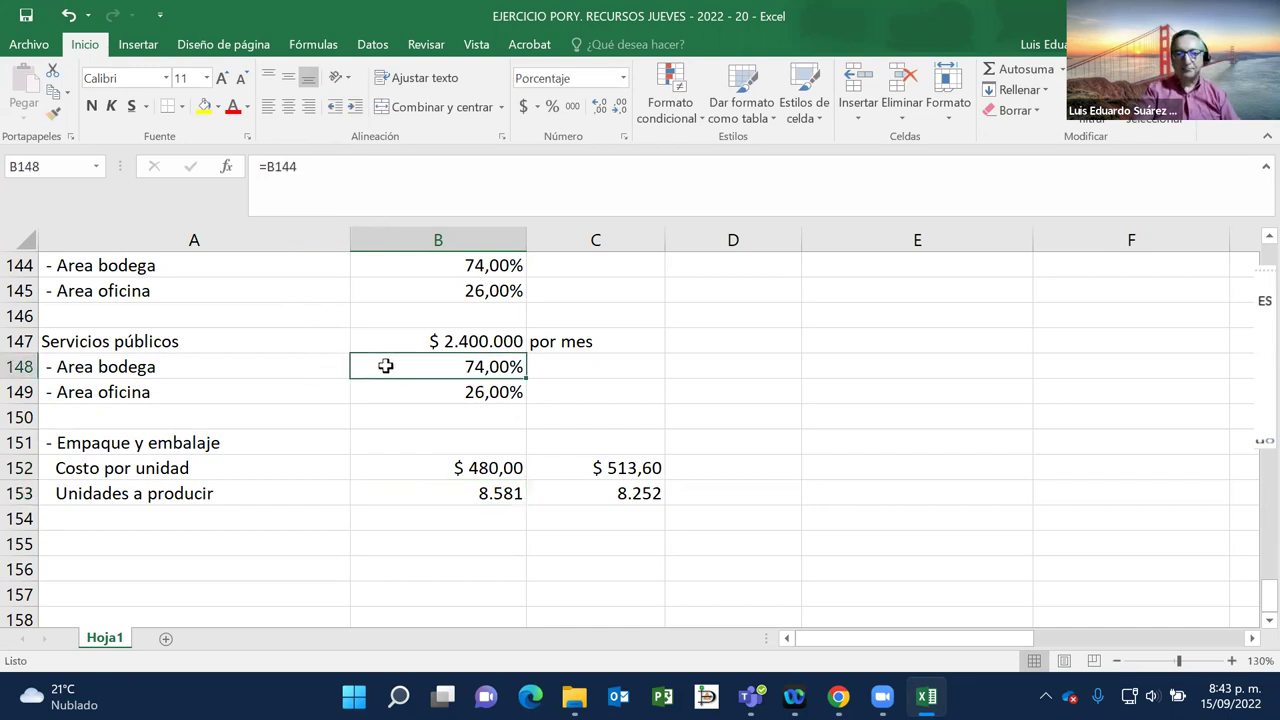
scroll(385, 366, up, 3)
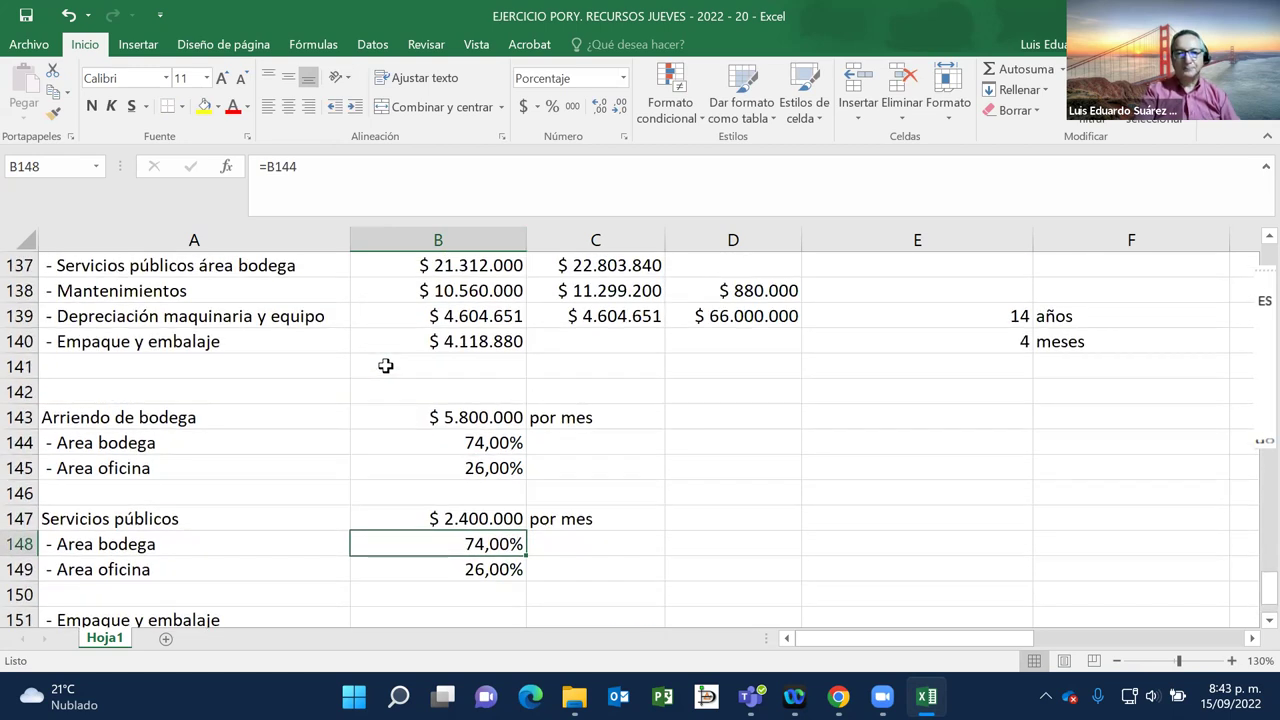
click(492, 338)
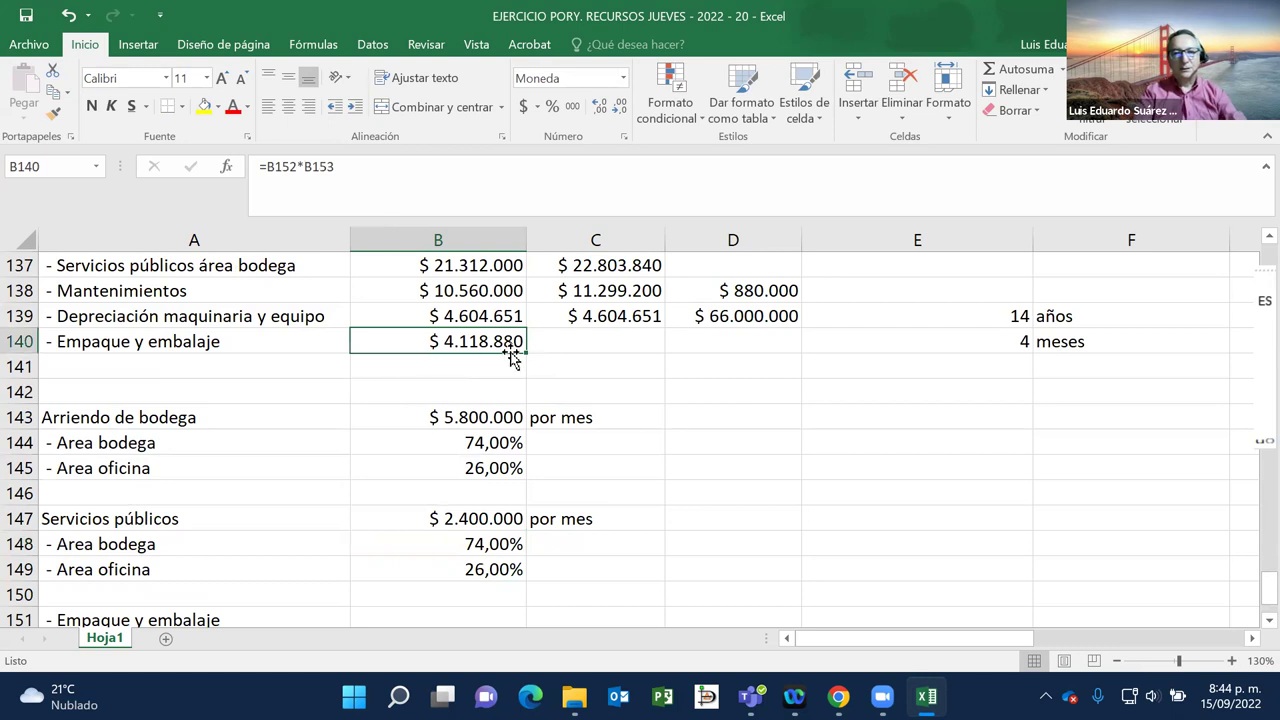
drag(524, 350, 612, 352)
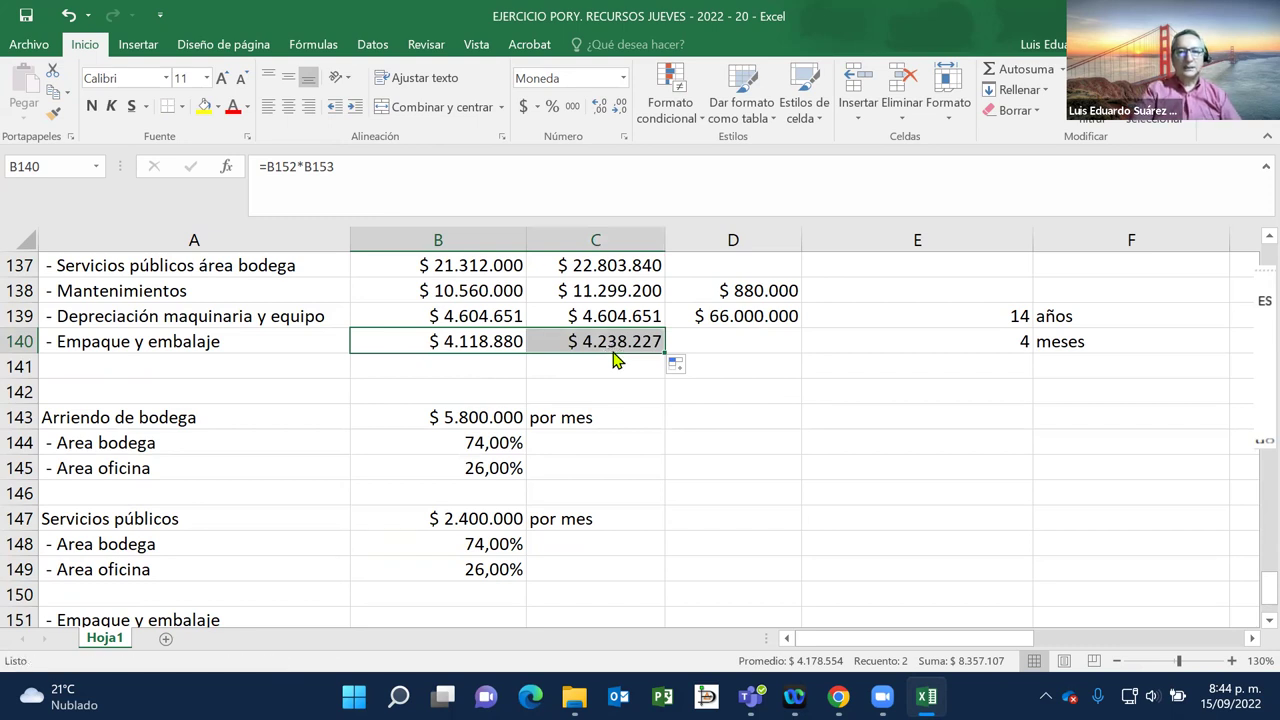
click(608, 338)
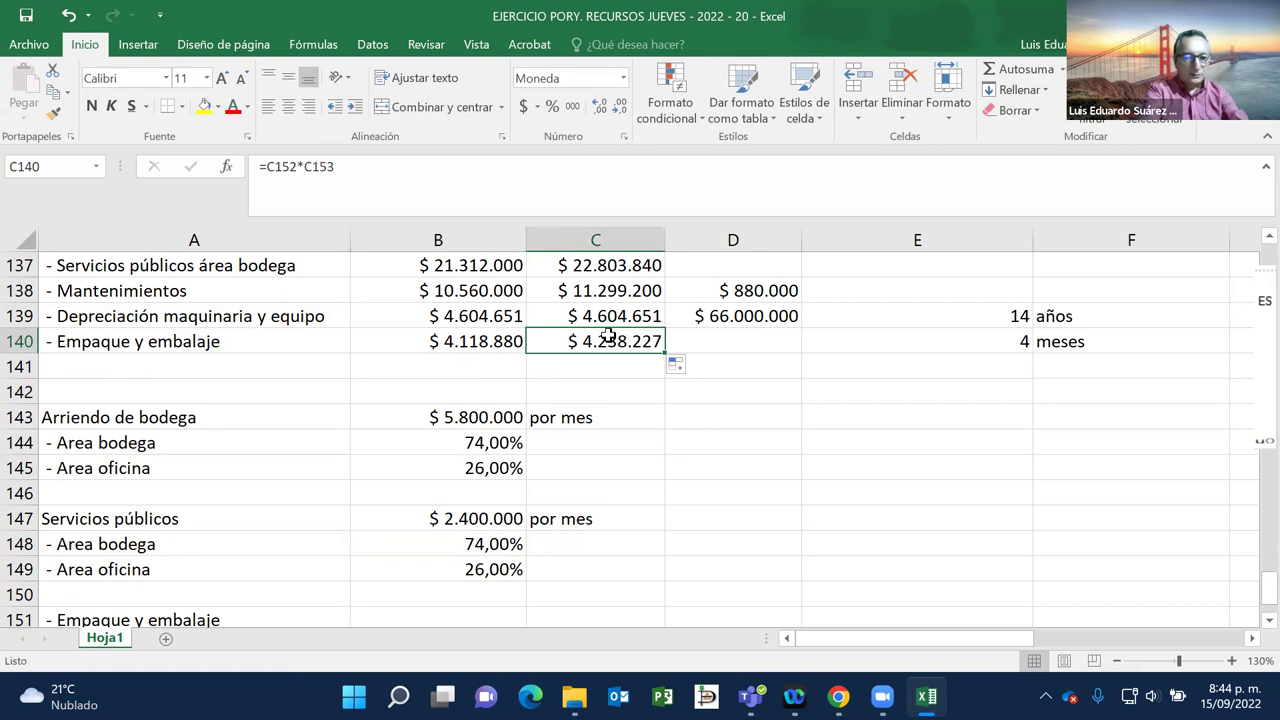
double_click(608, 338)
scroll(608, 336, down, 1)
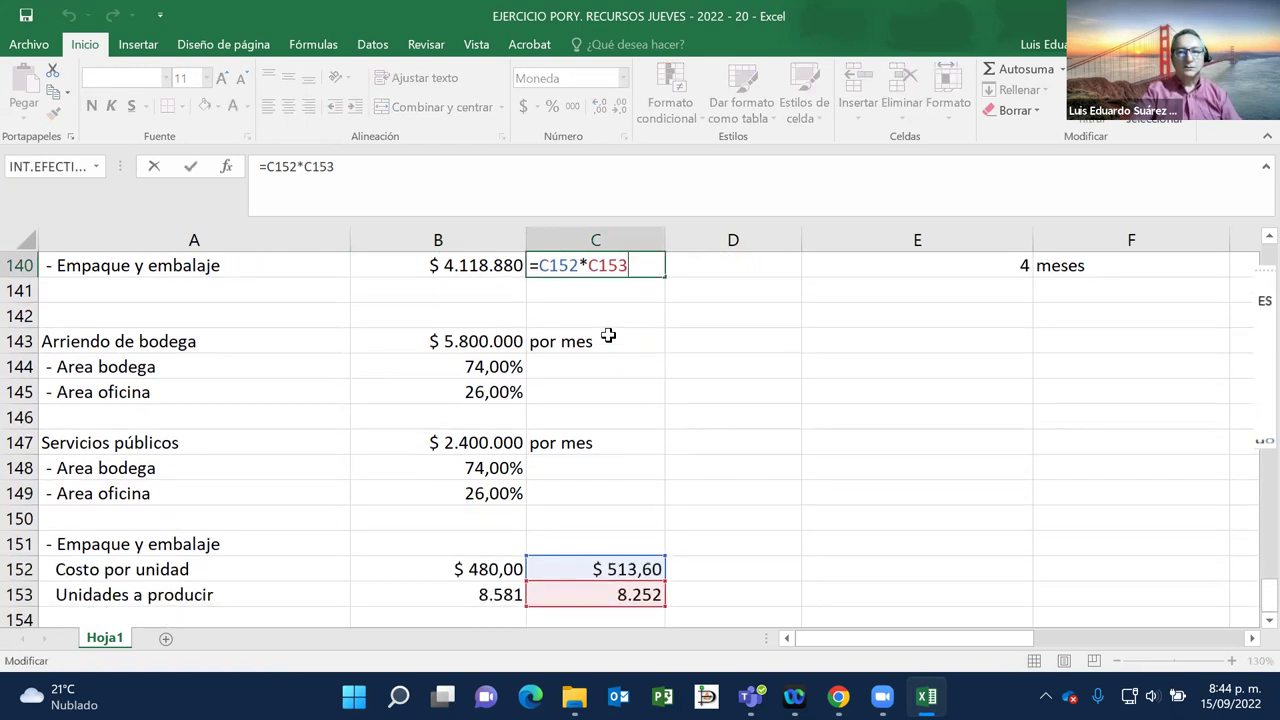
scroll(608, 338, down, 2)
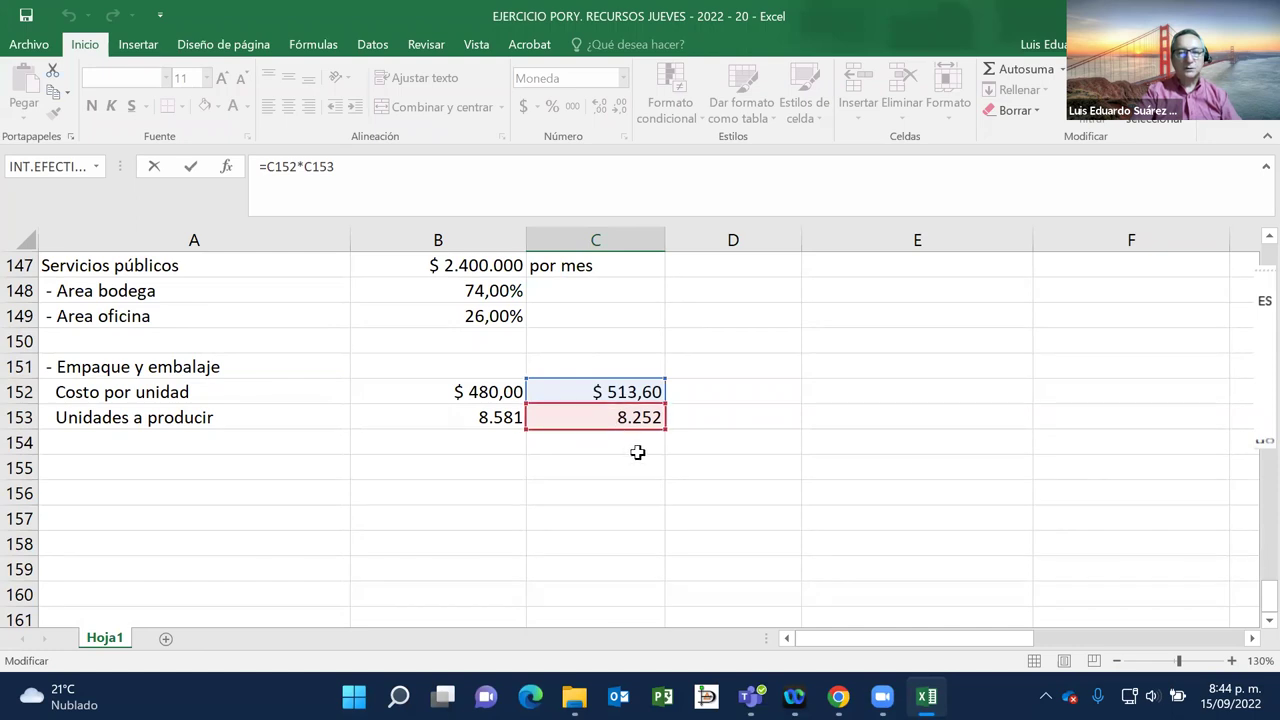
scroll(621, 425, up, 1)
click(621, 425)
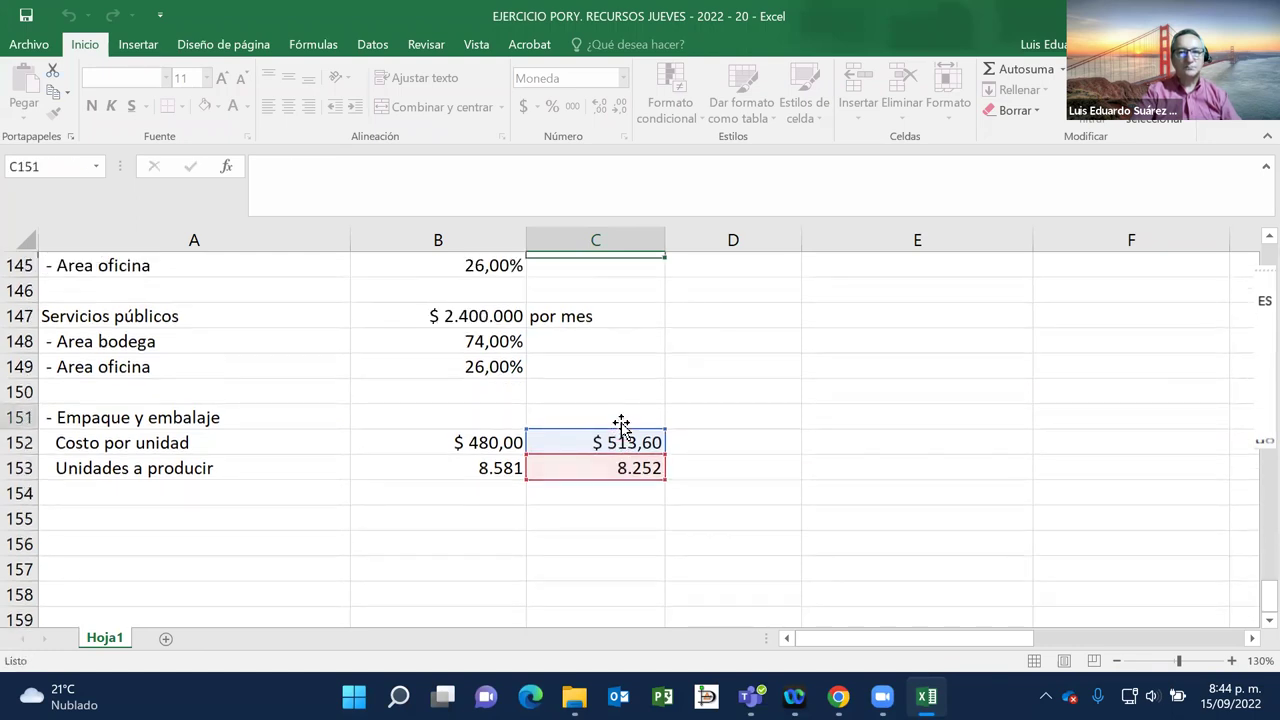
right_click(621, 425)
Step: Enter the headings "Año 1" in B151 and "Año 2" in C151 above the packaging costs
click(449, 405)
click(447, 412)
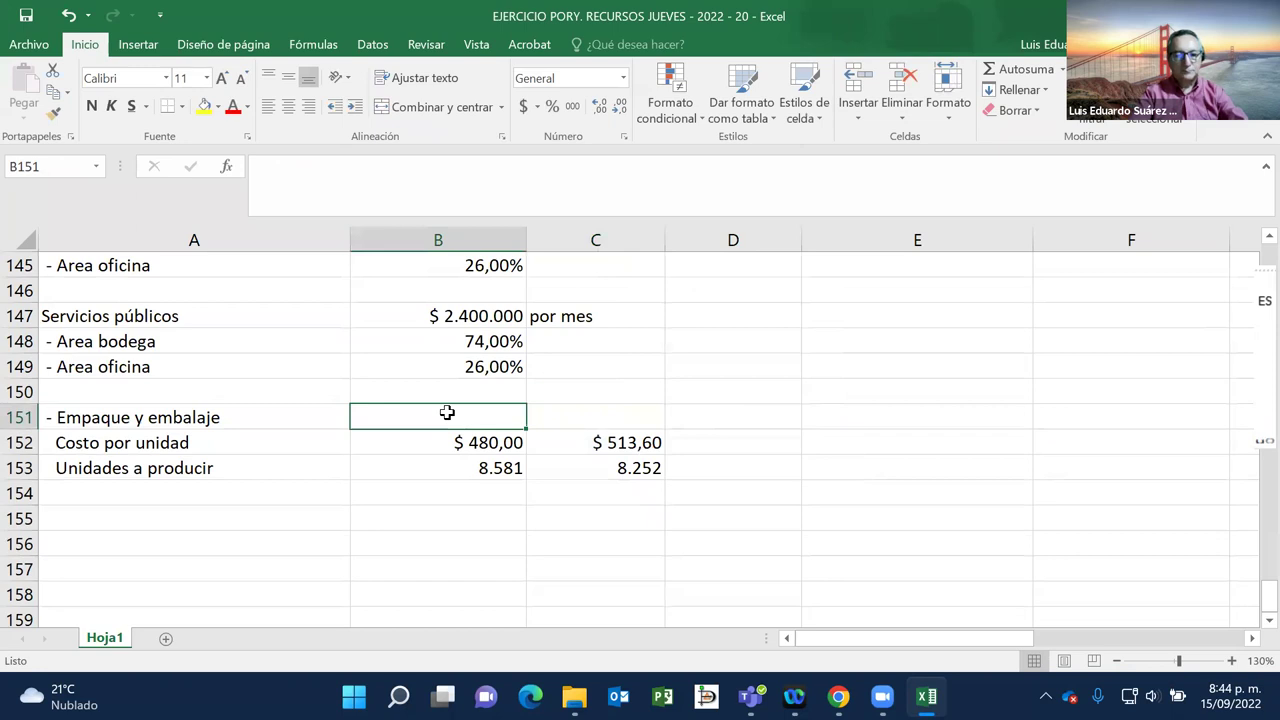
text(Año 1)
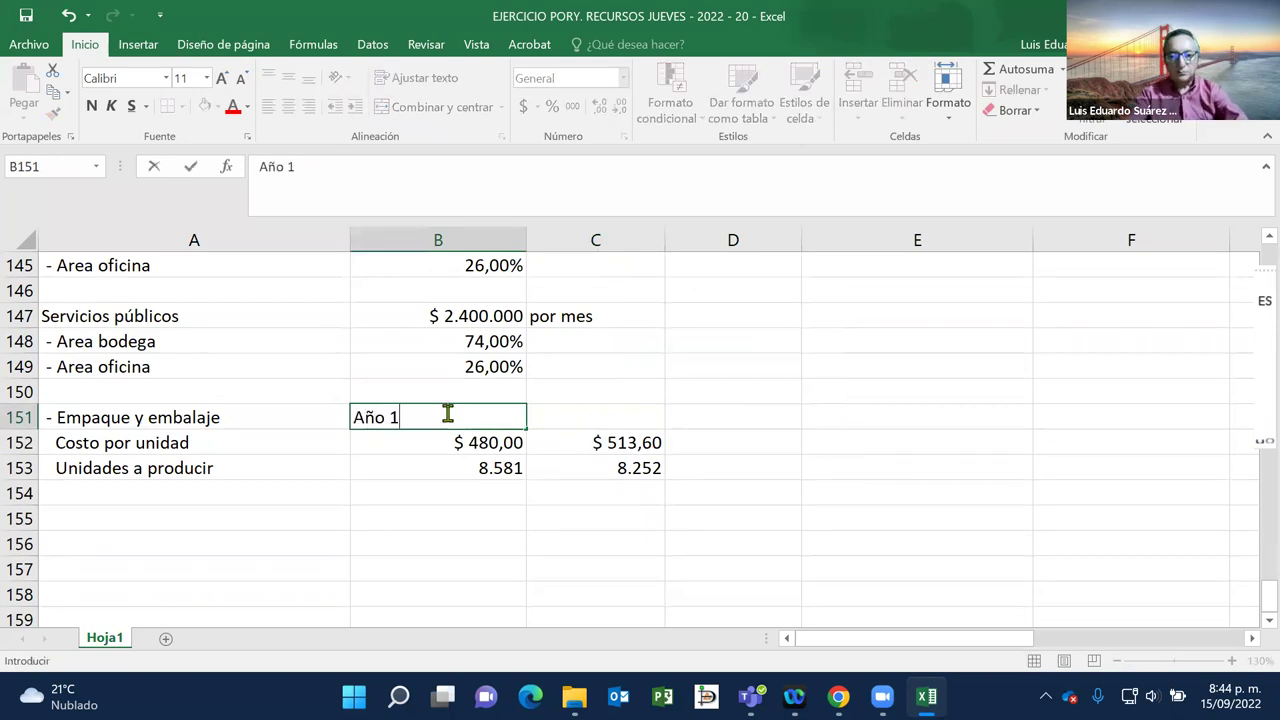
key(Return)
key(Up)
key(Right)
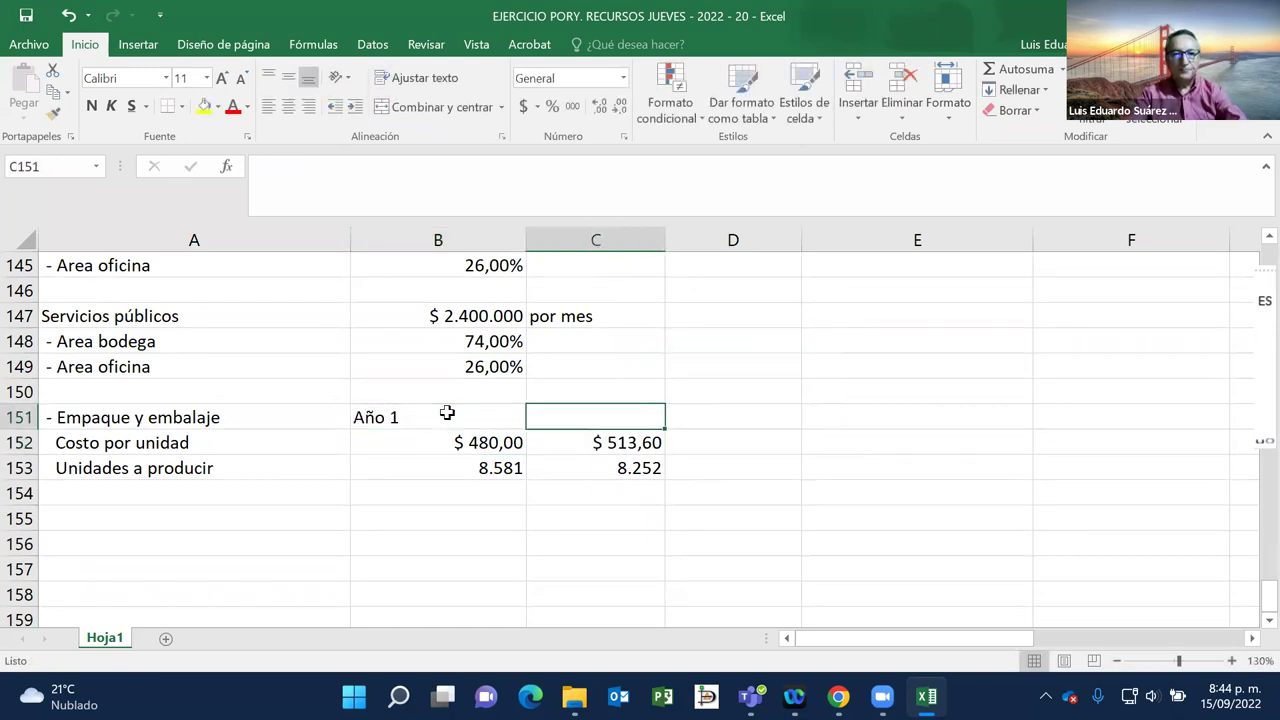
text(Año 2)
key(Return)
key(Up)
key(Down)
Step: Center the two year headings in B151:C151
click(447, 413)
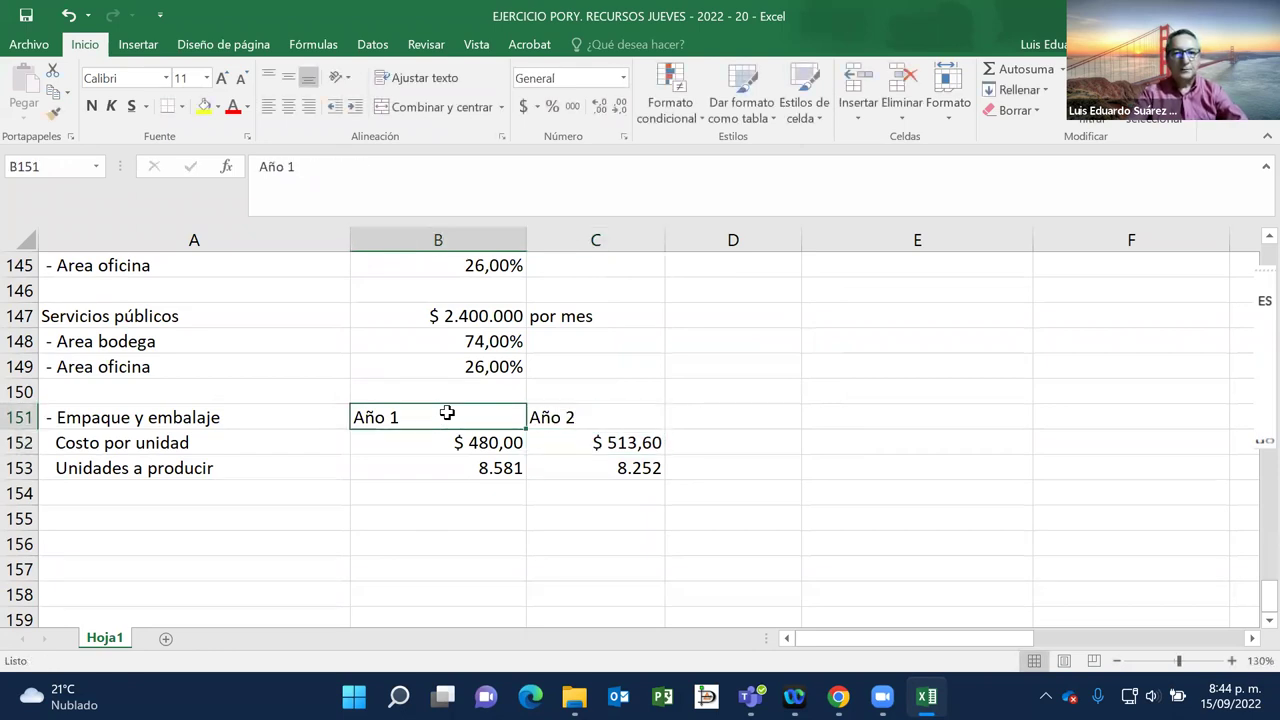
key(shift+Right)
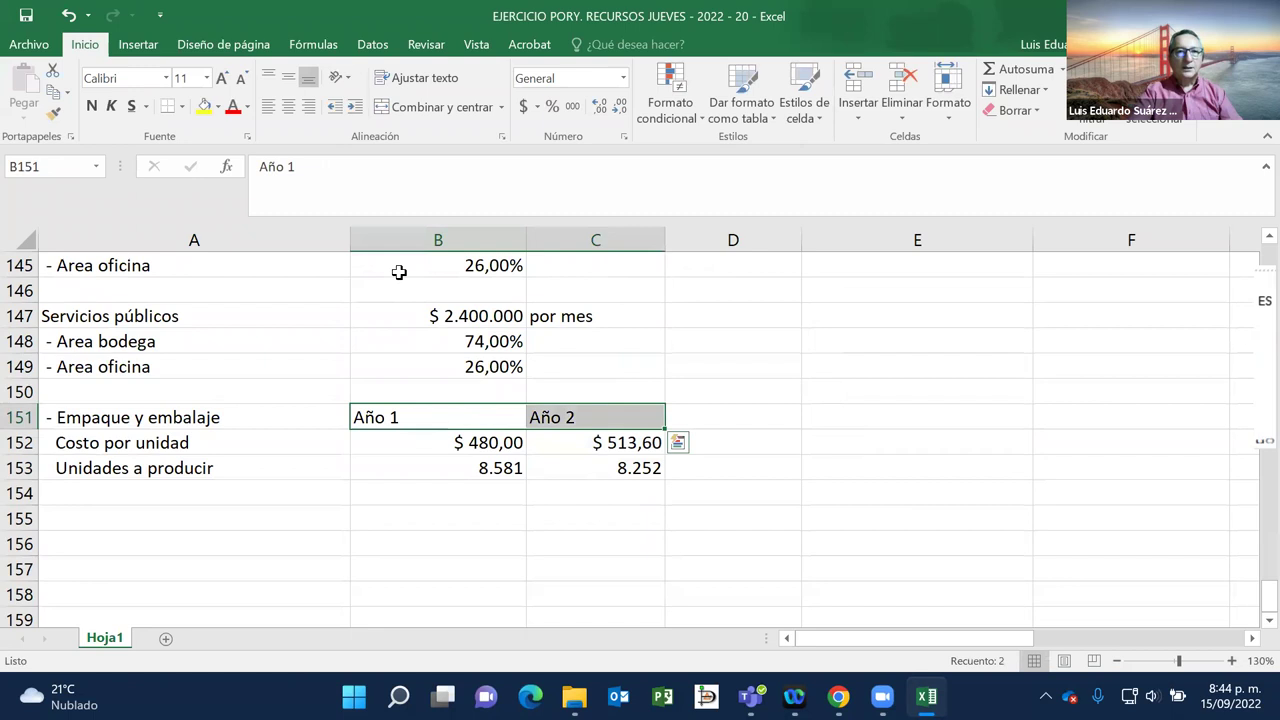
click(288, 107)
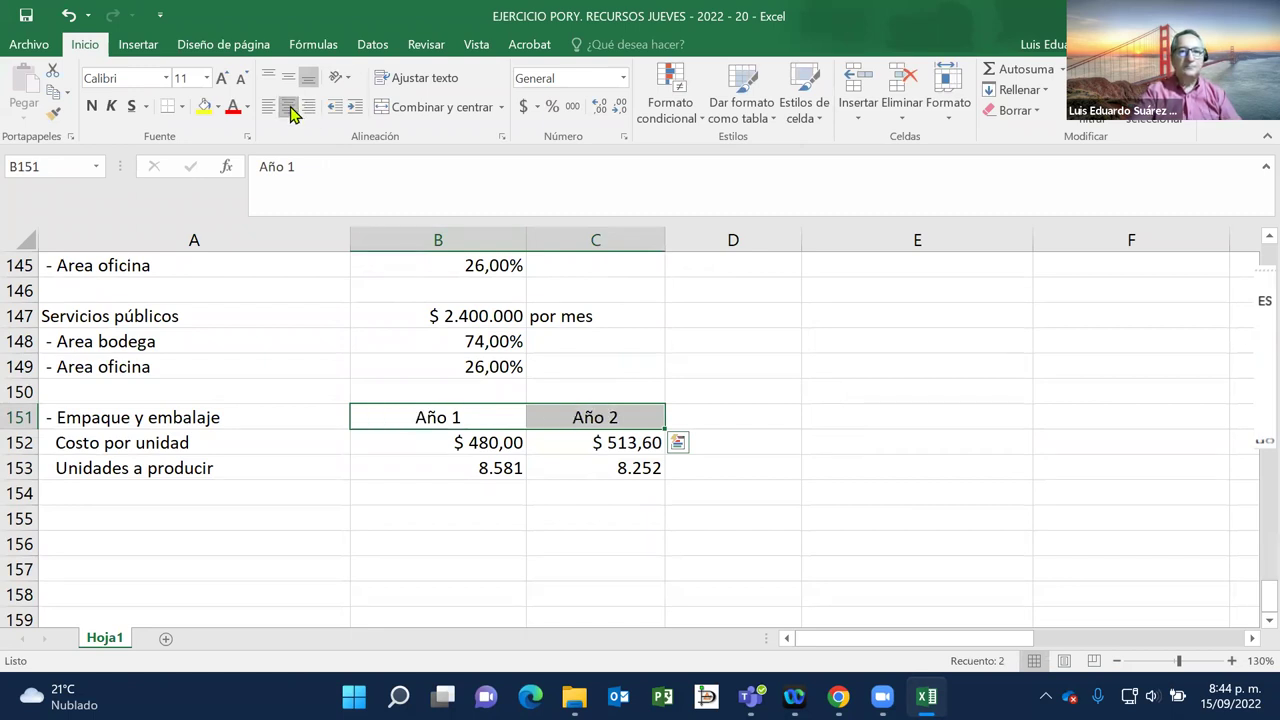
Step: Add a bottom border under the Empaque y embalaje row, across A140:C140
scroll(498, 275, up, 1)
scroll(500, 276, up, 2)
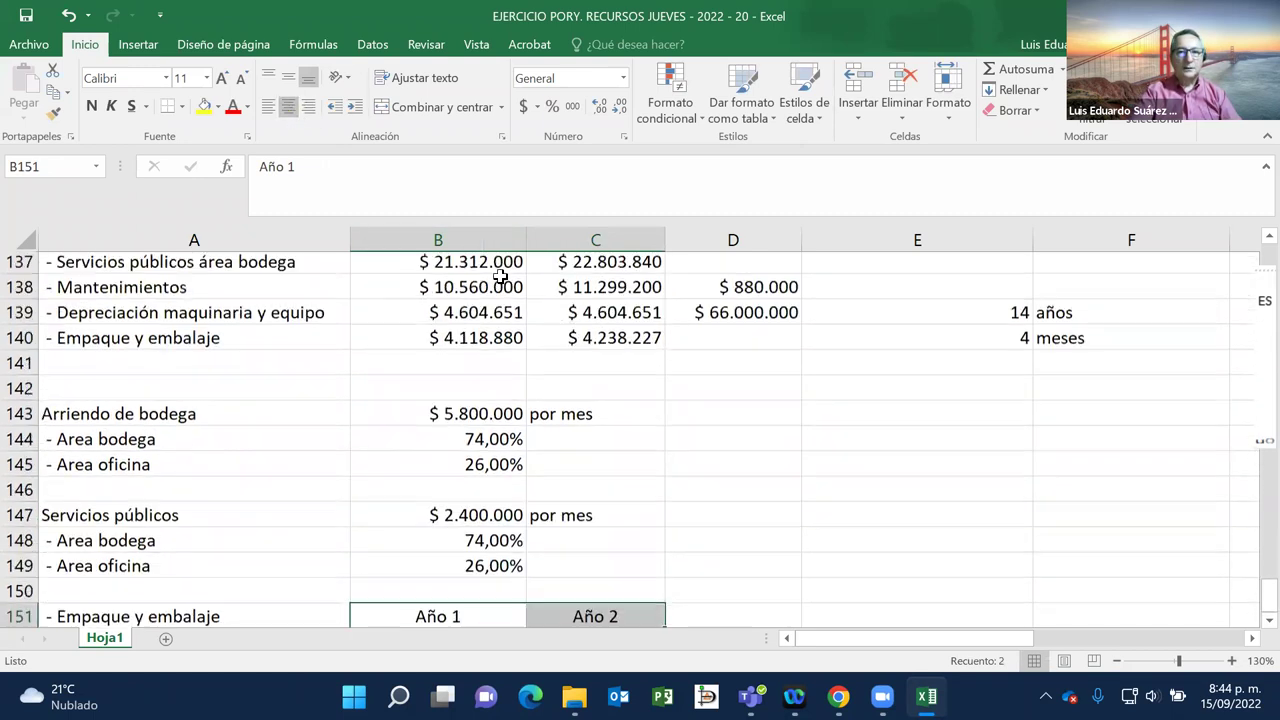
click(186, 416)
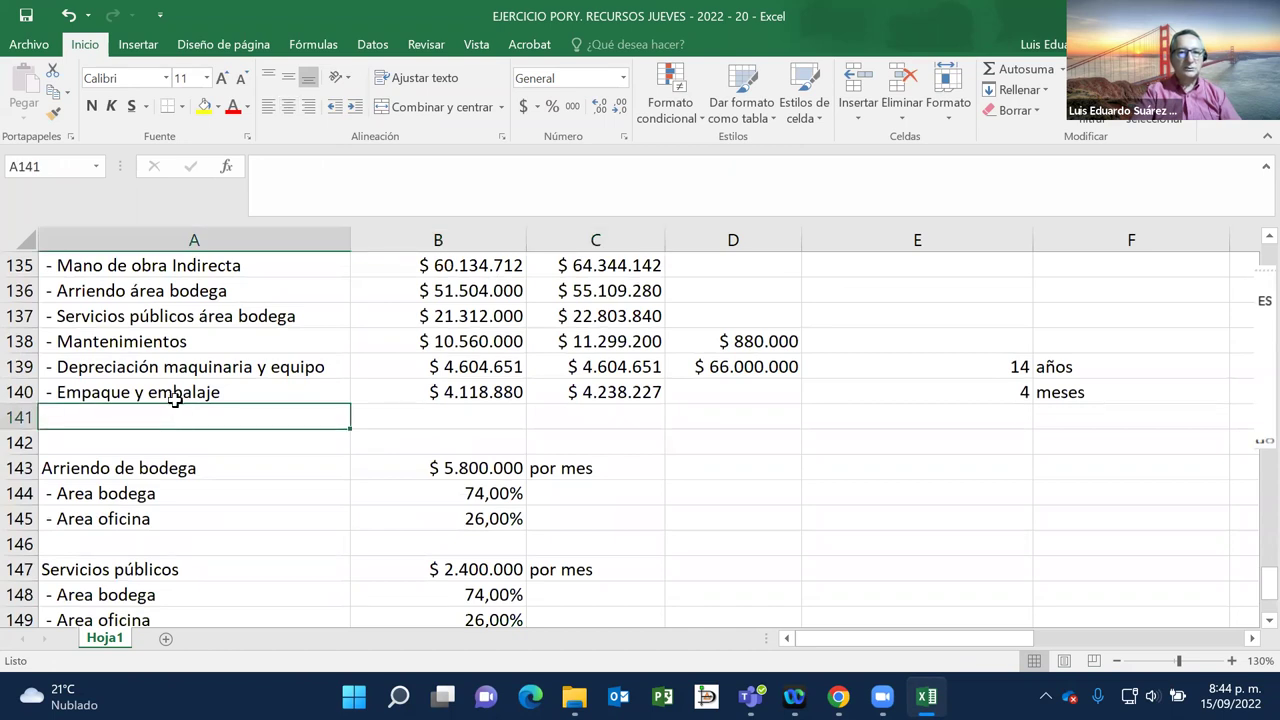
click(175, 392)
key(shift+Right)
key(shift+Right)
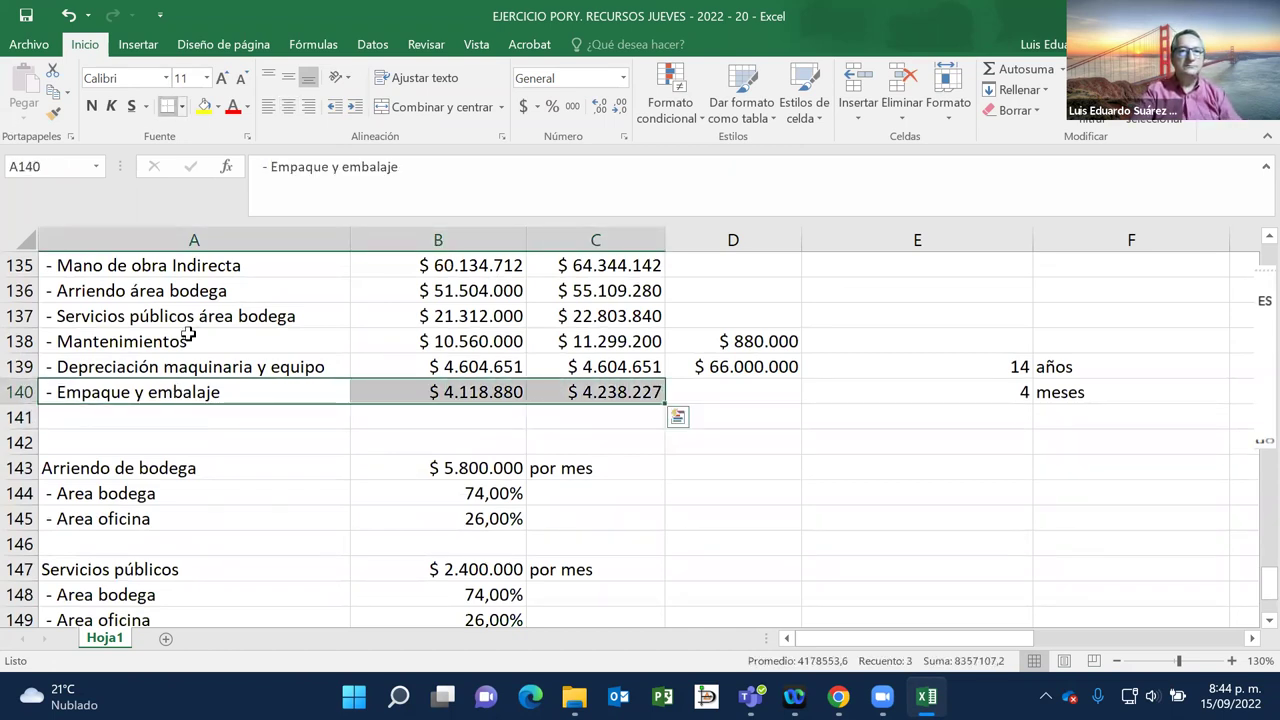
Step: Enter the label "Total CIF" in A141 below the list of indirect costs
click(189, 418)
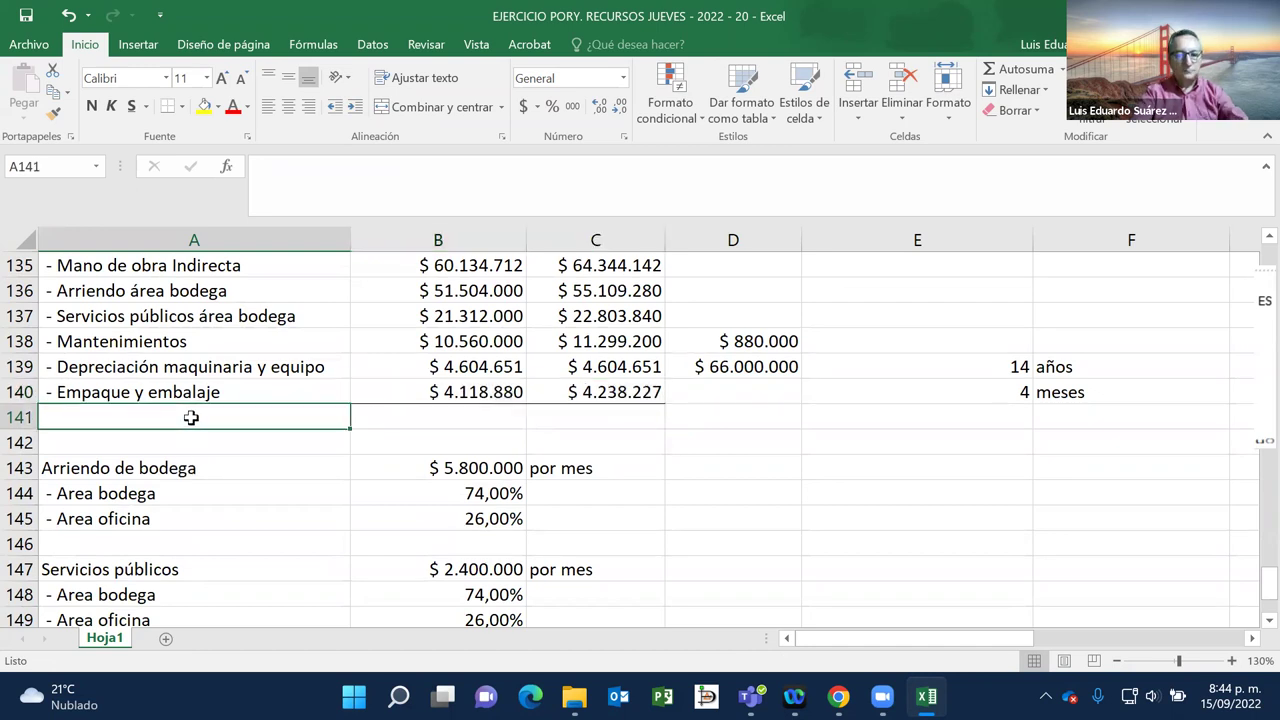
text(Toa)
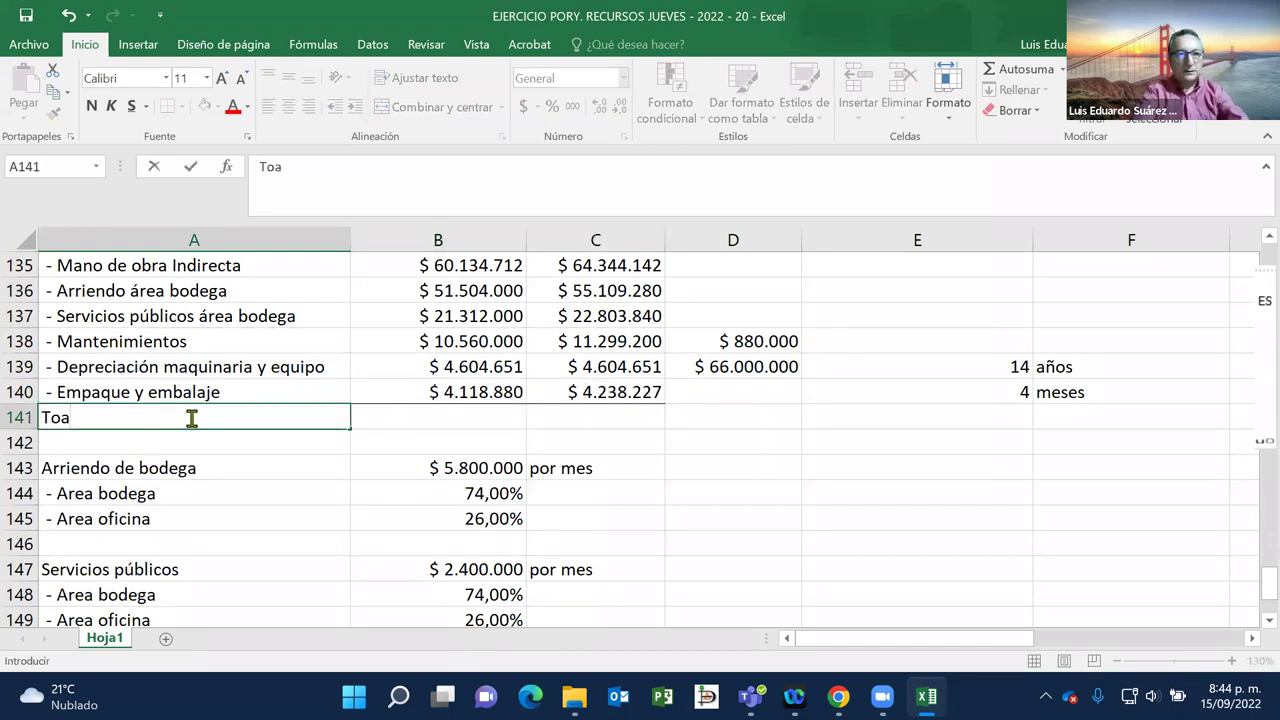
key(BackSpace)
text(tal)
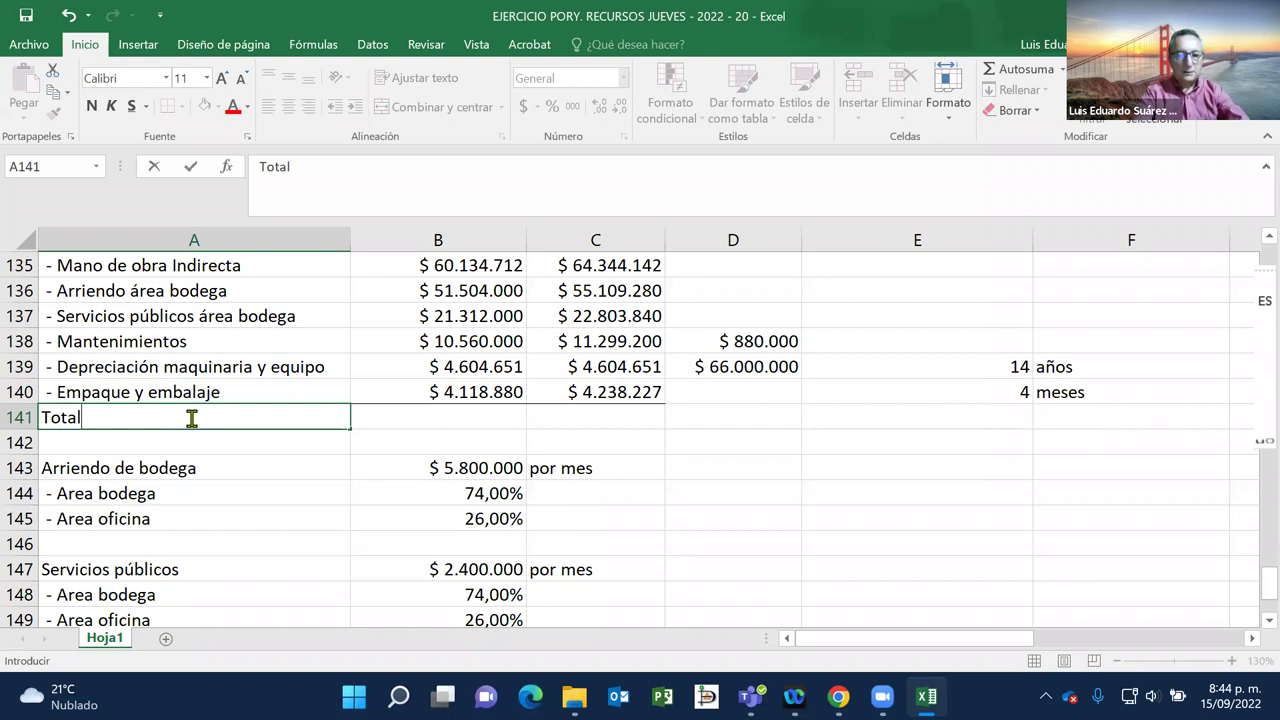
text( CIF)
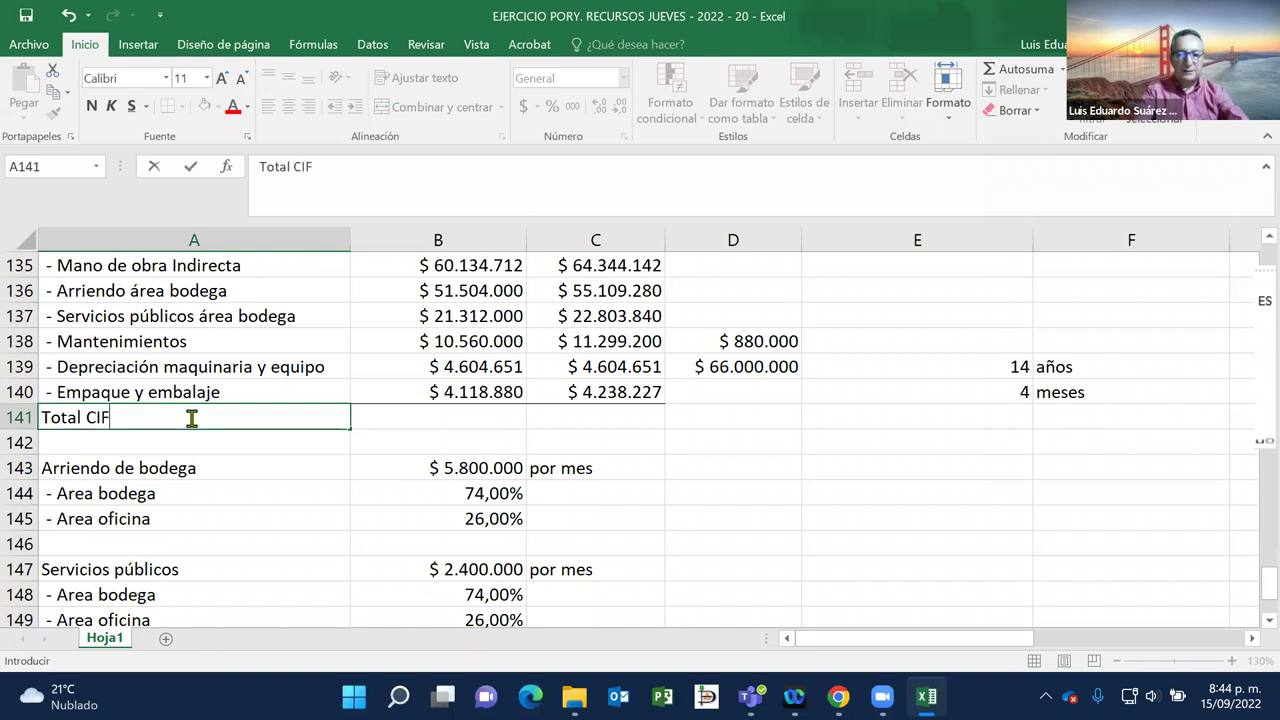
key(Return)
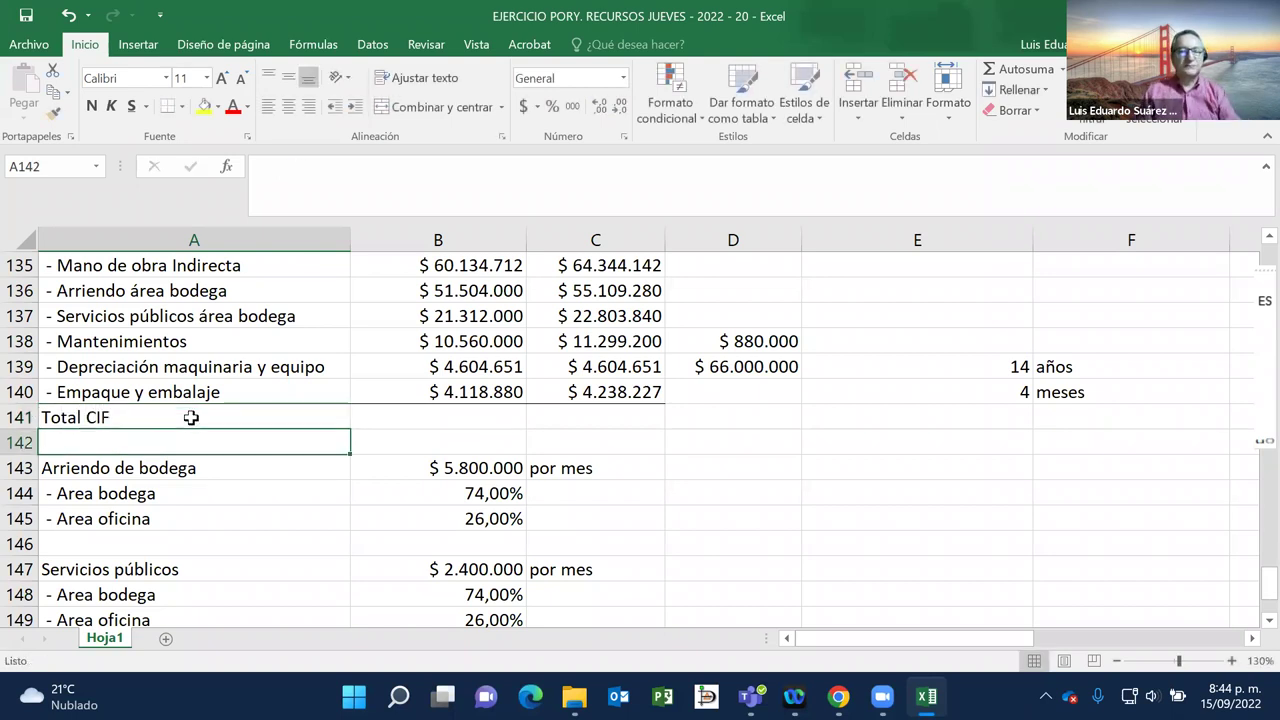
click(191, 418)
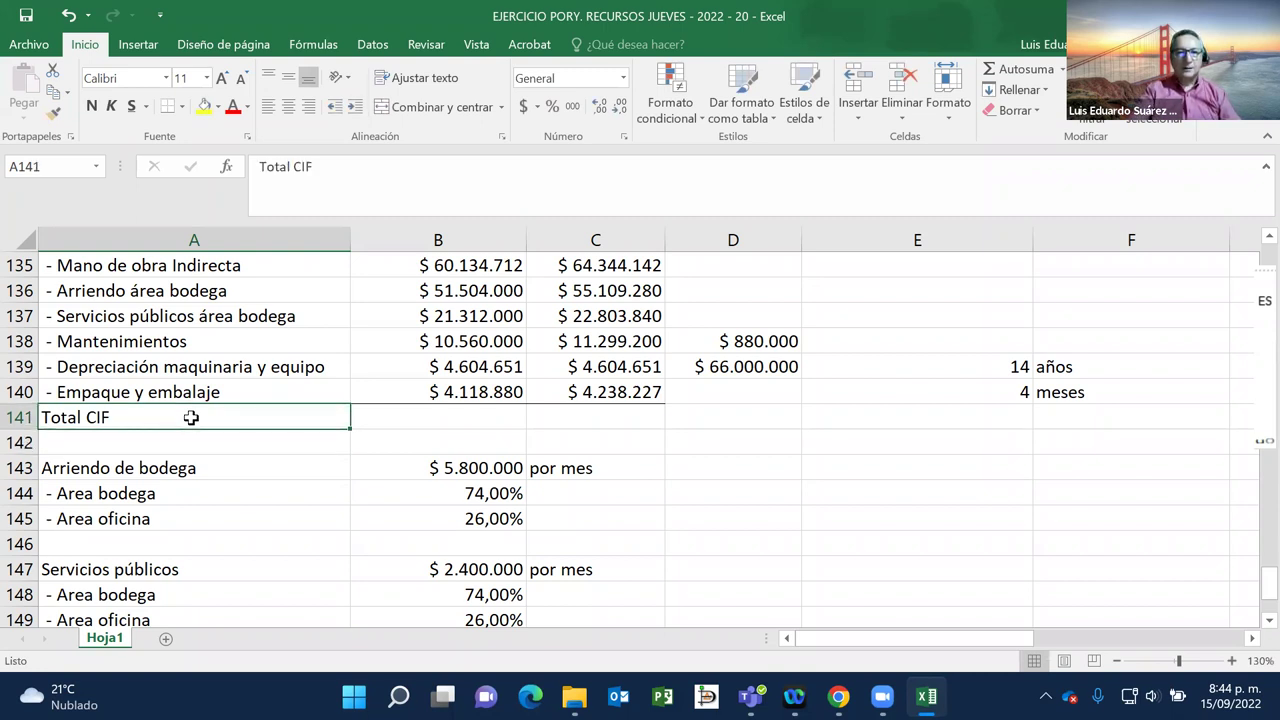
key(Right)
scroll(191, 420, up, 1)
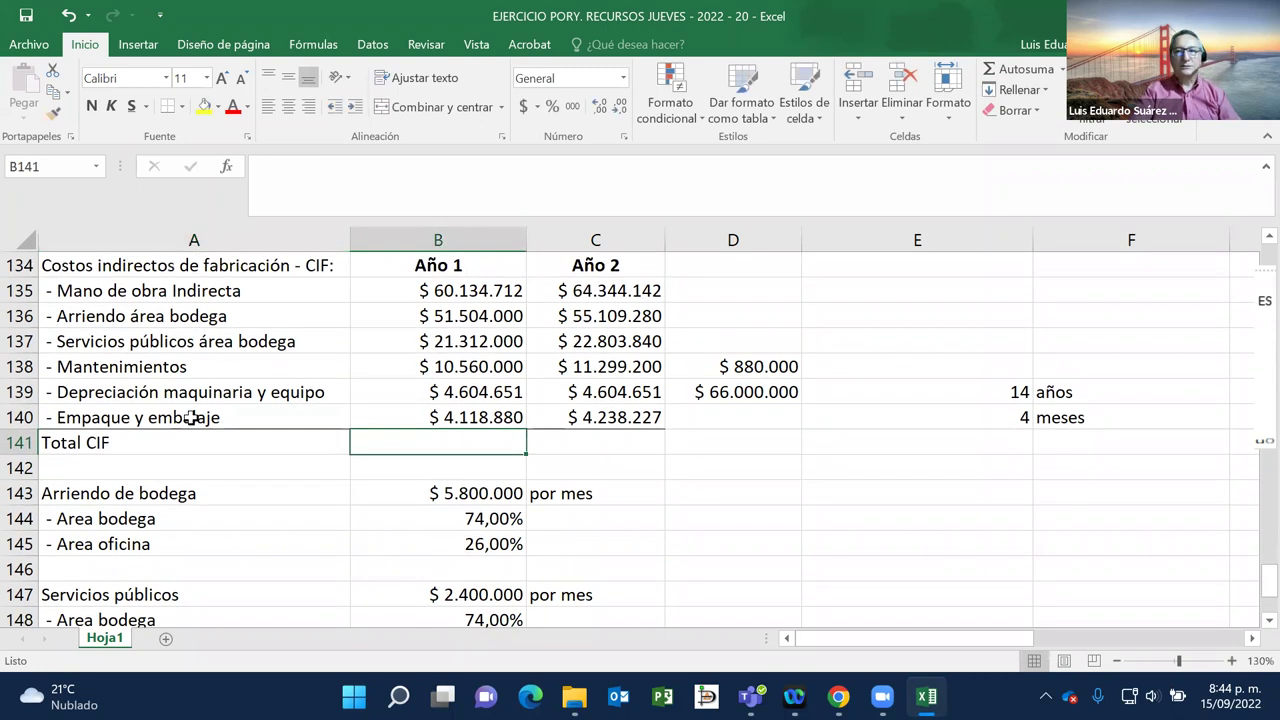
right_click(191, 418)
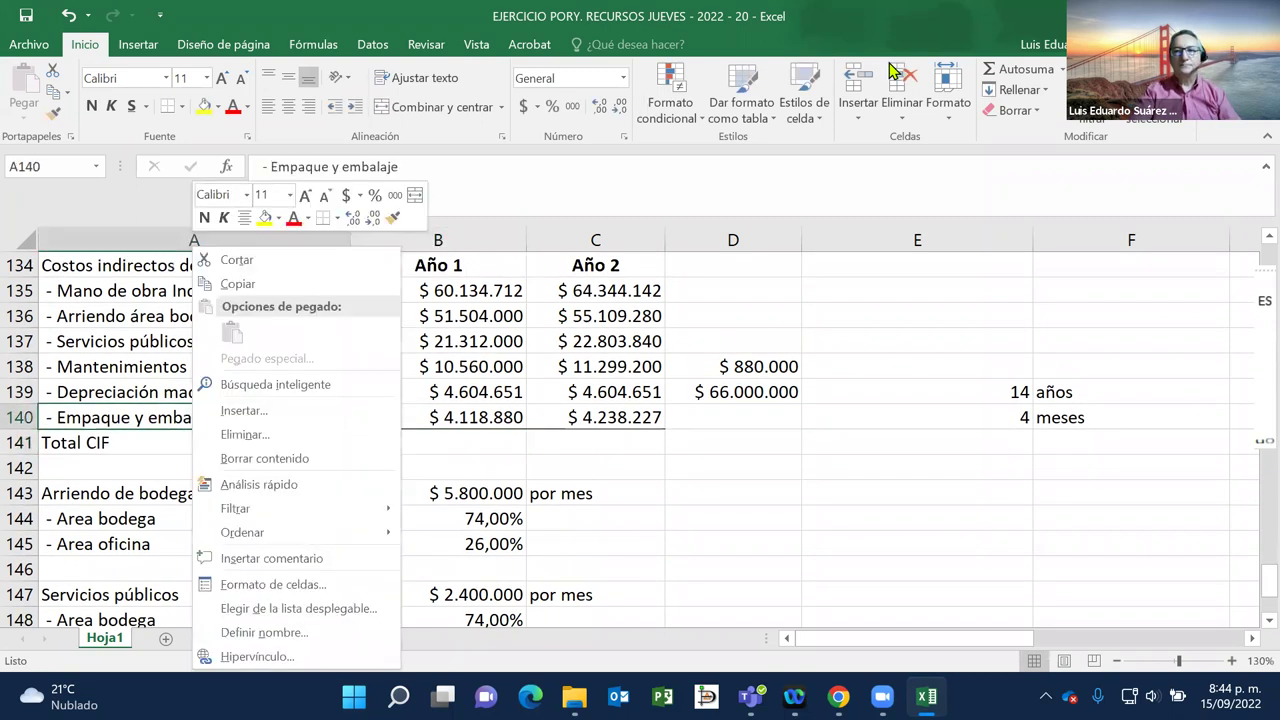
click(1012, 70)
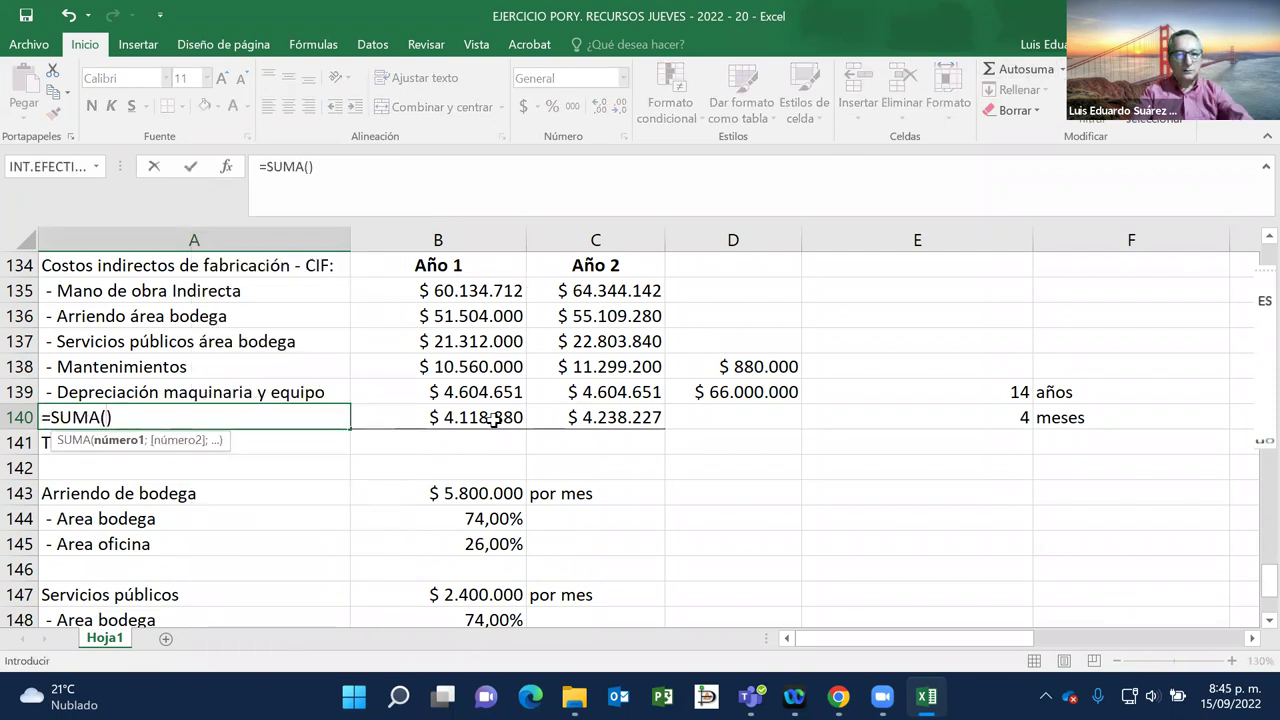
key(Escape)
Step: Total the Año 1 indirect costs in B141 with =SUMA(B135:B140) and copy the formula to C141 for Año 2
click(467, 439)
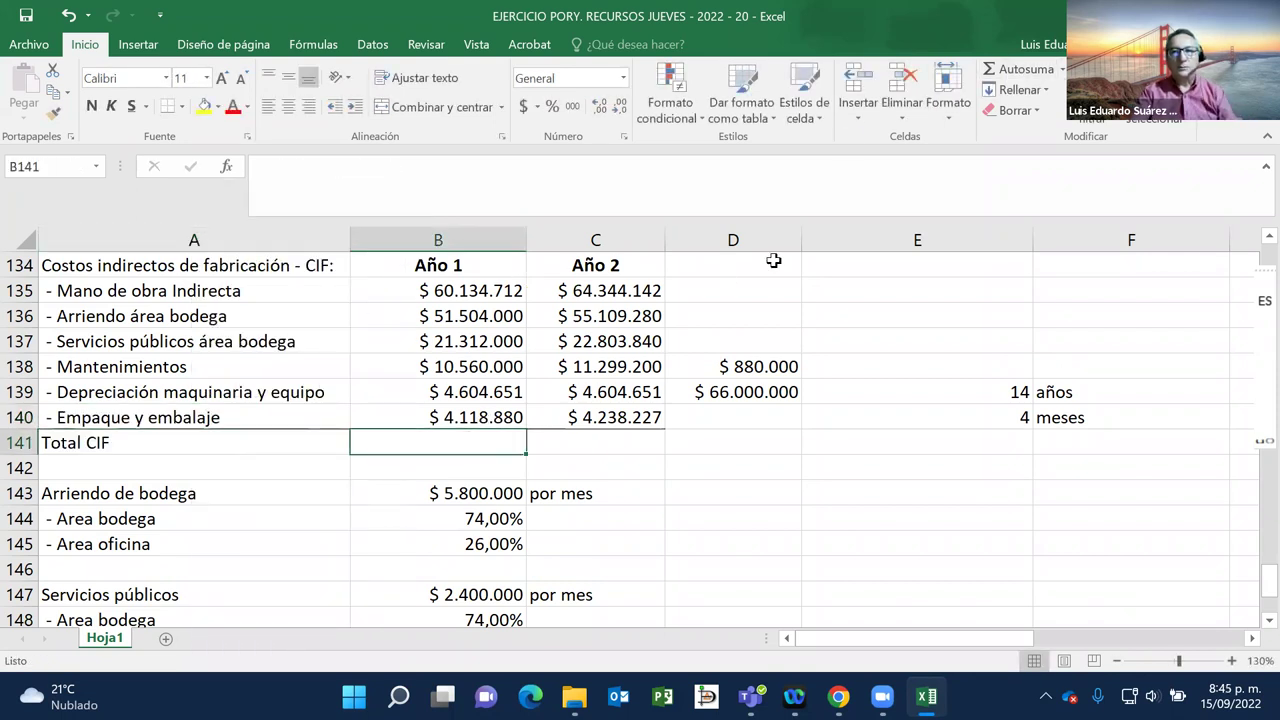
click(1000, 70)
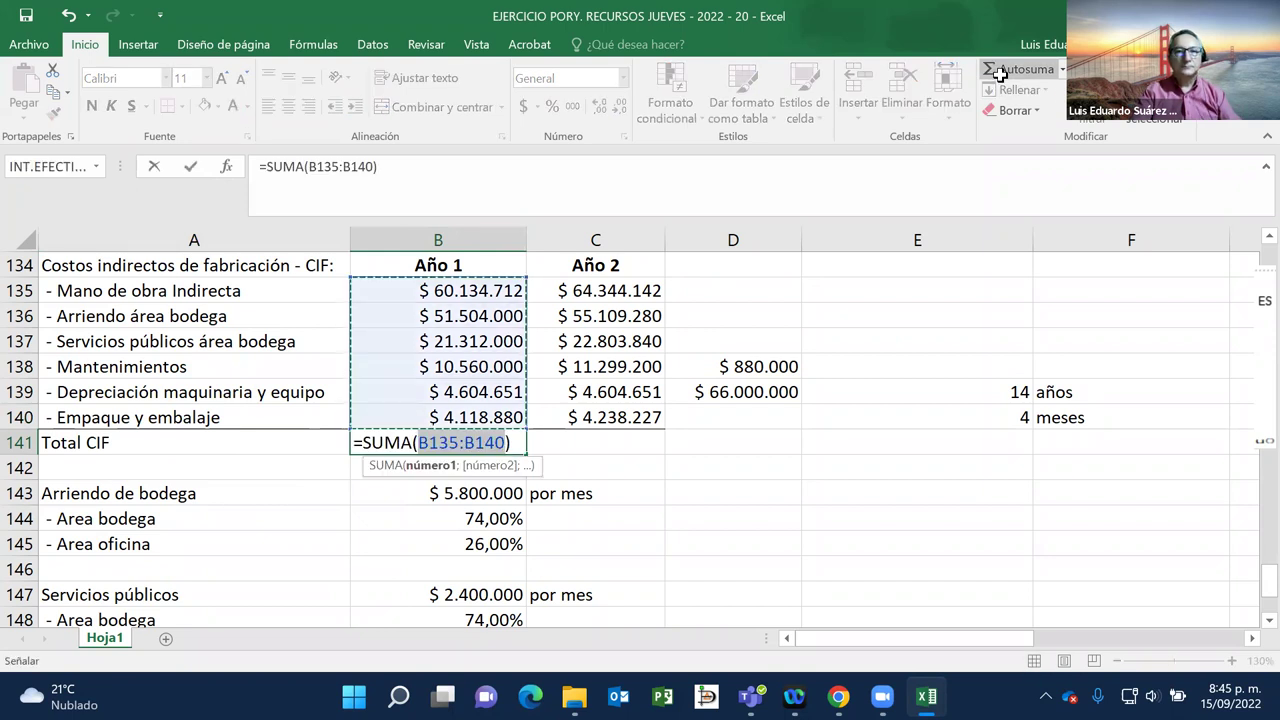
key(Return)
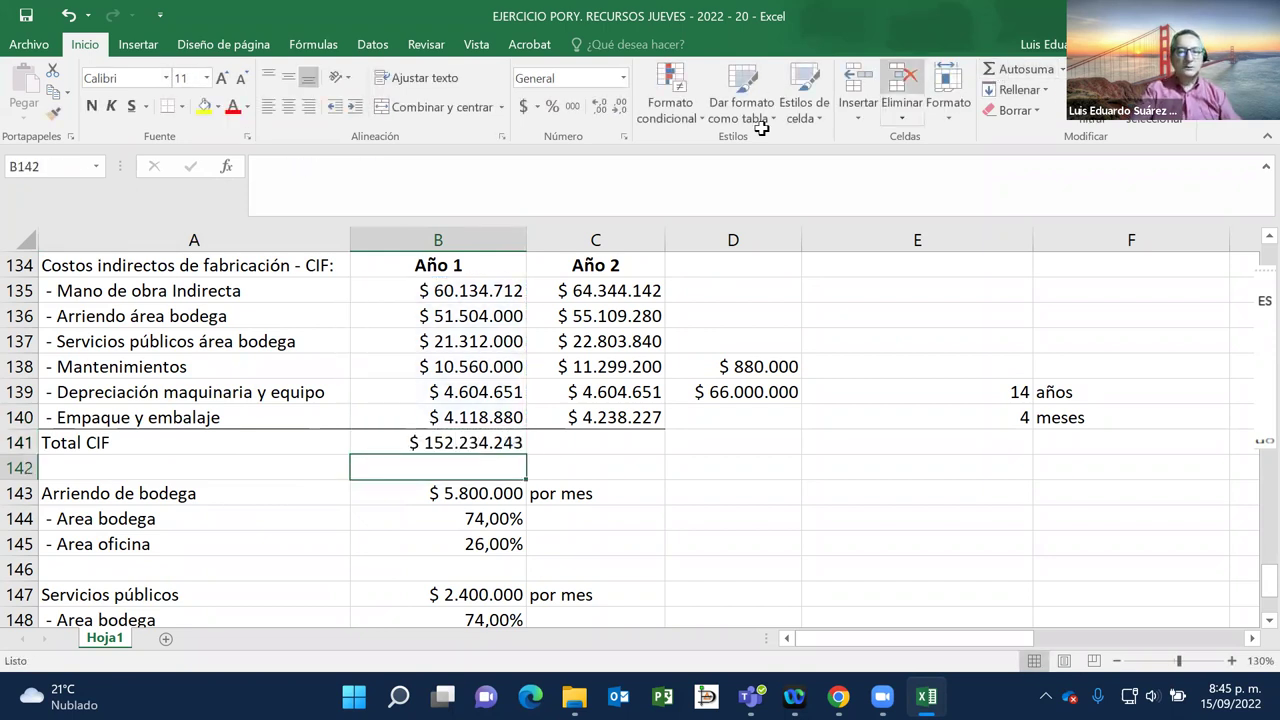
click(500, 444)
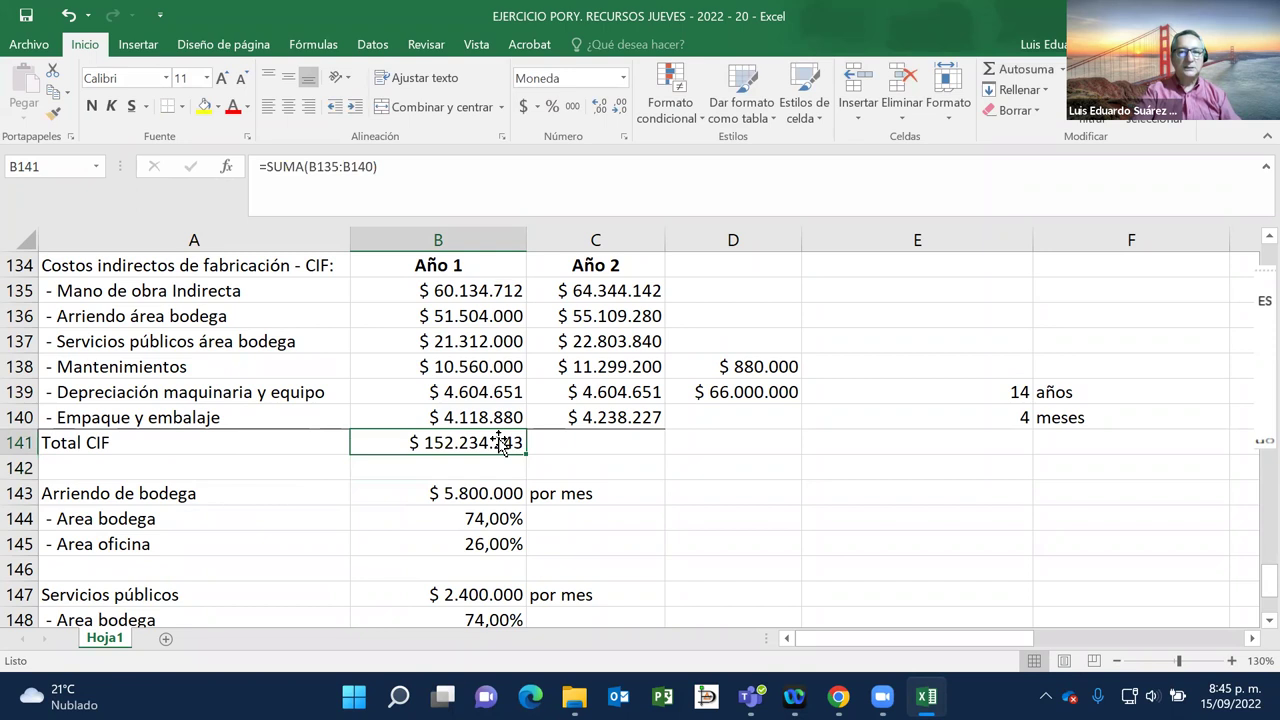
drag(524, 452, 608, 459)
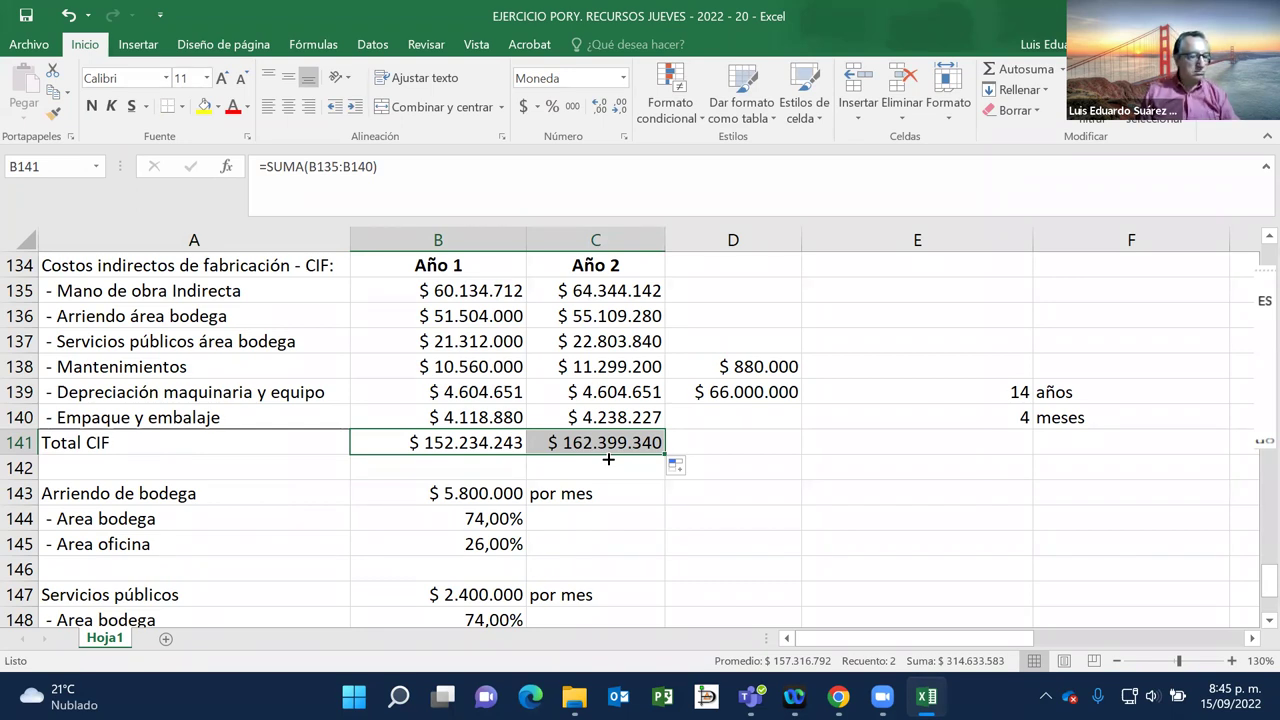
Step: Enter the headings "Año 1" in B155 and "Año 2" in C155 for a new table below the packaging data
scroll(608, 459, down, 4)
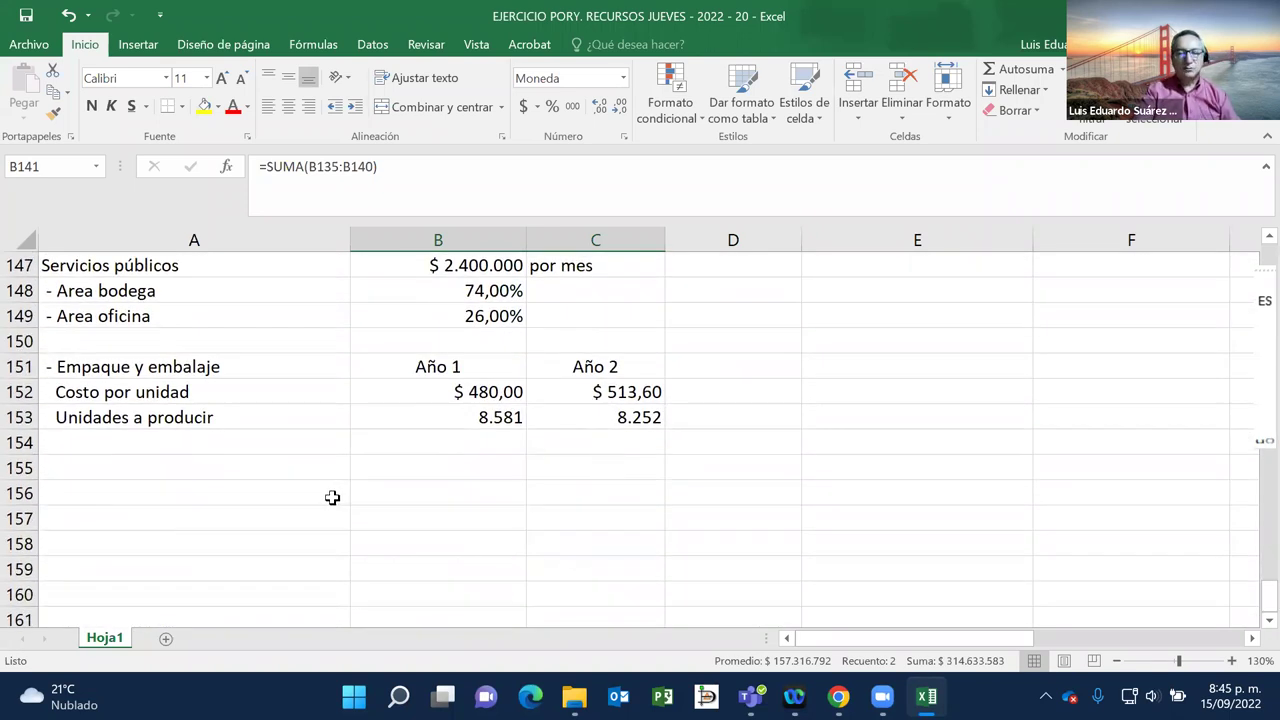
click(407, 468)
text(Año )
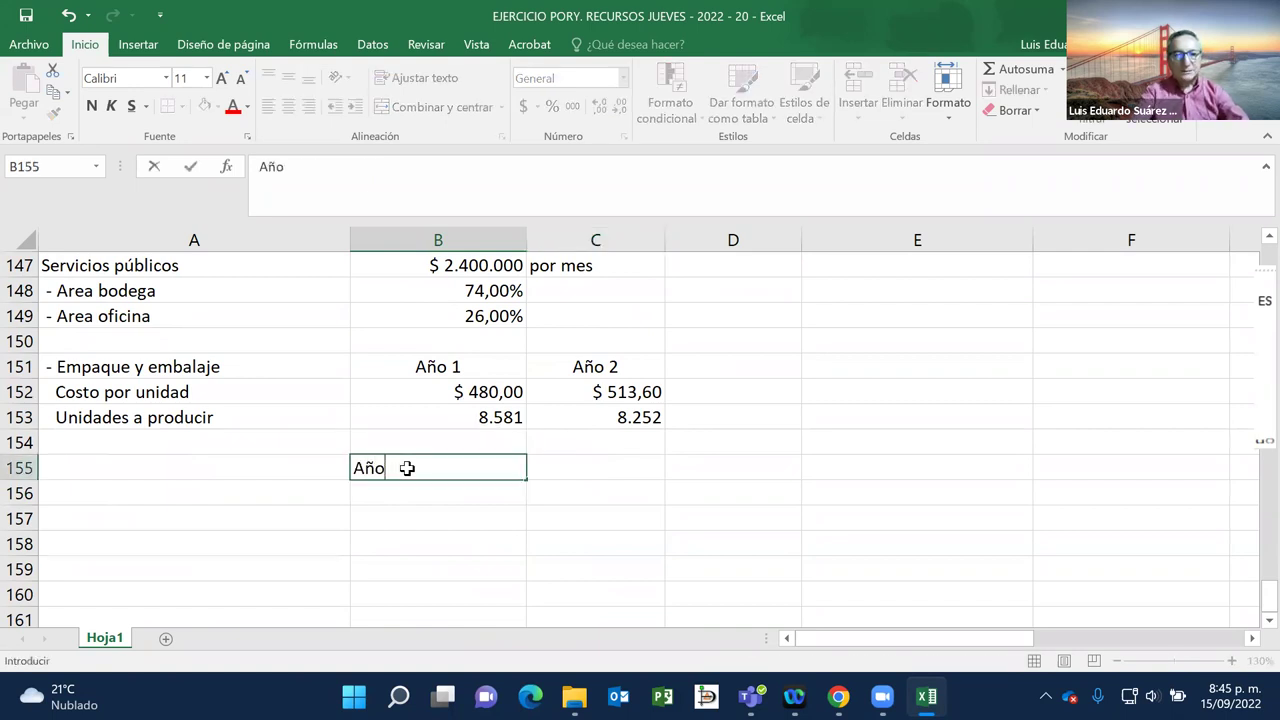
text(1)
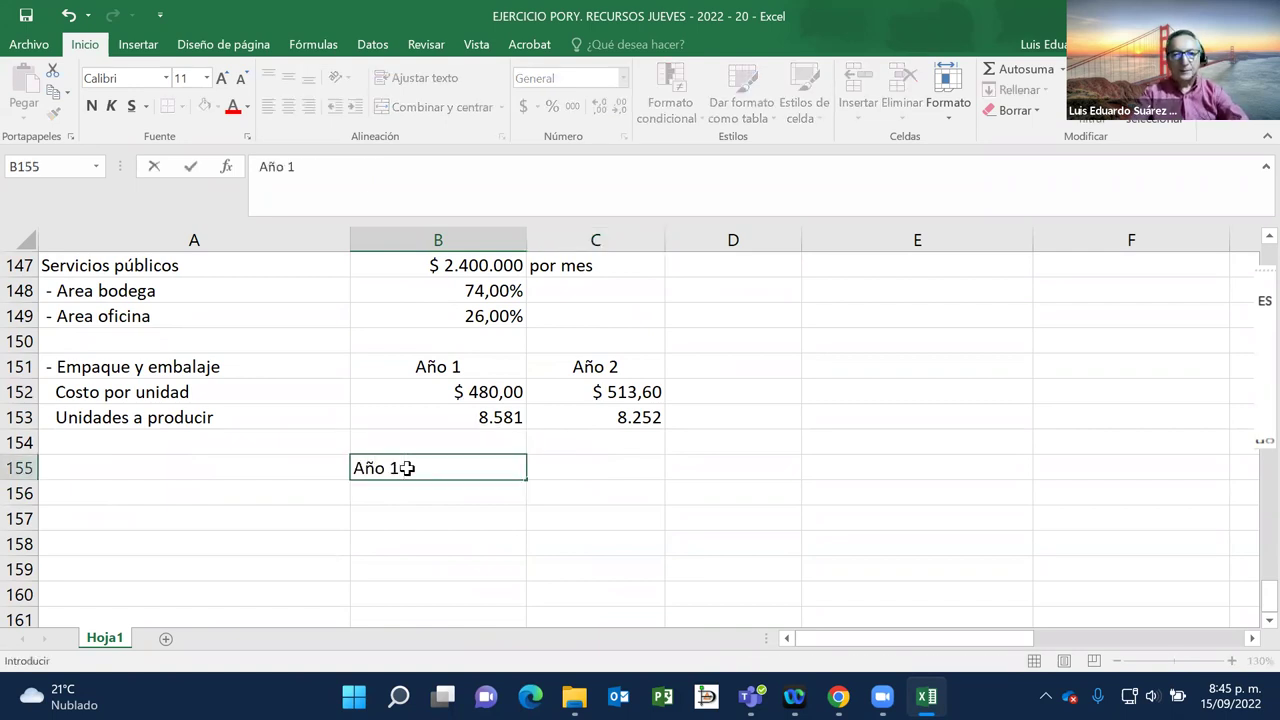
key(Up)
key(Right)
key(Down)
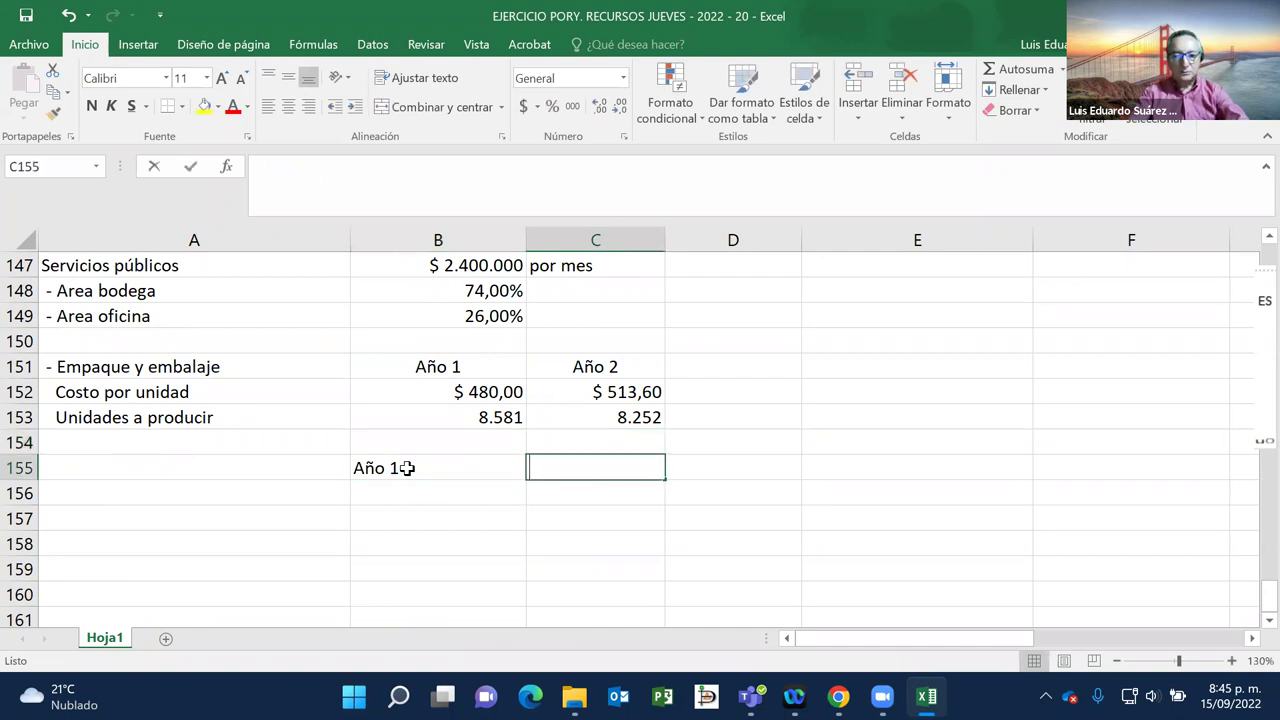
text(Año 2)
key(Return)
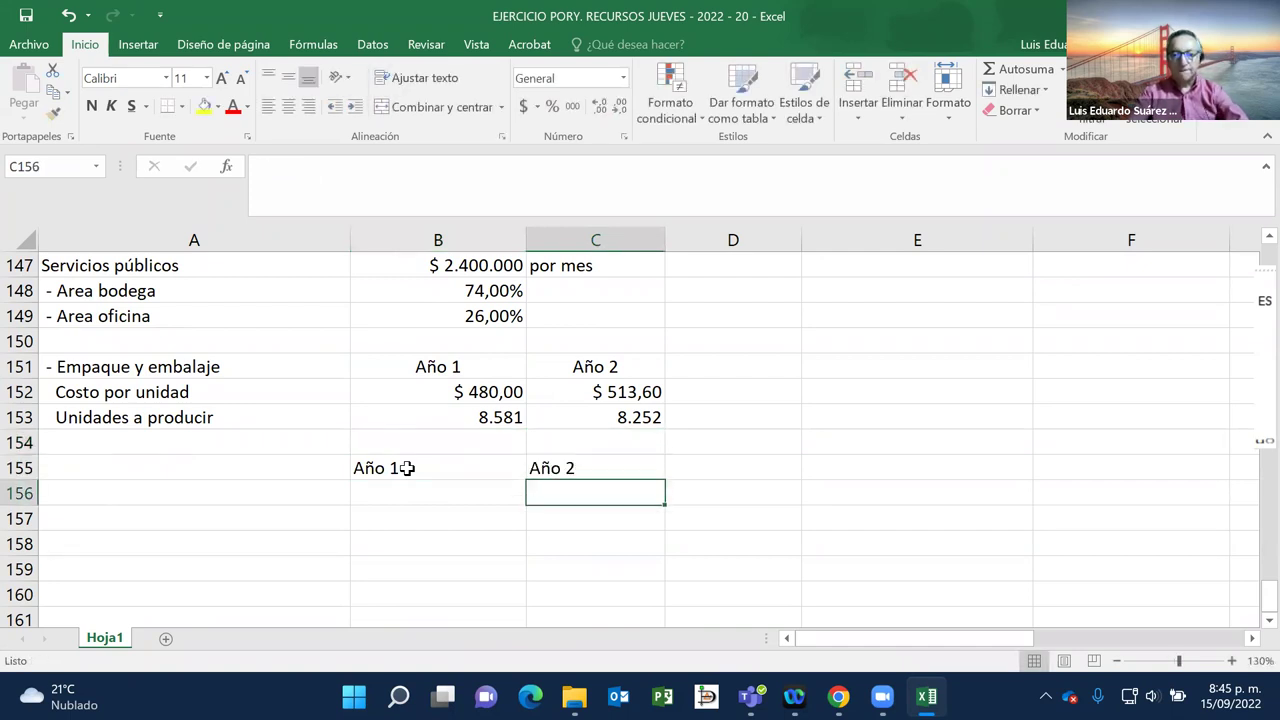
Step: Enter the row labels "Costo MP", "Costo MOD" and "Costo CIF" in A156:A158
key(Left)
key(Left)
text(Cost)
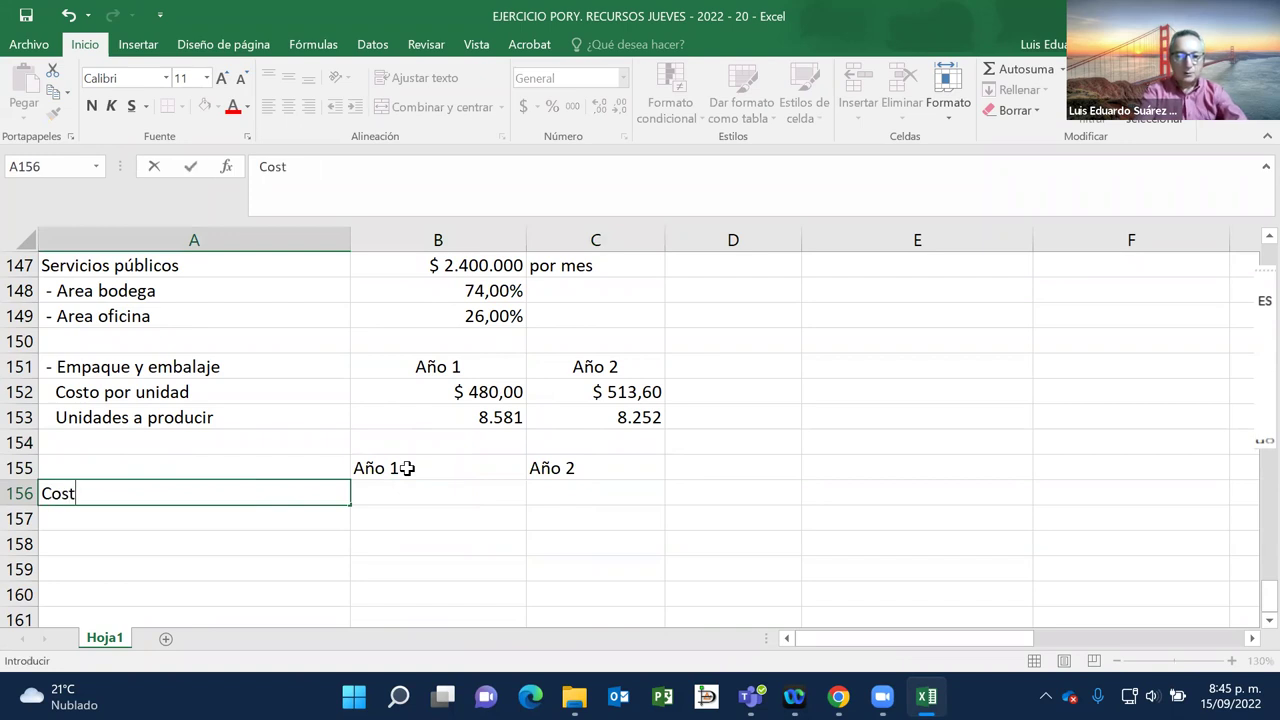
text(o MP)
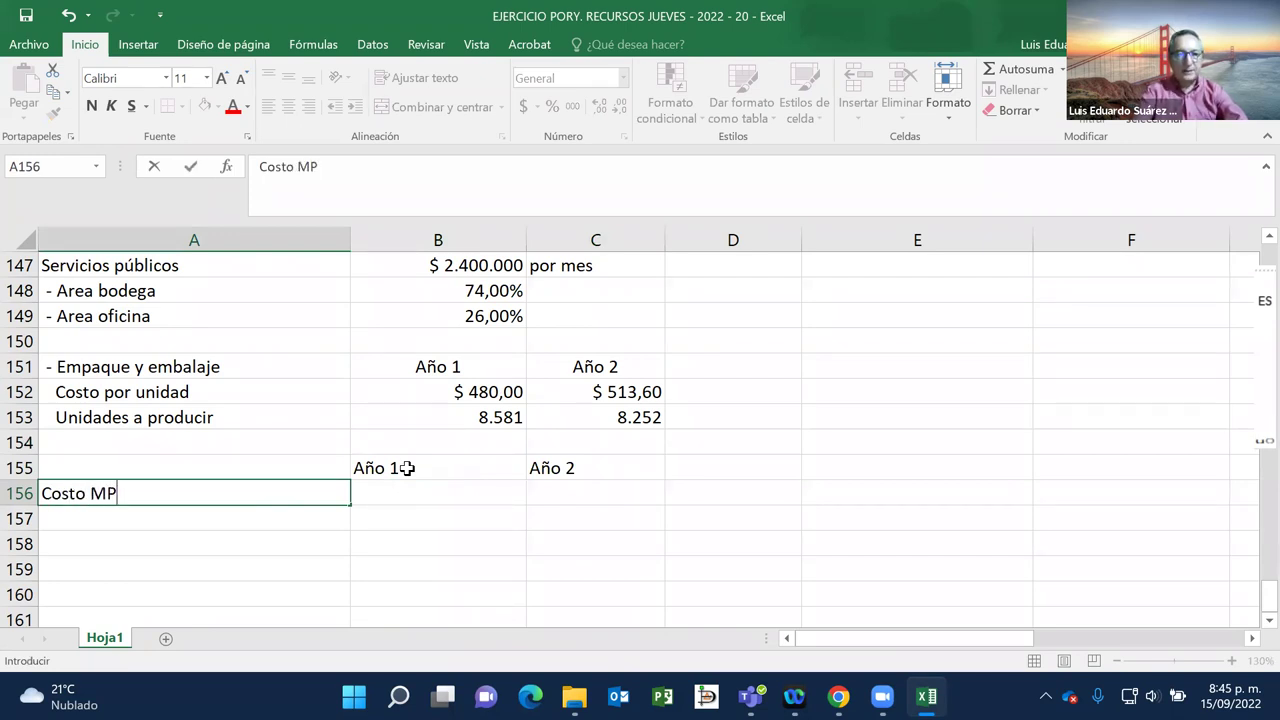
key(Return)
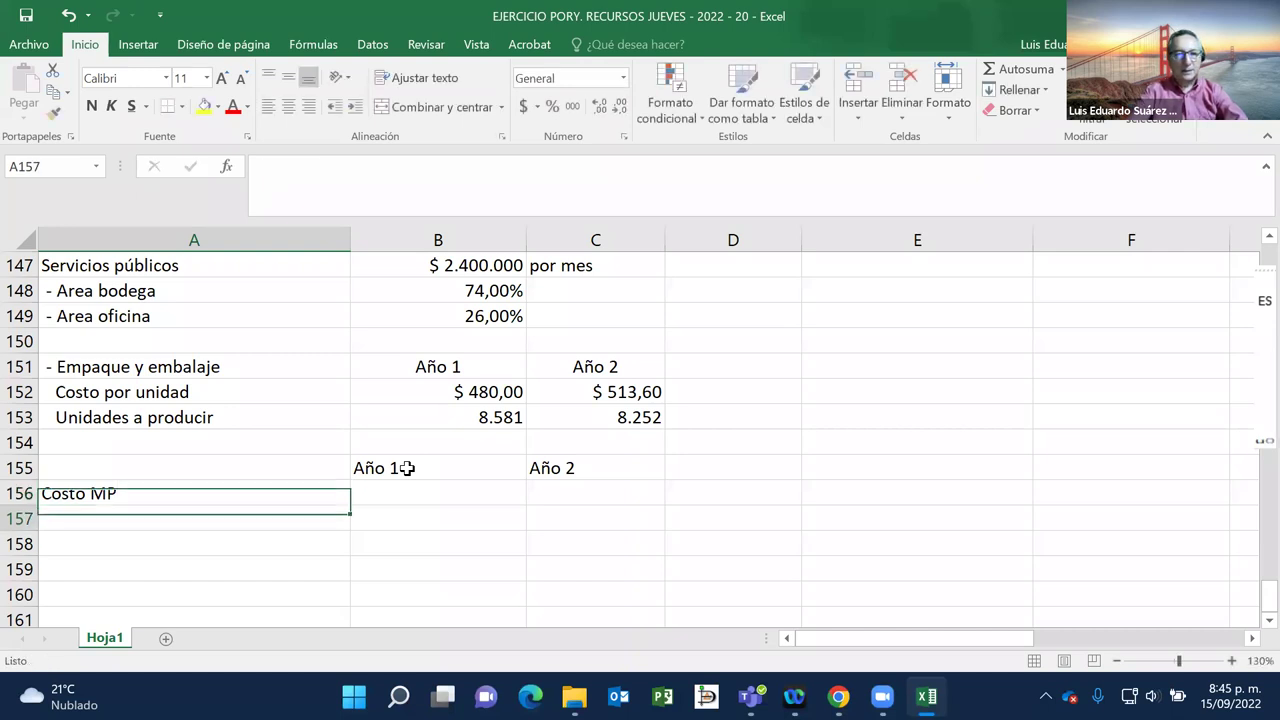
text(Co)
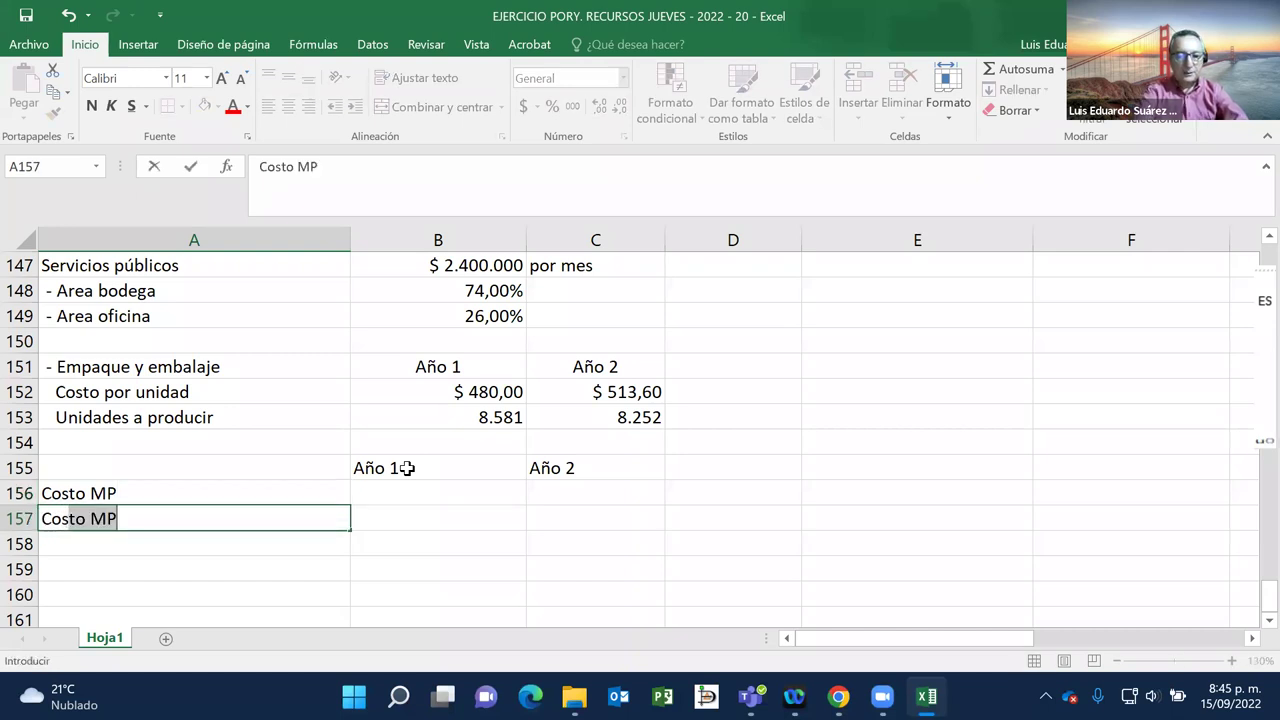
text(sto MOD)
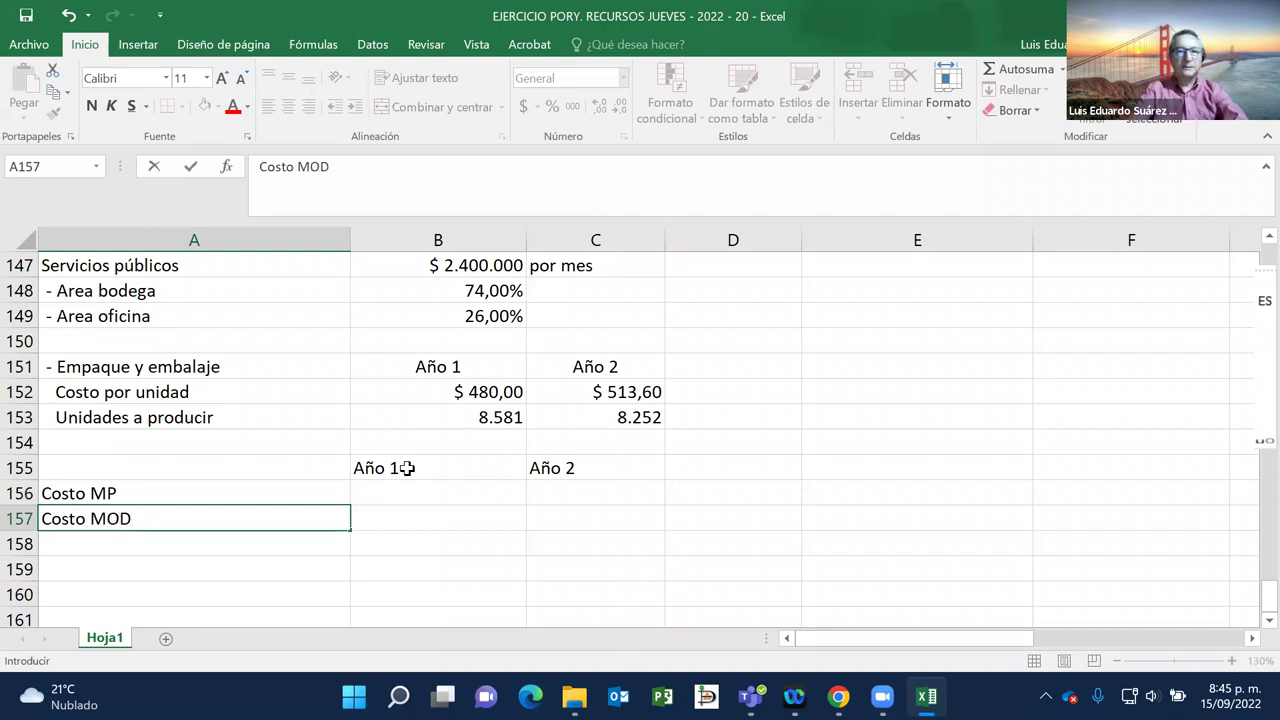
key(Return)
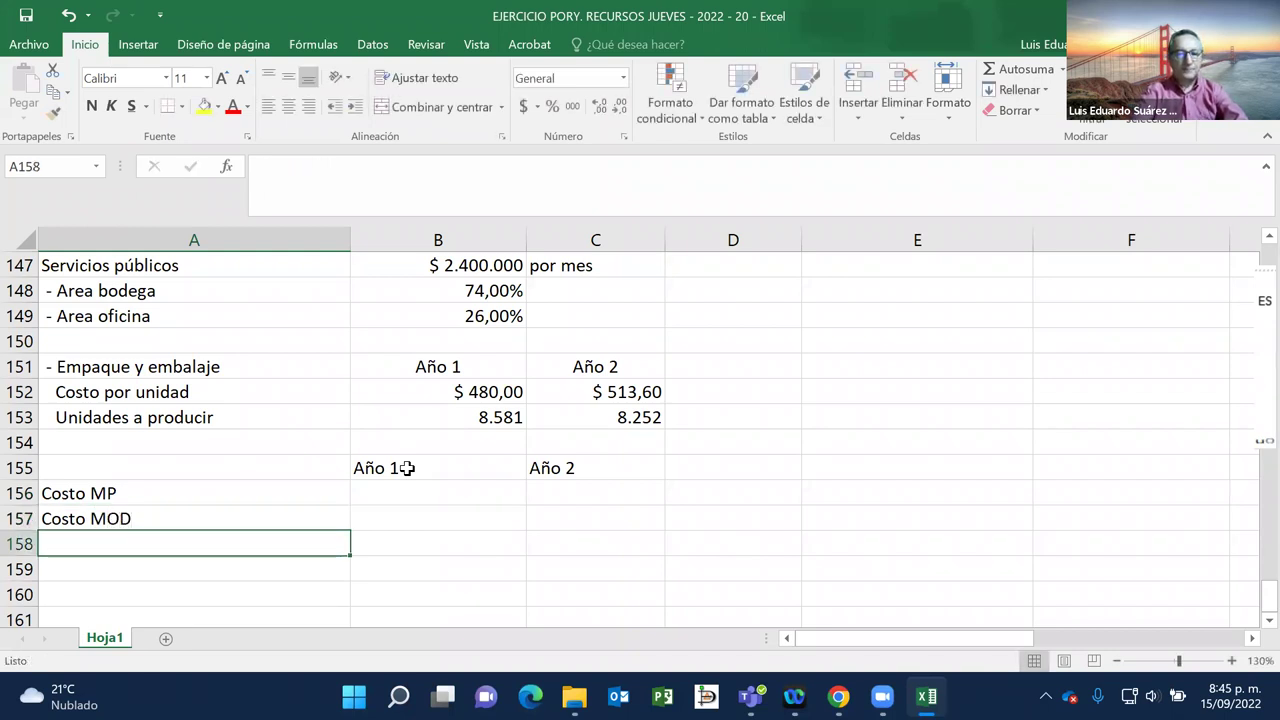
text(Costo )
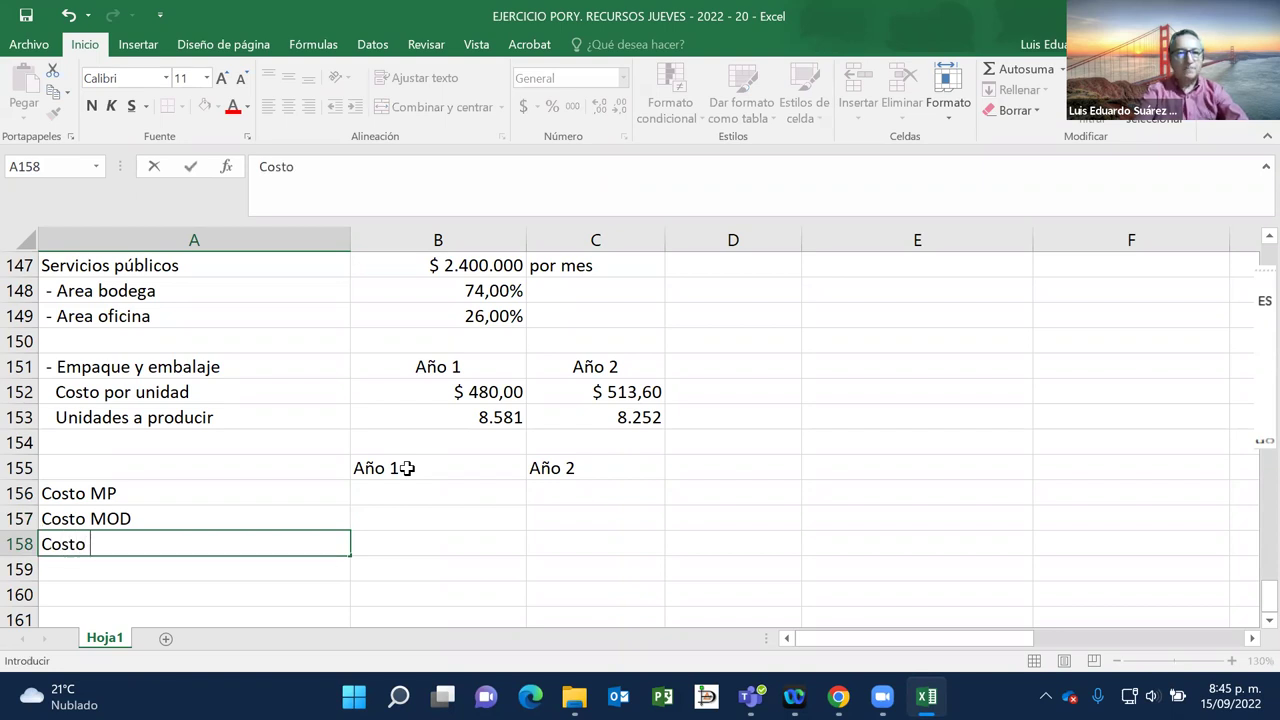
text(CIF)
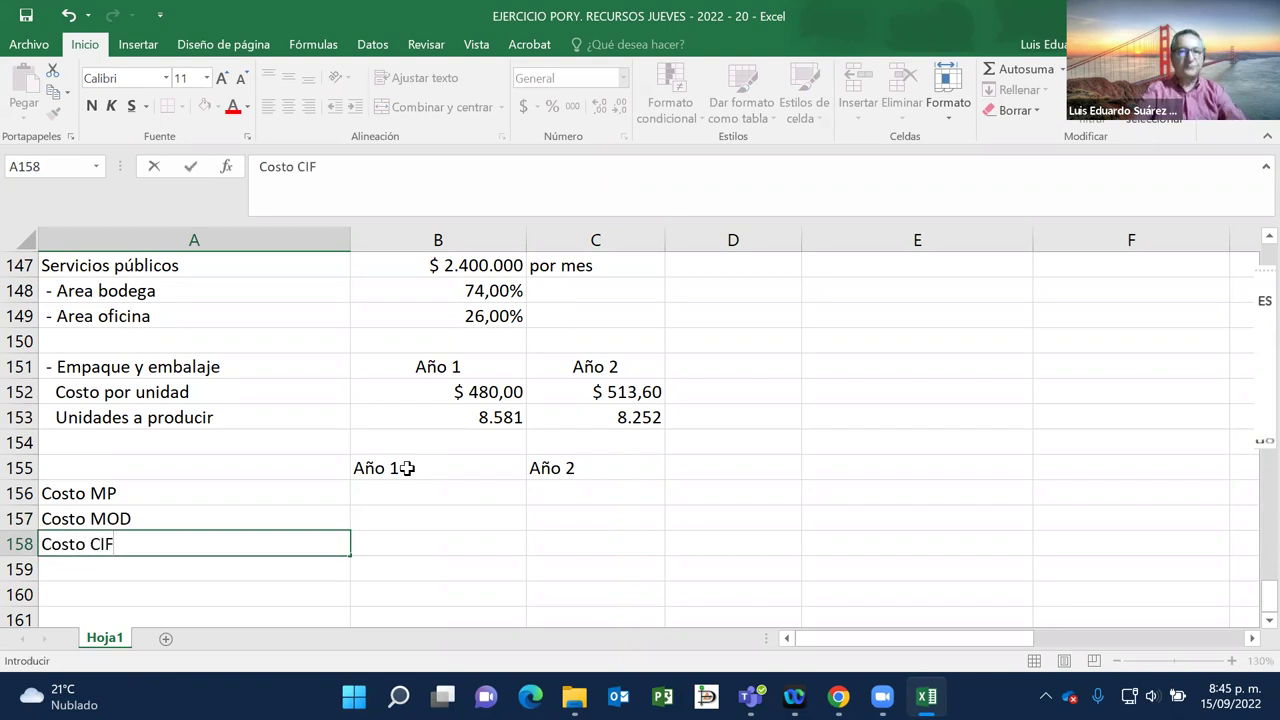
key(Return)
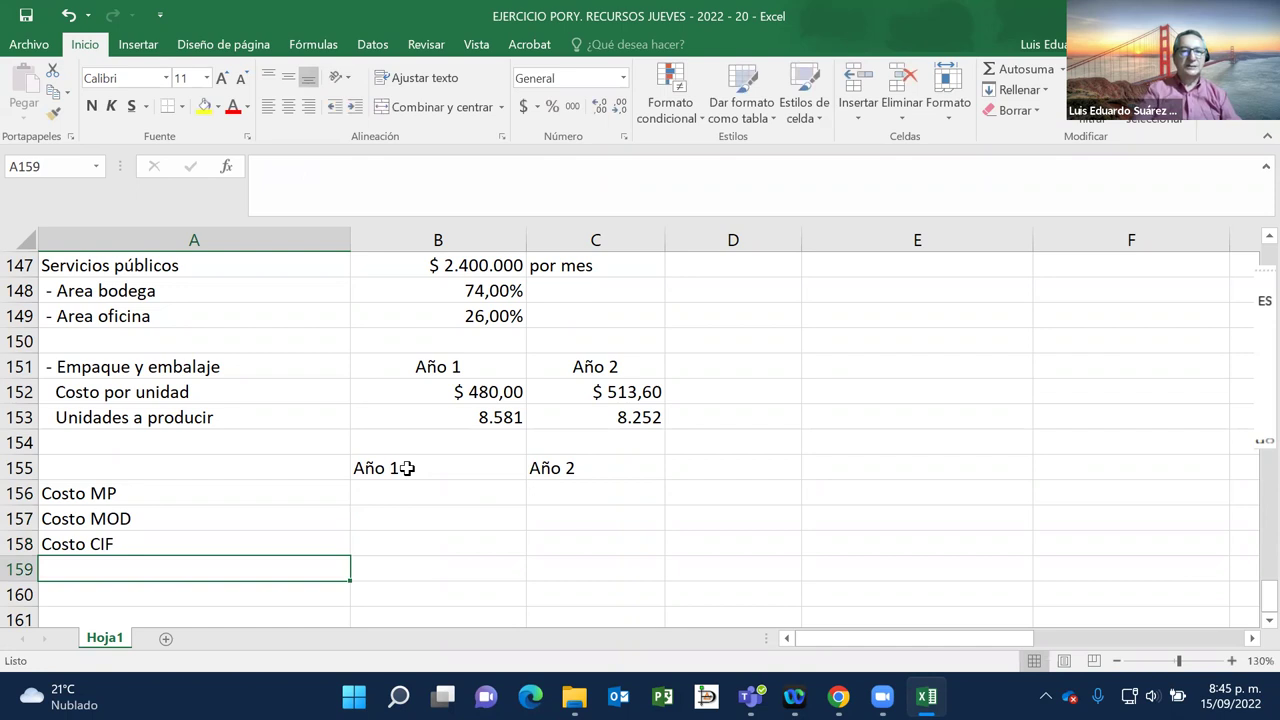
Step: Add a bottom border under the Costo CIF row, across A158:C158
scroll(405, 468, down, 1)
click(256, 491)
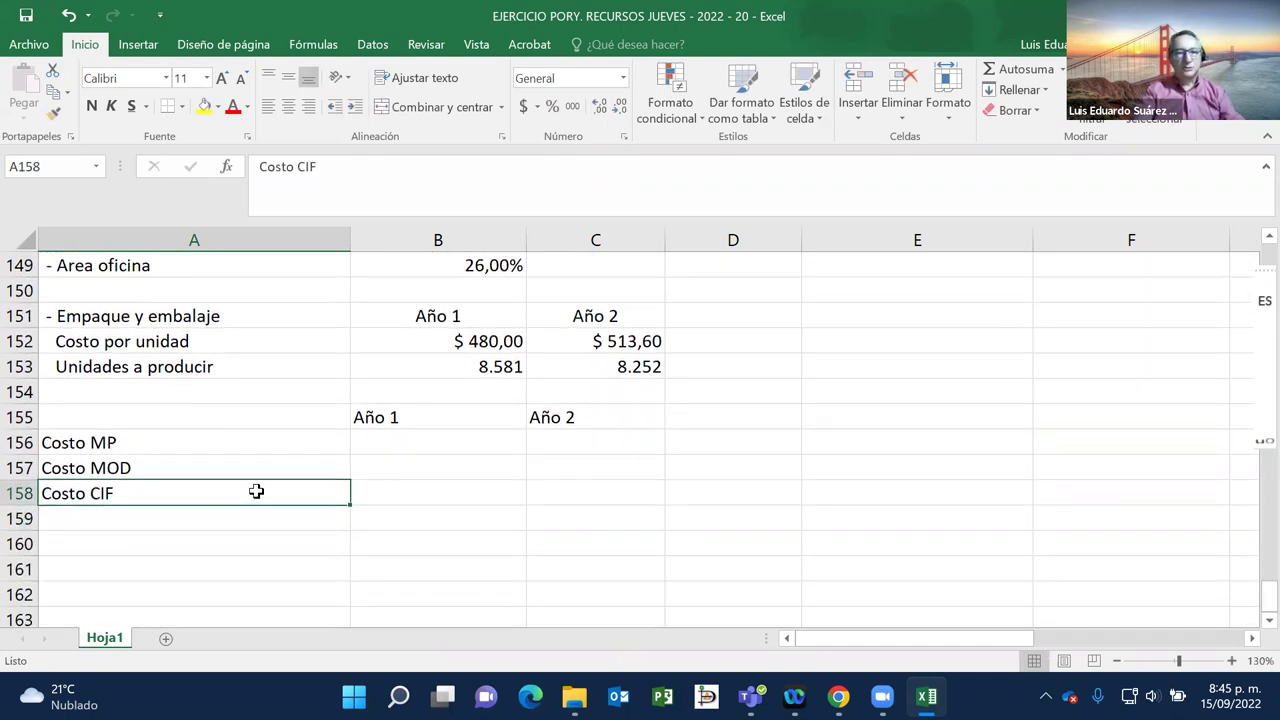
key(shift+Right)
key(shift+Right)
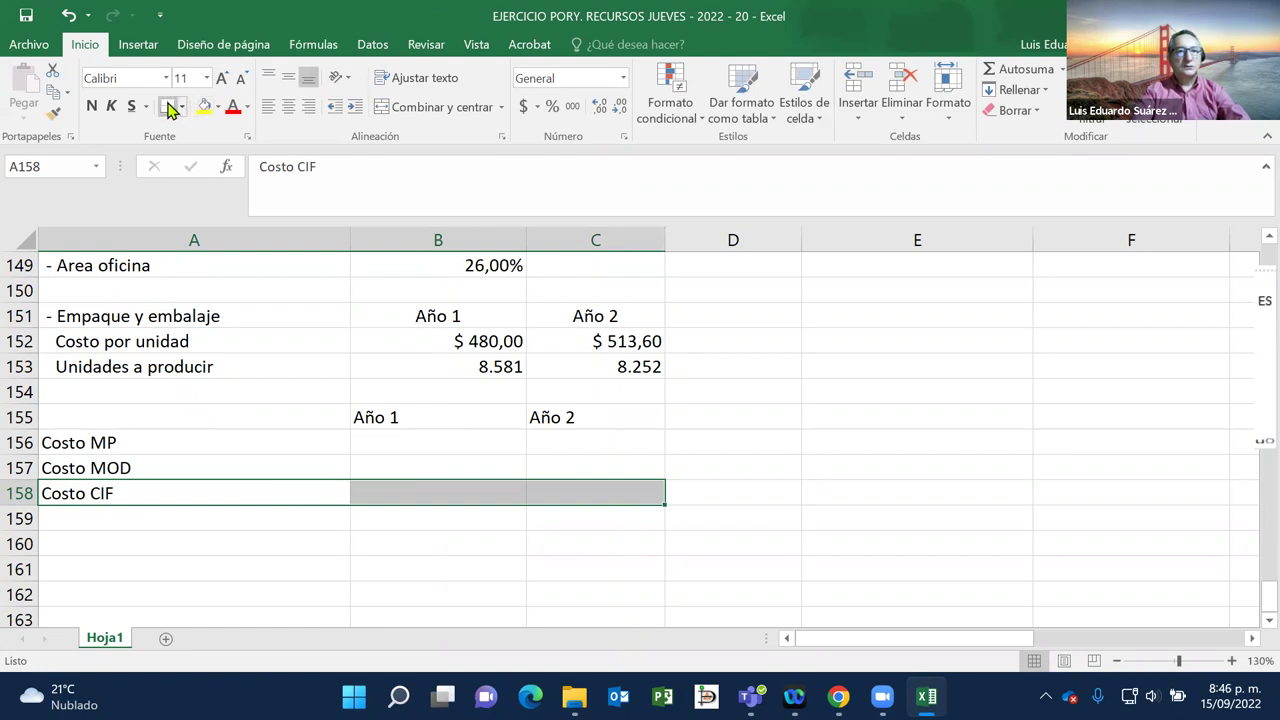
Step: Enter the label "Costo total de producción" in A159 below the Costo CIF row
click(209, 517)
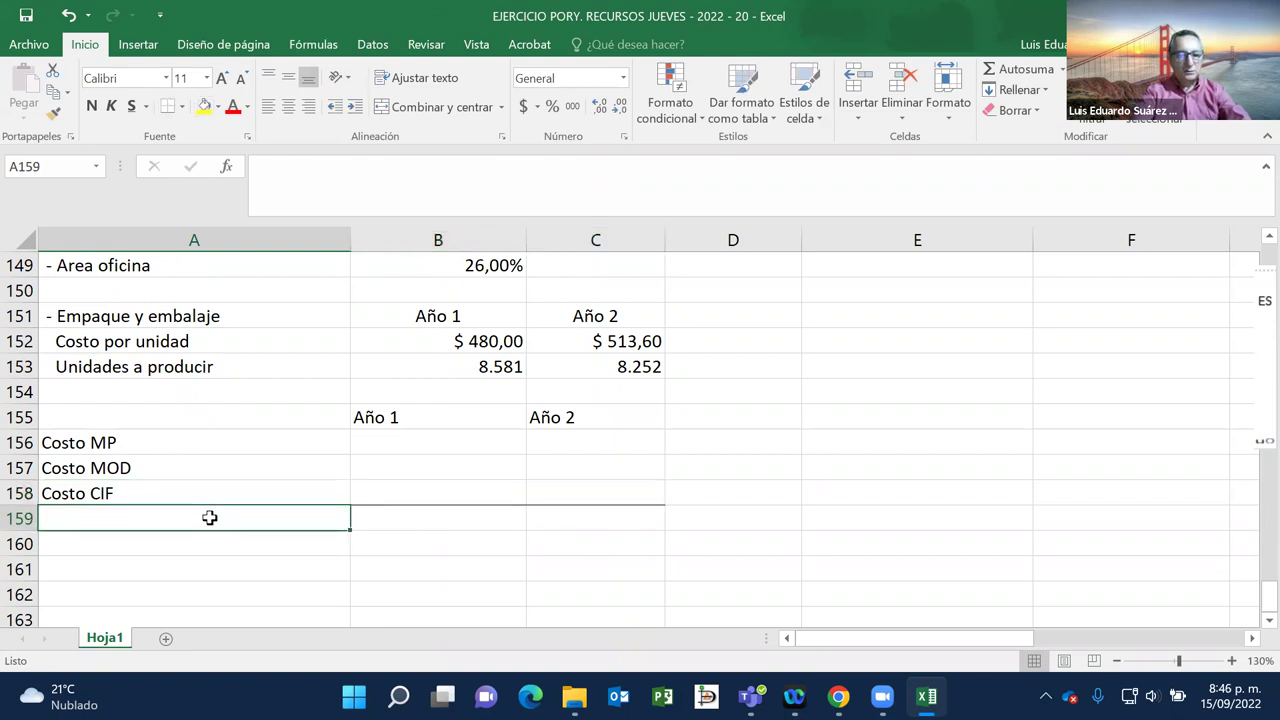
text(Costo )
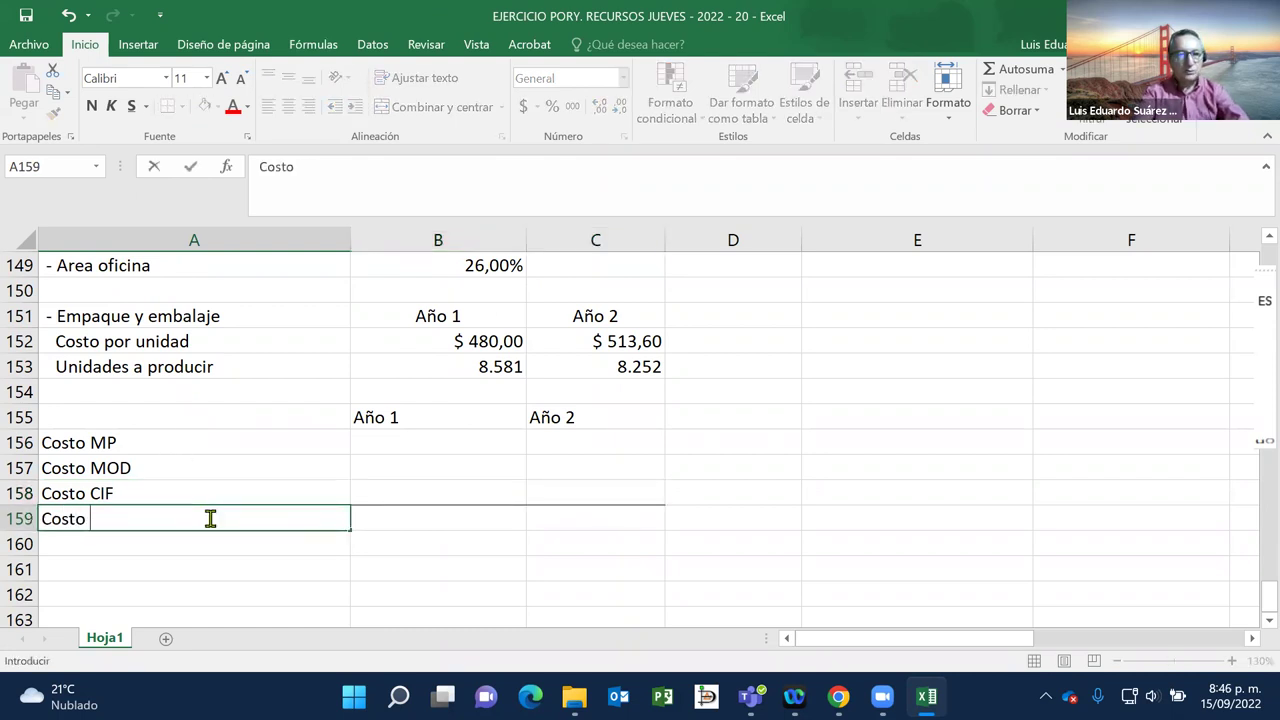
text(total de producción)
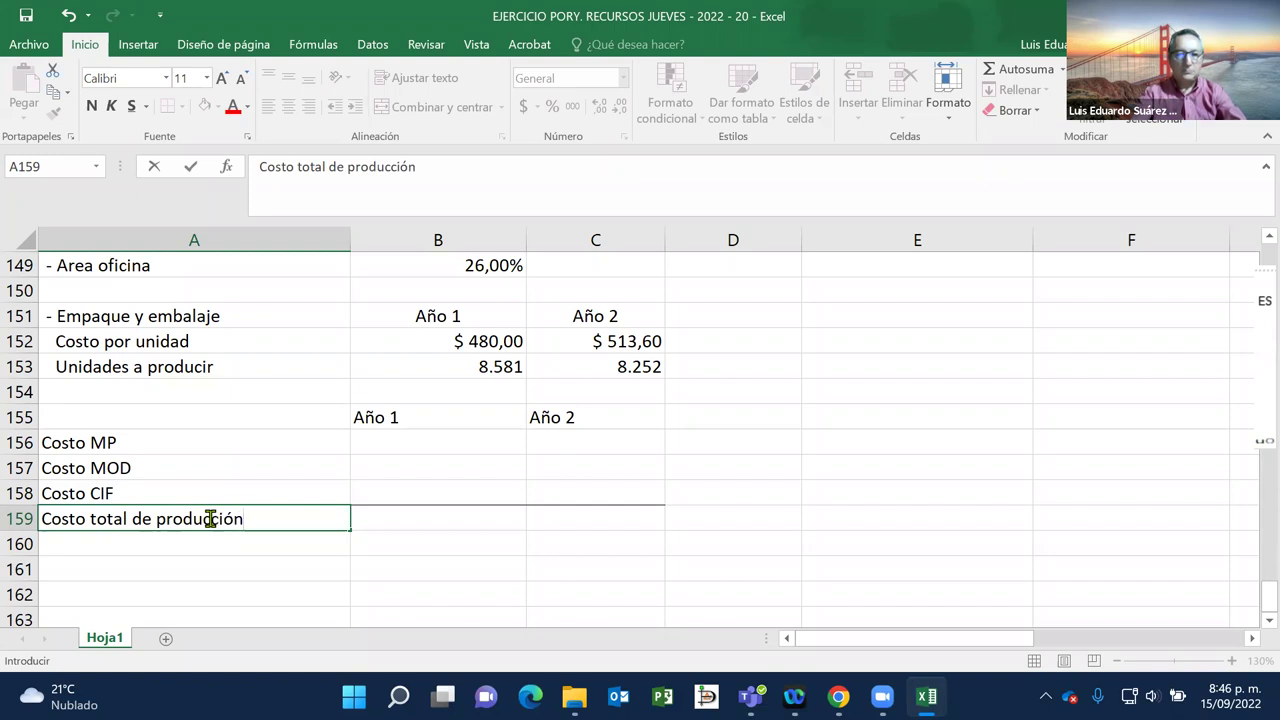
key(Return)
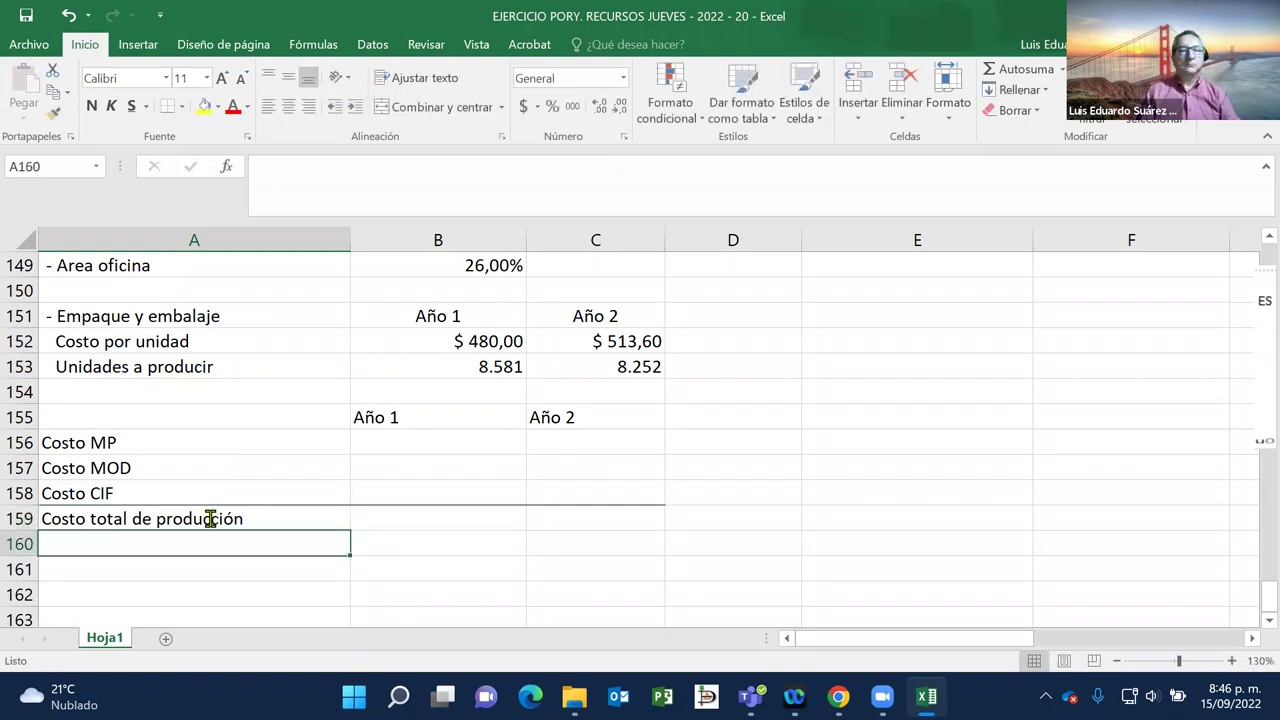
Step: Center the year headings in B155:C155 and make them bold
click(400, 417)
drag(400, 417, 560, 417)
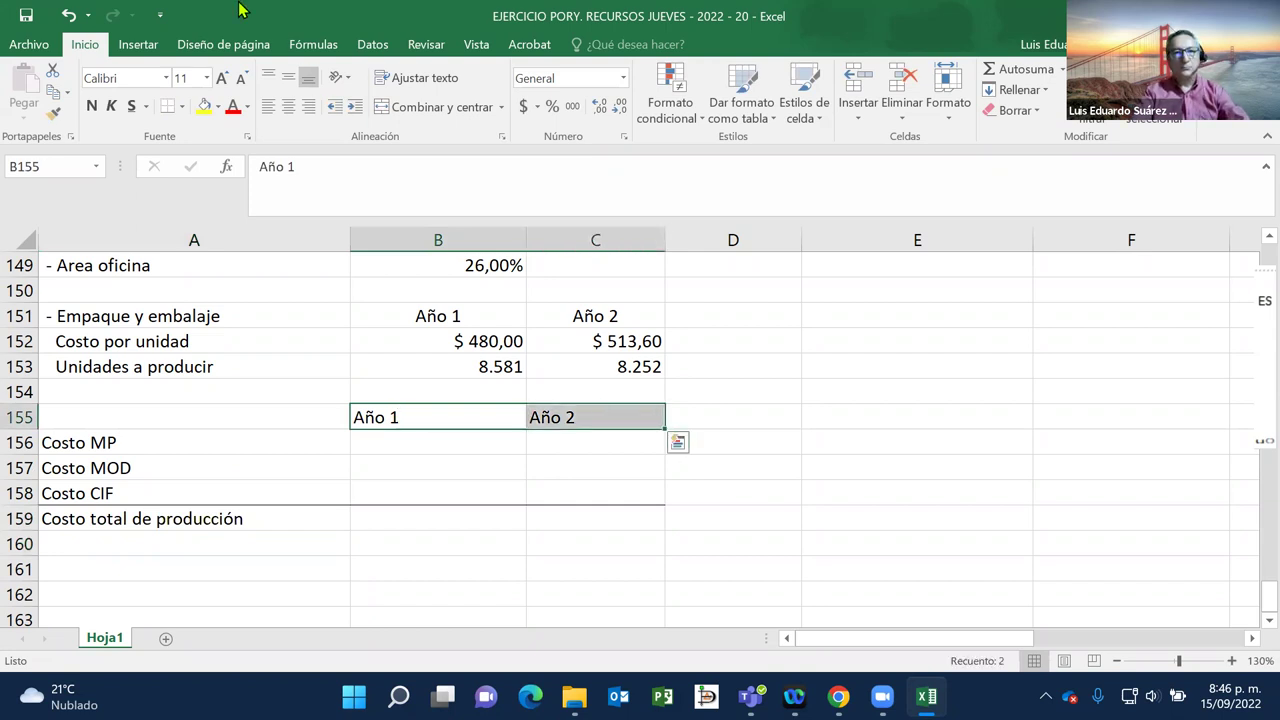
click(287, 112)
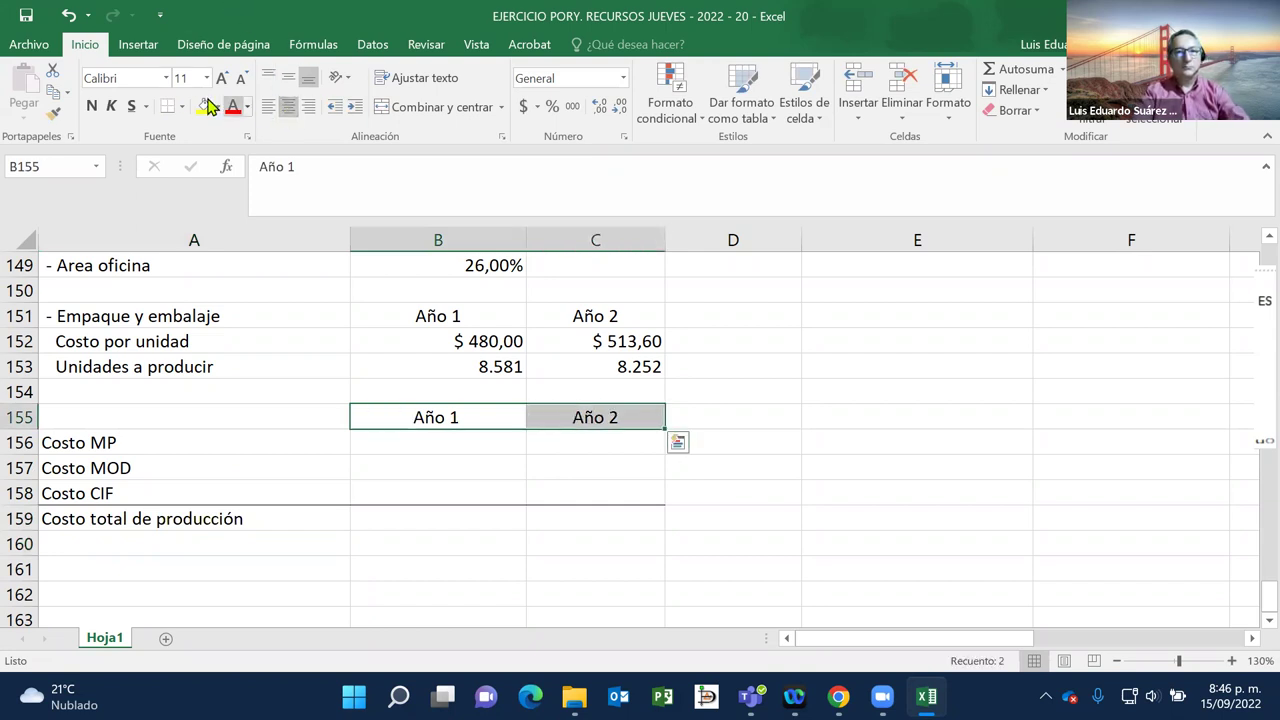
click(91, 107)
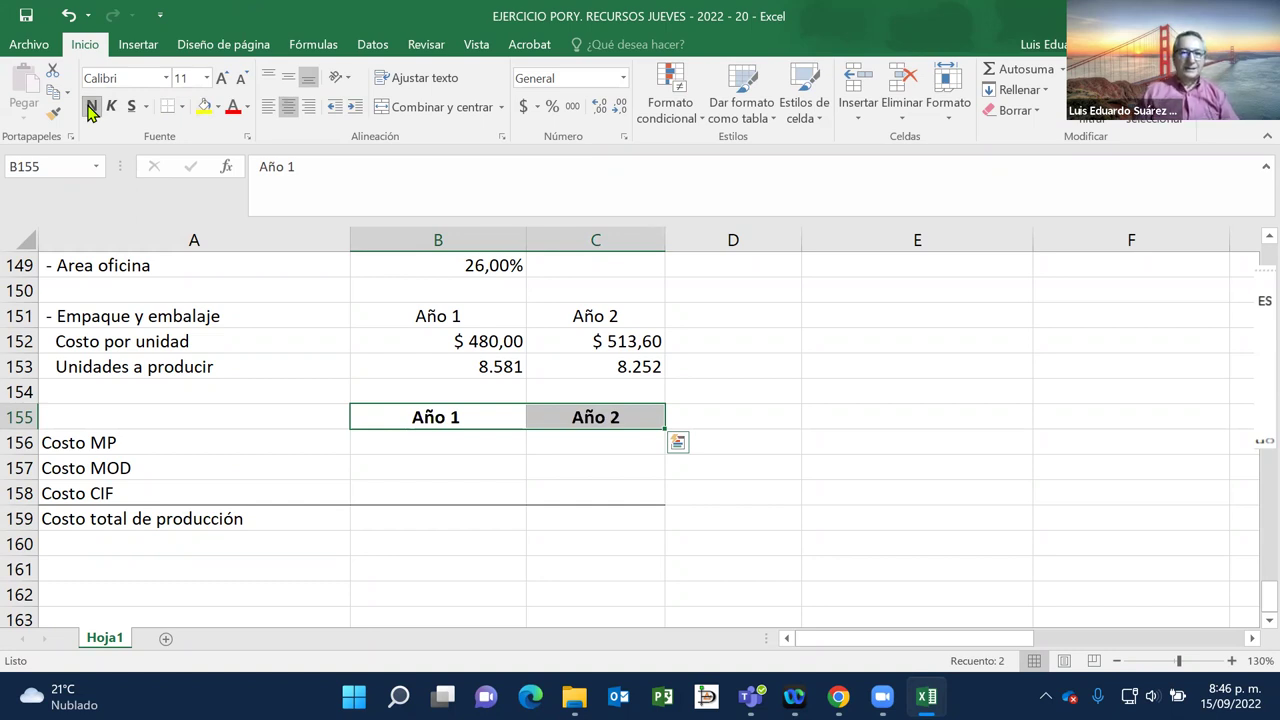
Step: Link the Año 1 Costo MP in B156 to the annual raw material cost with =B41
click(400, 520)
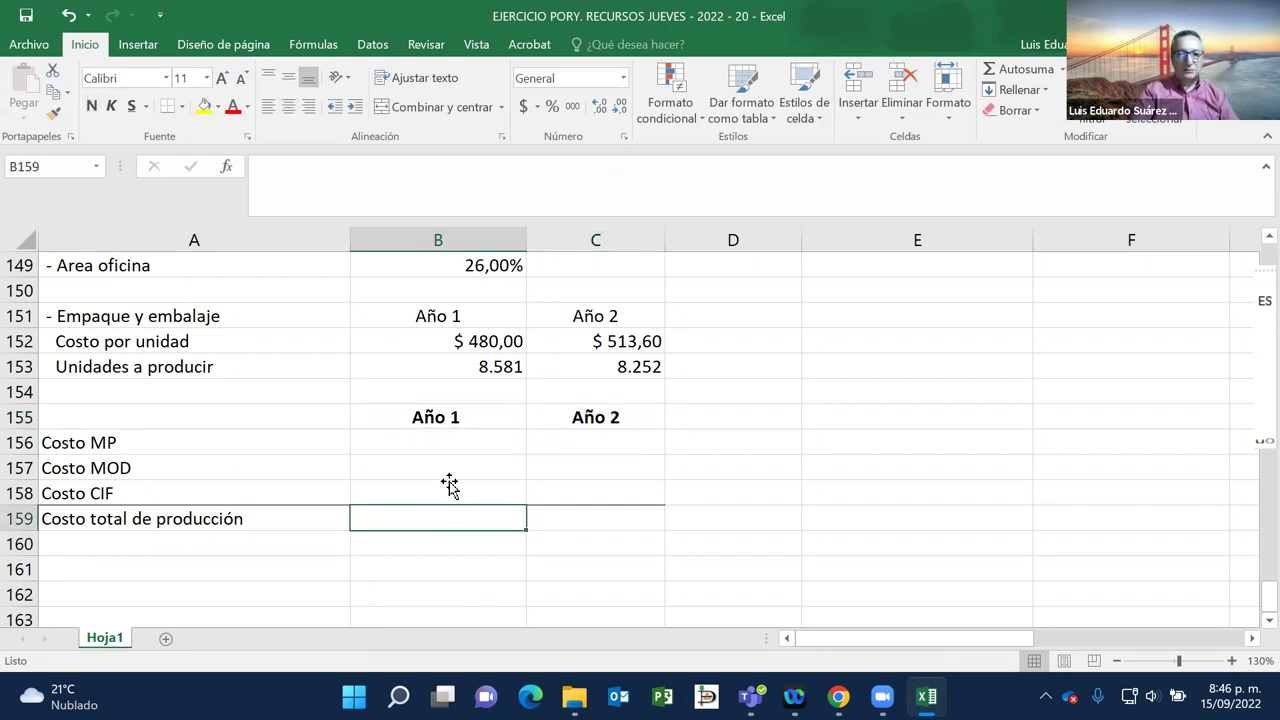
click(449, 442)
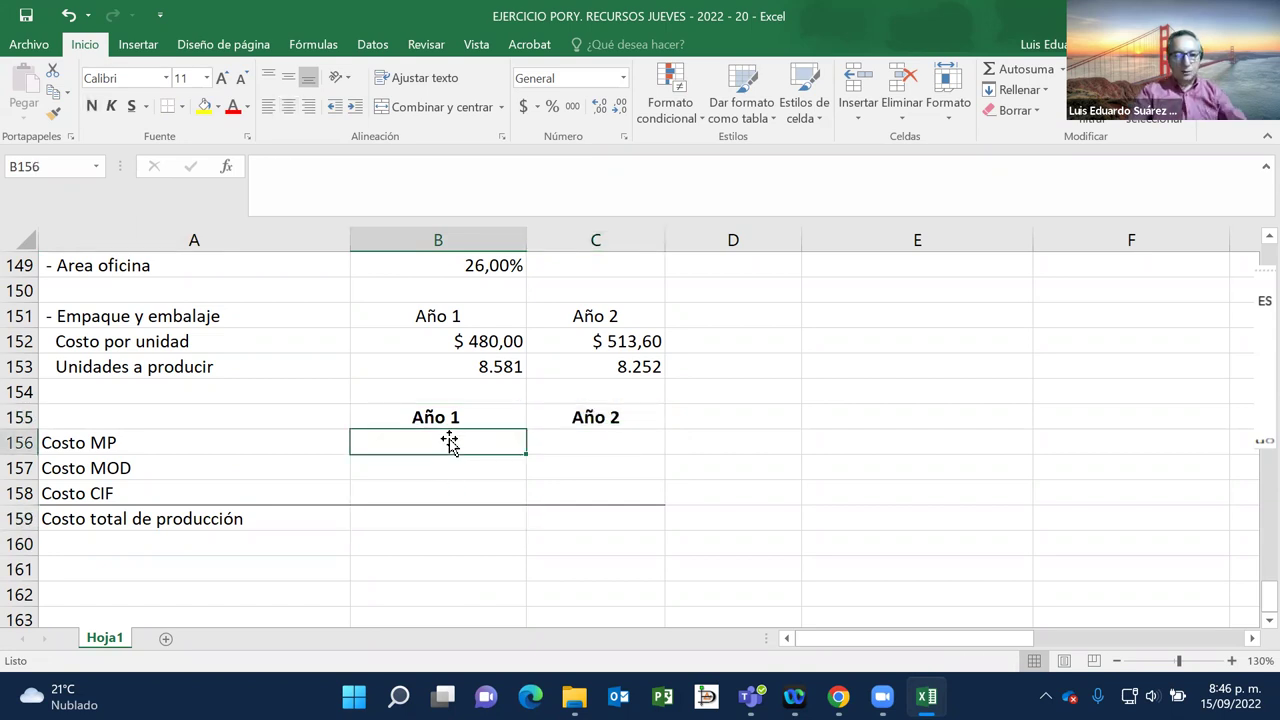
text(=)
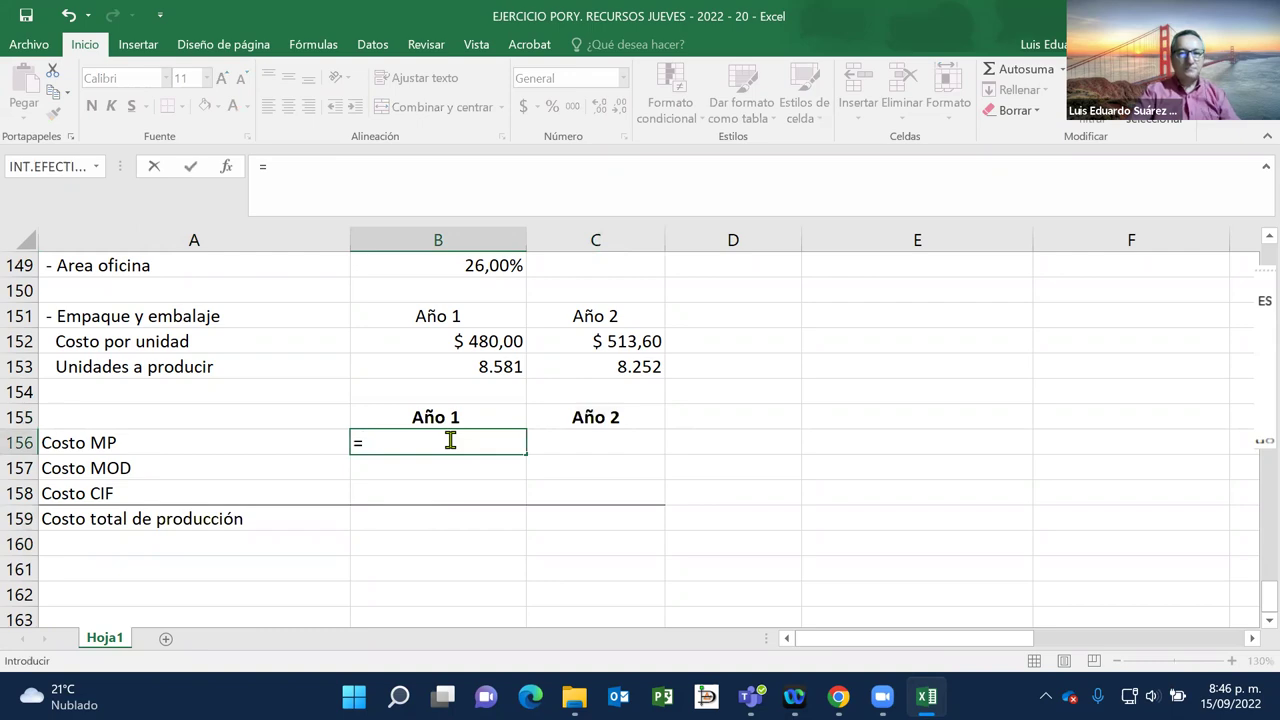
scroll(450, 440, up, 4)
scroll(450, 440, up, 20)
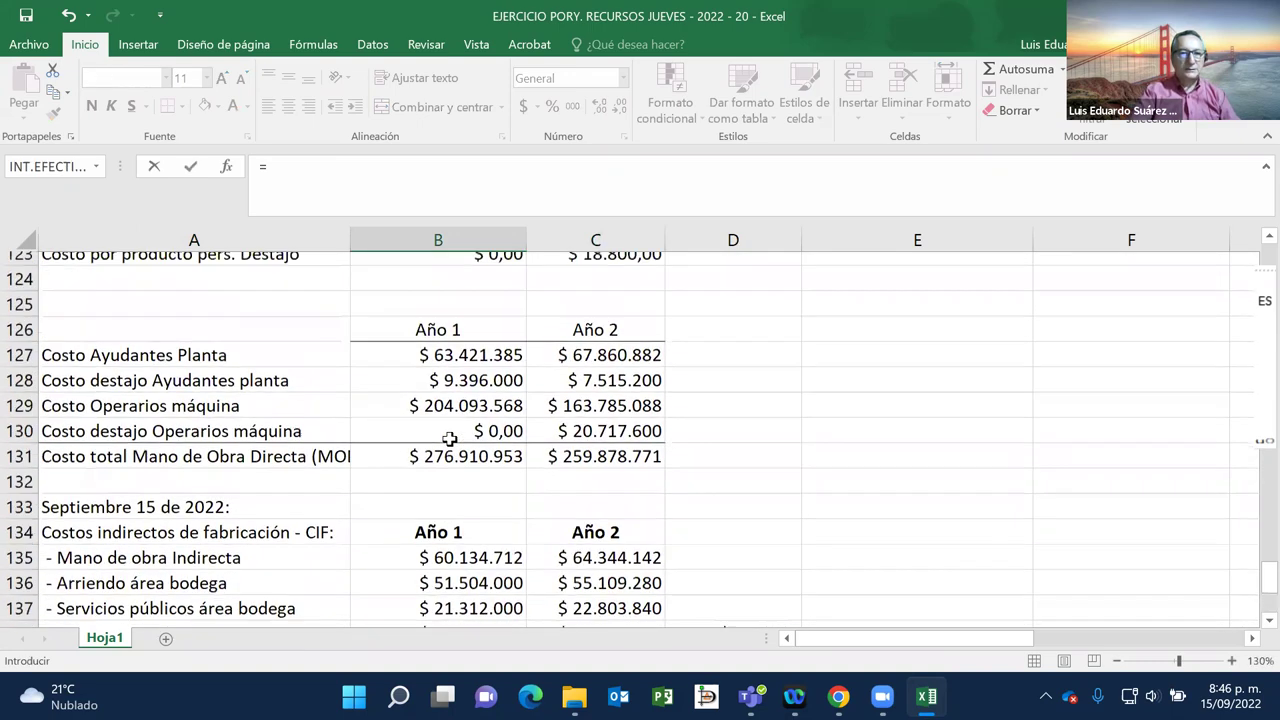
scroll(450, 440, up, 11)
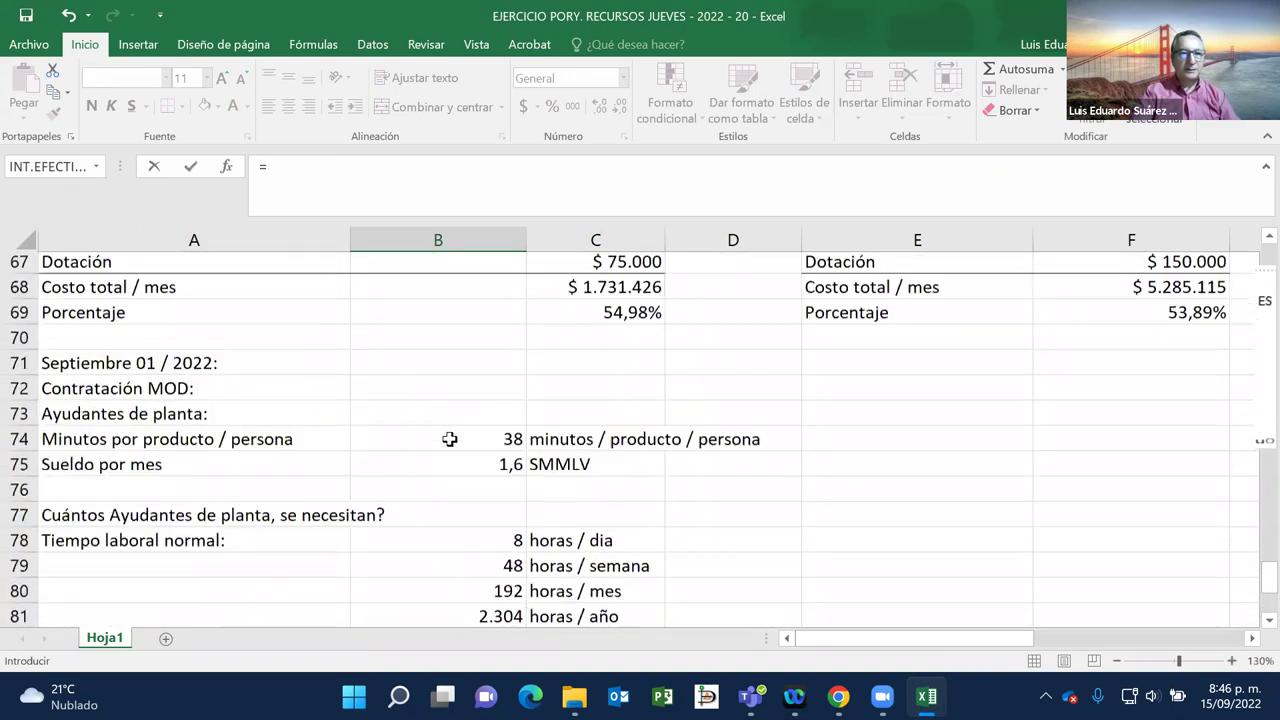
scroll(450, 440, up, 6)
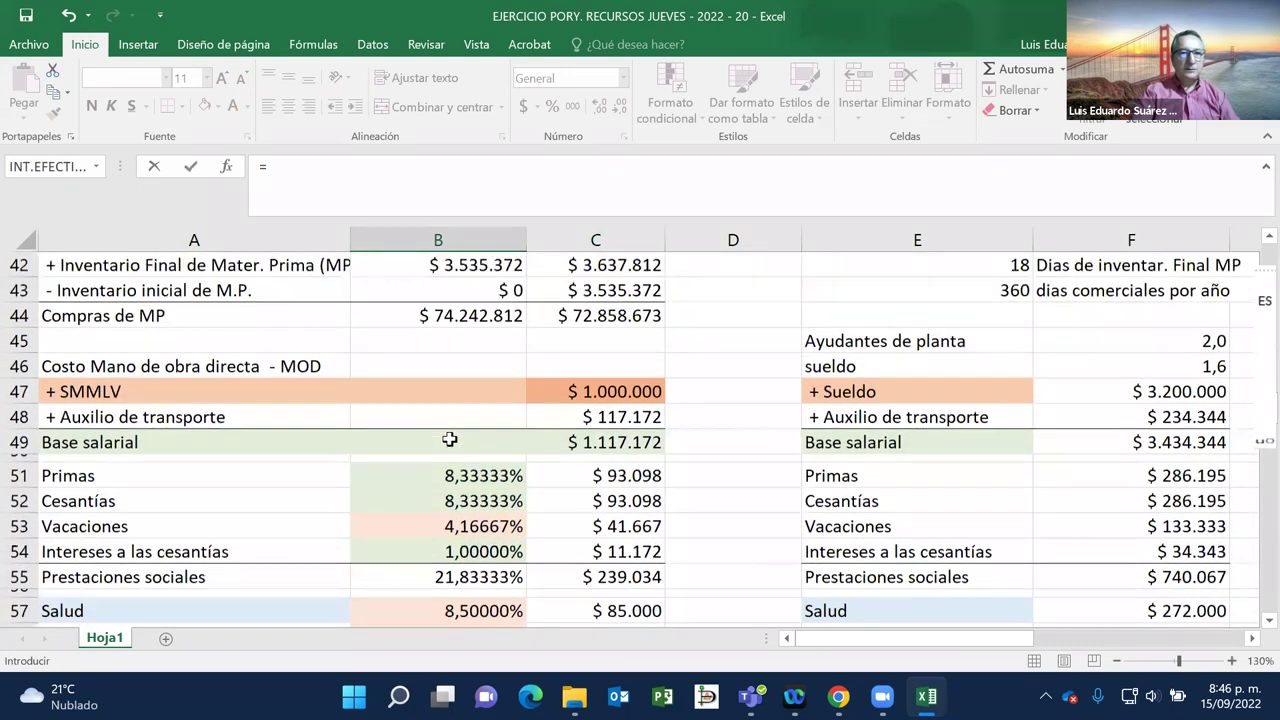
scroll(450, 440, down, 5)
scroll(450, 440, down, 1)
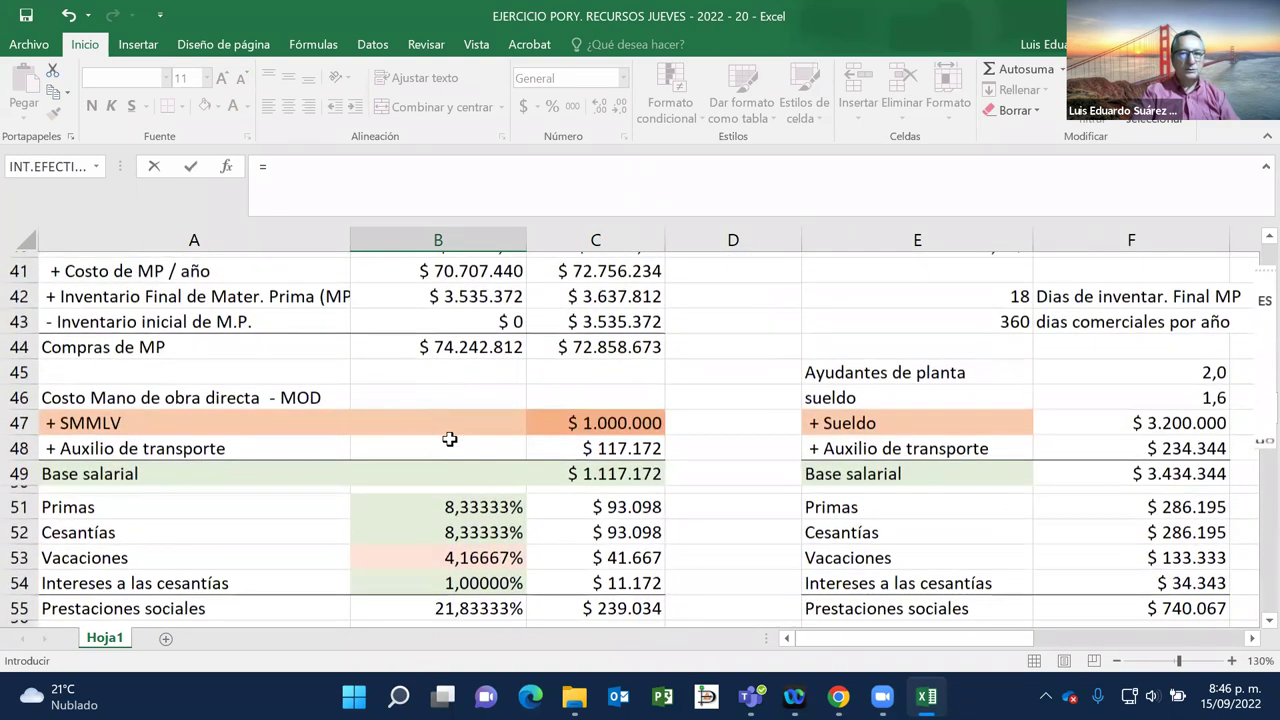
scroll(450, 440, up, 3)
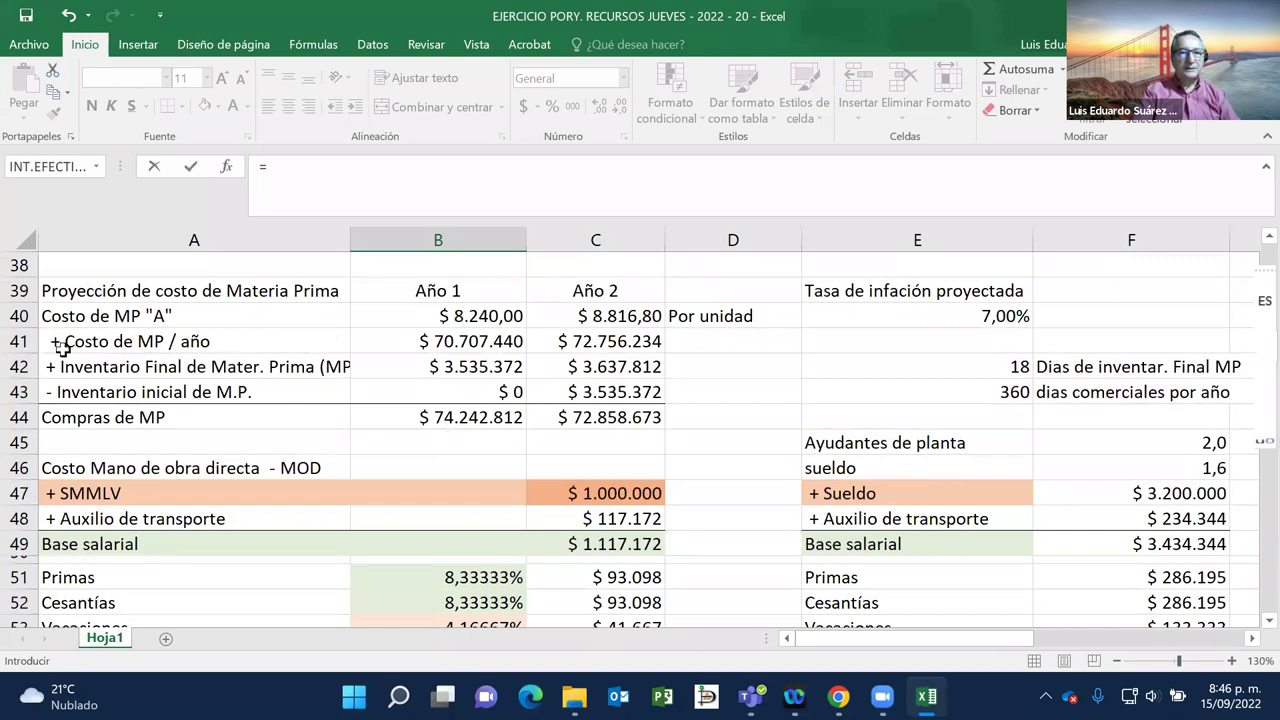
click(490, 341)
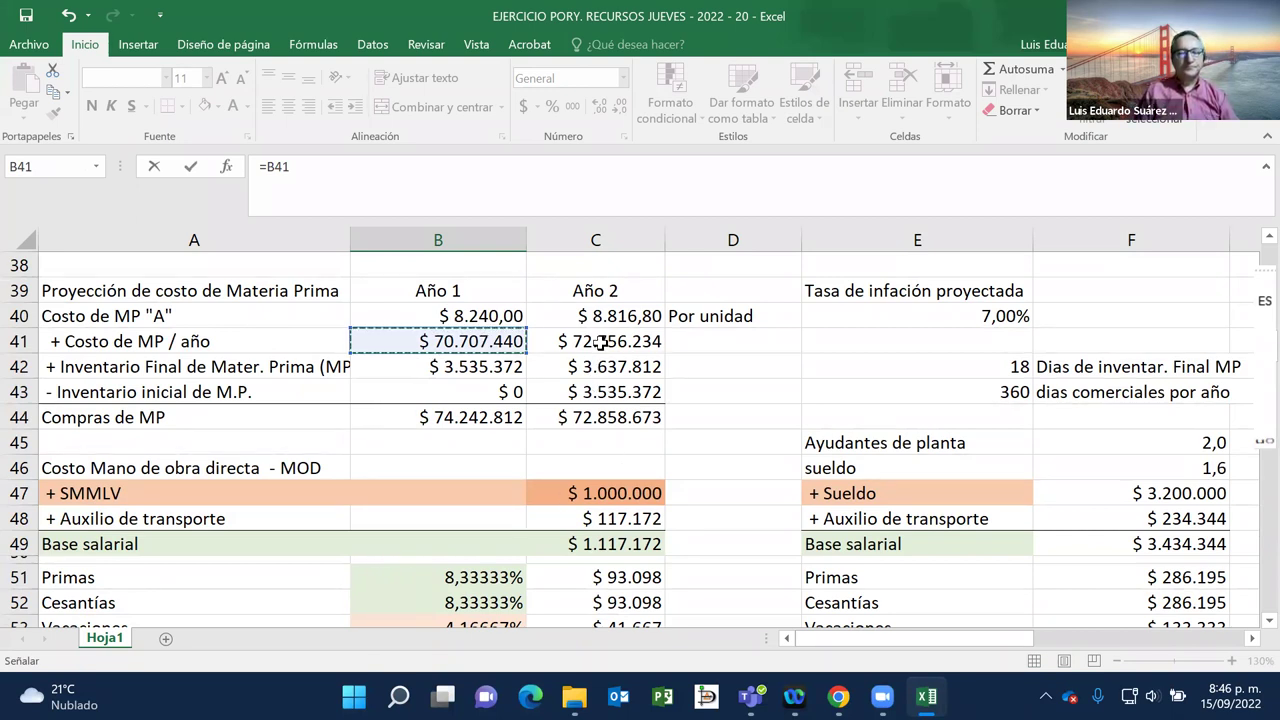
key(Return)
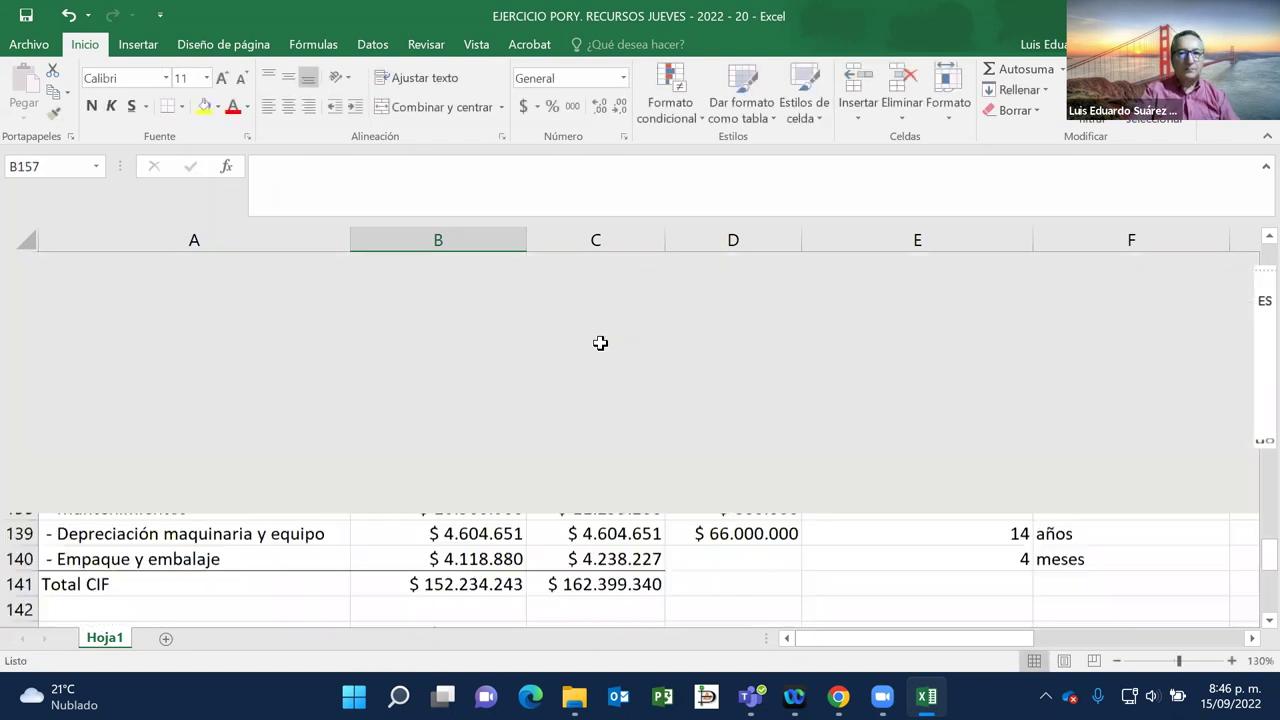
Step: Link the Año 1 Costo MOD in B157 to the total direct labor cost with =B131
scroll(600, 342, down, 1)
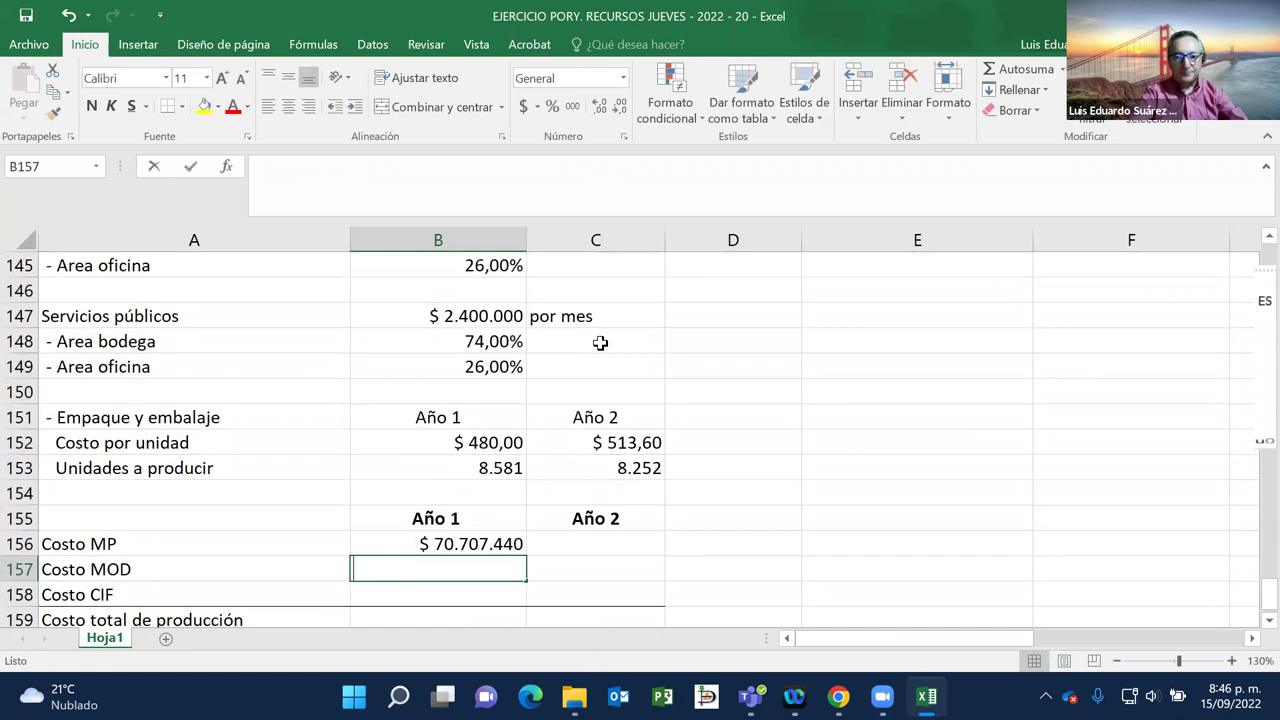
text(=)
scroll(600, 342, up, 4)
scroll(600, 342, up, 2)
scroll(600, 342, up, 1)
scroll(600, 342, right, 1)
scroll(598, 342, left, 1)
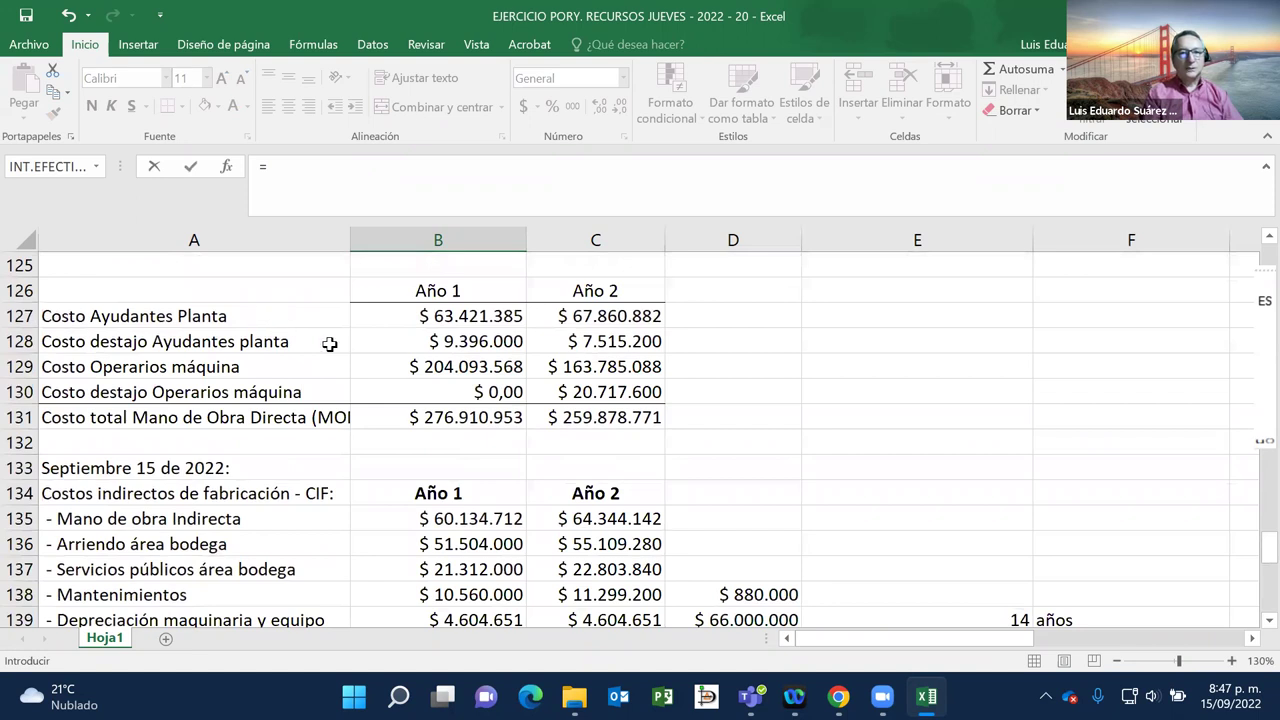
click(472, 364)
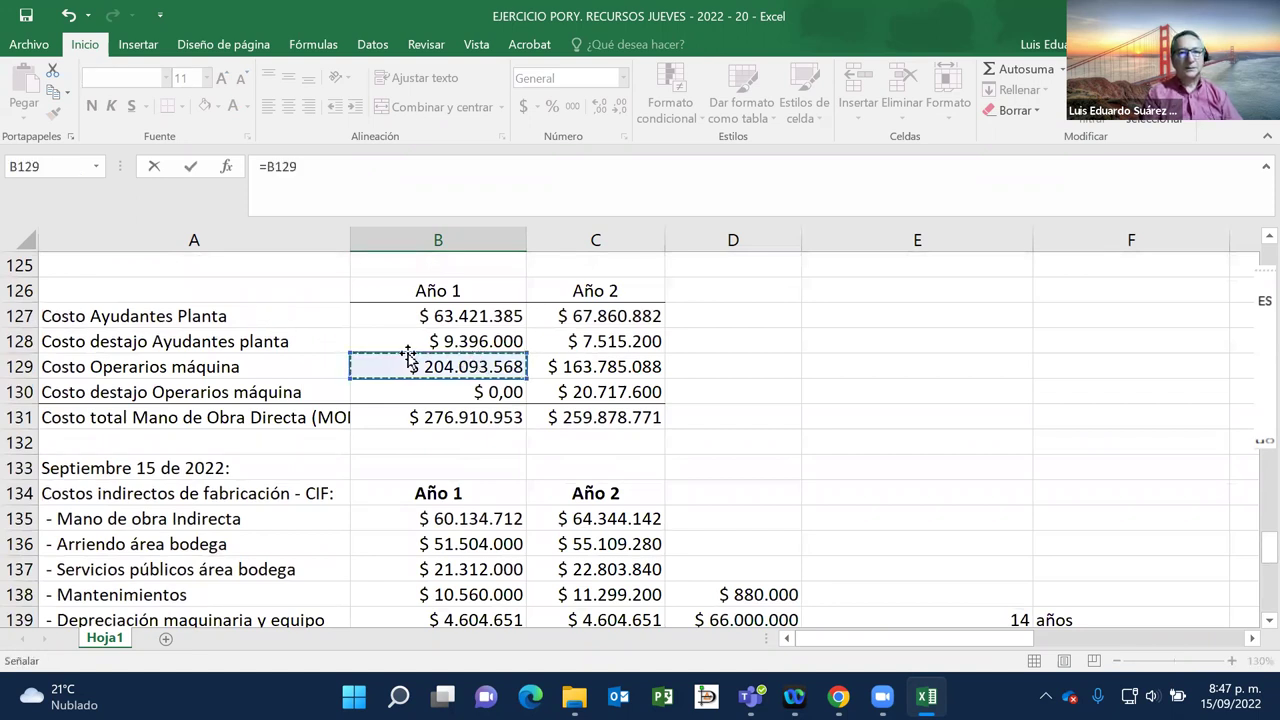
click(444, 417)
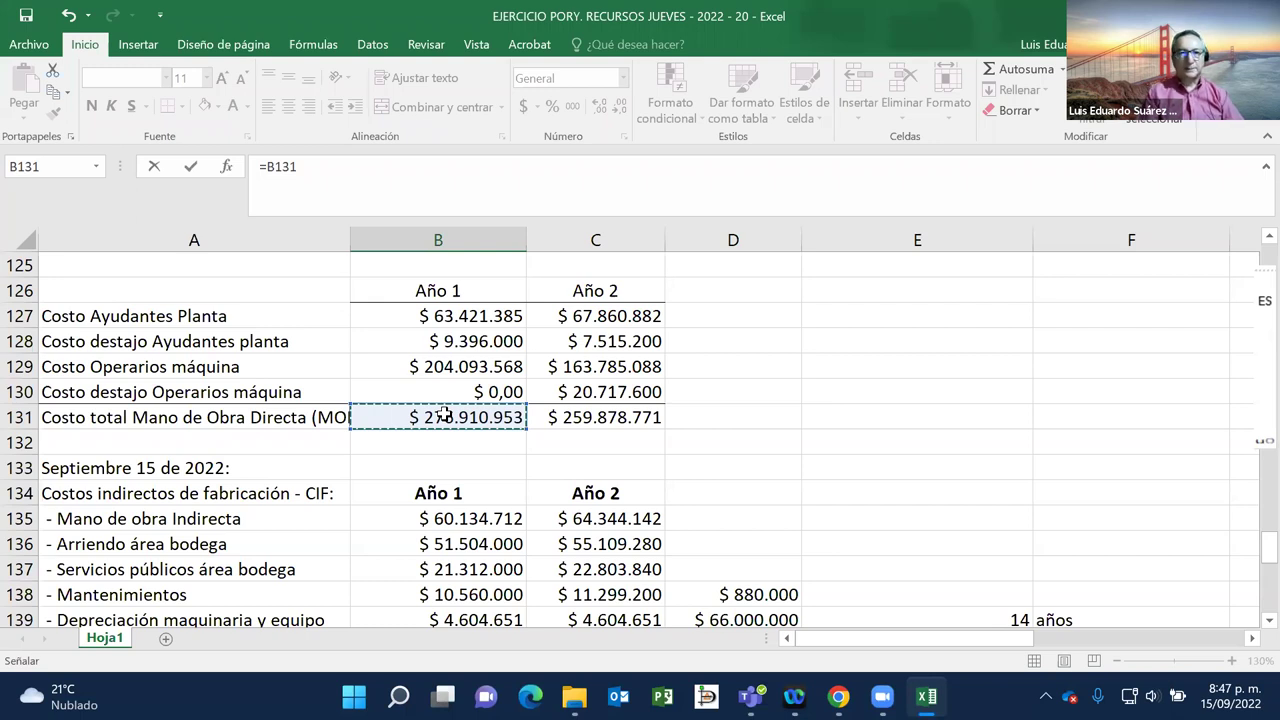
key(Return)
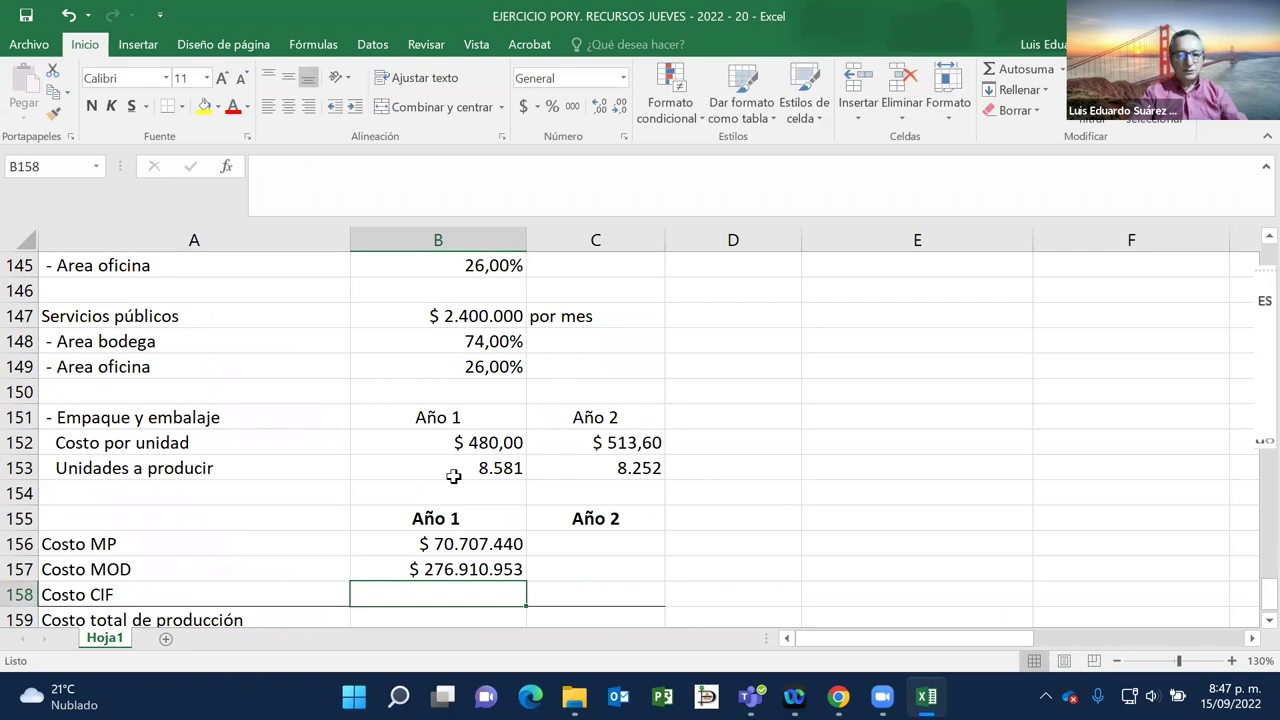
Step: Link the Año 1 Costo CIF in B158 to the Total CIF amount with =B141
text(=)
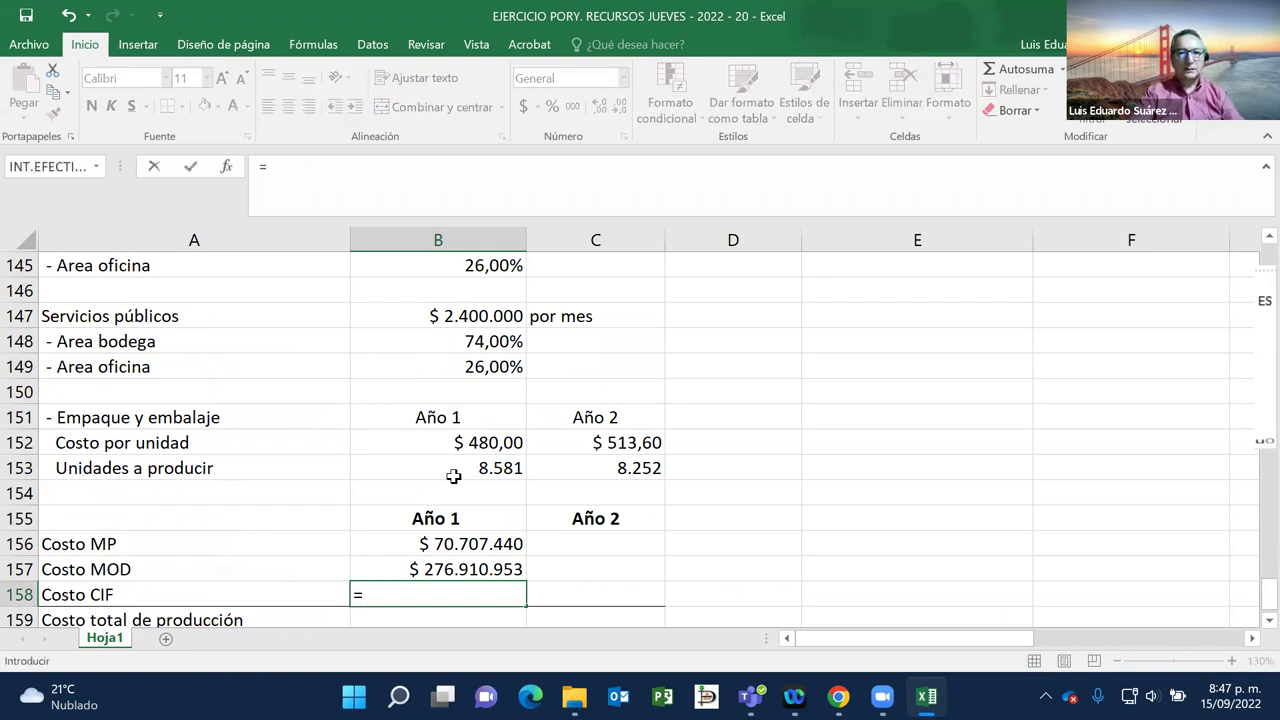
scroll(453, 476, up, 2)
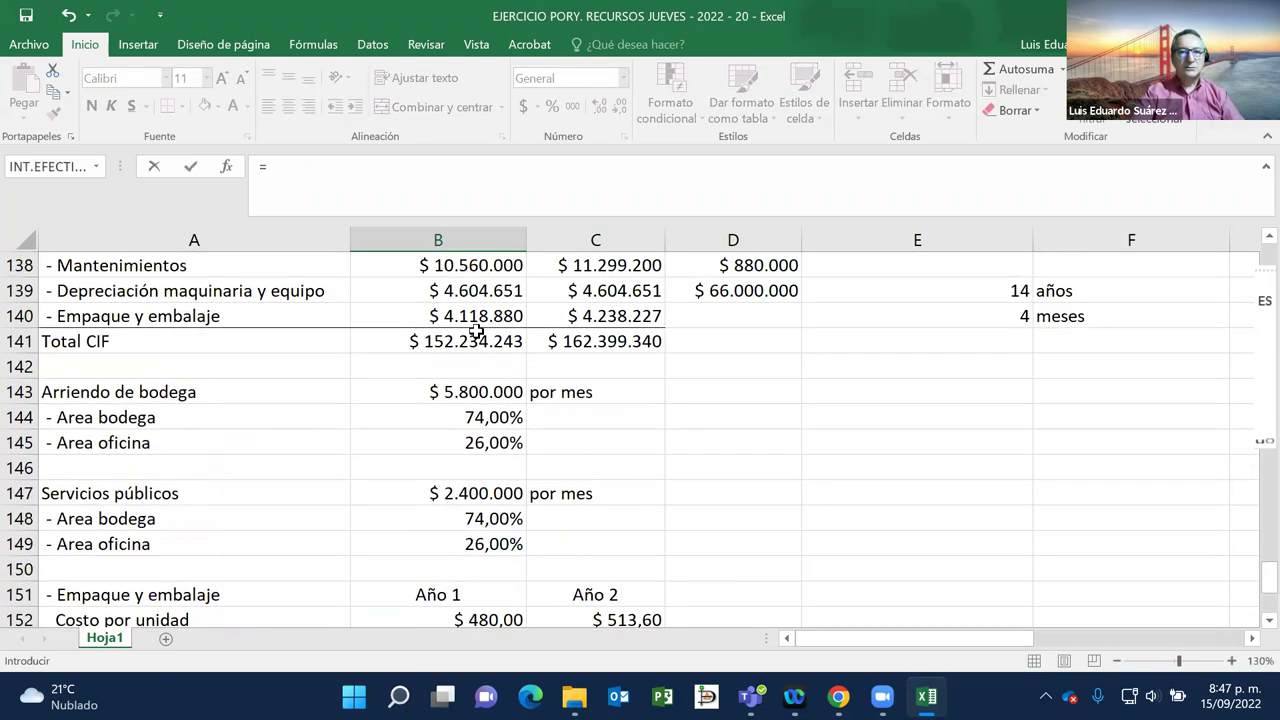
click(472, 341)
key(Return)
Step: Total the Año 1 production costs in B159 with =SUMA(B156:B158)
scroll(472, 341, down, 2)
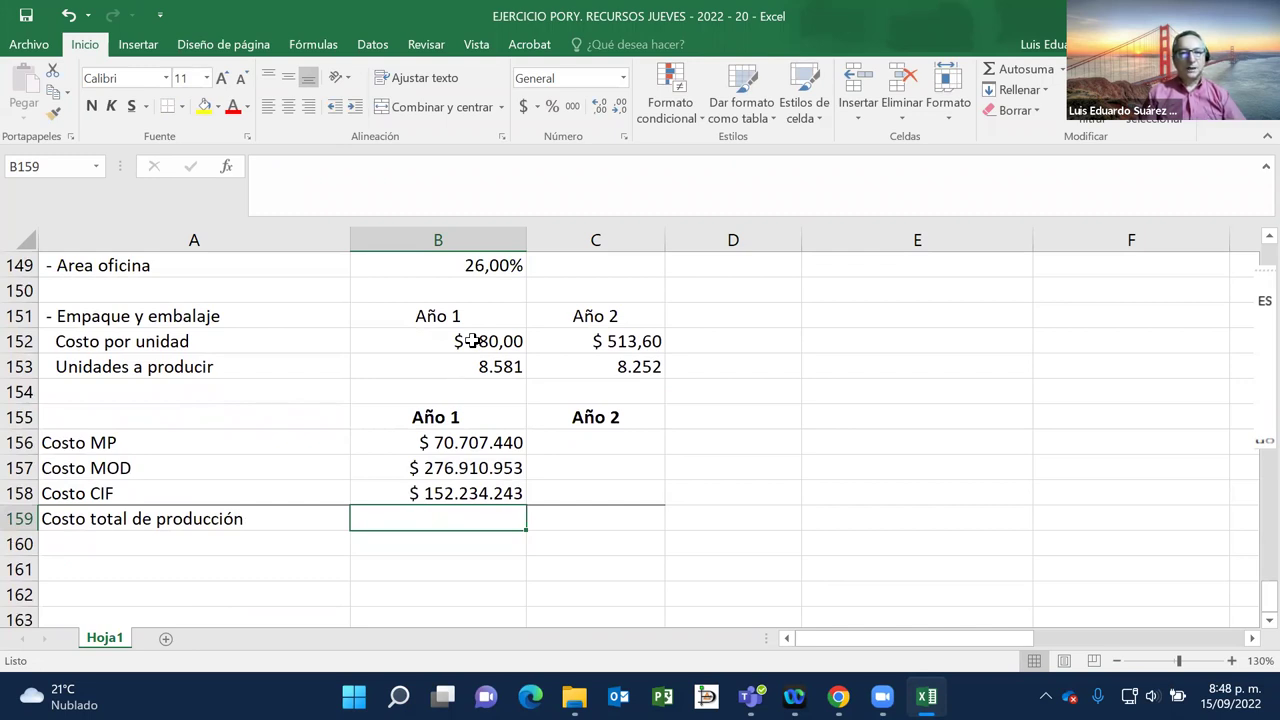
click(1012, 68)
key(Return)
Step: Copy the Año 1 cost formulas in B156:B159 across to the Año 2 column, C156:C159
key(Up)
key(Up)
key(Up)
key(Up)
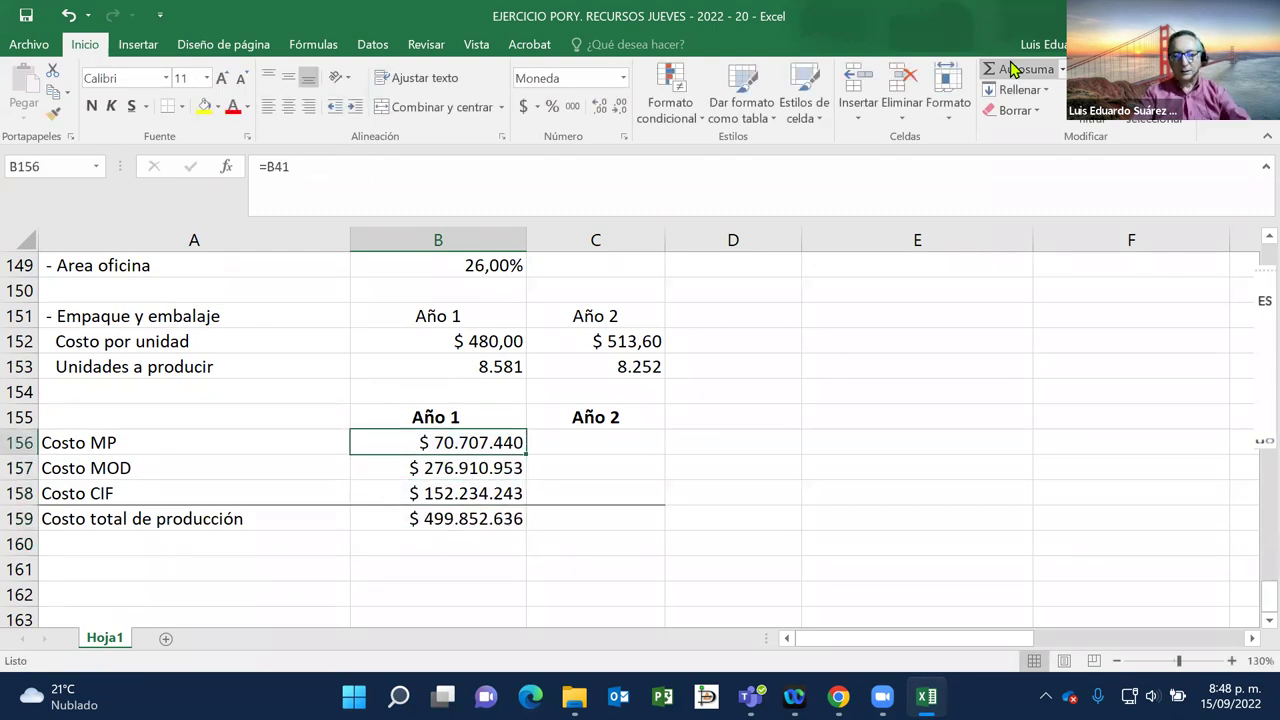
key(shift+Down)
key(shift+Down)
key(shift+Down)
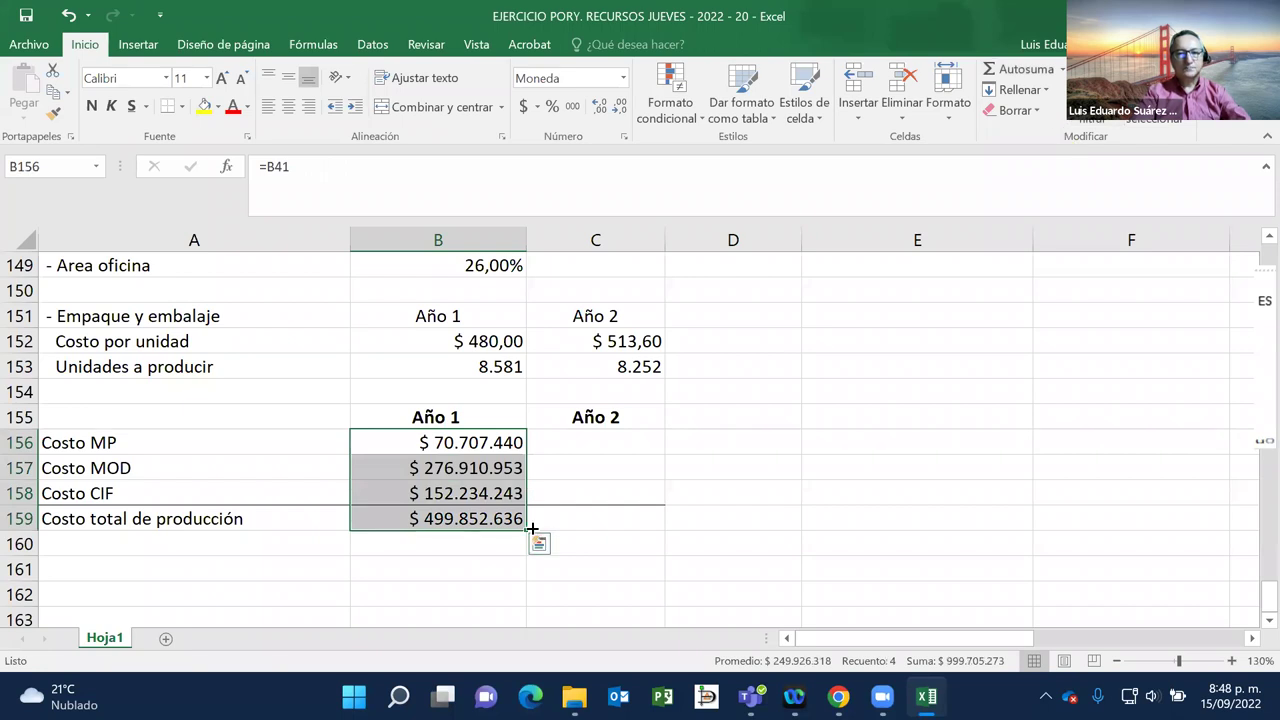
drag(532, 528, 590, 525)
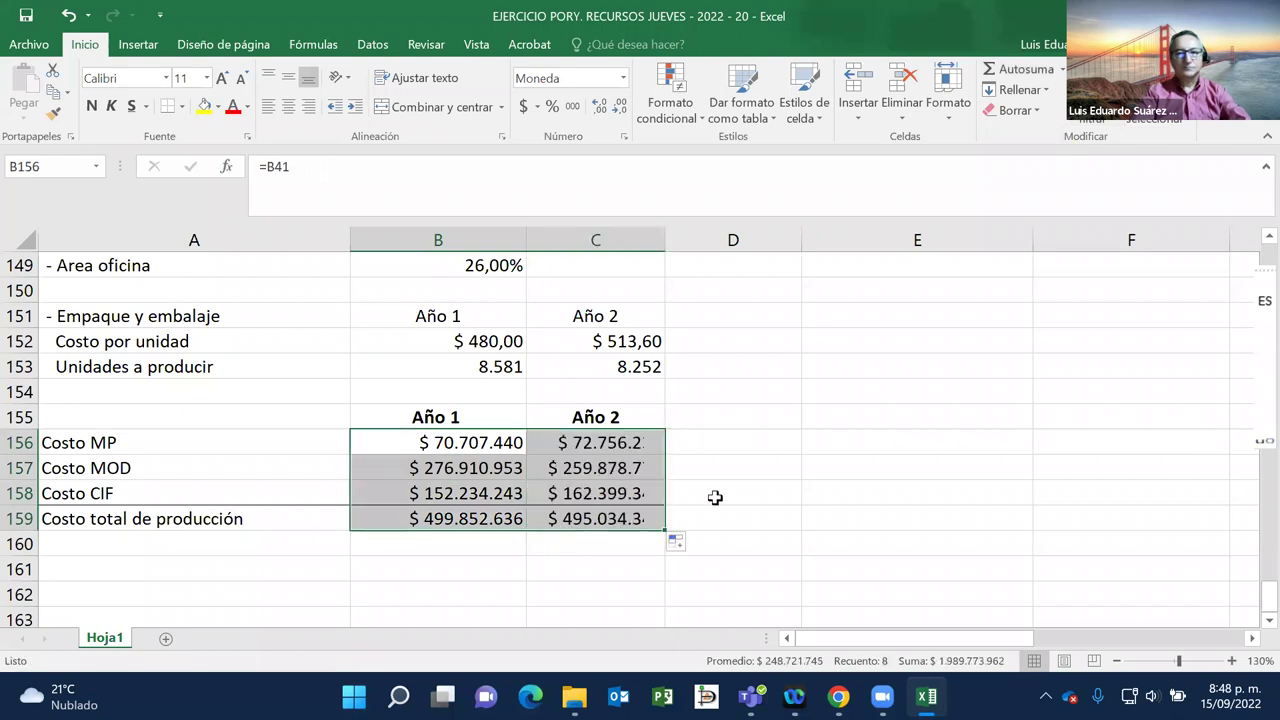
click(786, 457)
Step: Enter the label "Margen de utilidad" in A161, below the total production cost table
scroll(786, 457, down, 2)
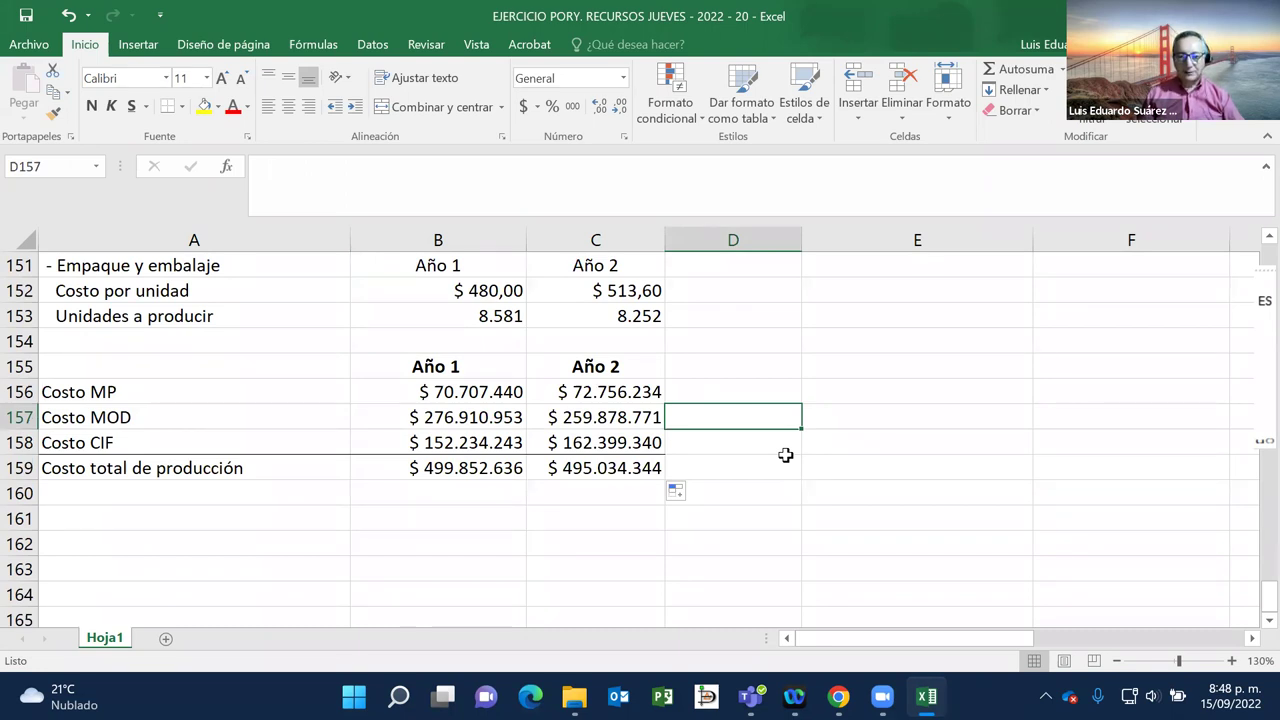
key(Escape)
scroll(785, 455, down, 1)
right_click(789, 463)
click(249, 440)
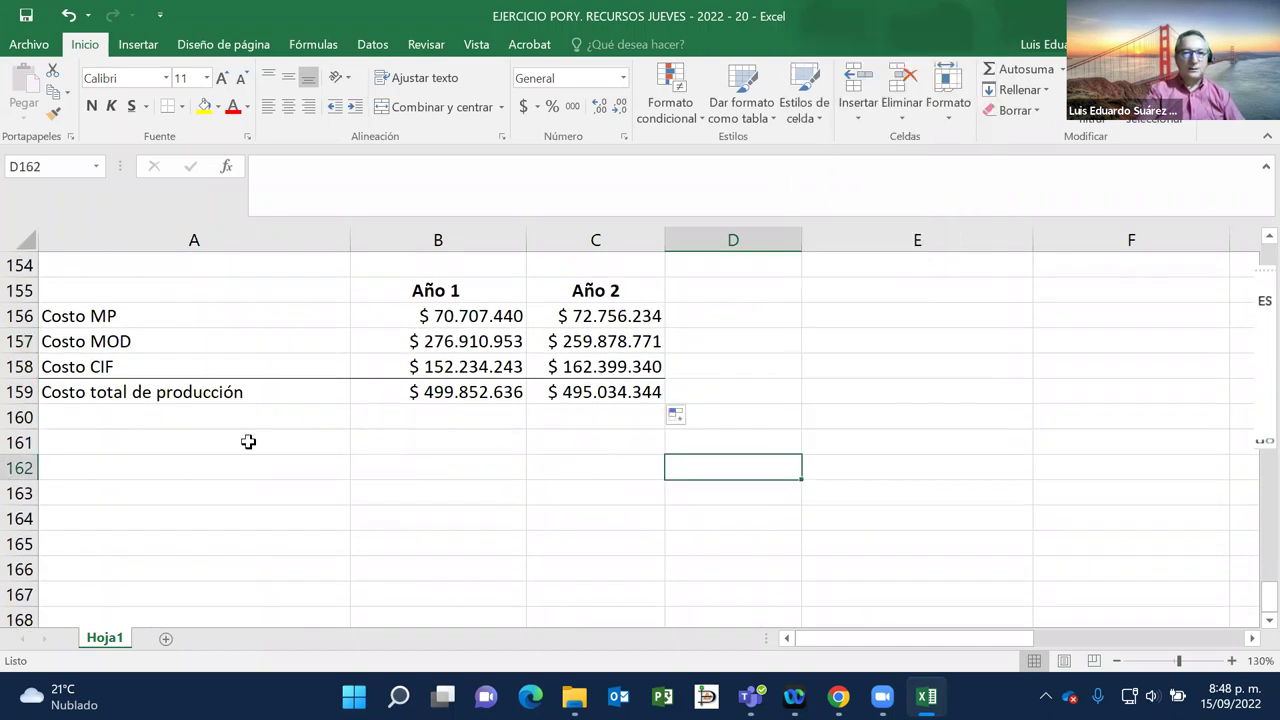
click(234, 443)
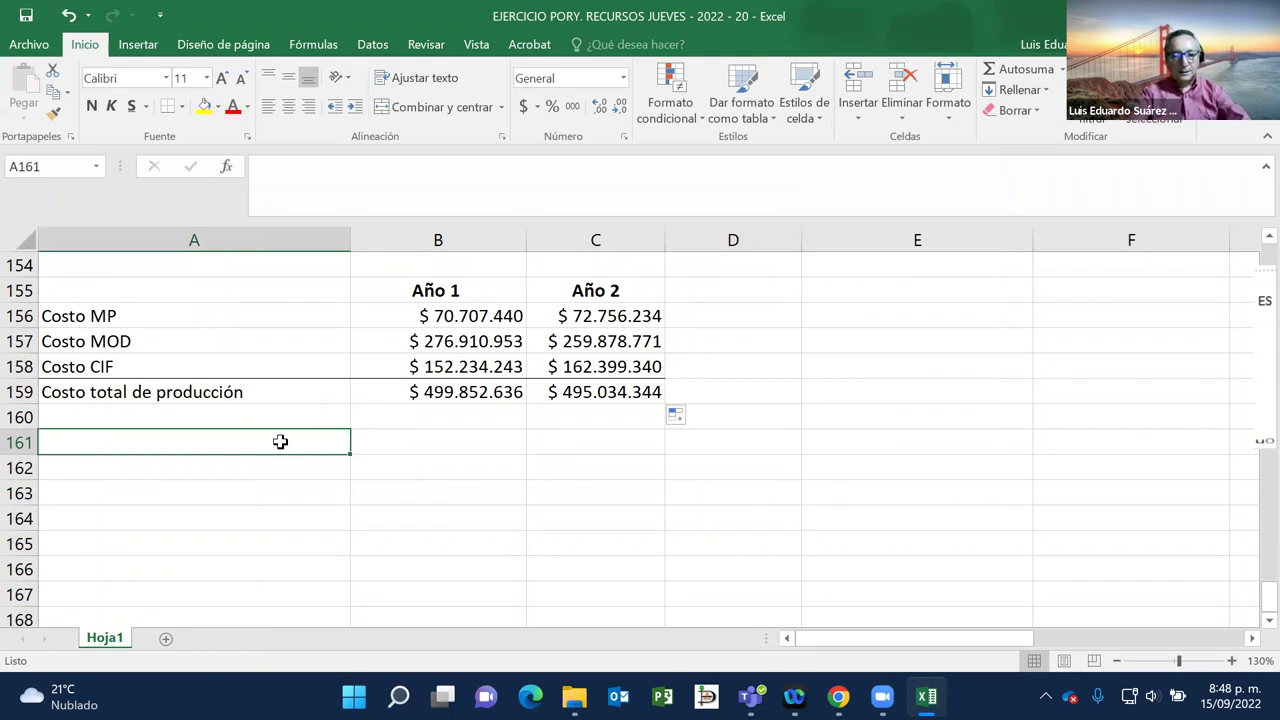
text(Margen d)
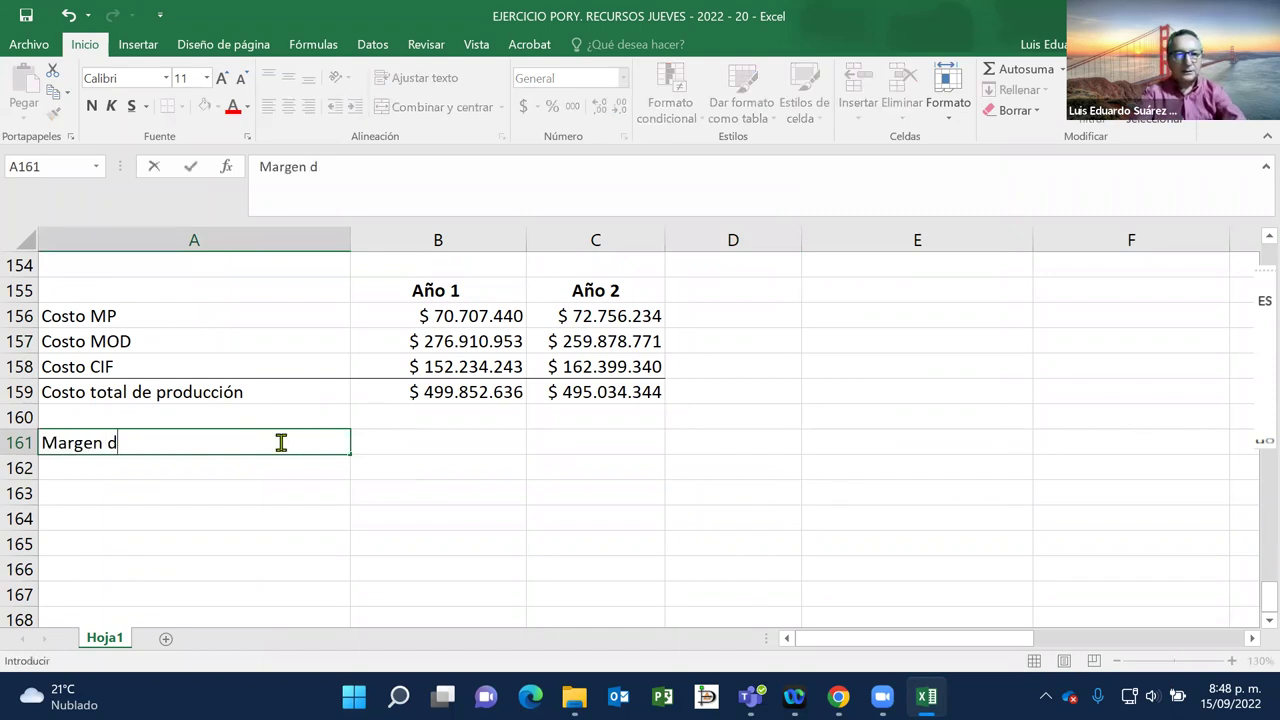
text(e utilidad)
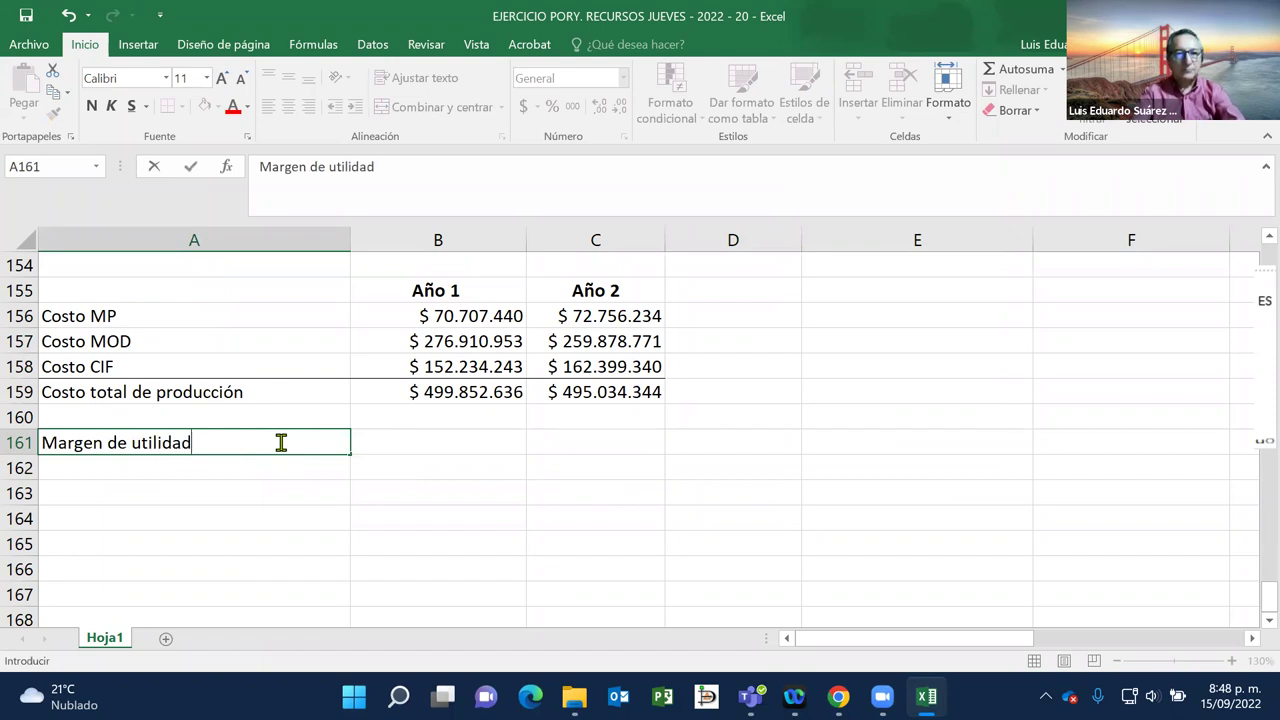
key(Return)
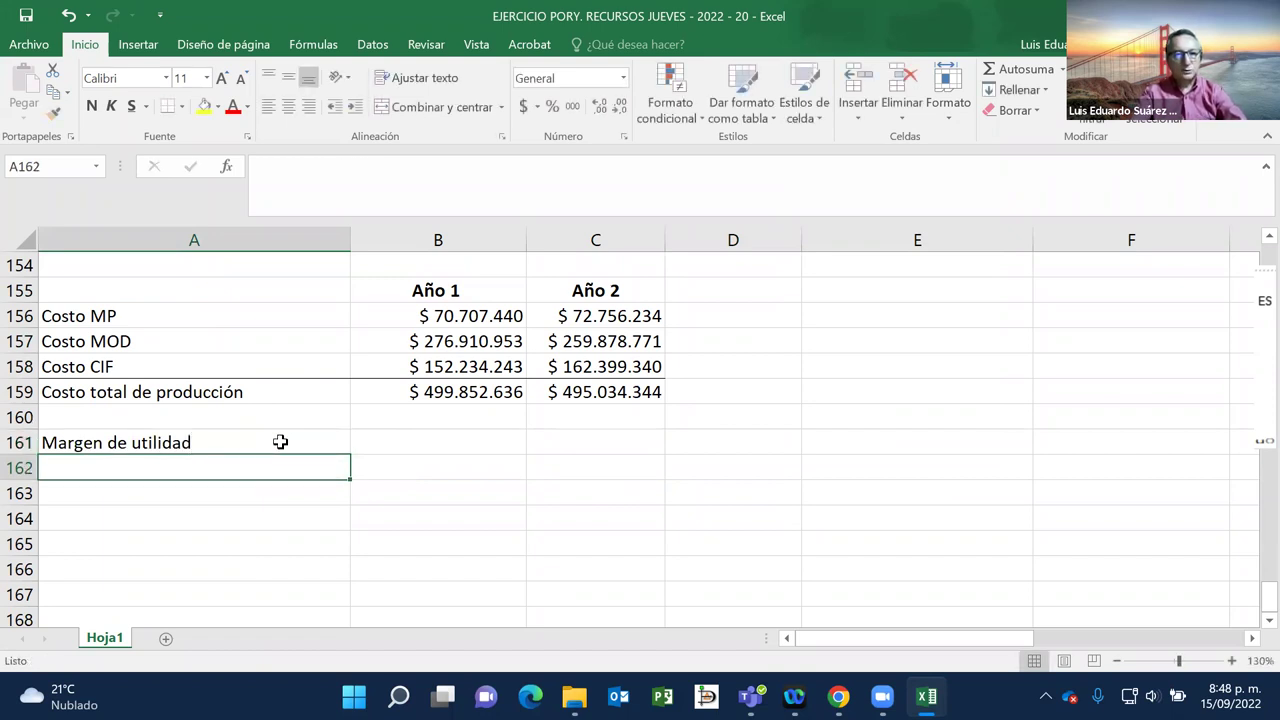
Step: Enter the label "Precio unitarion de venta" in A162, below Margen de utilidad
text(Prec)
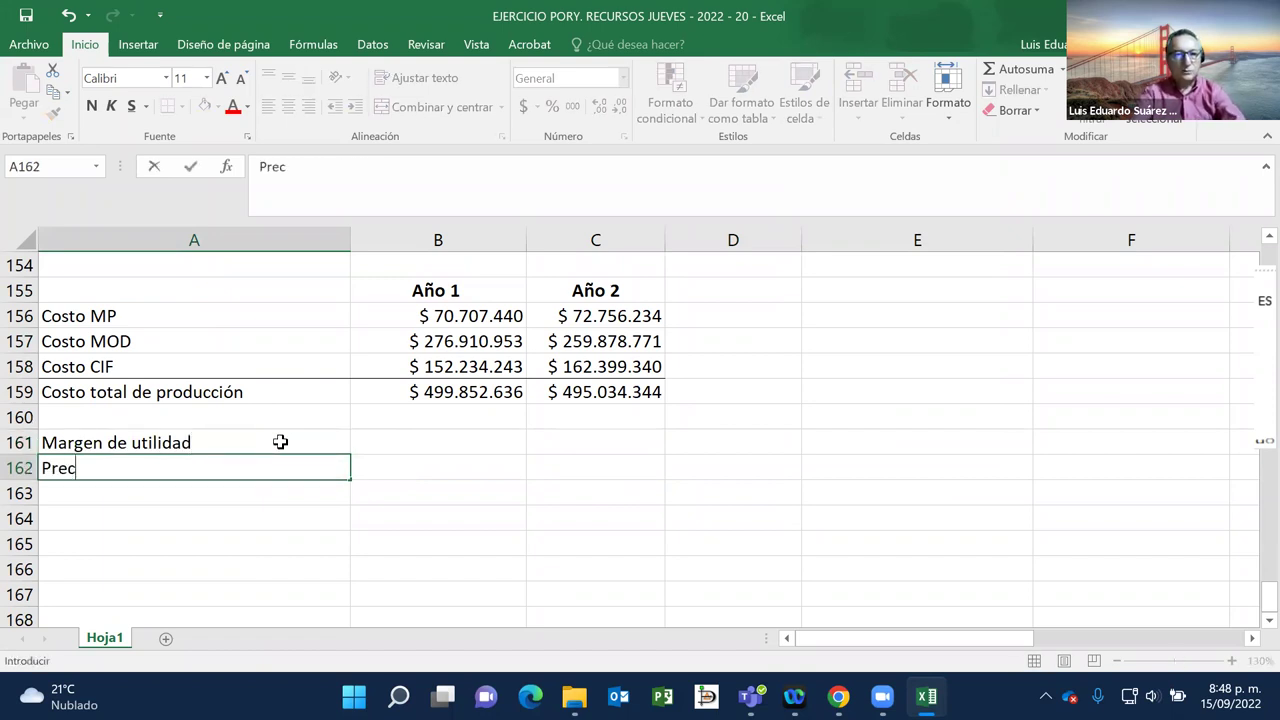
text(io uni)
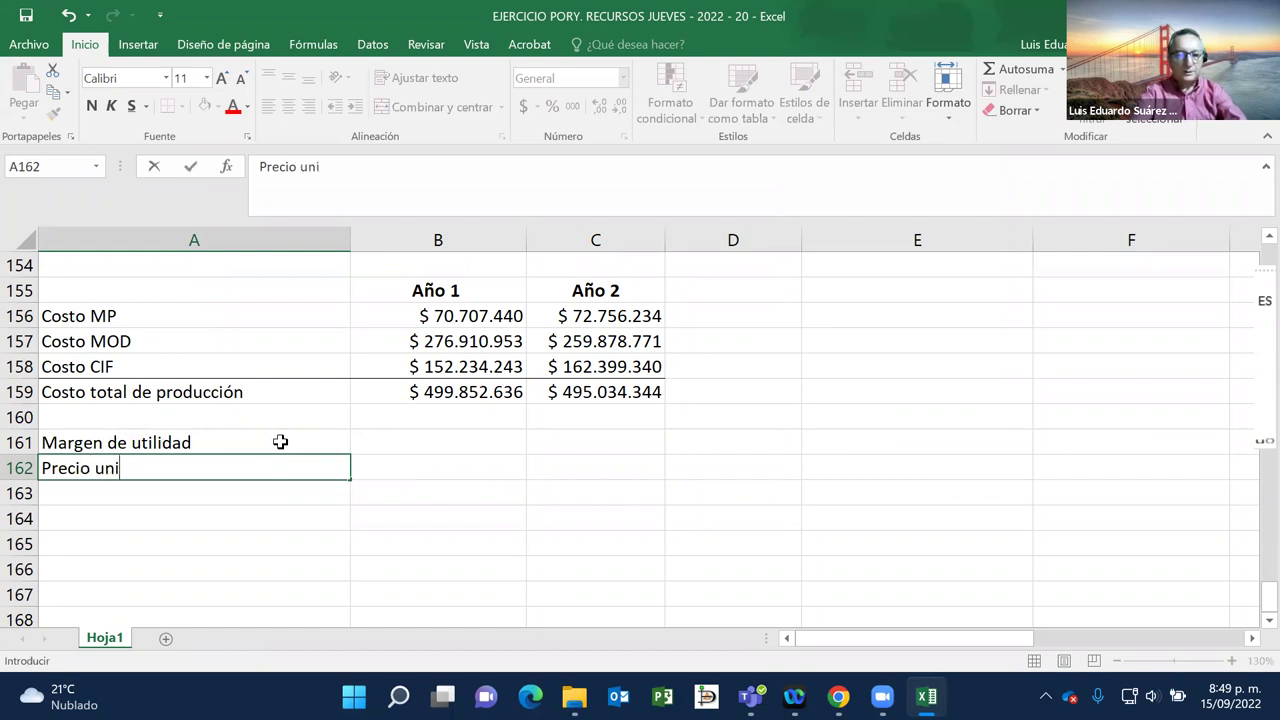
text(tarionde)
key(BackSpace)
key(BackSpace)
text(de evnta)
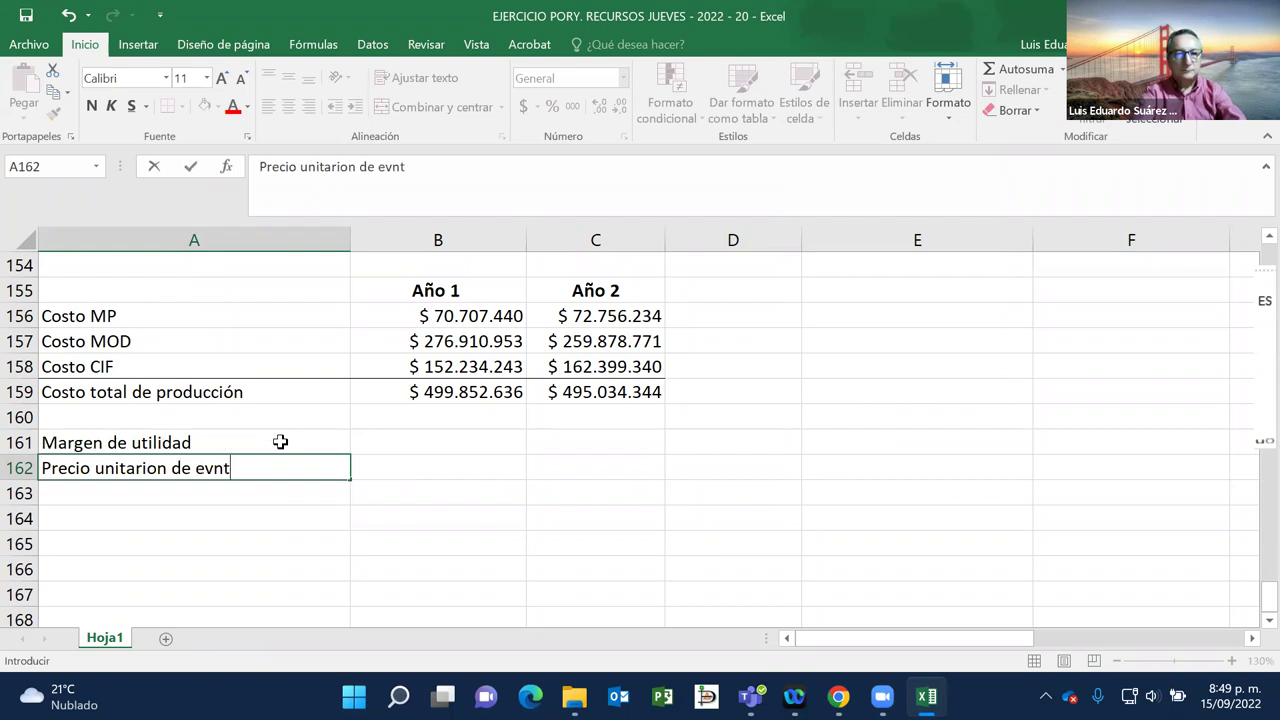
key(BackSpace)
key(BackSpace)
key(BackSpace)
key(BackSpace)
key(BackSpace)
text(venta)
key(Return)
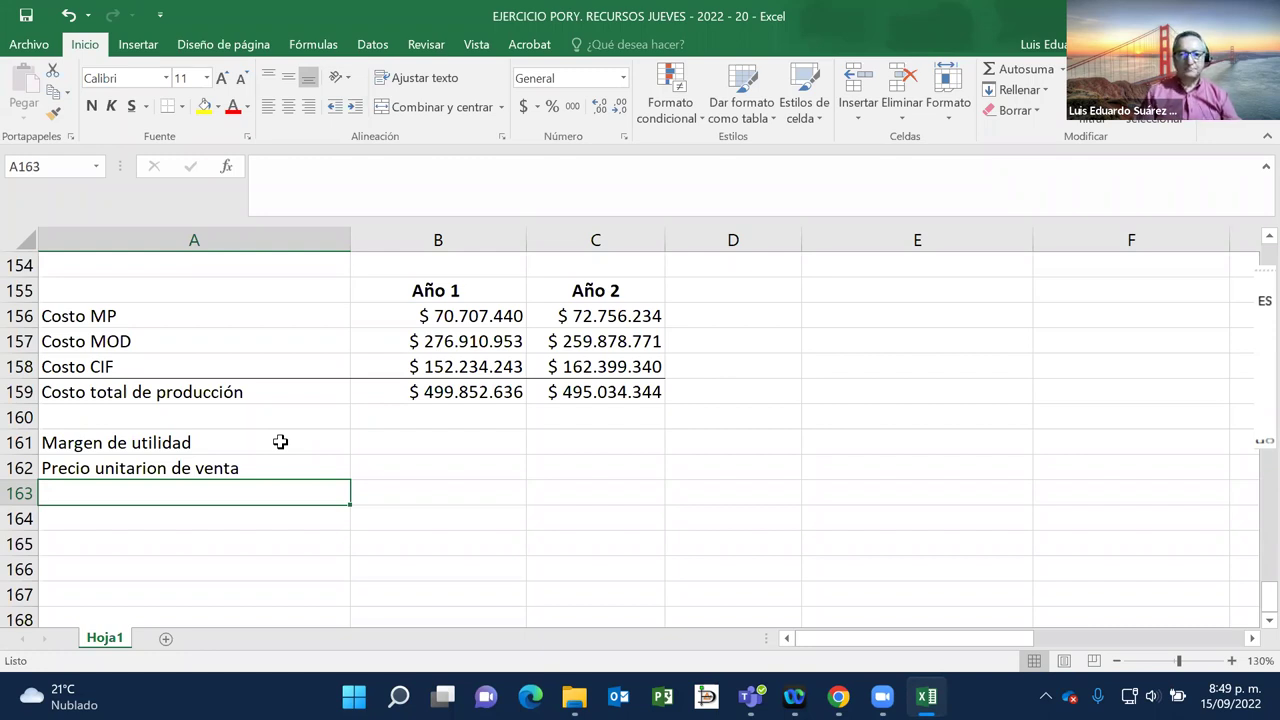
Step: Correct the spelling of the label in A162 to "Precio unitario de venta"
click(142, 472)
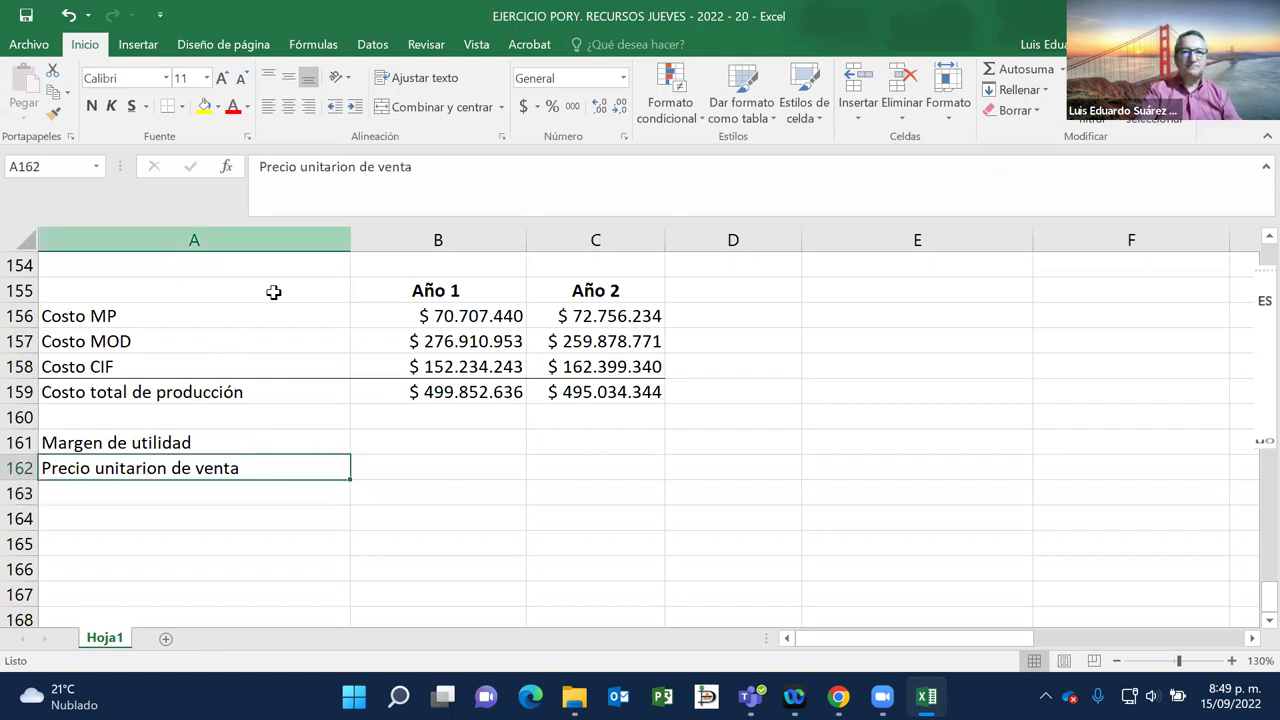
key(F2)
click(356, 166)
key(BackSpace)
key(Return)
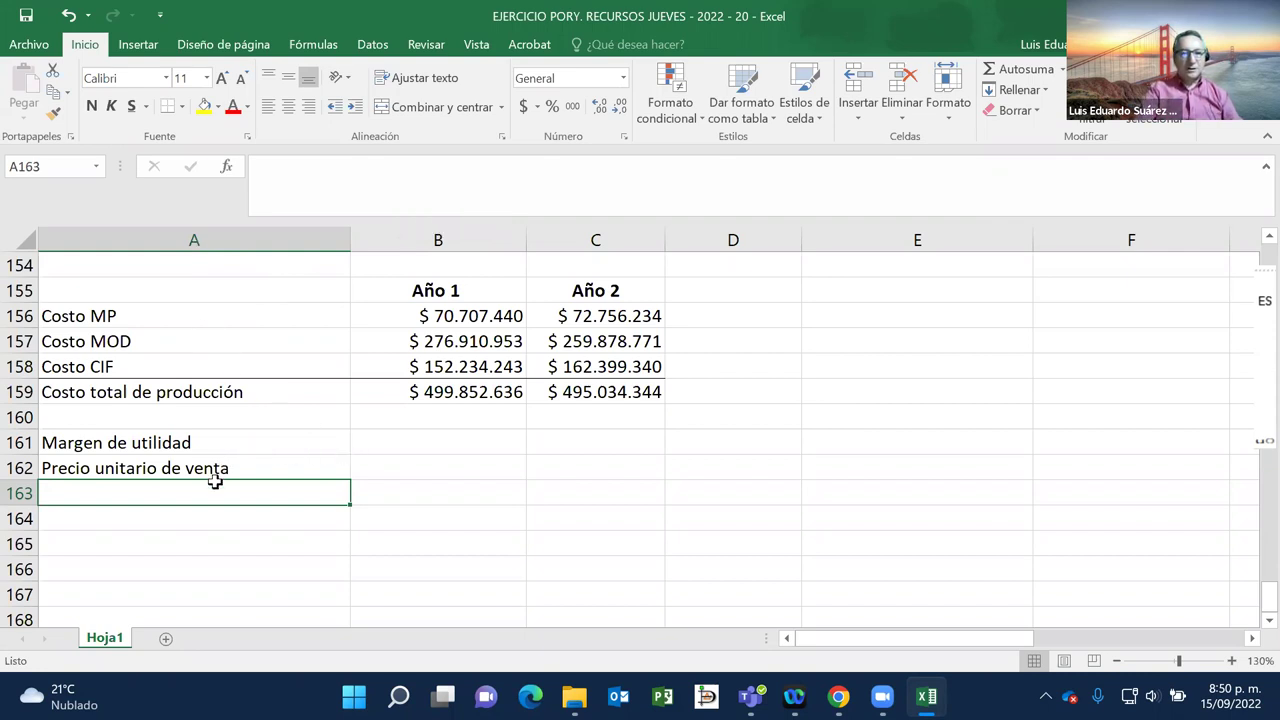
Step: Enter the label "Costo unitario de producción" in A163, below the unit sale price label
text(Co)
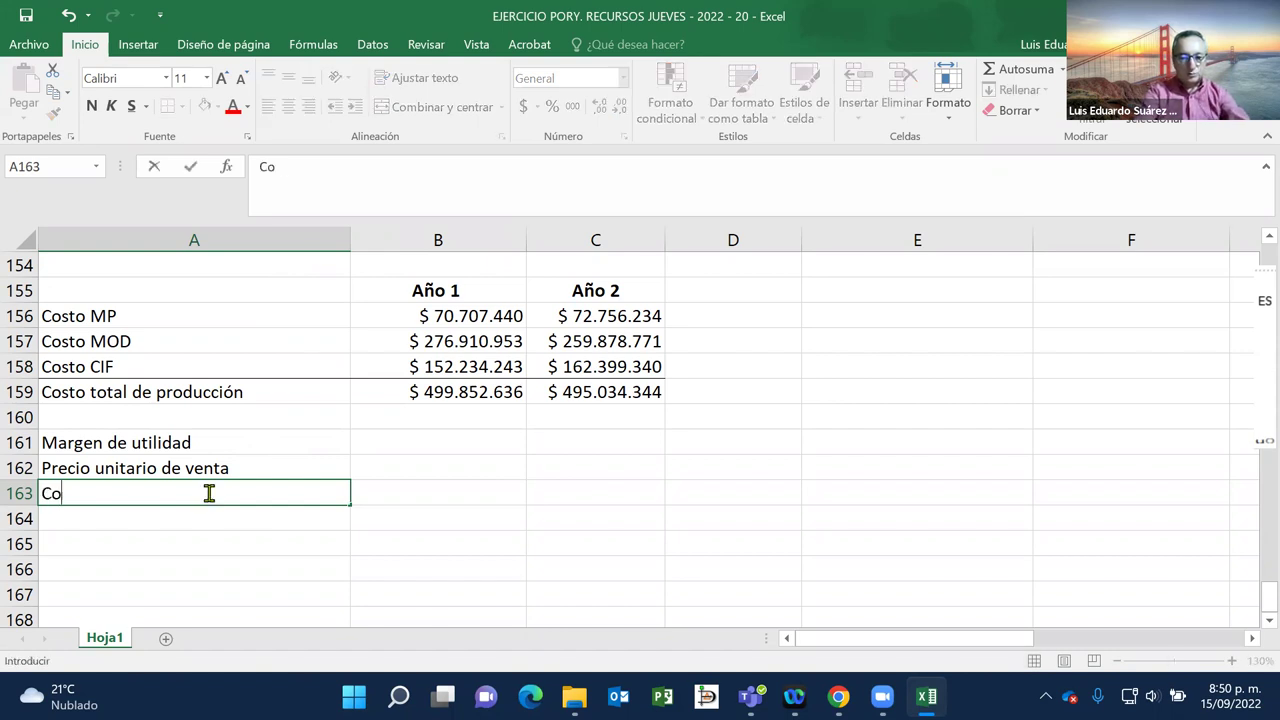
text(sto unitariop)
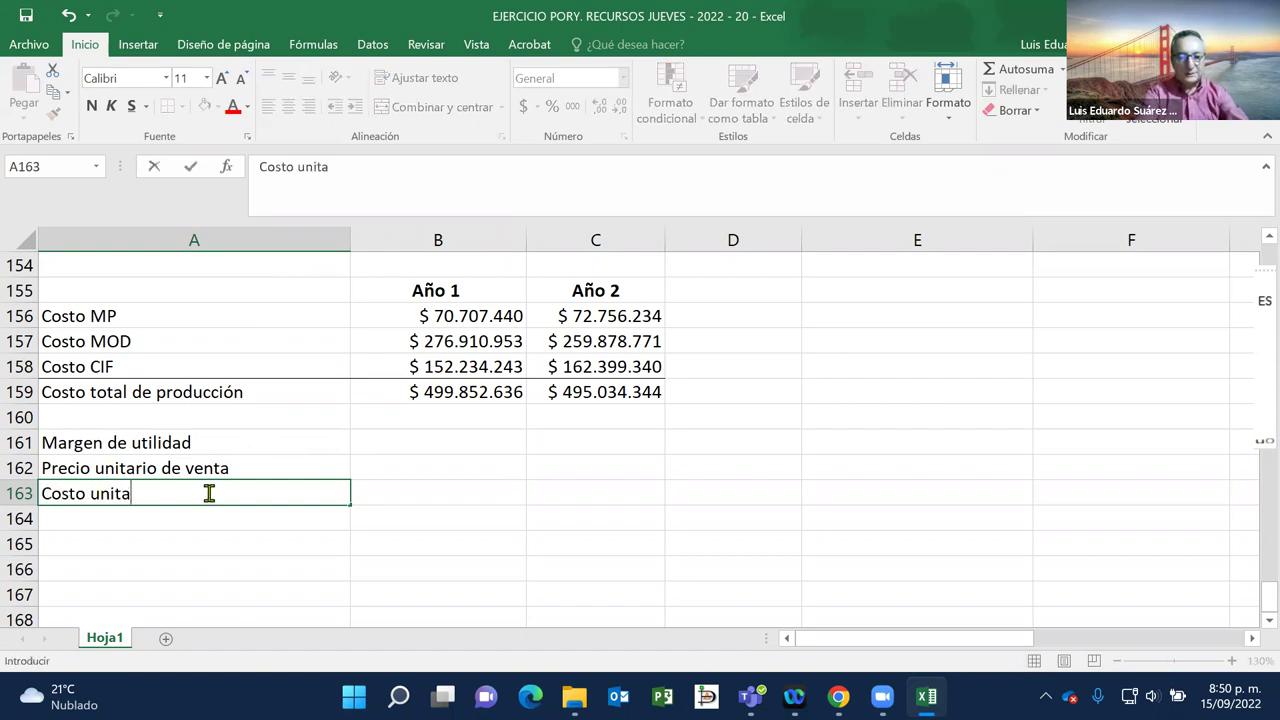
key(BackSpace)
key(BackSpace)
key(BackSpace)
text(o de prera)
key(BackSpace)
key(BackSpace)
key(BackSpace)
text(oducc)
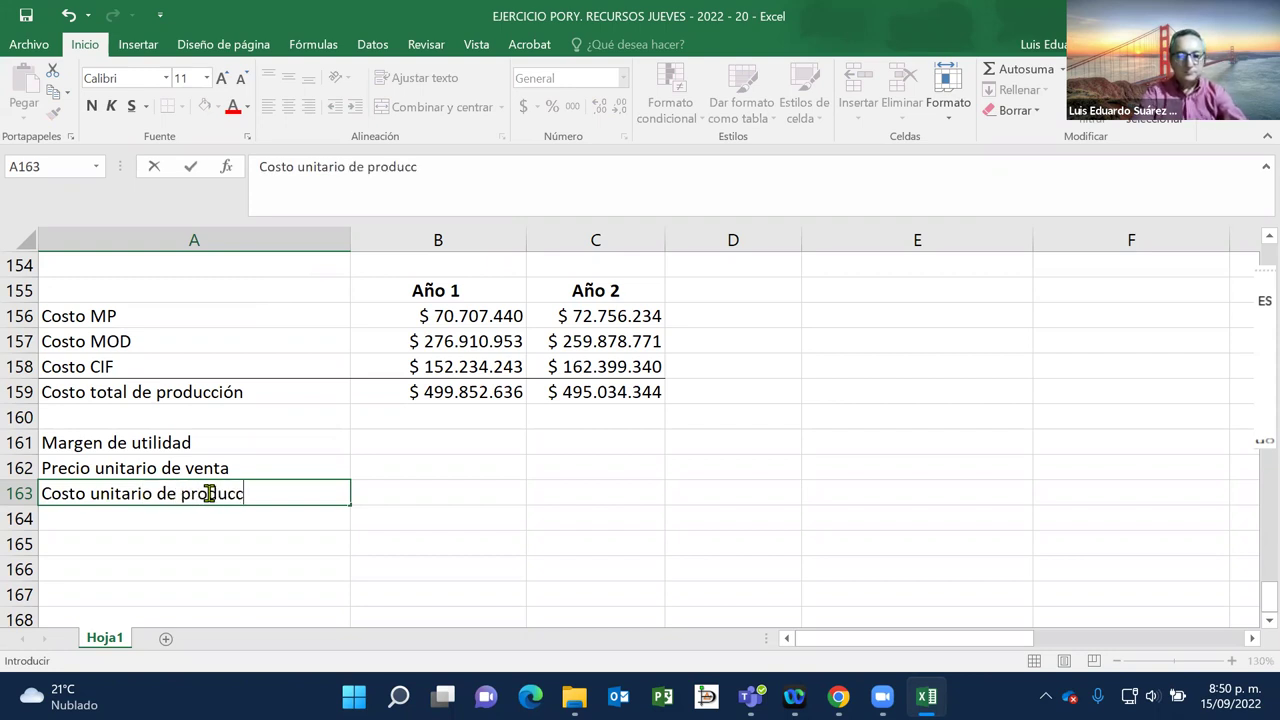
text(ión)
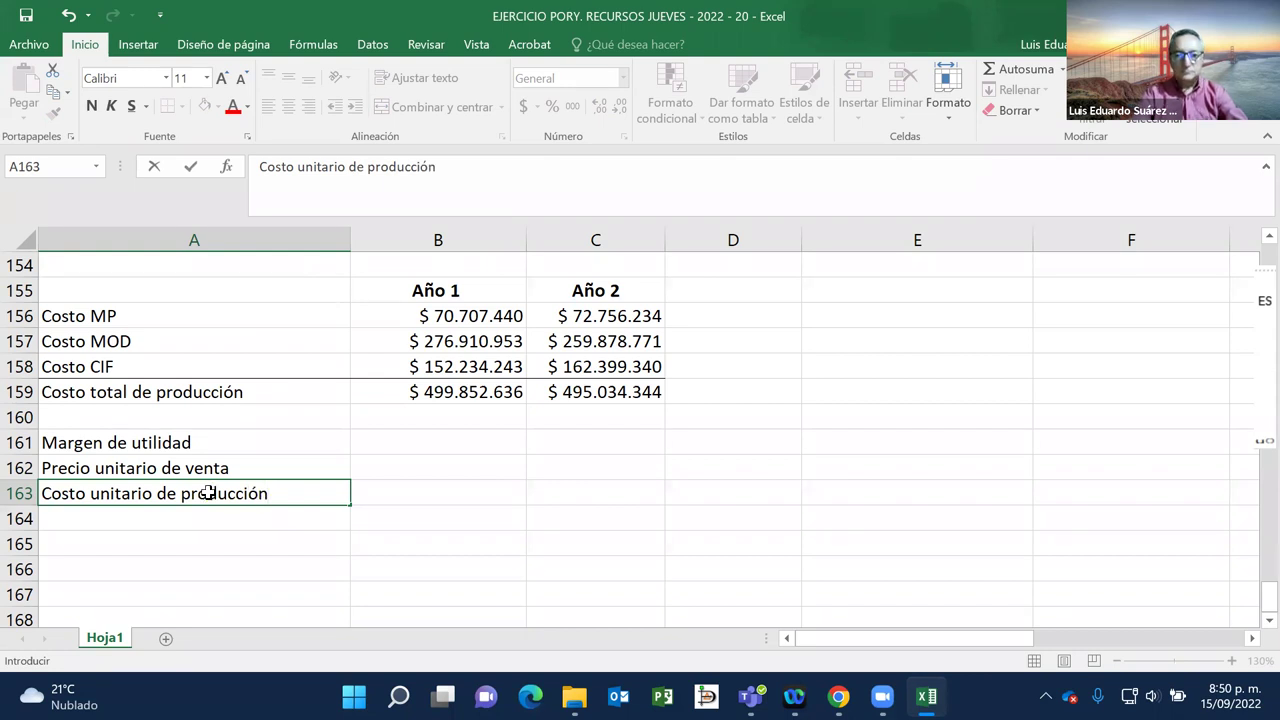
key(Return)
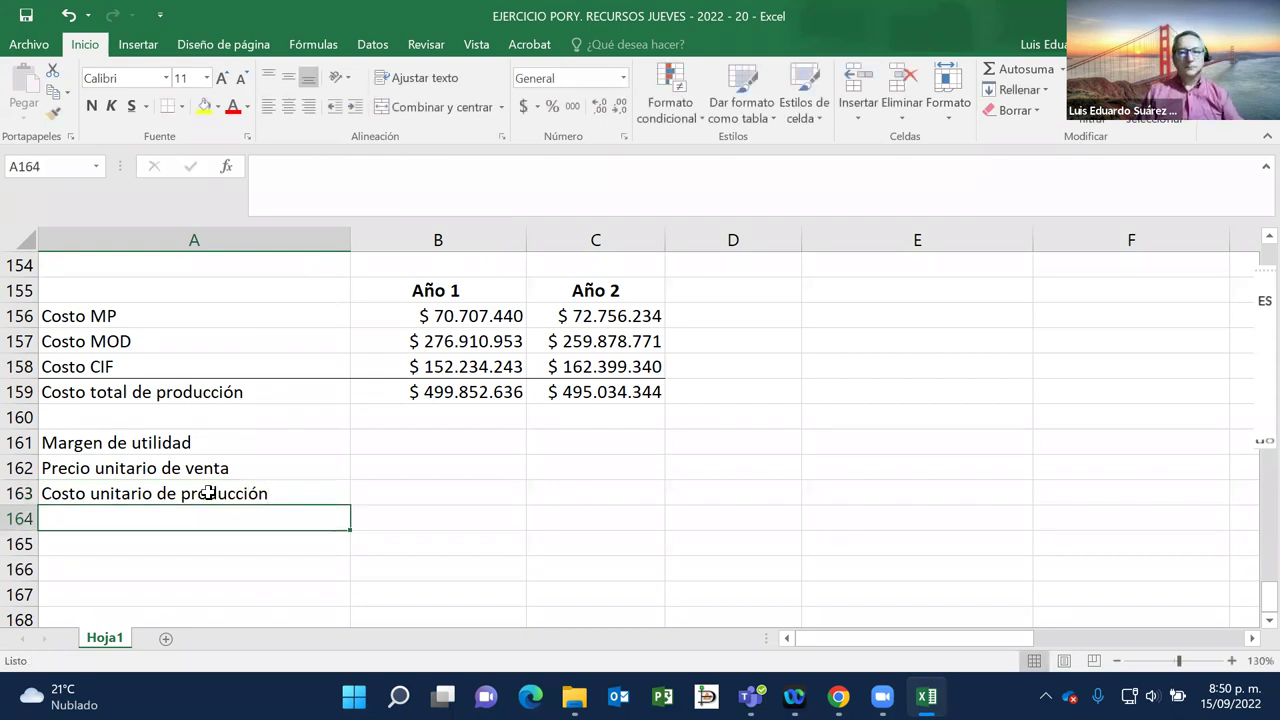
Step: Calculate the Año 1 unit production cost in B163 by dividing the total production cost B159 by the units to produce B153
click(443, 393)
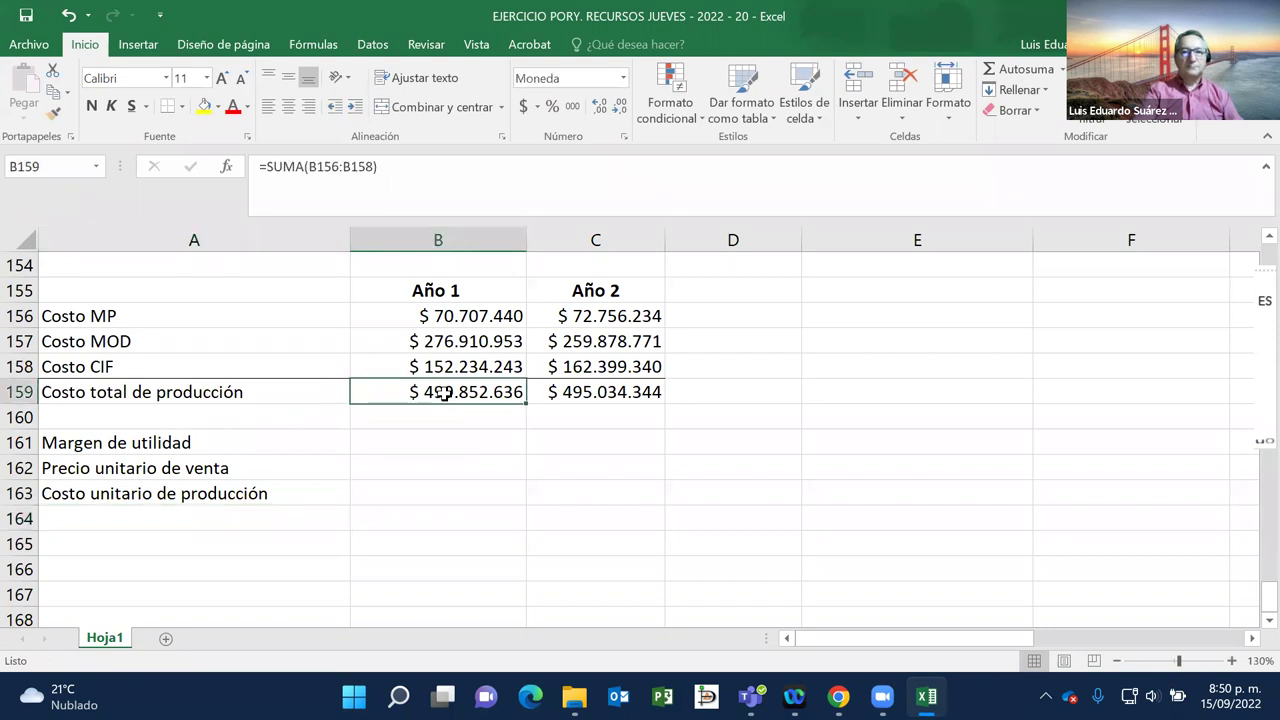
click(439, 500)
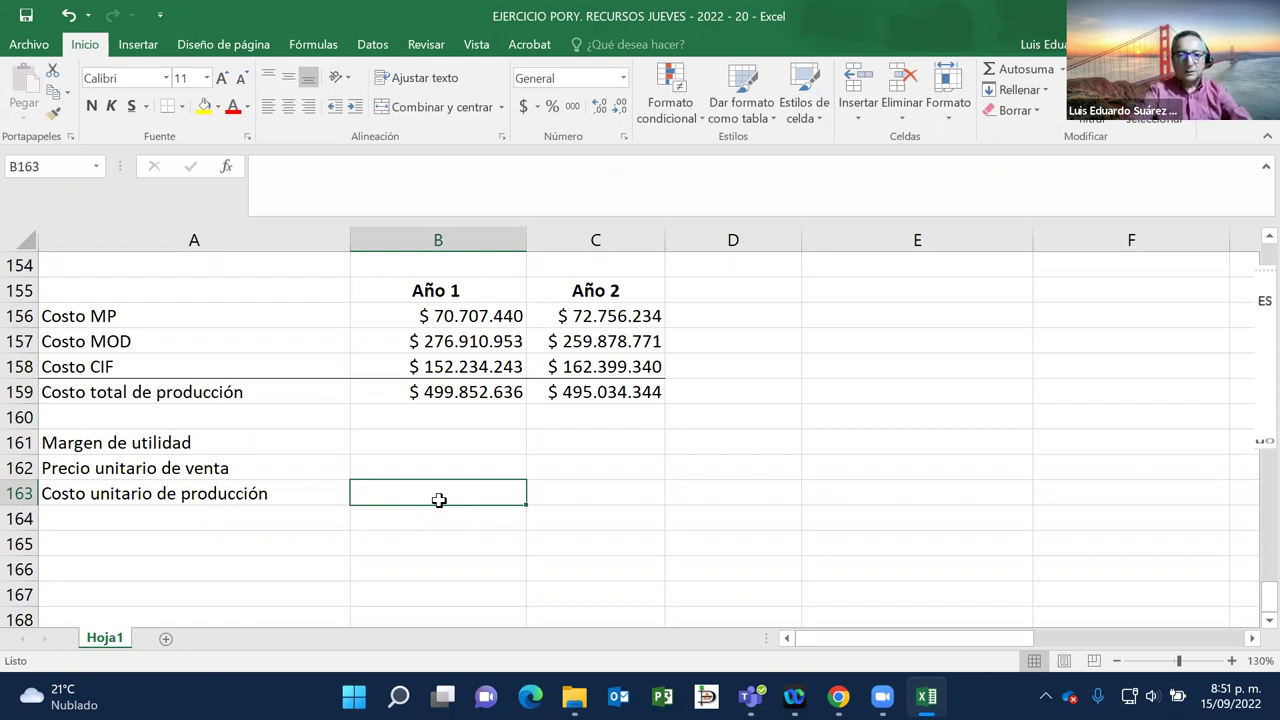
text(=)
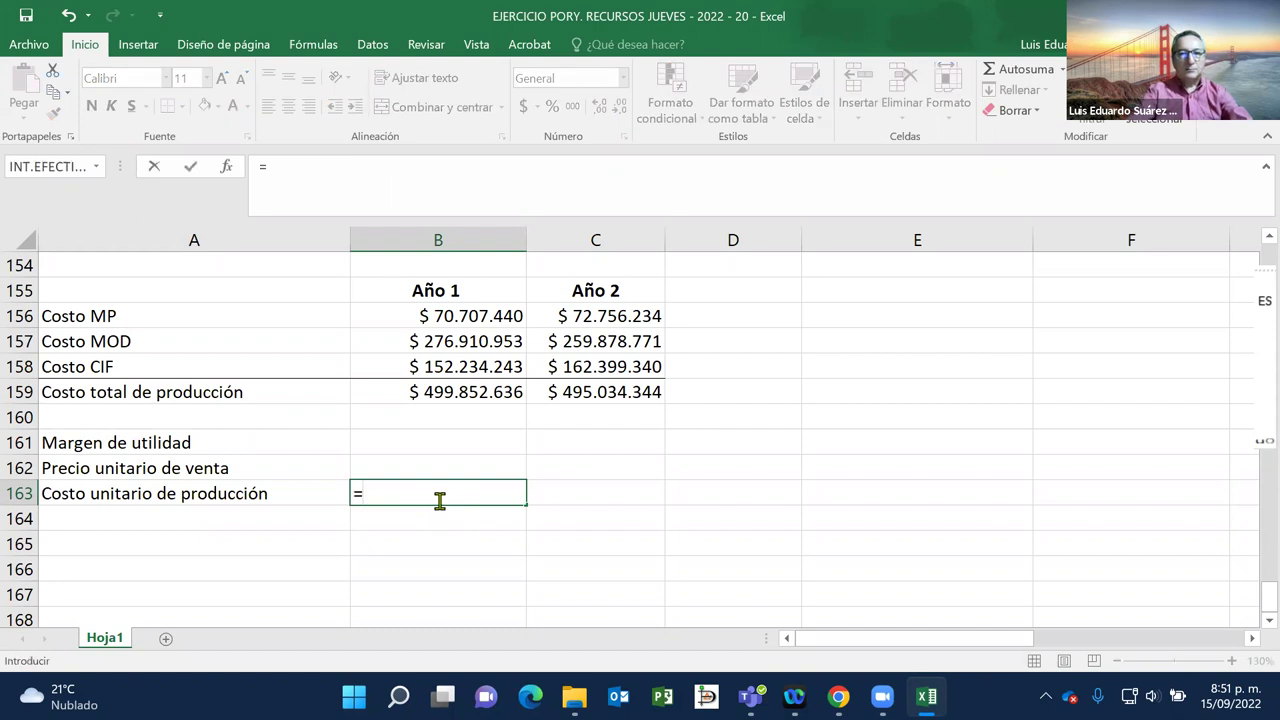
click(453, 392)
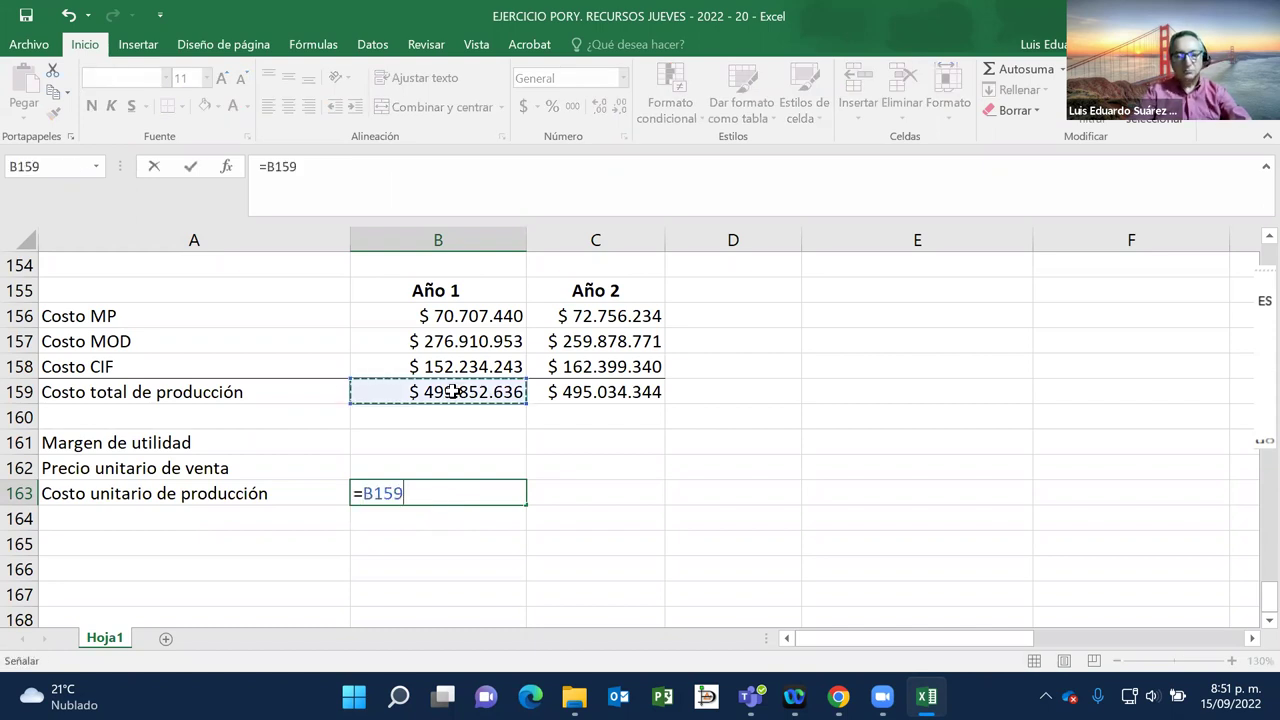
text(/)
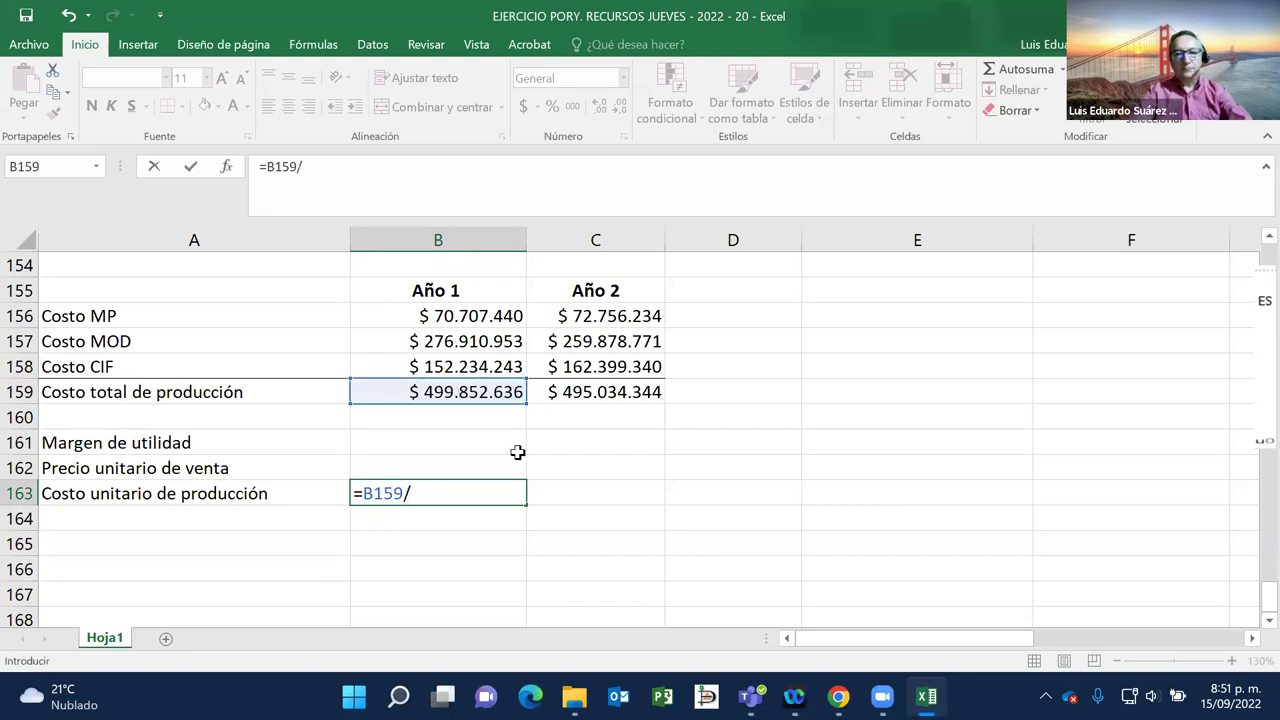
scroll(517, 410, up, 3)
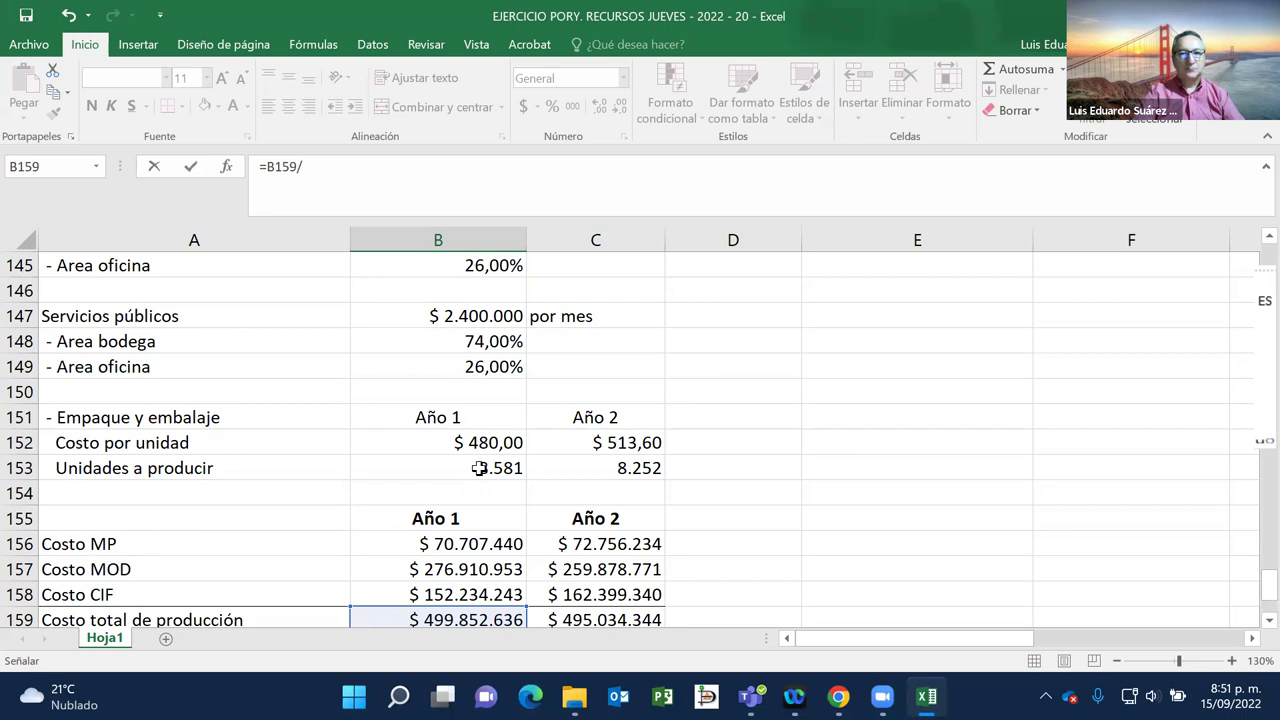
scroll(483, 468, down, 3)
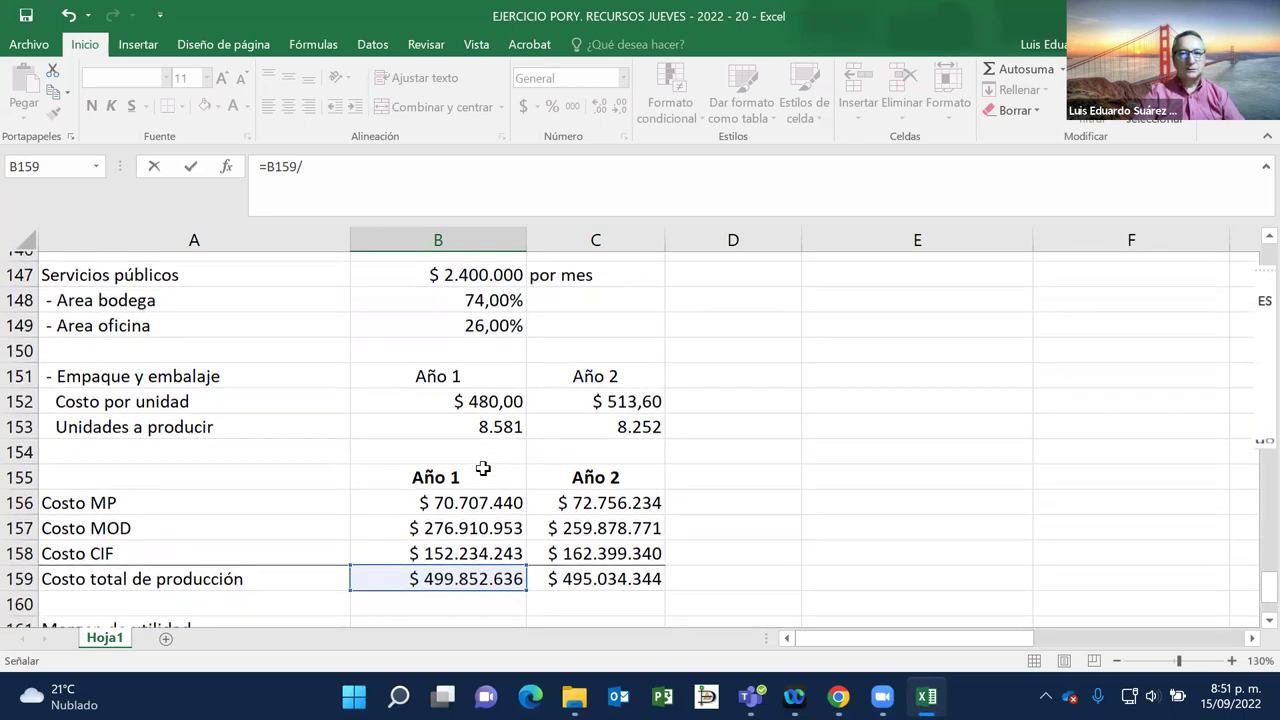
scroll(483, 468, down, 2)
click(483, 468)
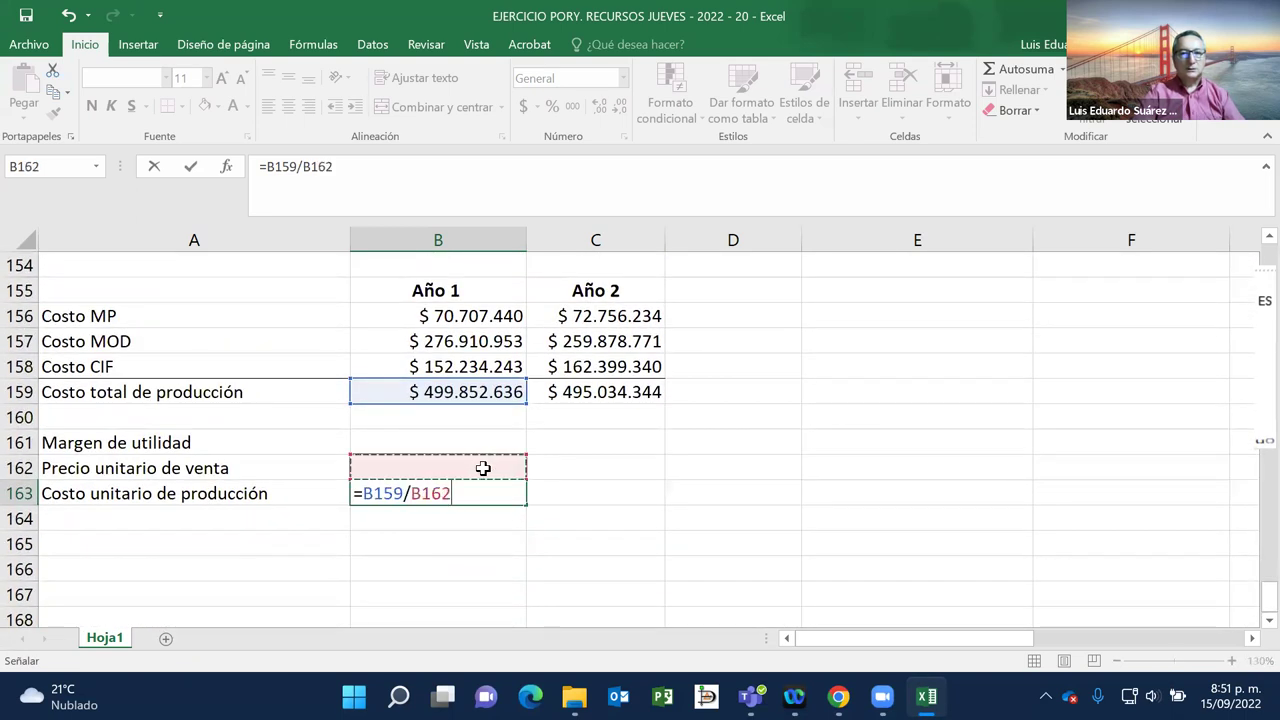
scroll(483, 468, down, 1)
scroll(483, 466, up, 4)
click(480, 447)
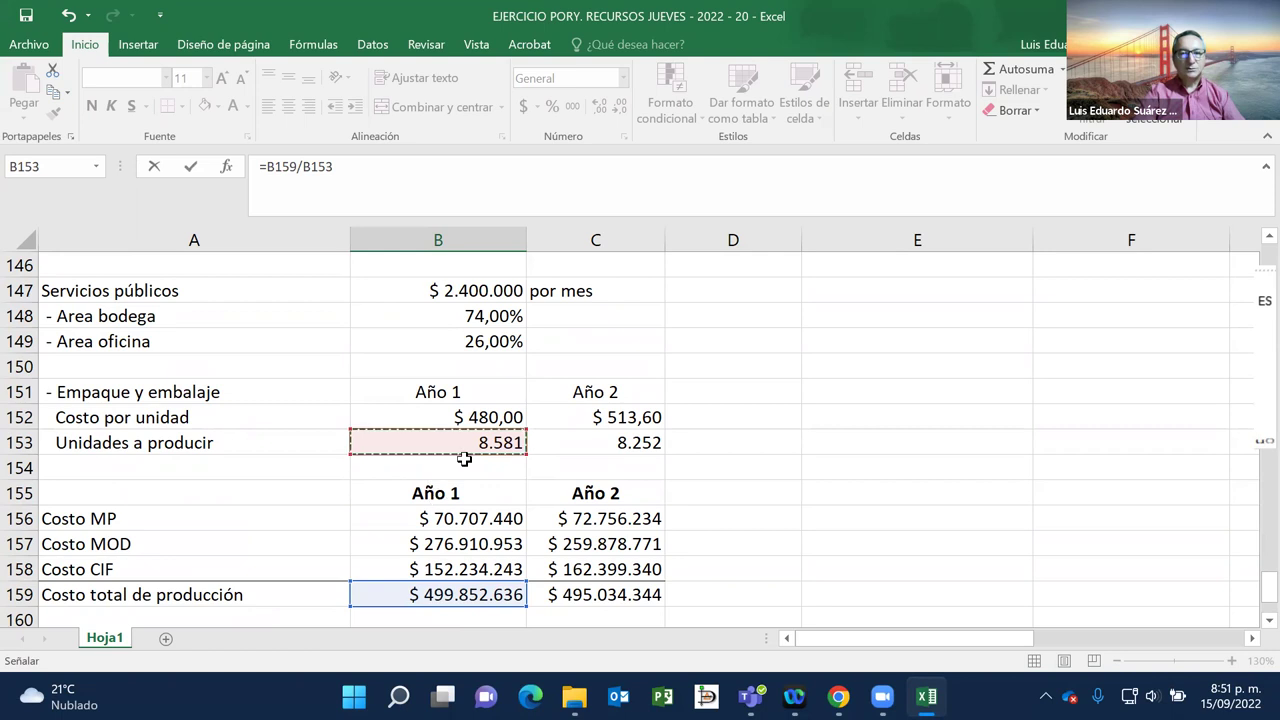
scroll(470, 485, down, 1)
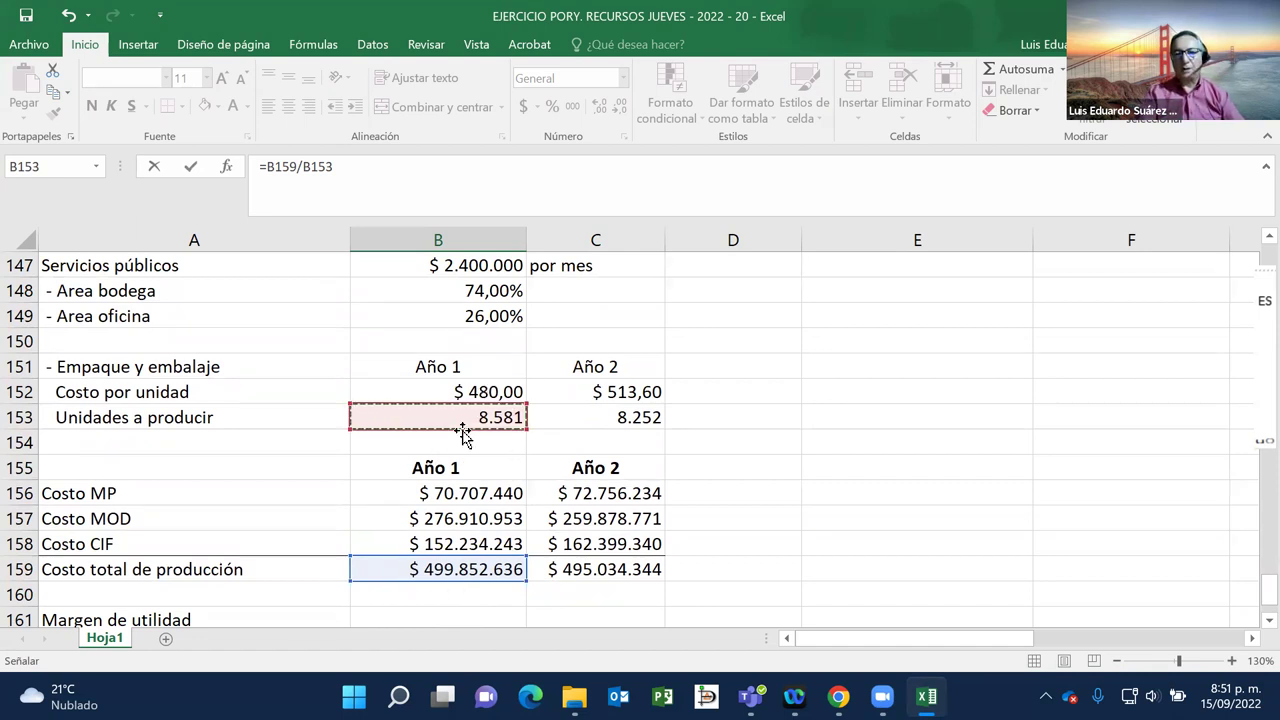
key(Return)
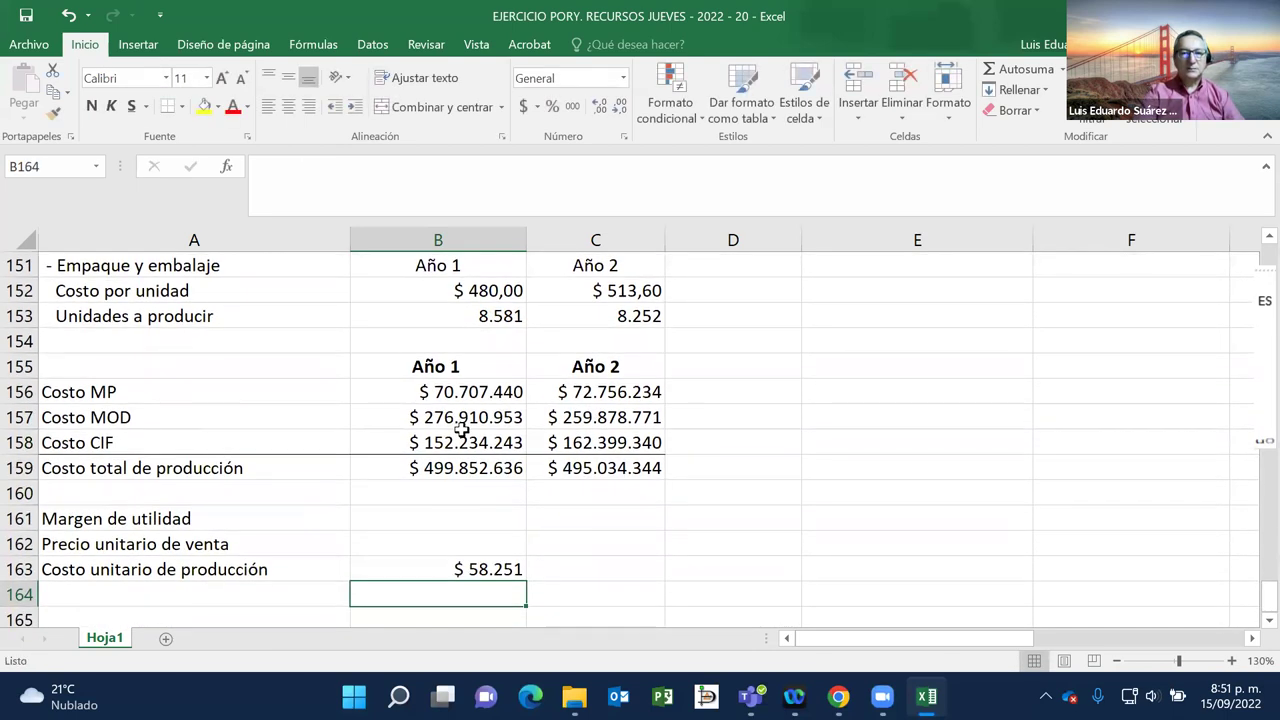
Step: Copy the unit production cost formula from B163 to C163 for Año 2 and show both values with two decimals
scroll(461, 429, down, 2)
key(Up)
right_click(450, 448)
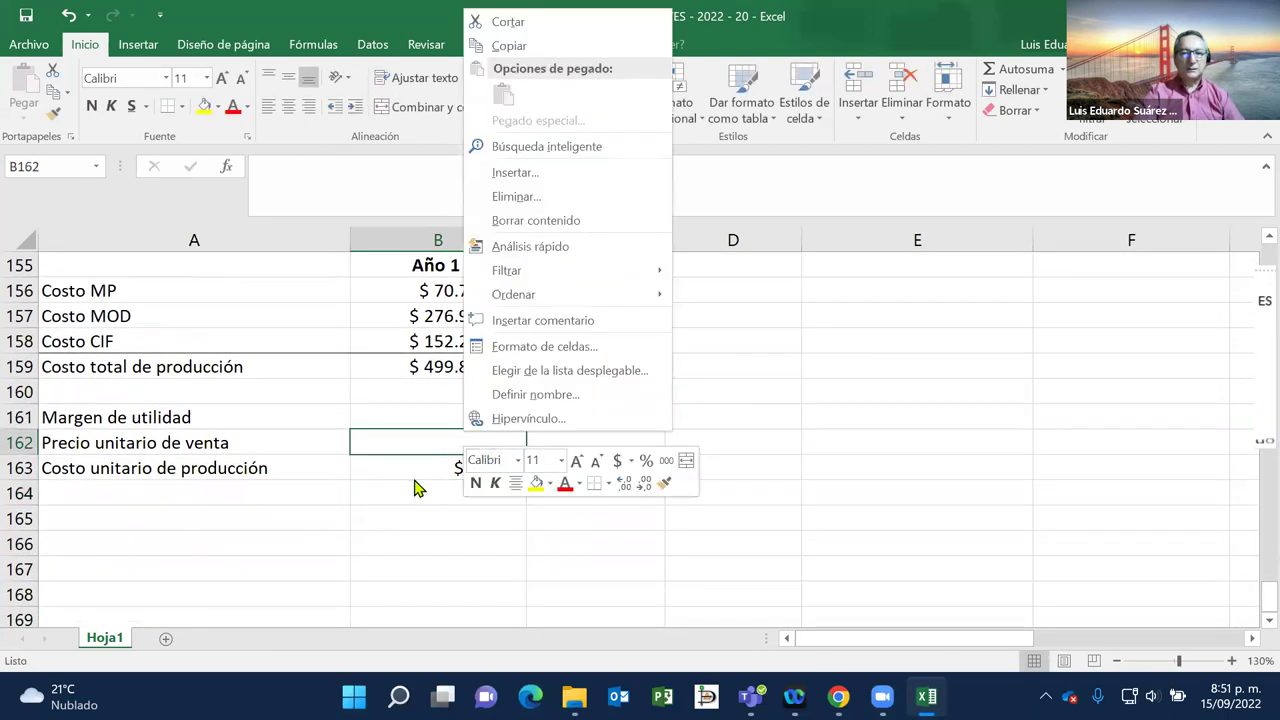
key(Escape)
click(452, 468)
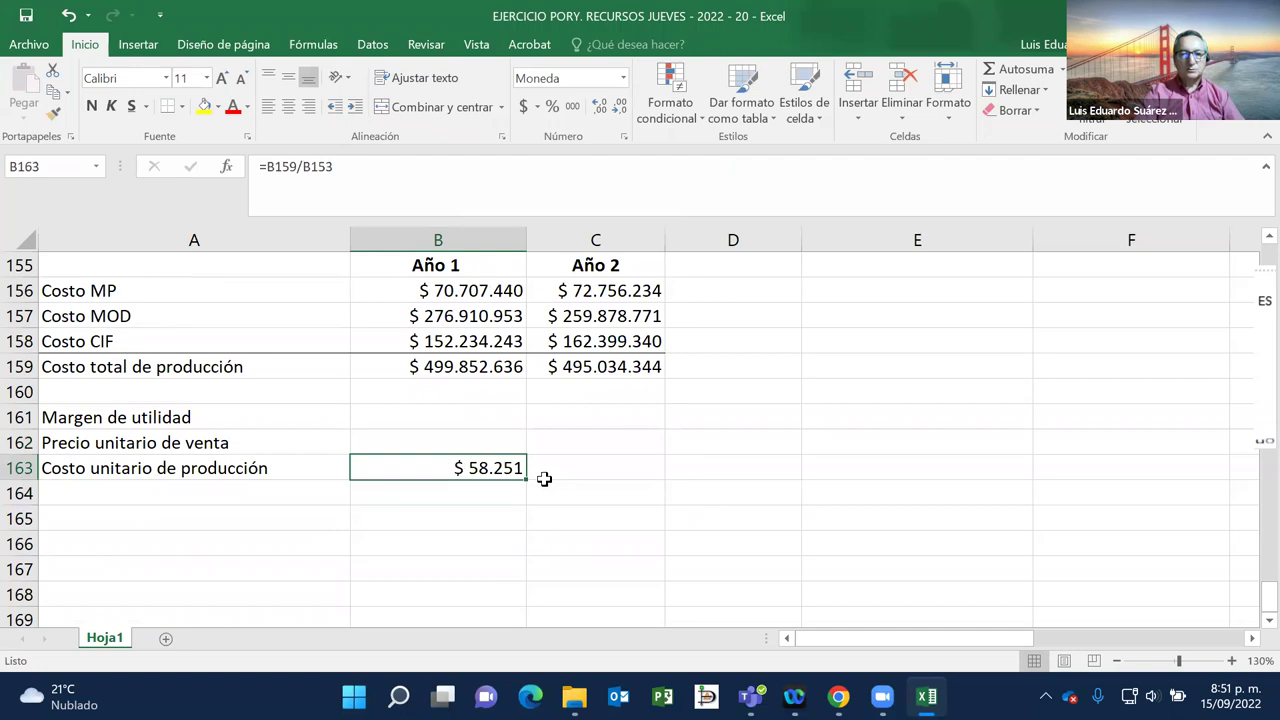
drag(529, 480, 657, 479)
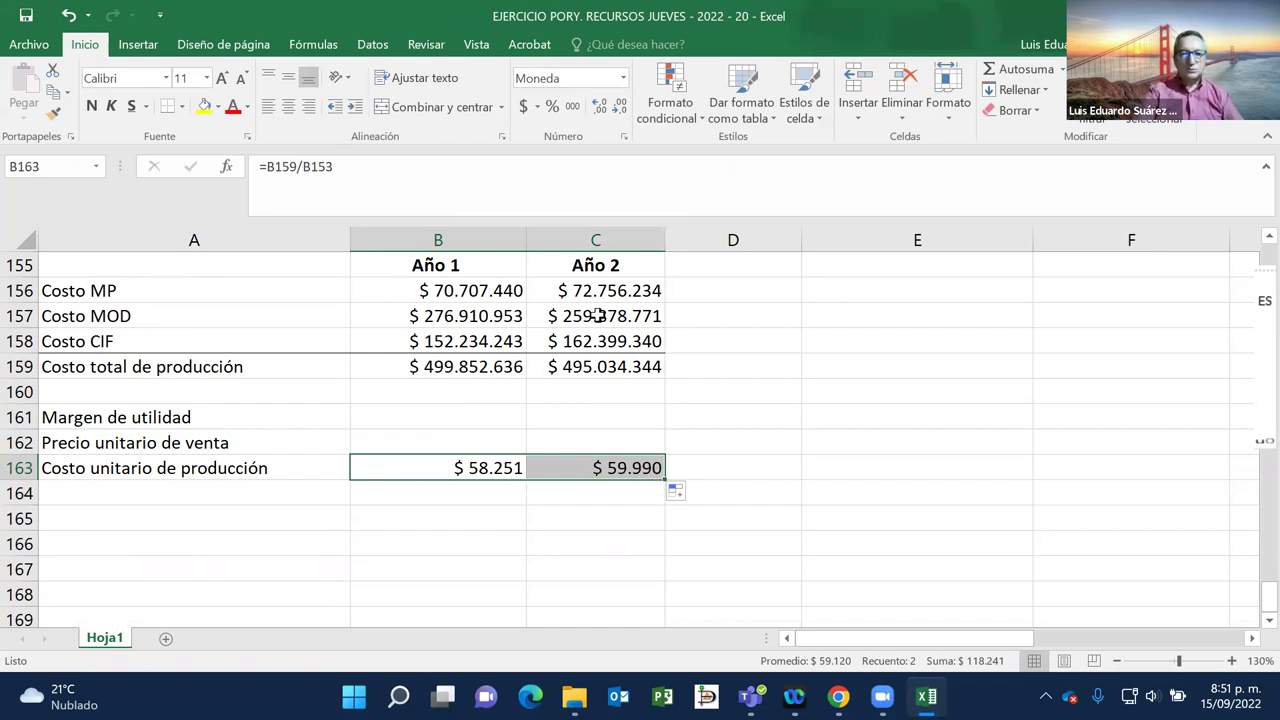
click(600, 108)
click(602, 113)
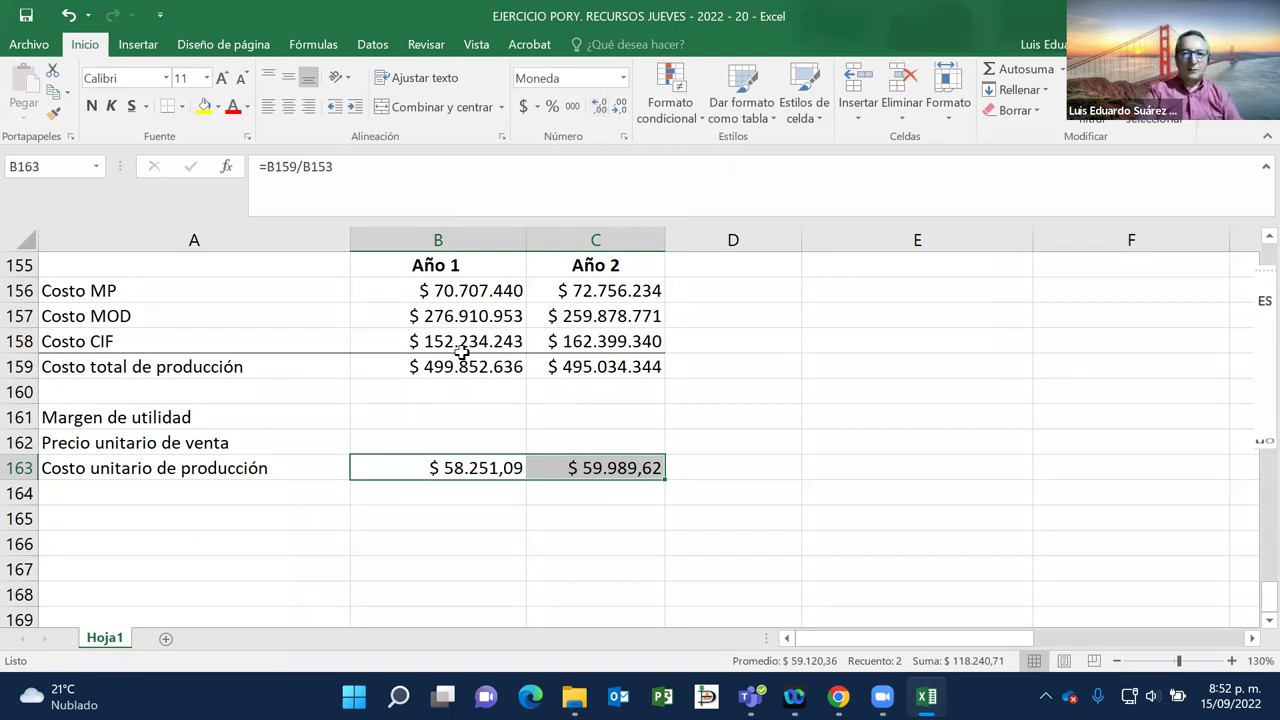
Step: Enter 34,5% as the Año 1 Margen de utilidad in B161
click(427, 433)
click(444, 412)
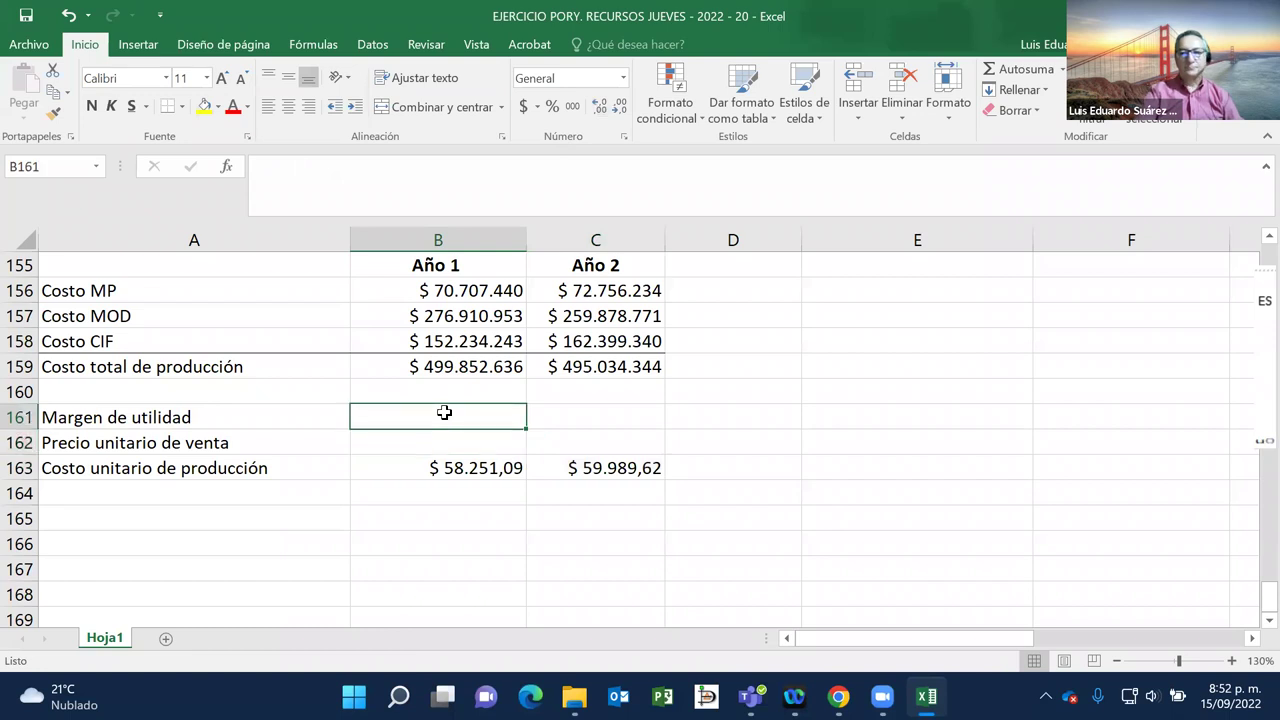
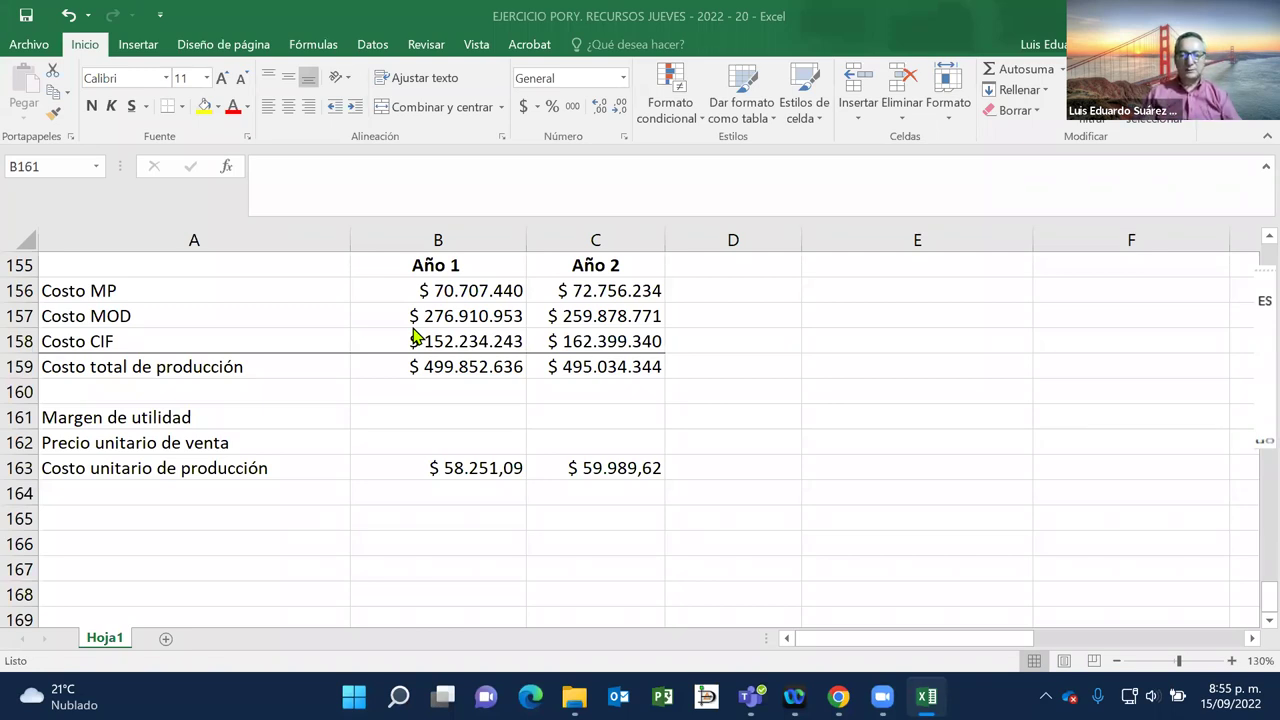
click(424, 412)
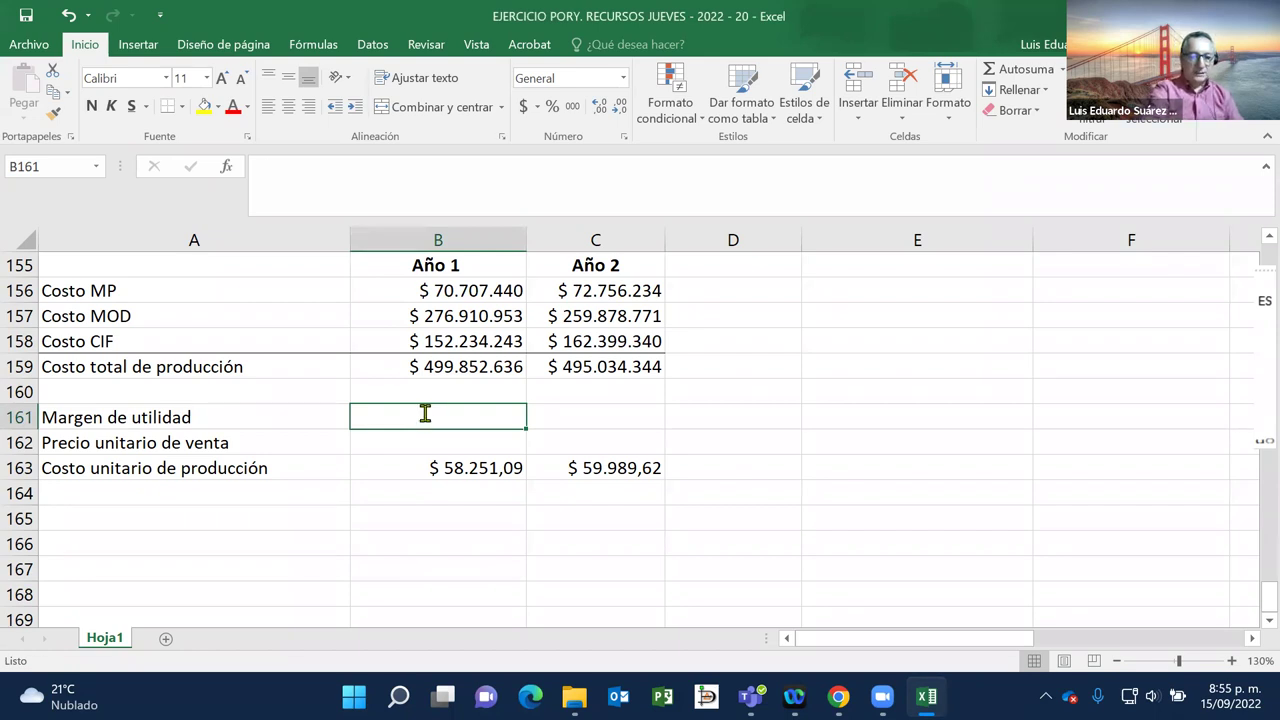
text(34)
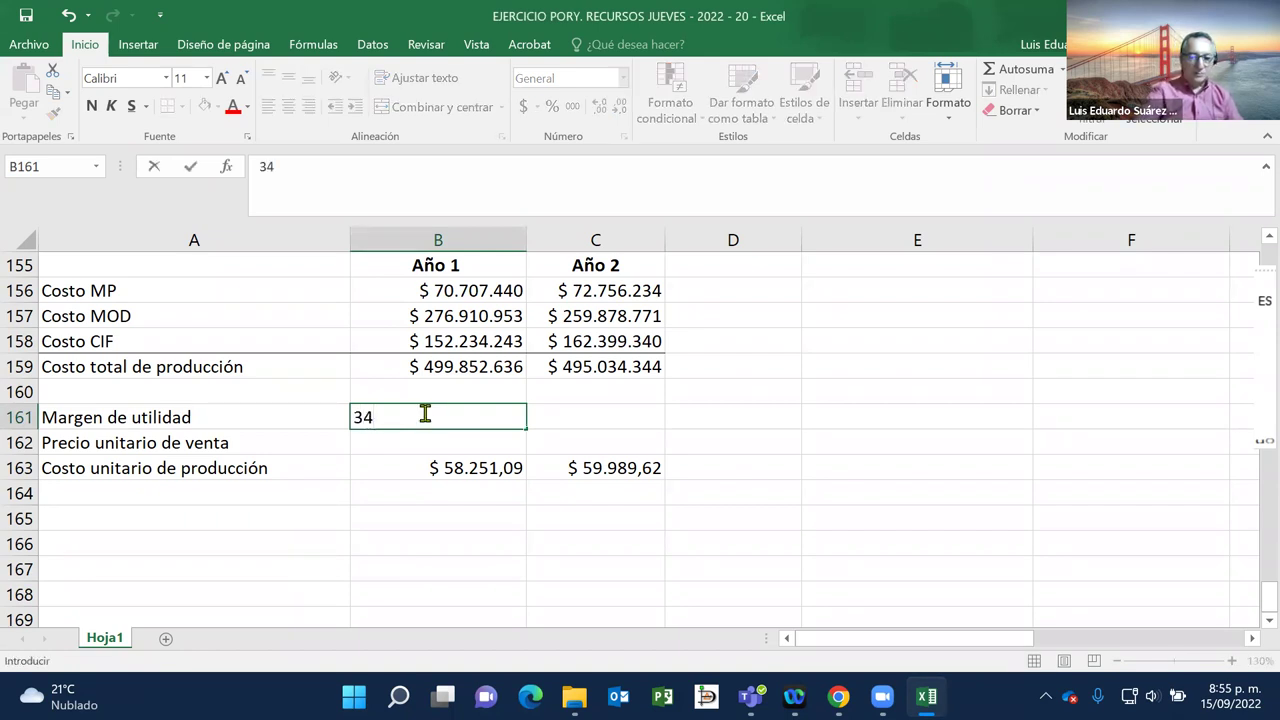
text(,5%)
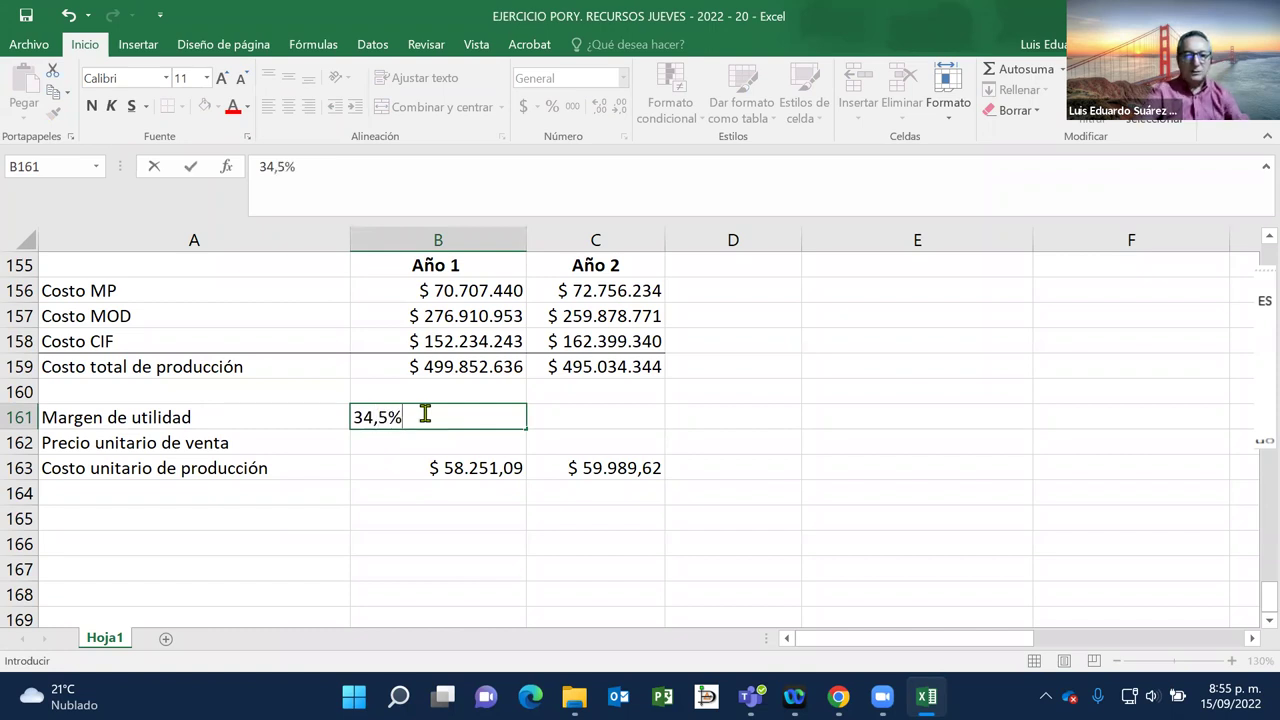
key(ctrl+Return)
key(Down)
key(Up)
Step: Link the Año 2 Margen de utilidad in C161 to the Año 1 margin with =B161
key(Down)
key(Right)
key(Up)
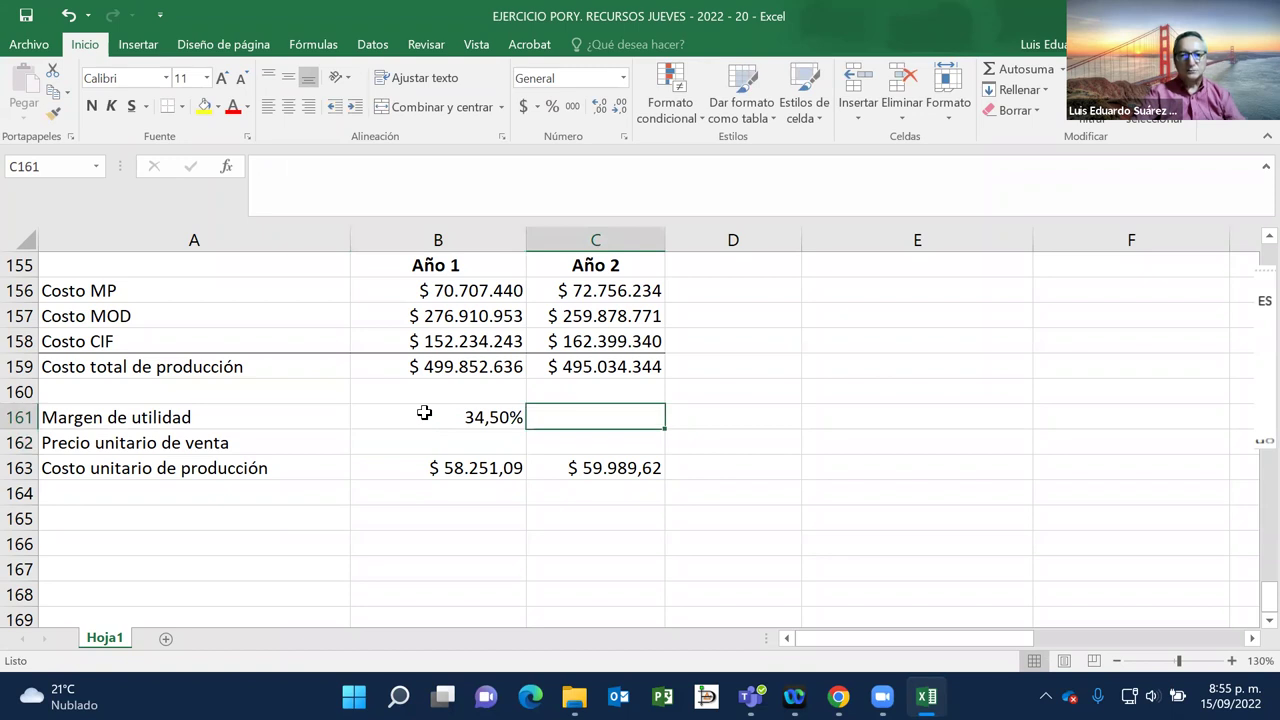
text(=)
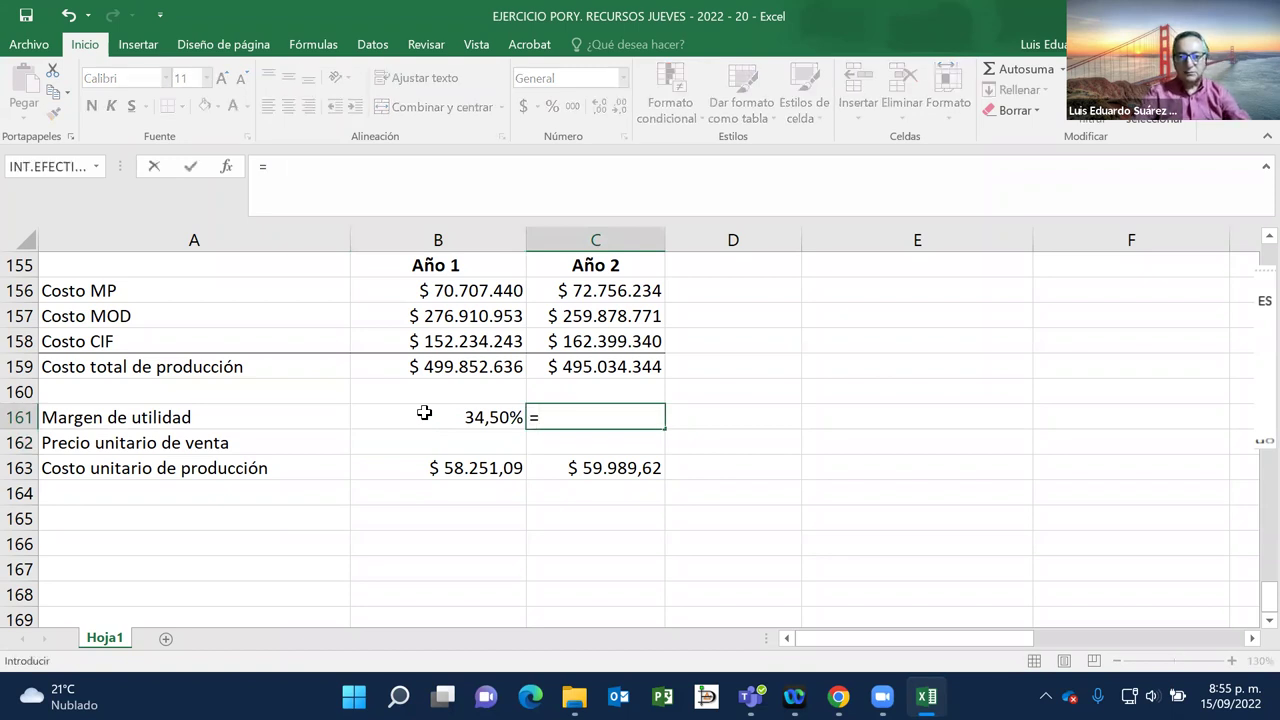
key(Left)
key(Return)
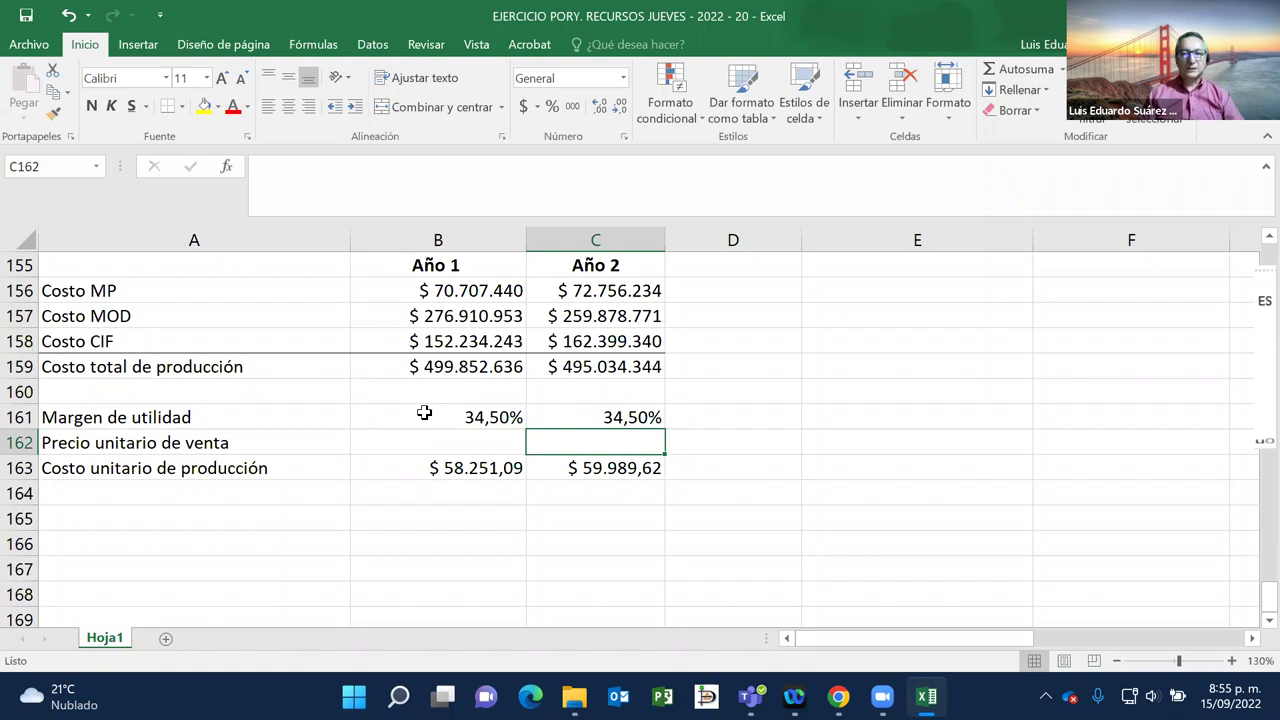
Step: Start an example block below the cost data with the labels "Costo por unidad" in A166 and "Margen de utilidad" in A167
key(Down)
key(Down)
key(Down)
key(Down)
key(Down)
key(Down)
key(Down)
key(Down)
key(Down)
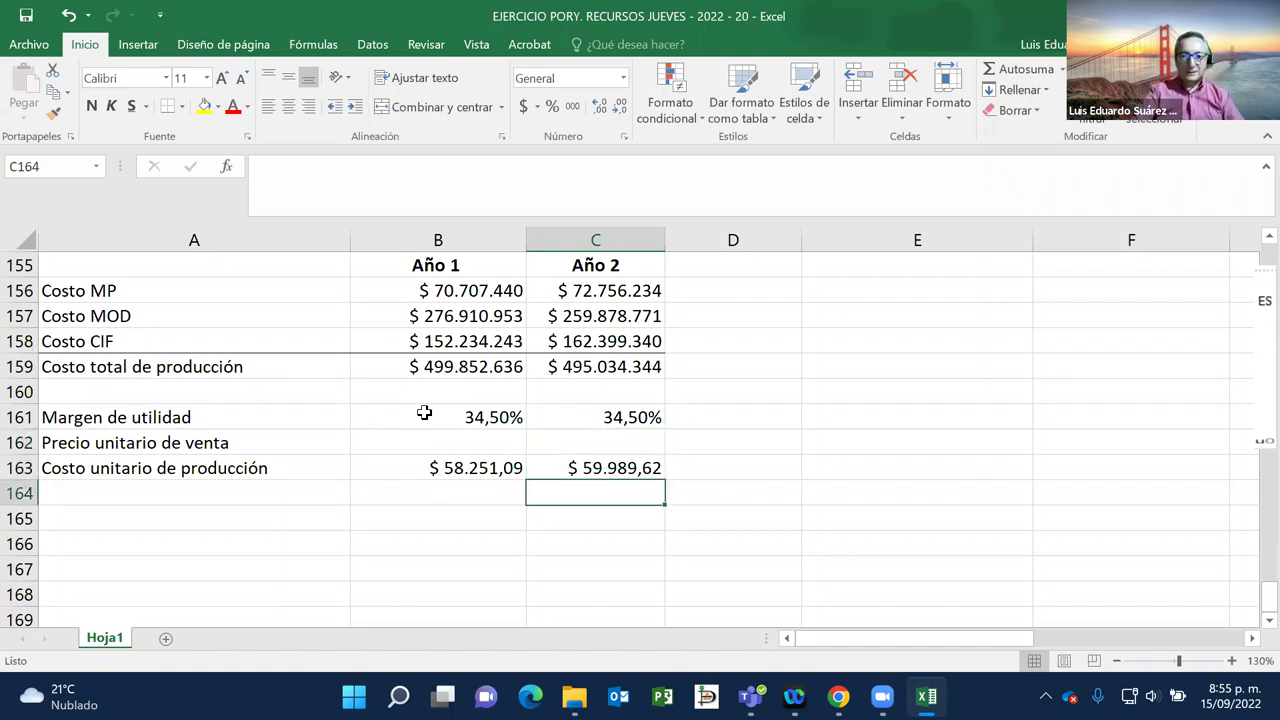
key(Up)
key(Up)
key(Up)
key(Up)
key(Up)
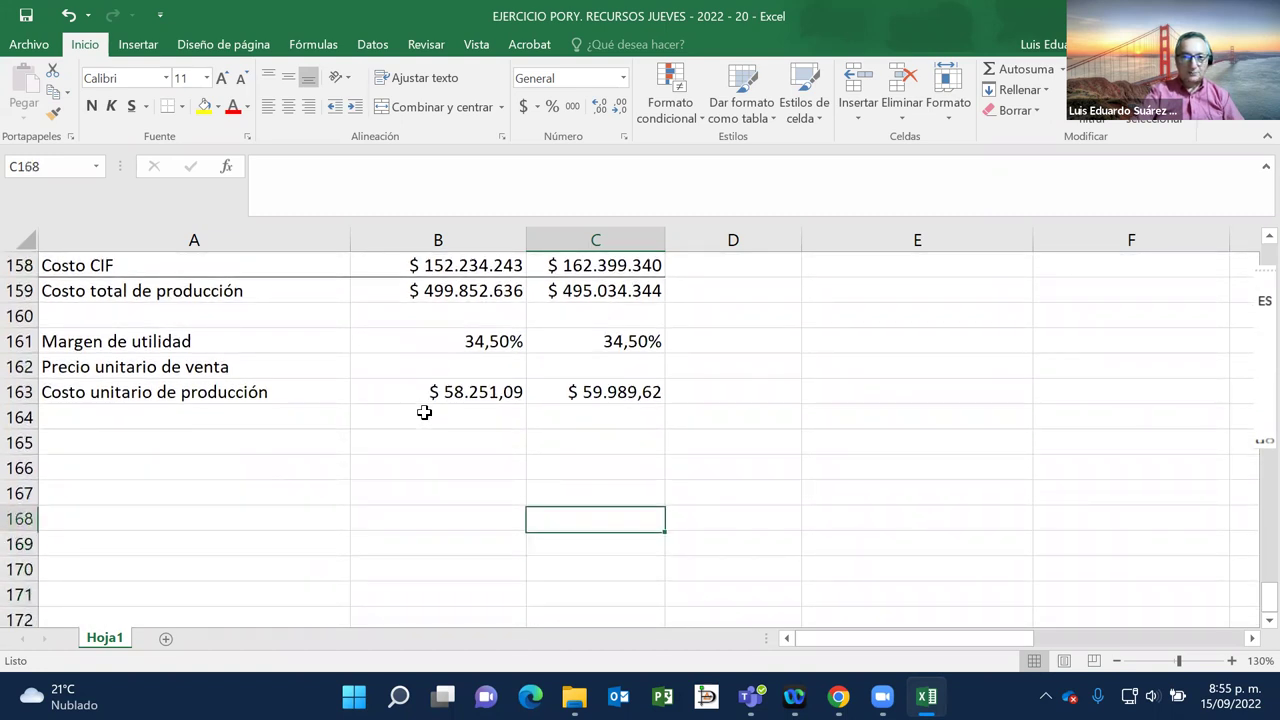
key(Left)
key(Left)
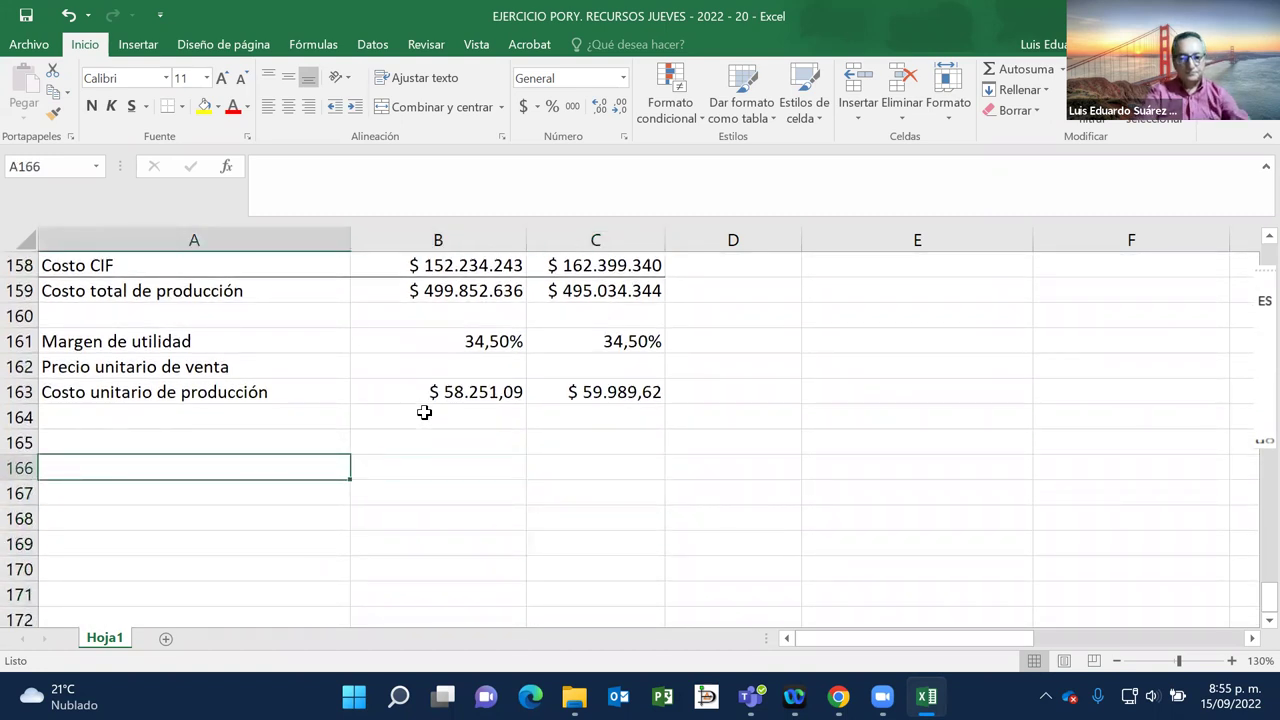
text(Costo por unidad)
key(Return)
text(Margen de utilidad)
key(Return)
Step: Enter the label "Precio de venta por unidad" in A168, below the example's Margen de utilidad
text(precio)
key(BackSpace)
key(BackSpace)
key(BackSpace)
key(BackSpace)
key(BackSpace)
key(BackSpace)
text(Precio de venta por unidad)
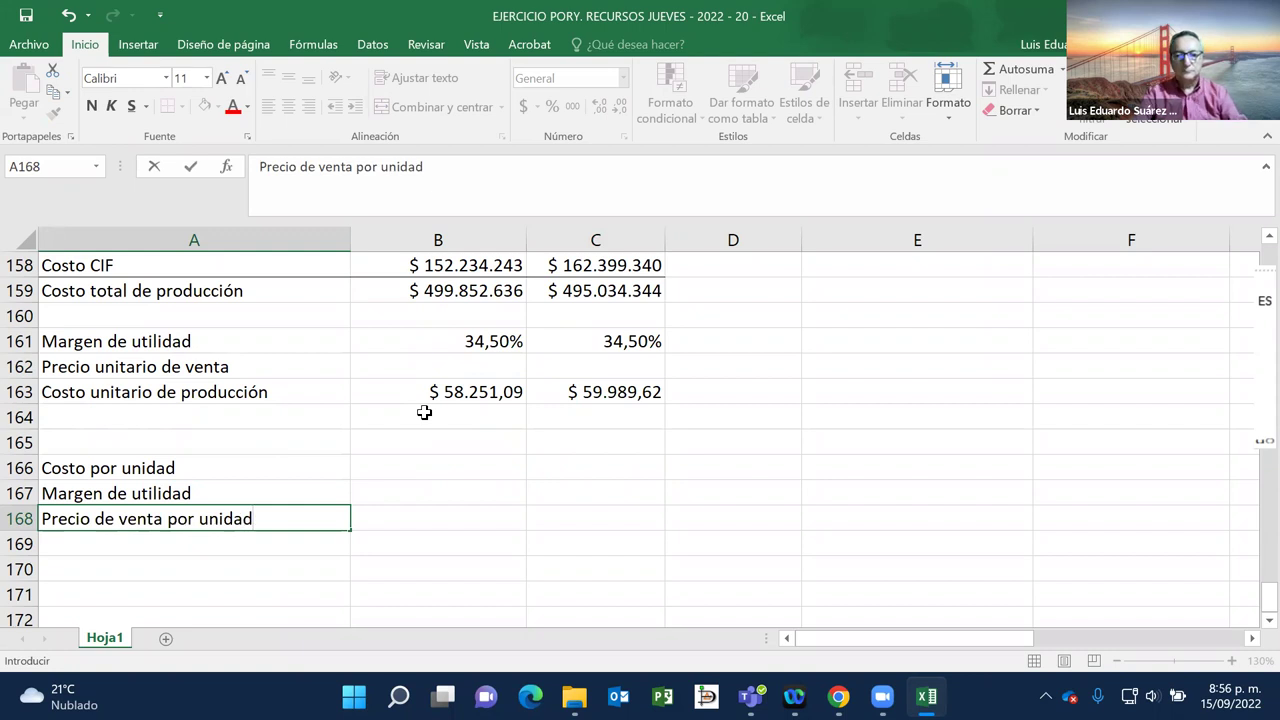
key(Return)
Step: Enter 100 as the example's Costo por unidad in B166
key(Up)
key(Up)
key(Up)
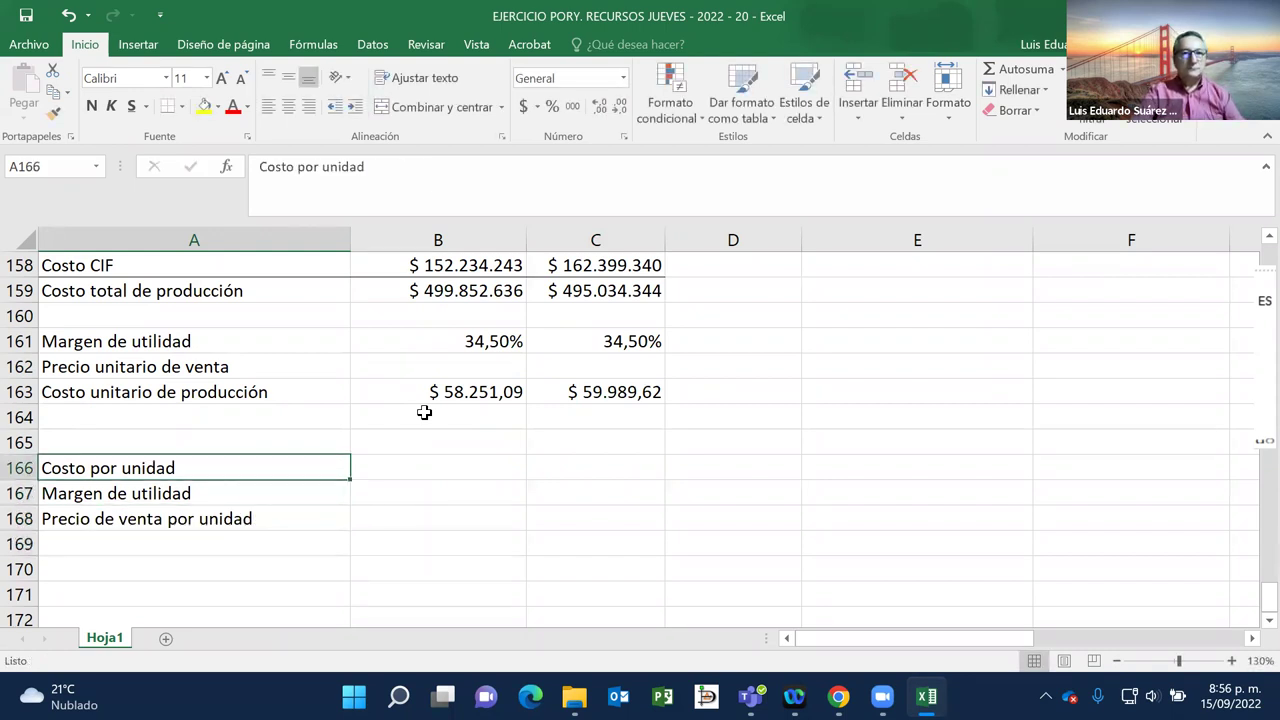
key(Right)
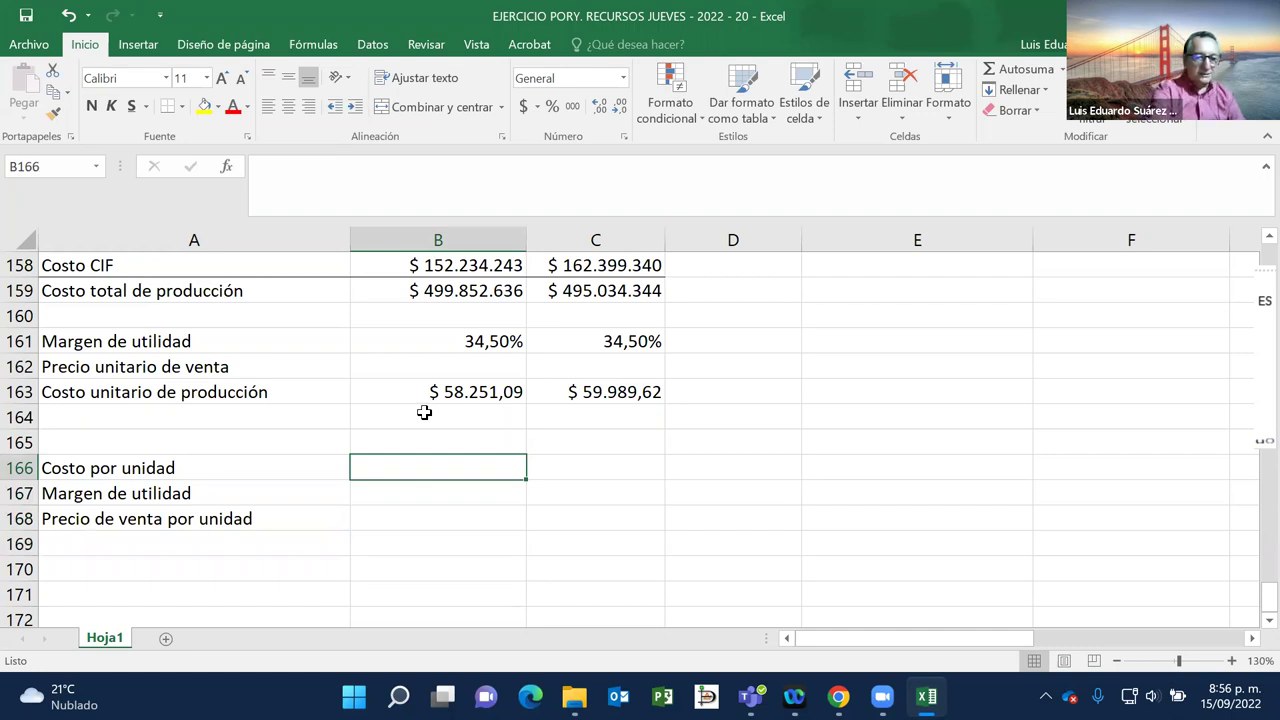
text(100)
key(Return)
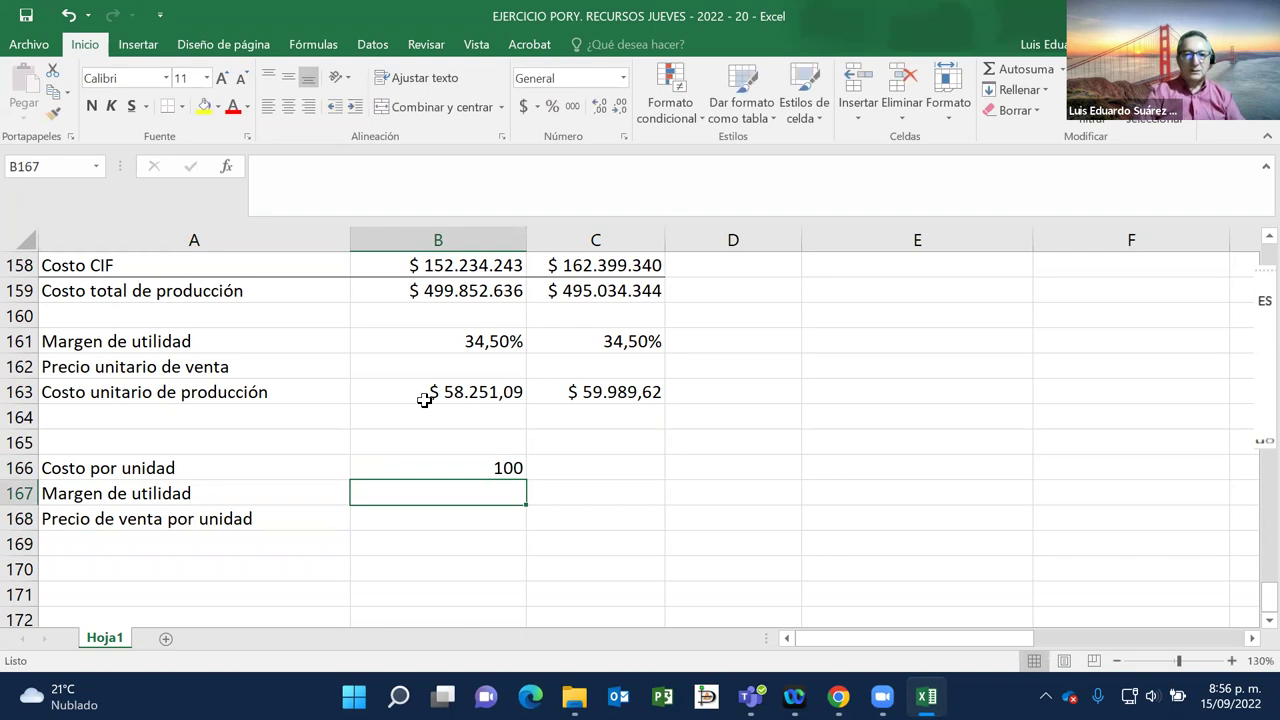
Step: Apply the Moneda number format to the example's unit cost in B166
click(463, 474)
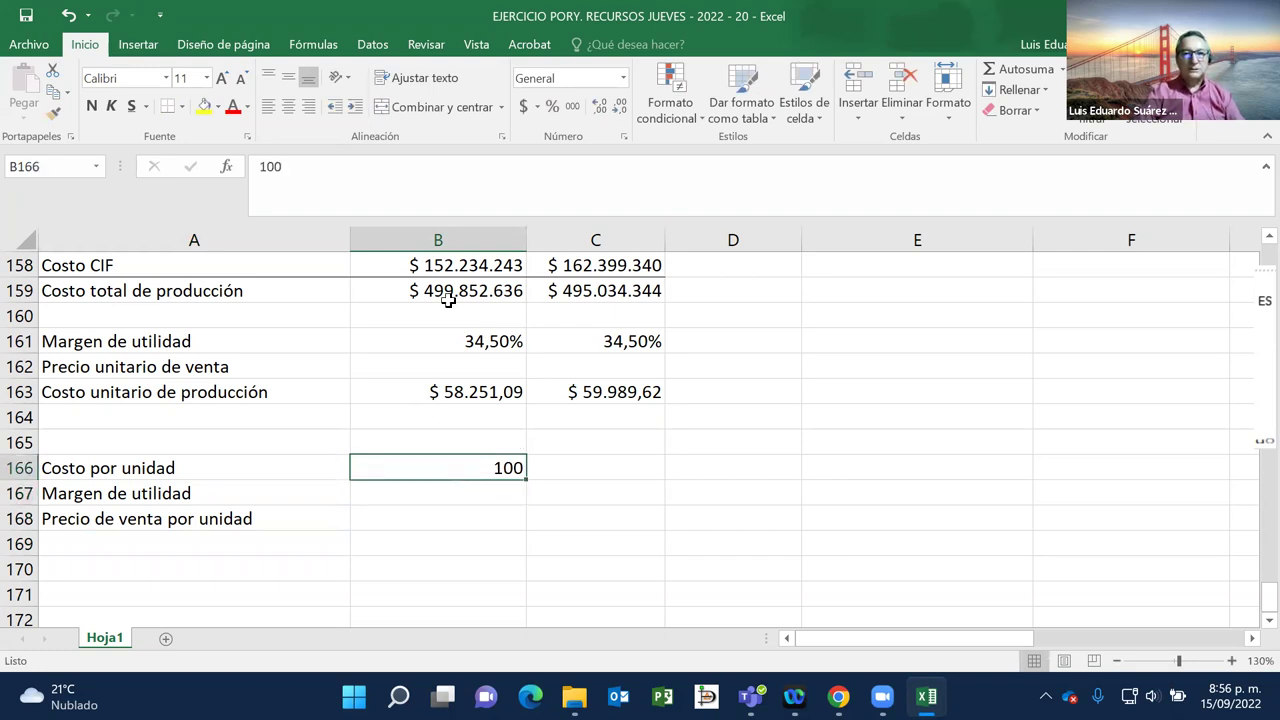
scroll(489, 338, up, 1)
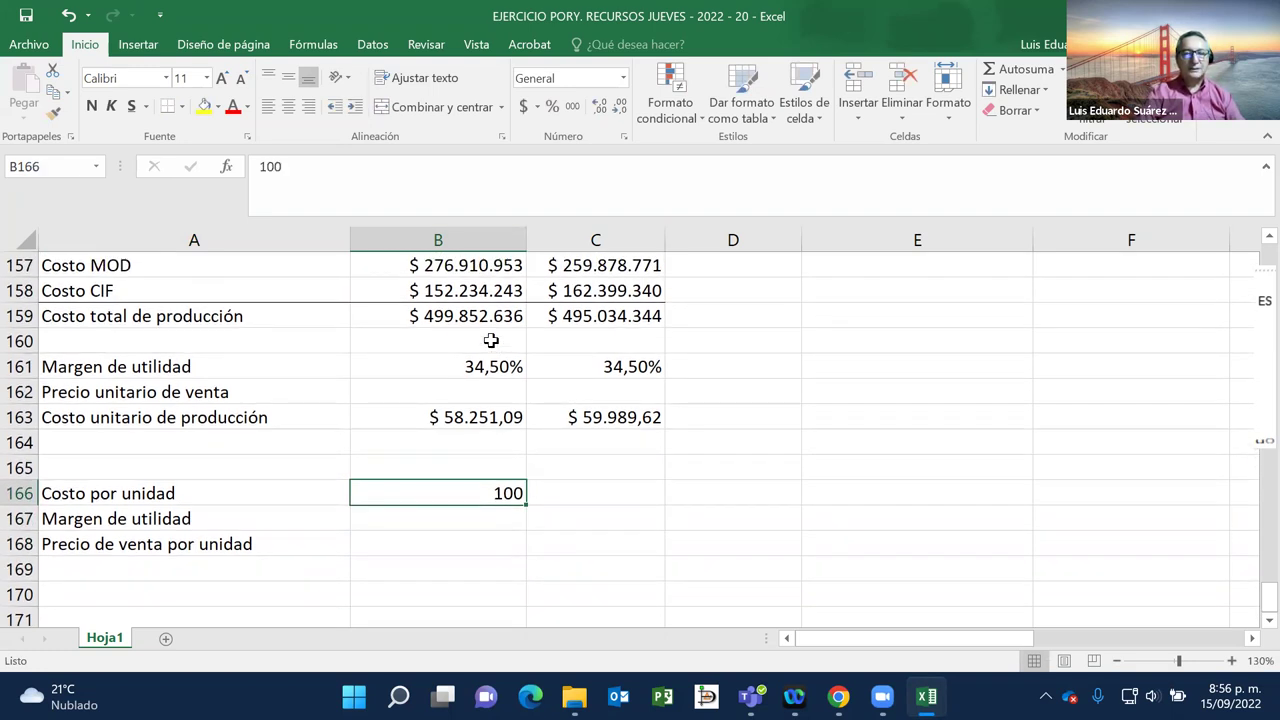
scroll(491, 340, up, 1)
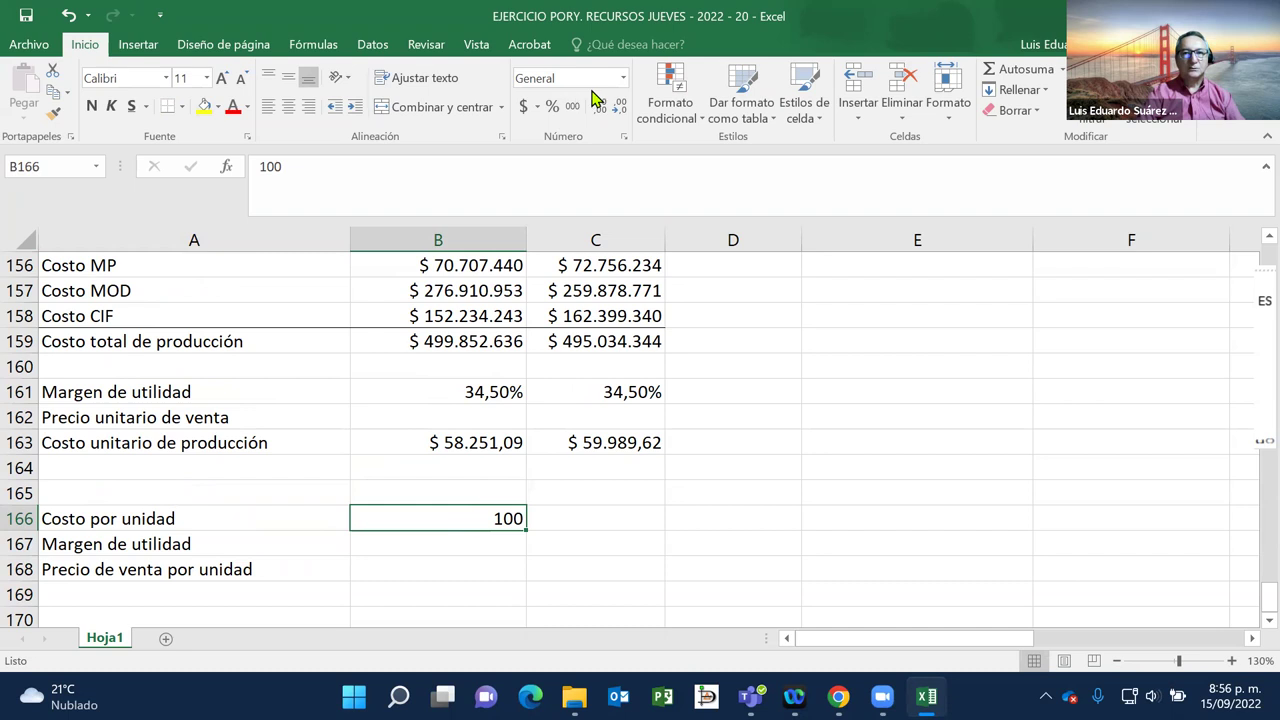
click(623, 79)
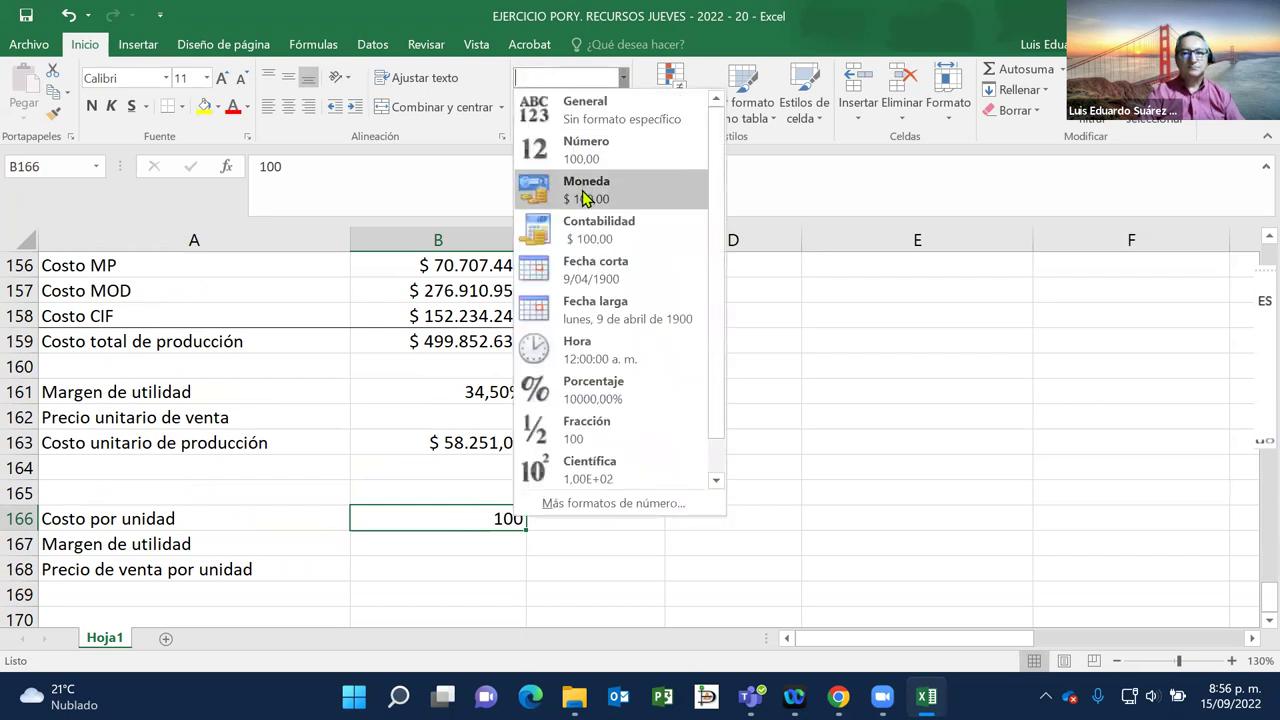
click(586, 199)
Step: Enter 20% as the example's Margen de utilidad in B167
click(443, 540)
text(20)
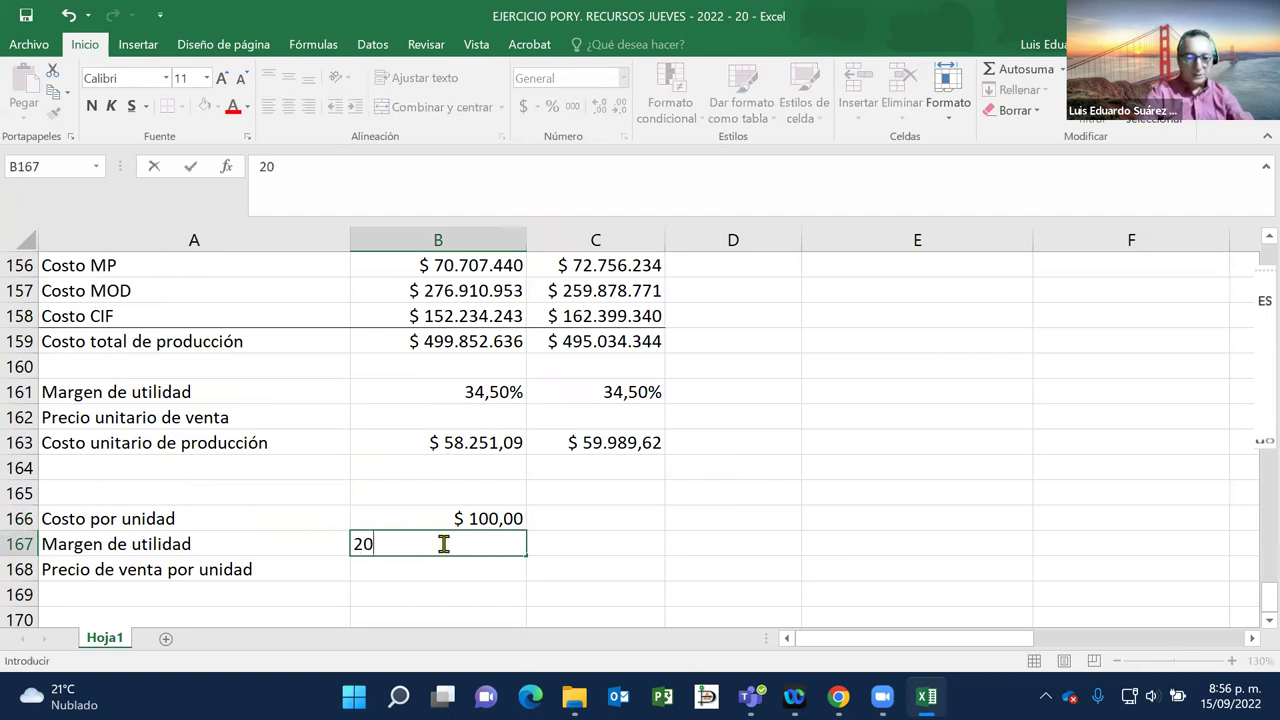
text(%)
key(Return)
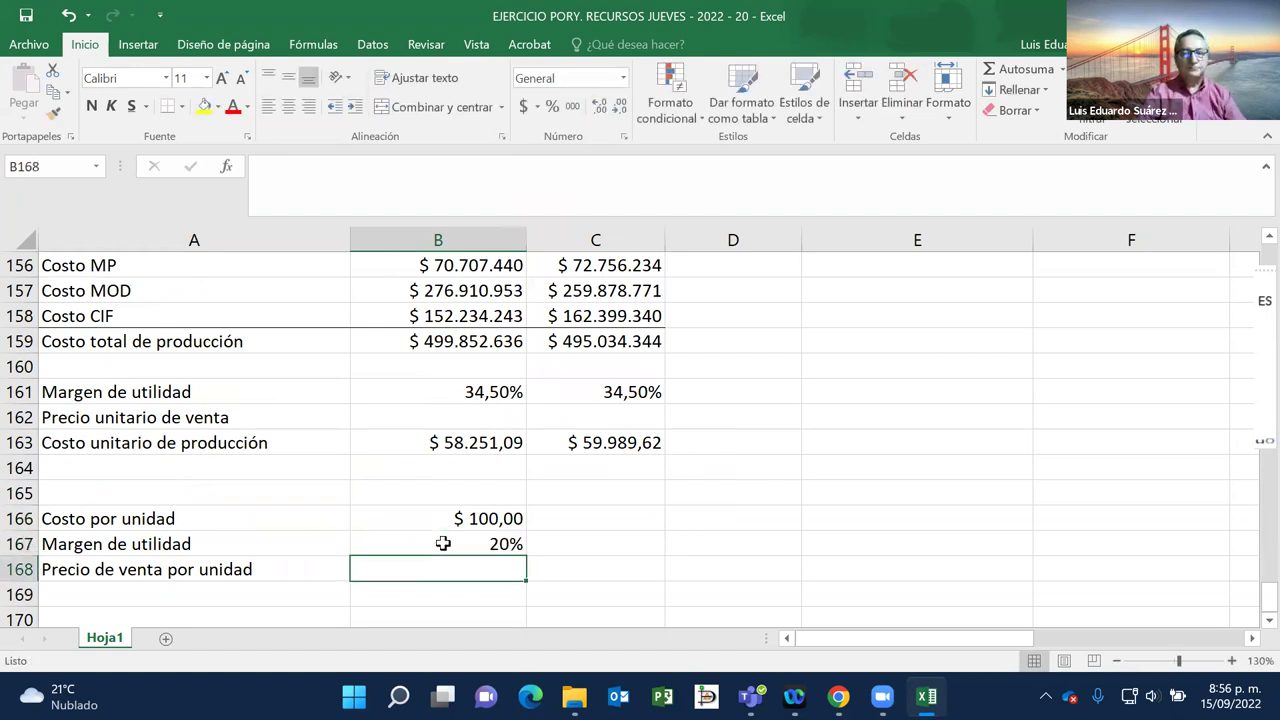
Step: Show the example's profit margin in B167 with two decimal places
scroll(443, 540, down, 2)
right_click(444, 546)
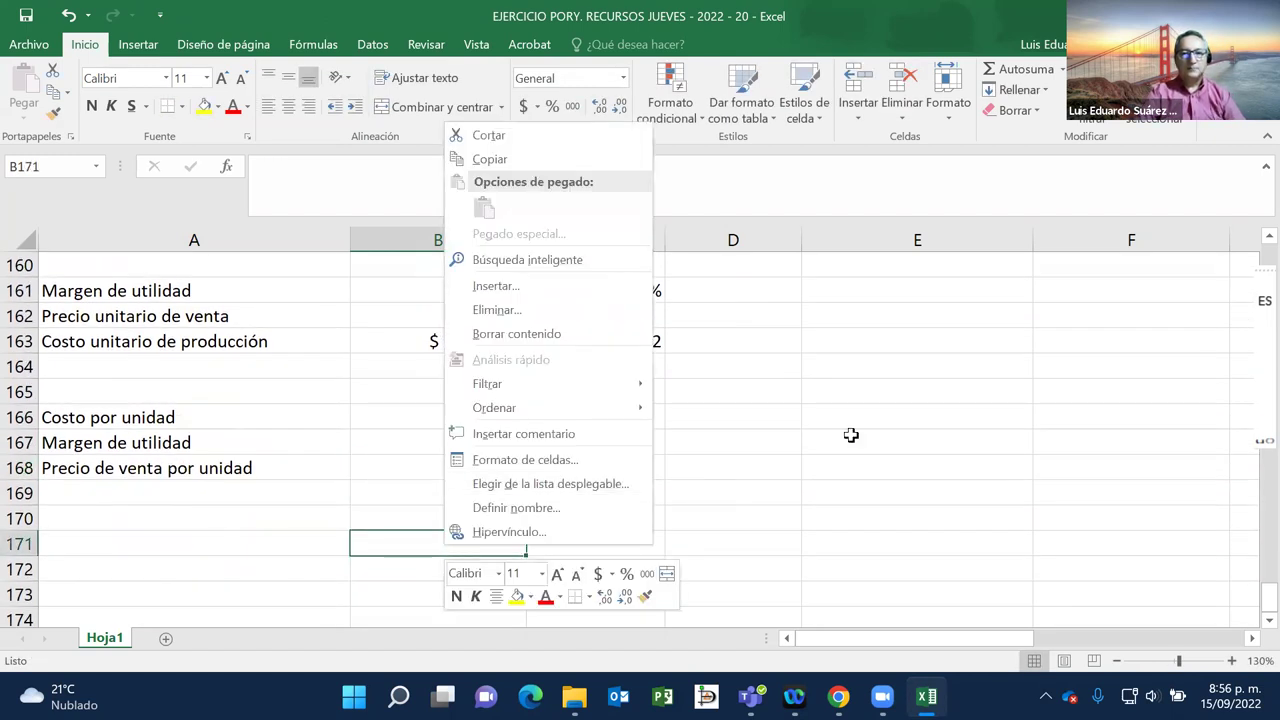
click(851, 435)
click(497, 443)
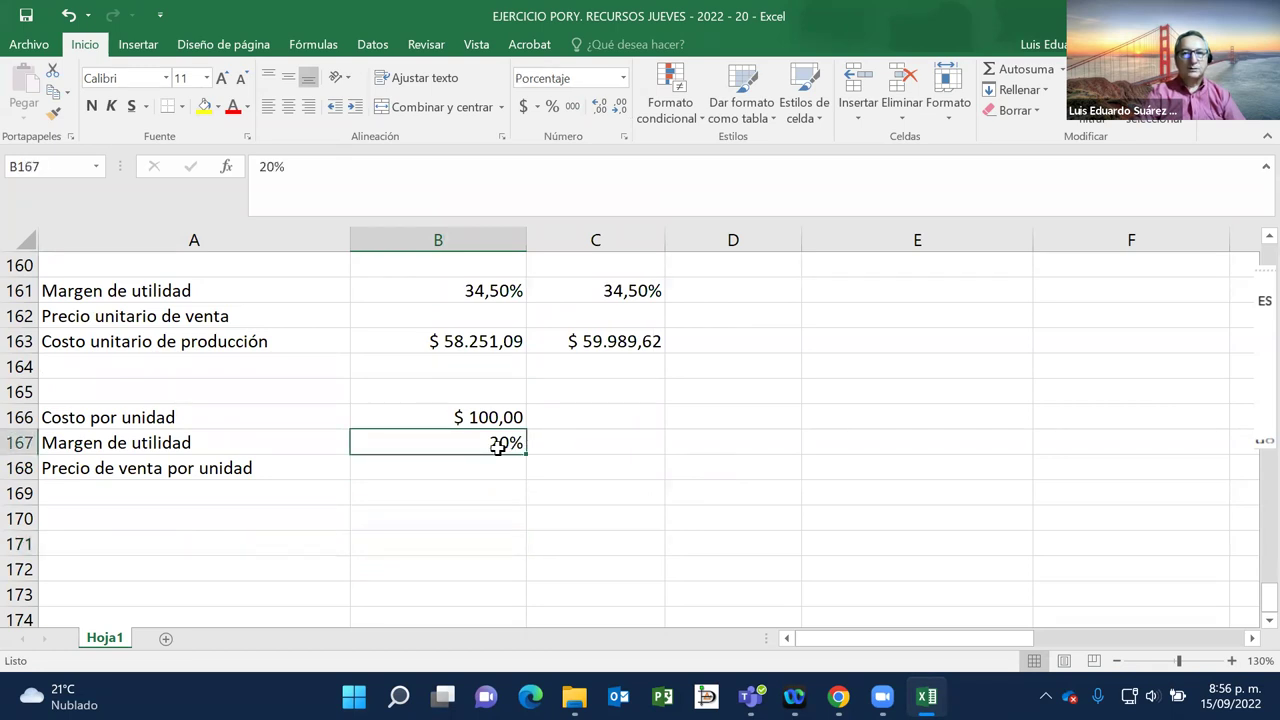
click(599, 108)
click(599, 108)
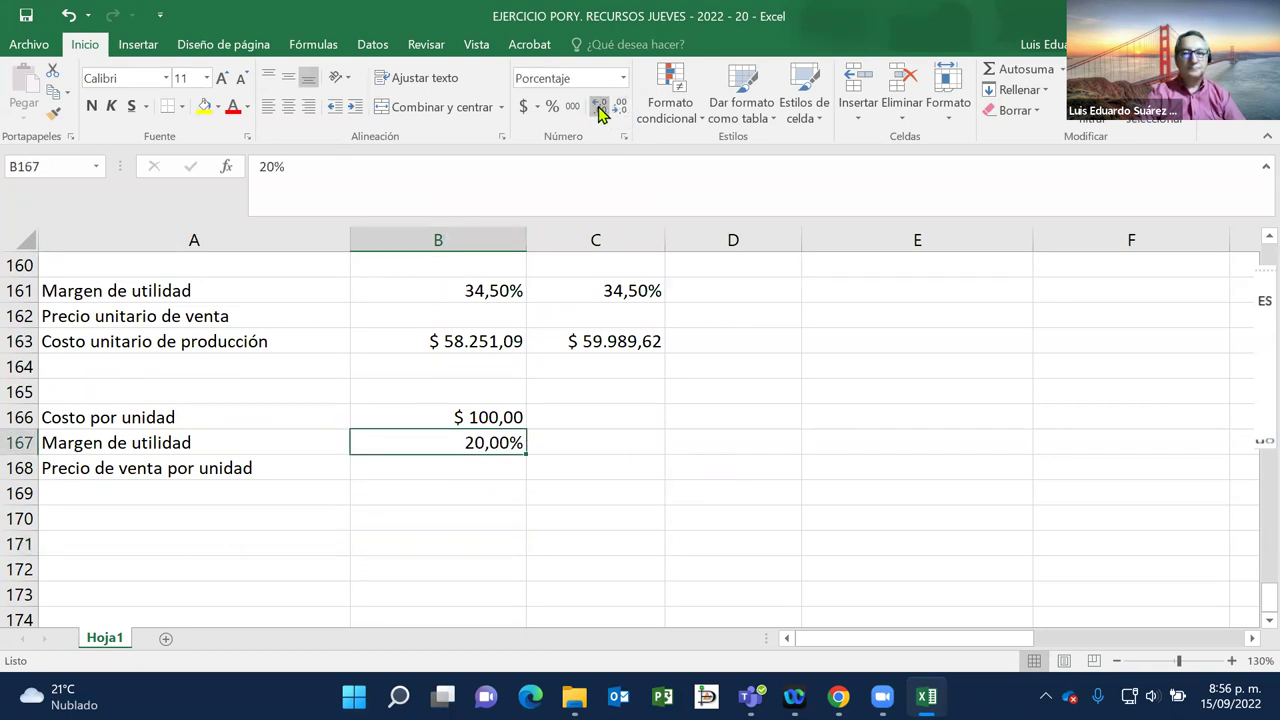
Step: Calculate the example's Precio de venta por unidad in B168 with the formula +B166+B167*B166
click(468, 468)
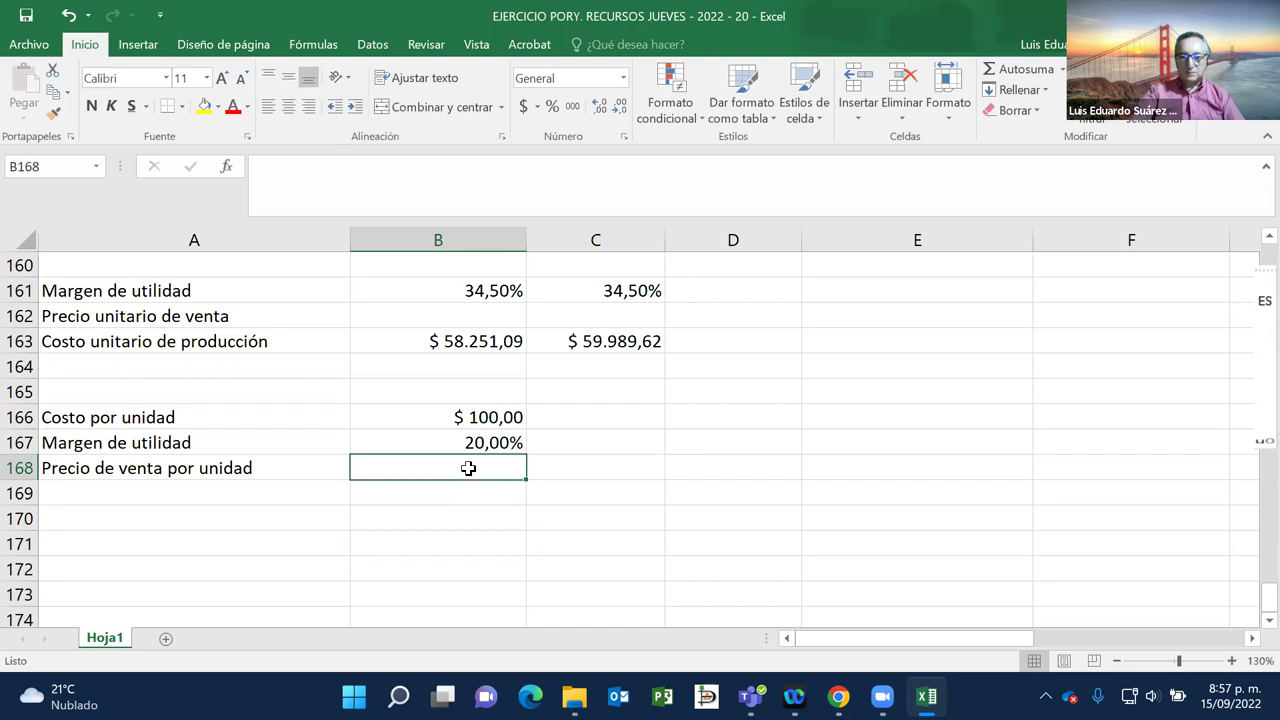
text(+)
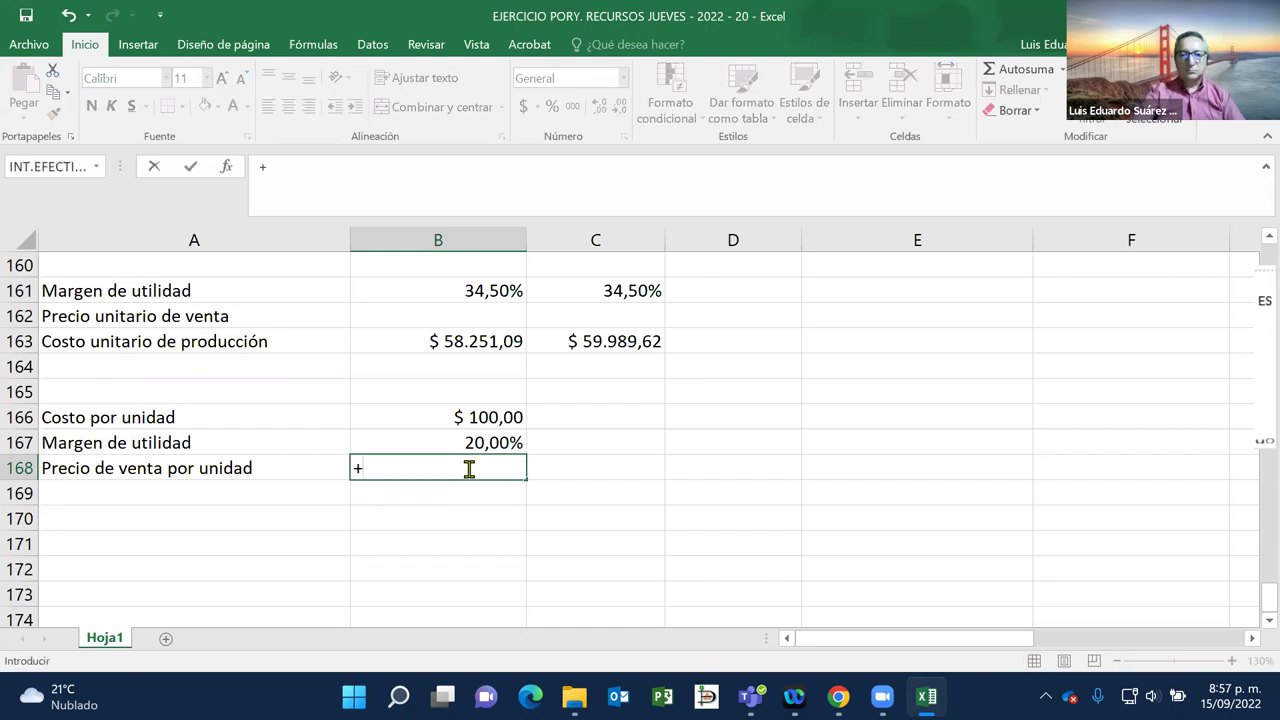
key(Up)
key(Up)
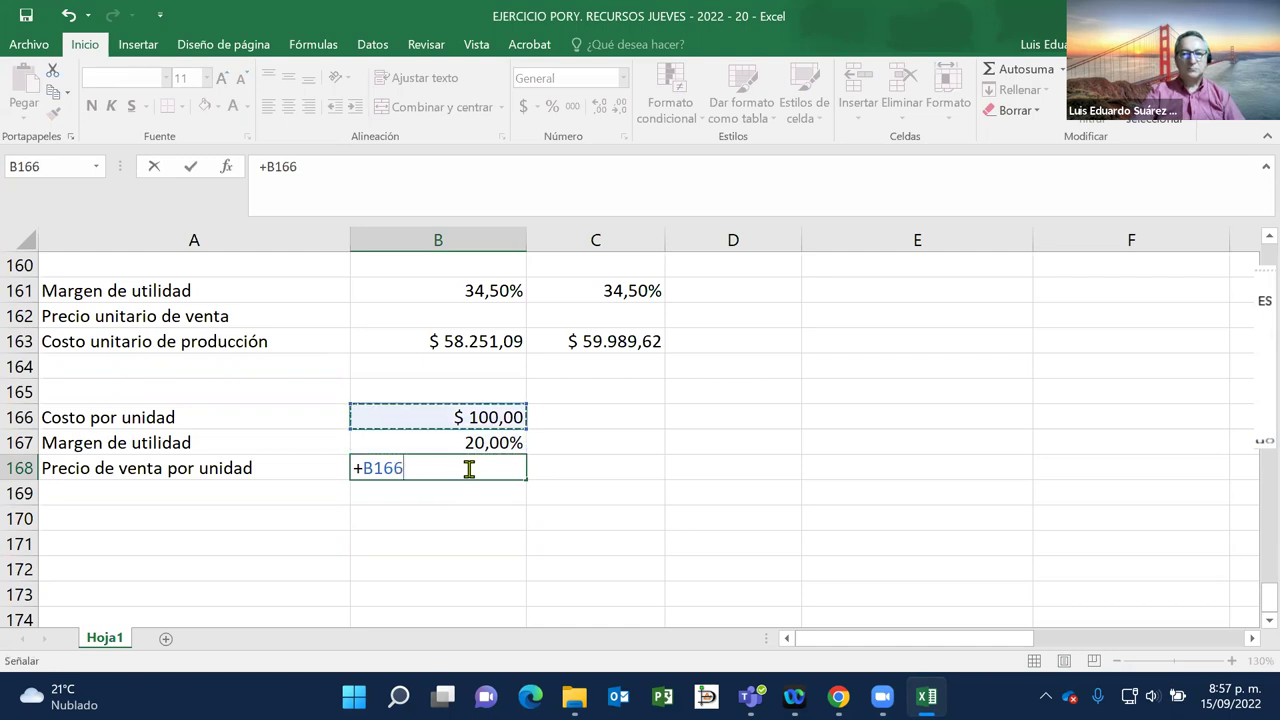
text(+)
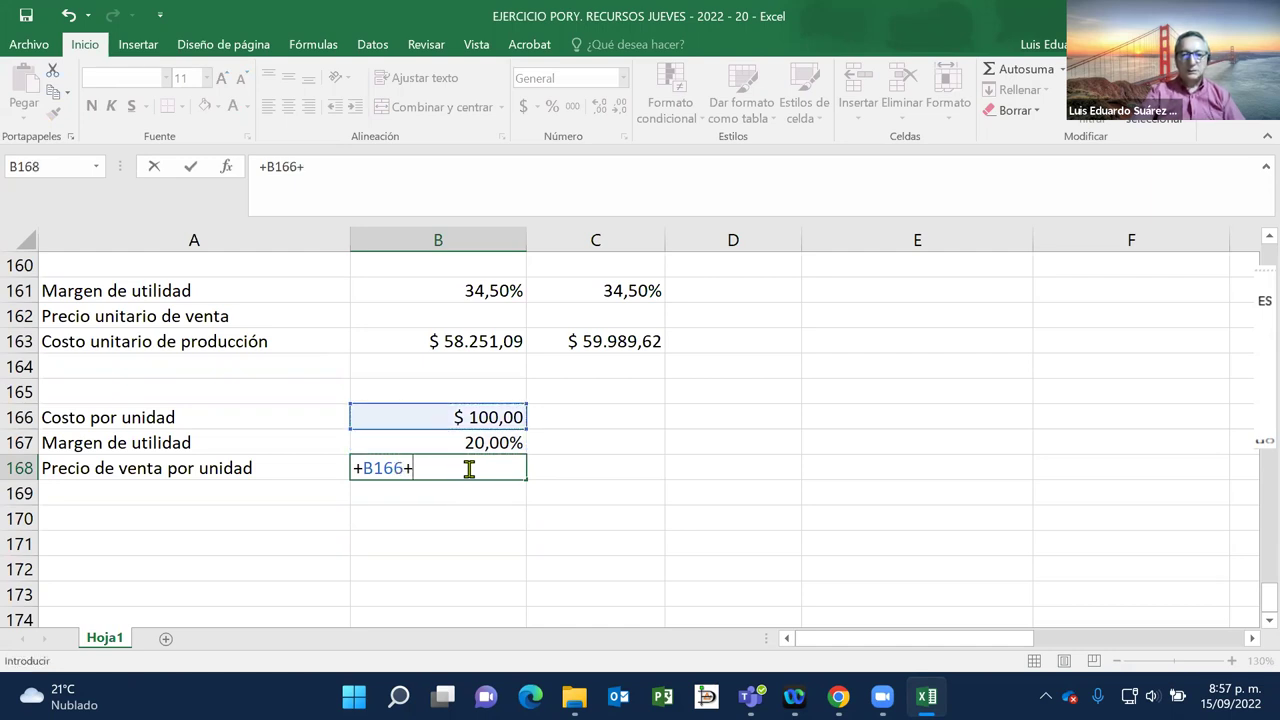
key(Up)
text(*)
key(Up)
key(Up)
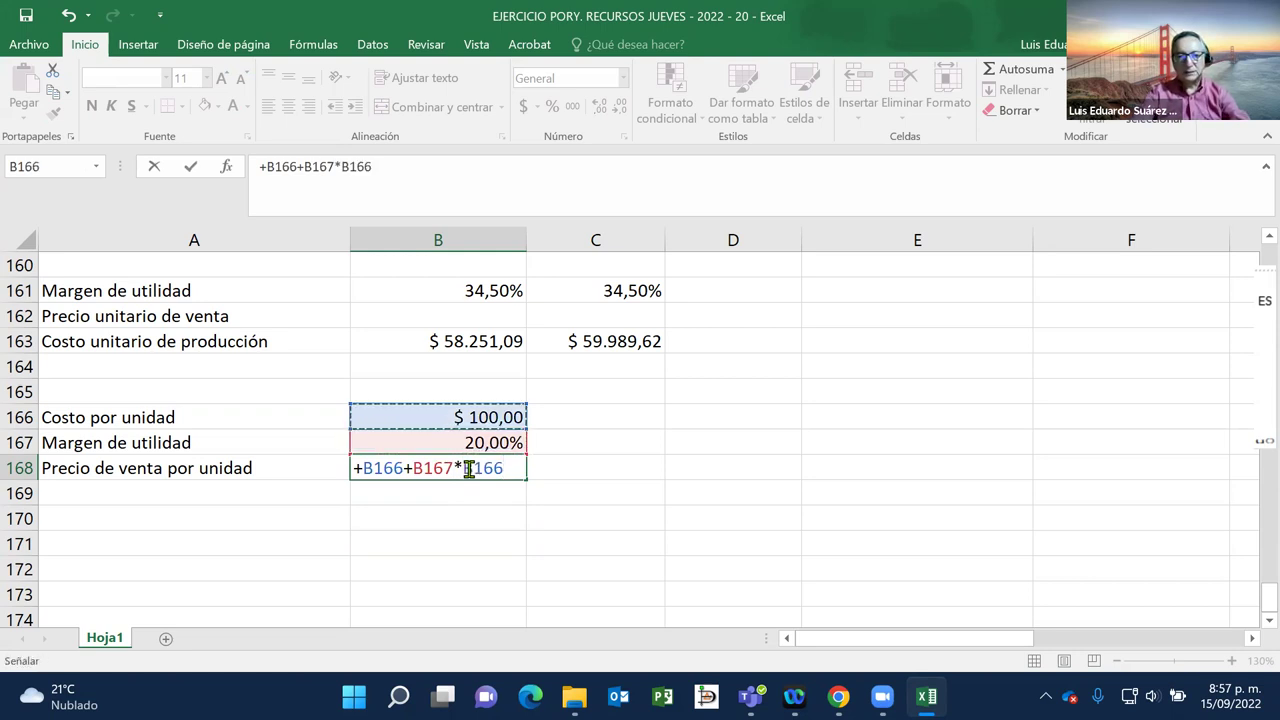
key(Return)
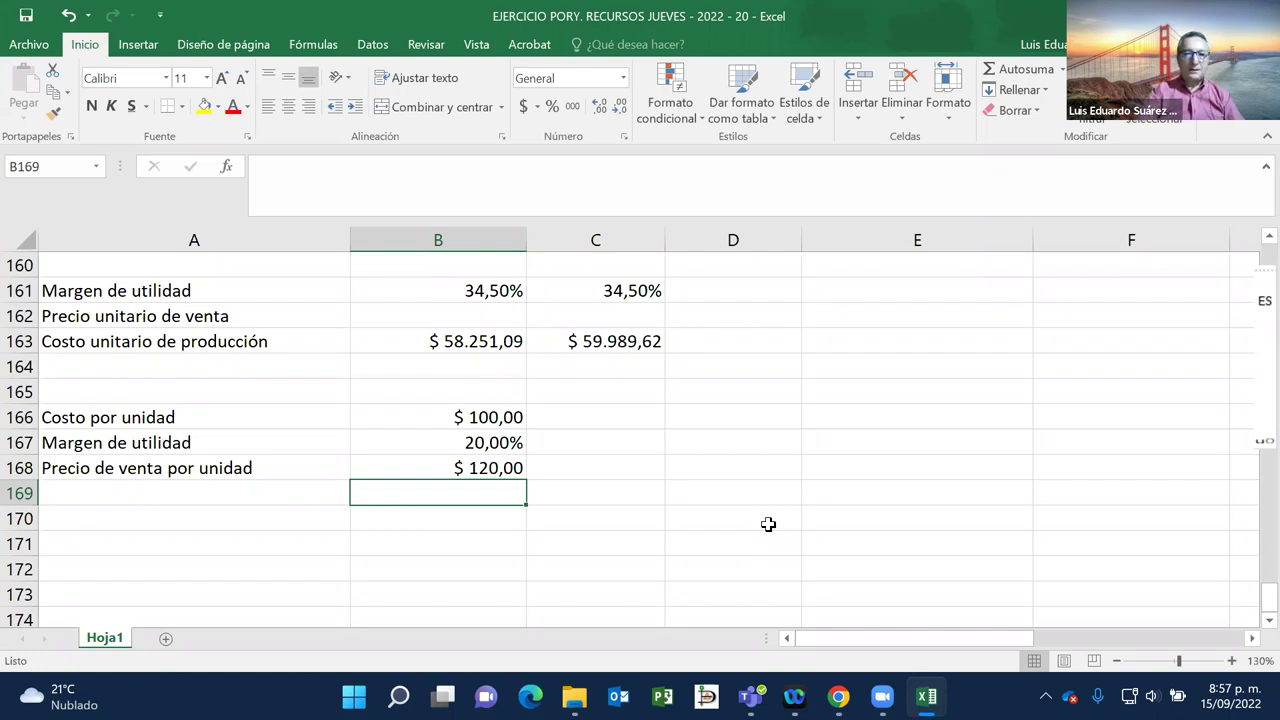
Step: Copy the label "Precio de venta por unidad" from A168 to A170 to begin a profit check block
scroll(456, 516, down, 1)
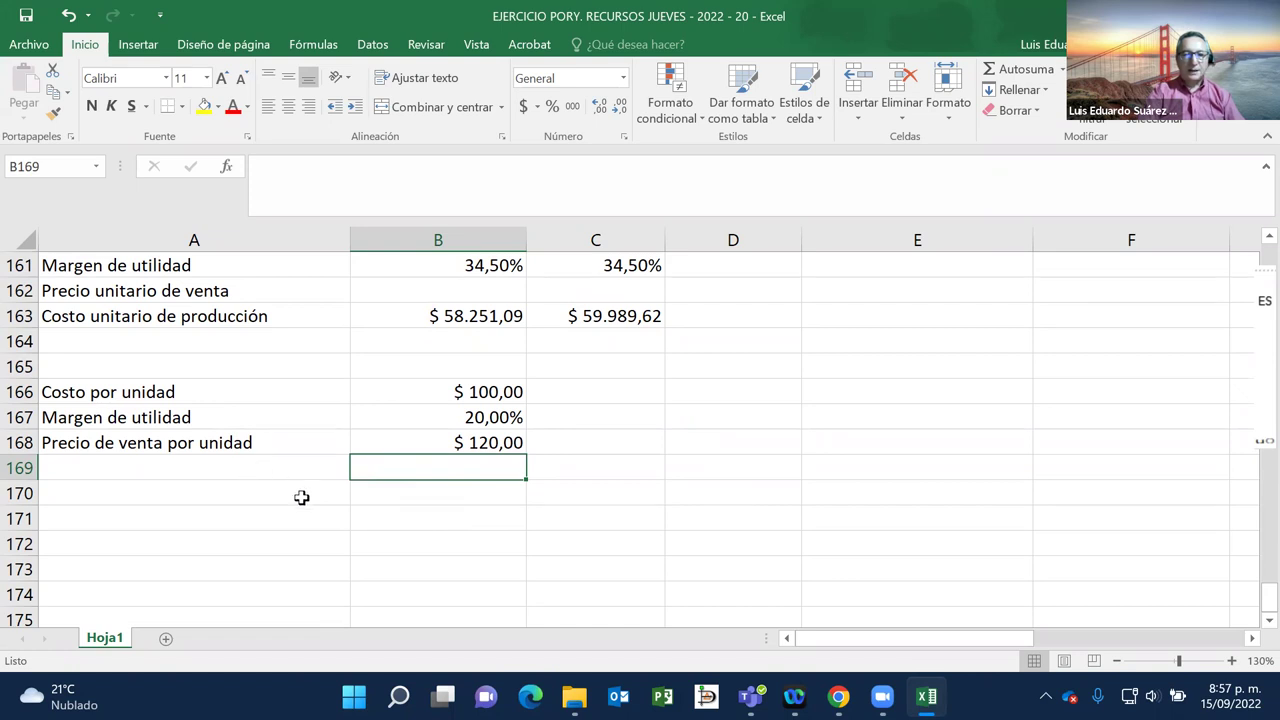
click(264, 446)
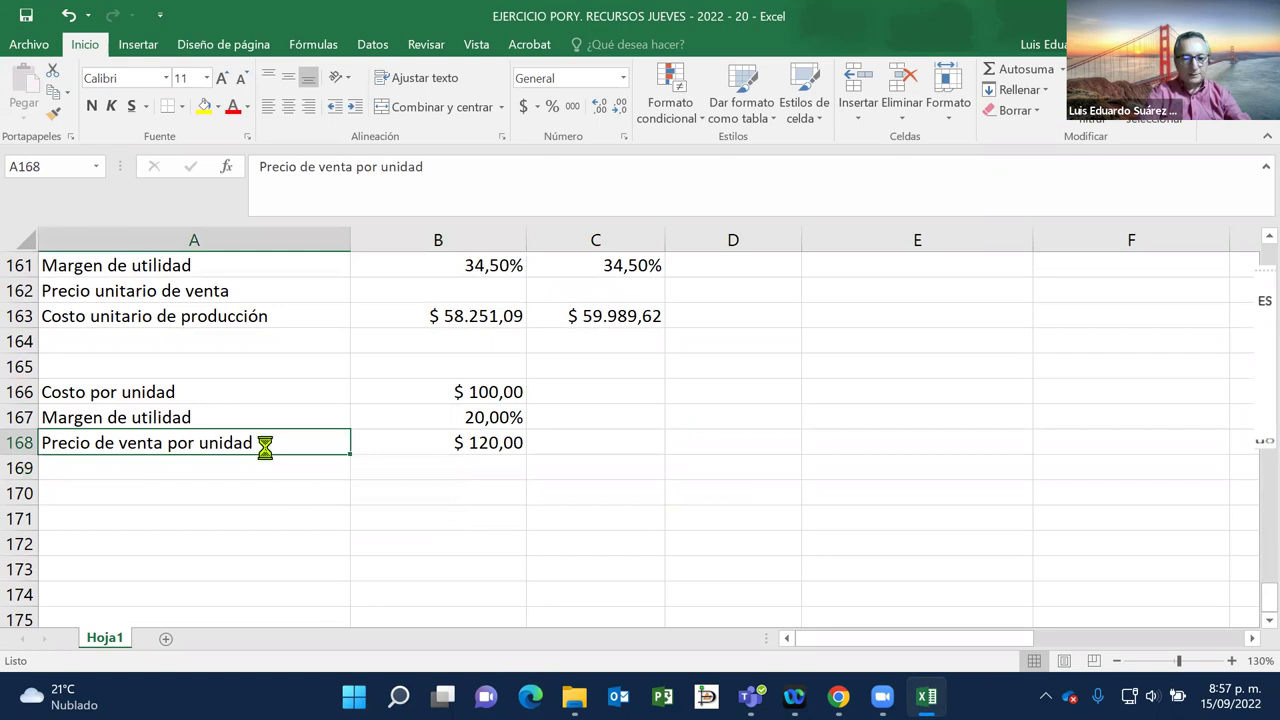
key(ctrl+c)
key(Down)
key(Down)
key(ctrl+v)
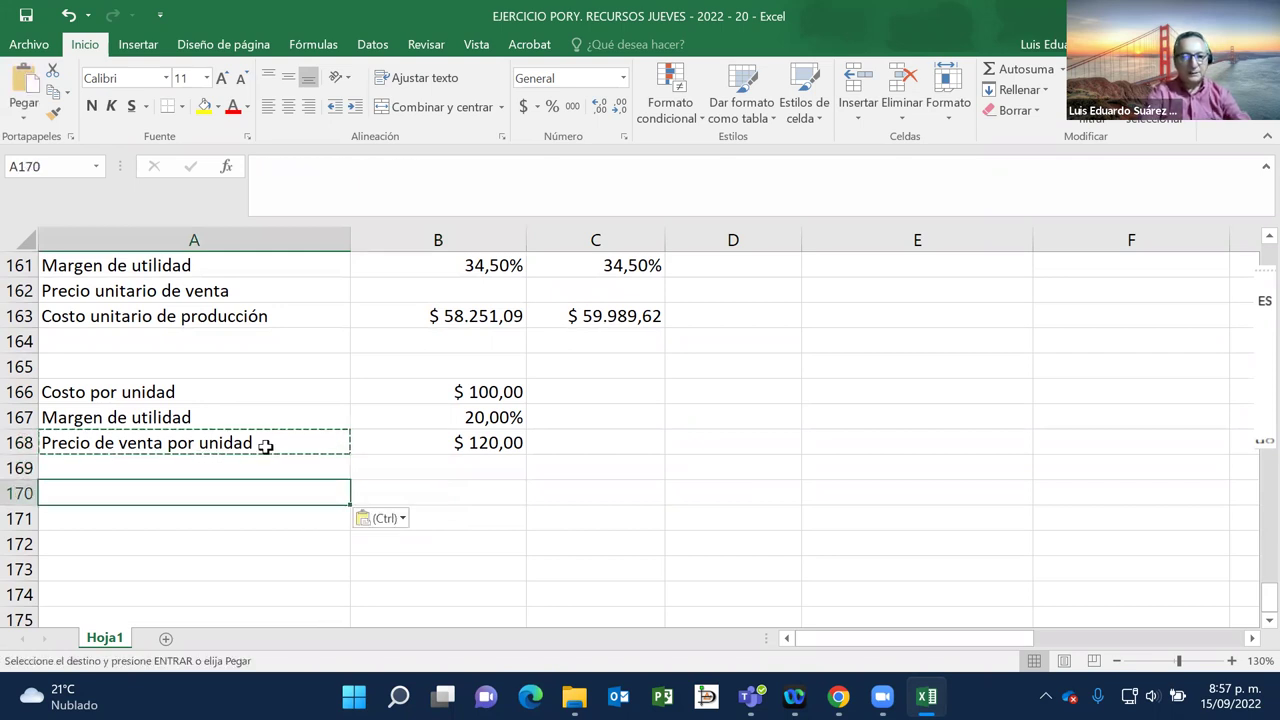
key(Down)
key(Escape)
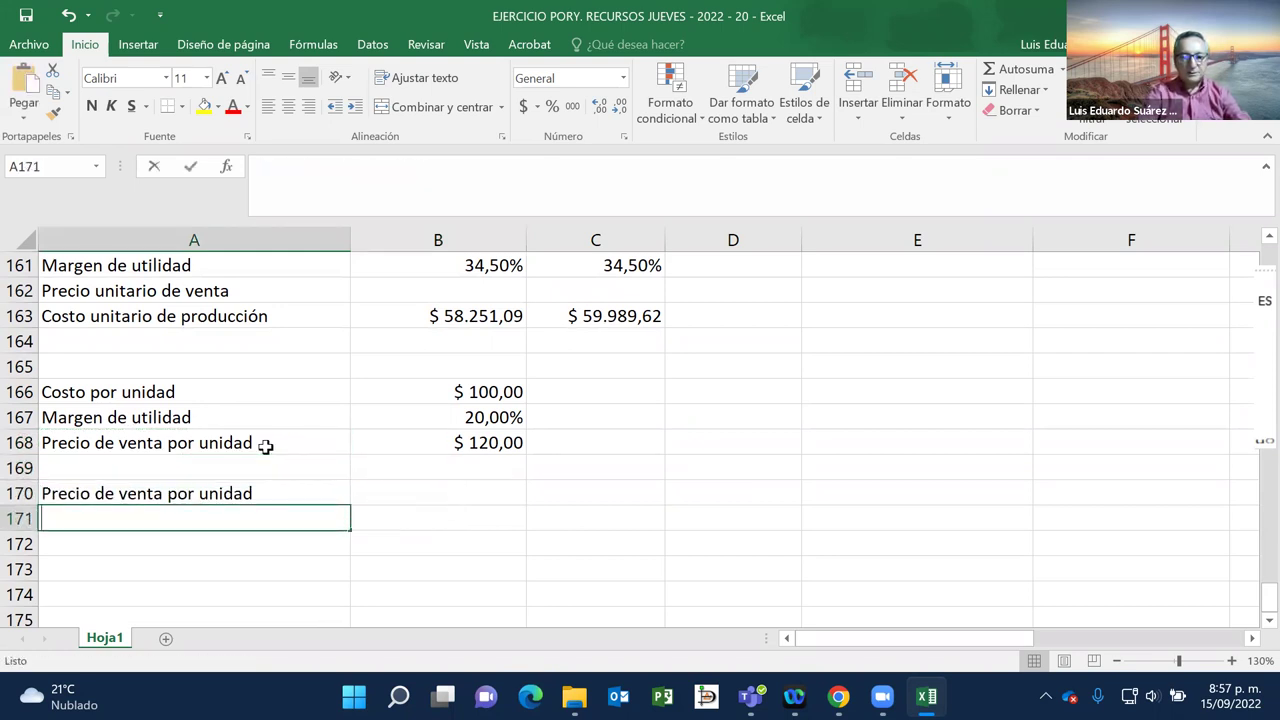
Step: Enter the label "- Costo por unidad" in A171 and add a bottom border to A171:B171
text(- Cost)
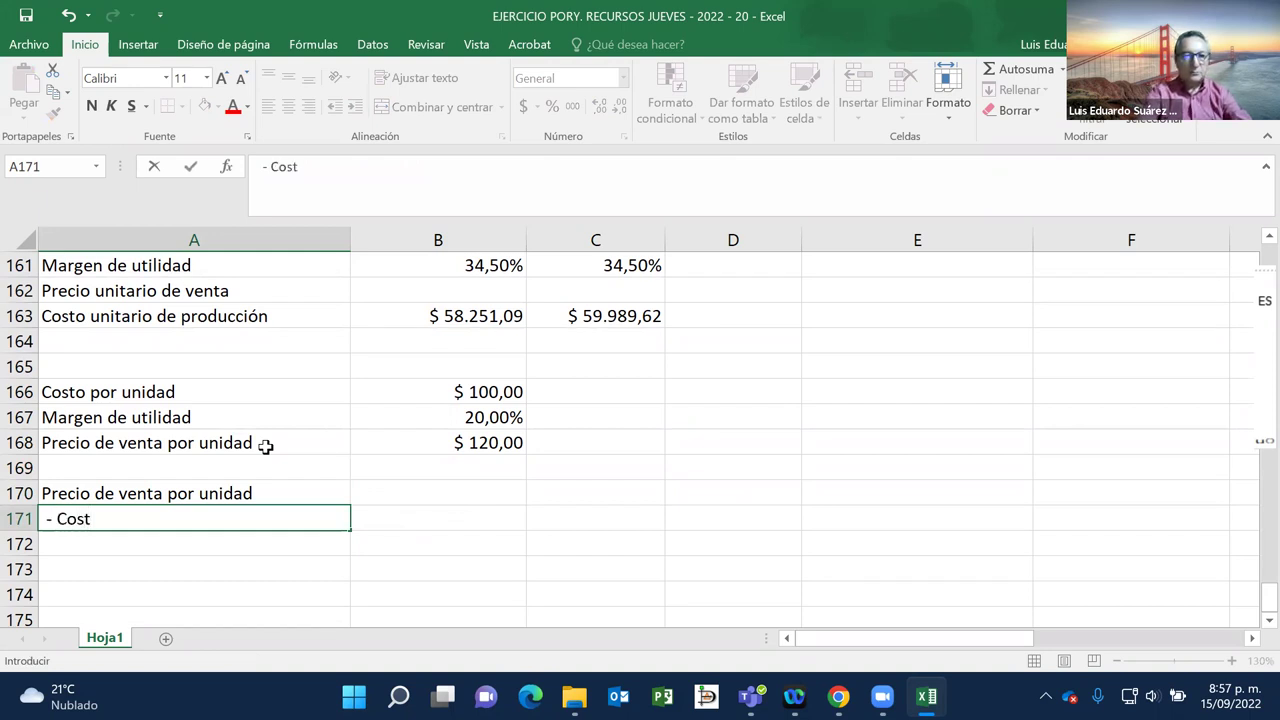
text(po truni)
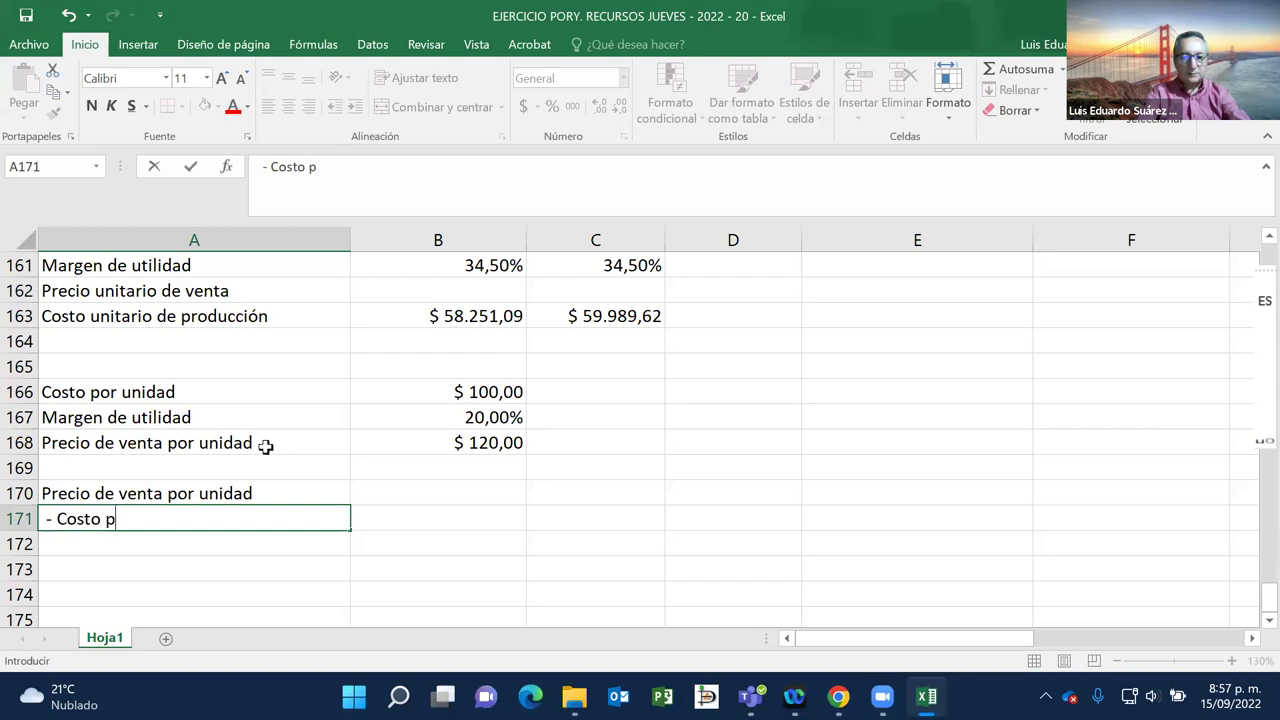
key(BackSpace)
key(BackSpace)
key(BackSpace)
key(BackSpace)
key(BackSpace)
key(BackSpace)
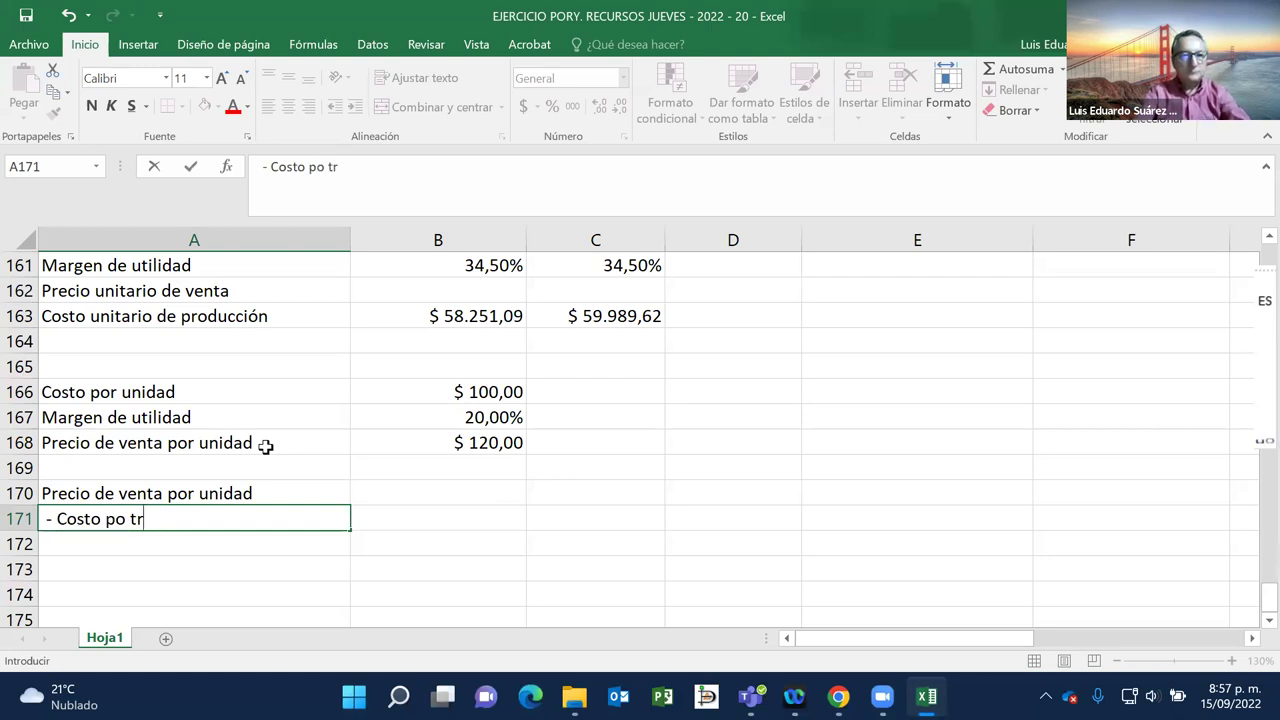
text(r unidad)
key(Return)
key(Up)
key(shift+Right)
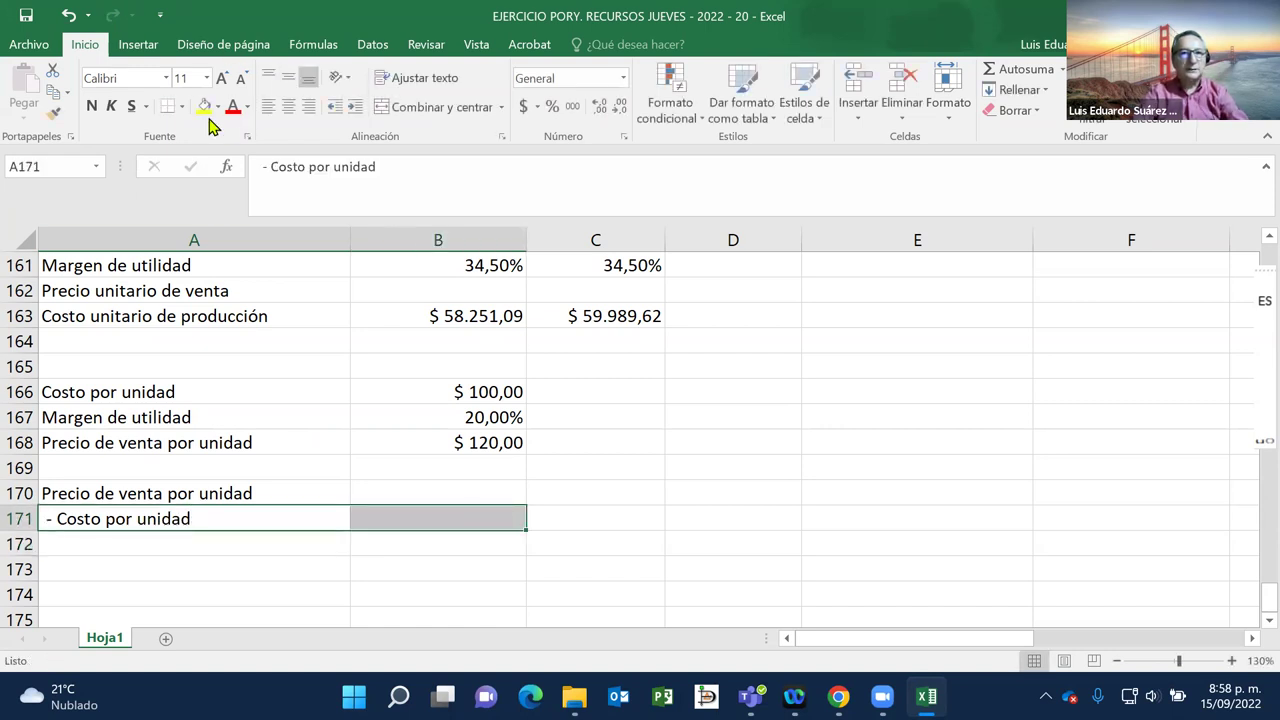
Step: Enter the label "= Utilidad por unidad" in A172
click(193, 535)
text(=)
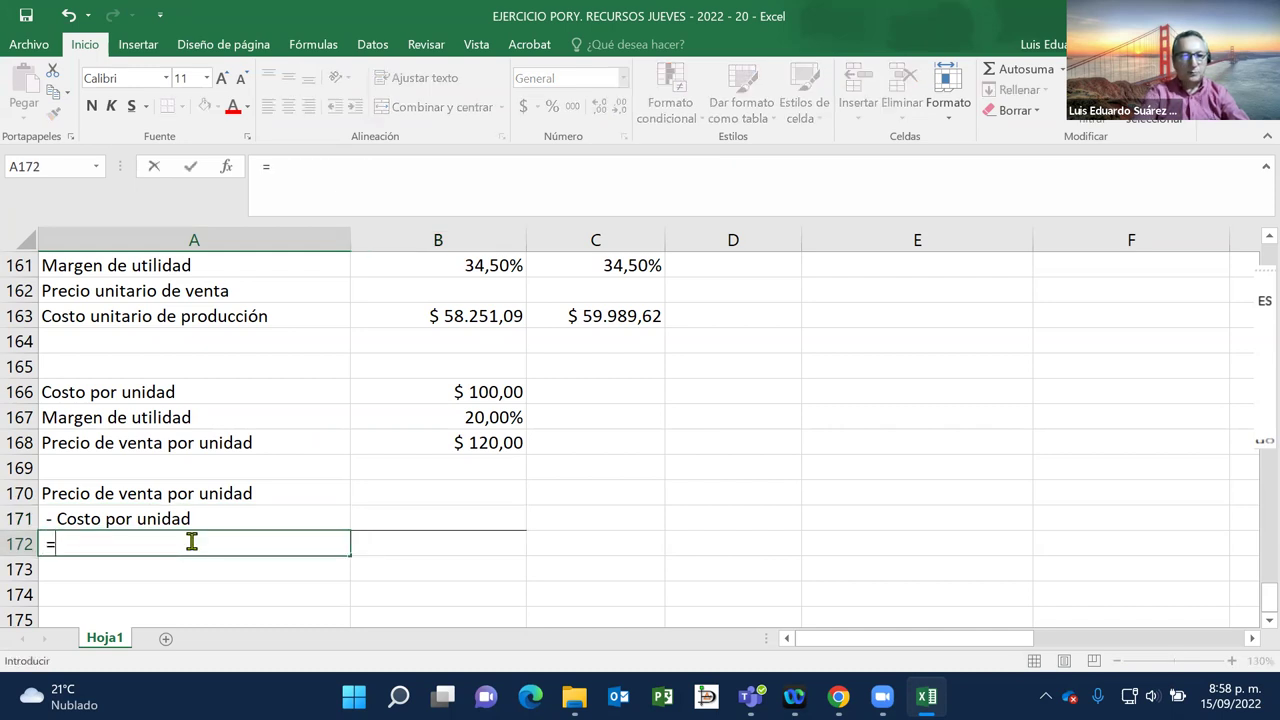
text( Ut)
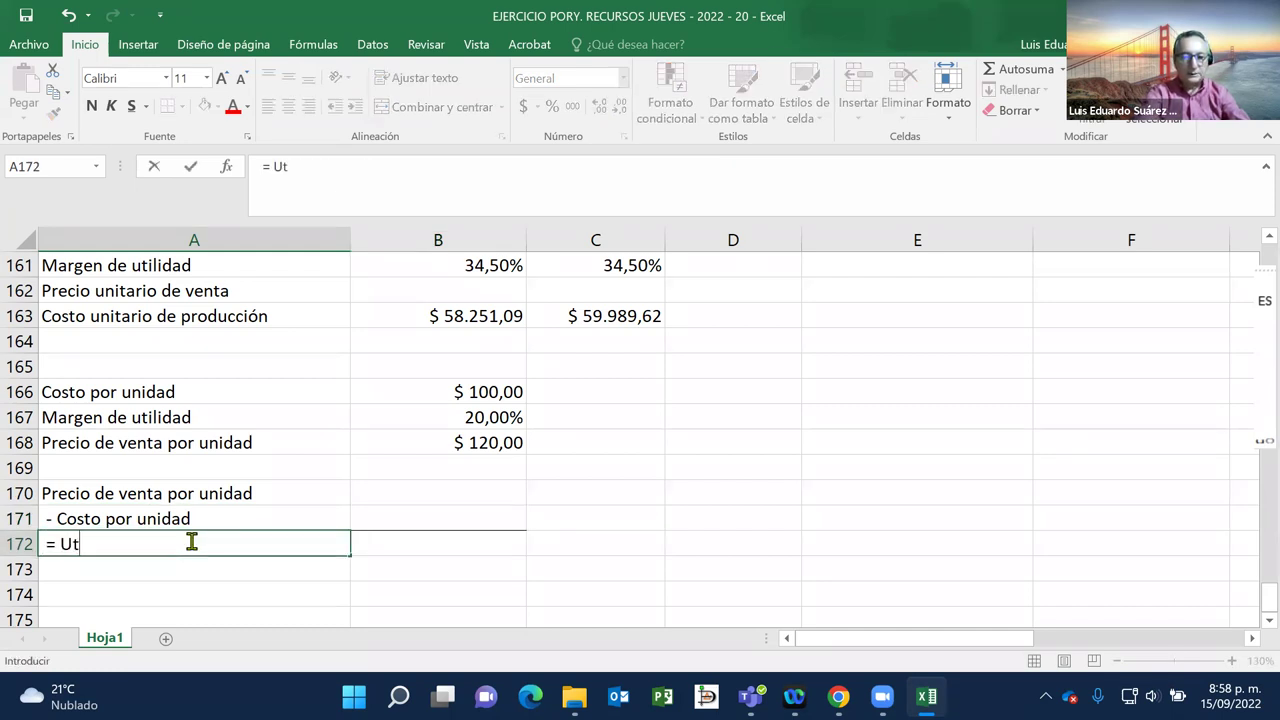
text(ilidad )
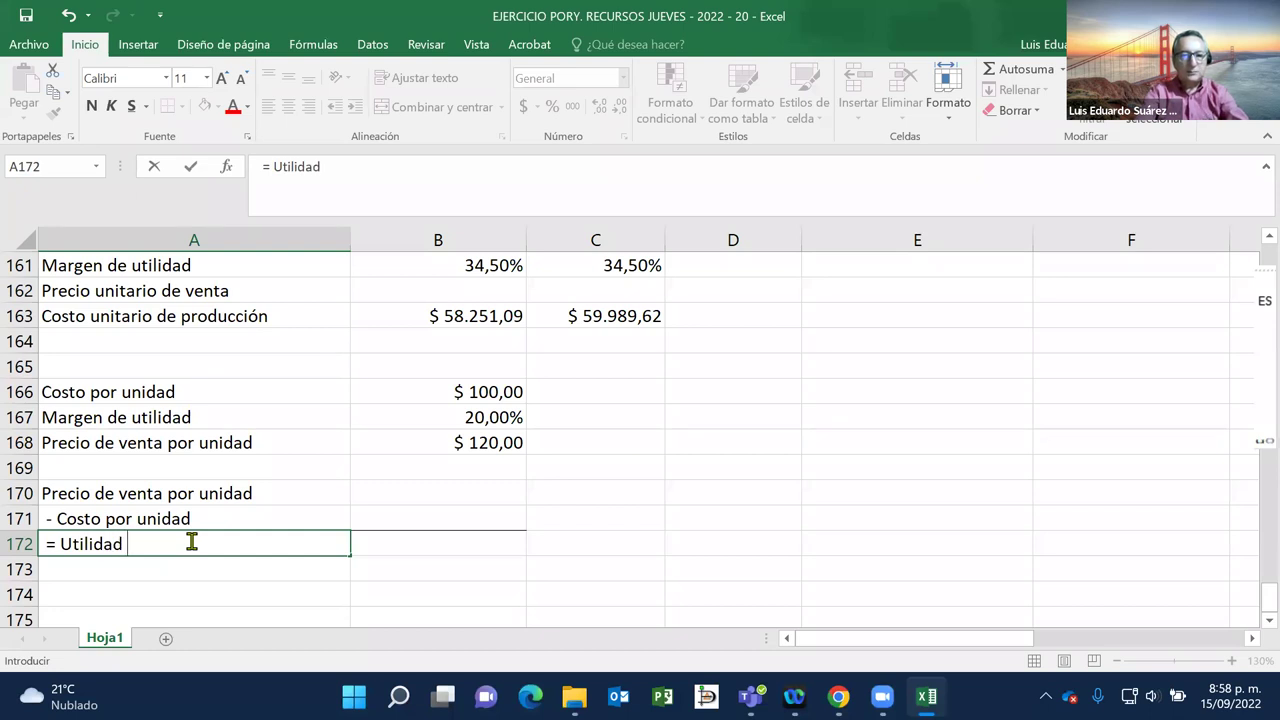
text(por unidad)
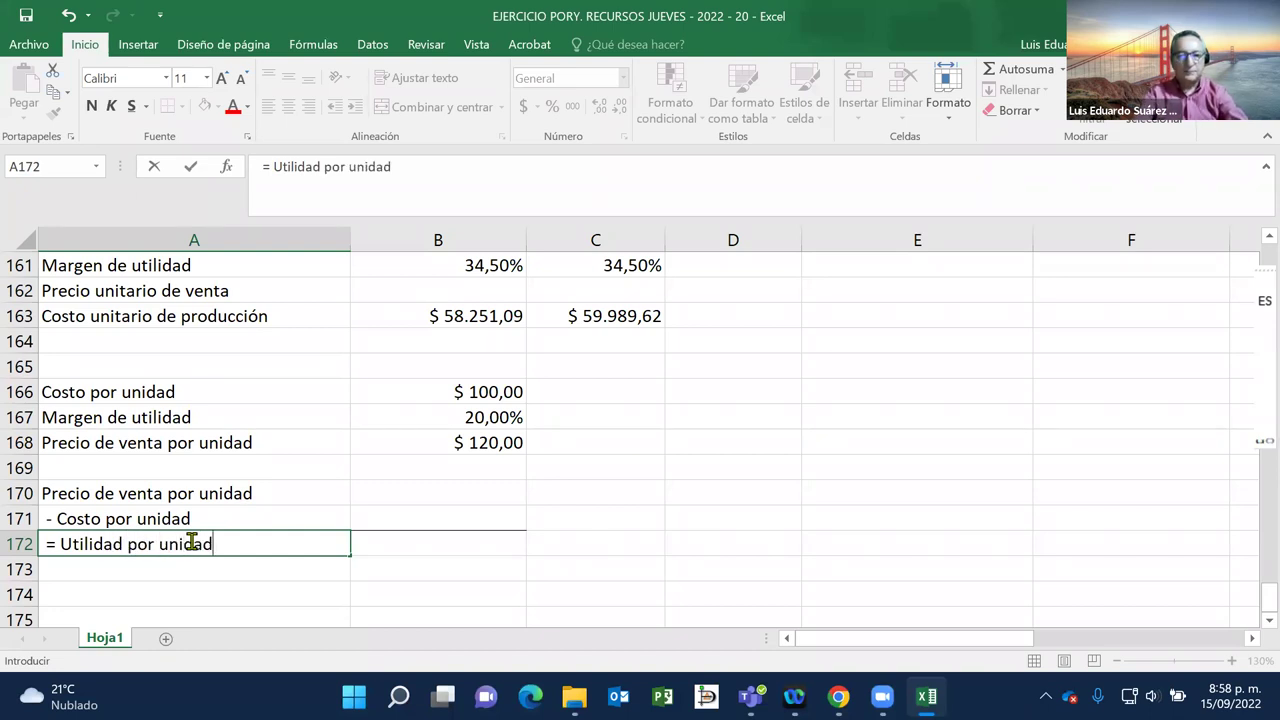
key(Return)
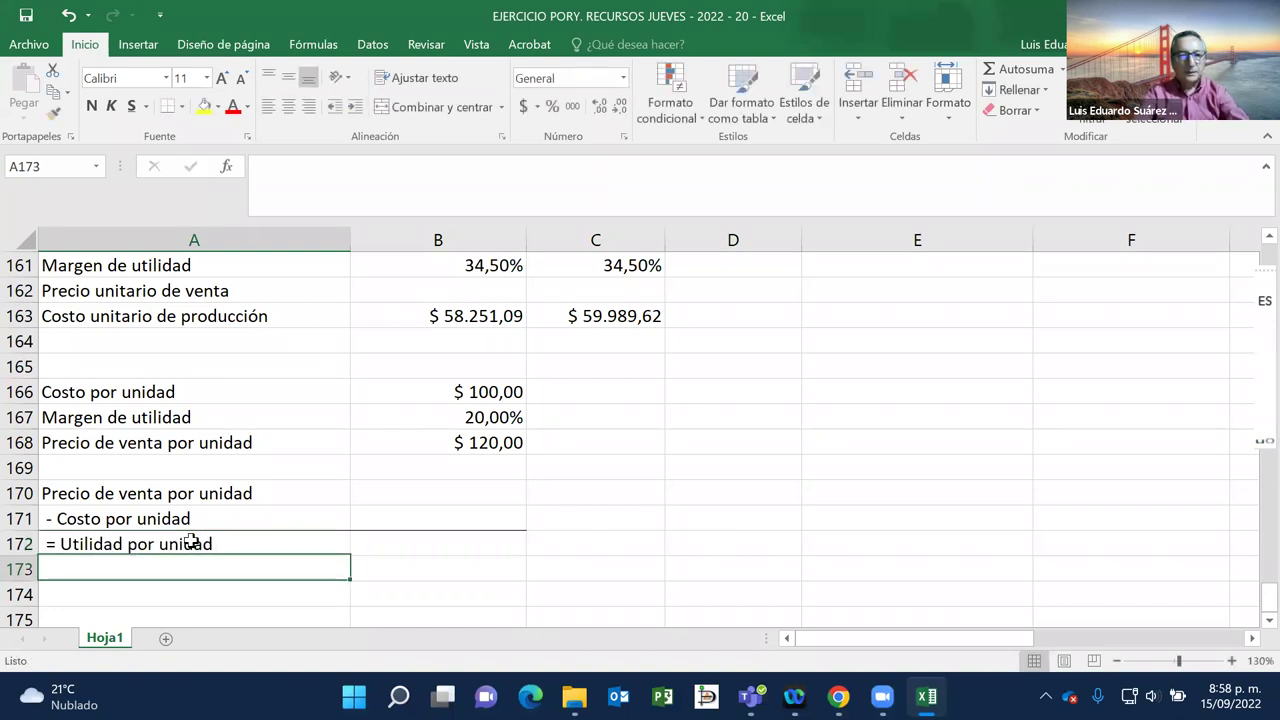
Step: Enter the label "Margen de utilidad" in A173, below the Utilidad por unidad label
text(Margen)
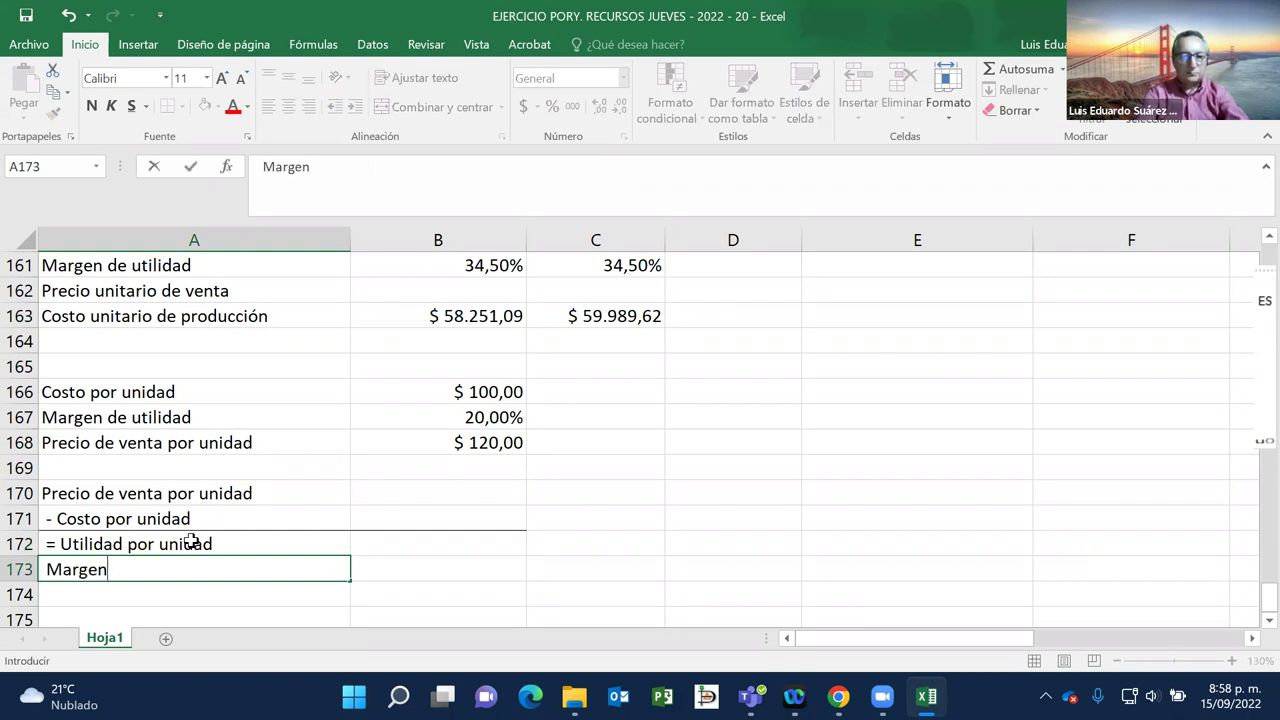
text( de utilidad)
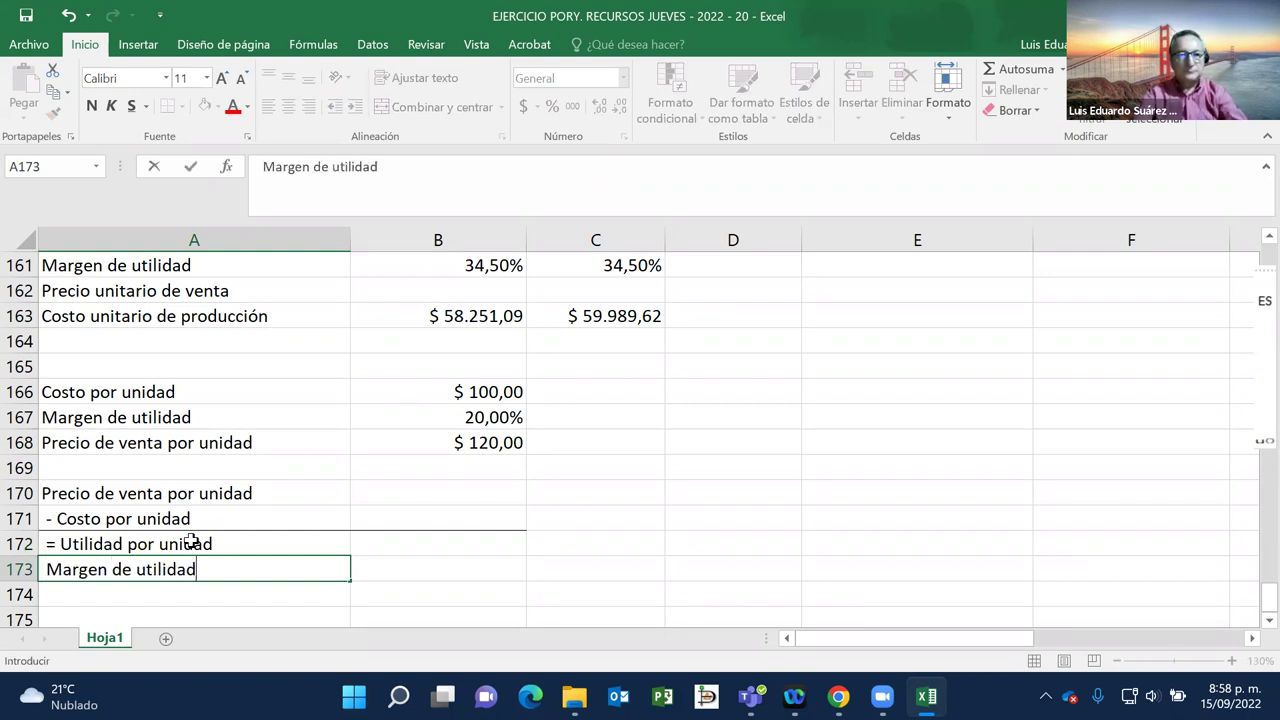
key(Return)
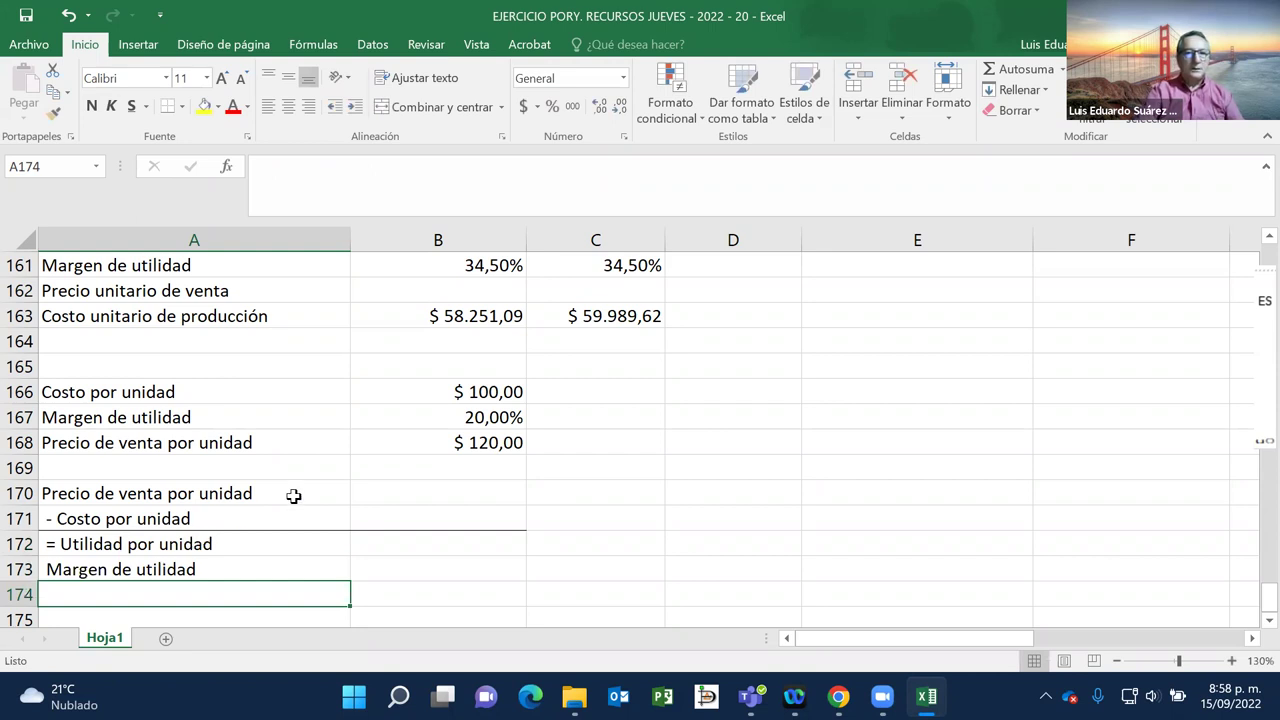
Step: Link the check block's Precio de venta por unidad in B170 to the example price with =B168
click(452, 491)
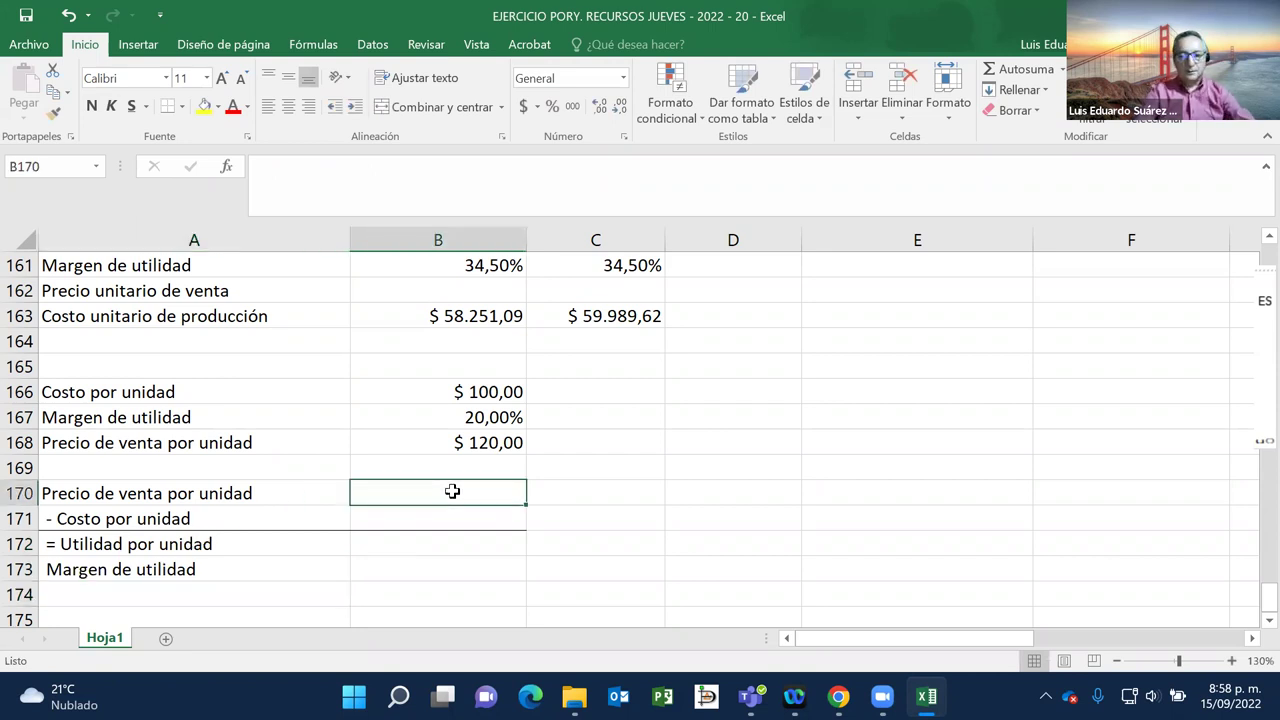
text(=)
key(Up)
key(Up)
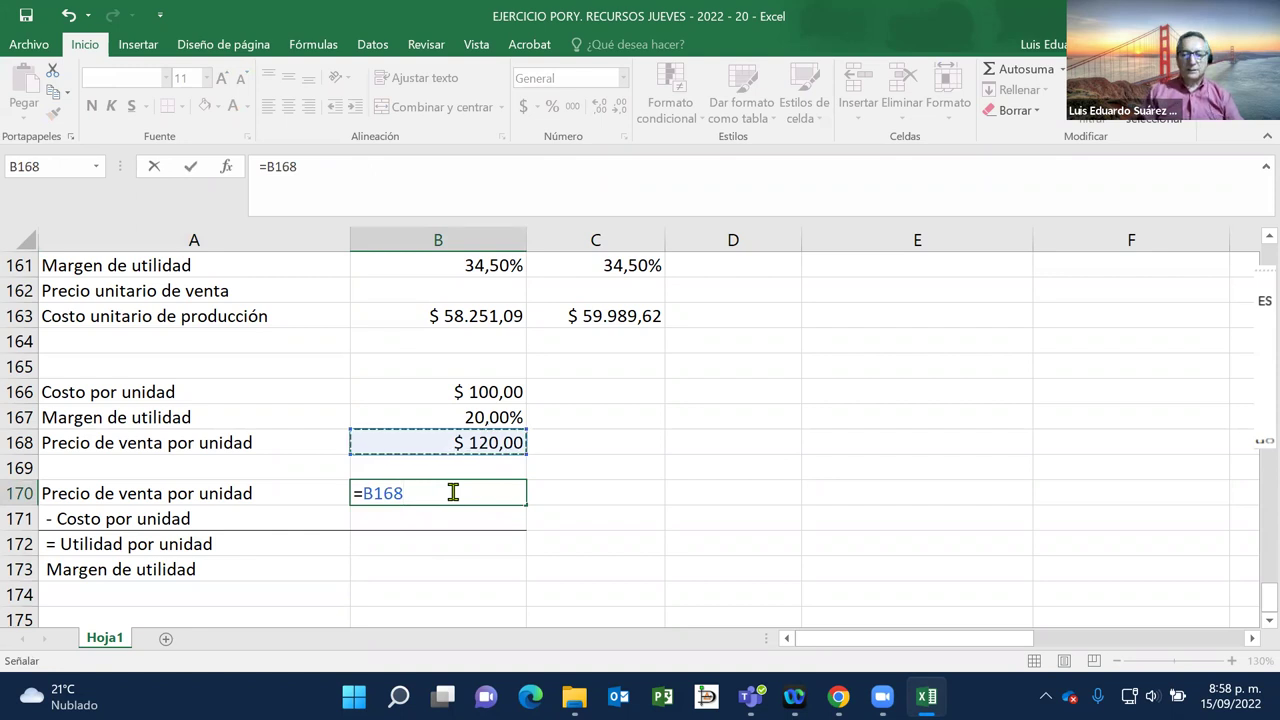
key(Return)
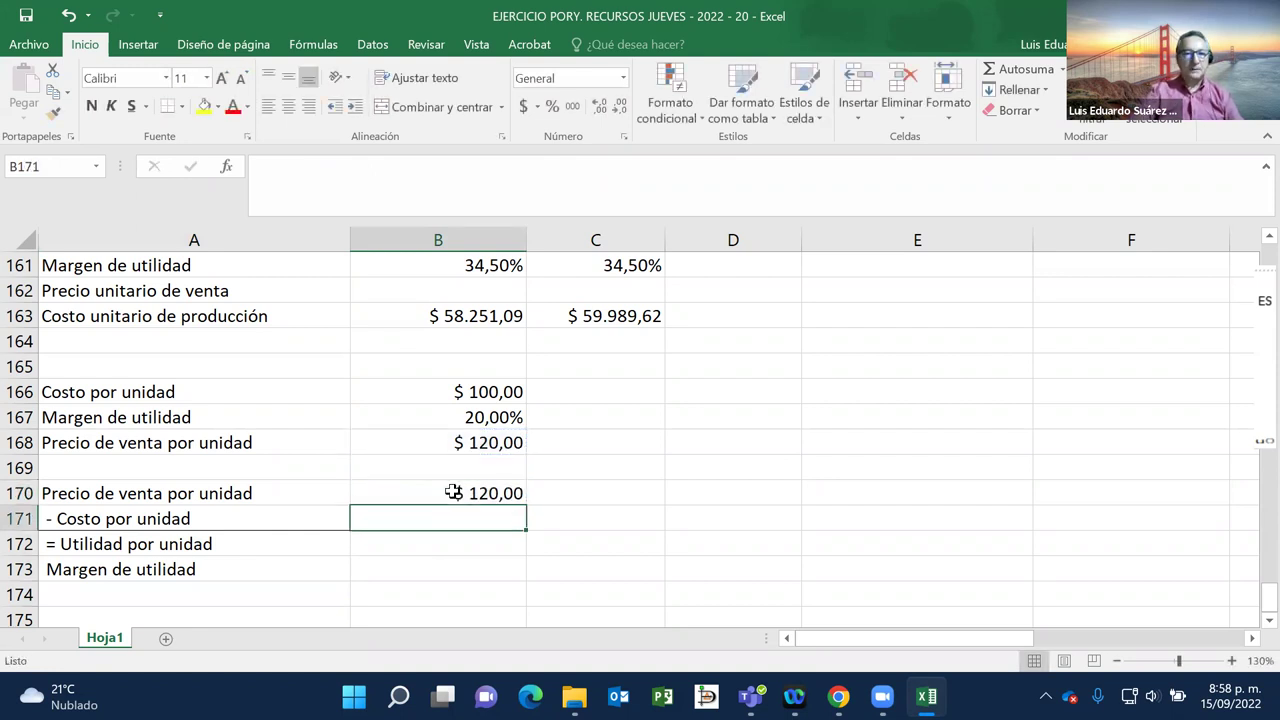
Step: Link the check block's Costo por unidad in B171 to the example's unit cost in B166
text(=)
key(Up)
key(Up)
key(Up)
key(Up)
key(Up)
key(Return)
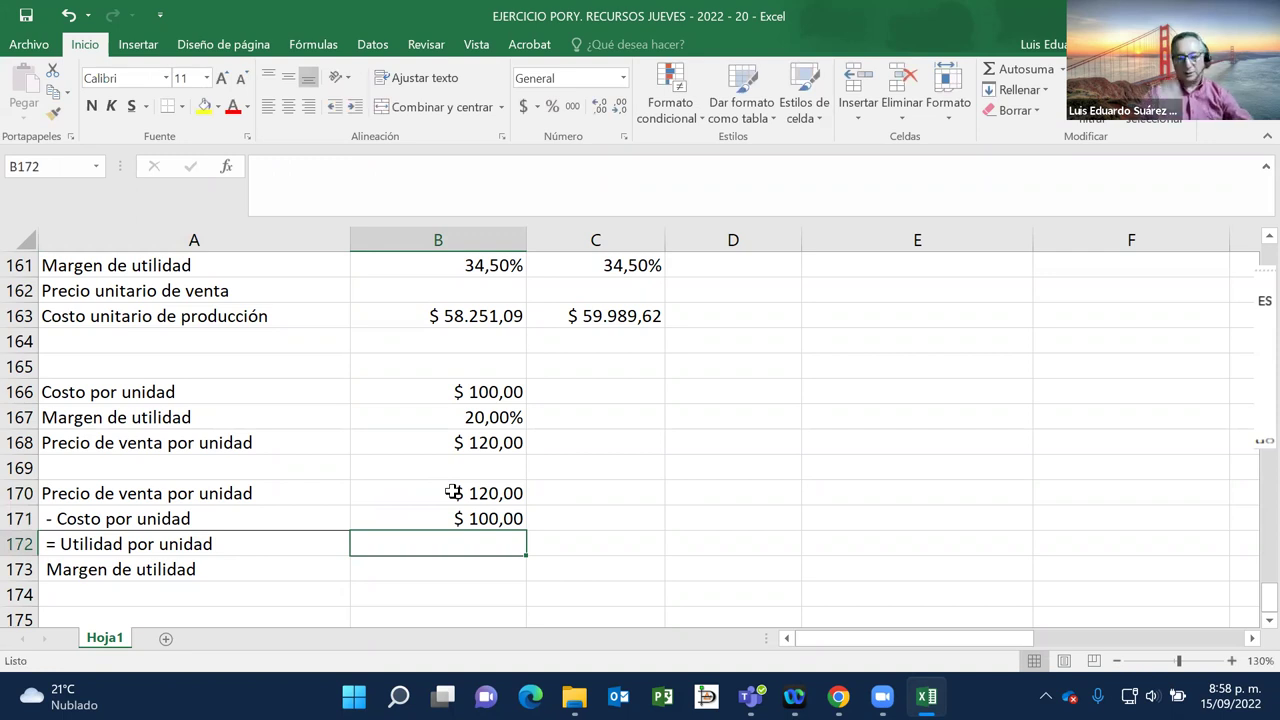
Step: Calculate Utilidad por unidad in B172 as the unit sale price minus the unit cost, =B170-B171
text(=)
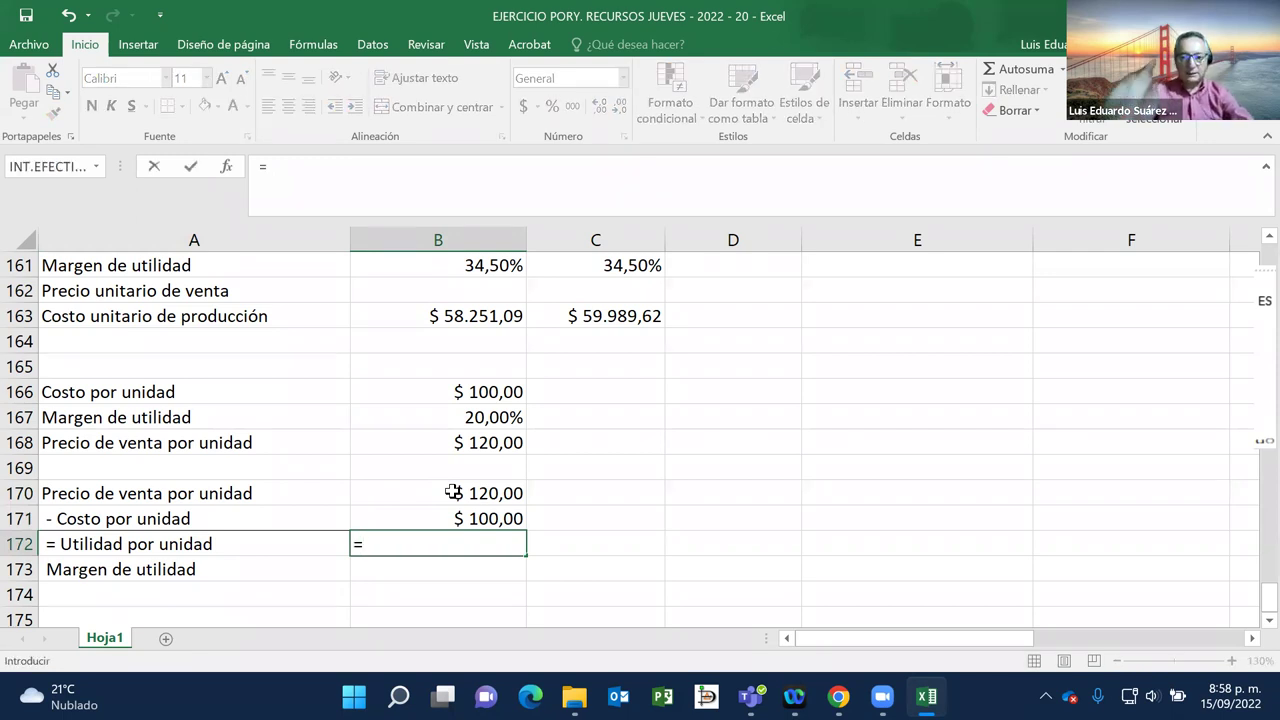
key(Up)
key(Up)
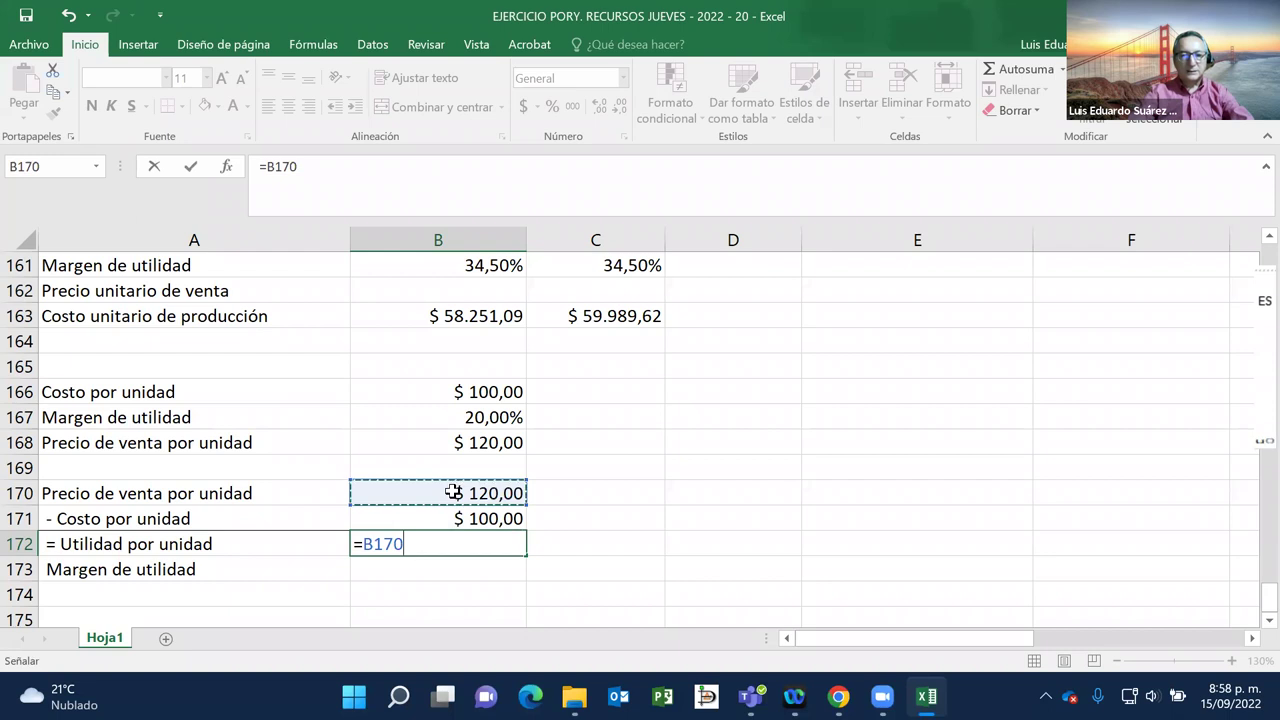
text(-)
key(Up)
key(Return)
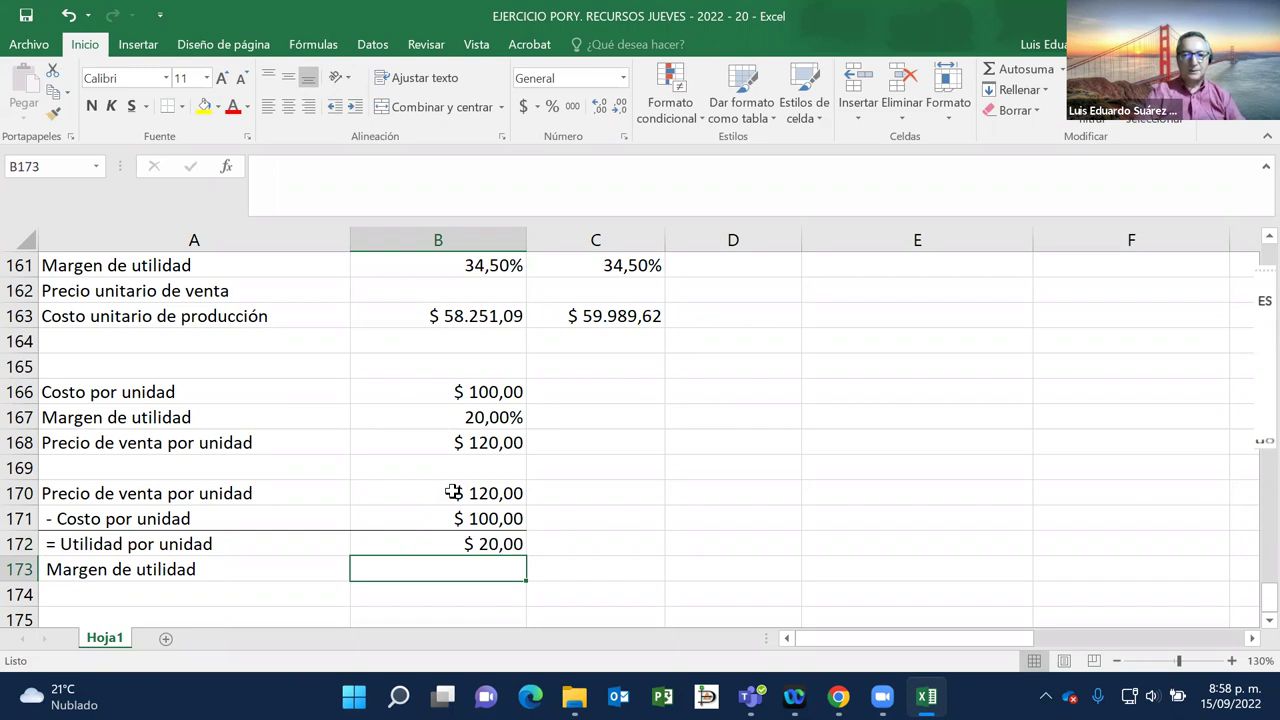
scroll(453, 492, down, 1)
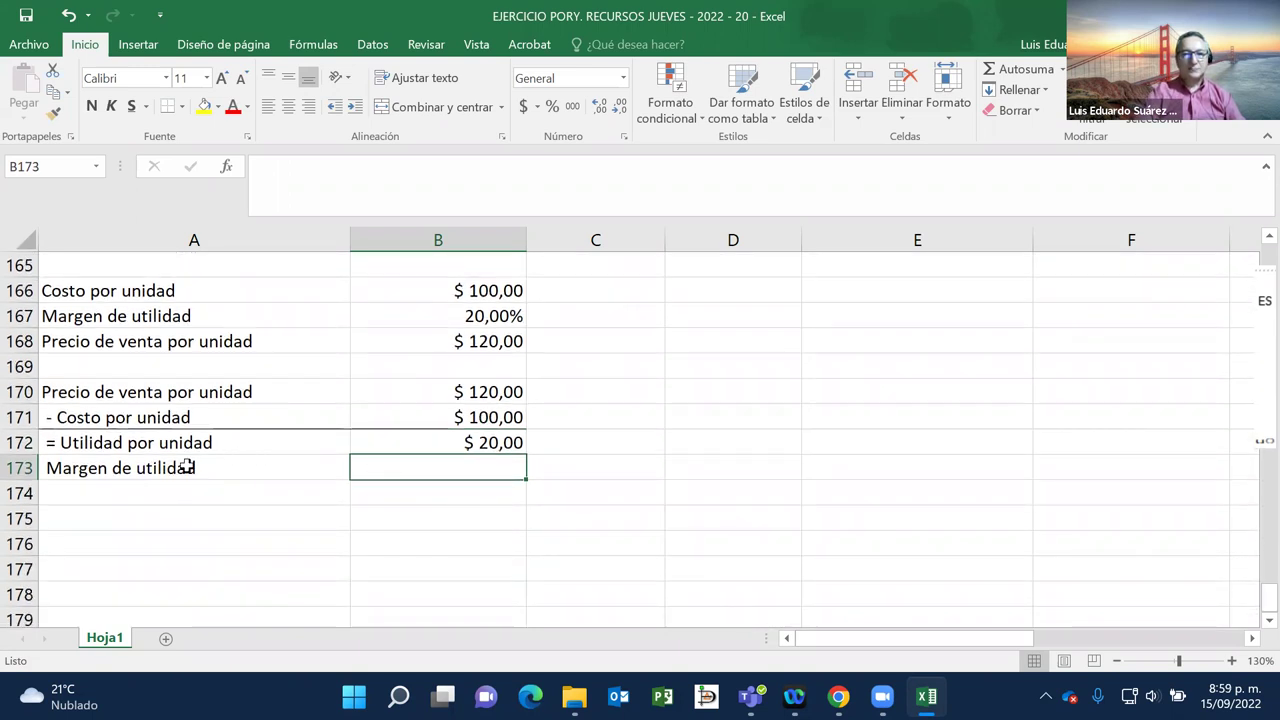
Step: Enter the note "Margen utilidad = Utilidad por unidad / Precio de venta por unidad" in D173
click(730, 471)
text(Margen utilidad = )
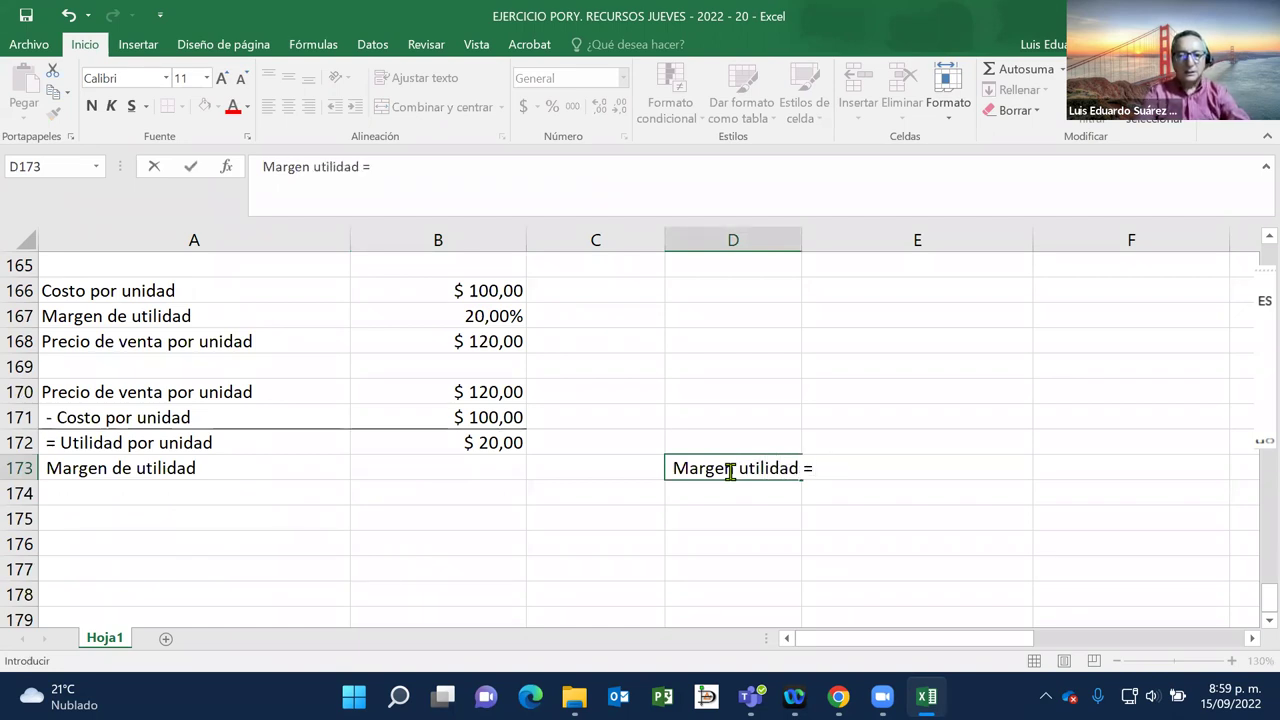
text(Utilidad por unidad )
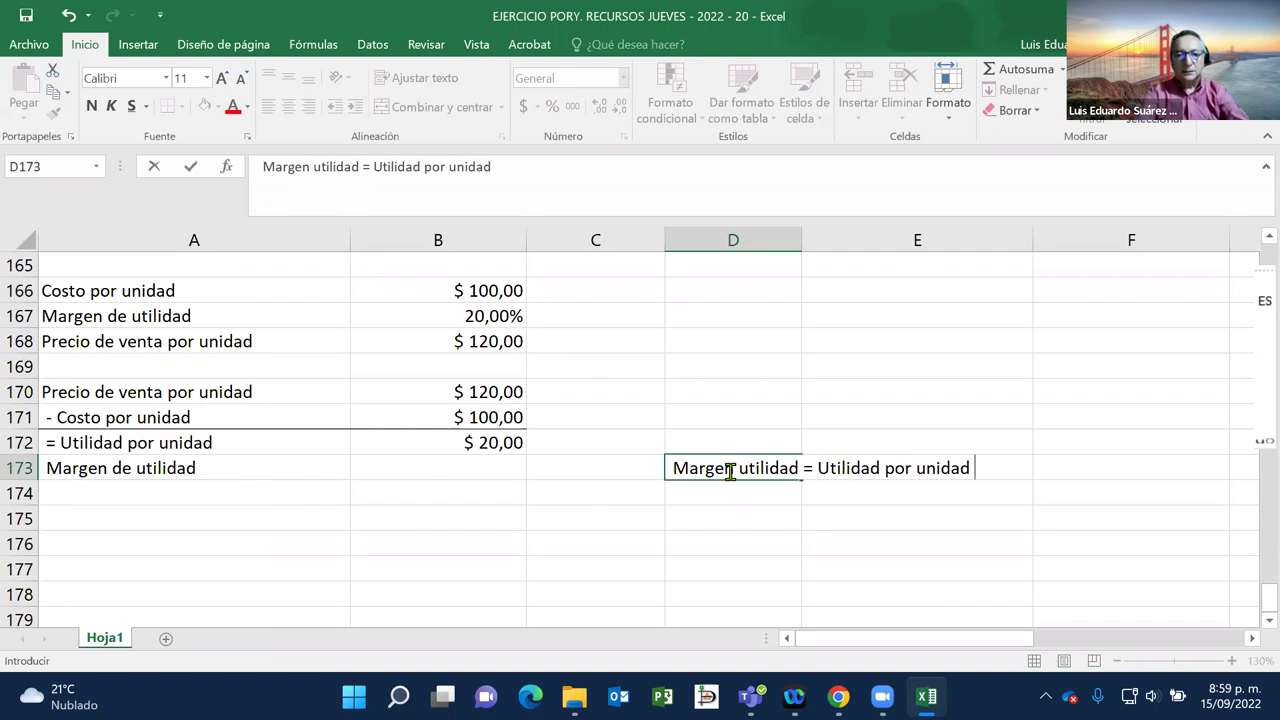
text(/ Prec)
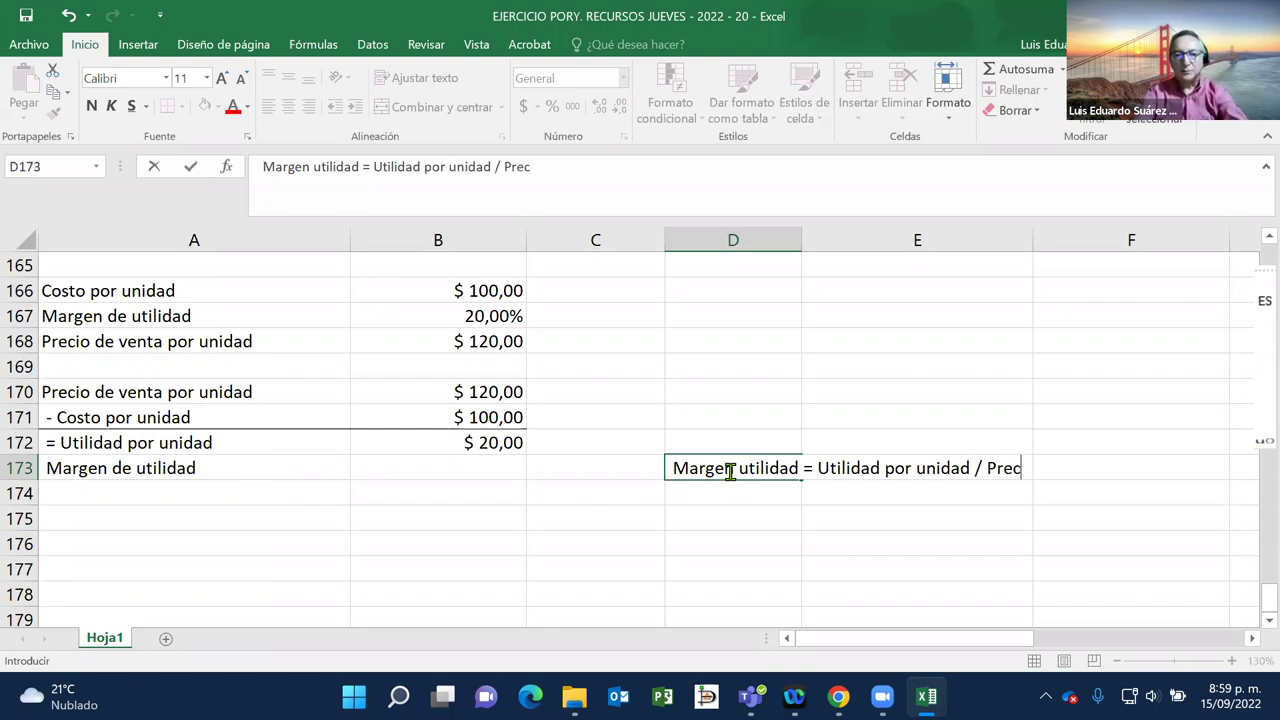
text(io de venta)
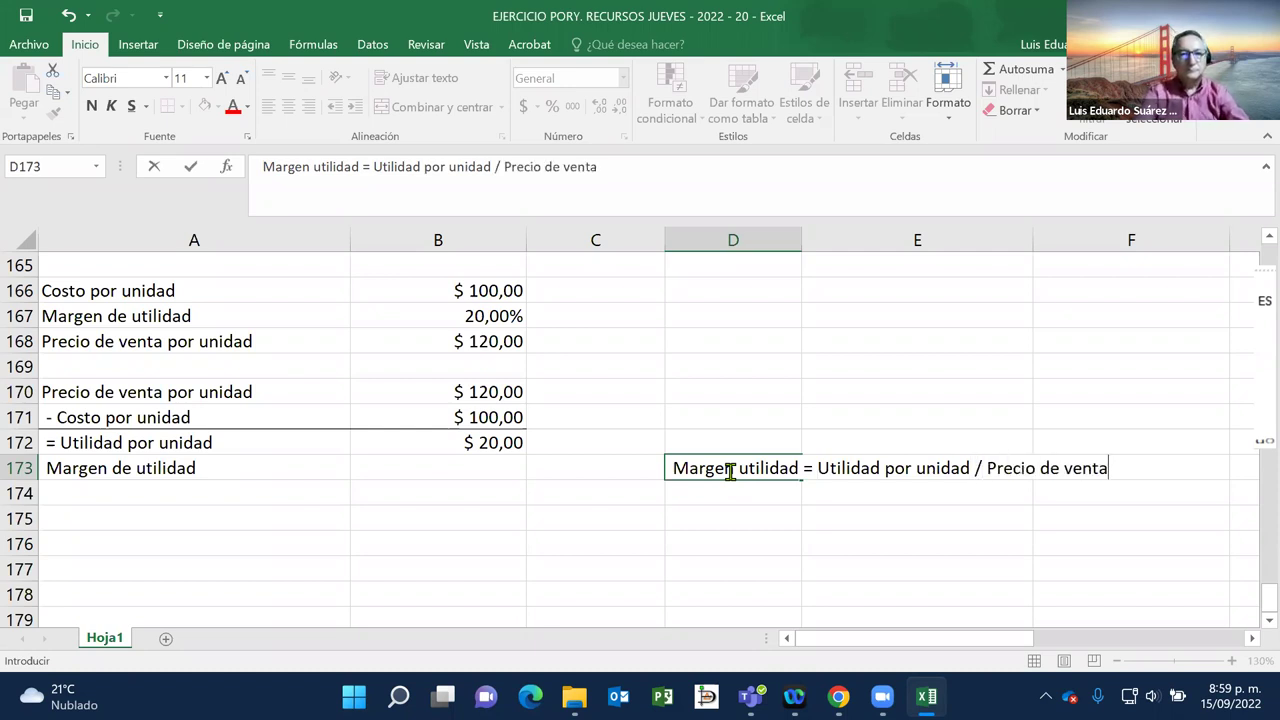
text( por un)
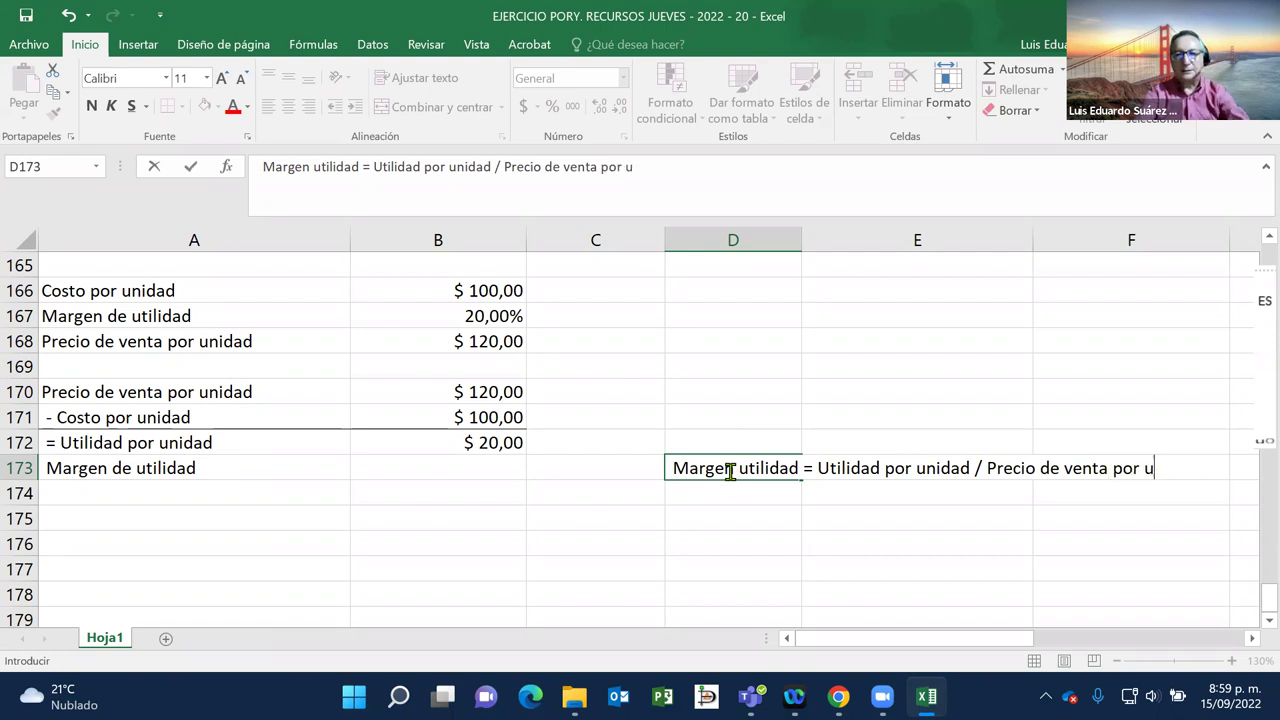
text(idad)
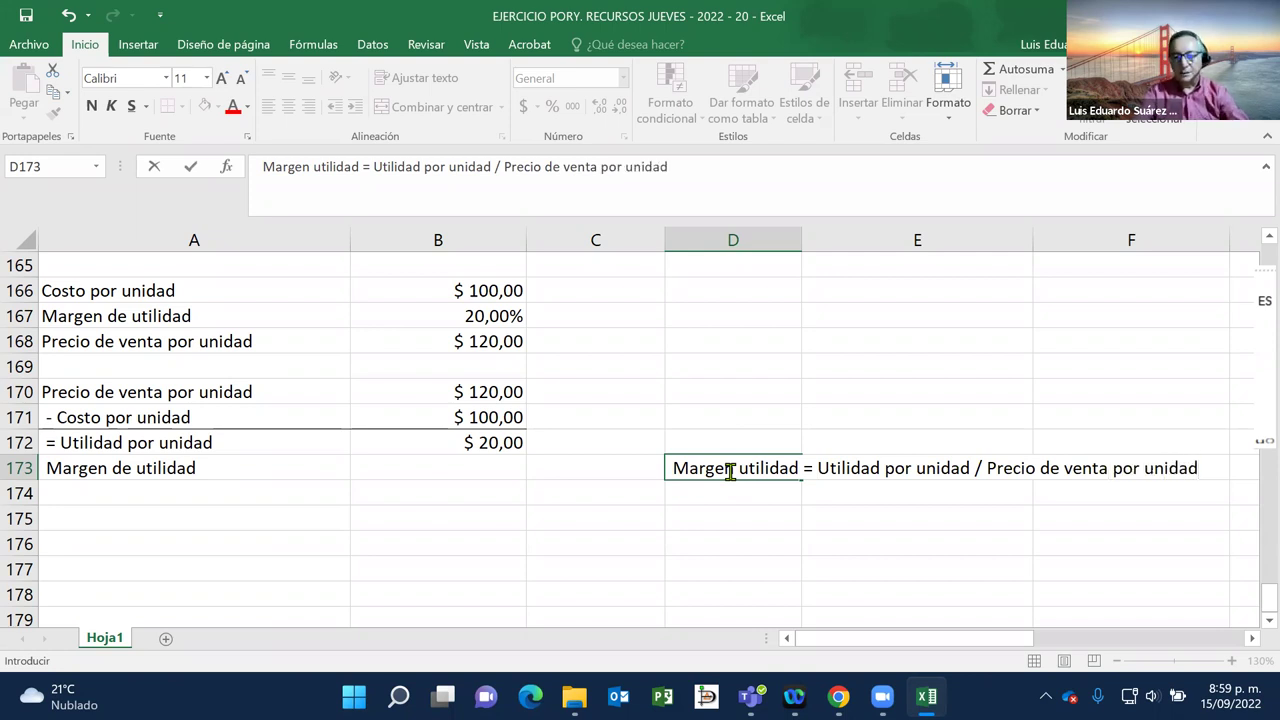
key(Return)
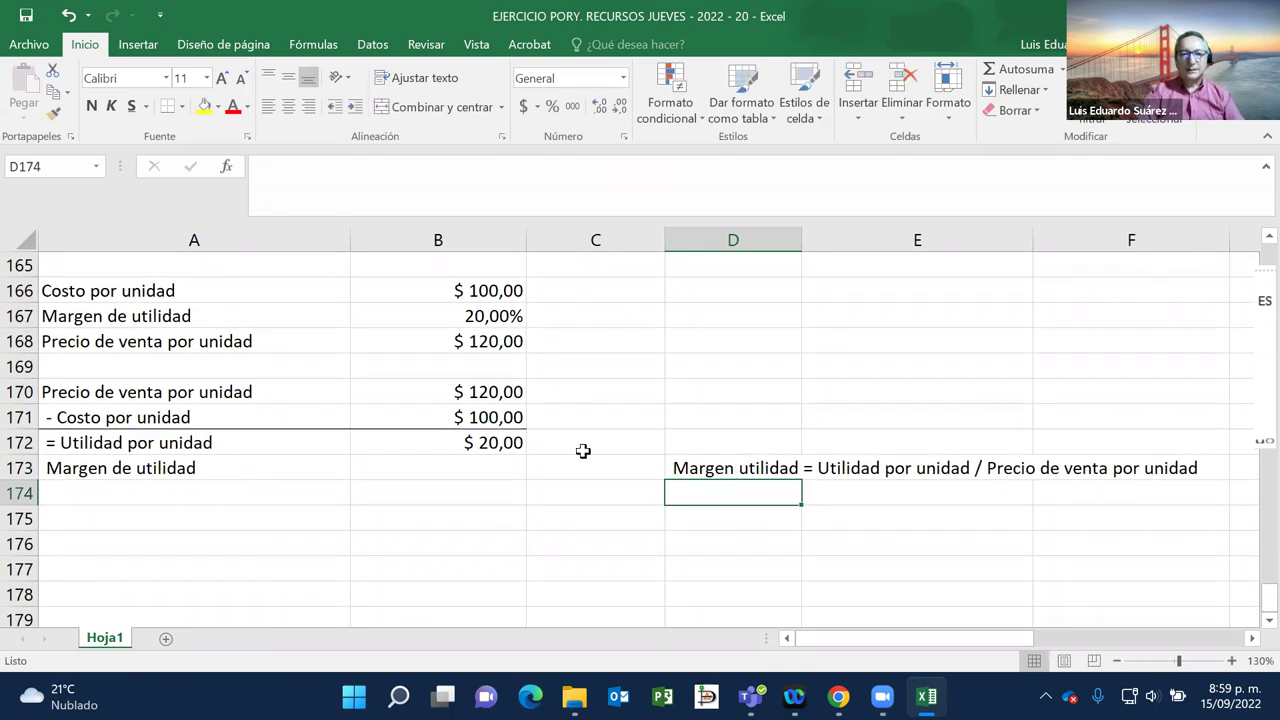
Step: Calculate Margen de utilidad in B173 as unit profit divided by unit sale price, =B172/B170
click(497, 460)
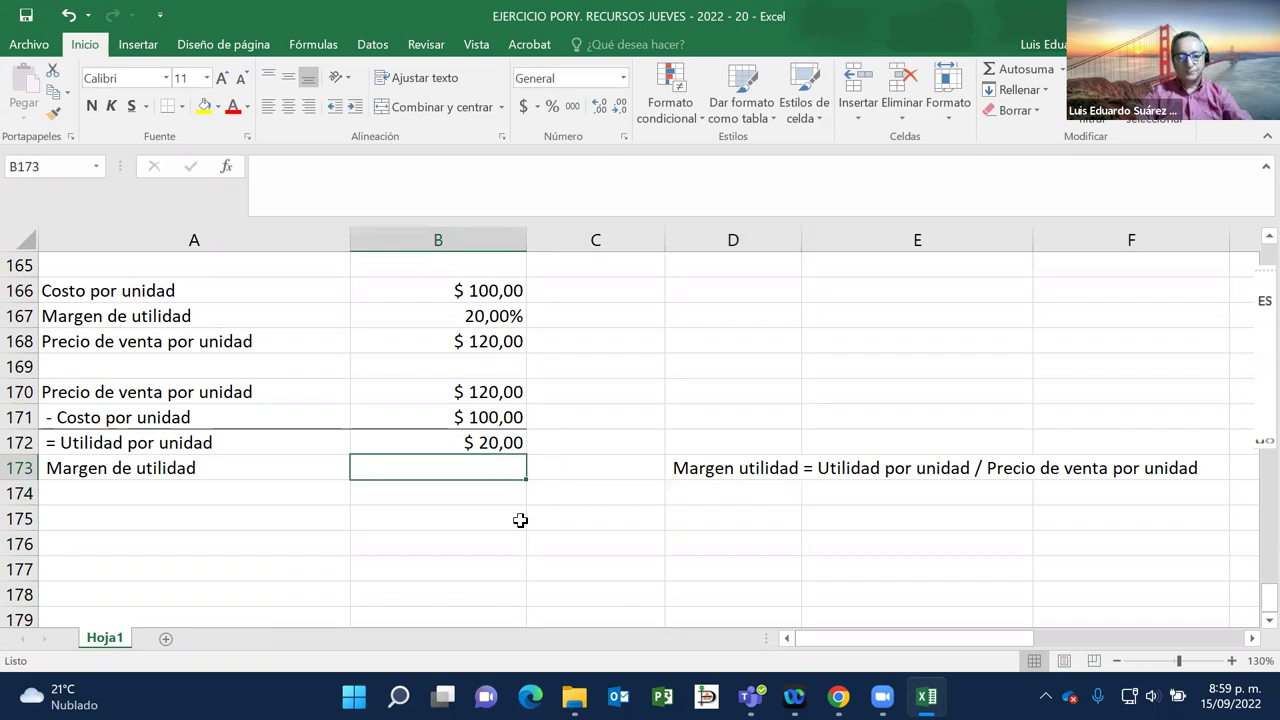
text(=)
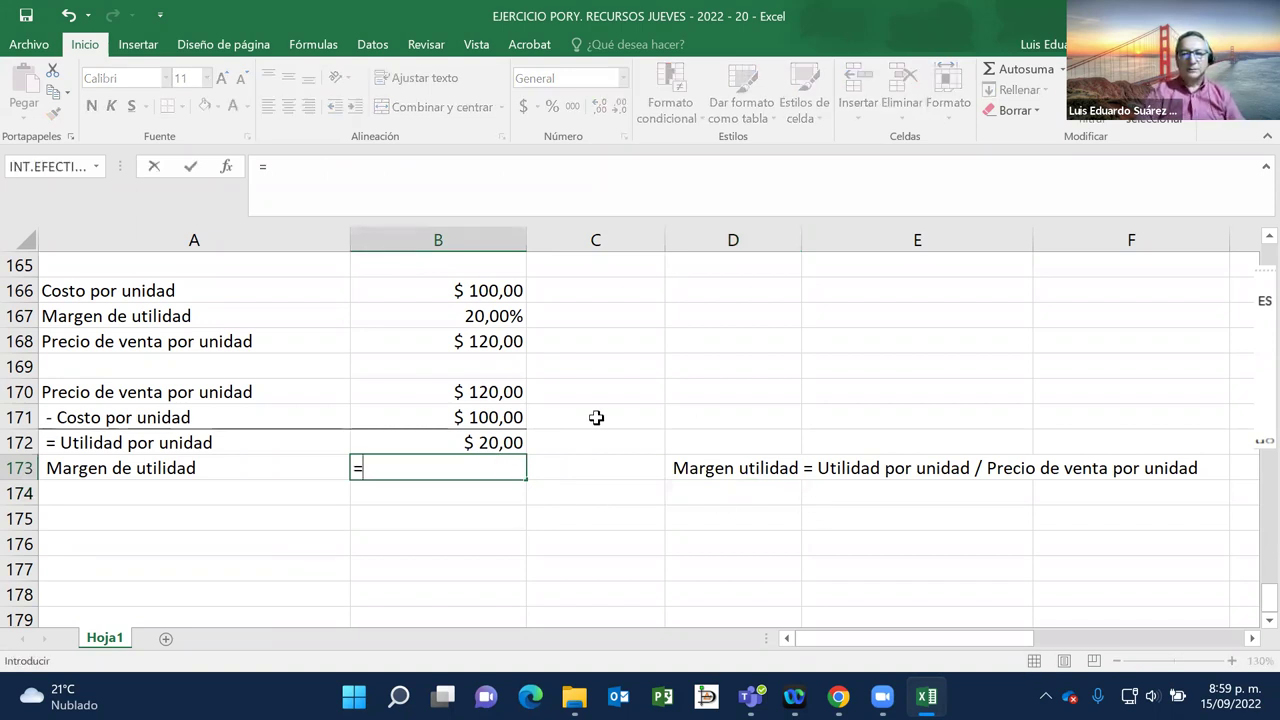
click(487, 443)
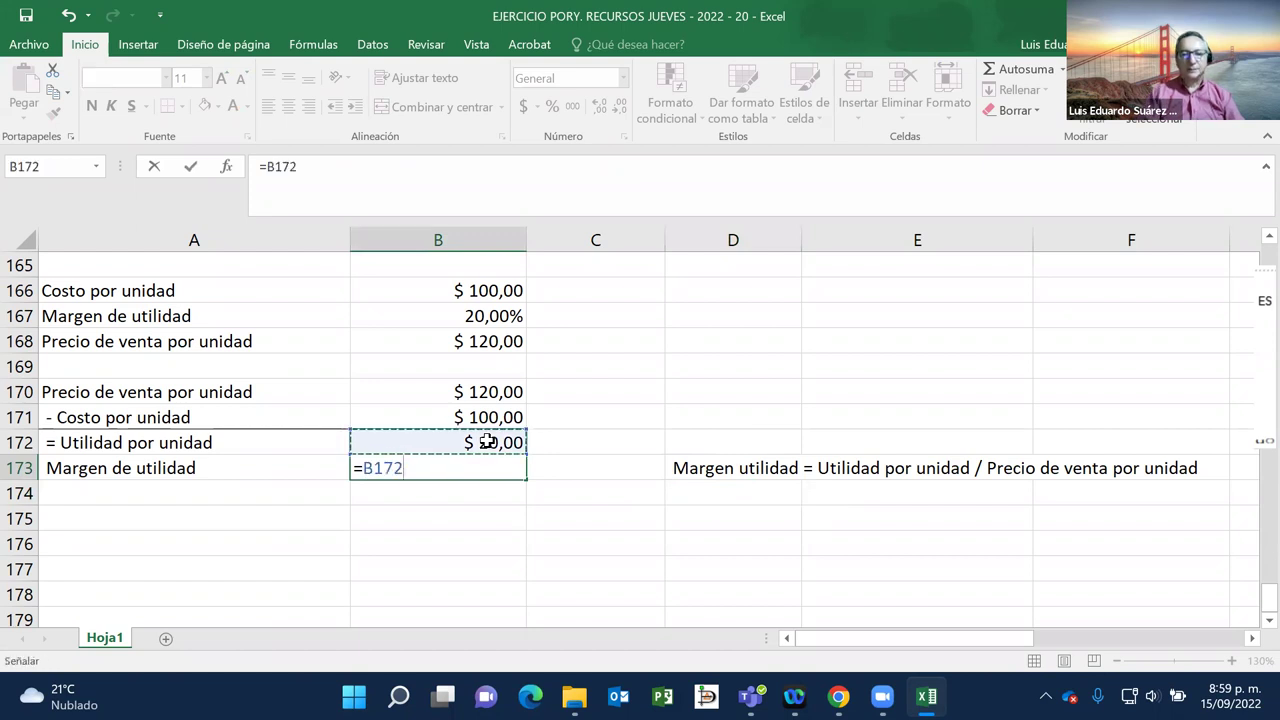
text(/)
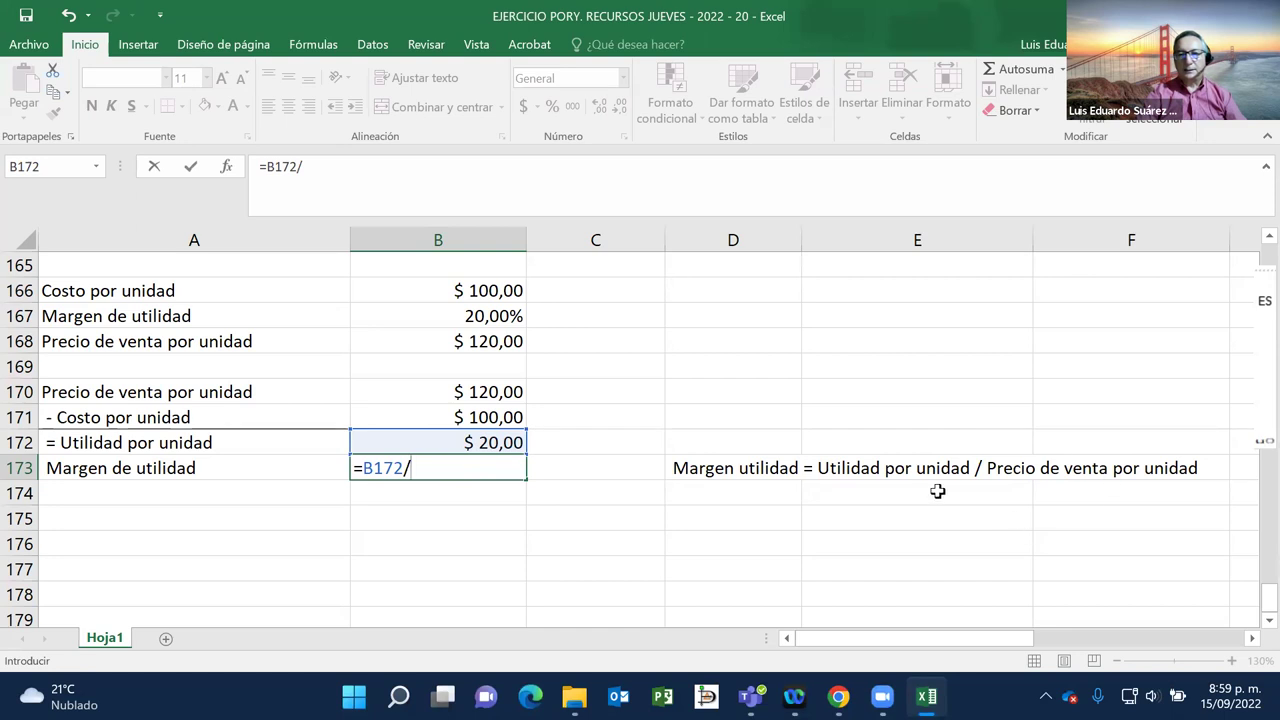
click(478, 395)
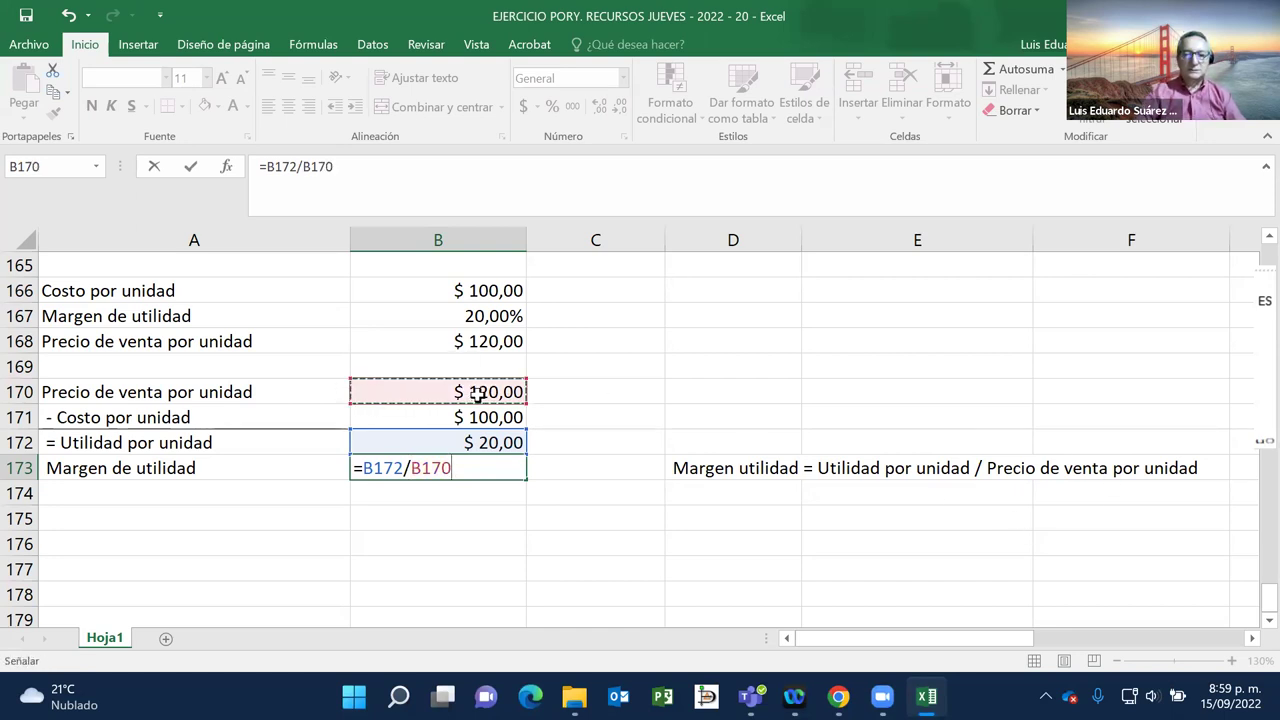
key(Return)
Step: Format the calculated margin in B173 as a percentage with two decimals
key(Up)
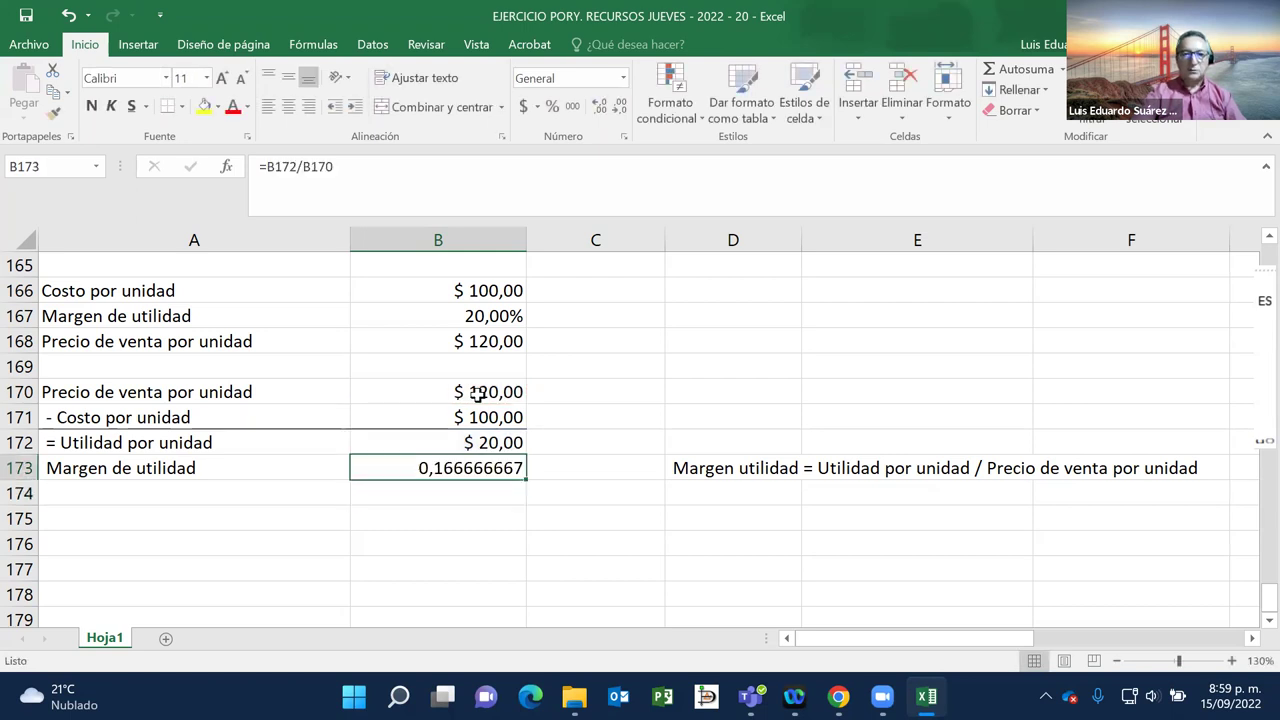
click(552, 110)
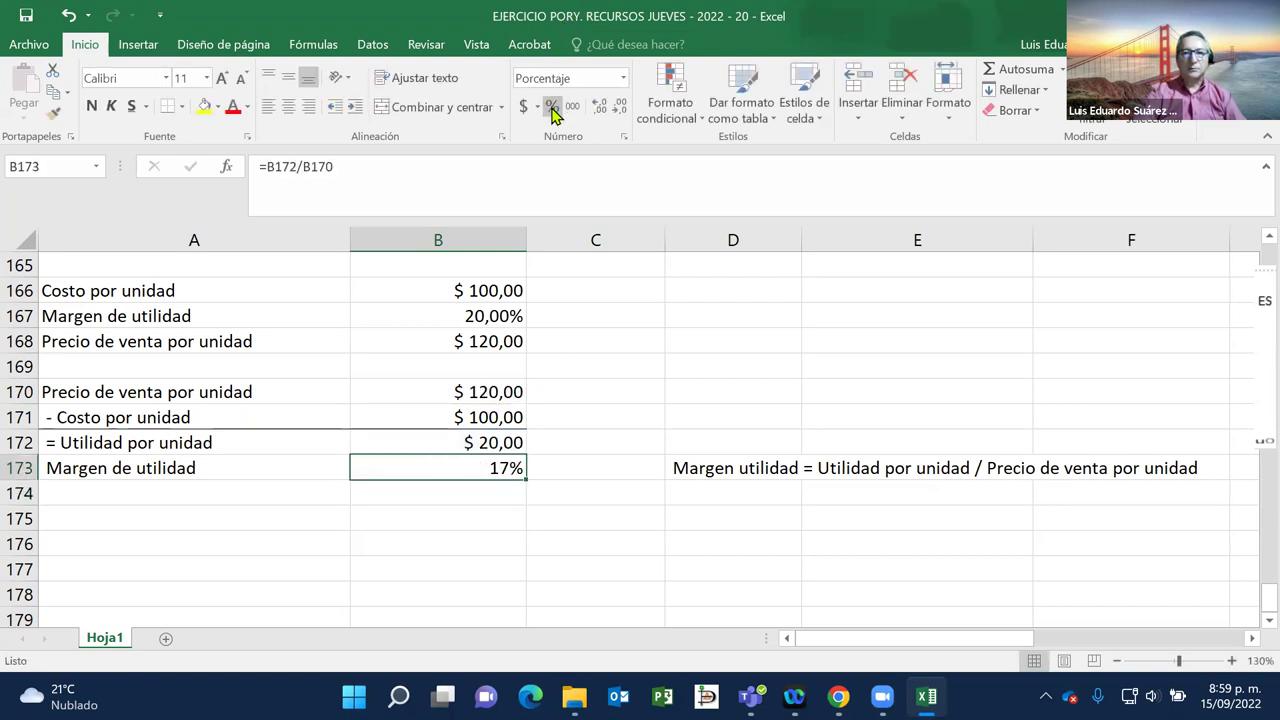
click(597, 110)
click(597, 110)
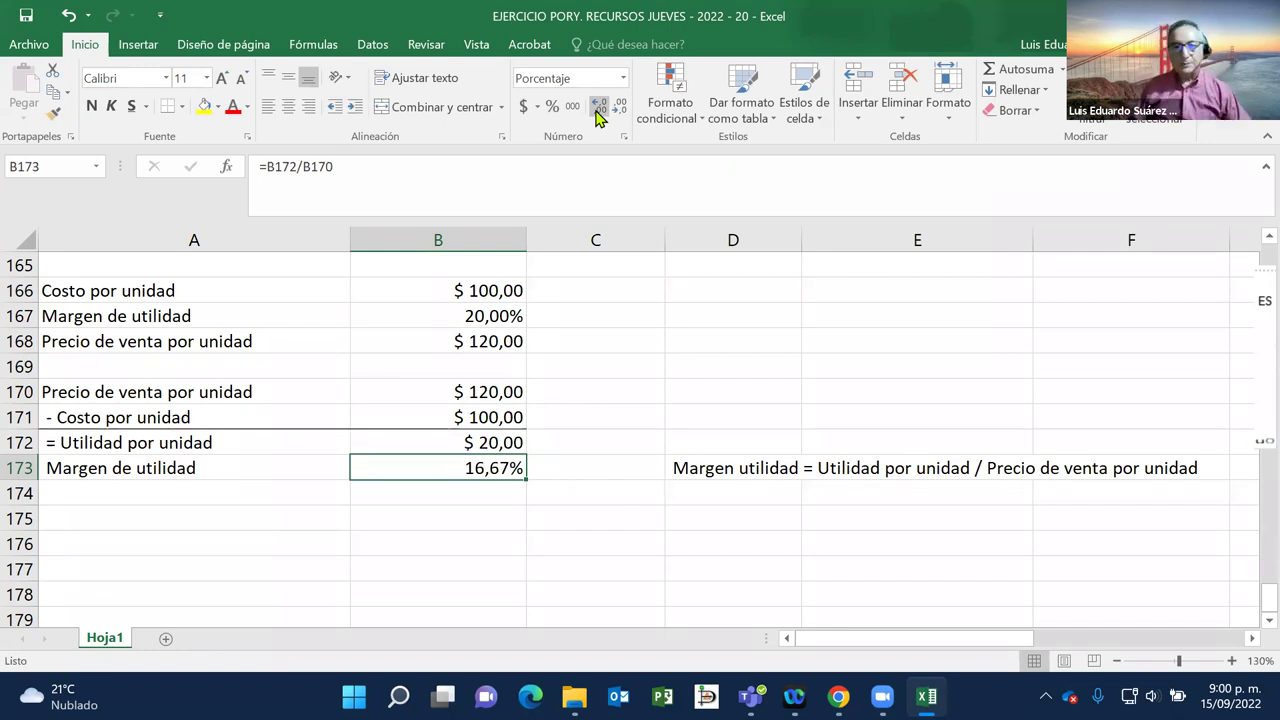
Step: Enter the note "Precio de venta por unidad = Costo unitario / (1 - % margen de utilidad)" in D170
click(722, 390)
text(Pre)
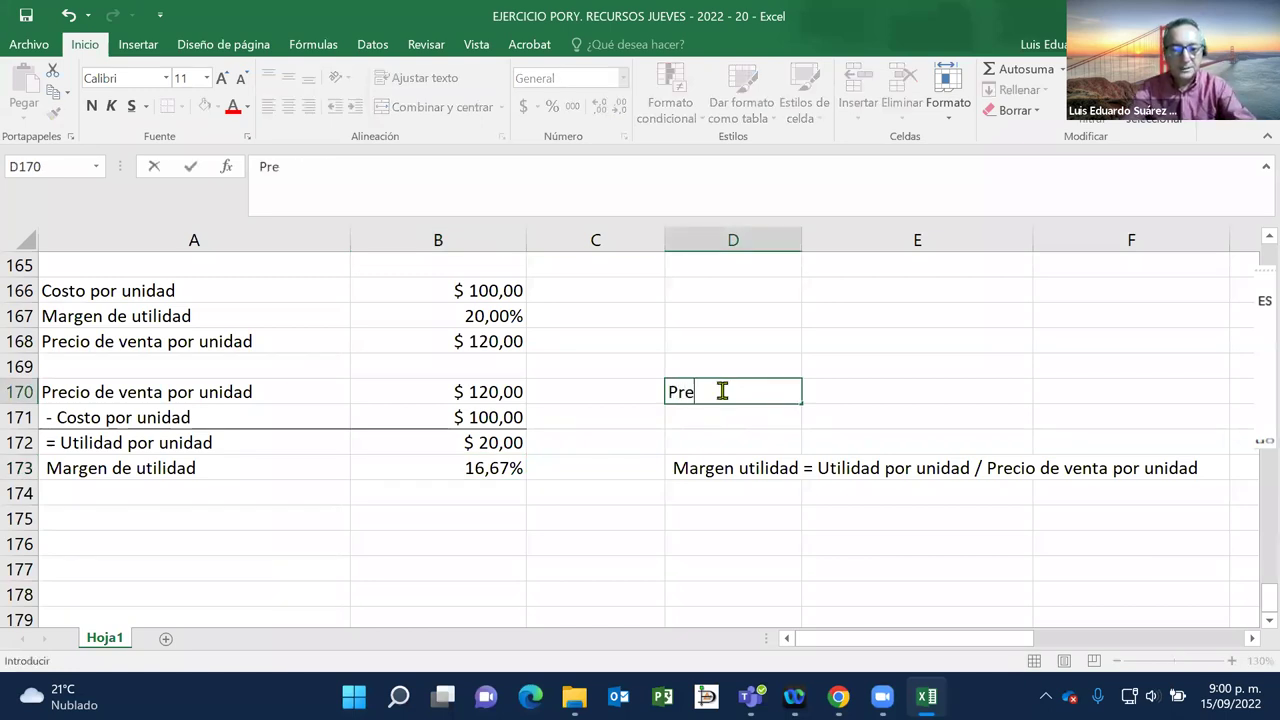
text(cio de ve)
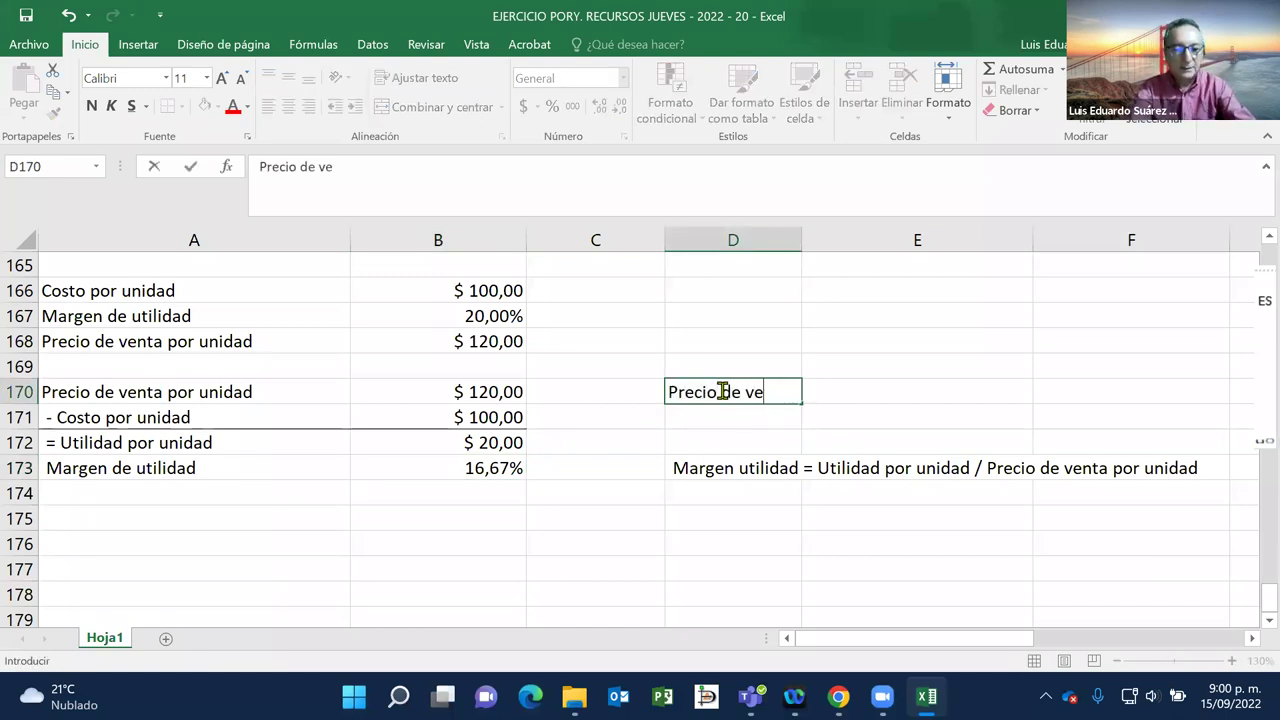
text(nta poru)
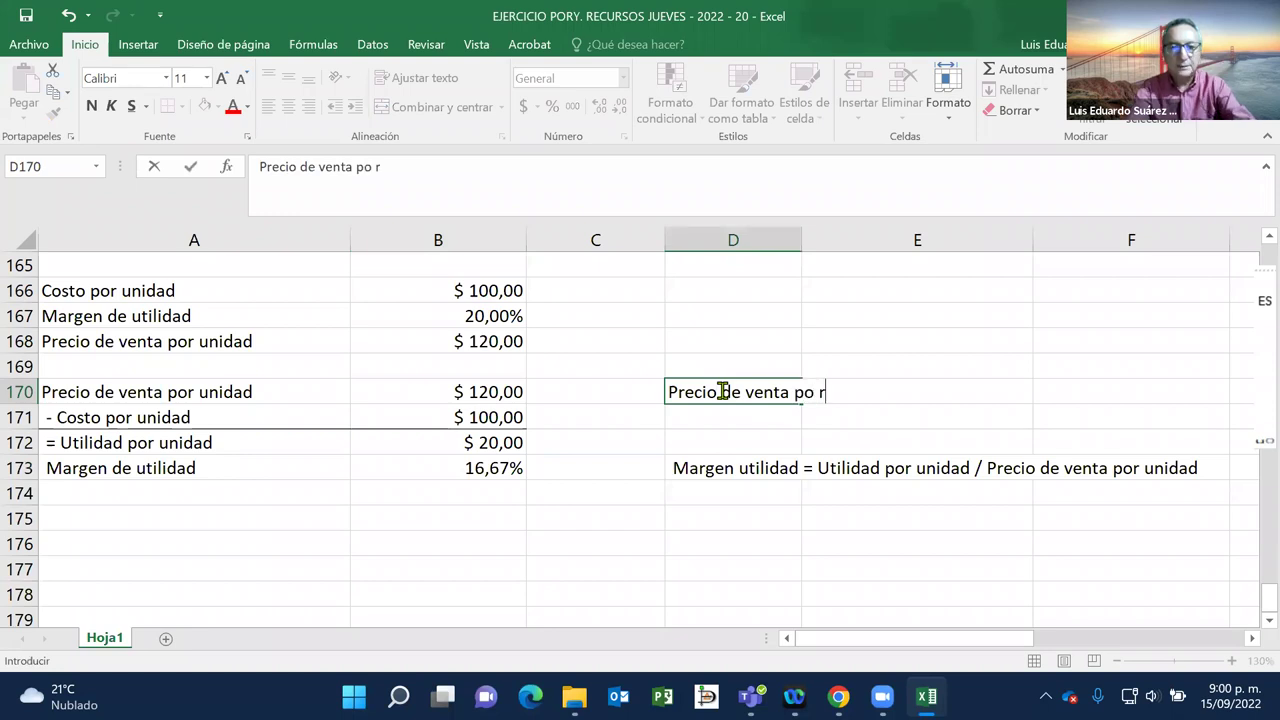
key(BackSpace)
key(BackSpace)
text(r un)
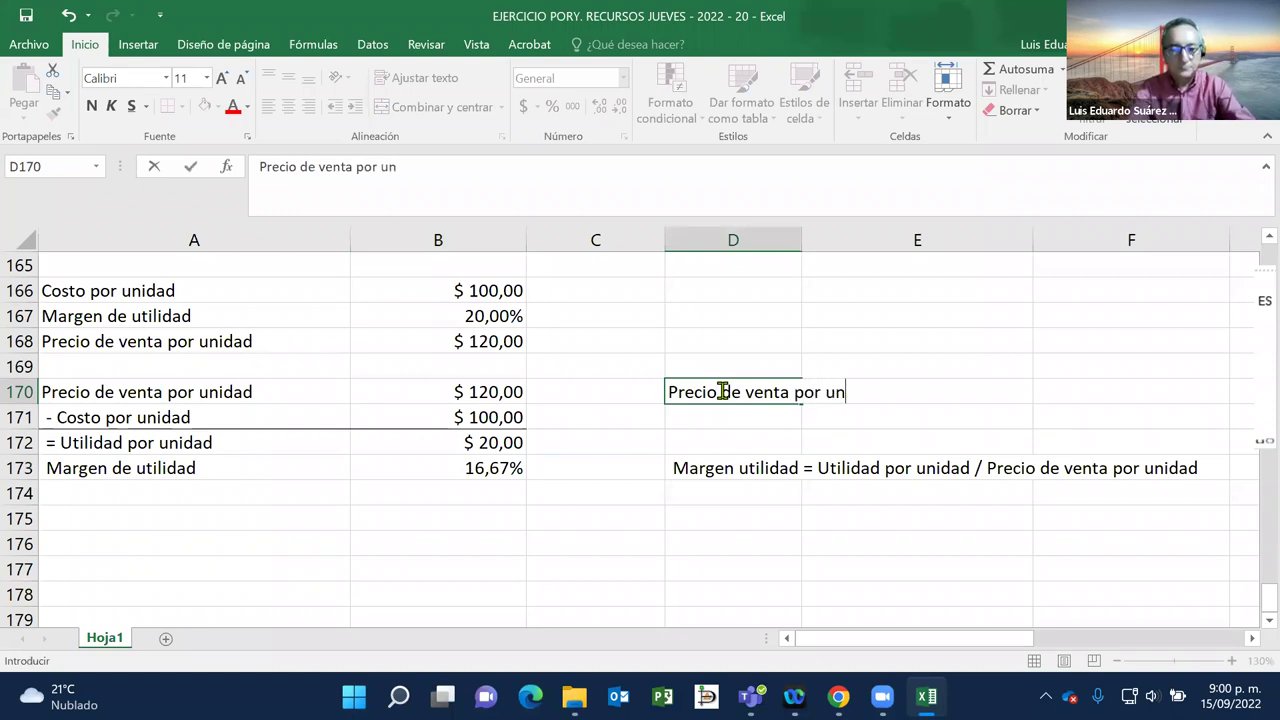
text(idad = )
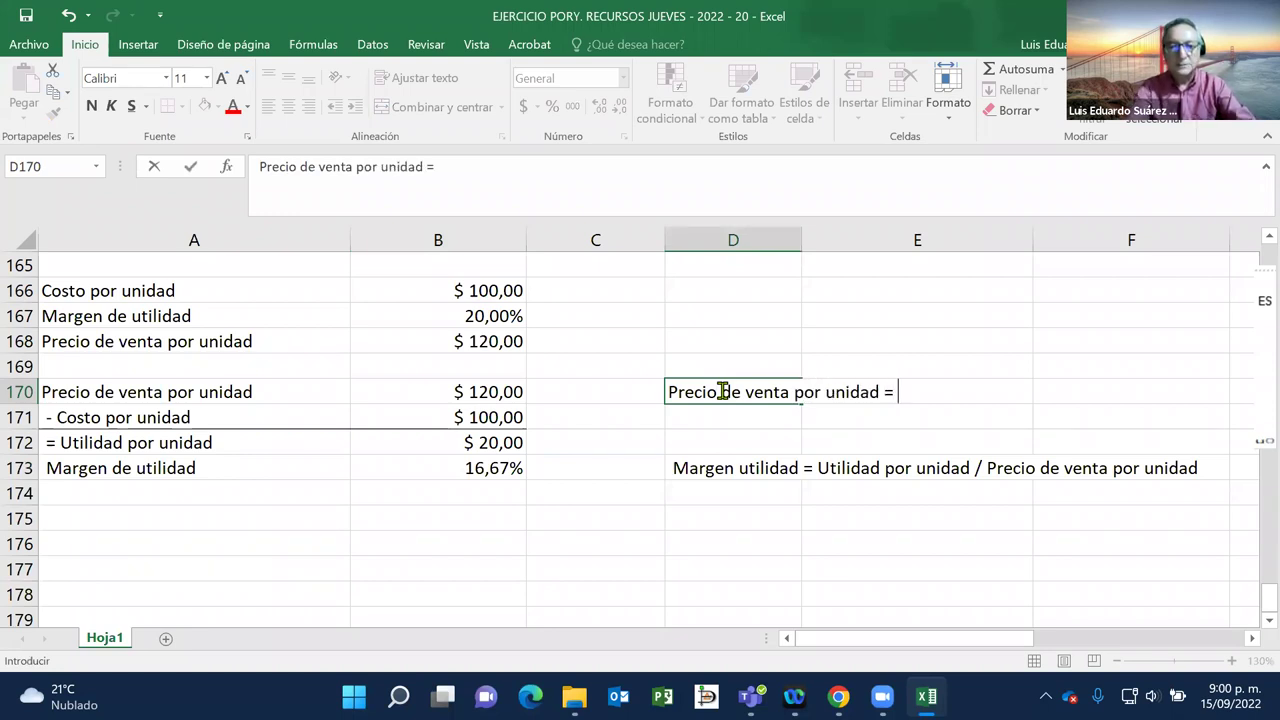
text(Co)
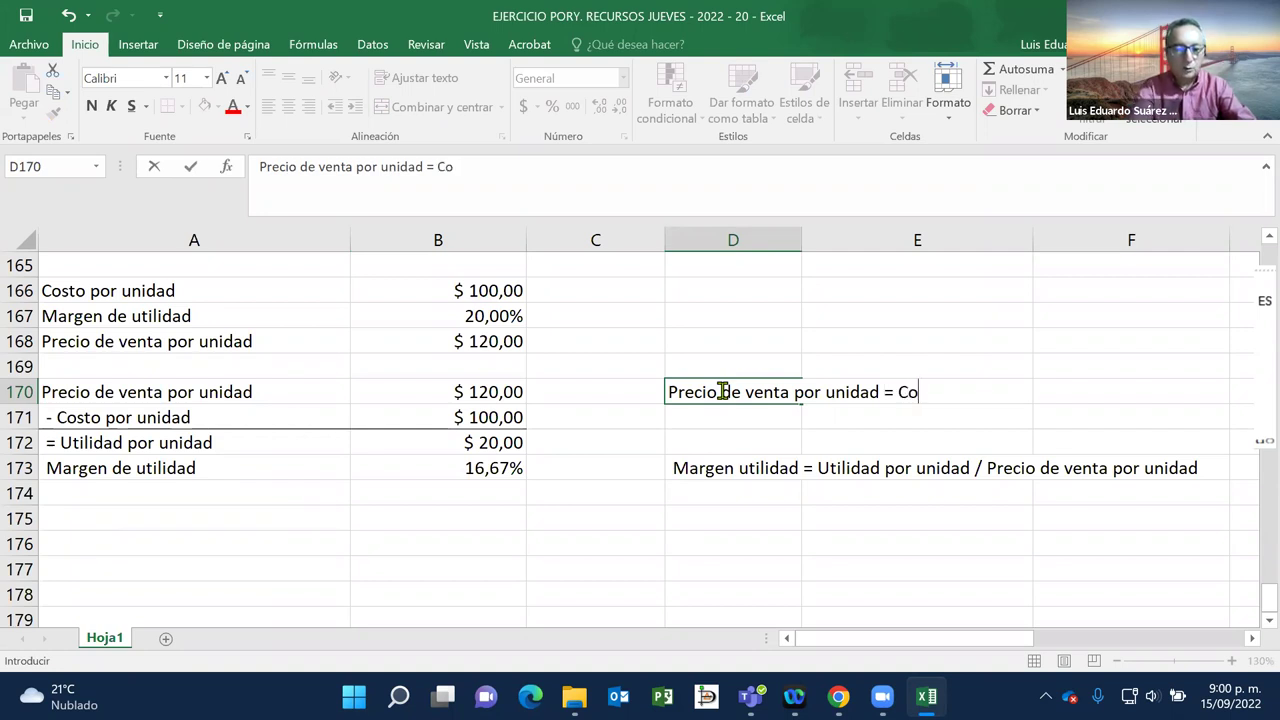
text(sto)
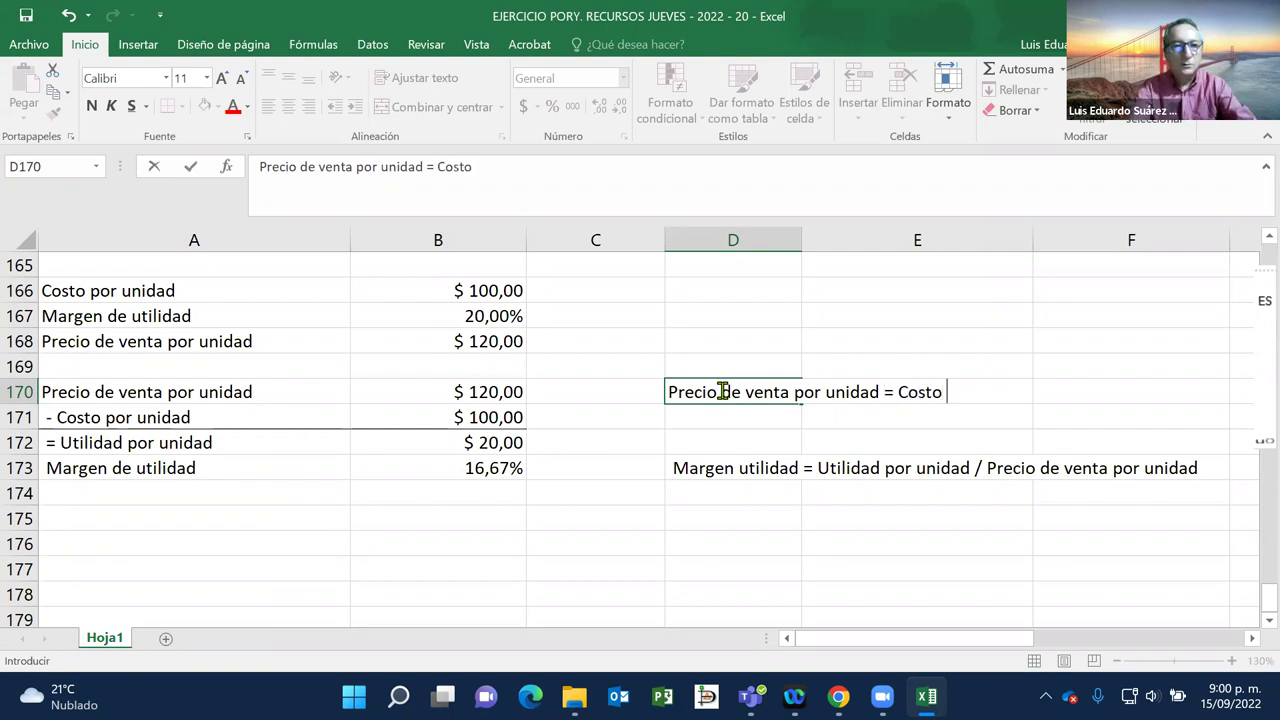
text( unitari)
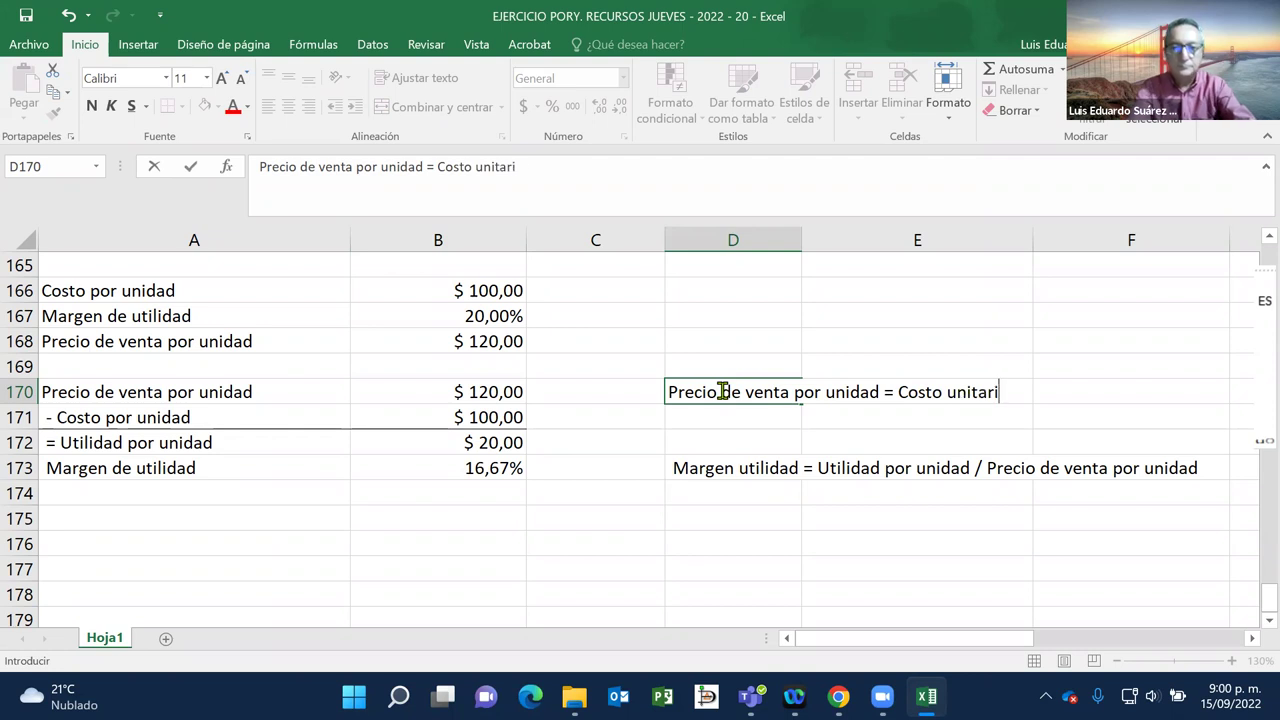
text(o /)
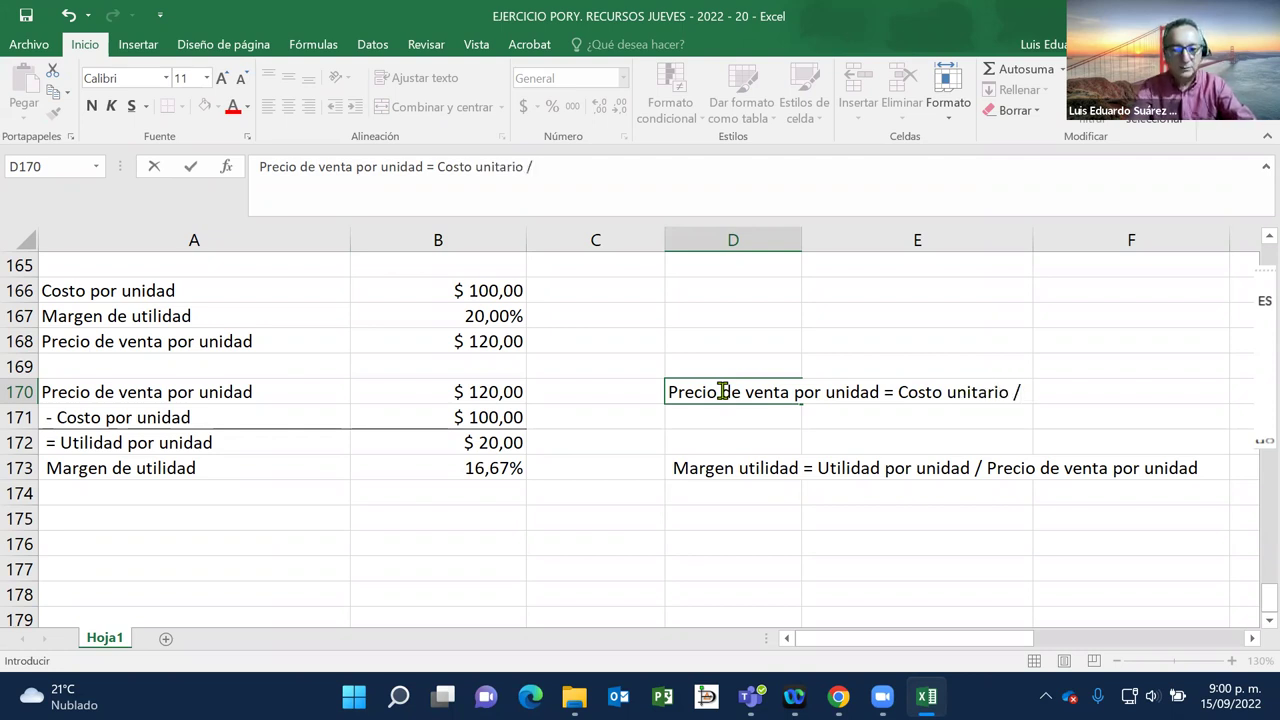
text( (1 - )
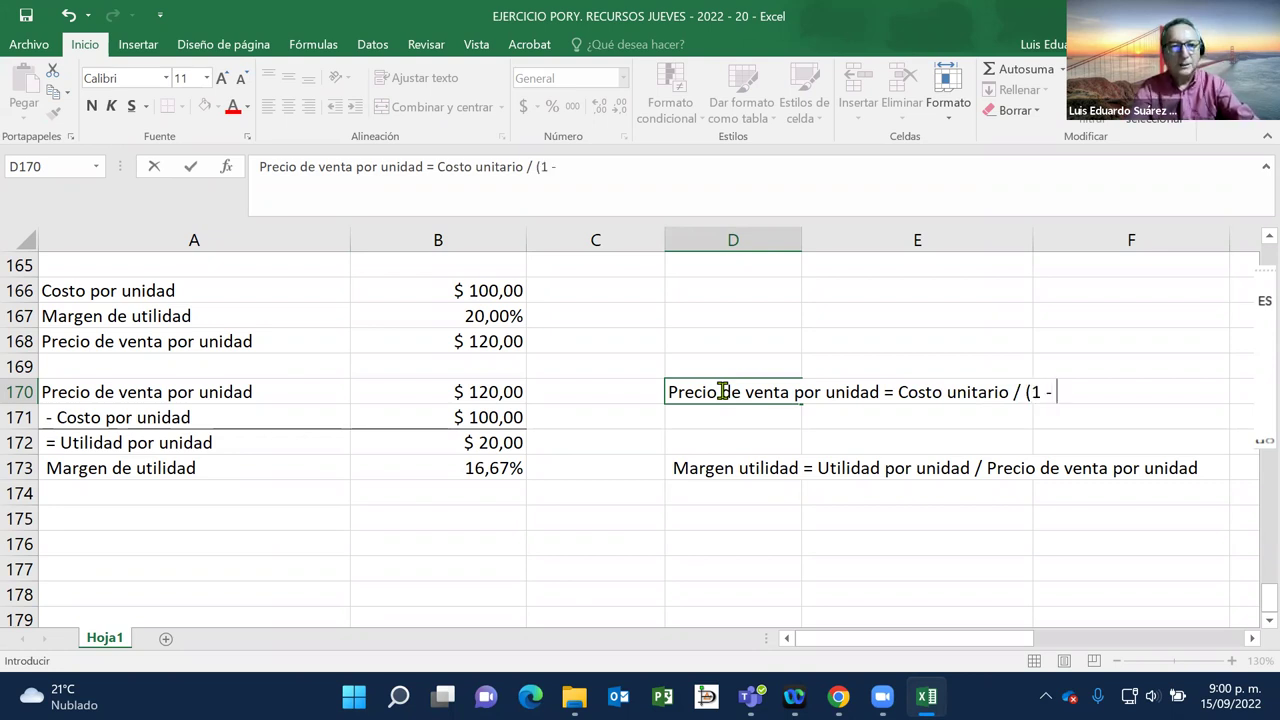
text(% )
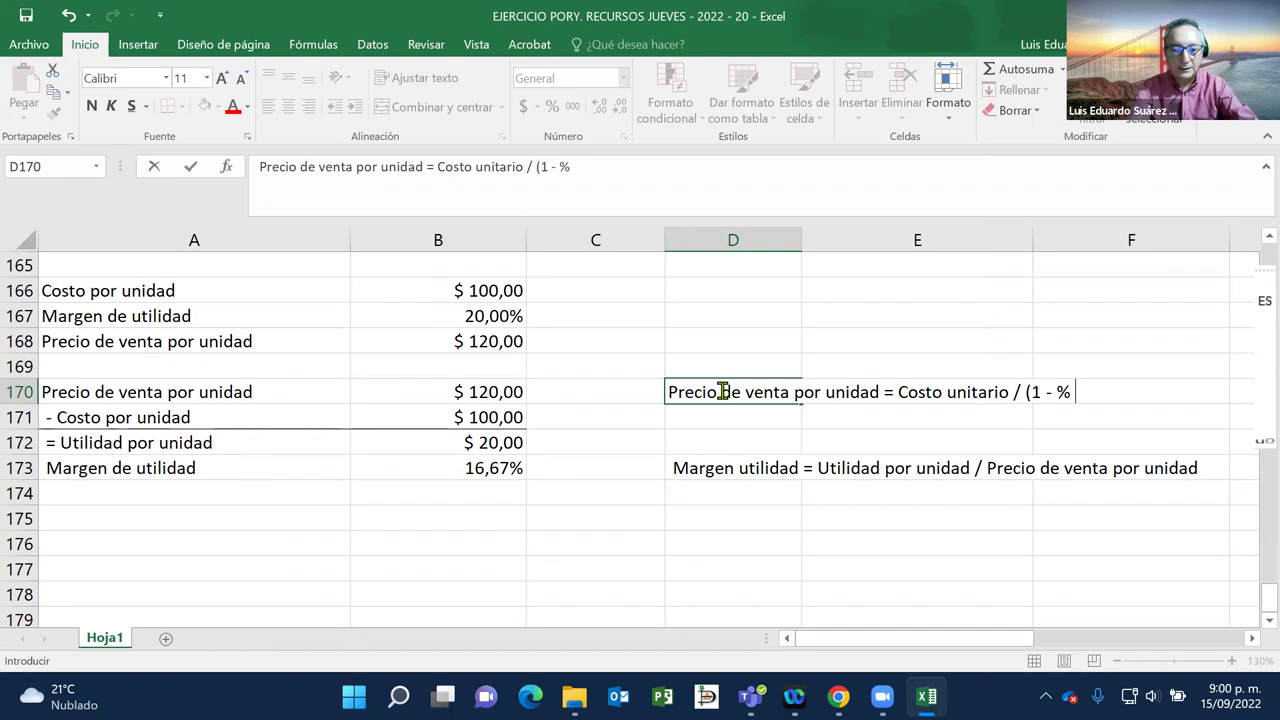
text(margen de )
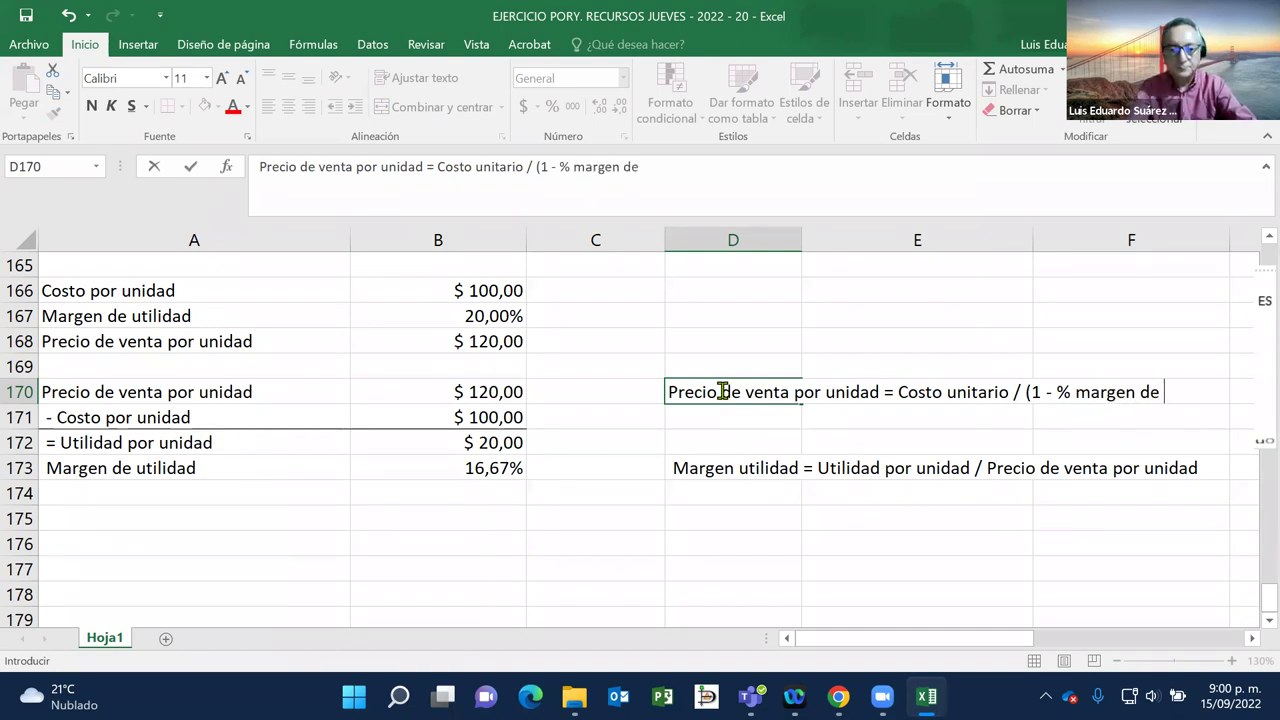
text(utilidad))
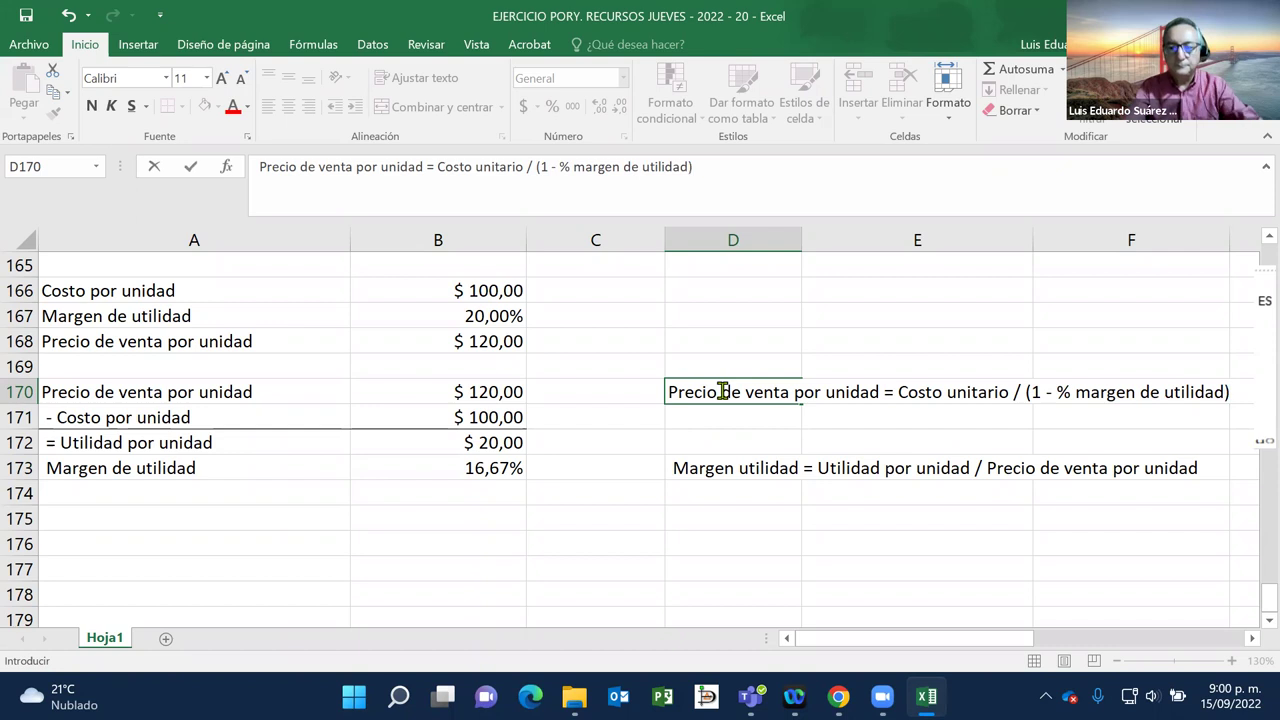
key(Return)
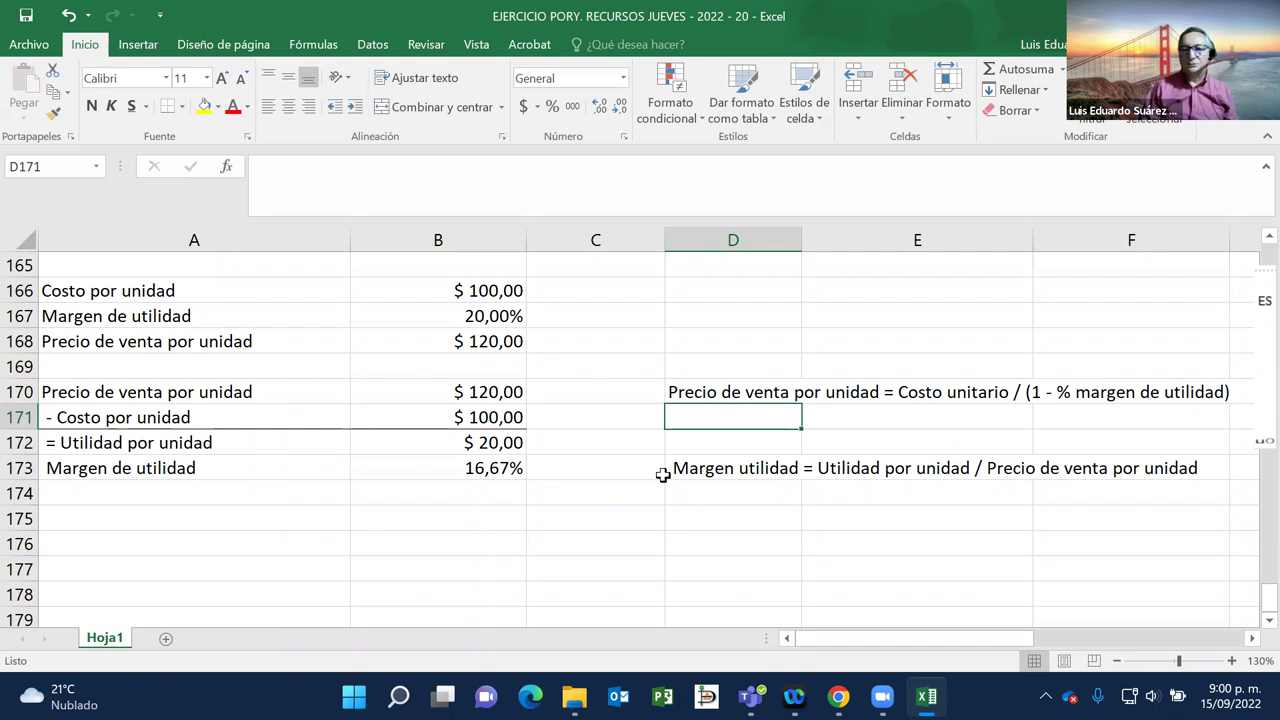
Step: Calculate the unit sale price in C170 as unit cost divided by one minus the profit margin, =B166/(1-B167)
key(Up)
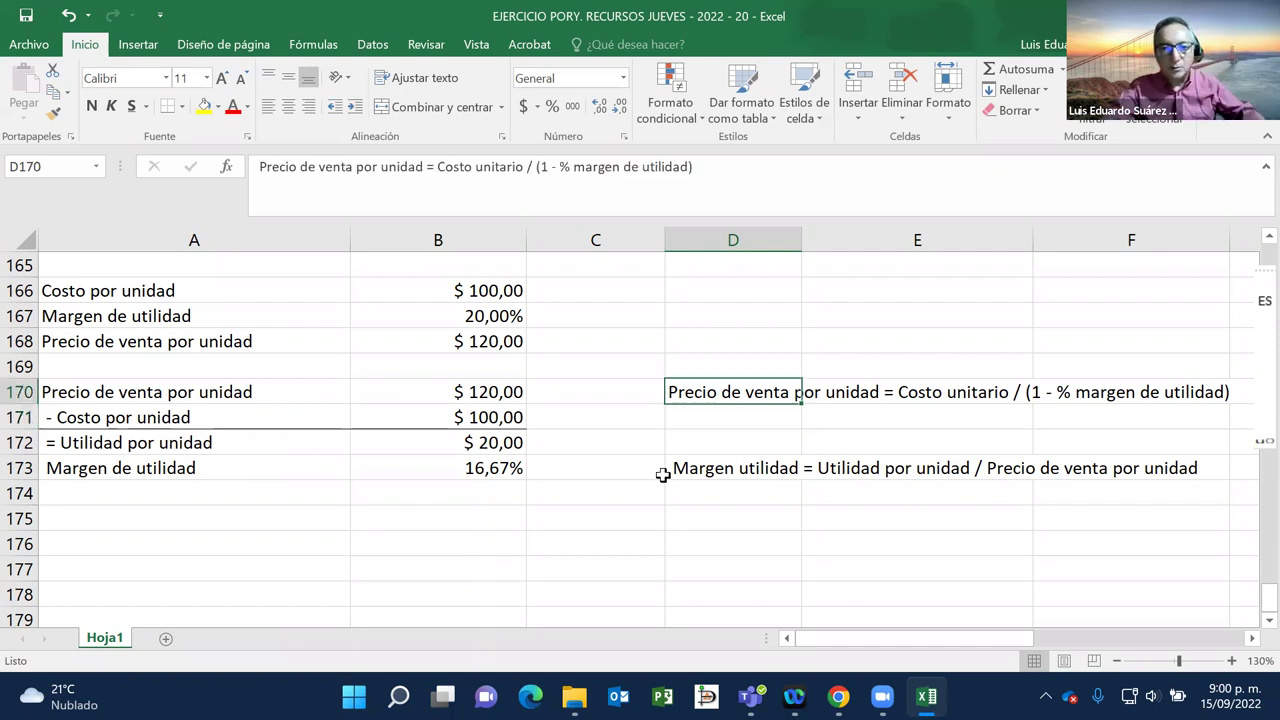
key(Down)
key(Up)
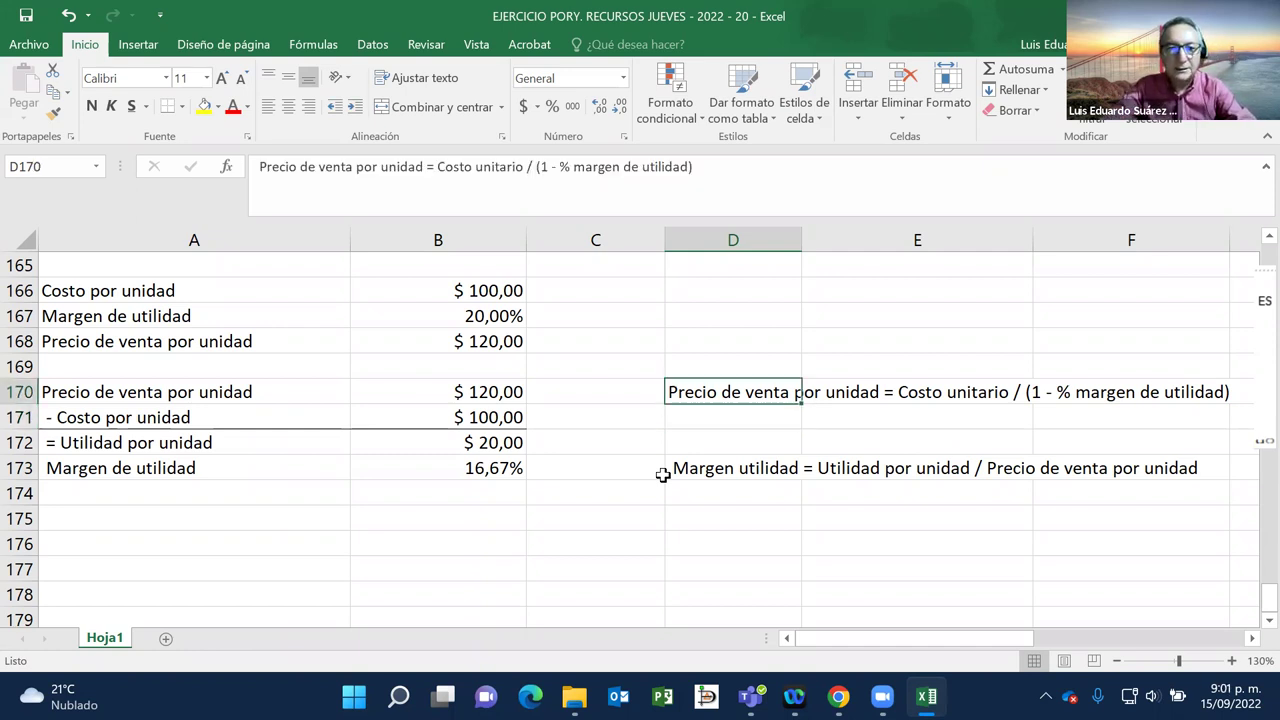
key(Left)
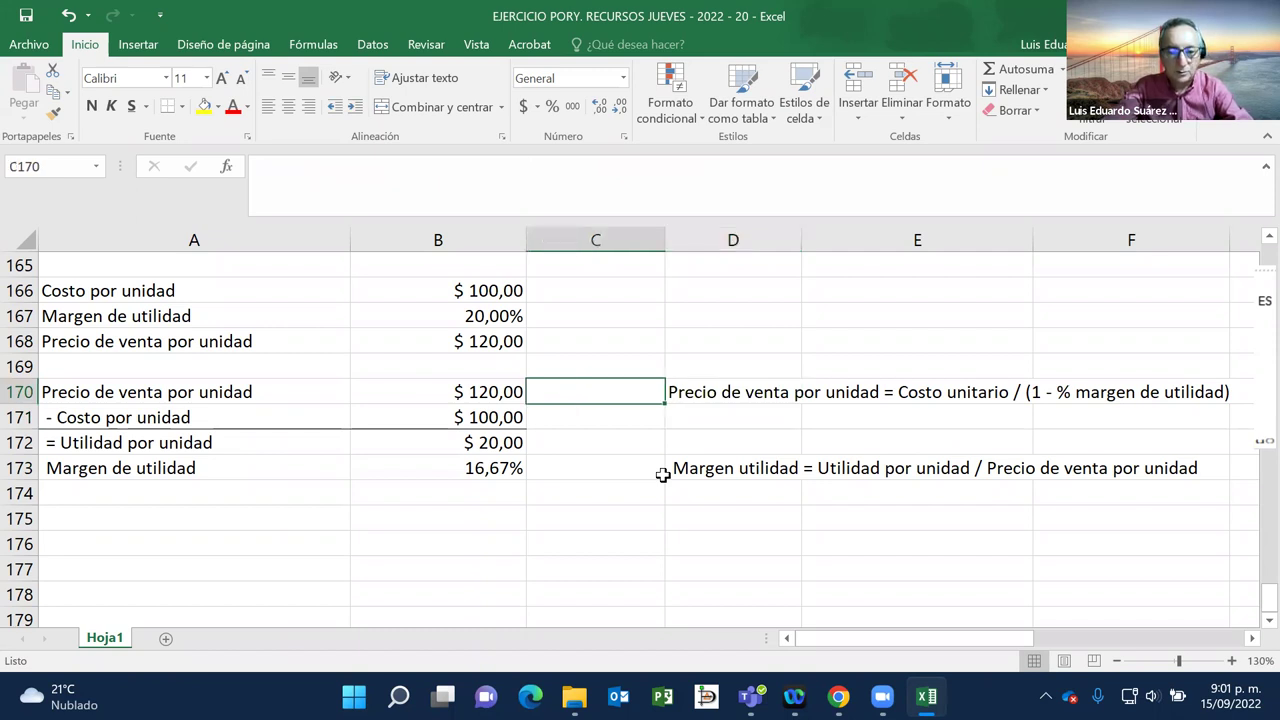
text(=)
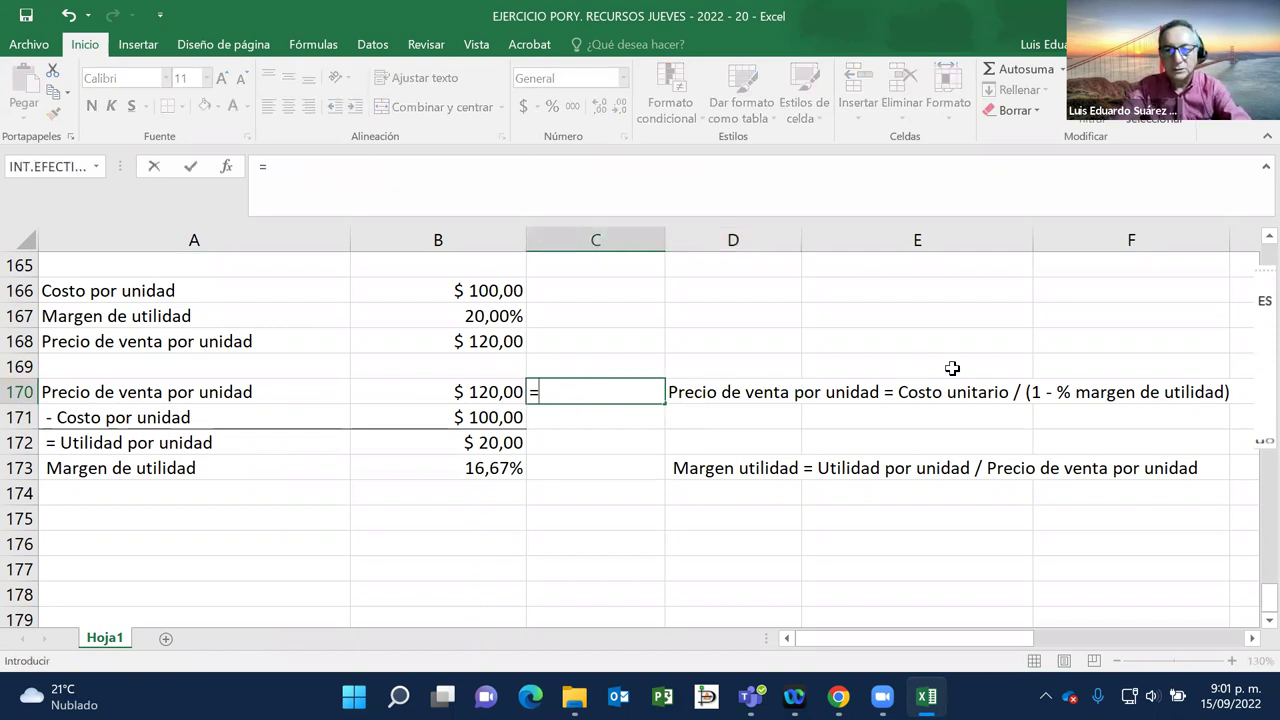
click(489, 294)
text(/()
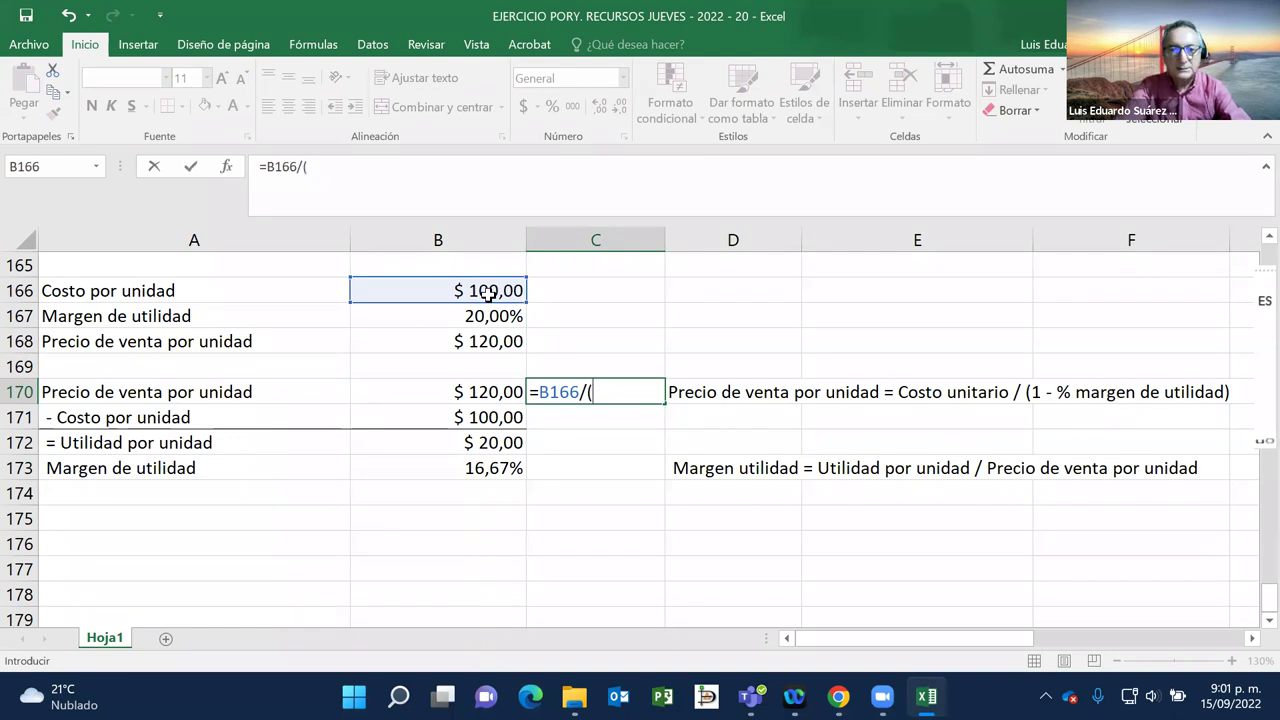
text(1)
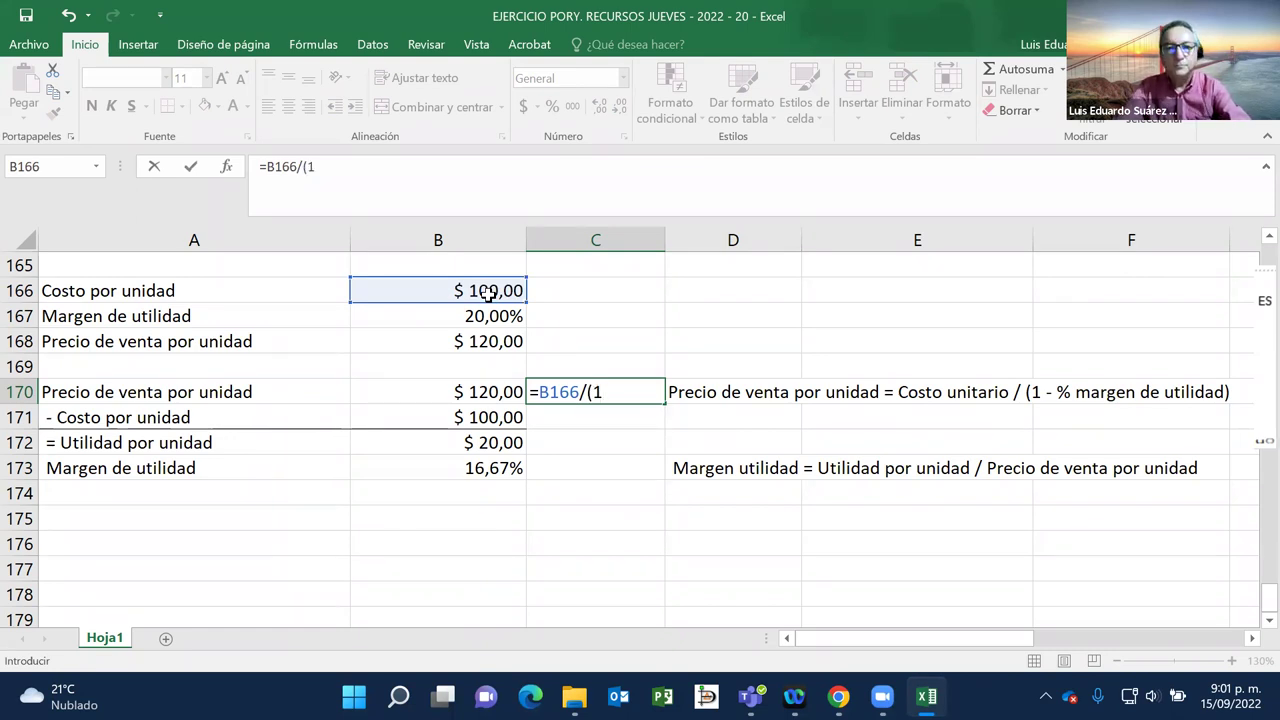
text(-)
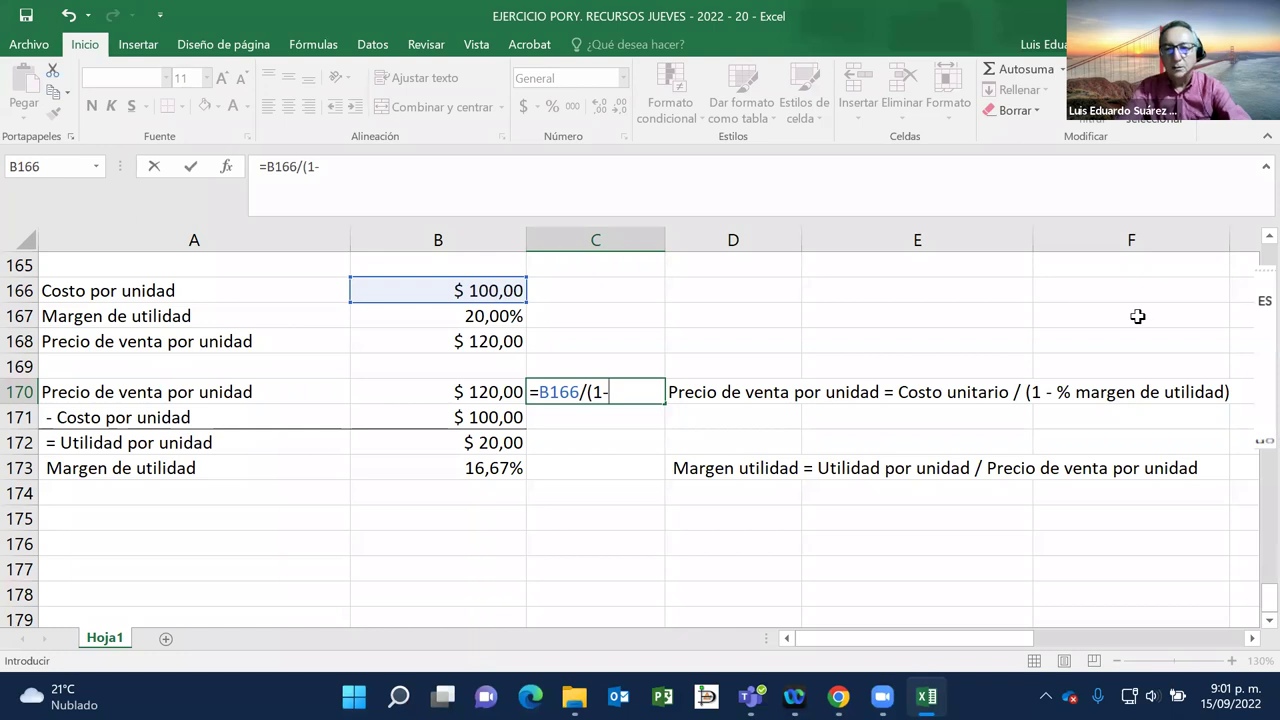
click(500, 318)
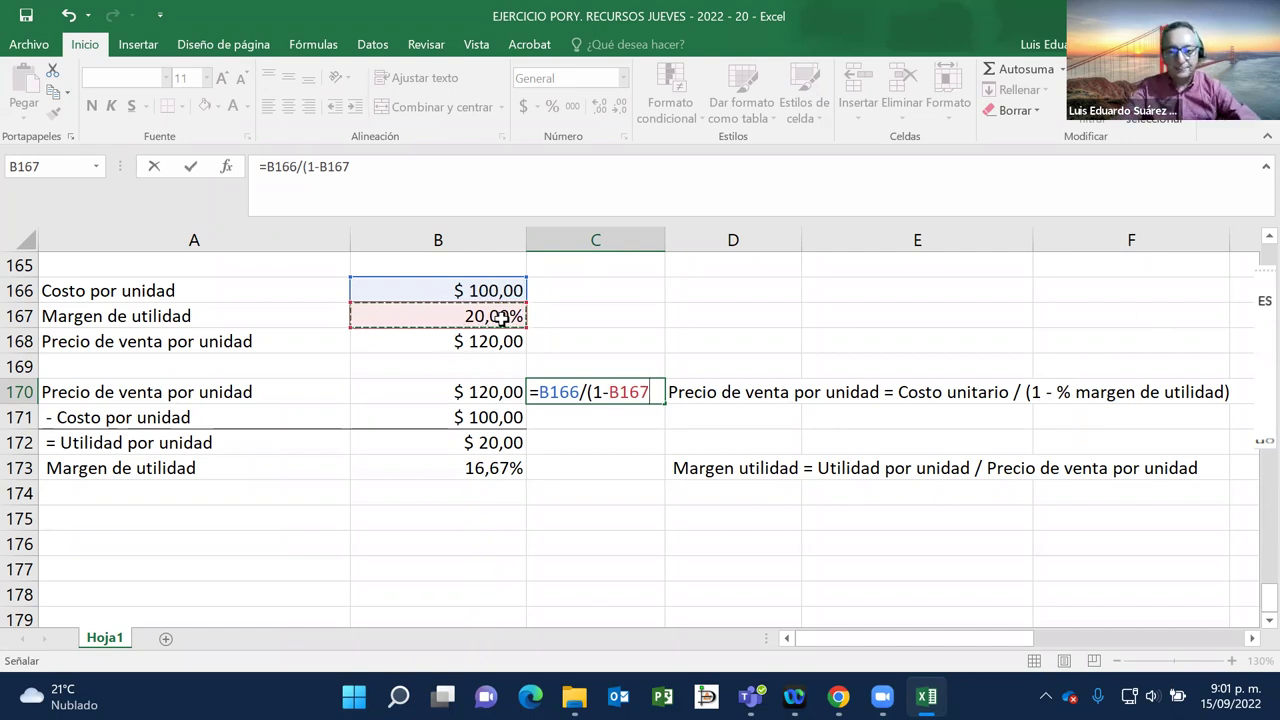
text())
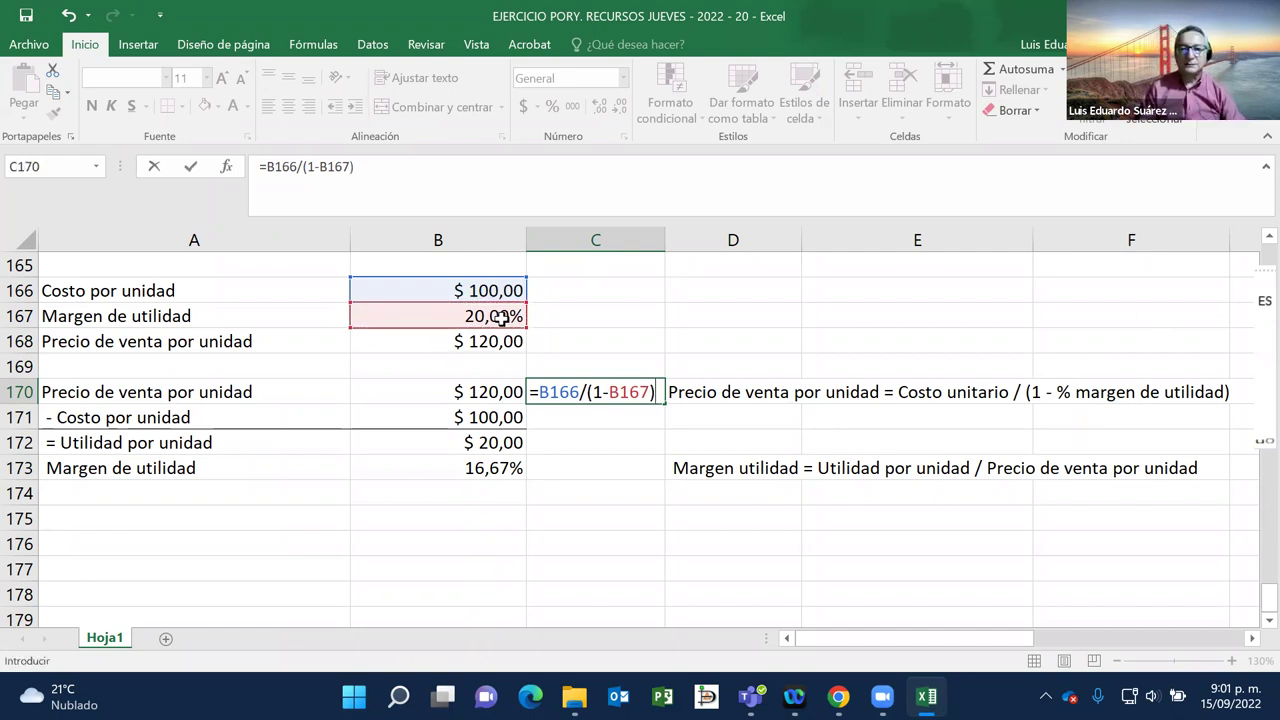
key(Return)
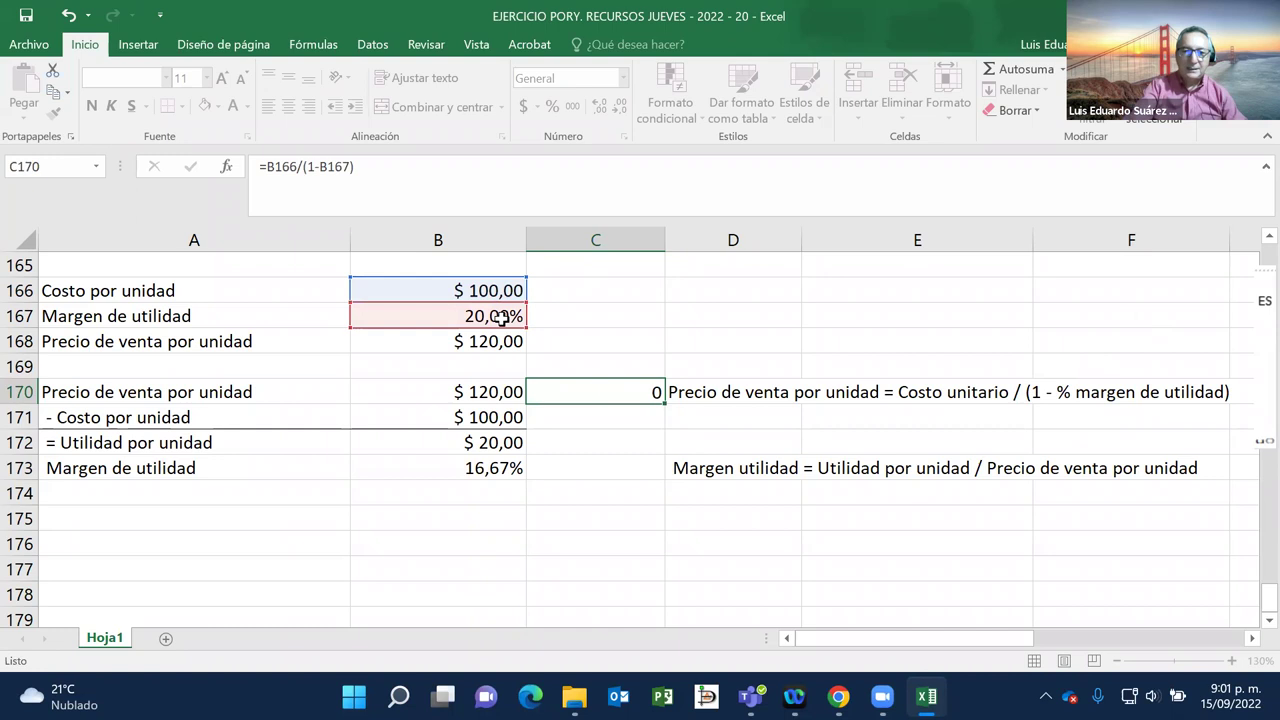
Step: Copy the currency format of B170 onto C170:C173
key(Up)
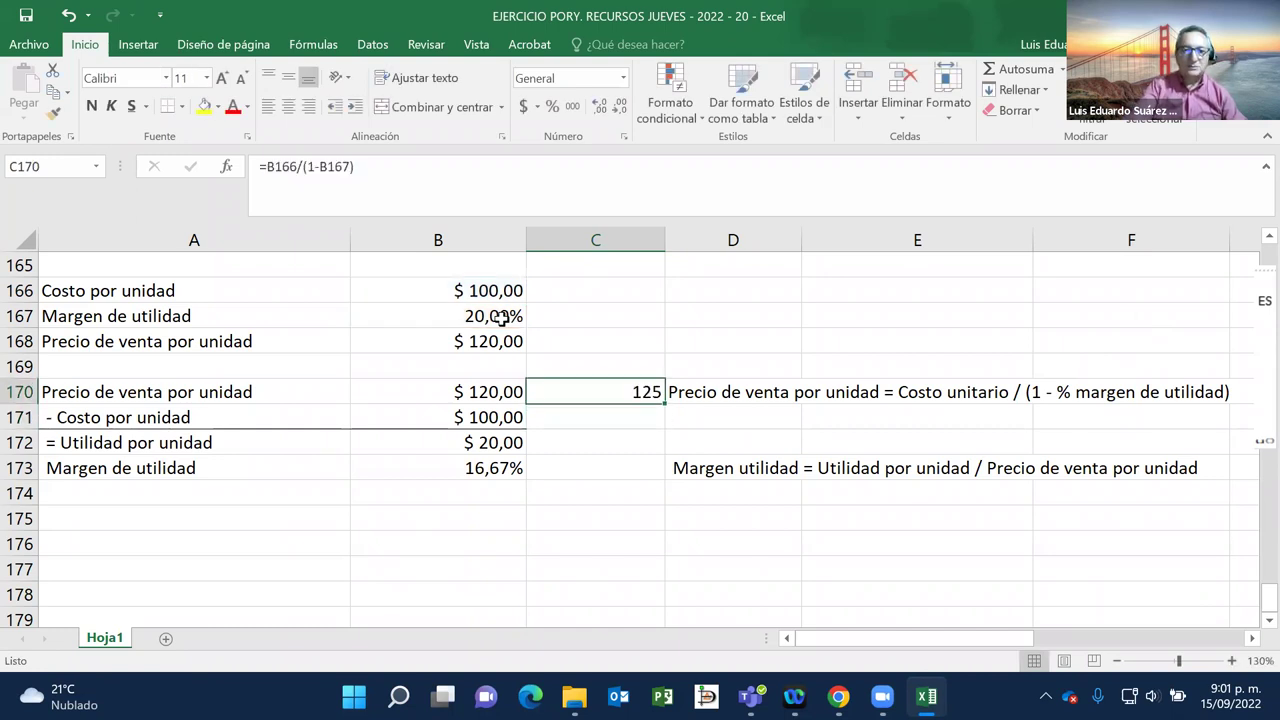
key(Left)
click(53, 114)
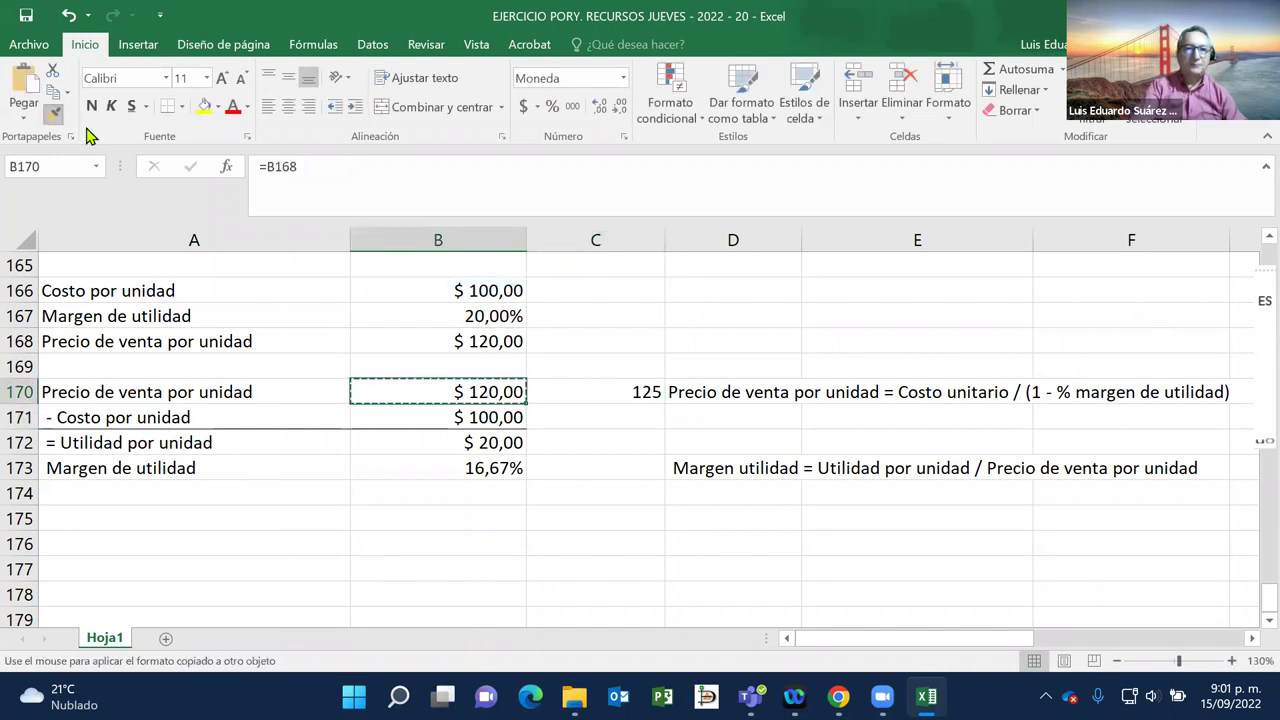
drag(557, 395, 563, 466)
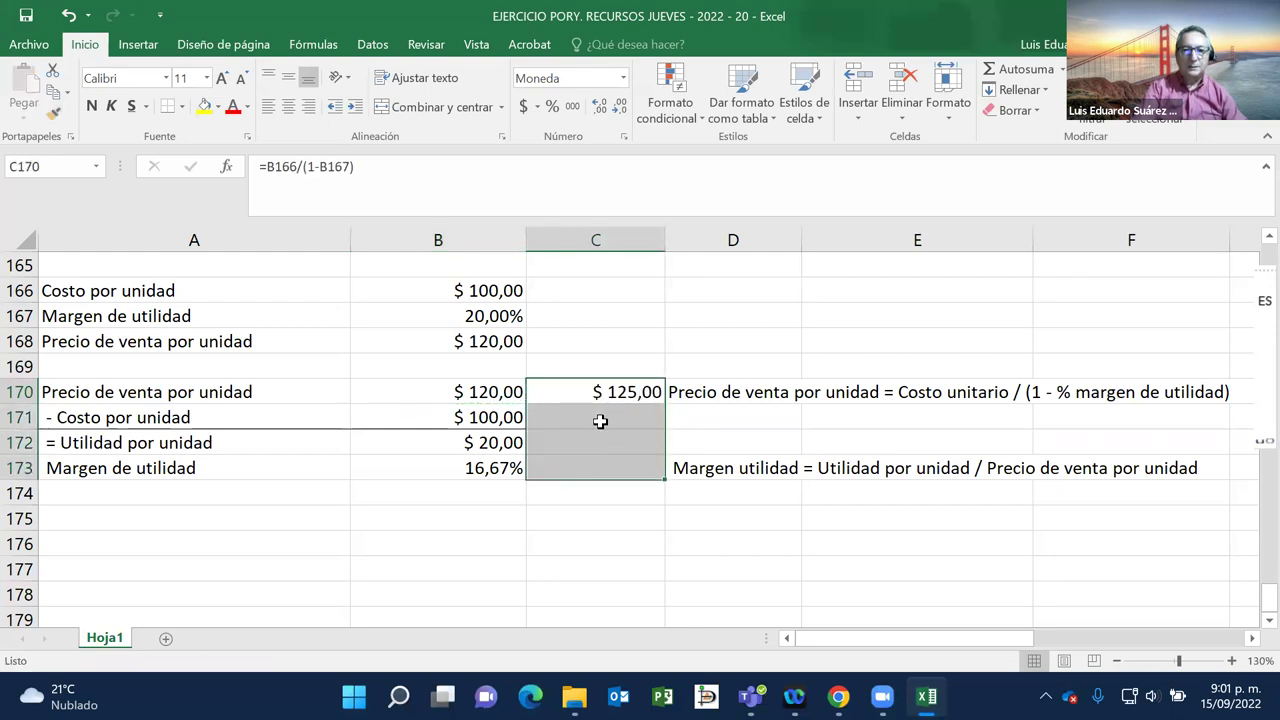
Step: Link the unit cost in C171 to the neighbouring cost with =B171
click(599, 420)
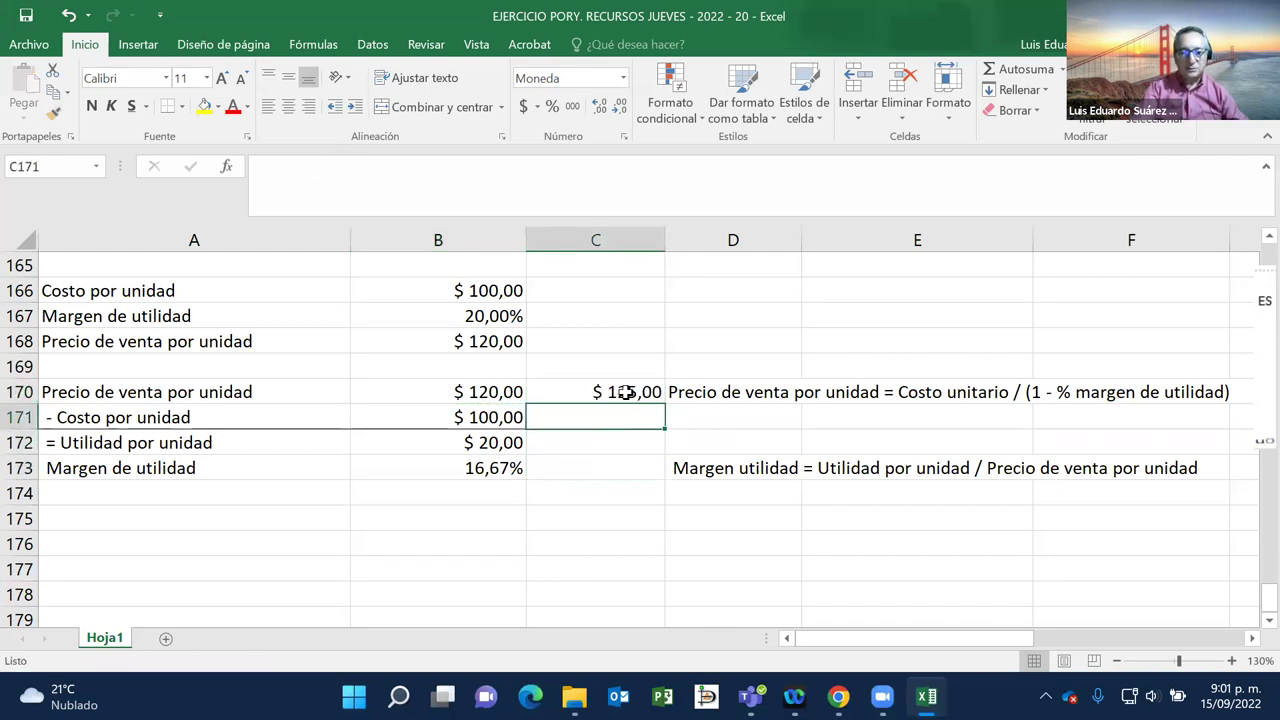
text(=)
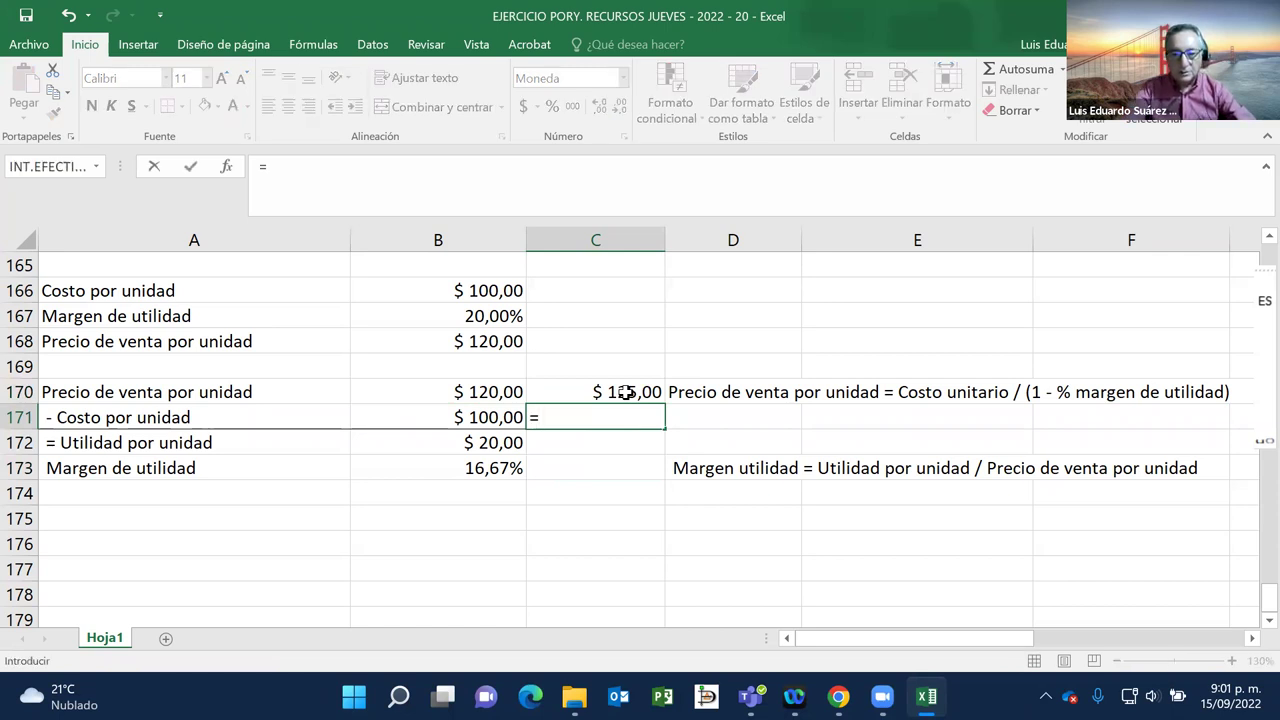
key(Left)
key(Return)
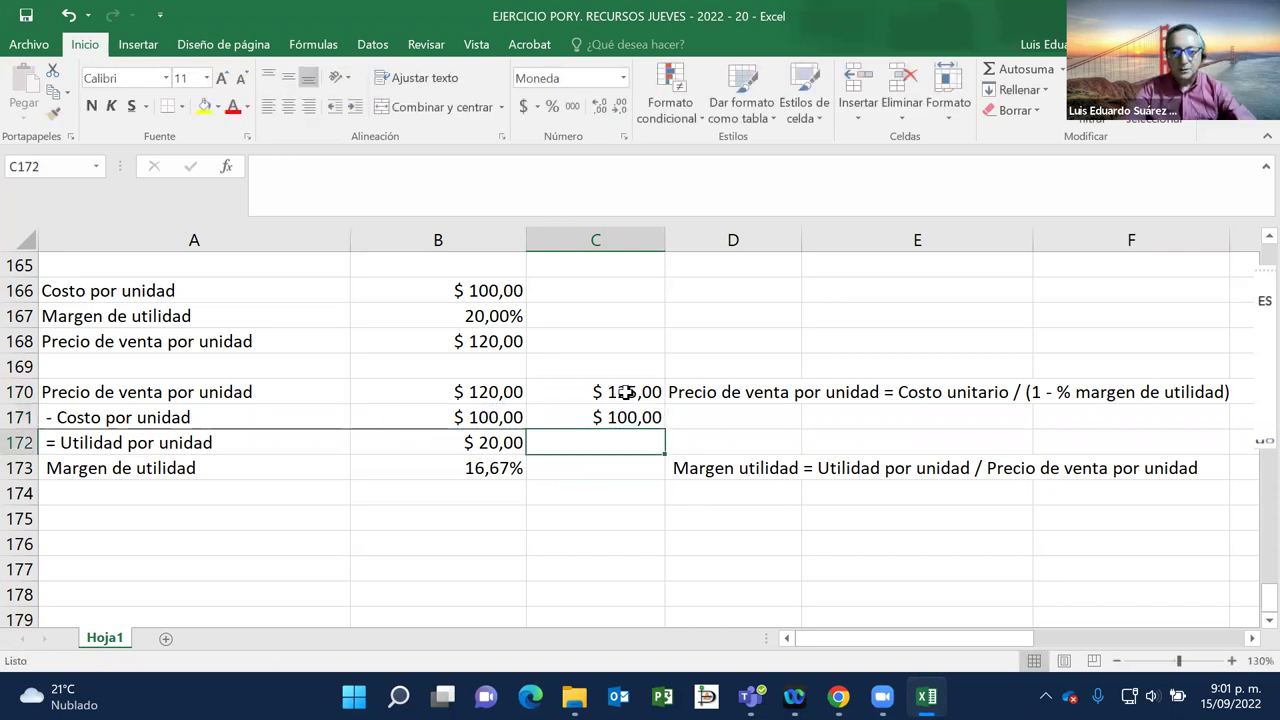
Step: Copy the unit profit formula from B172 into C172
key(Left)
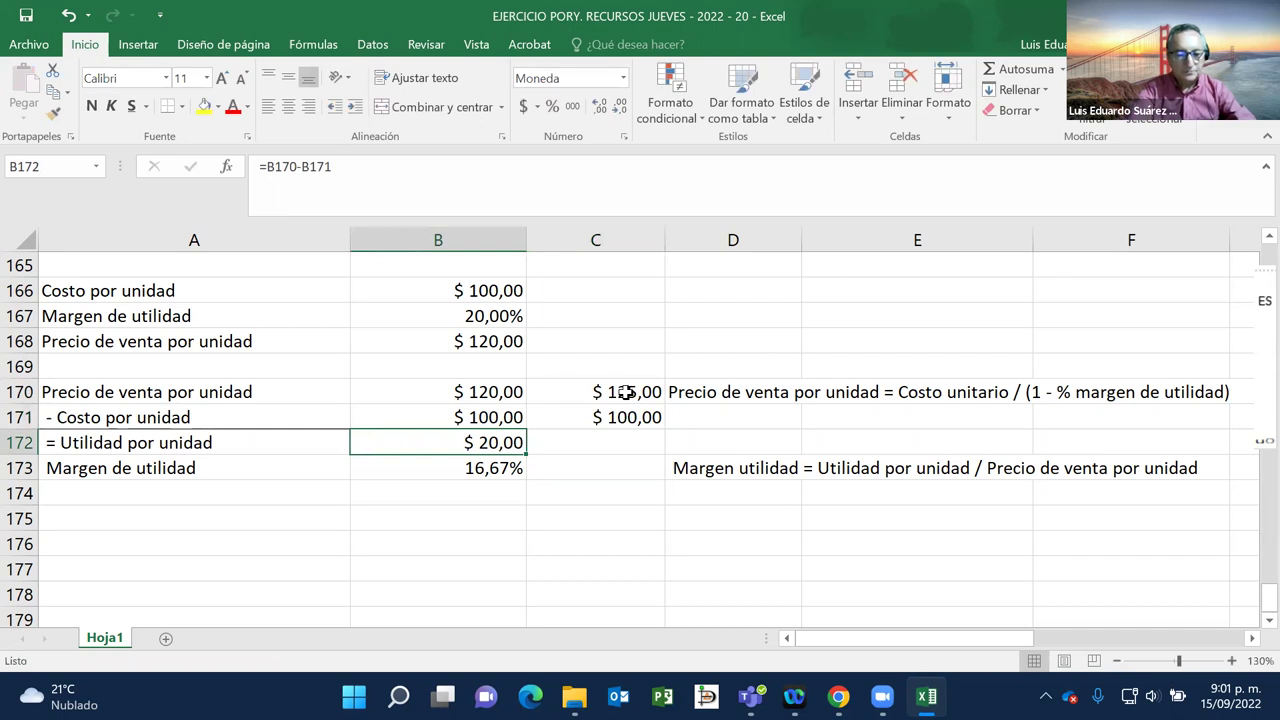
key(ctrl+c)
key(Right)
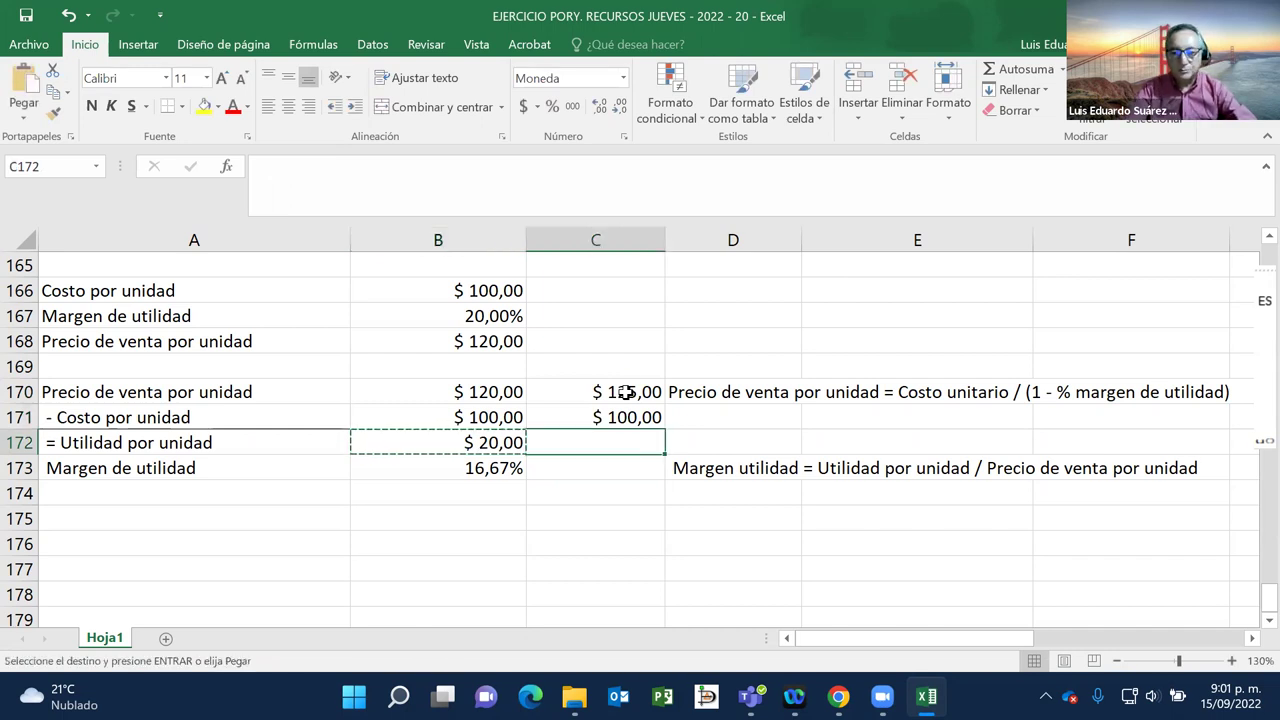
key(Return)
Step: Add a bottom border to C171 to separate the unit cost from the unit profit
key(Down)
key(Down)
key(Up)
key(Up)
key(Up)
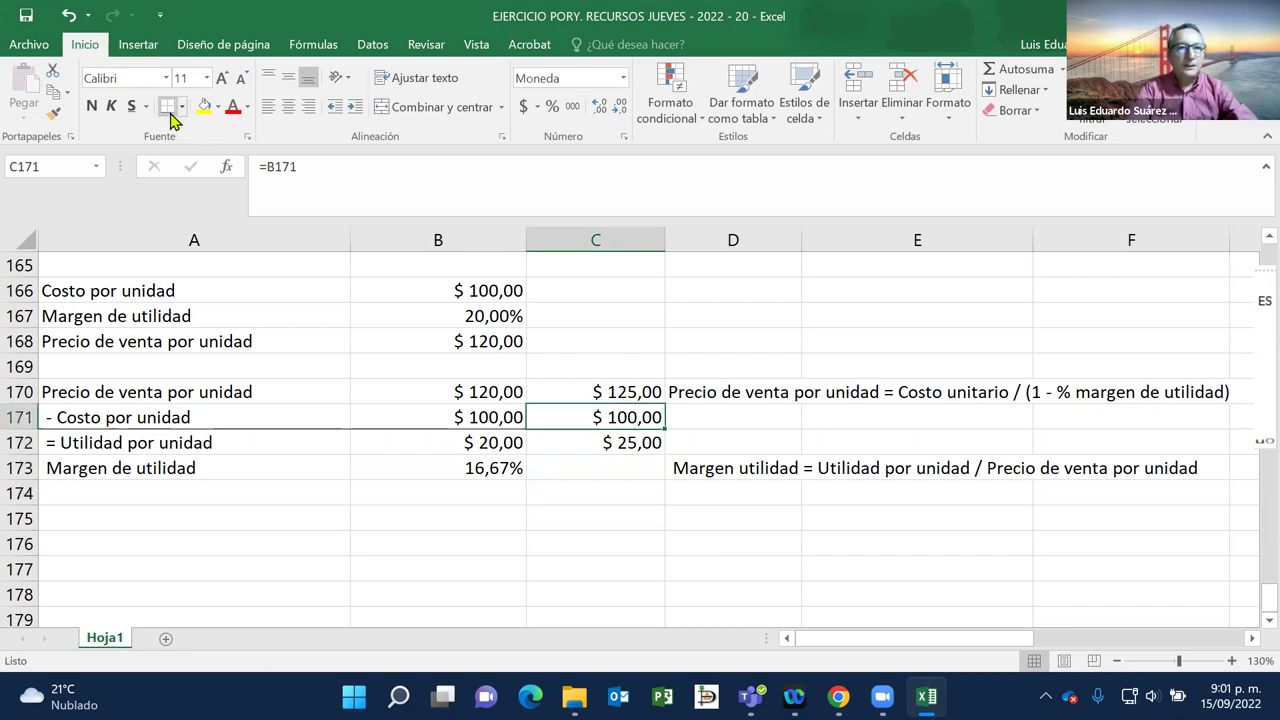
Step: Calculate Margen de utilidad in C173 as unit profit divided by unit sale price, =C172/C170
click(603, 467)
text(=)
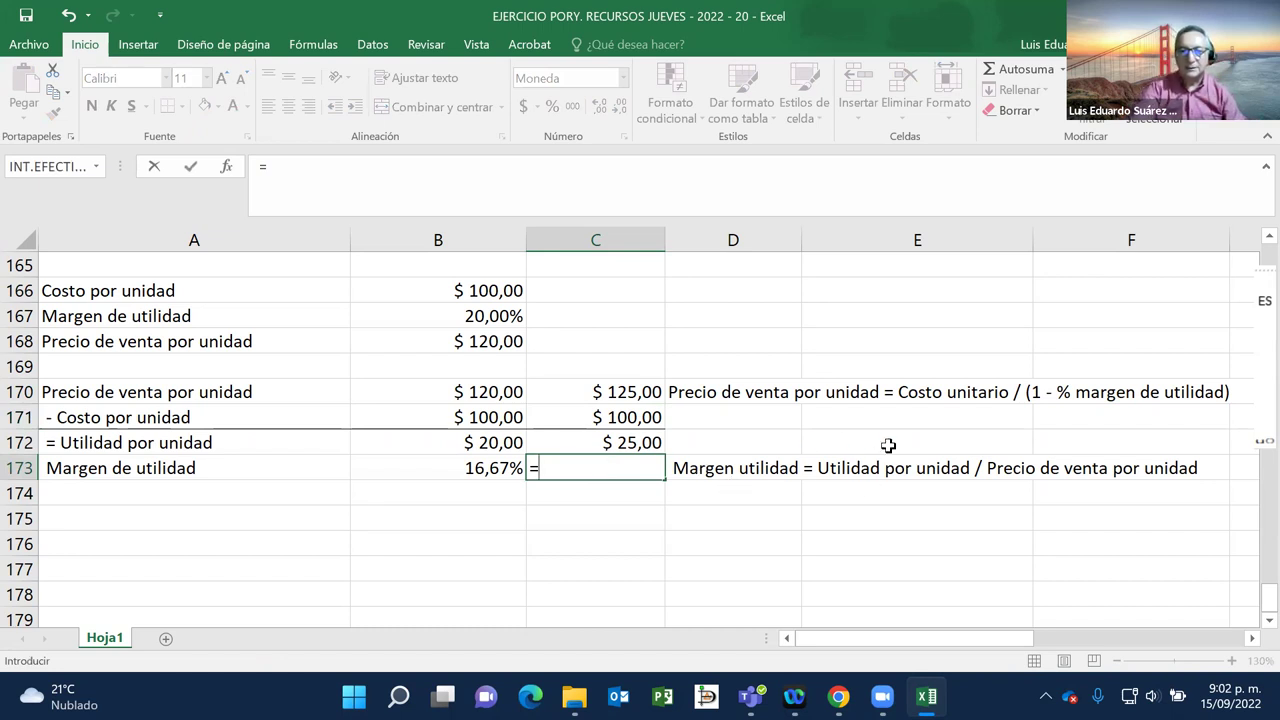
click(640, 445)
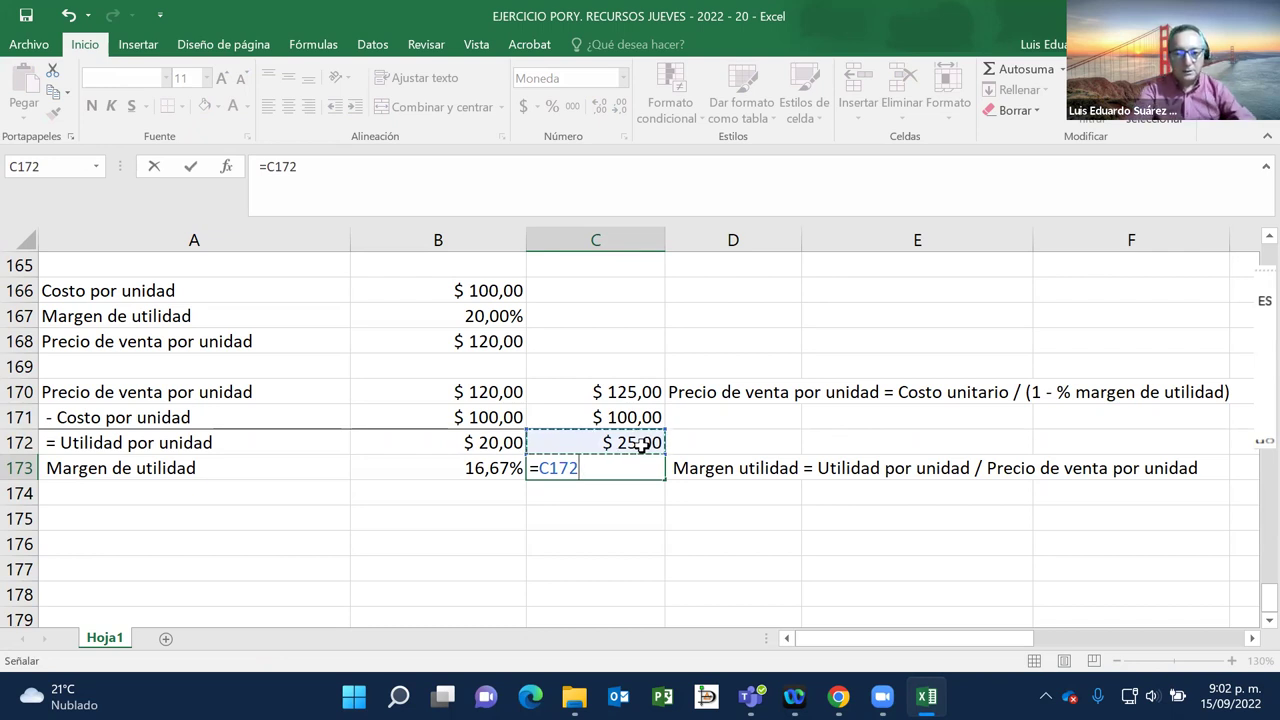
text(/)
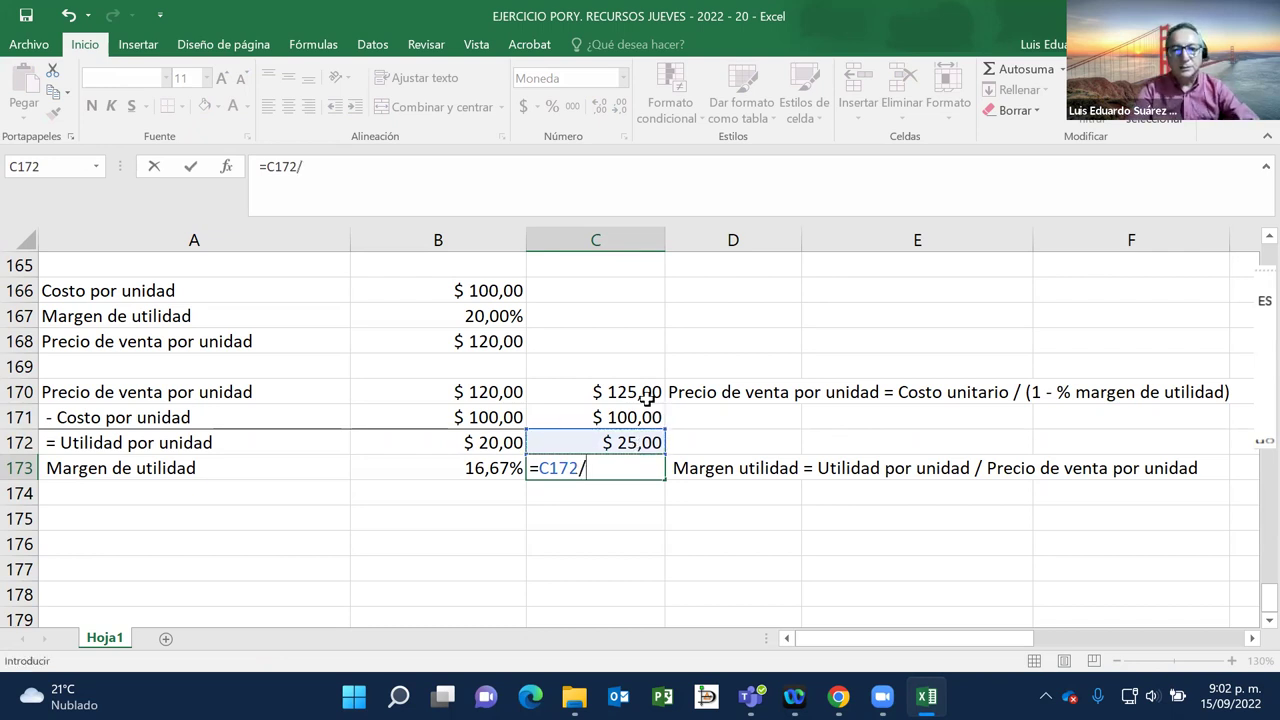
click(640, 392)
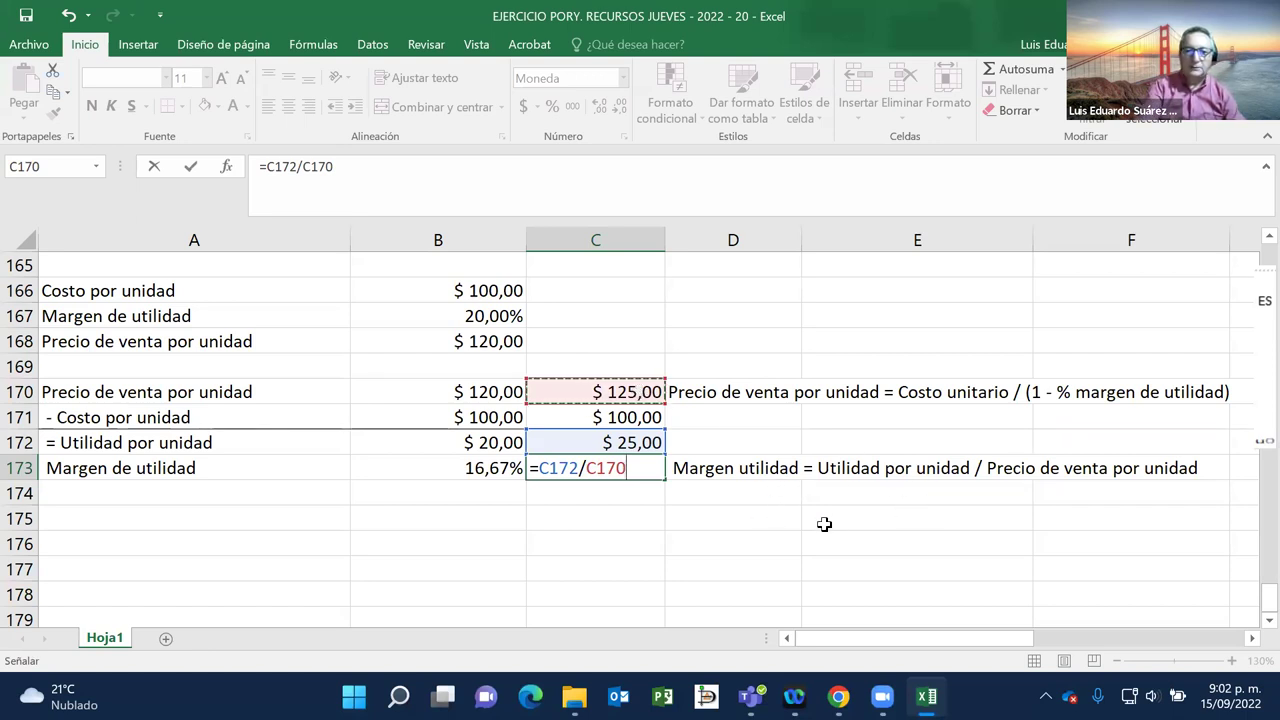
key(Return)
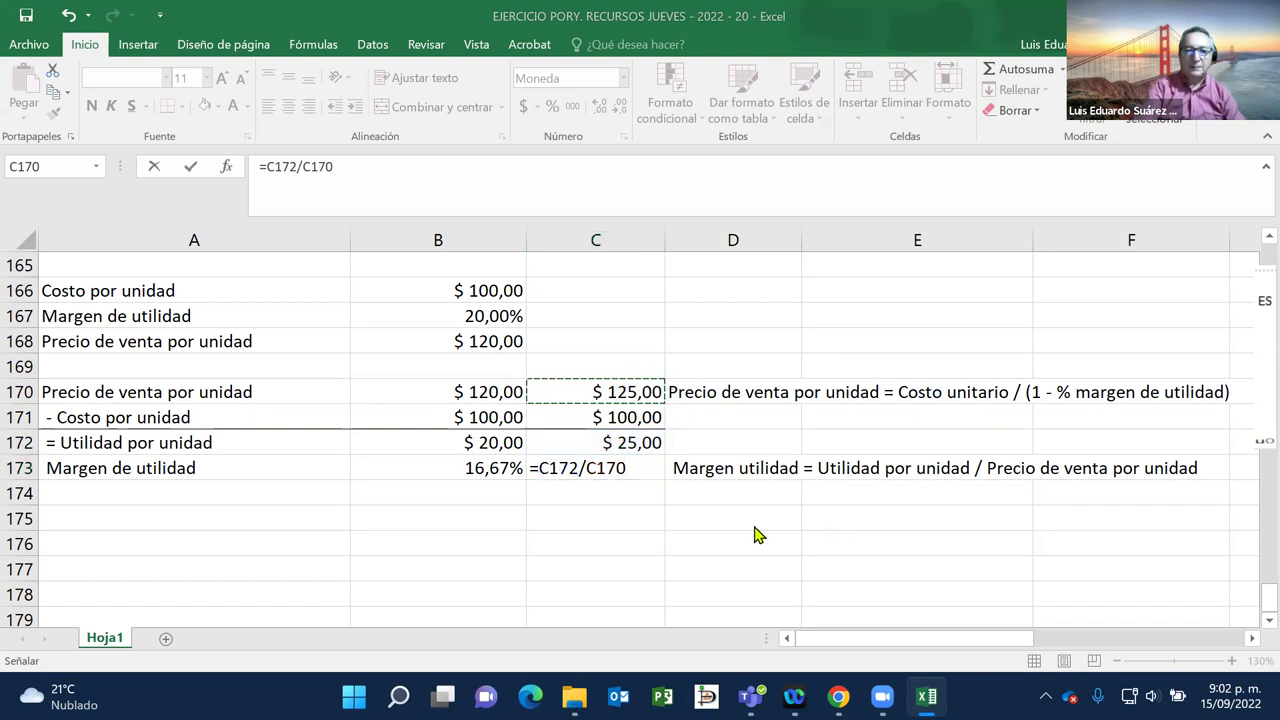
click(650, 468)
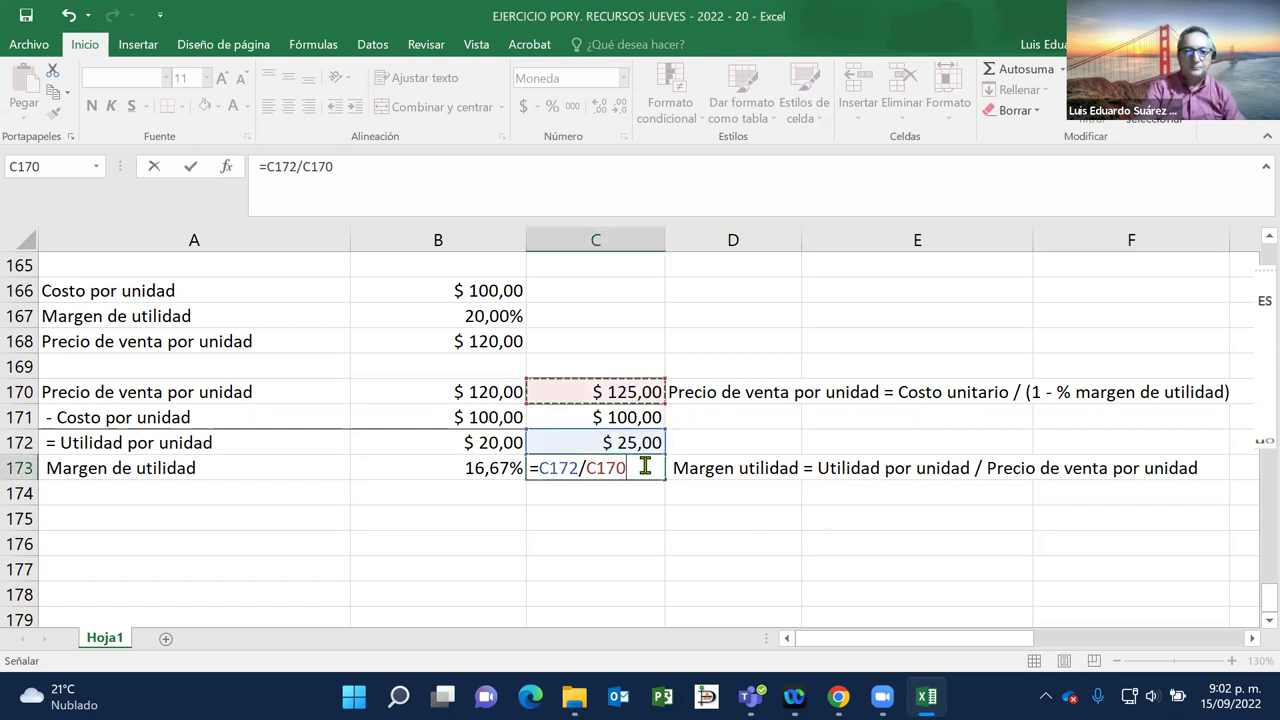
key(Return)
Step: Format the margin in C173 as a percentage with two decimals
click(638, 468)
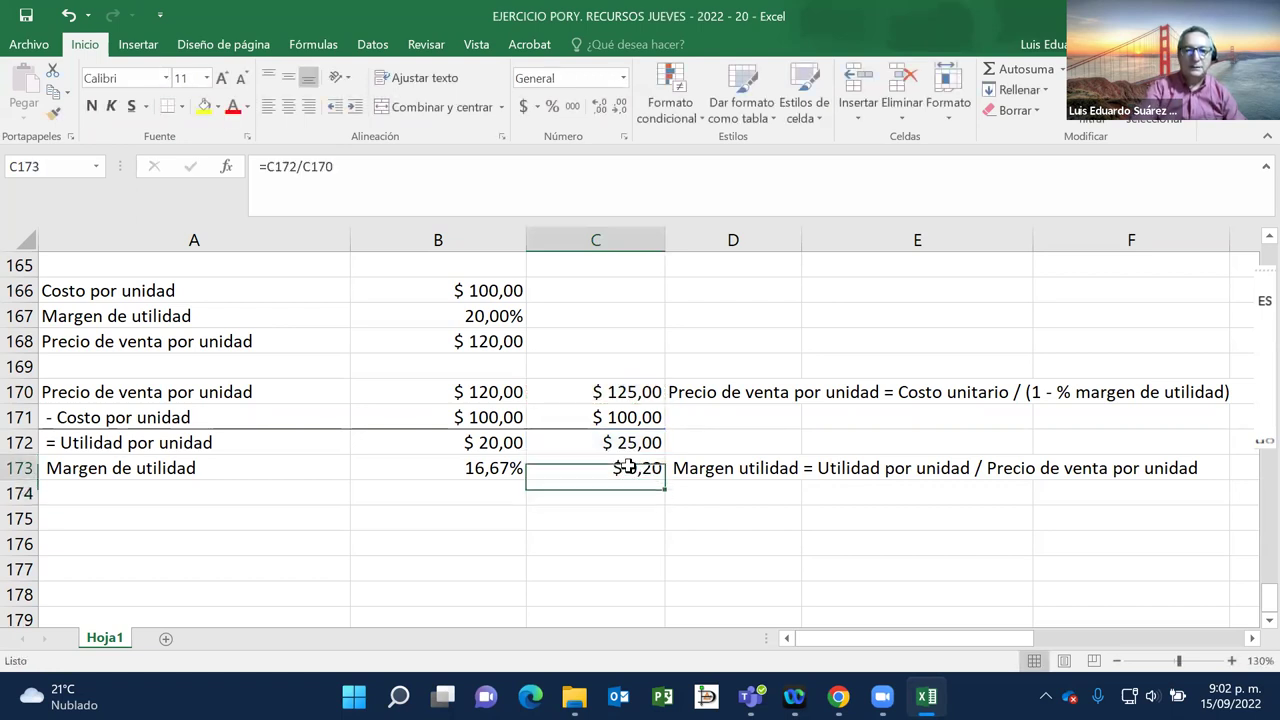
click(551, 110)
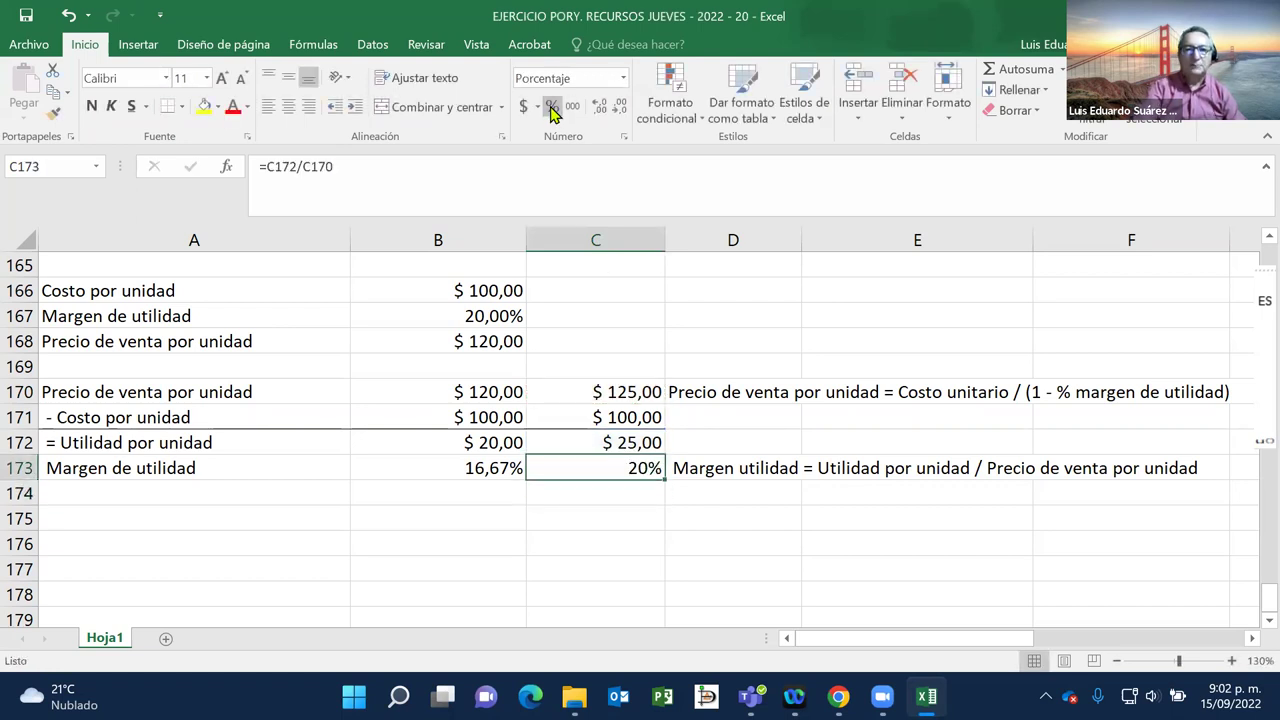
click(596, 115)
click(596, 115)
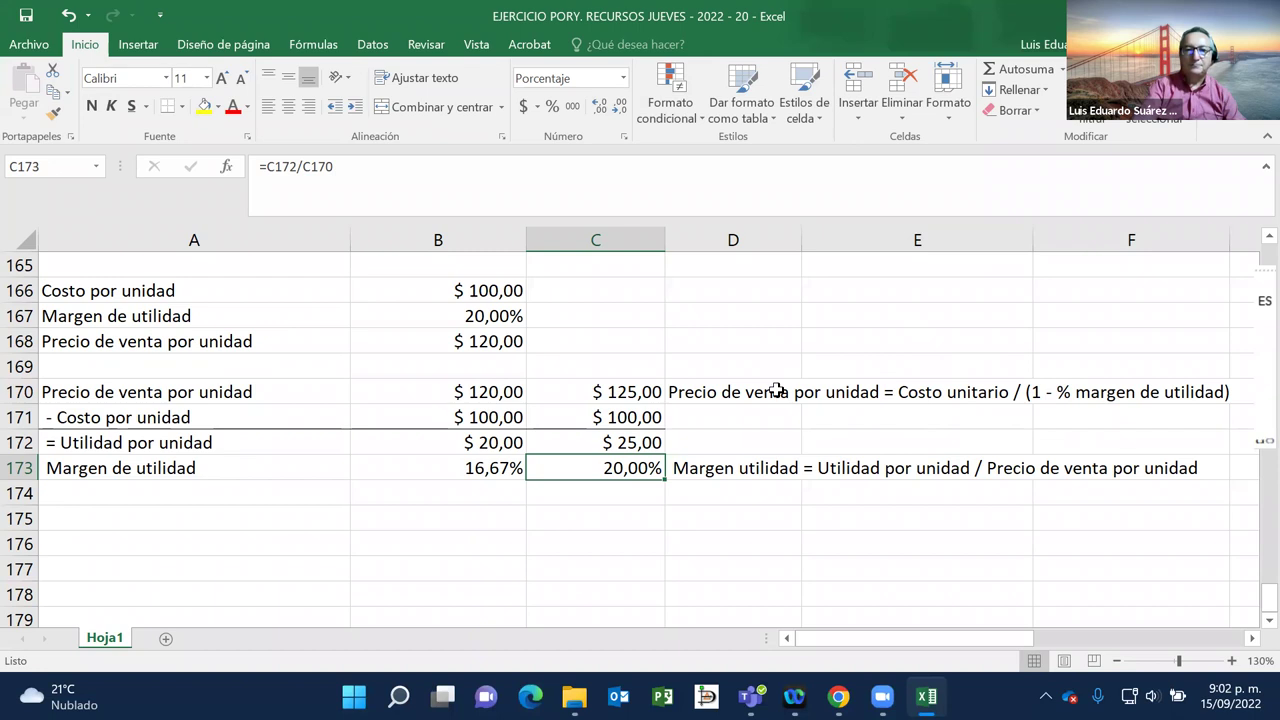
Step: Calculate Precio unitario de venta in B162 as unit production cost divided by one minus the margin, =B163/(1-B161)
scroll(776, 390, up, 3)
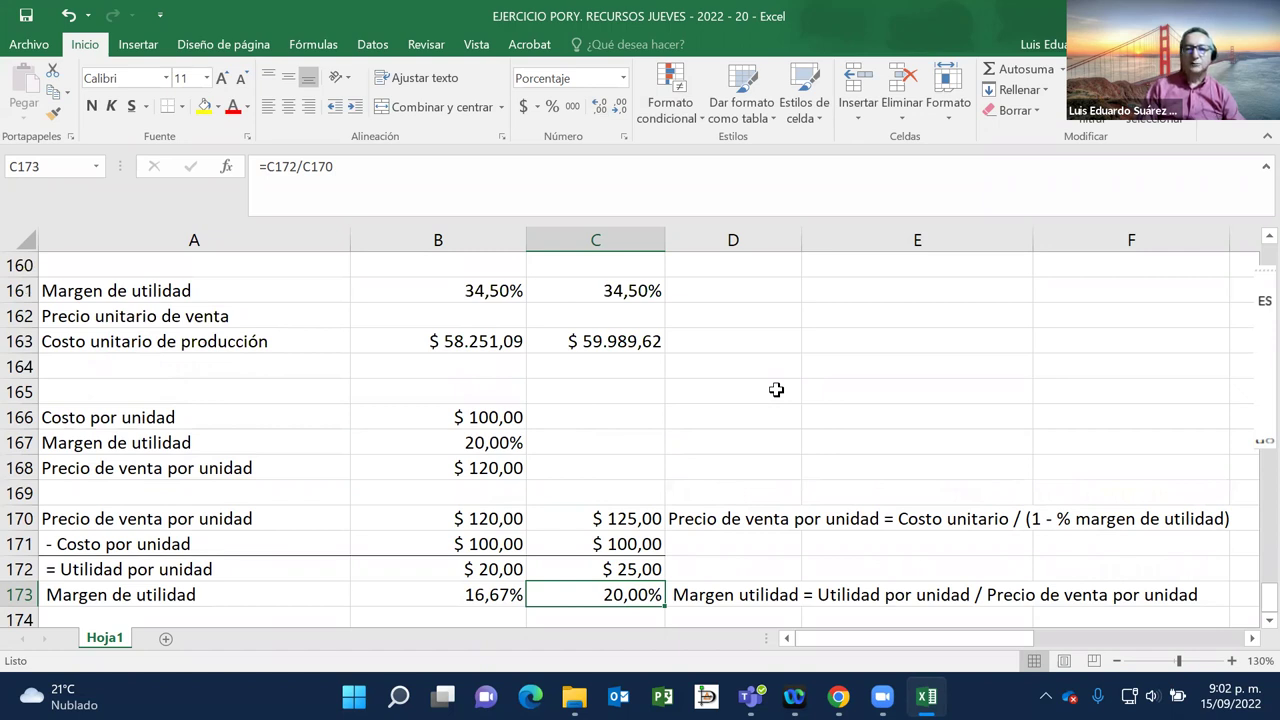
click(429, 317)
text(=)
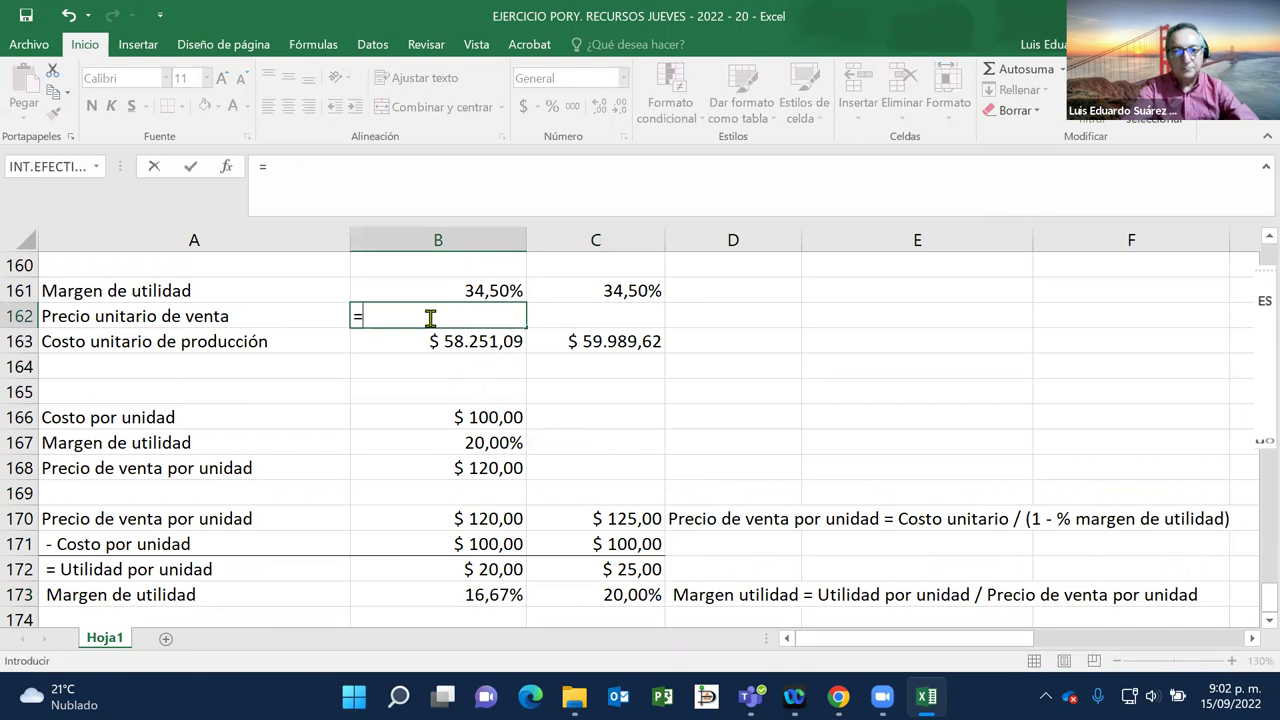
click(472, 342)
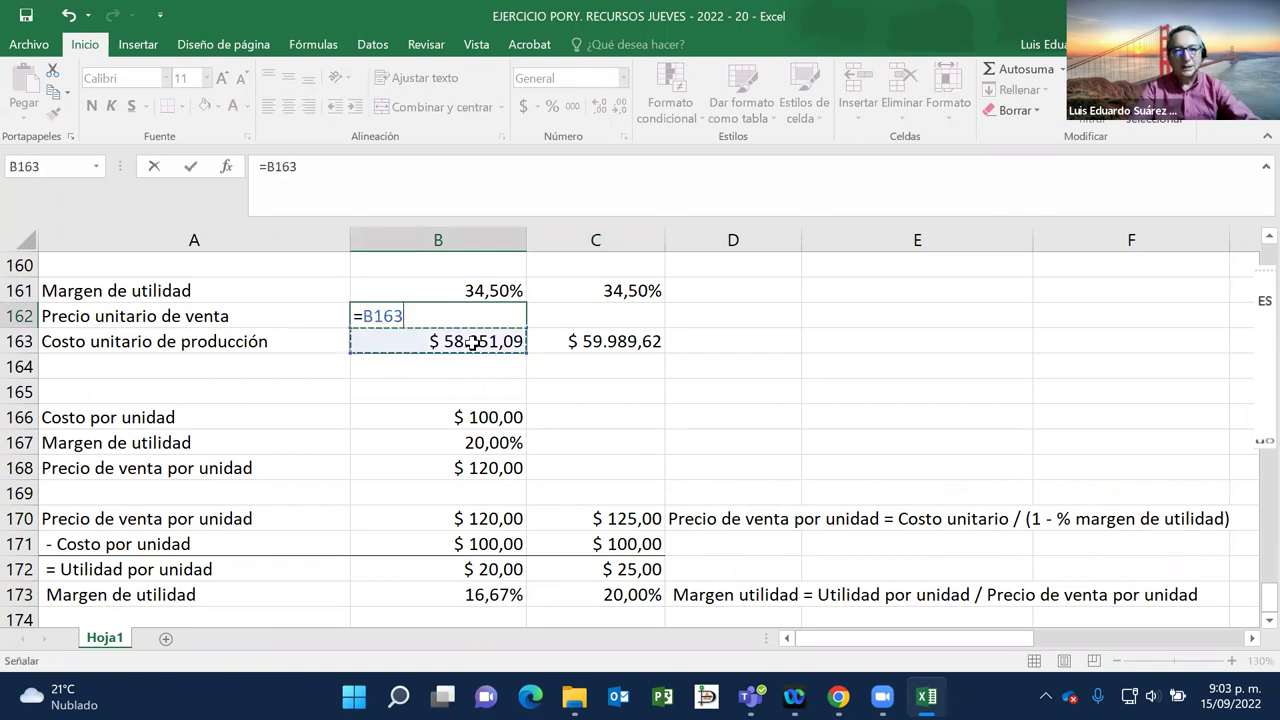
text(/(1-)
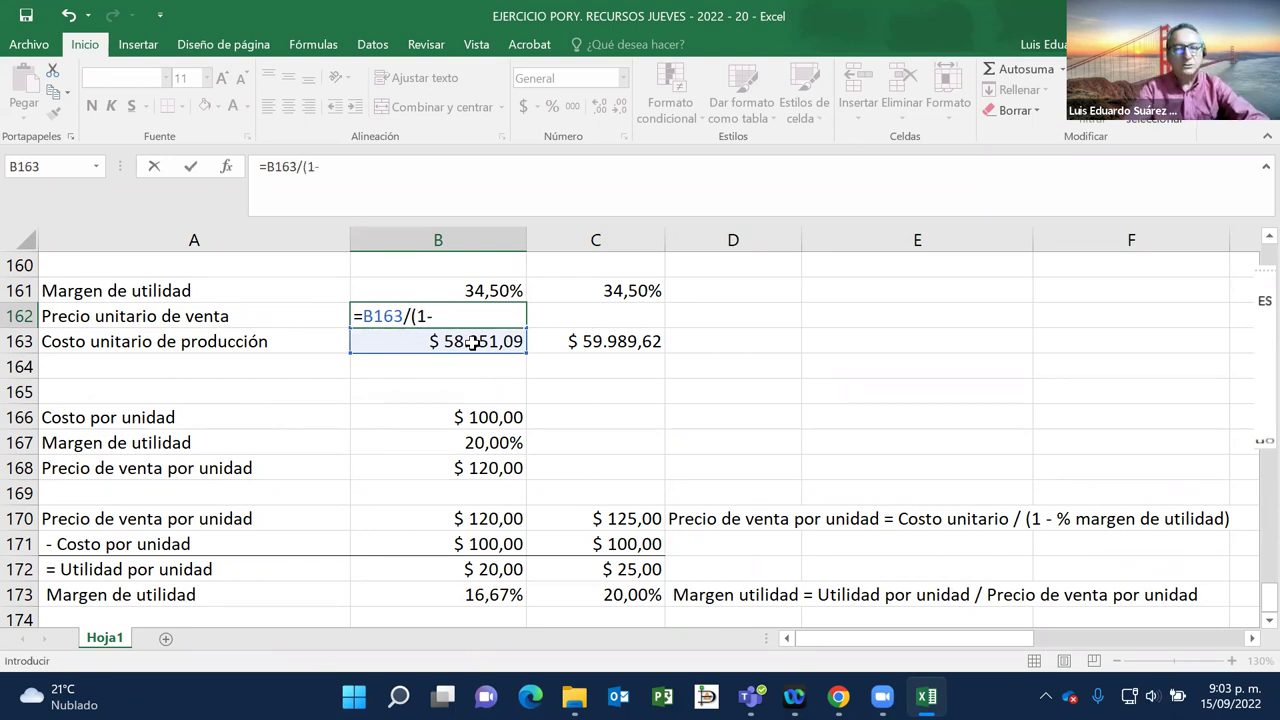
click(499, 291)
text())
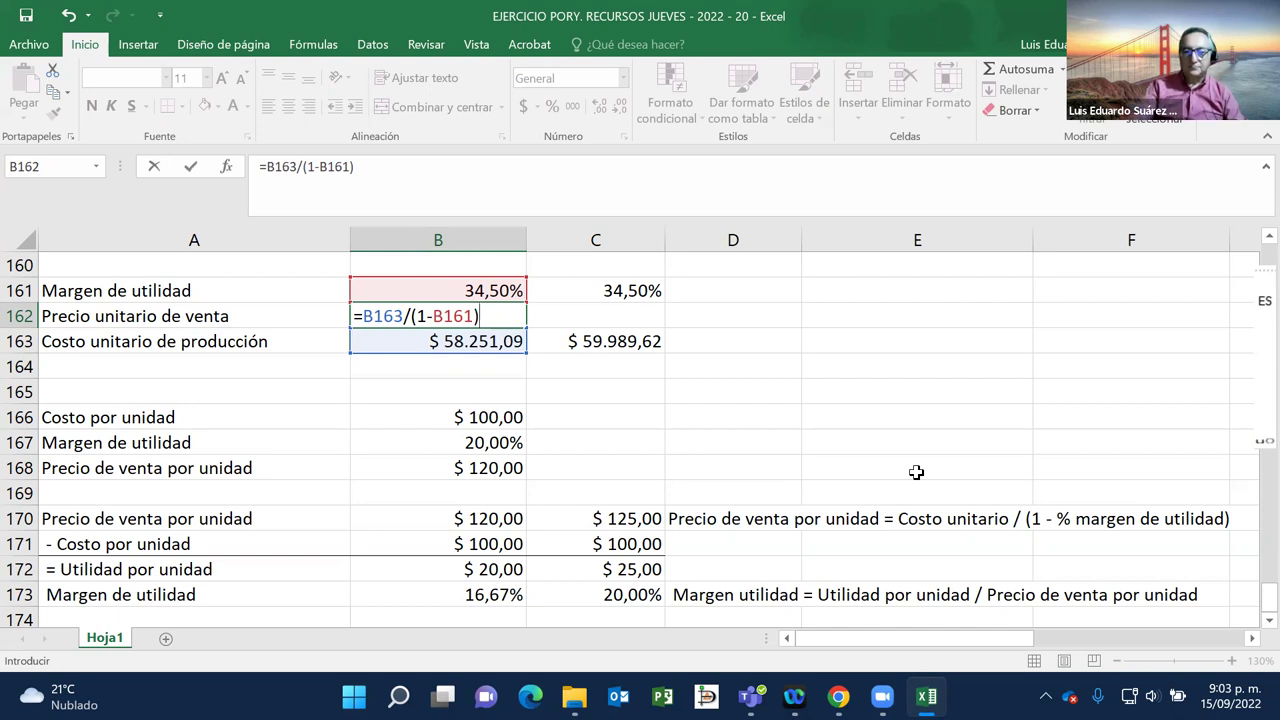
key(Return)
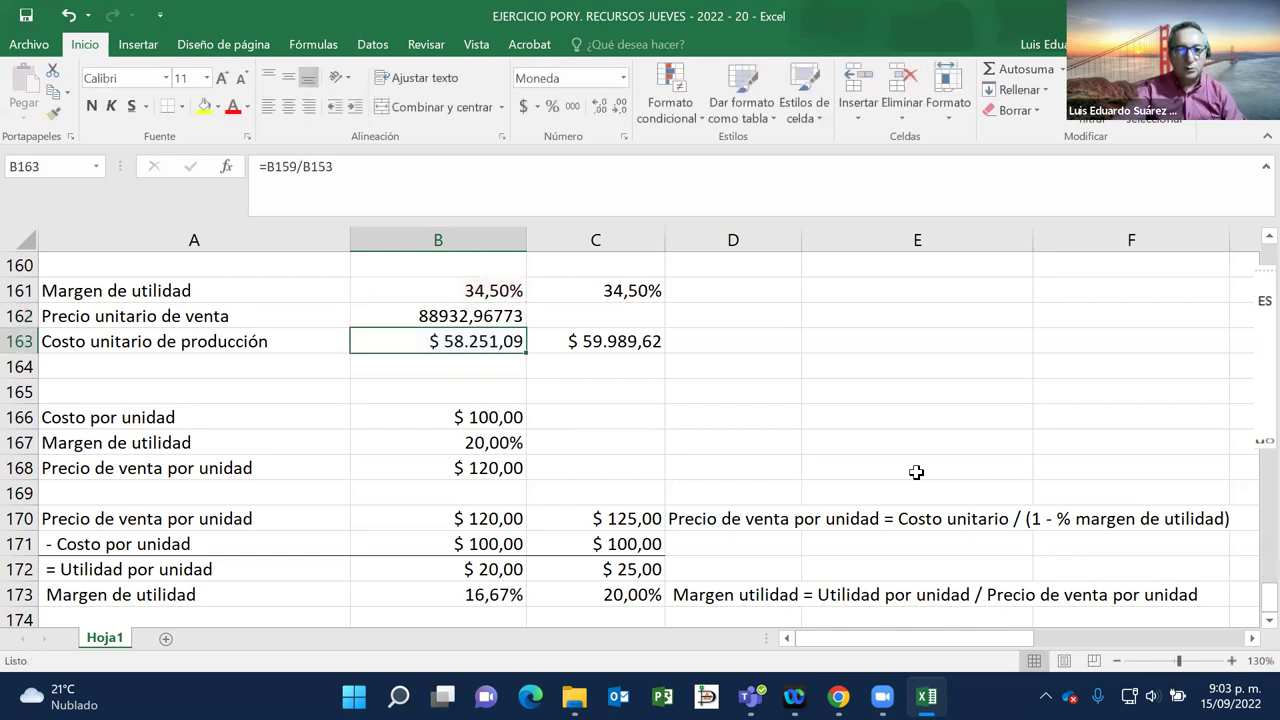
key(Up)
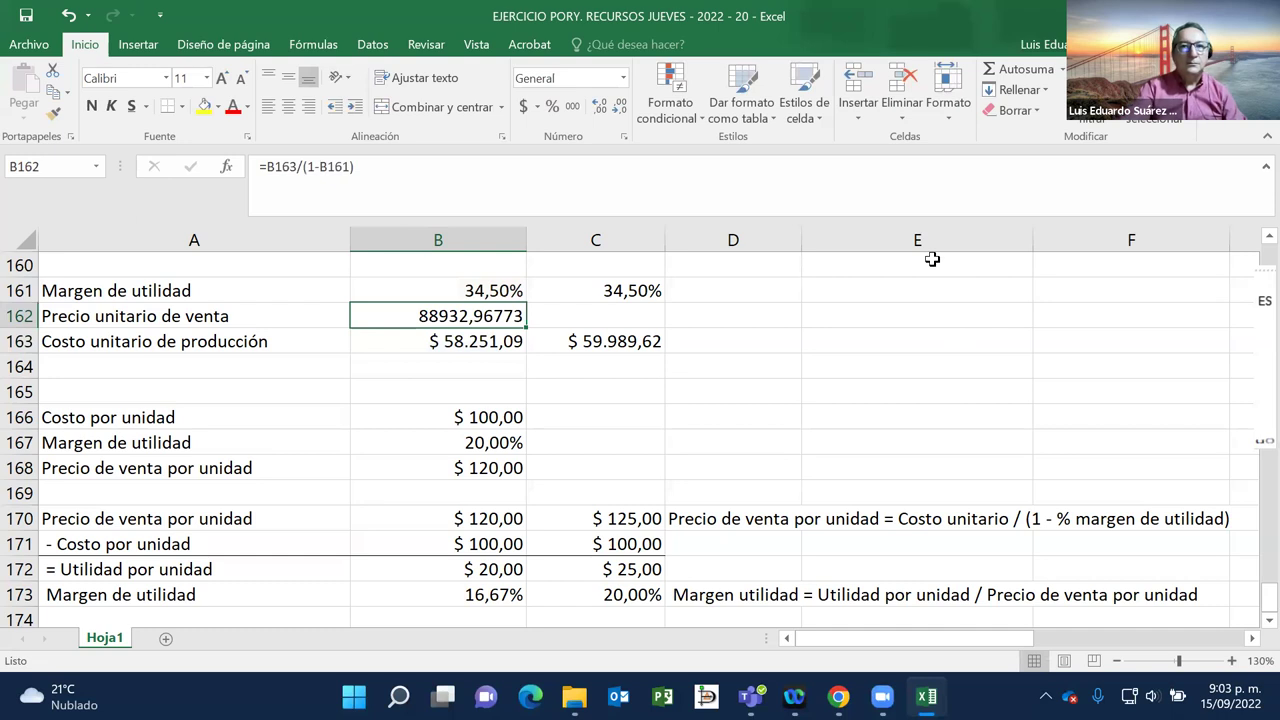
Step: Format the unit sale price in B162 as currency (Moneda) and fill its formula across to C162 for Año 2
click(623, 78)
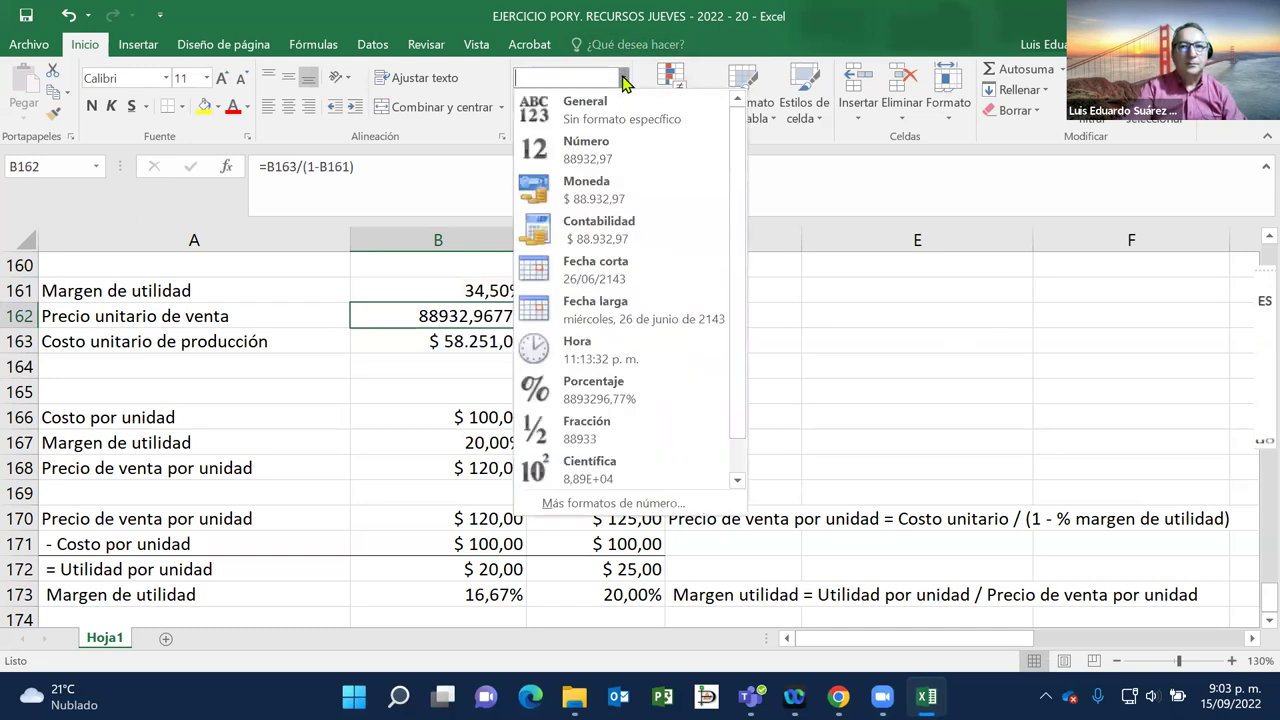
click(590, 199)
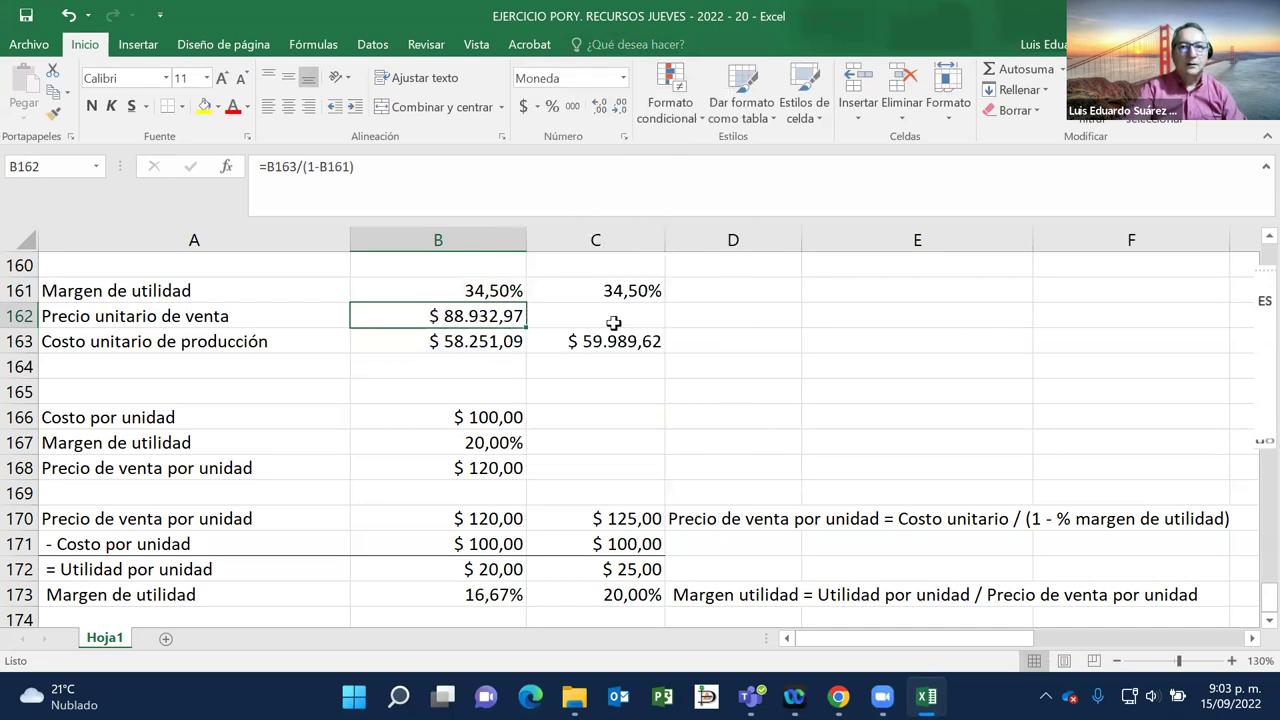
drag(526, 329, 650, 333)
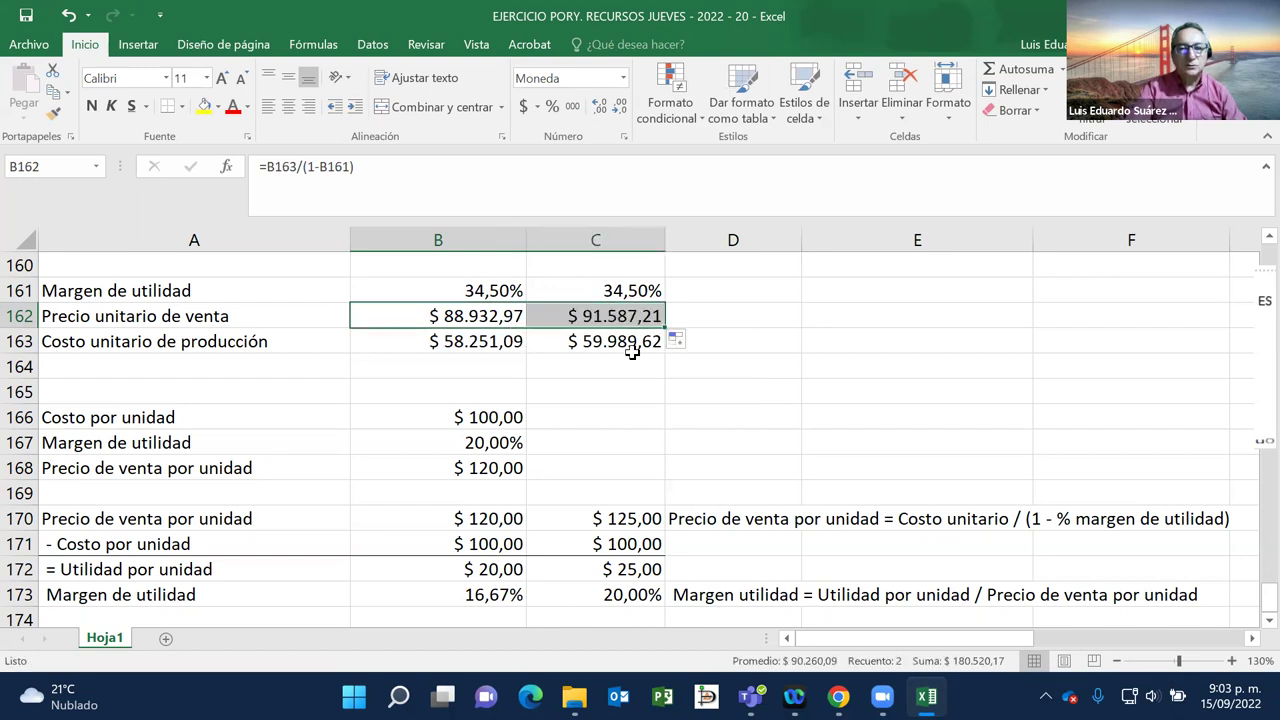
Step: Copy the Año 1 and Año 2 headings from B155:C155 to B160:C160, above the margin and price rows
scroll(631, 347, up, 1)
scroll(632, 355, up, 4)
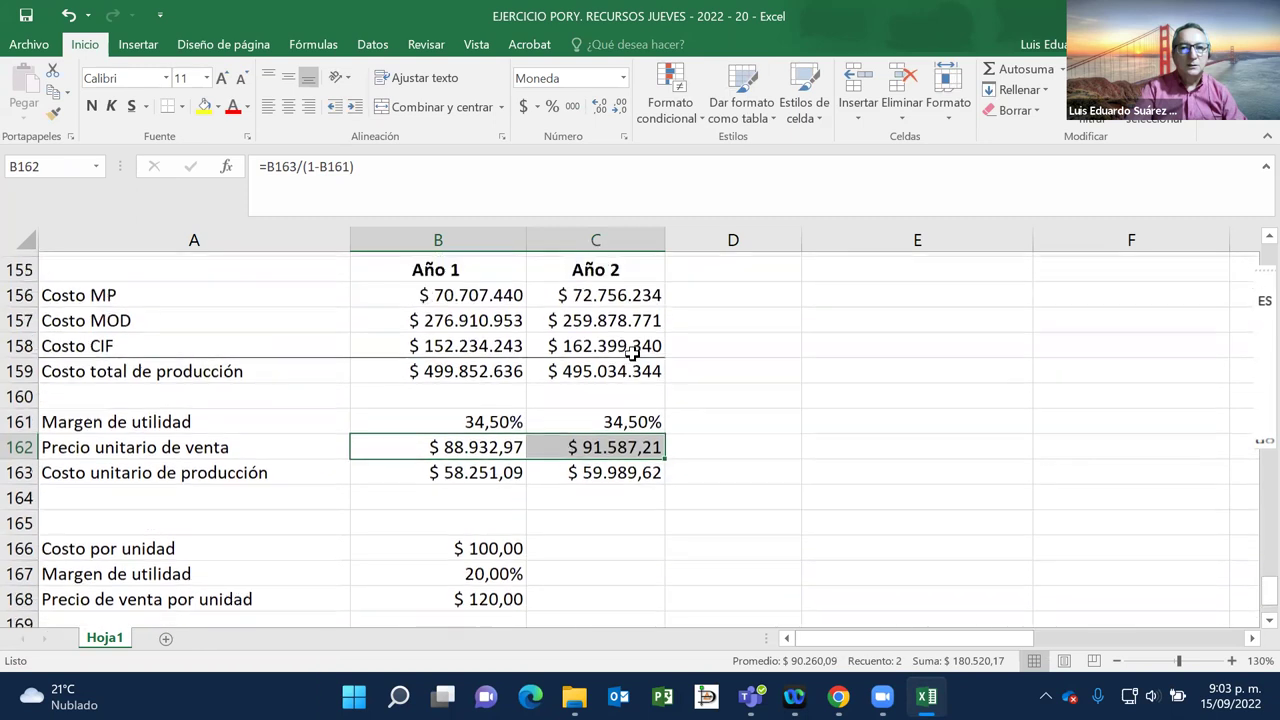
click(429, 272)
key(shift+Right)
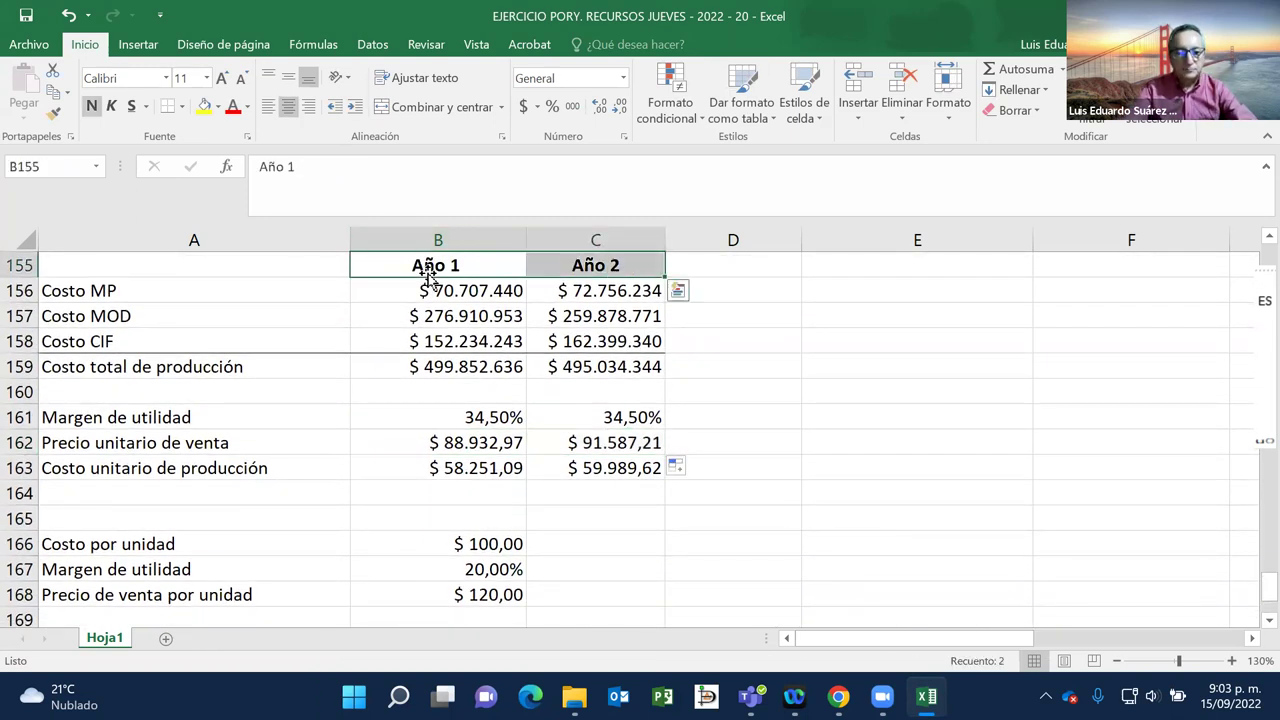
key(ctrl+c)
key(Down)
key(Down)
key(Down)
key(Down)
key(Down)
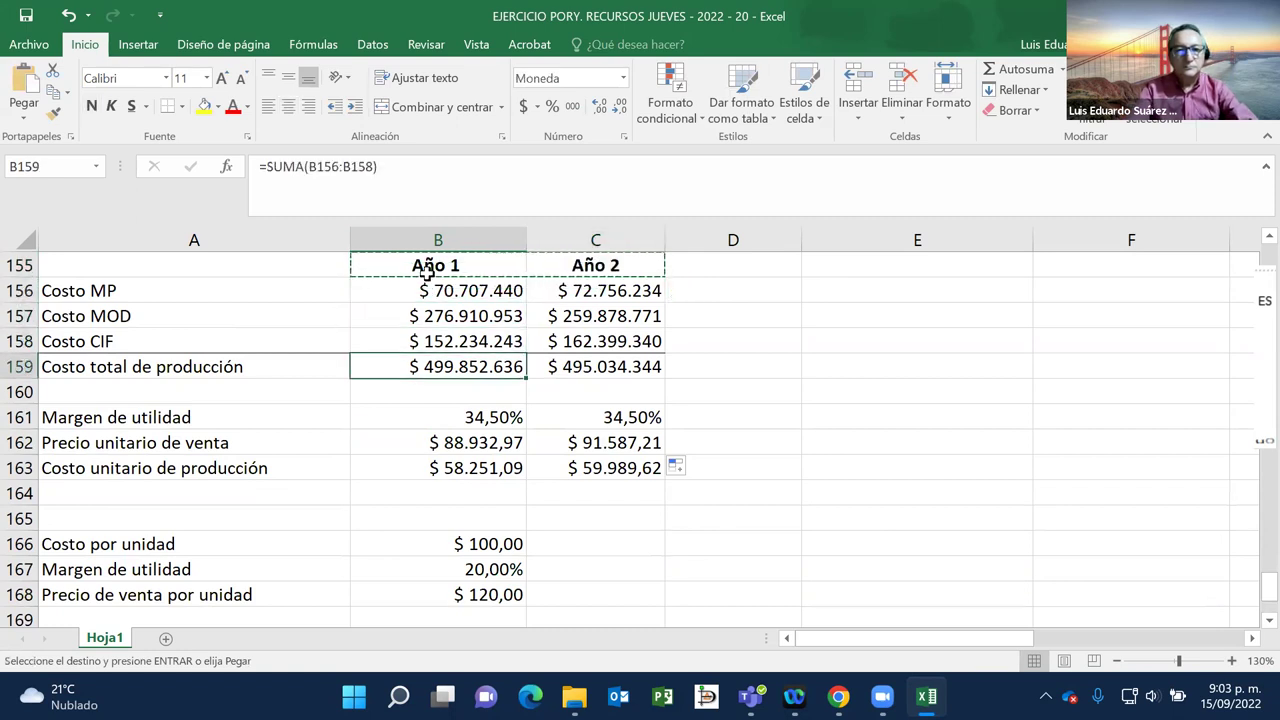
key(ctrl+v)
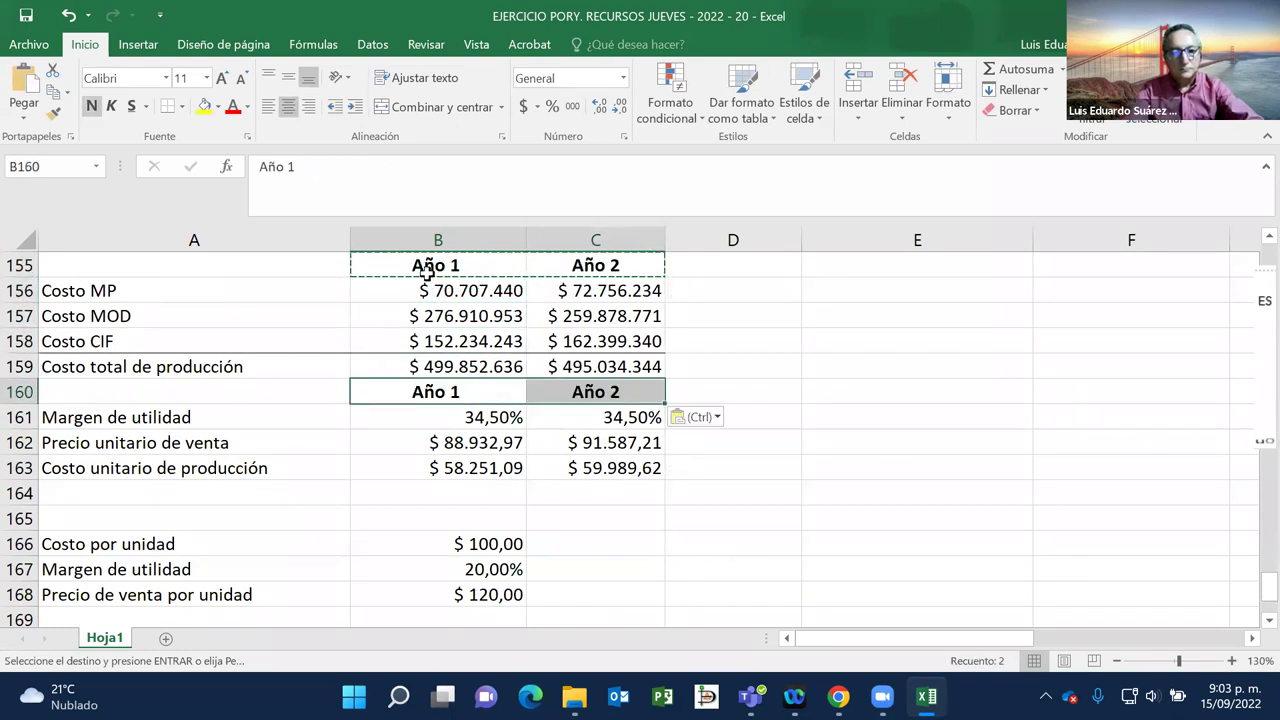
key(Escape)
scroll(427, 272, down, 1)
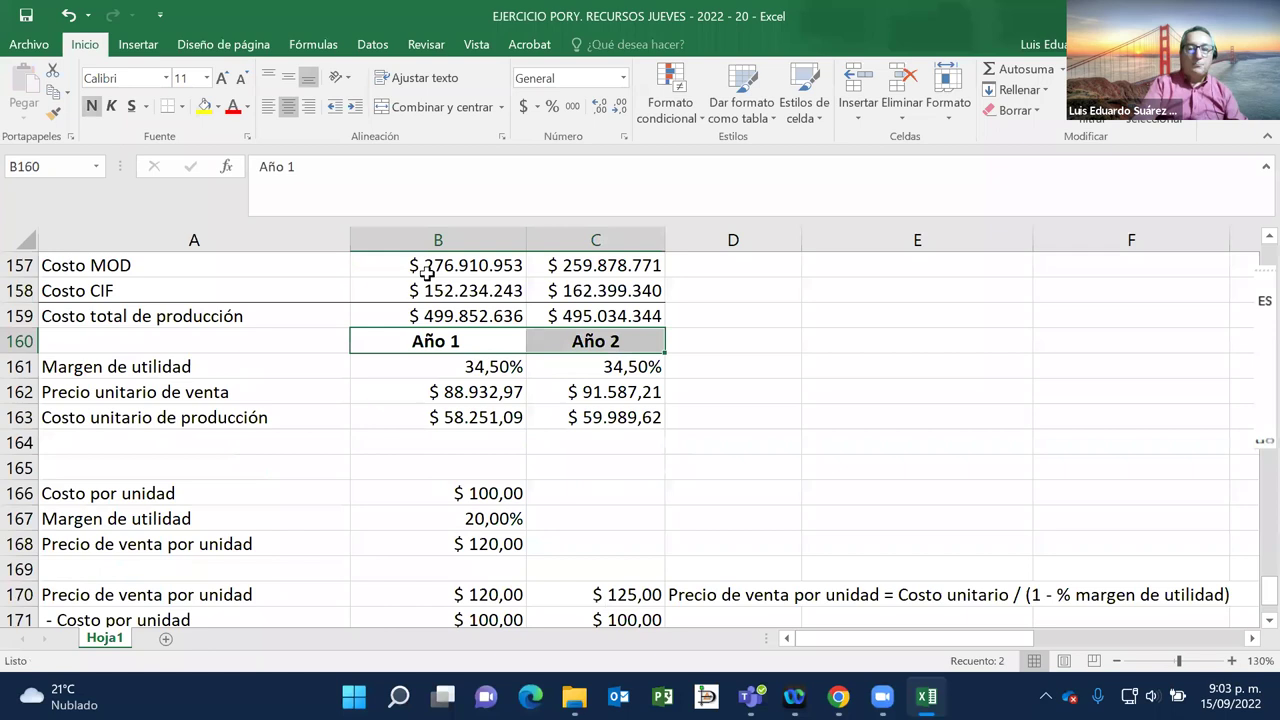
right_click(427, 272)
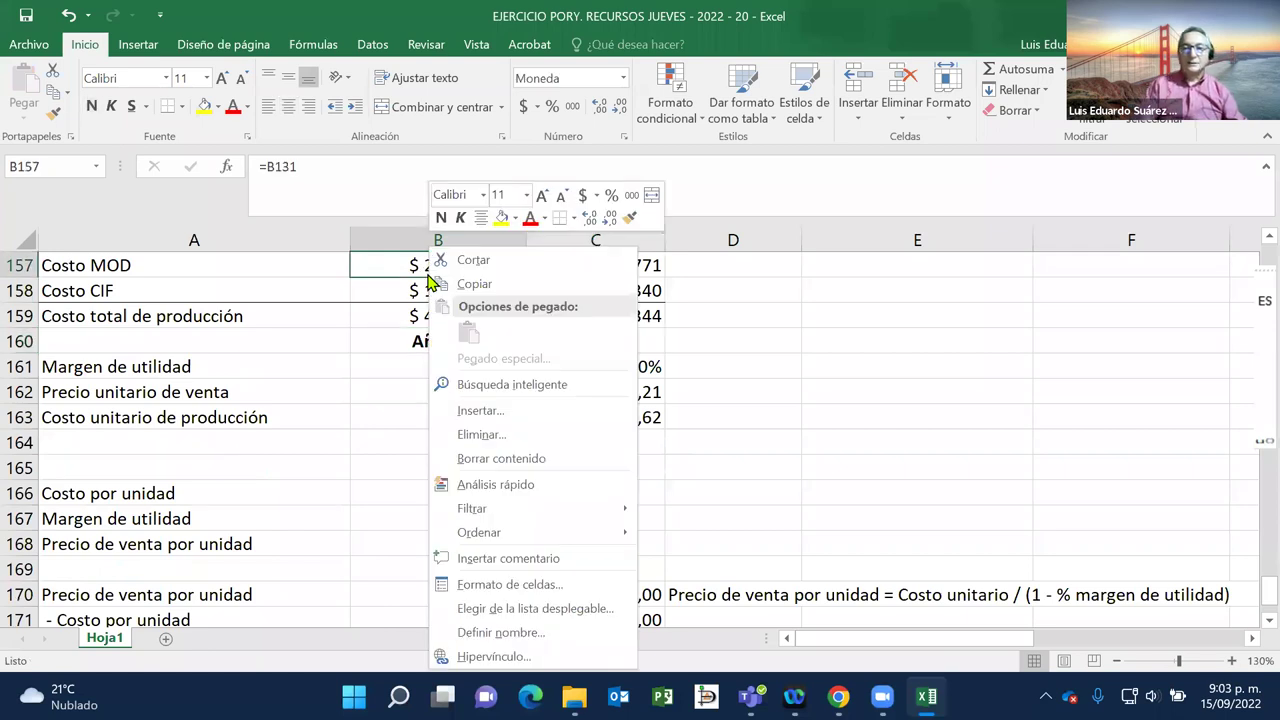
click(312, 456)
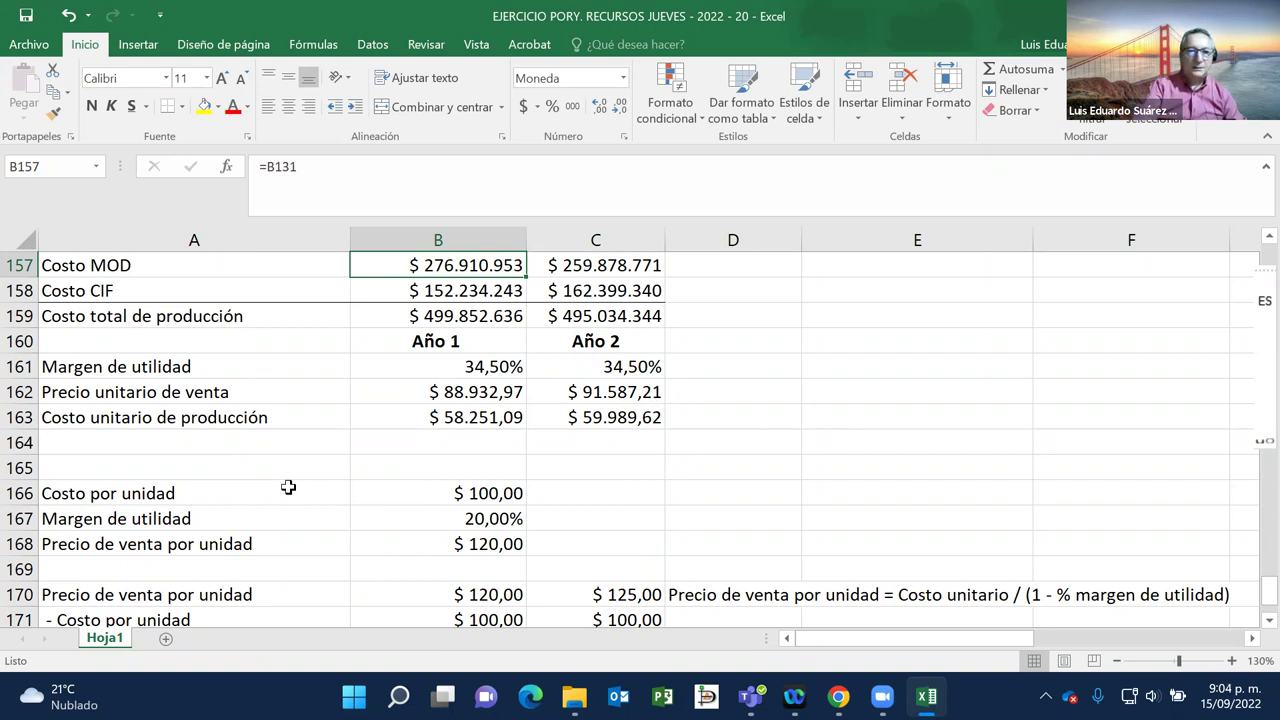
Step: Insert a blank row at row 163, between Precio unitario de venta and Costo unitario de producción
click(22, 417)
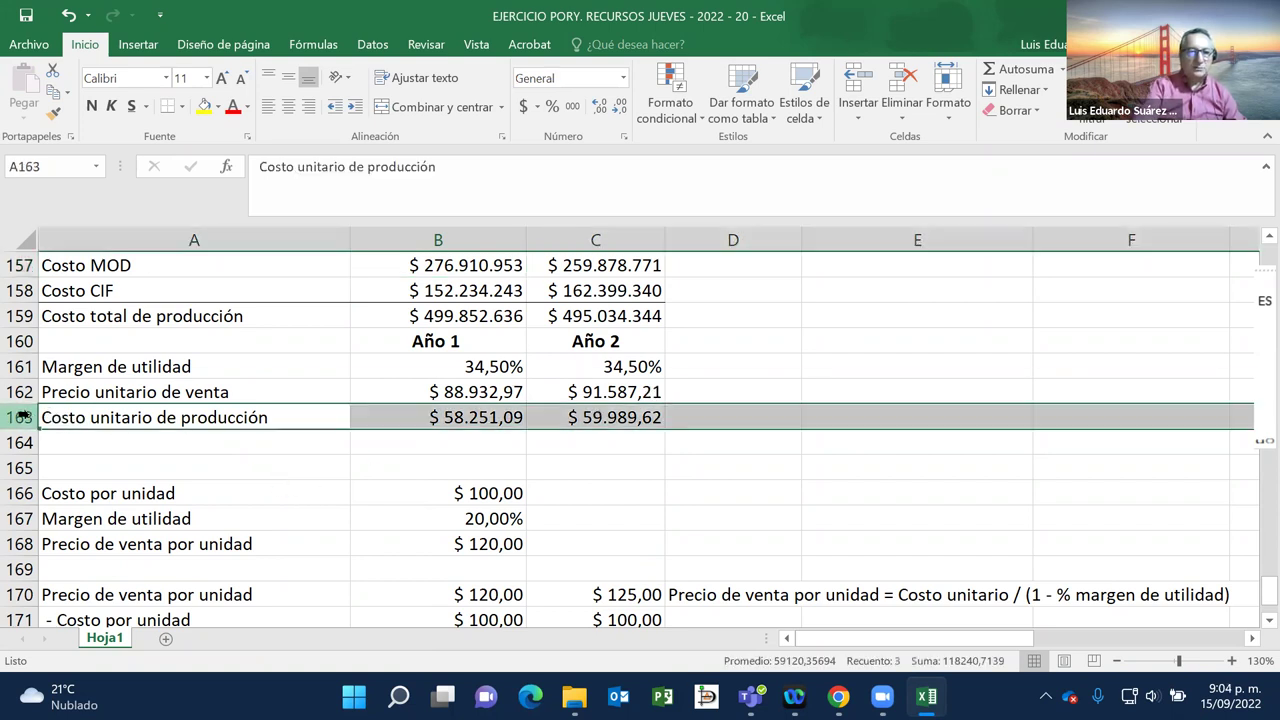
right_click(22, 417)
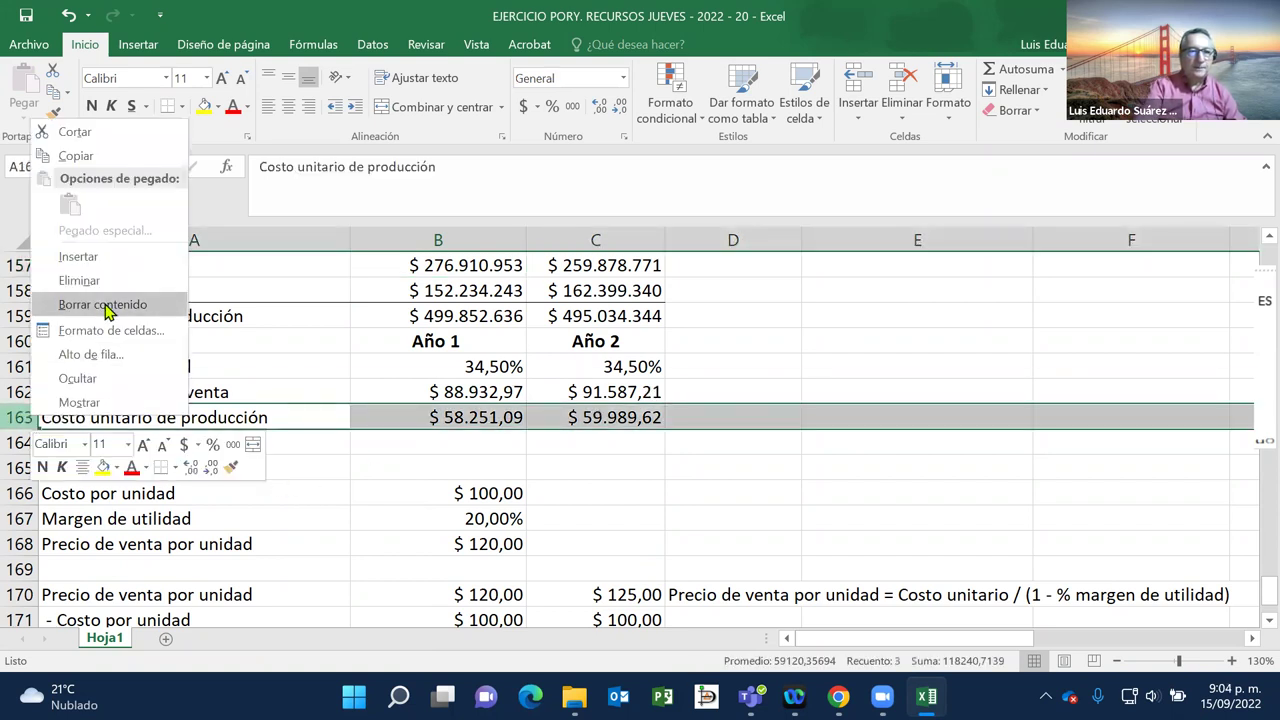
click(100, 263)
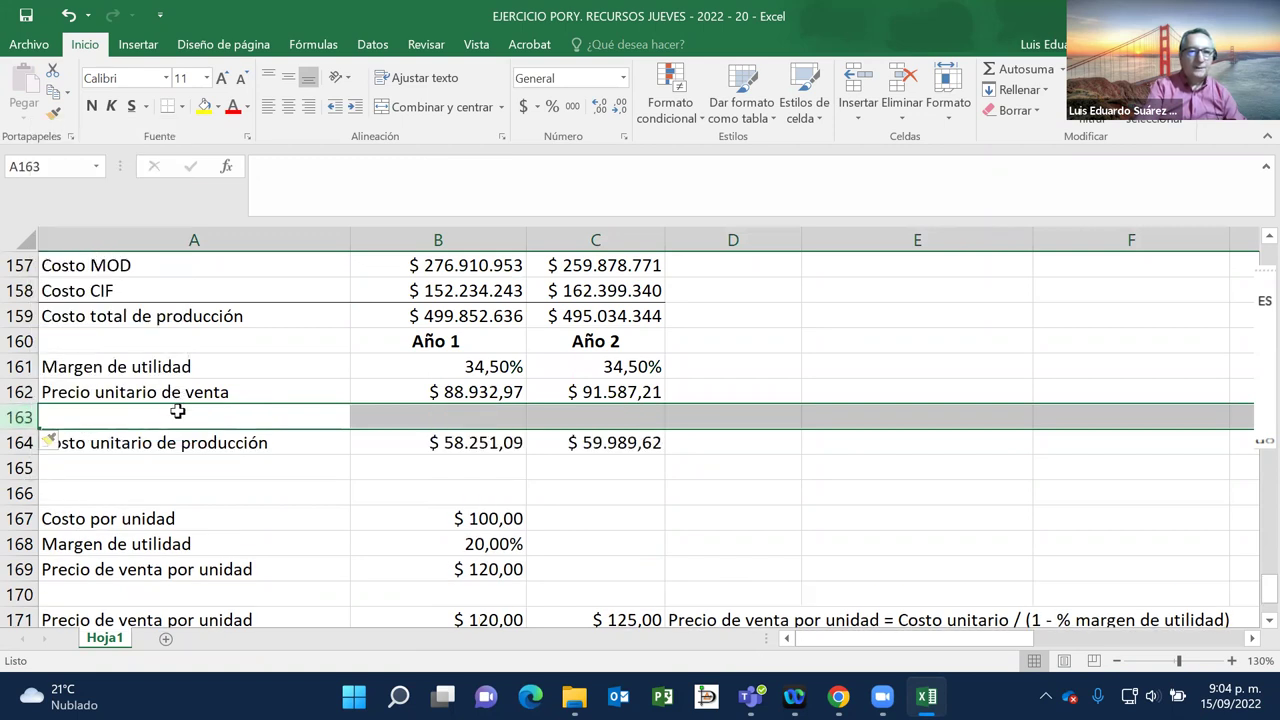
Step: Label the new row in A163 as "Precio unitario de venta comercial"
text(Precio)
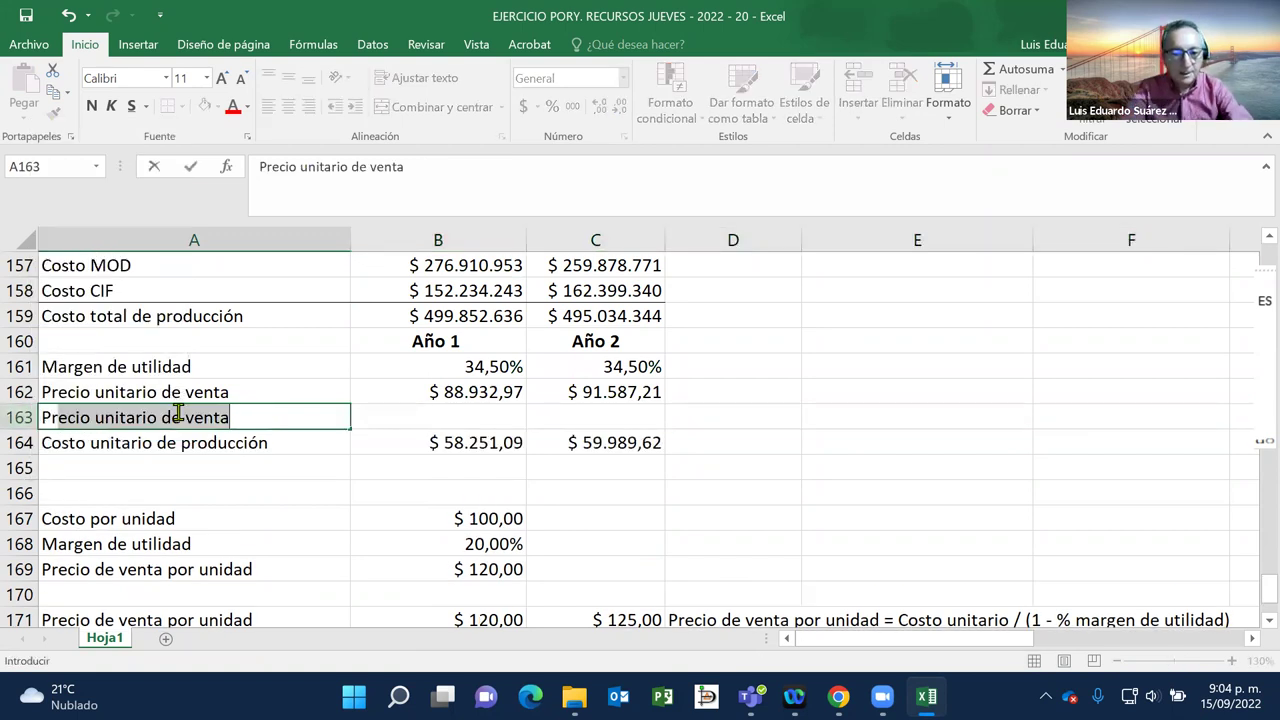
text( un)
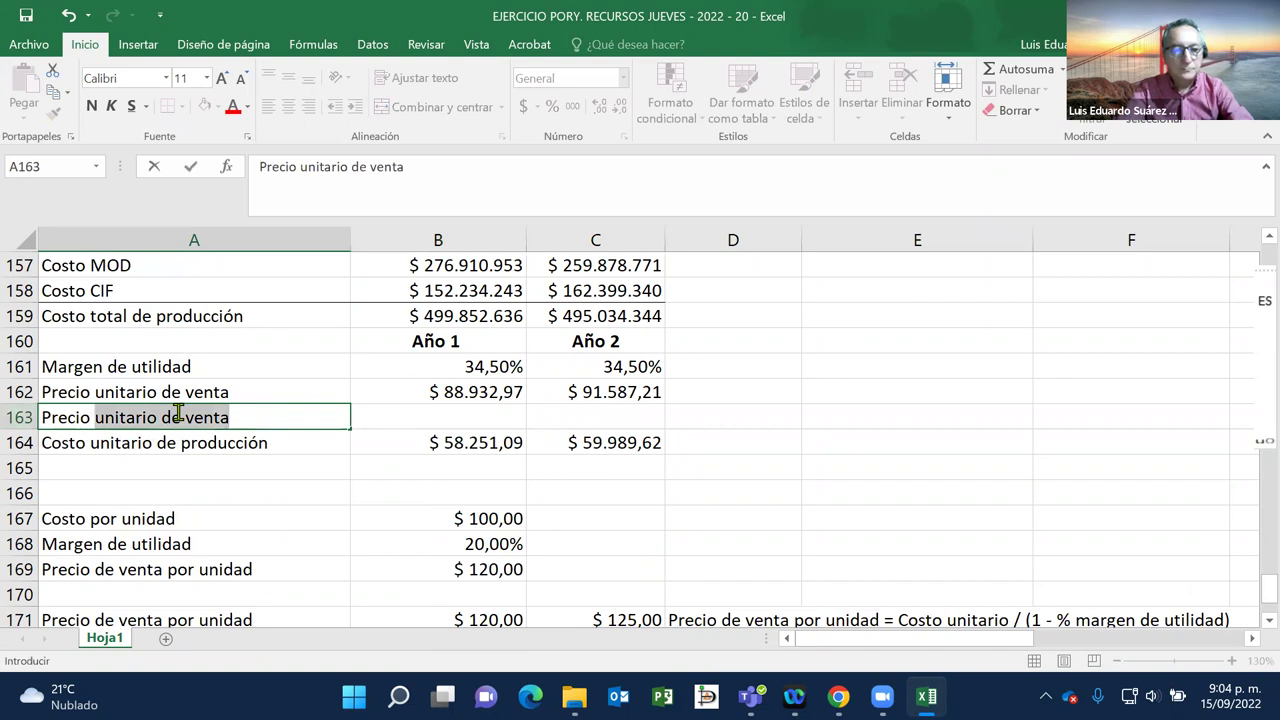
text(itario de )
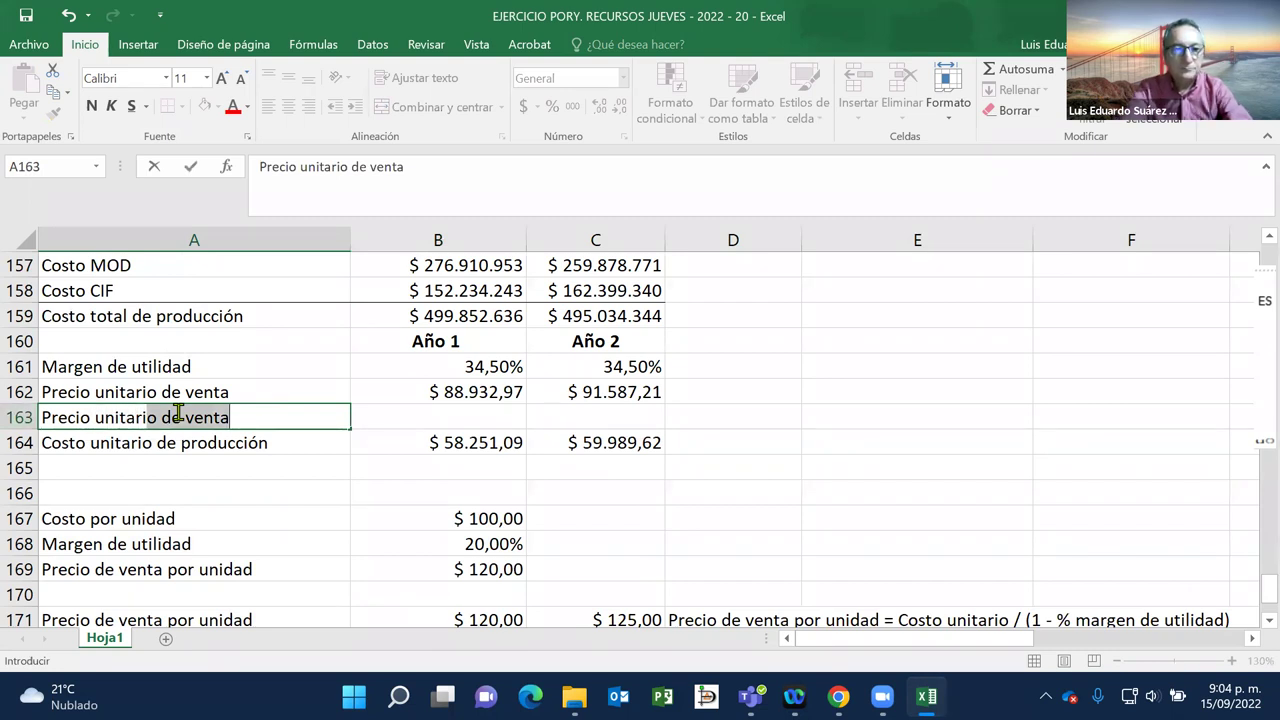
text(venta)
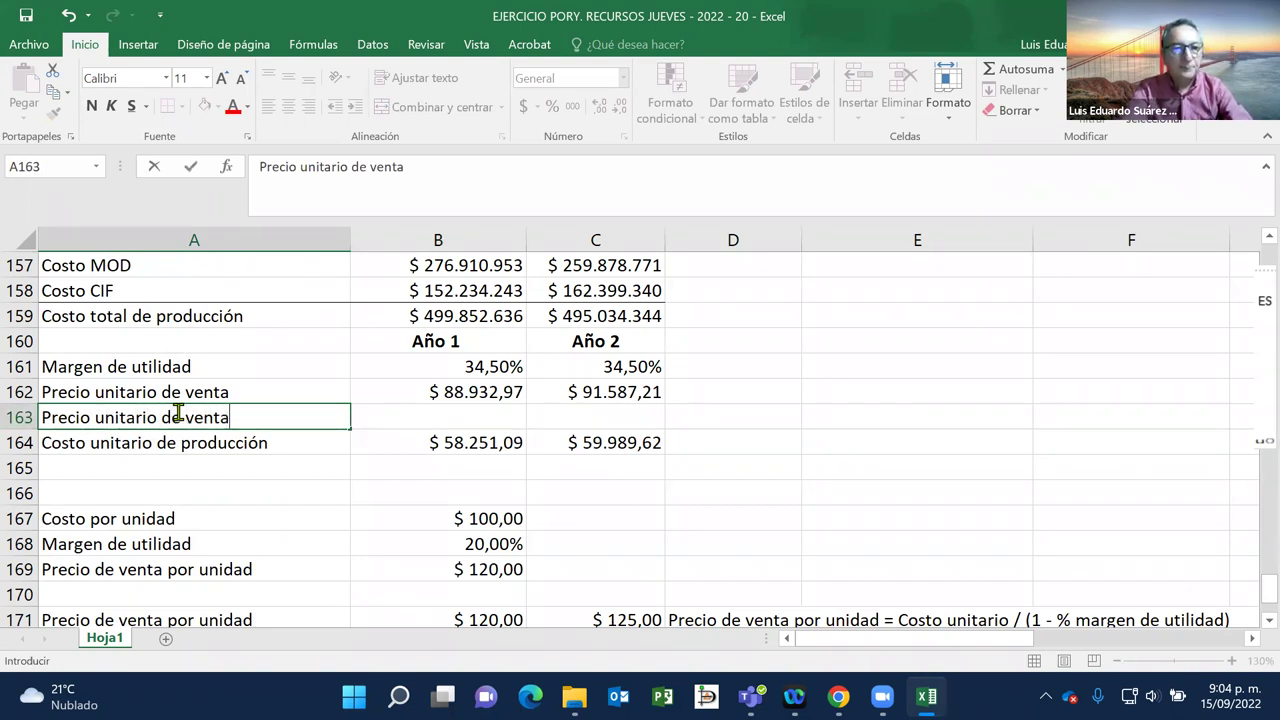
text( comercial)
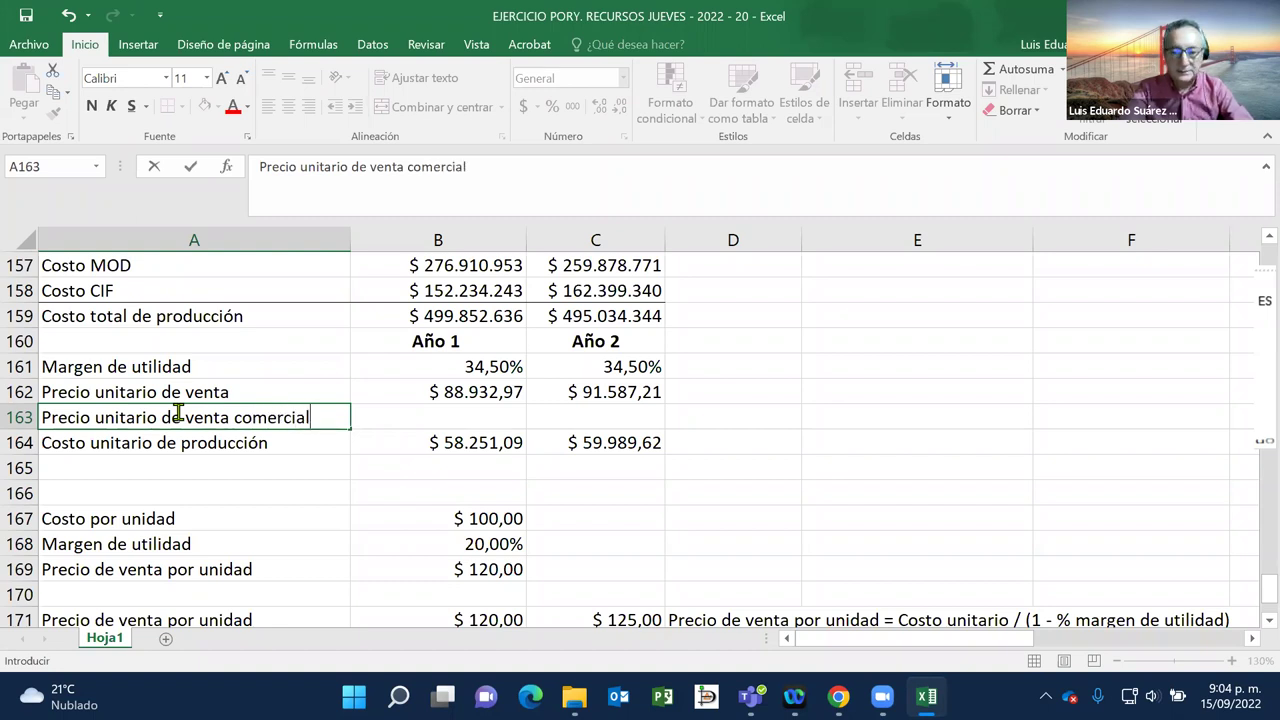
key(Return)
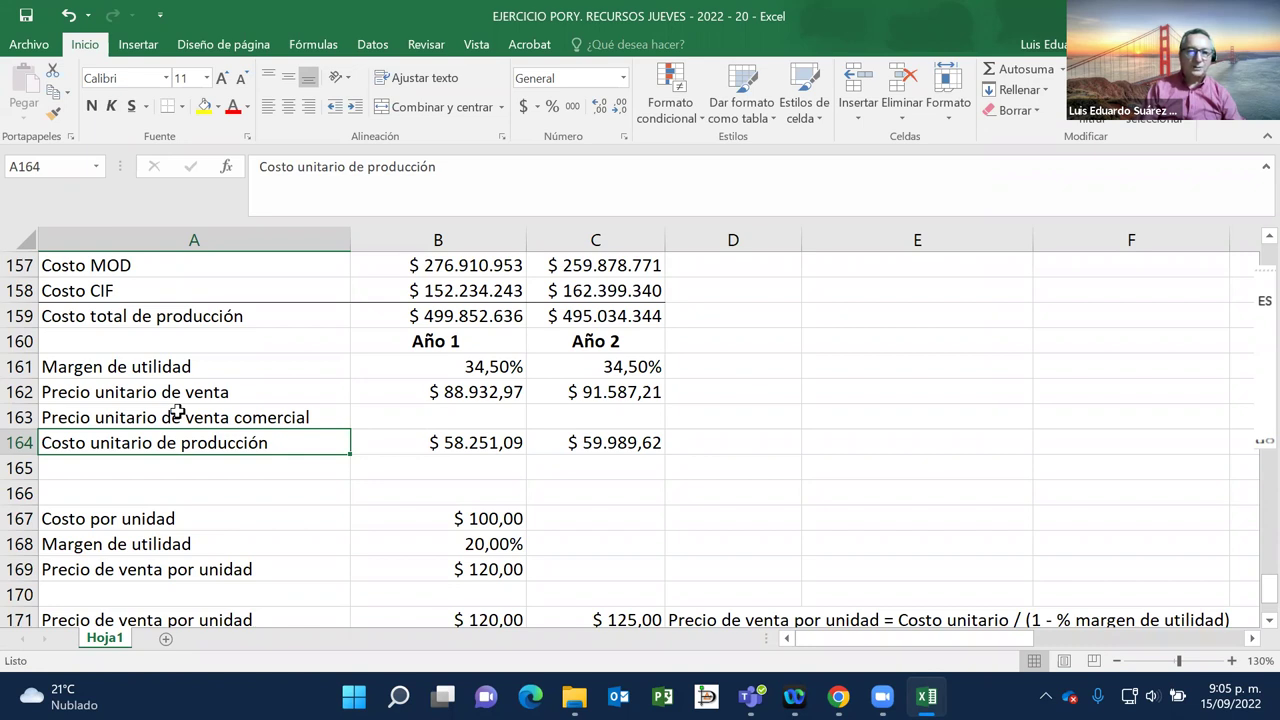
Step: Calculate the Año 1 commercial price in B163 by rounding B162 up to a multiple of 100, =MULTIPLO.SUPERIOR(B162;100)
click(461, 418)
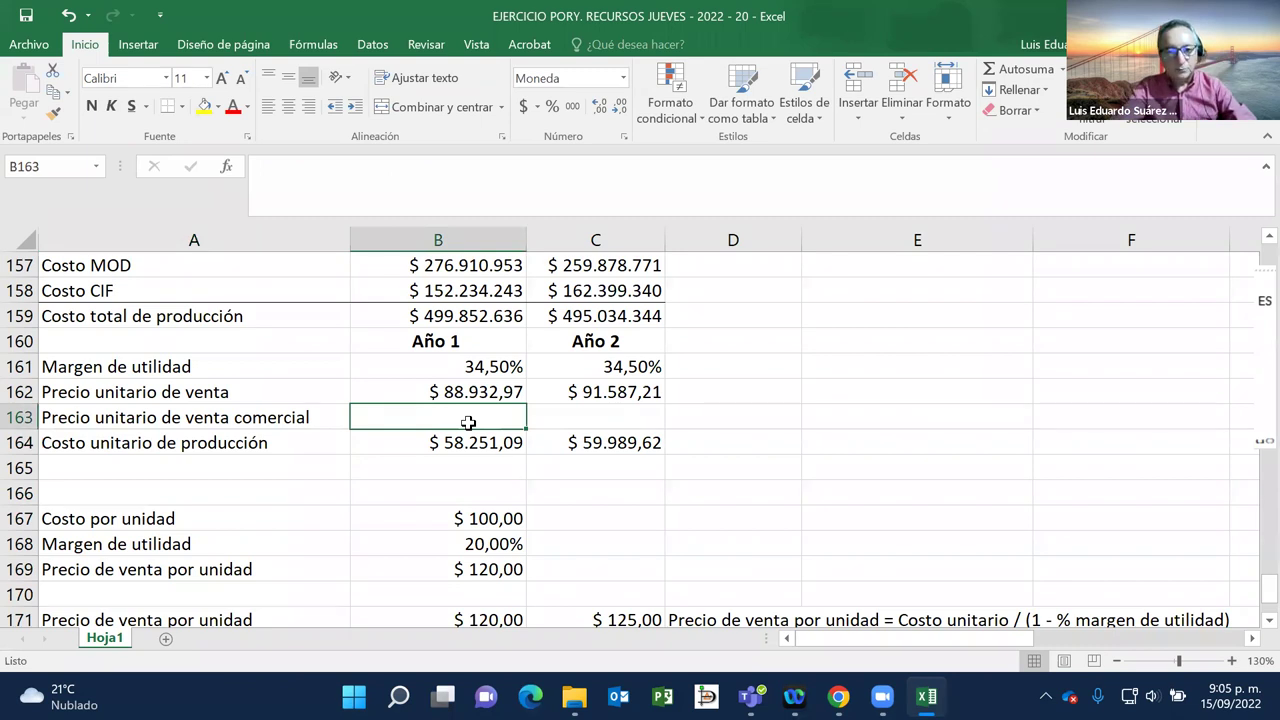
text(=)
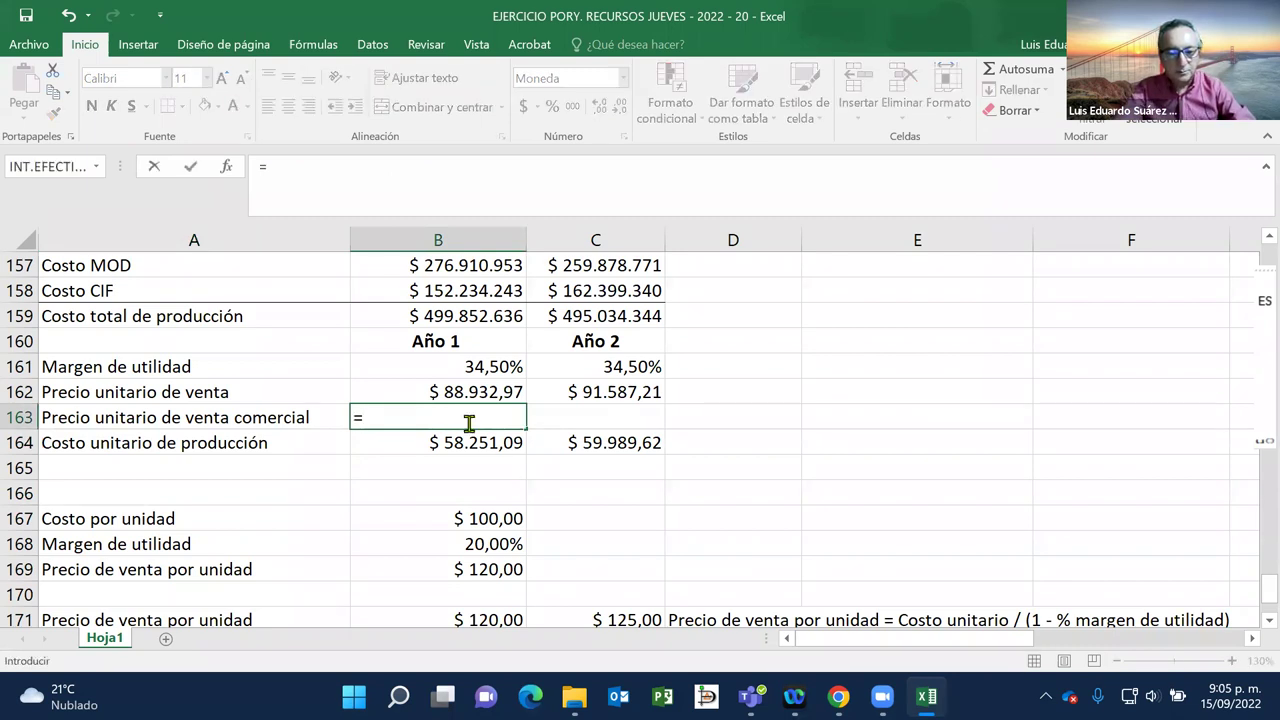
text(mu)
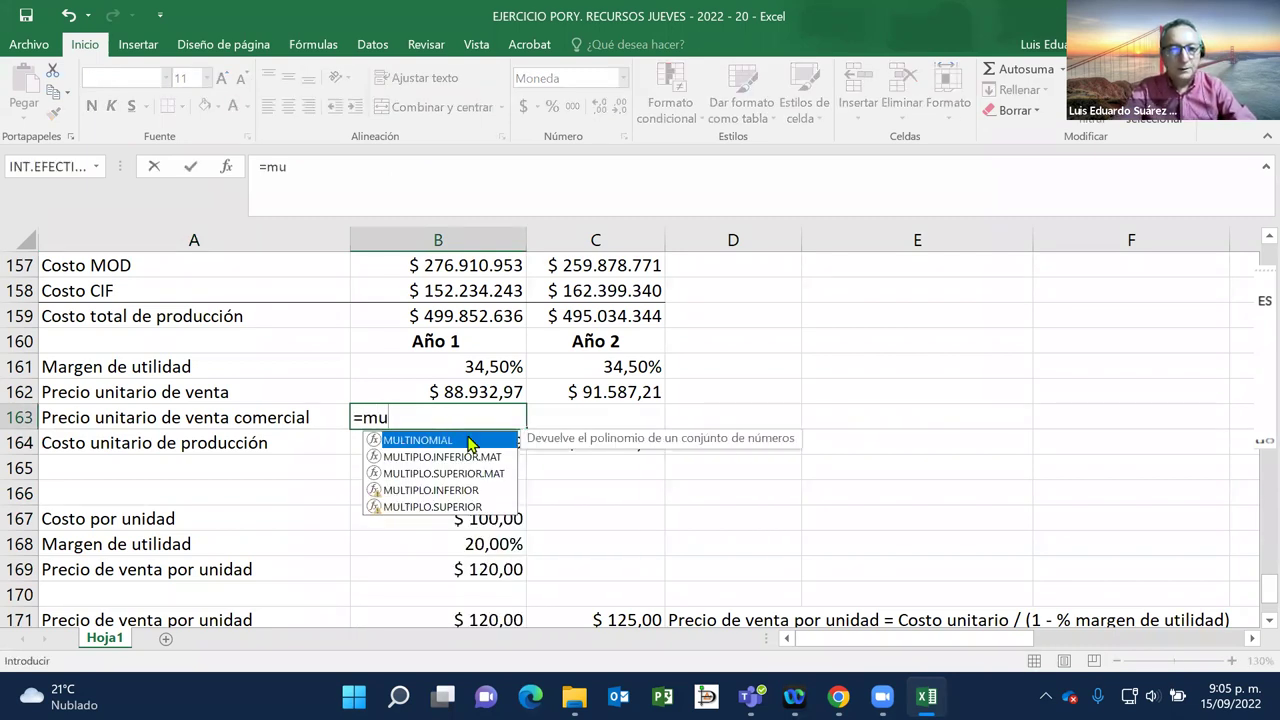
click(455, 510)
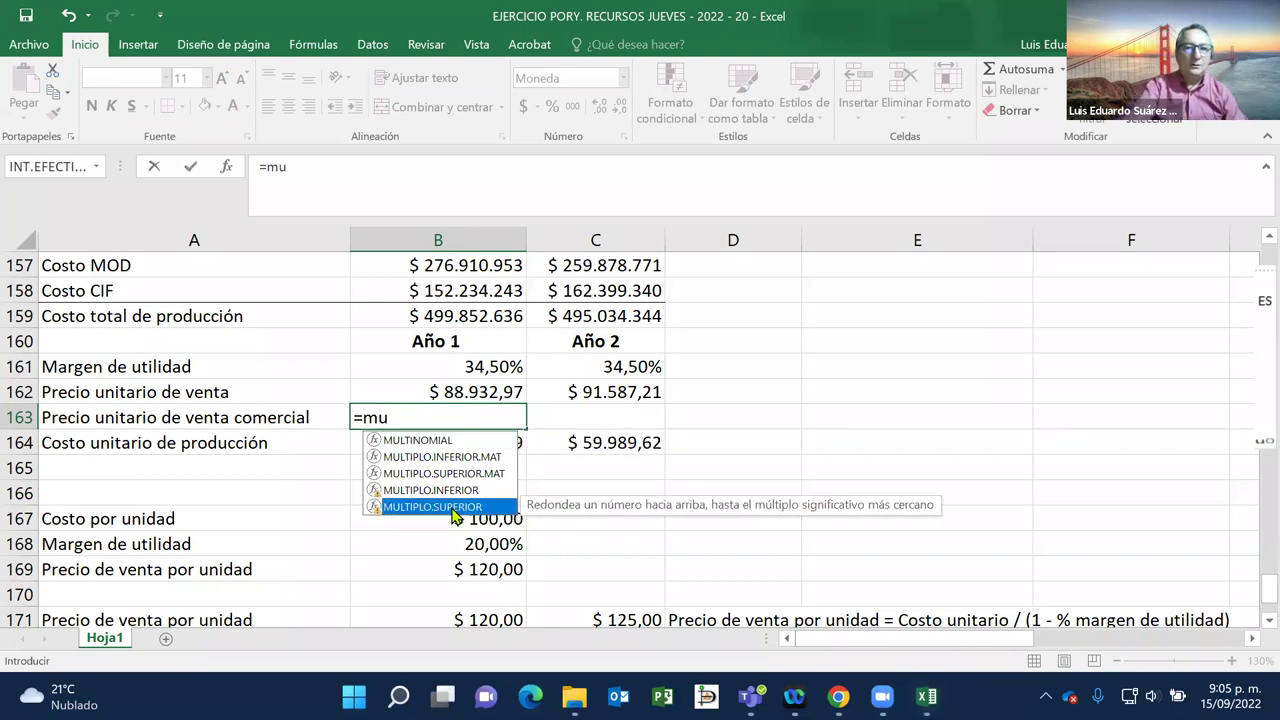
double_click(455, 508)
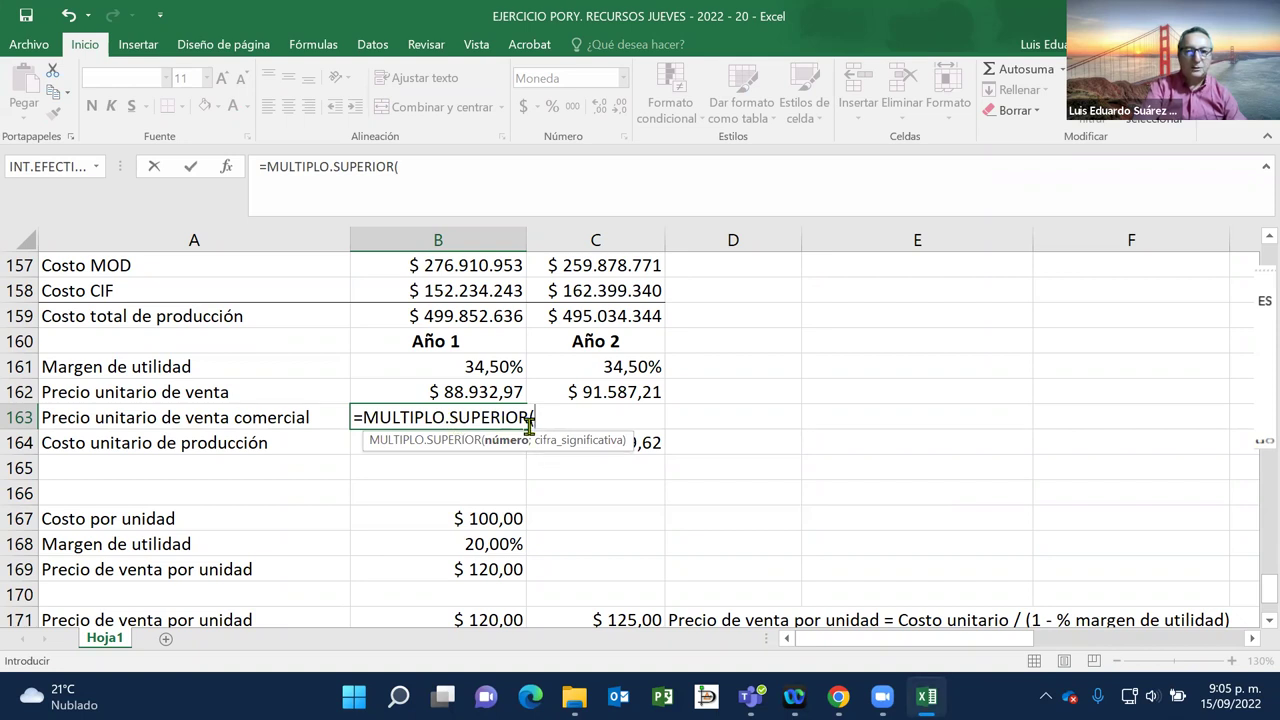
click(487, 392)
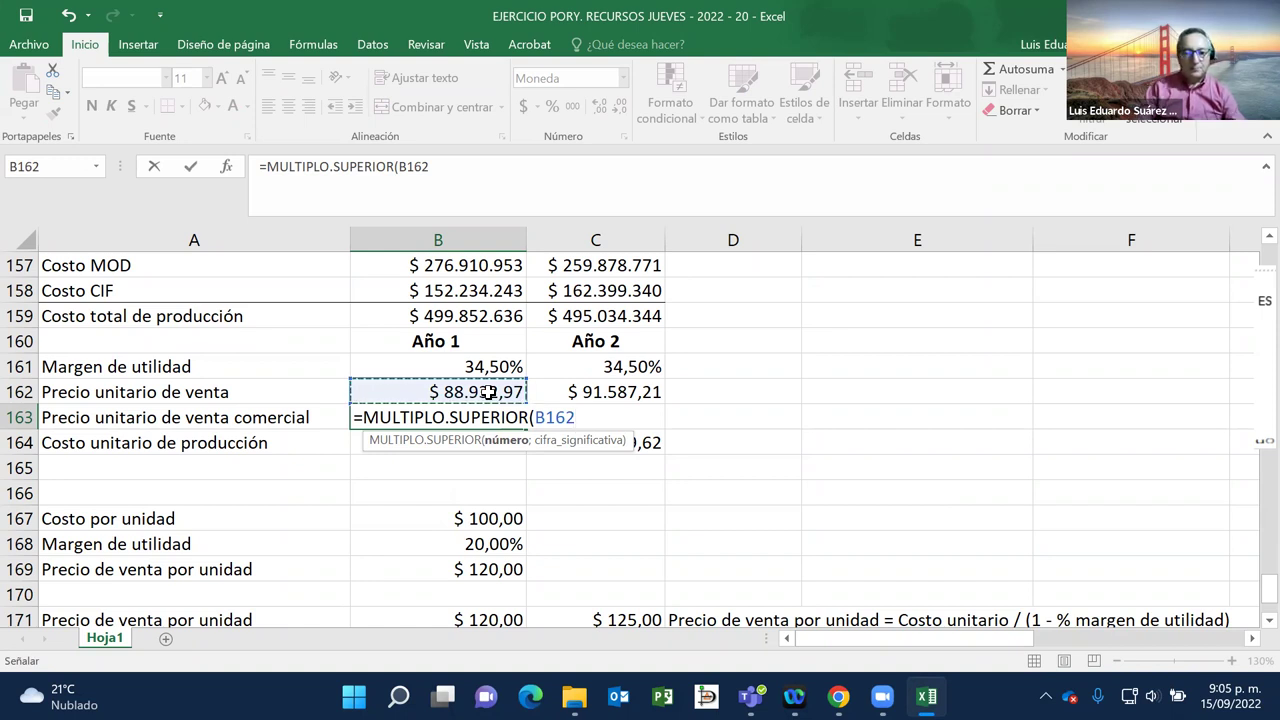
text(;)
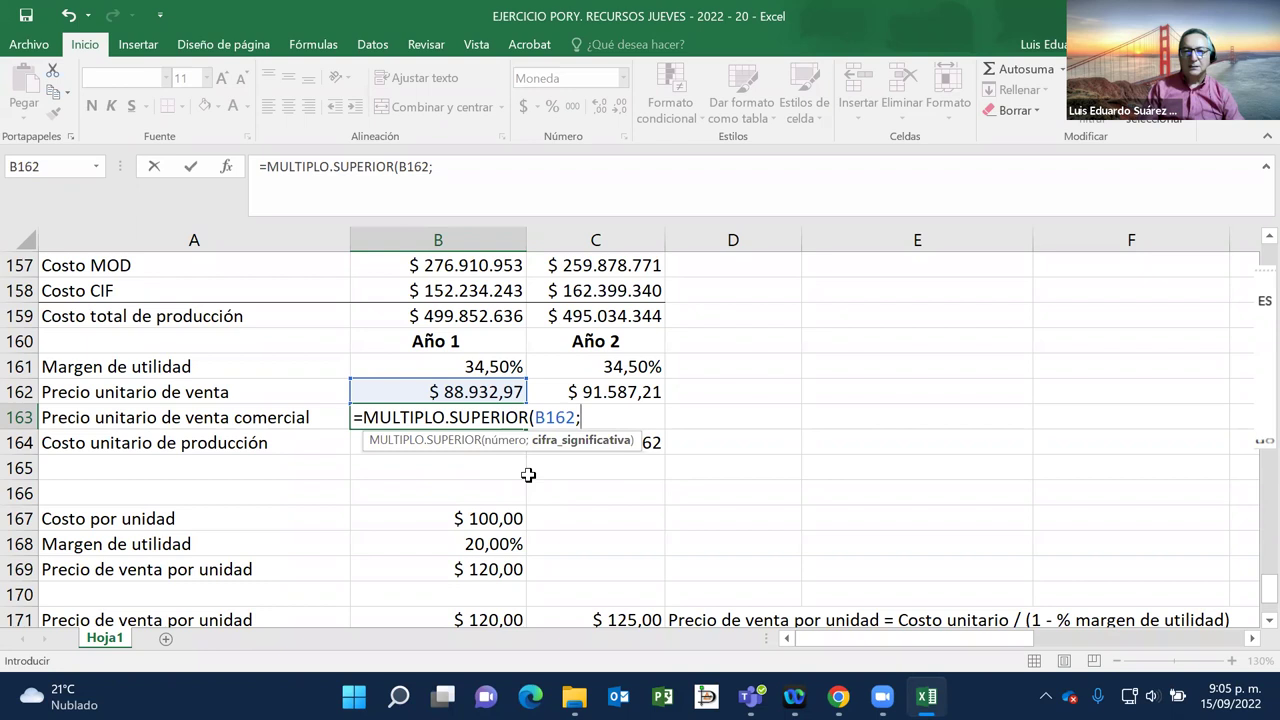
text(100))
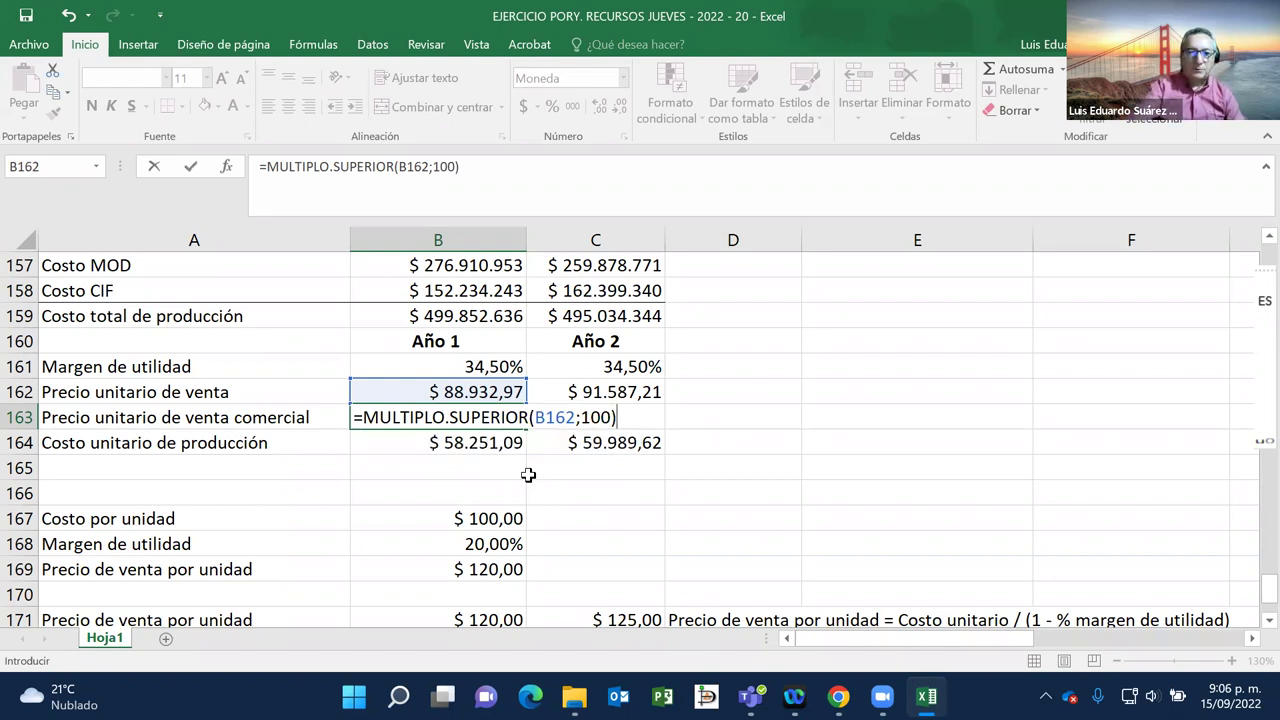
key(Return)
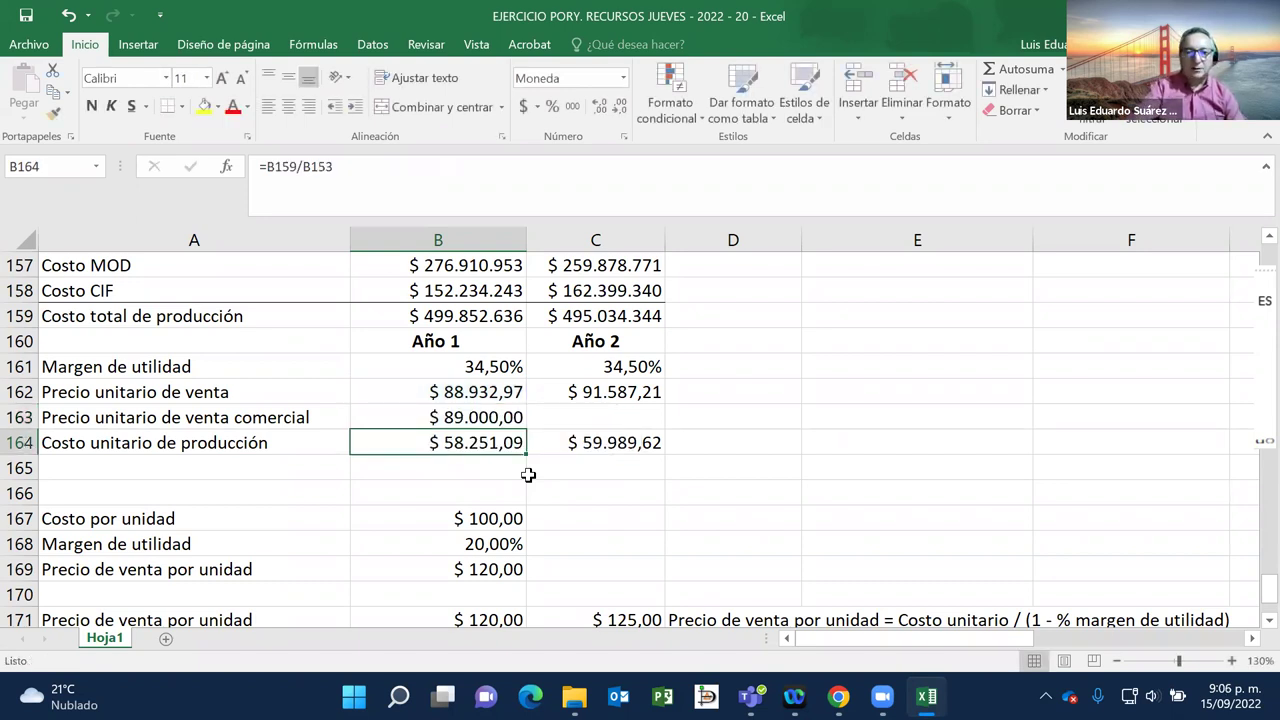
key(Up)
click(452, 265)
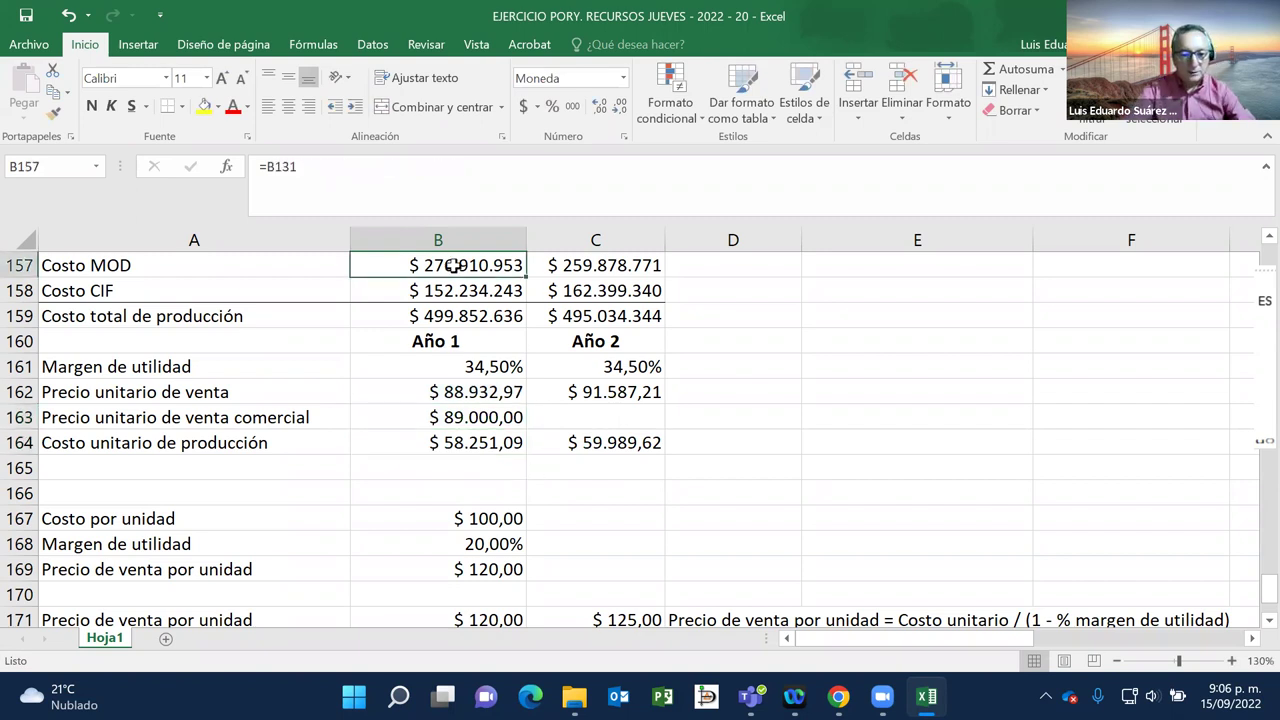
double_click(452, 265)
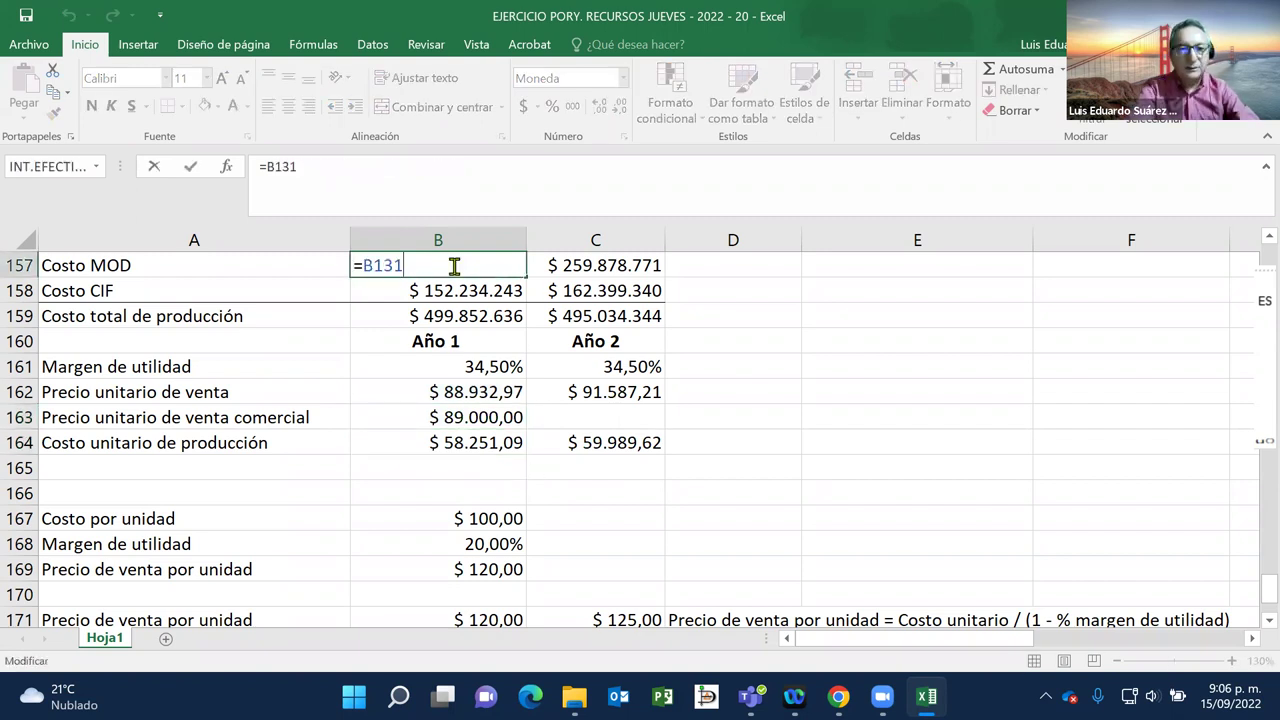
key(Escape)
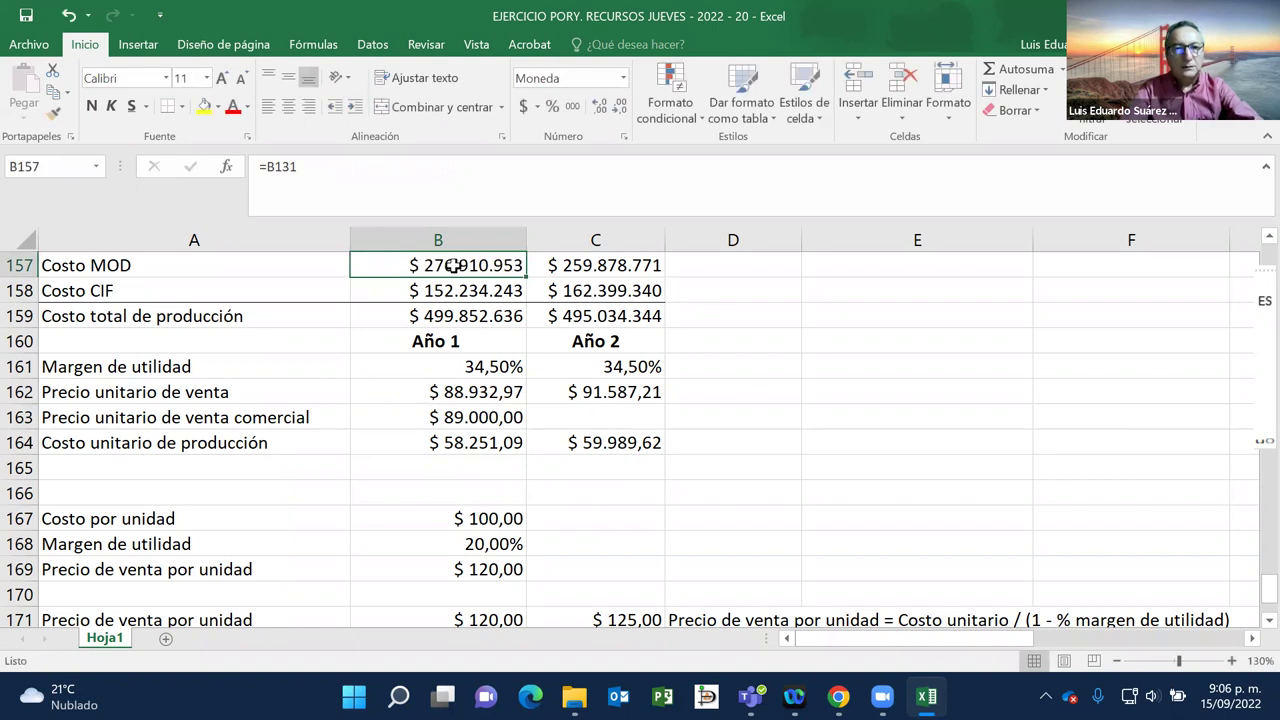
Step: Change the Año 1 commercial price formula in B163 to round up to a multiple of 1000, =MULTIPLO.SUPERIOR(B162;1000)
key(Down)
key(Down)
key(Down)
key(Down)
key(Down)
key(Down)
key(Down)
key(Down)
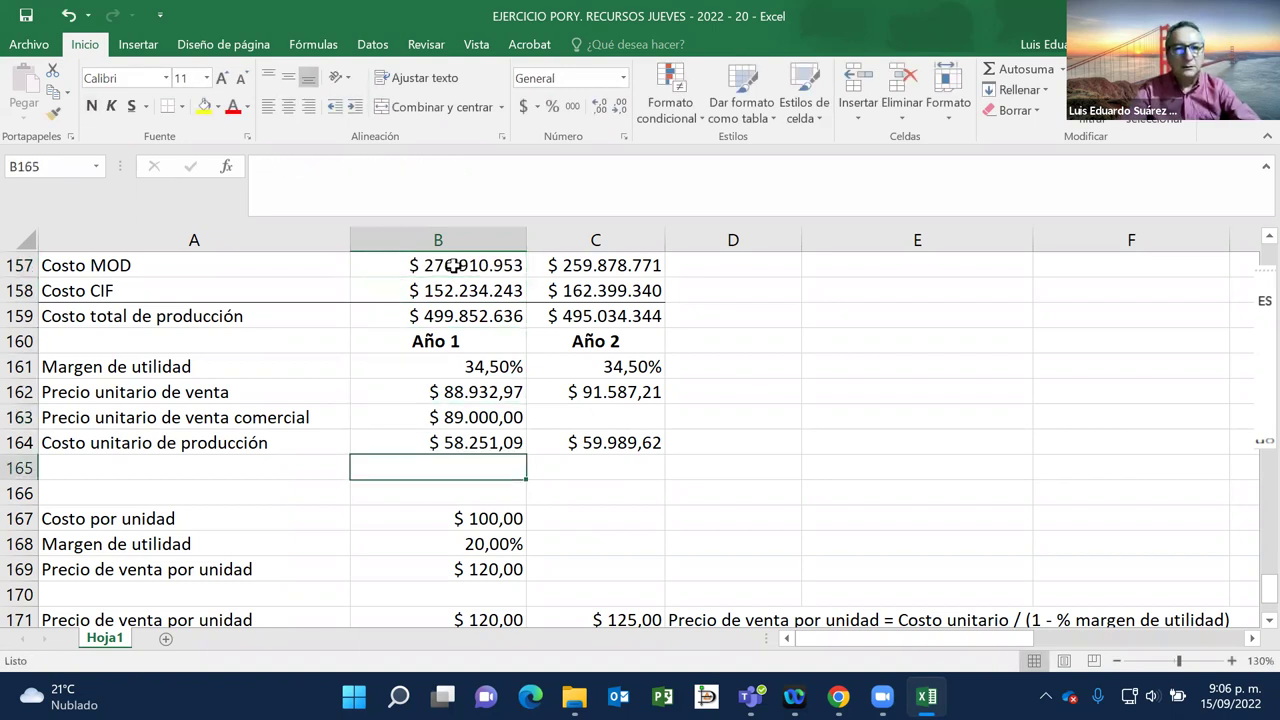
key(Up)
key(Up)
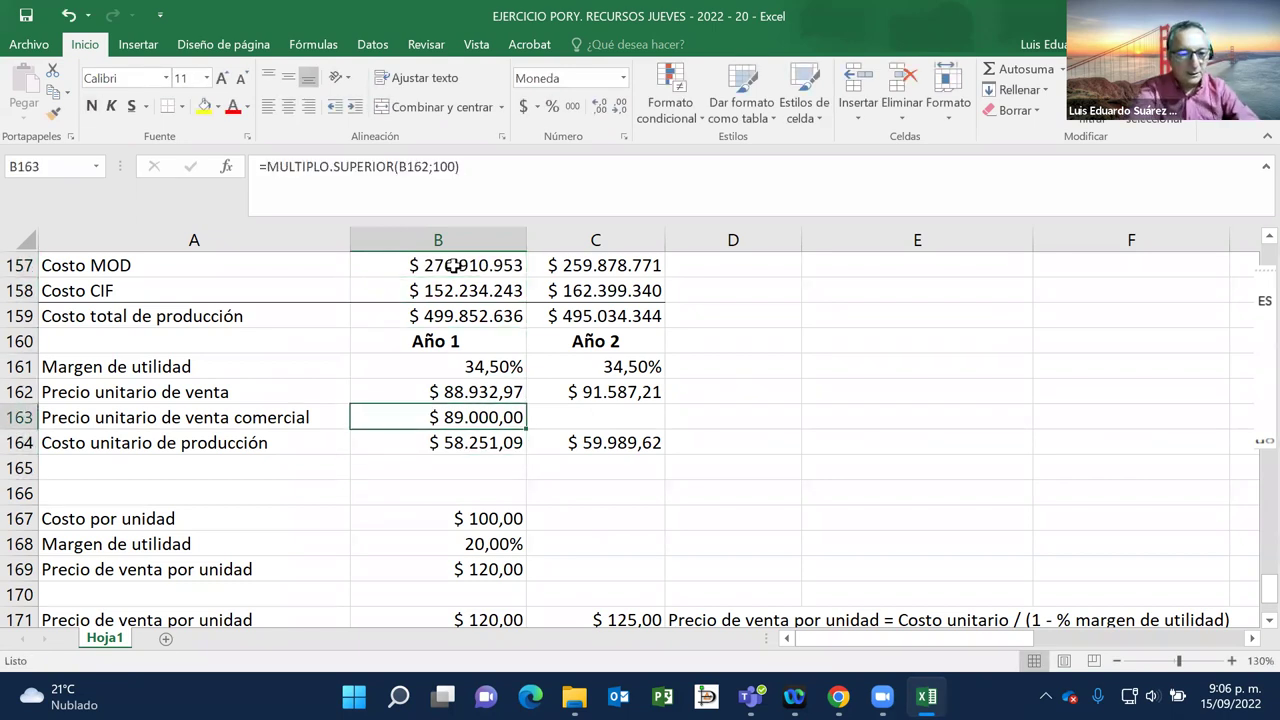
key(F2)
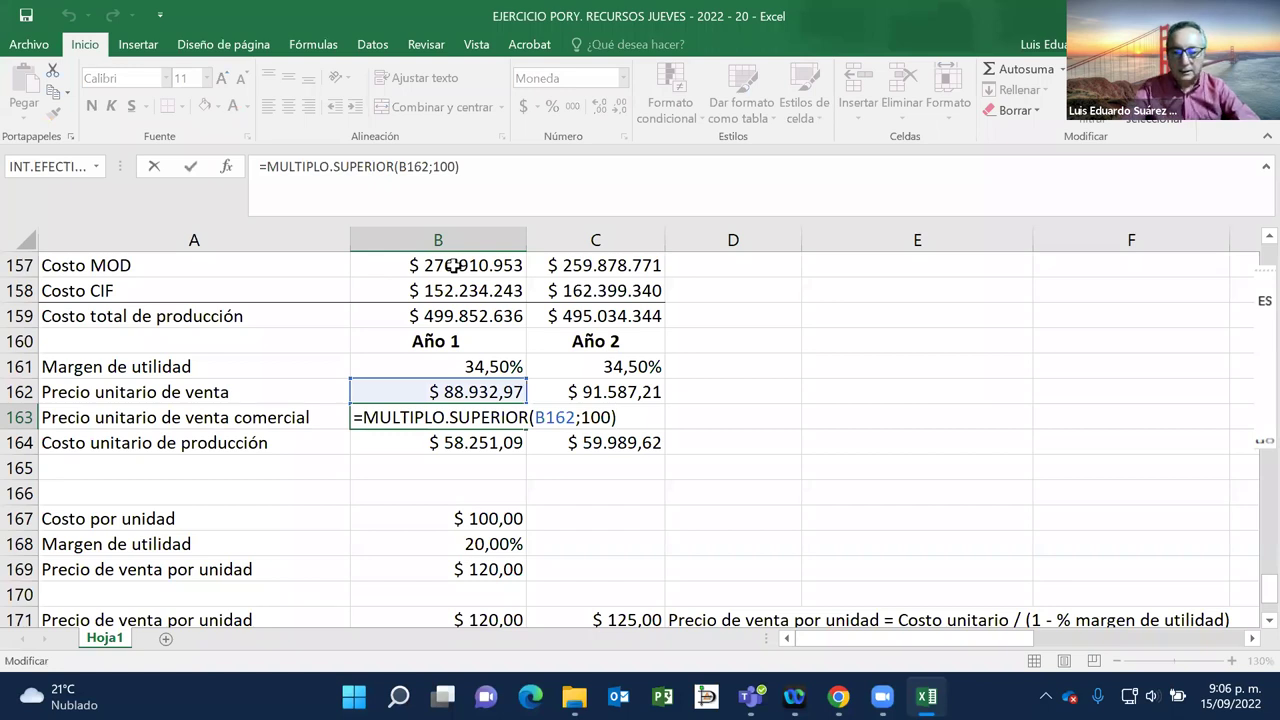
key(Left)
text(0)
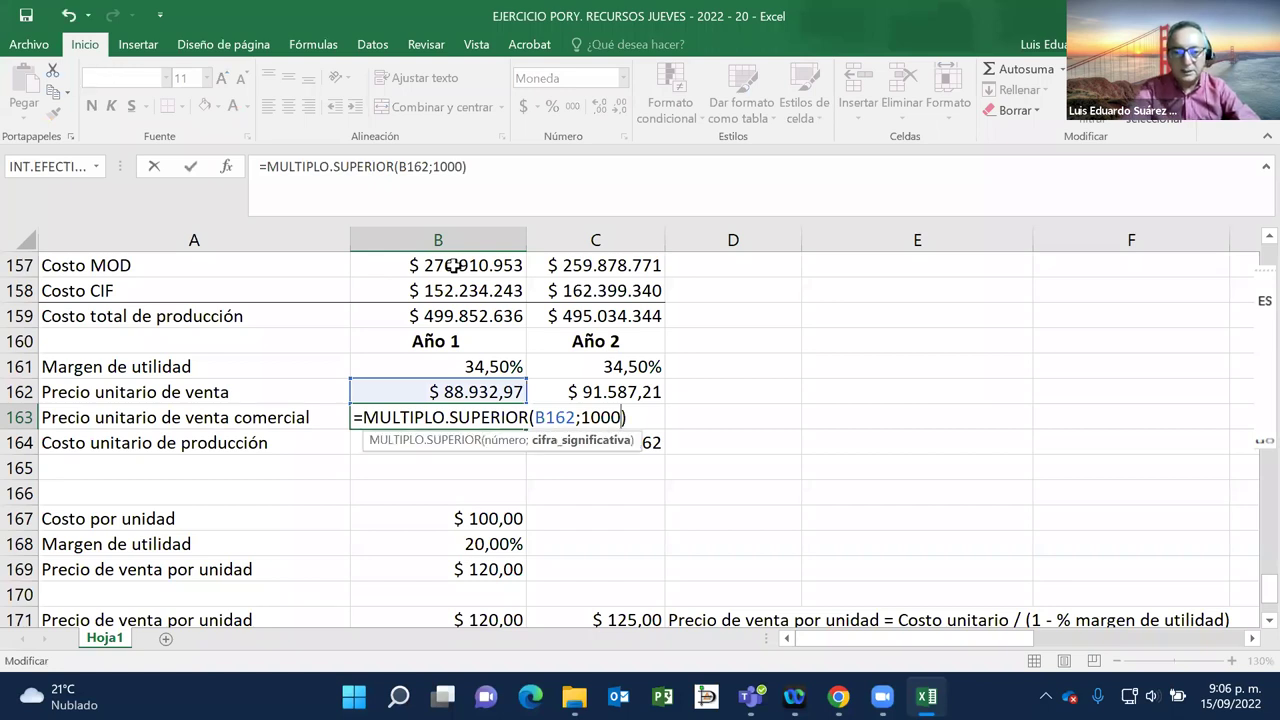
key(Return)
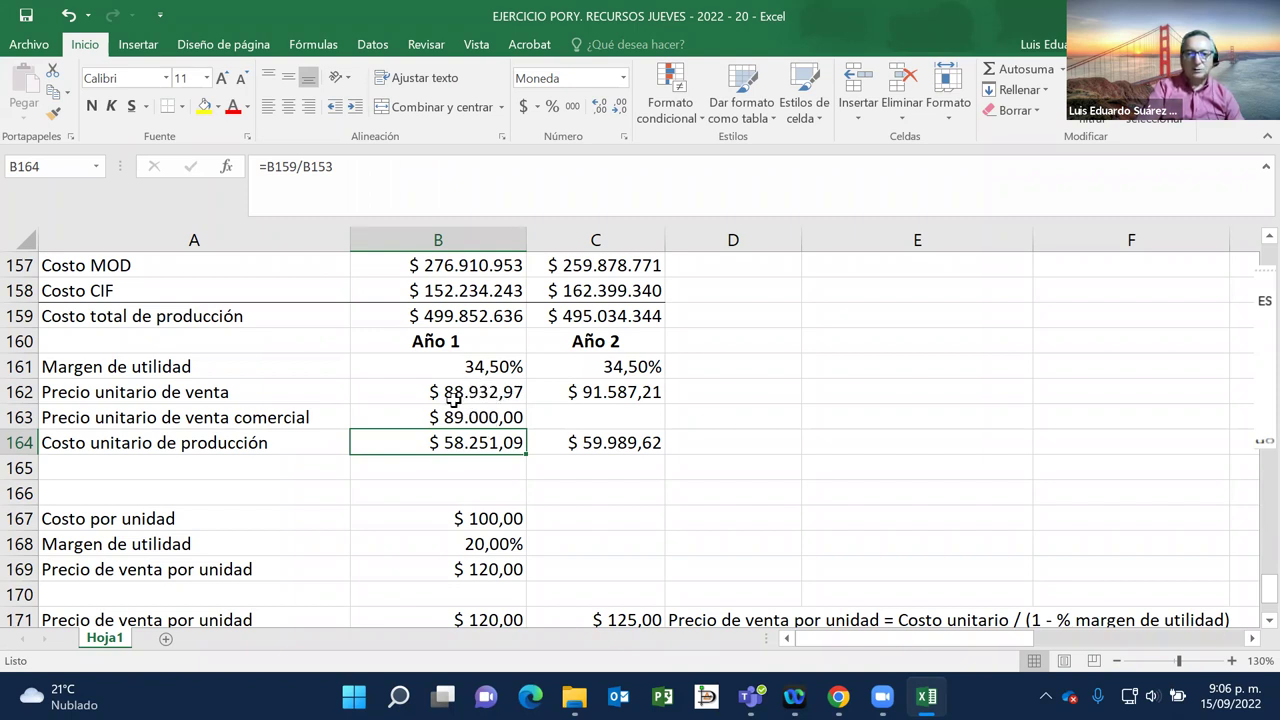
click(486, 414)
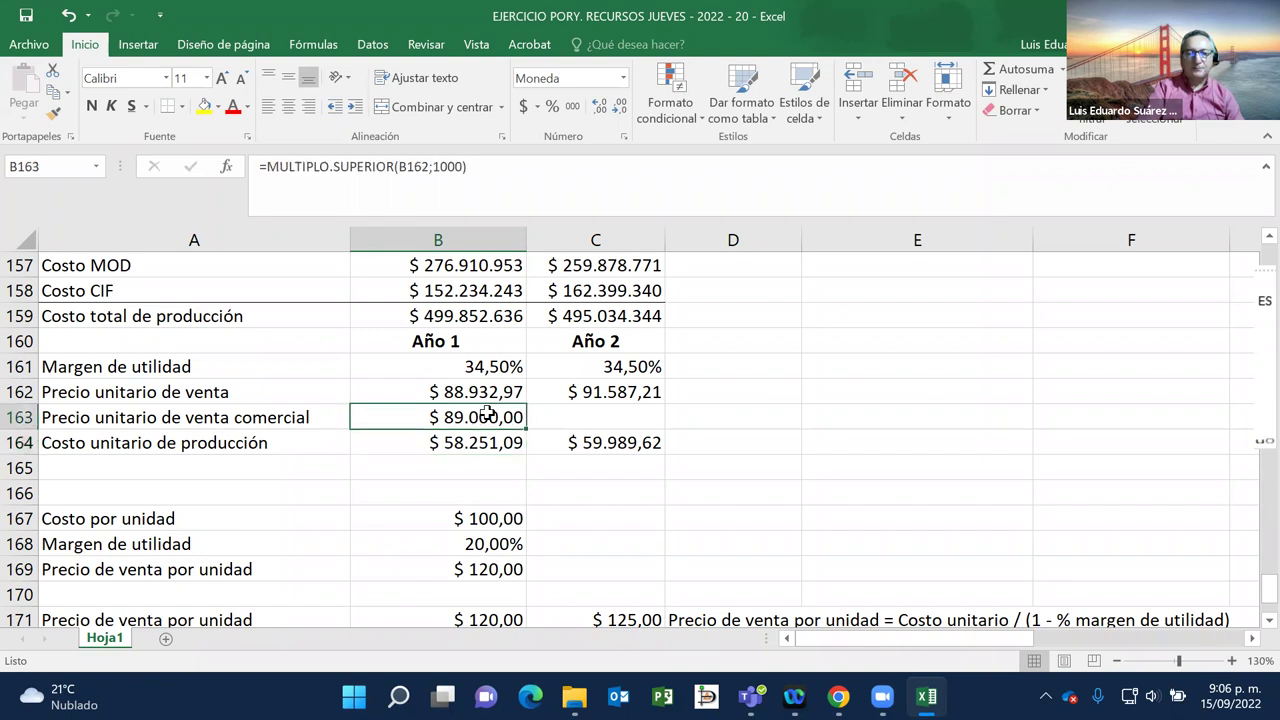
Step: Calculate the Año 2 commercial price in C163 by rounding C162 up to a multiple of 100, =MULTIPLO.SUPERIOR(C162;100)
click(622, 416)
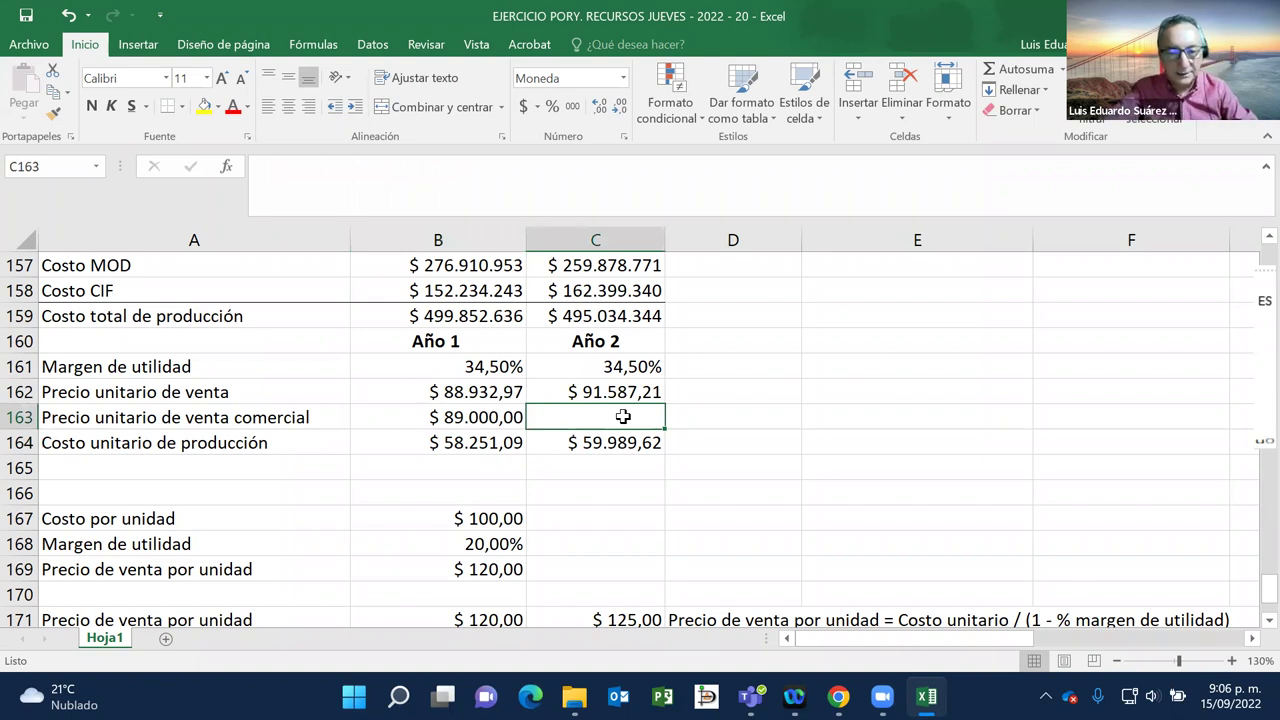
text(=)
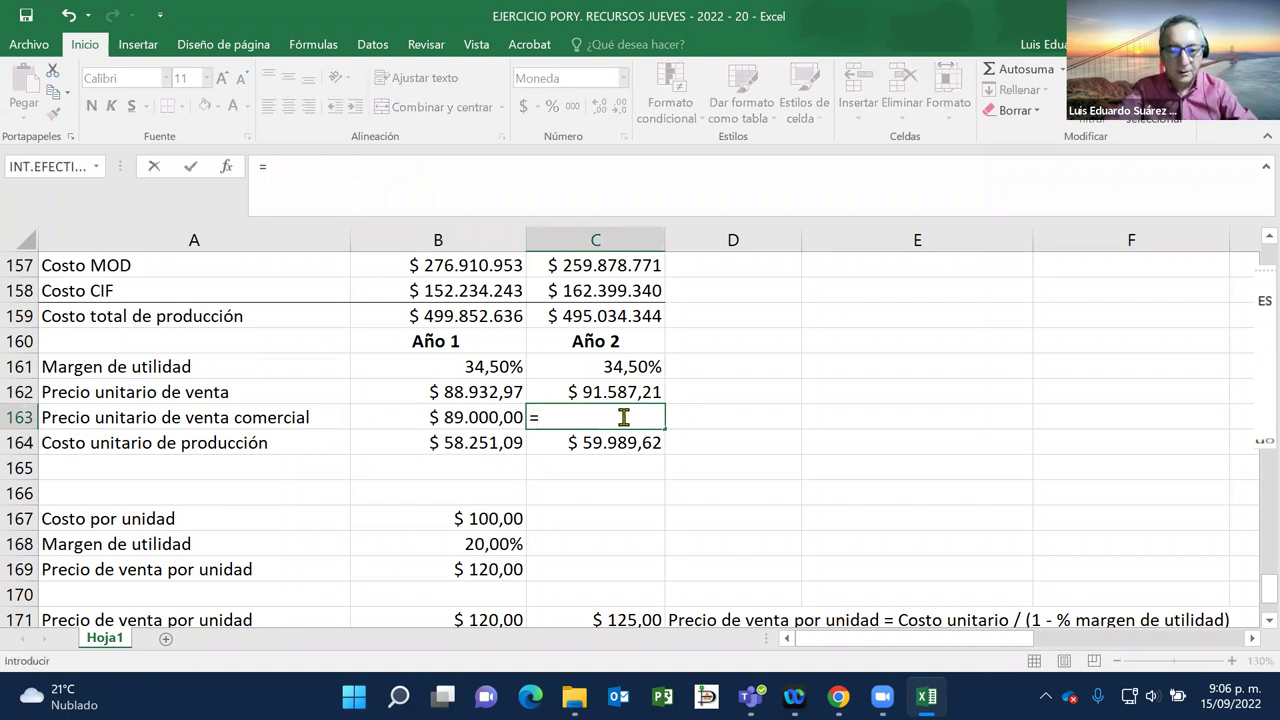
text(mul)
click(630, 507)
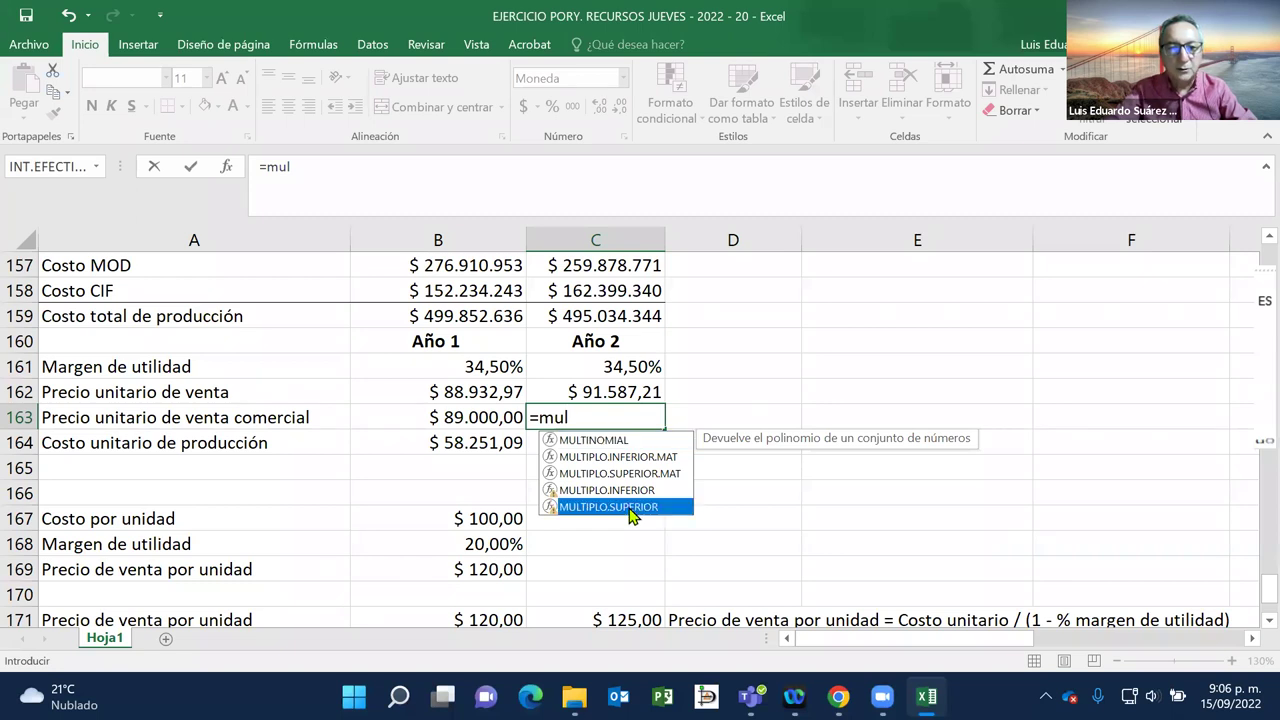
double_click(630, 507)
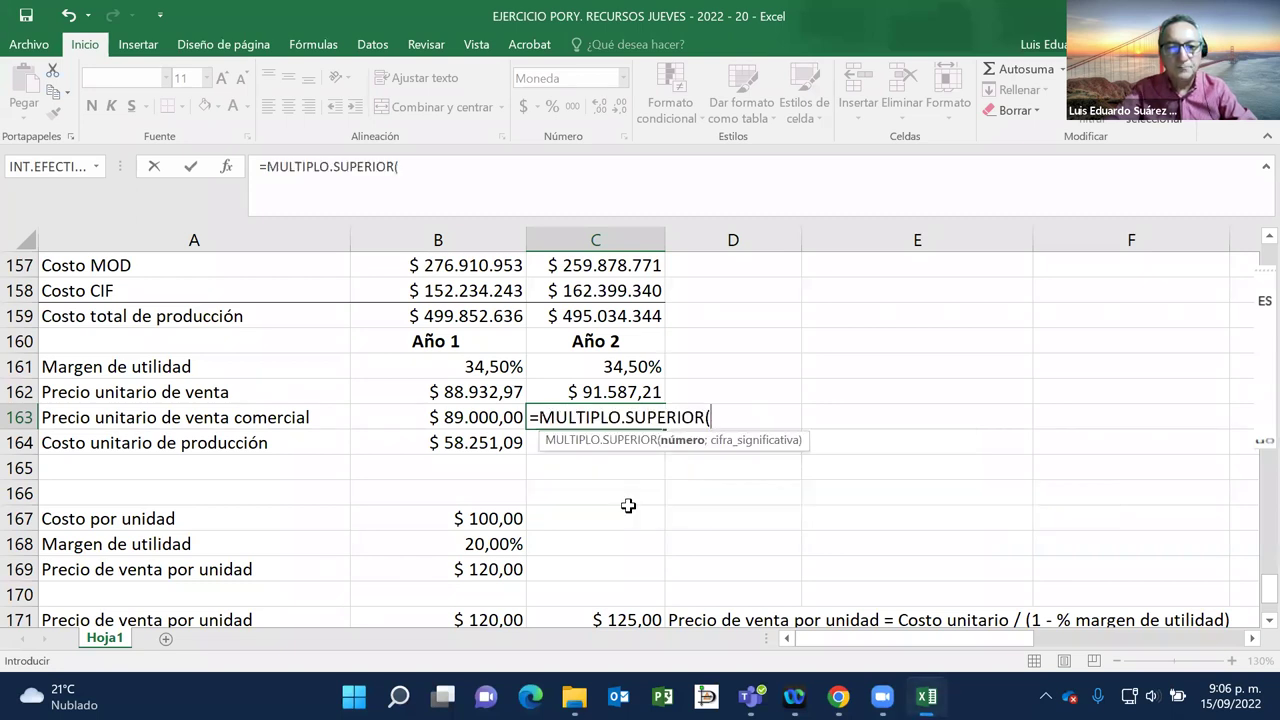
click(611, 393)
text(;100)
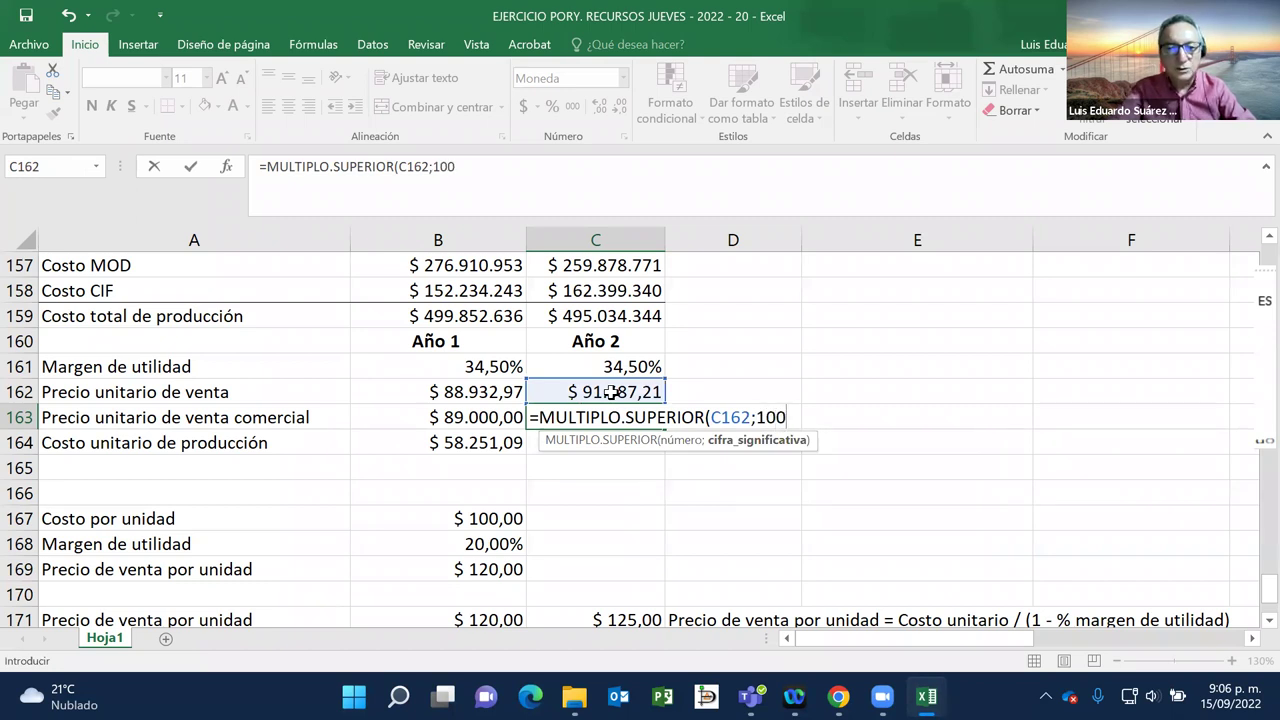
text())
key(Return)
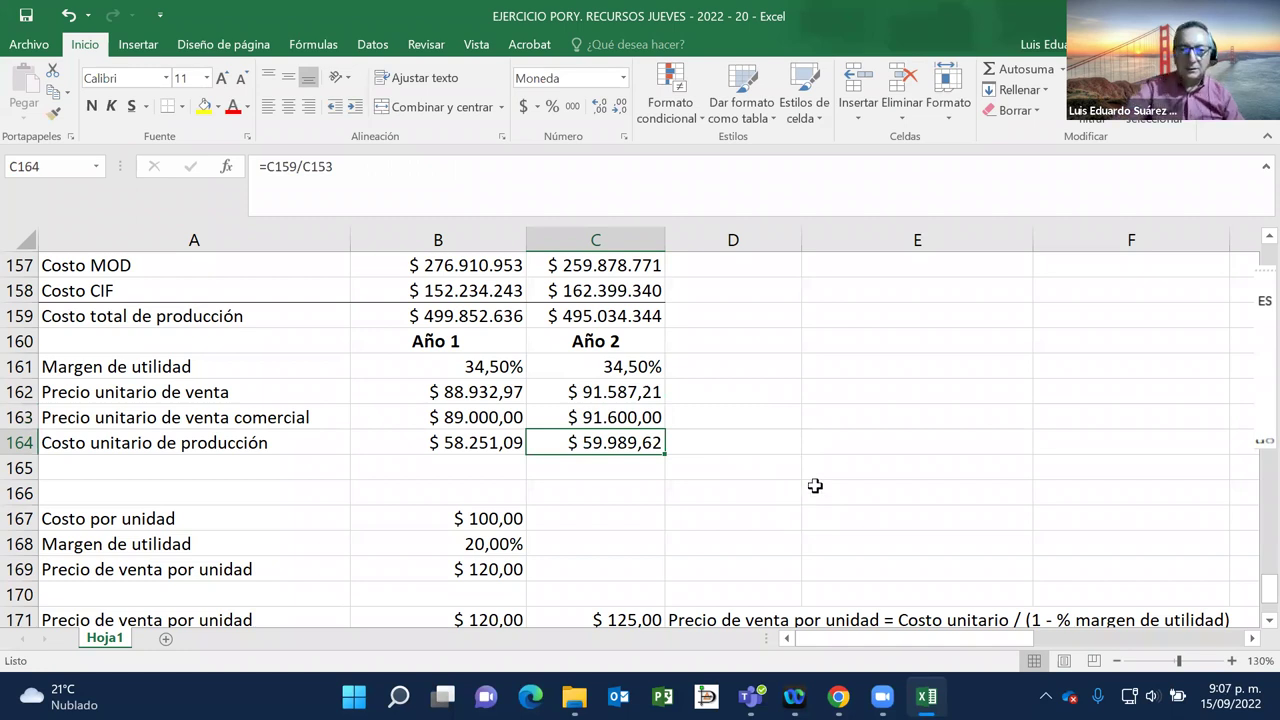
Step: Change the rounding multiple in the Año 2 commercial price formula in C163 to 1000
click(617, 421)
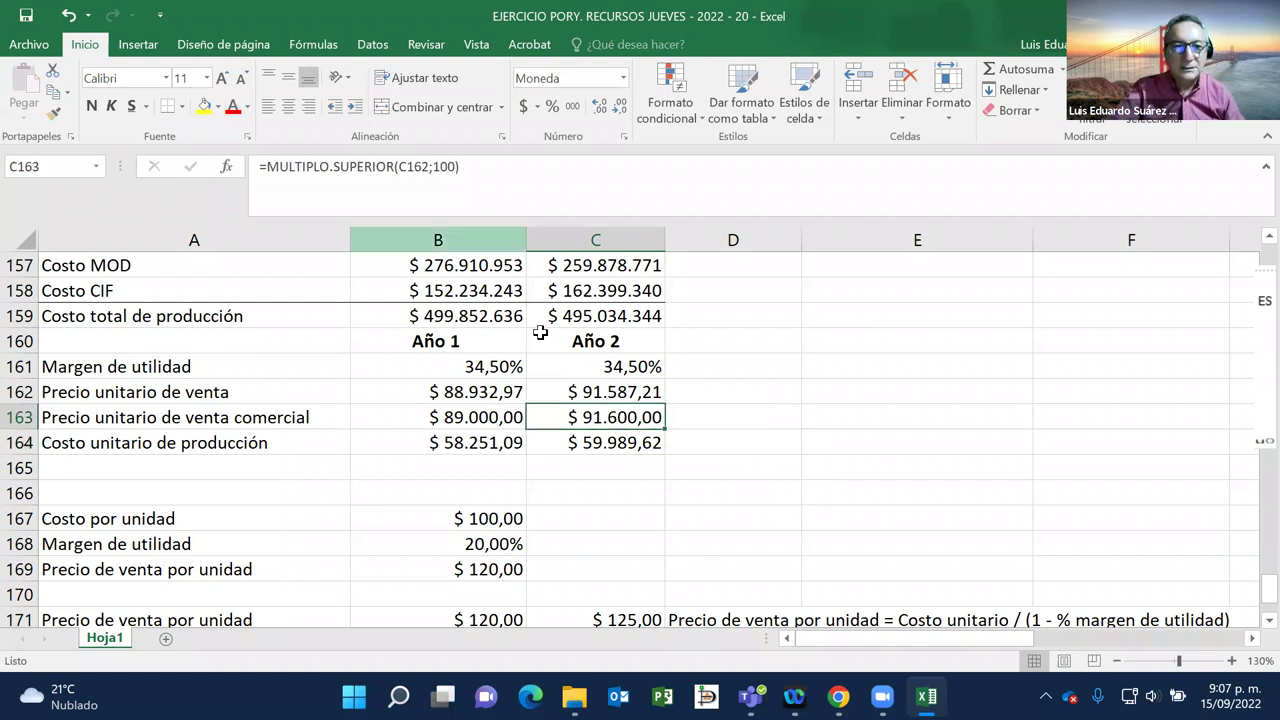
key(F2)
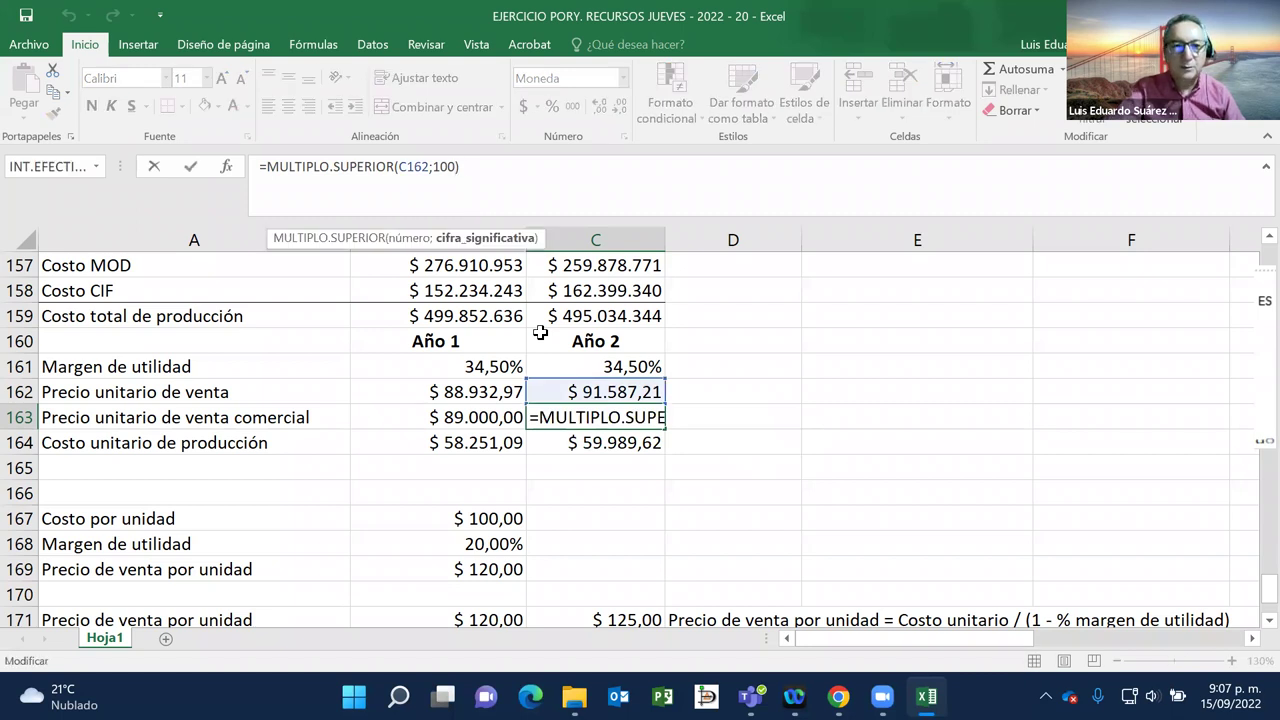
text(0)
key(Return)
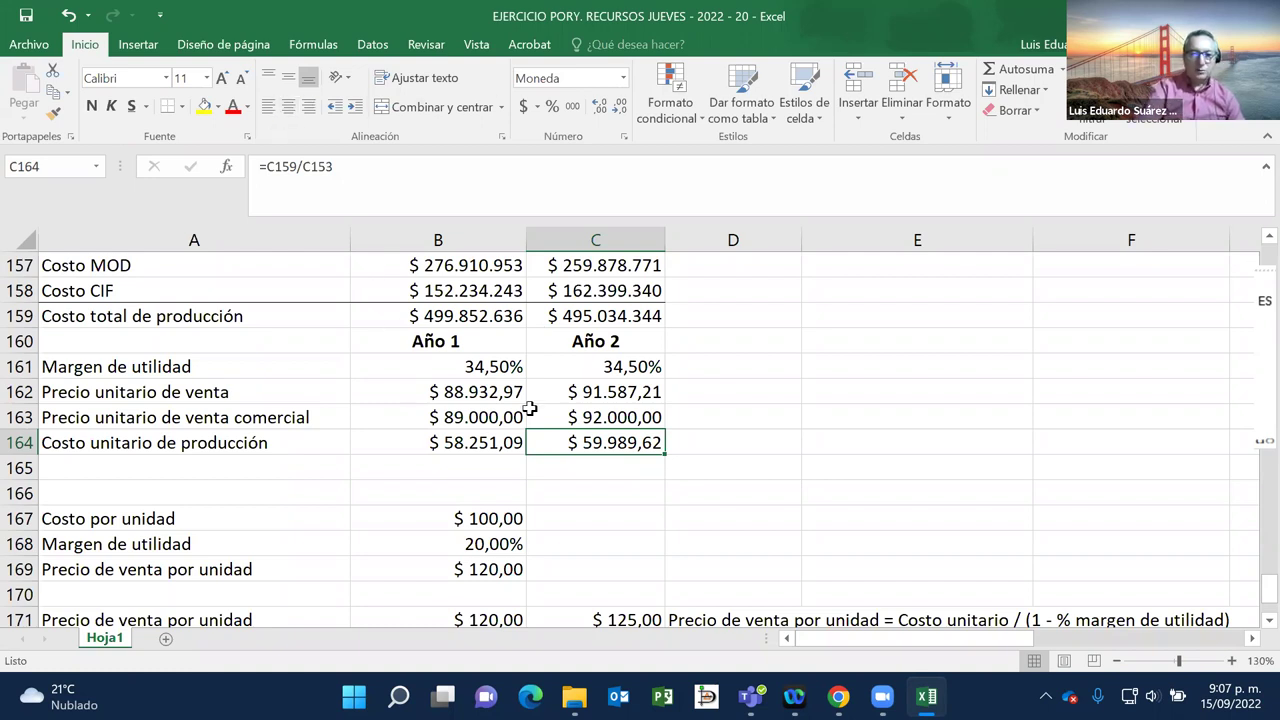
Step: Fill the commercial price label and Año 1 value in A163:B163 with light green
click(450, 418)
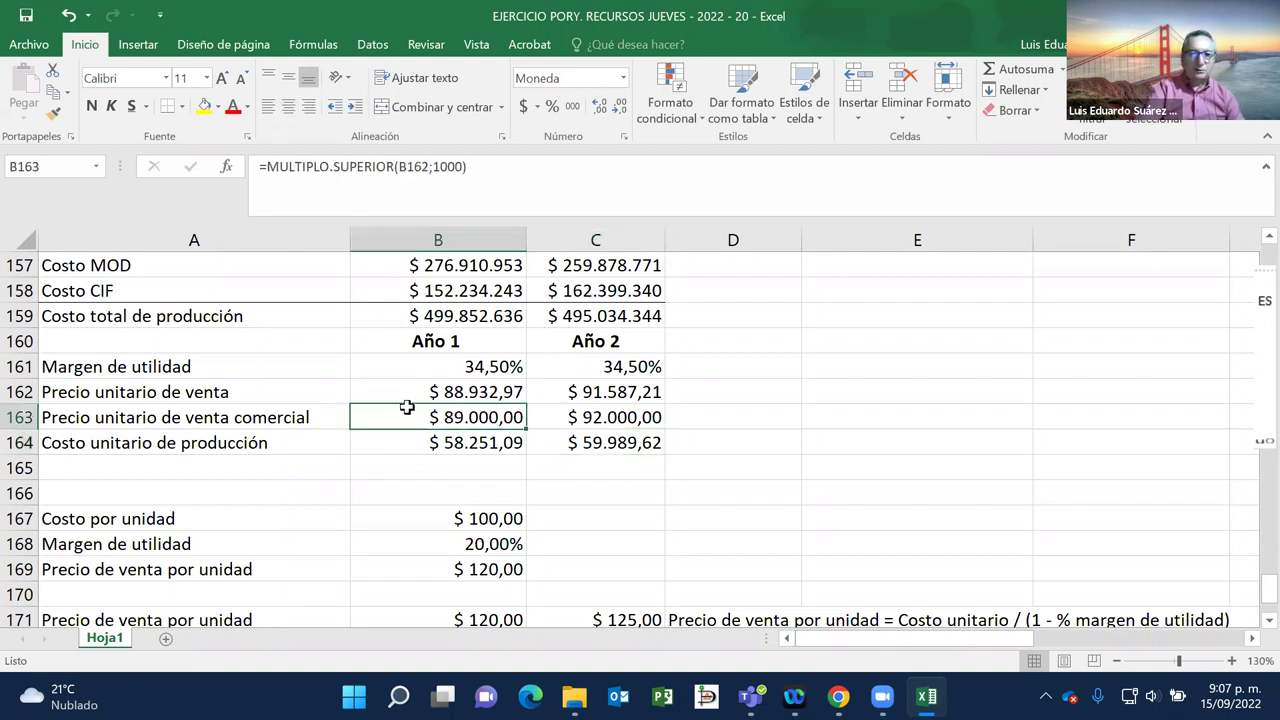
click(203, 417)
key(shift+Right)
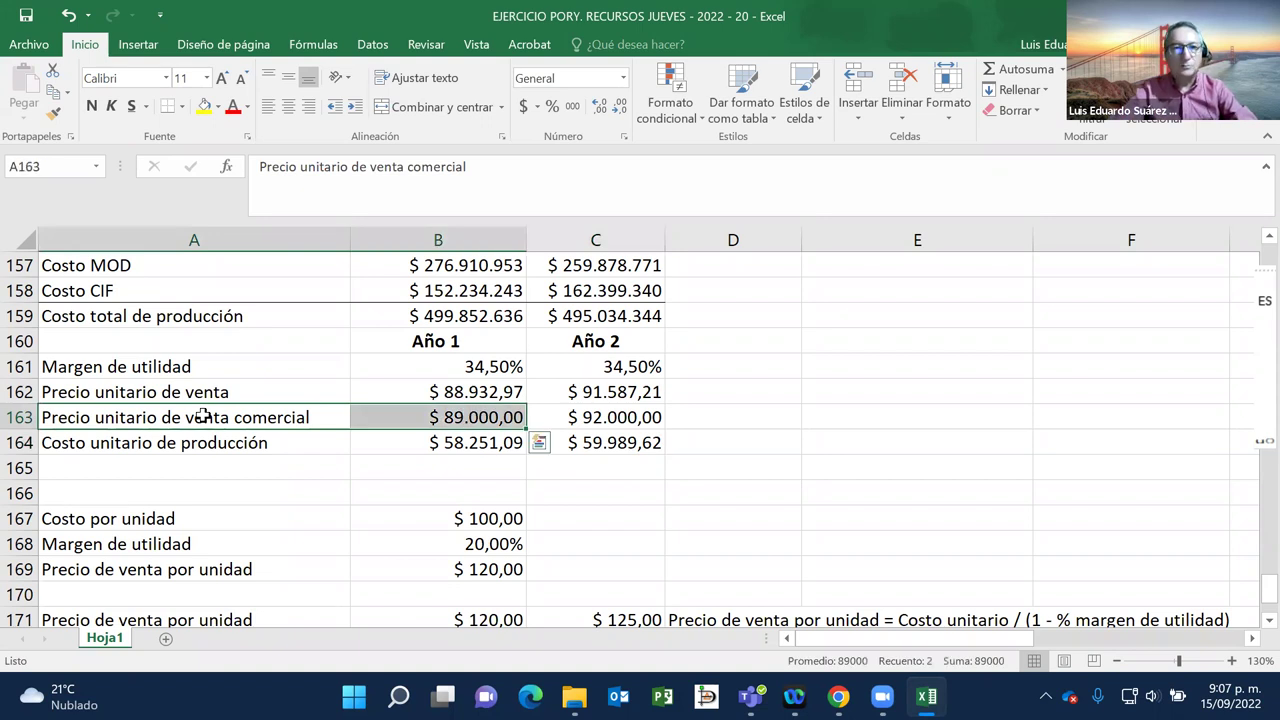
click(218, 106)
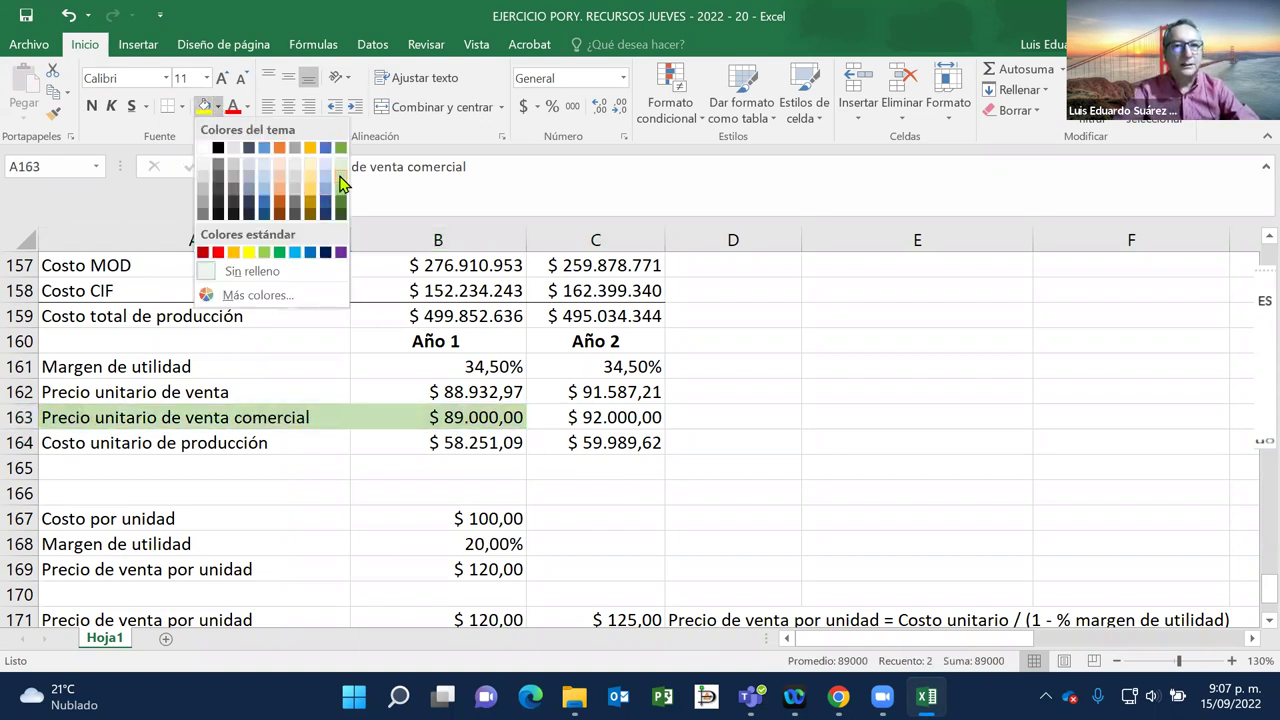
click(339, 177)
click(420, 486)
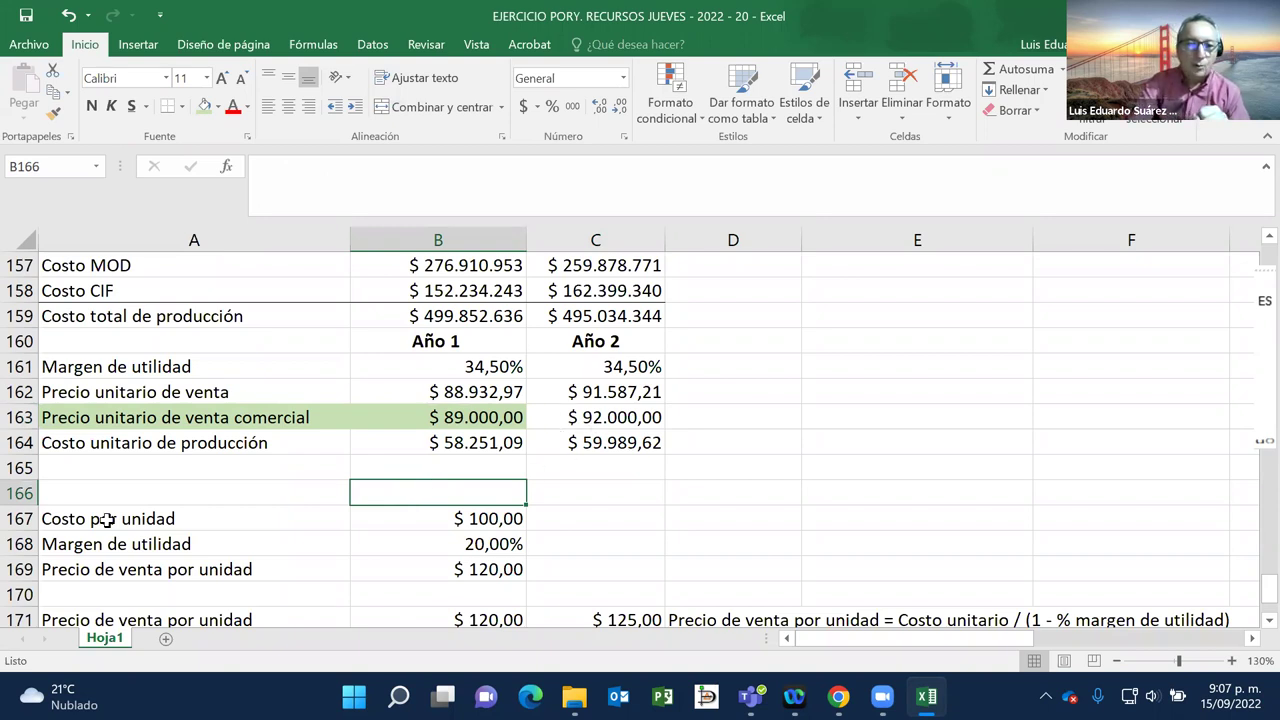
Step: Insert a blank row at row 164, between Precio unitario de venta comercial and Costo unitario de producción
click(20, 443)
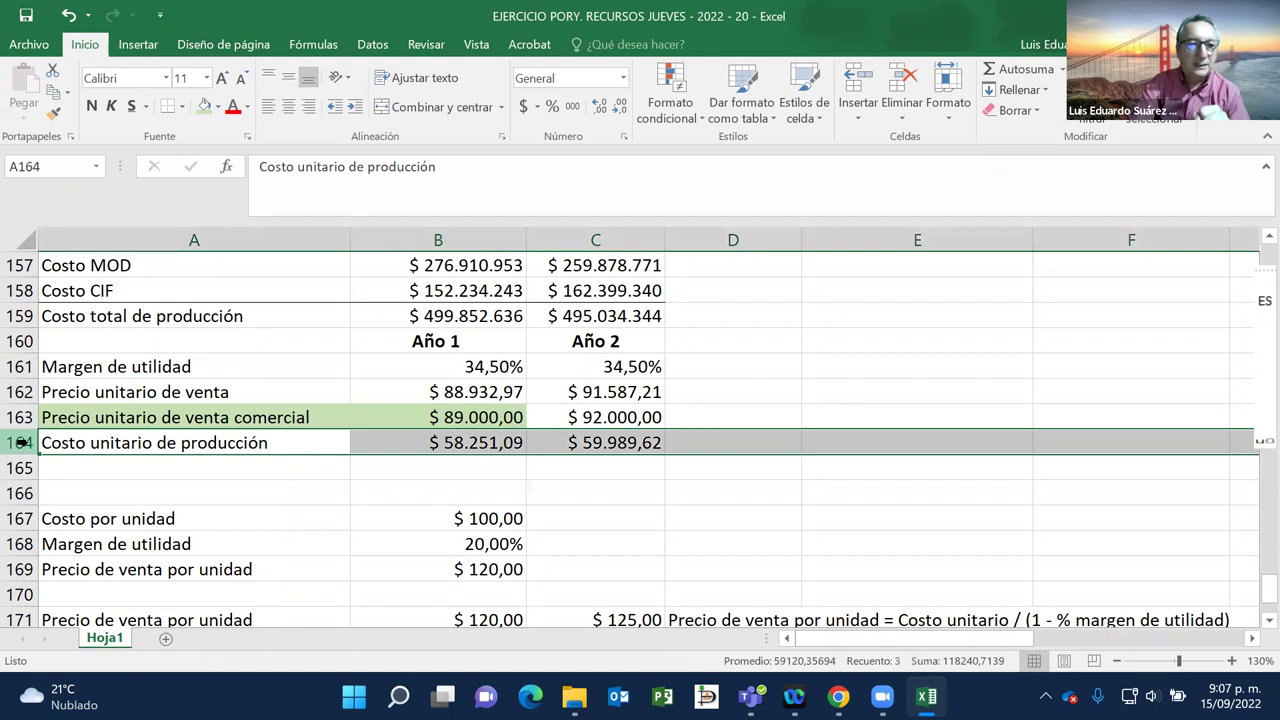
right_click(20, 443)
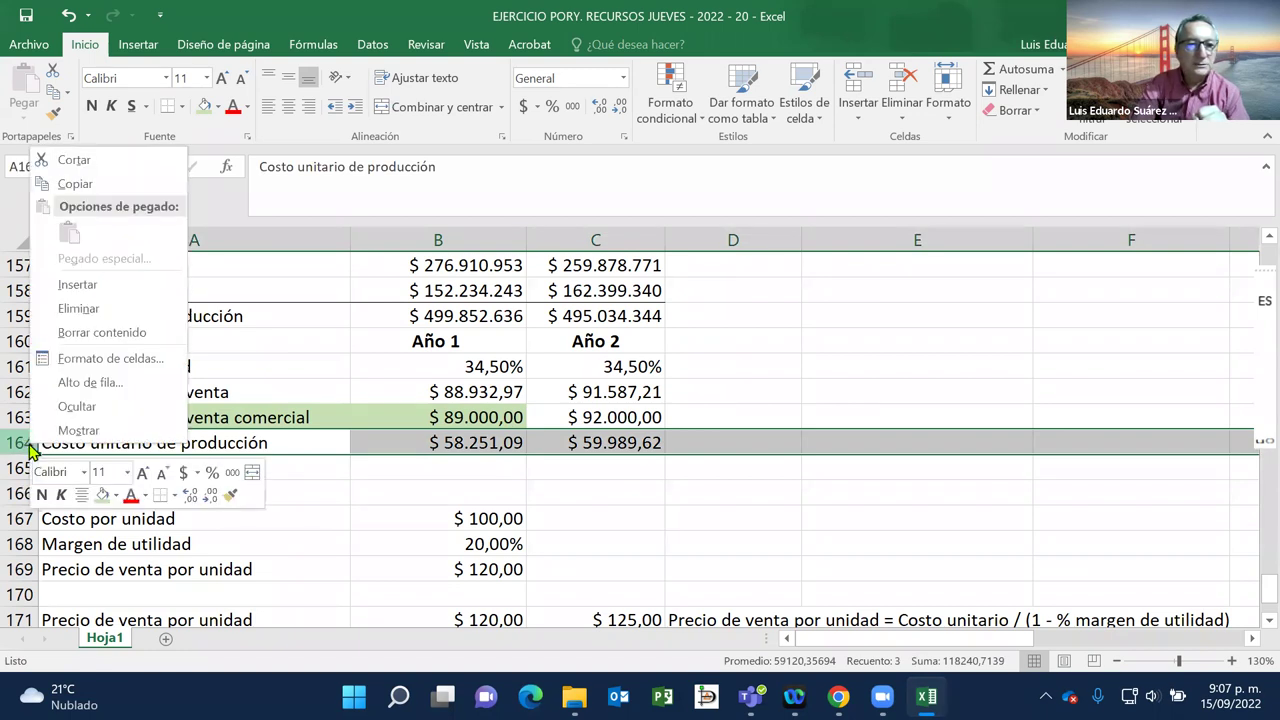
click(96, 290)
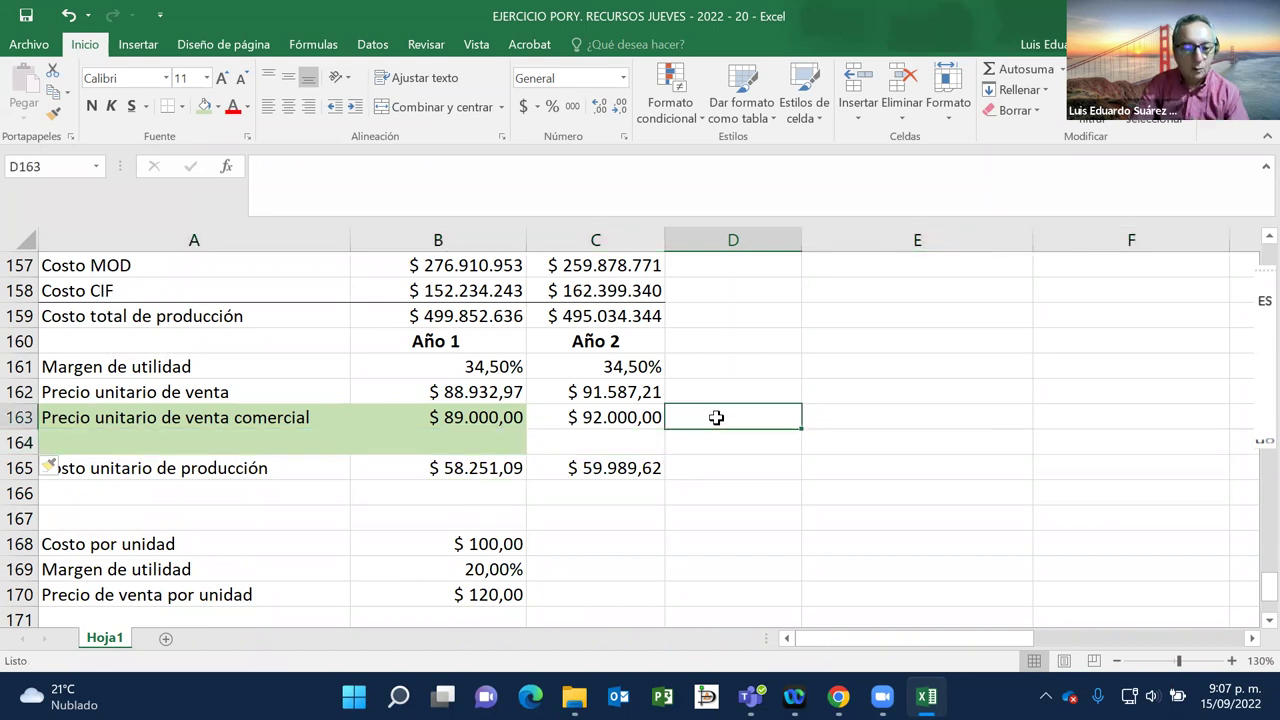
text(=)
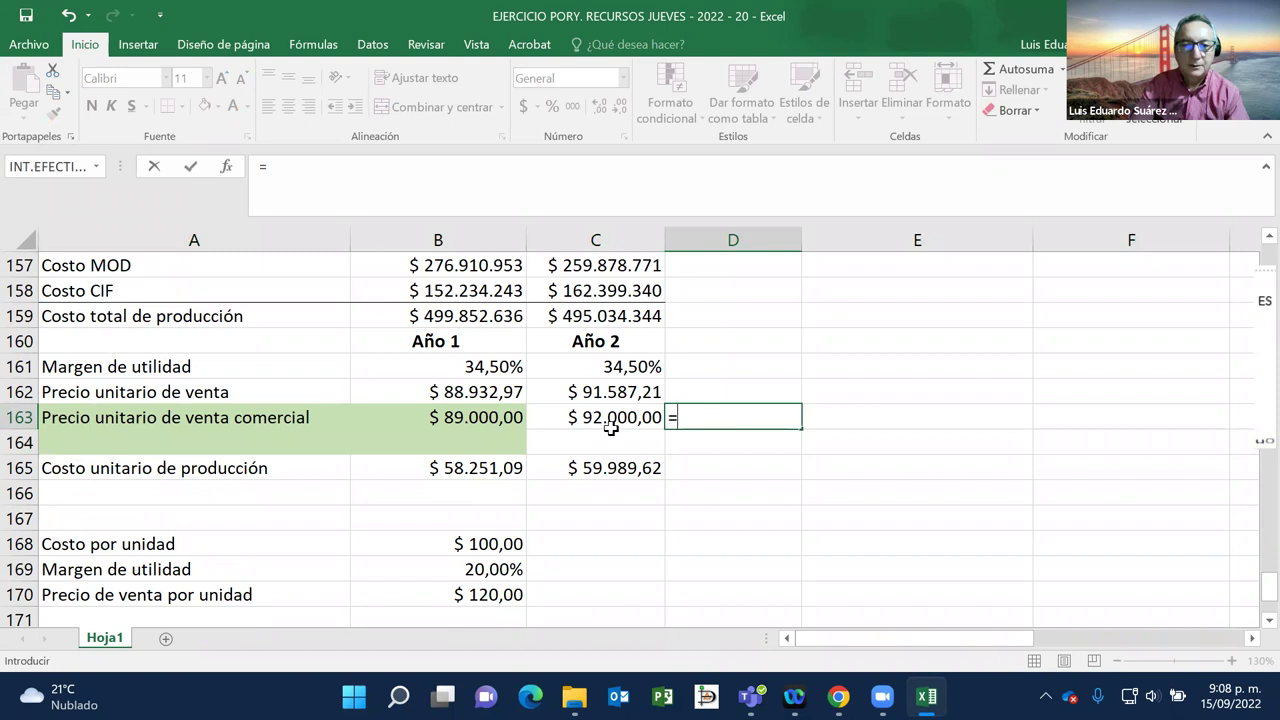
key(BackSpace)
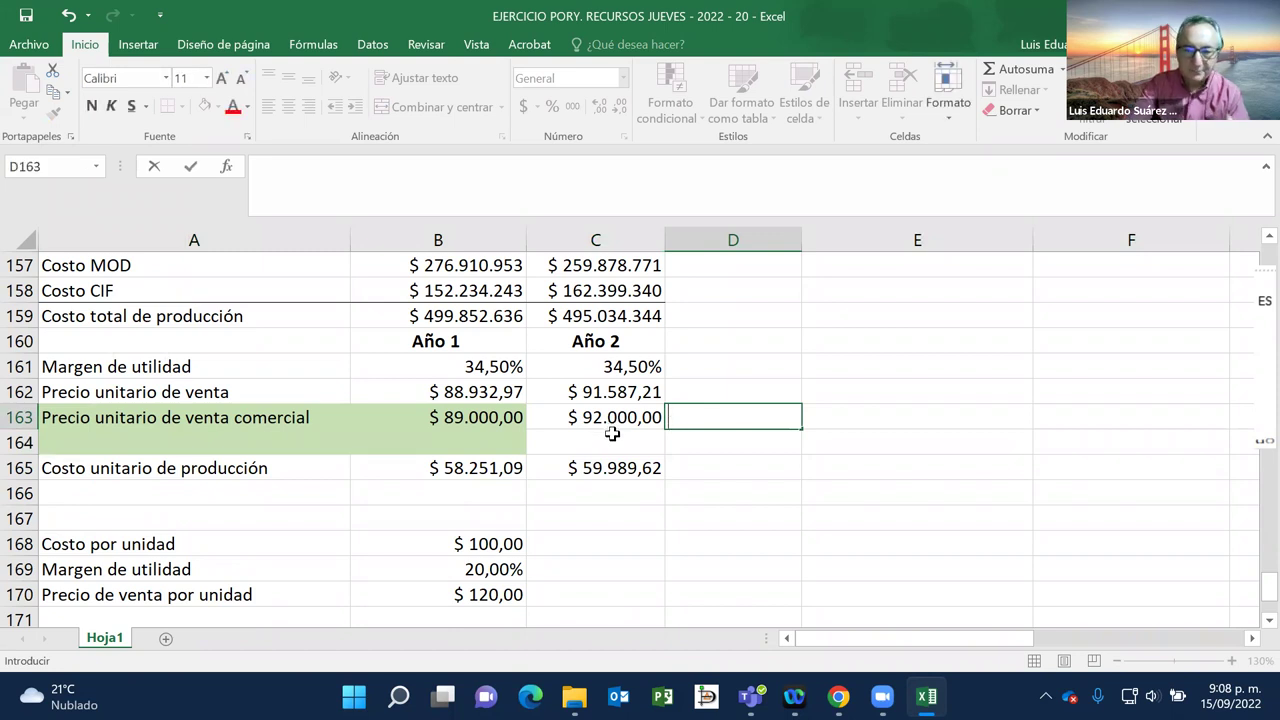
key(Escape)
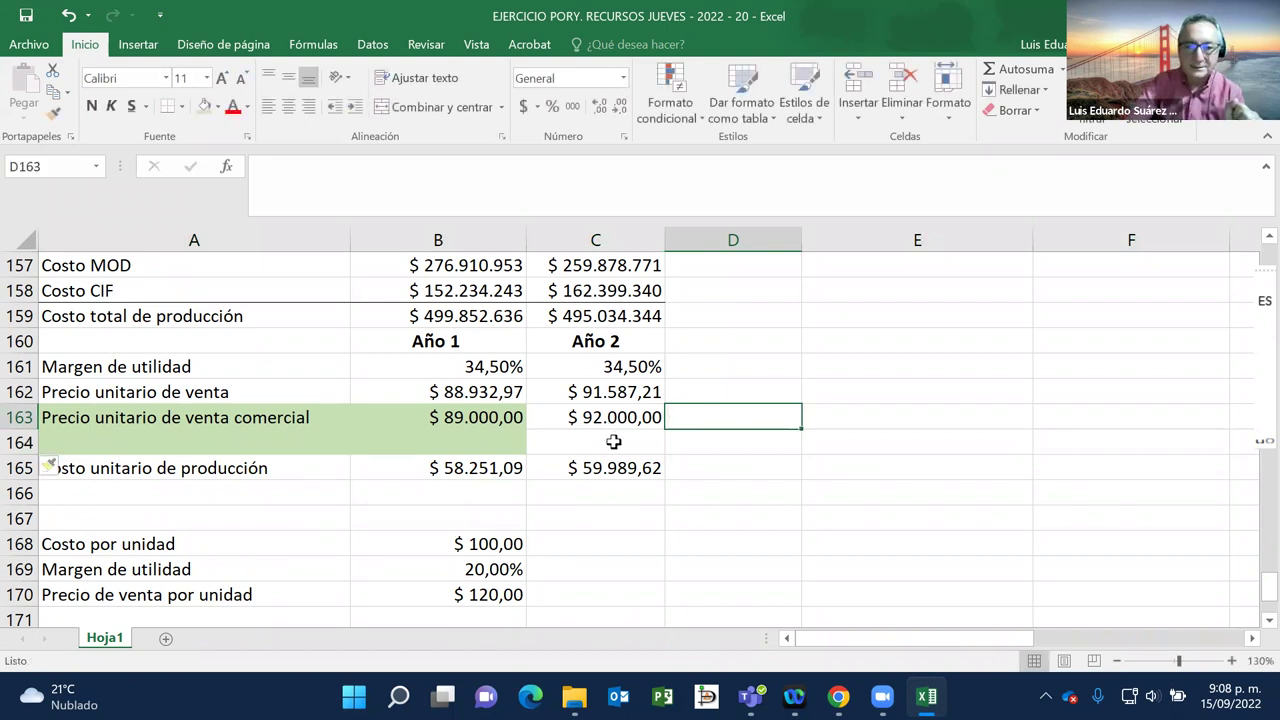
click(610, 442)
right_click(612, 450)
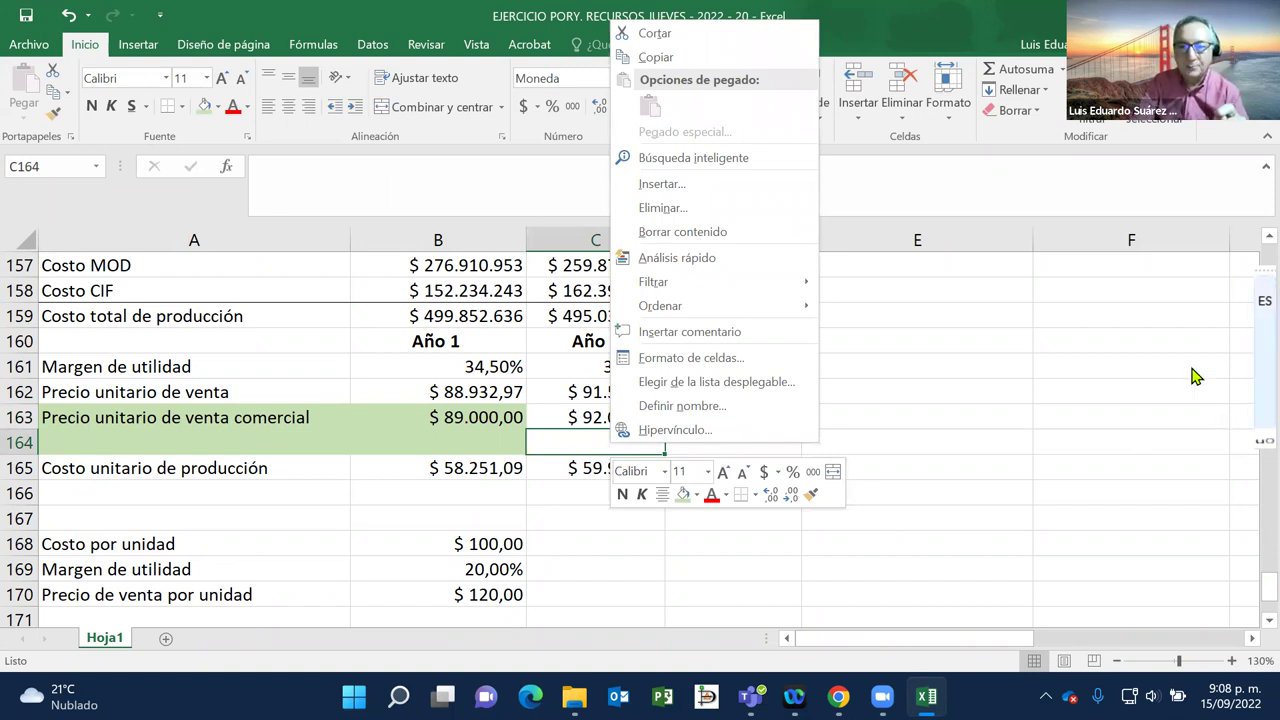
key(Escape)
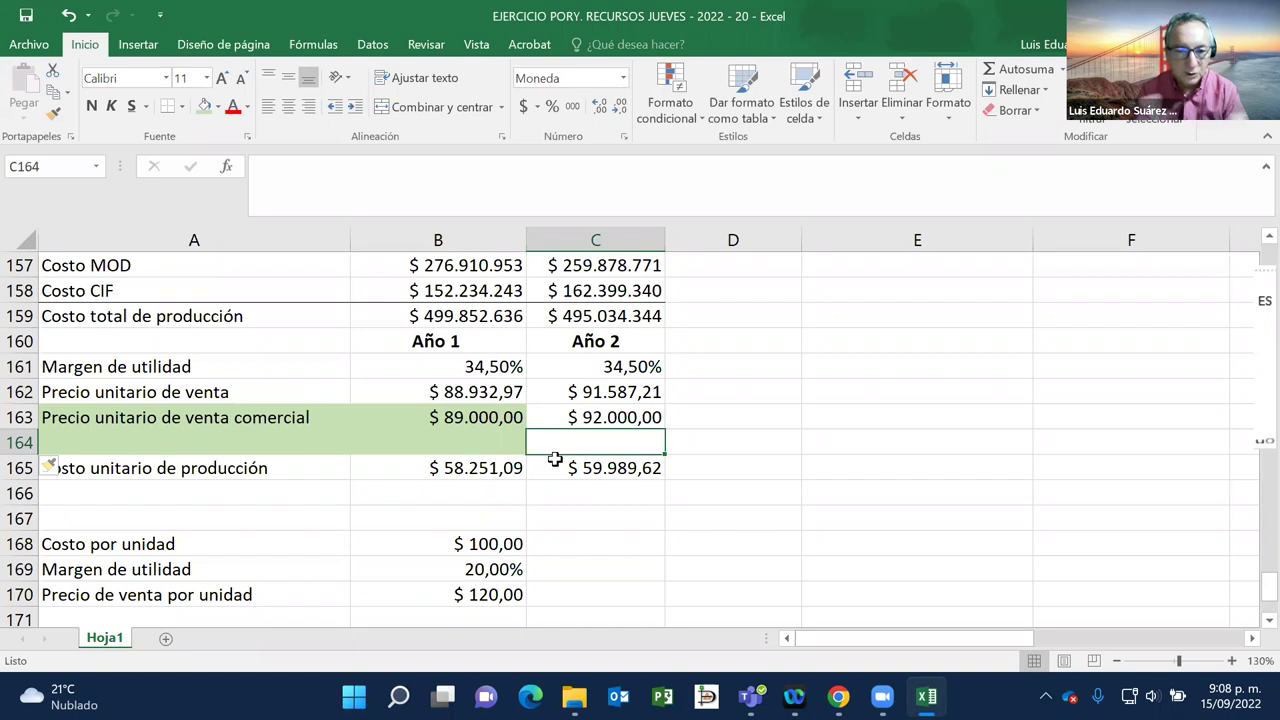
Step: Enter the label "Precio unitario venta año dos con inflac." in A164
key(Left)
key(Left)
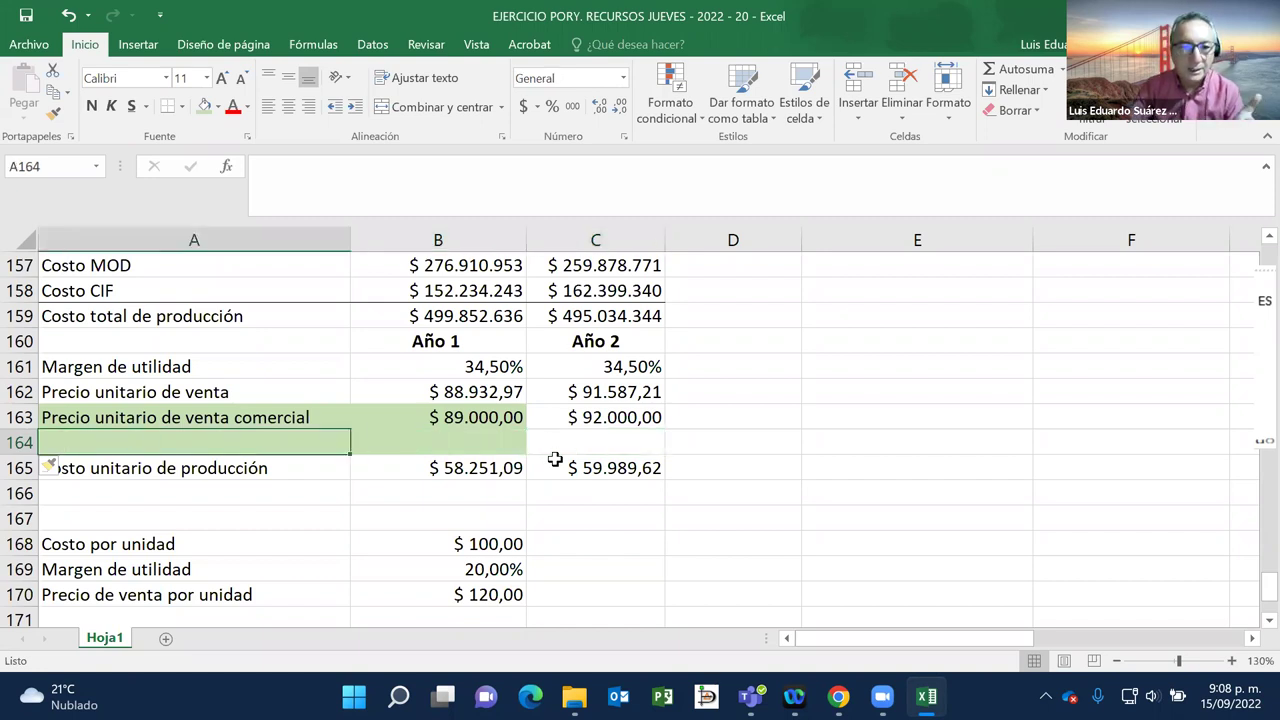
text(Preci)
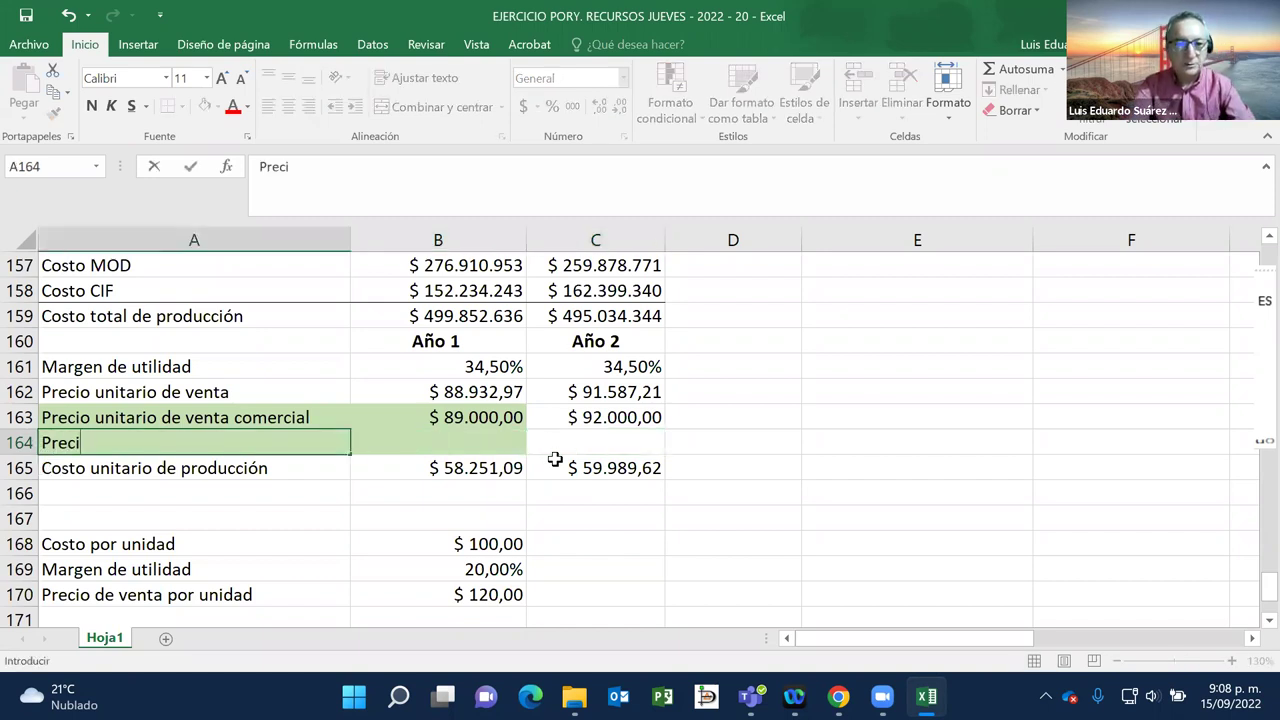
text(o unit)
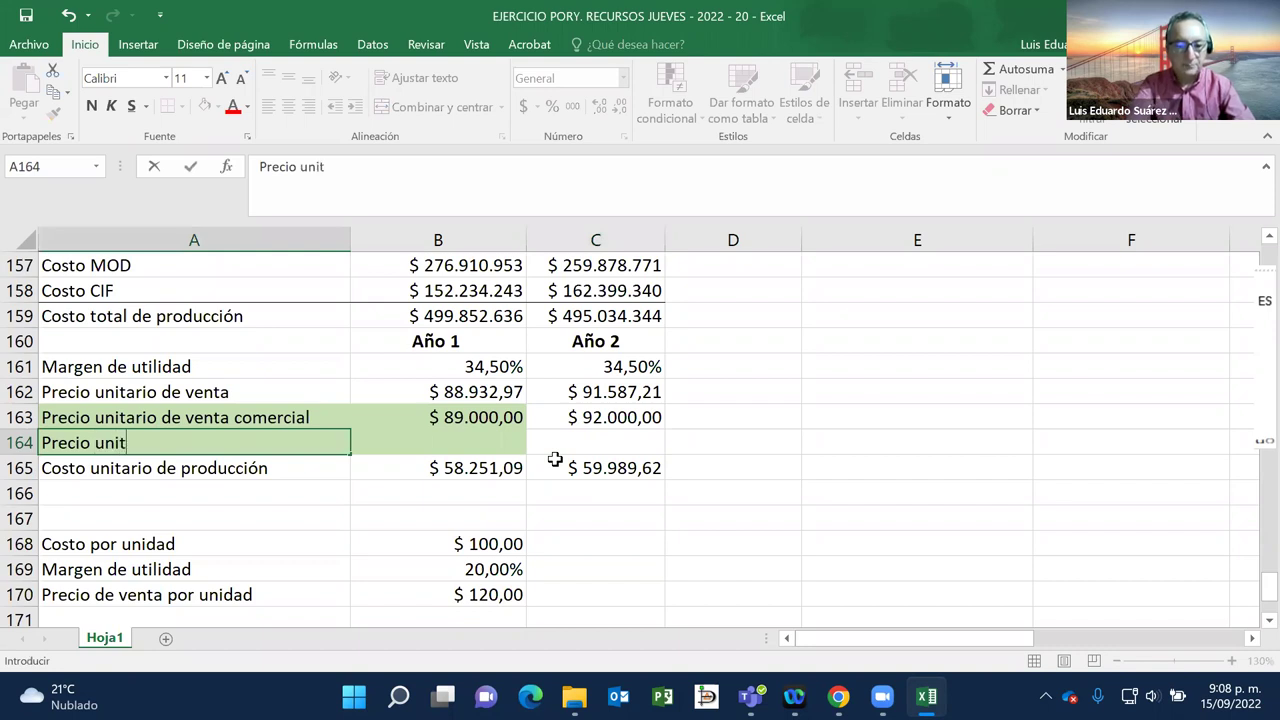
text(ario )
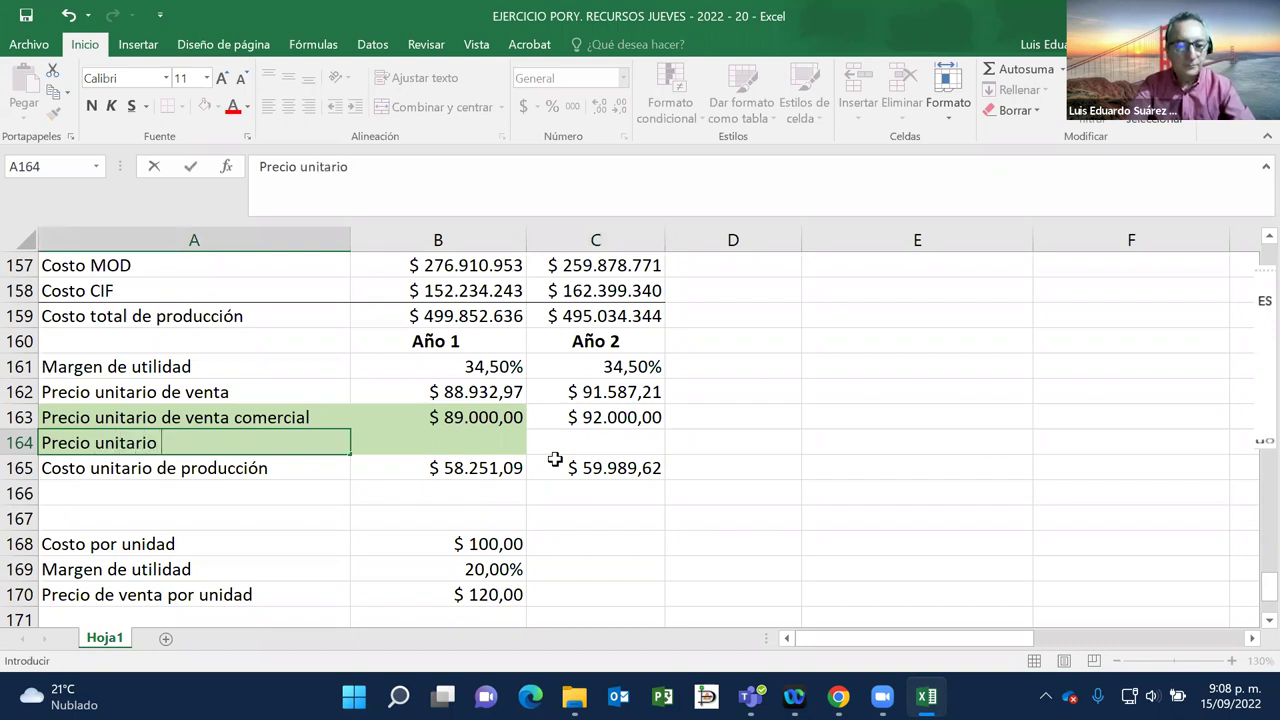
text(venta año )
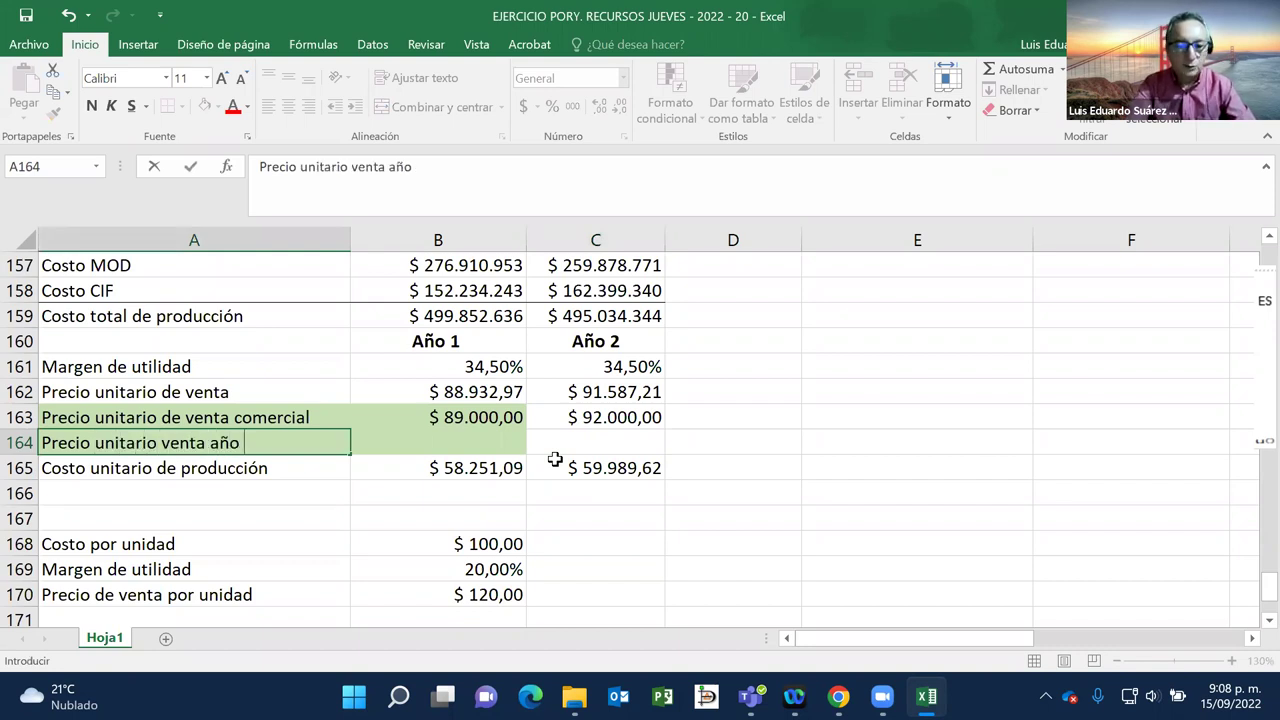
text(dos con ing)
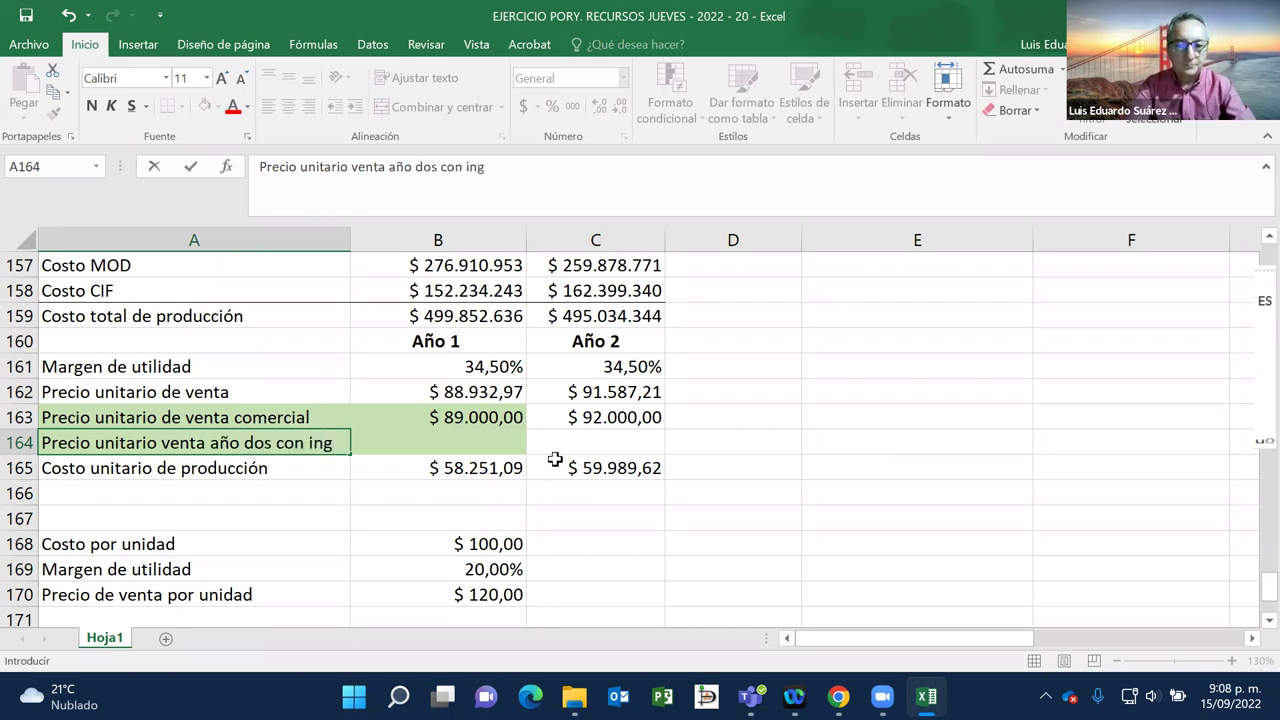
key(BackSpace)
text(flac,)
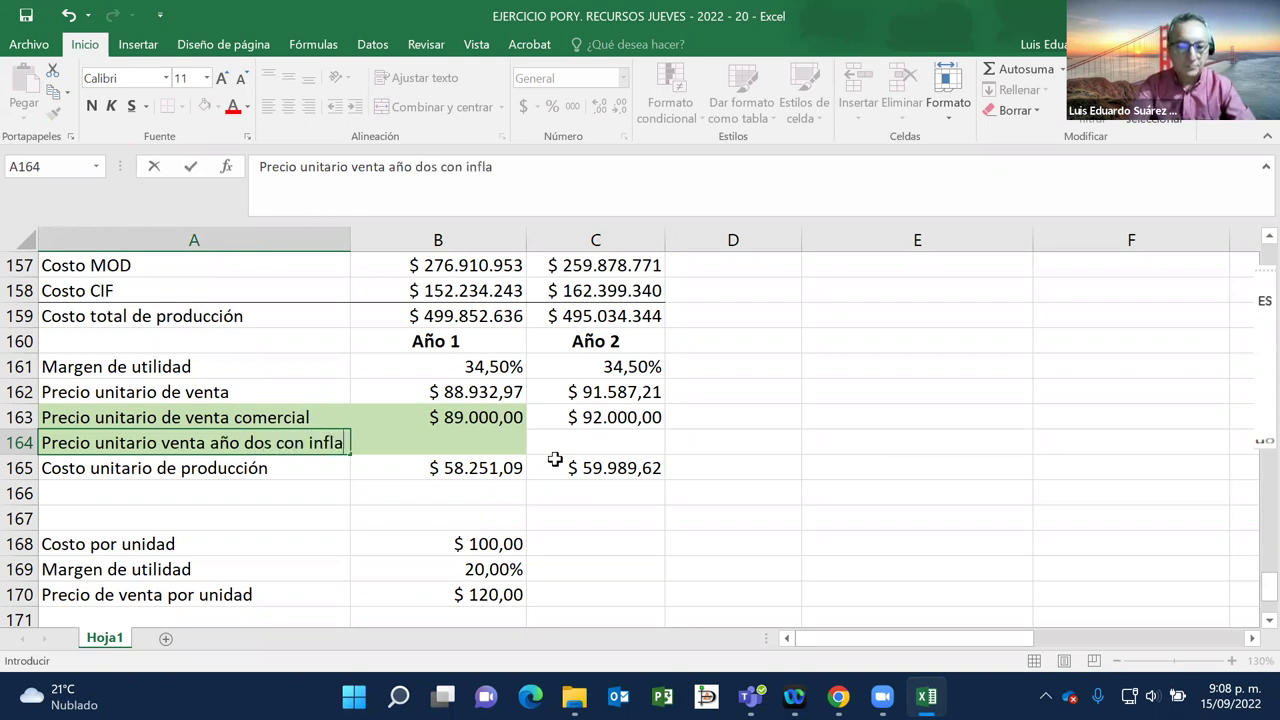
key(BackSpace)
text(.)
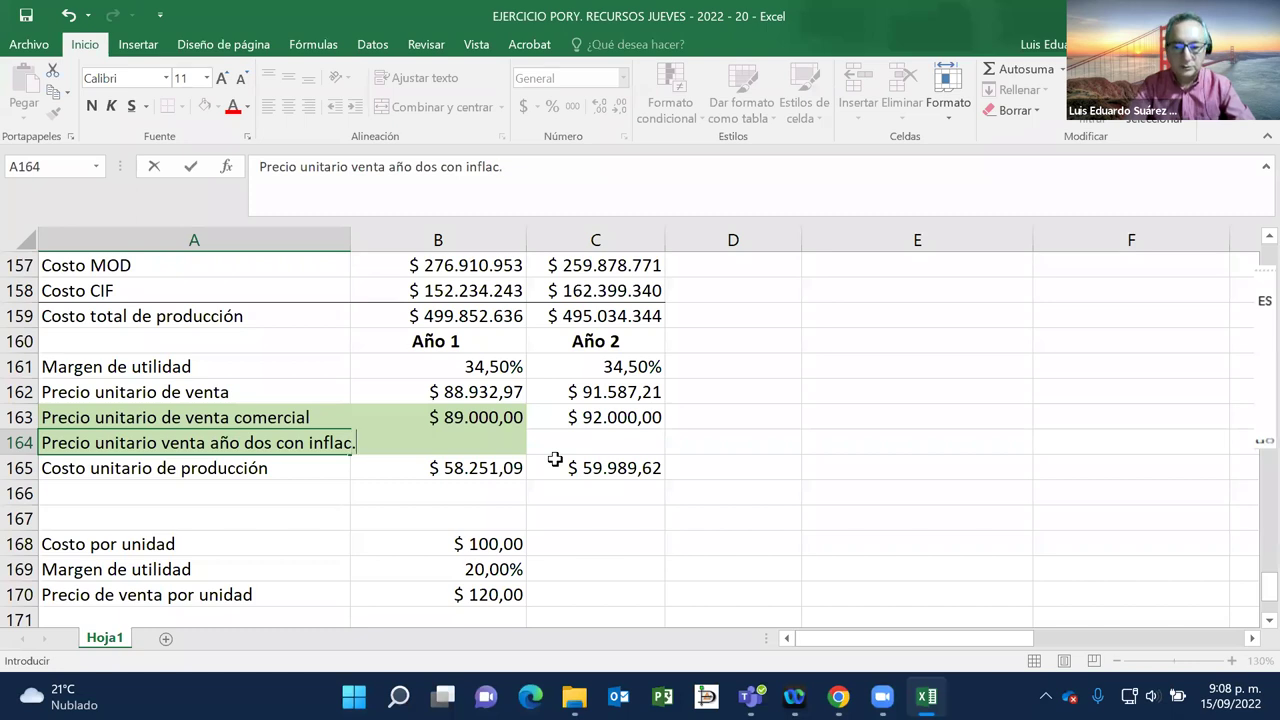
key(Return)
Step: Calculate the inflation-adjusted Año 2 price in C164 from the Año 1 commercial price and the rate in E40, =B163+B163*E40
key(Up)
key(Right)
key(Right)
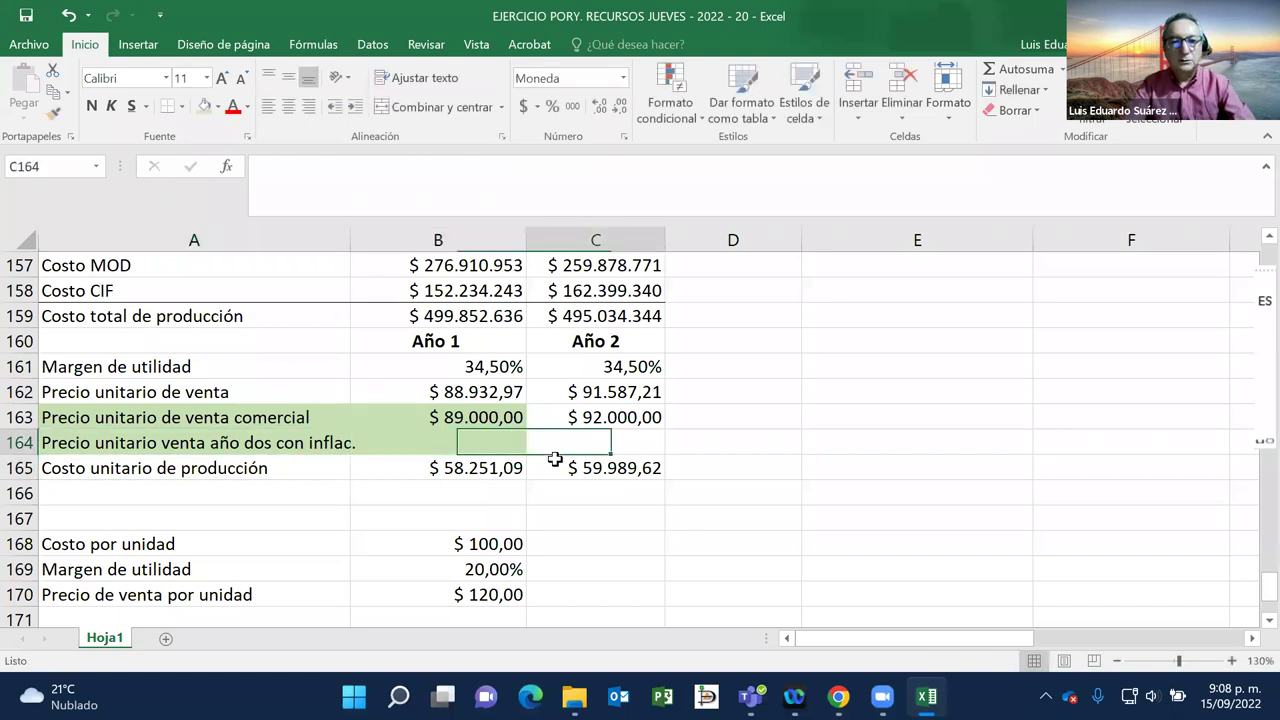
text(=)
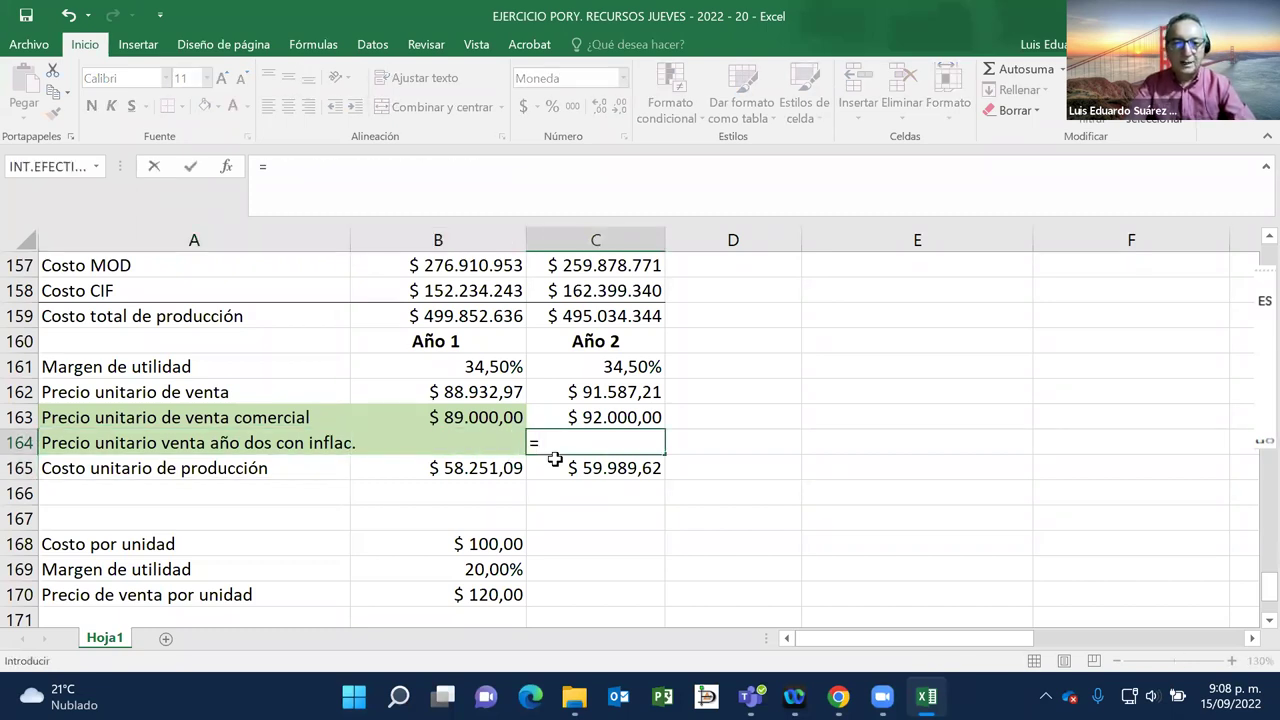
click(463, 419)
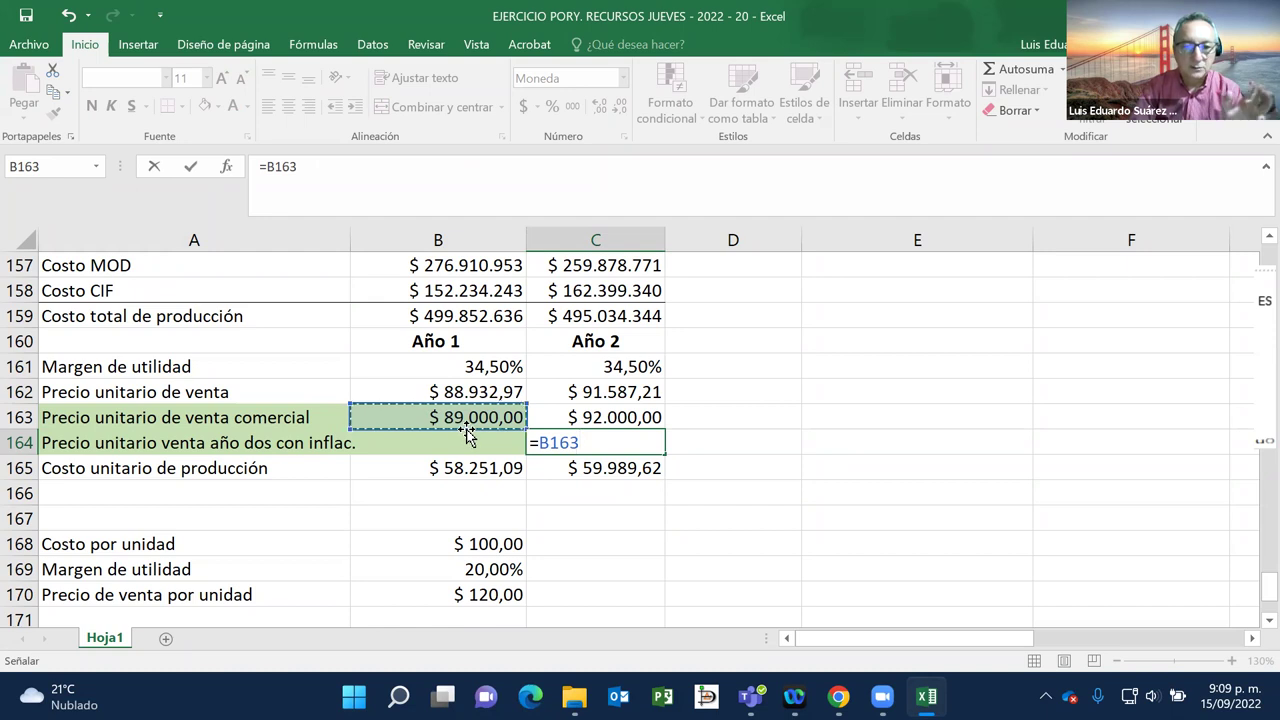
text(+)
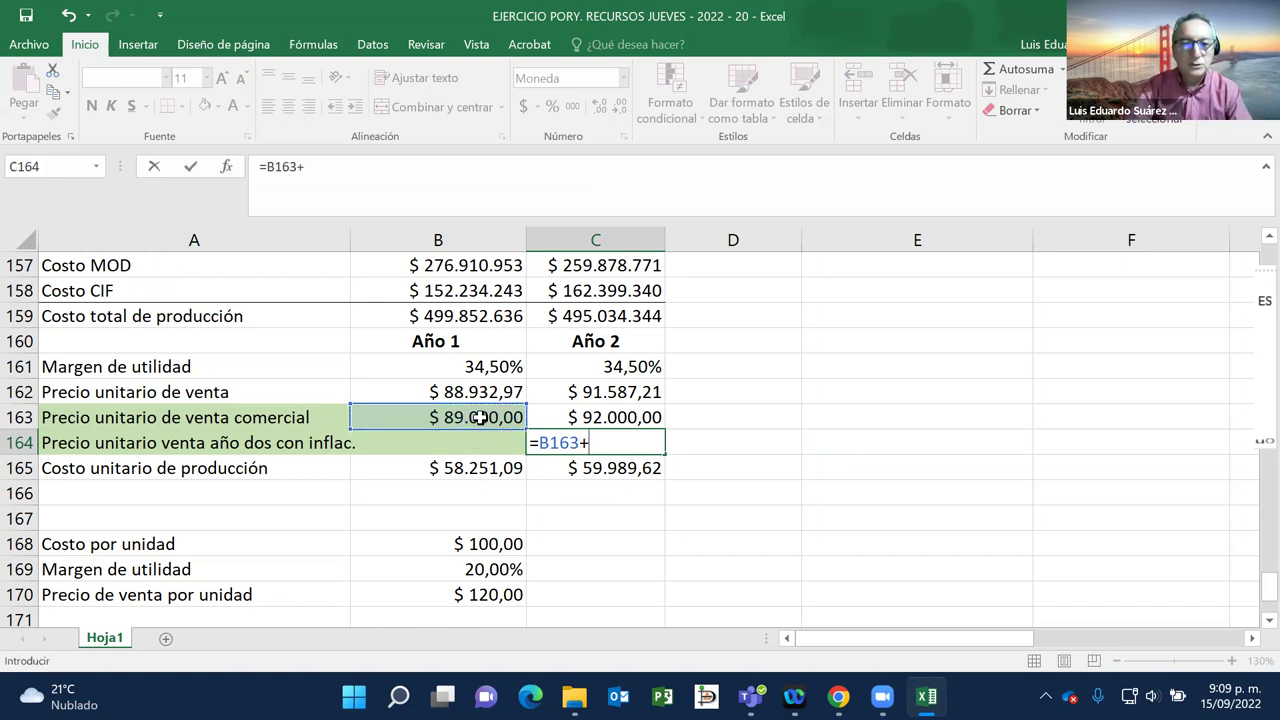
click(478, 418)
text(*e40)
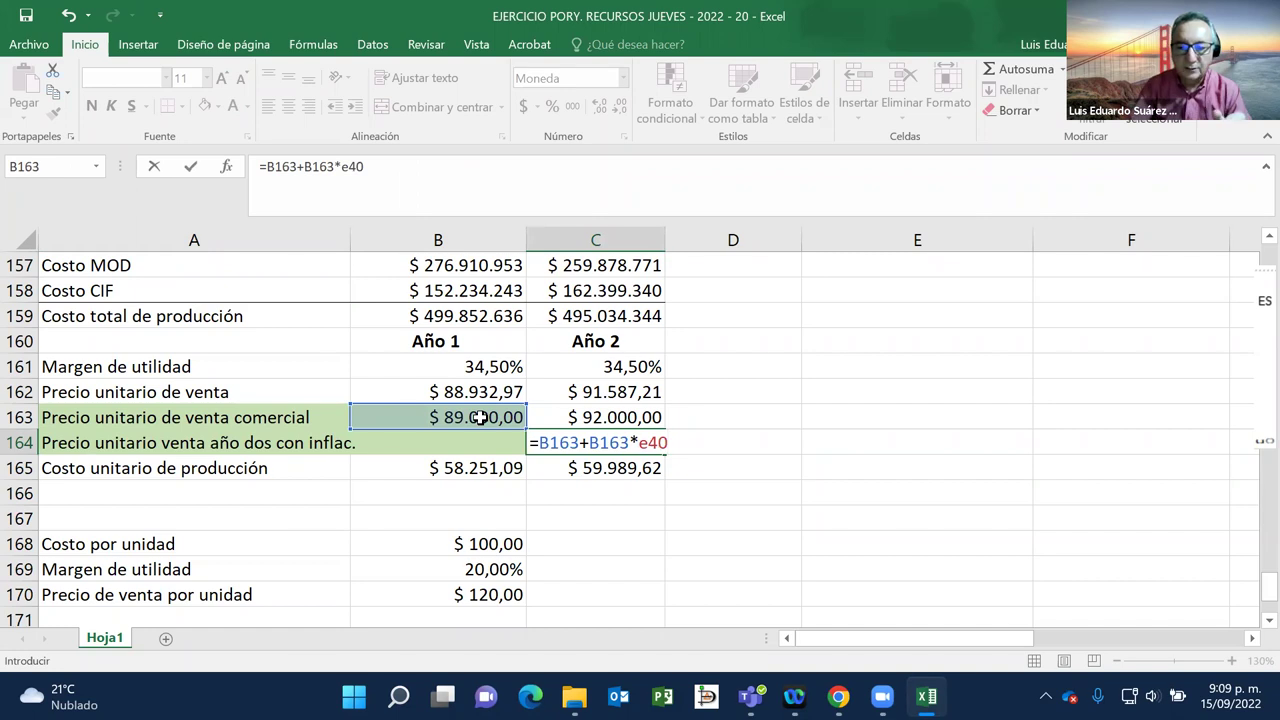
key(Return)
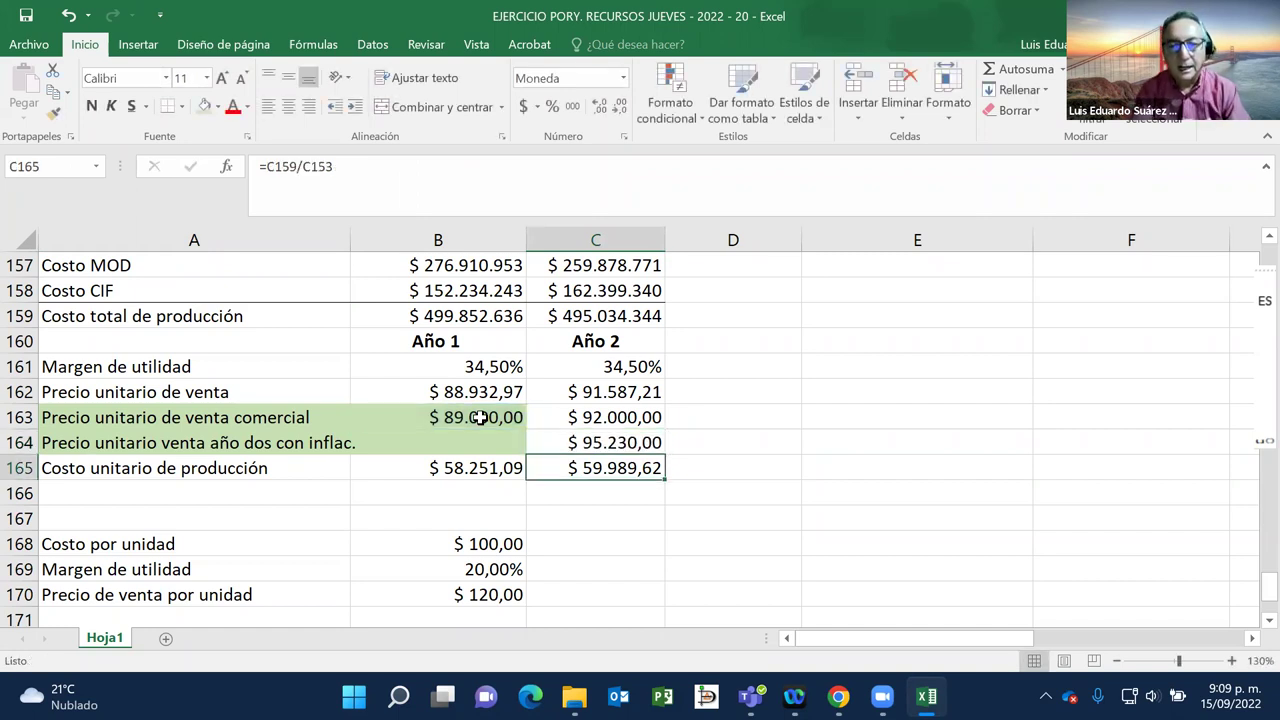
Step: Compare the Año 2 rounded commercial price in C163 with the inflation-adjusted price in C164, including their formulas
click(622, 447)
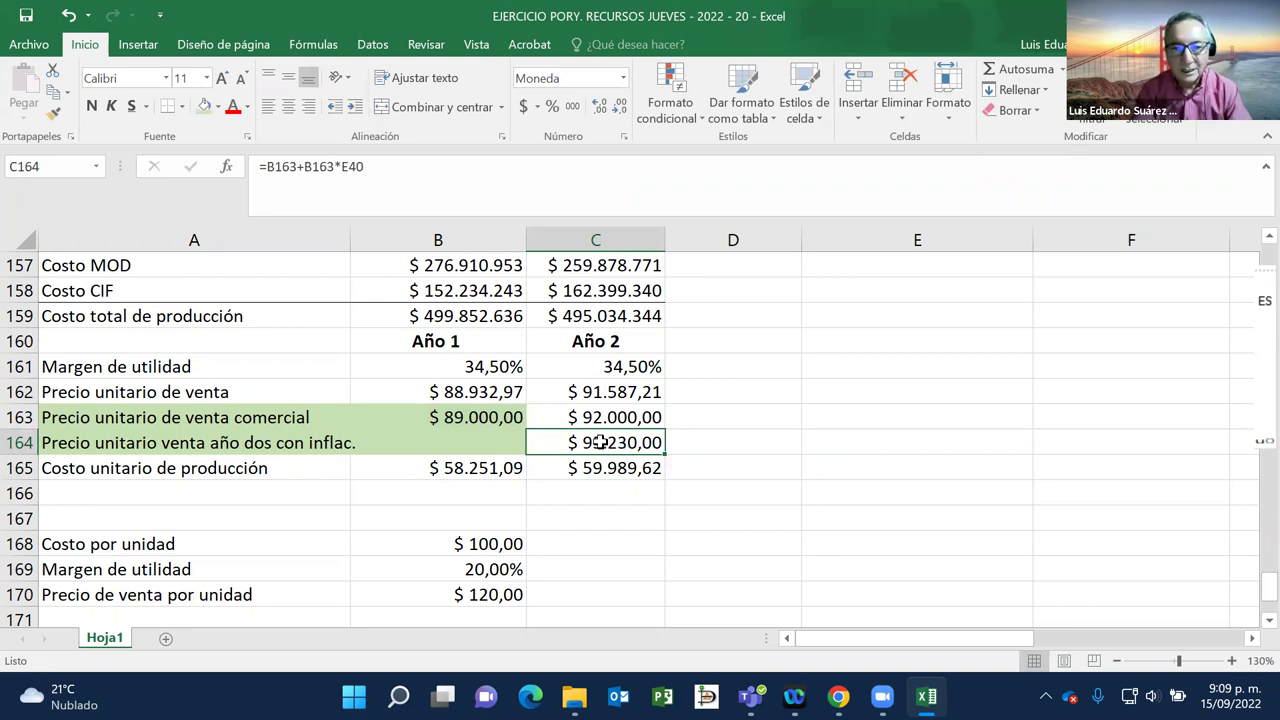
click(607, 415)
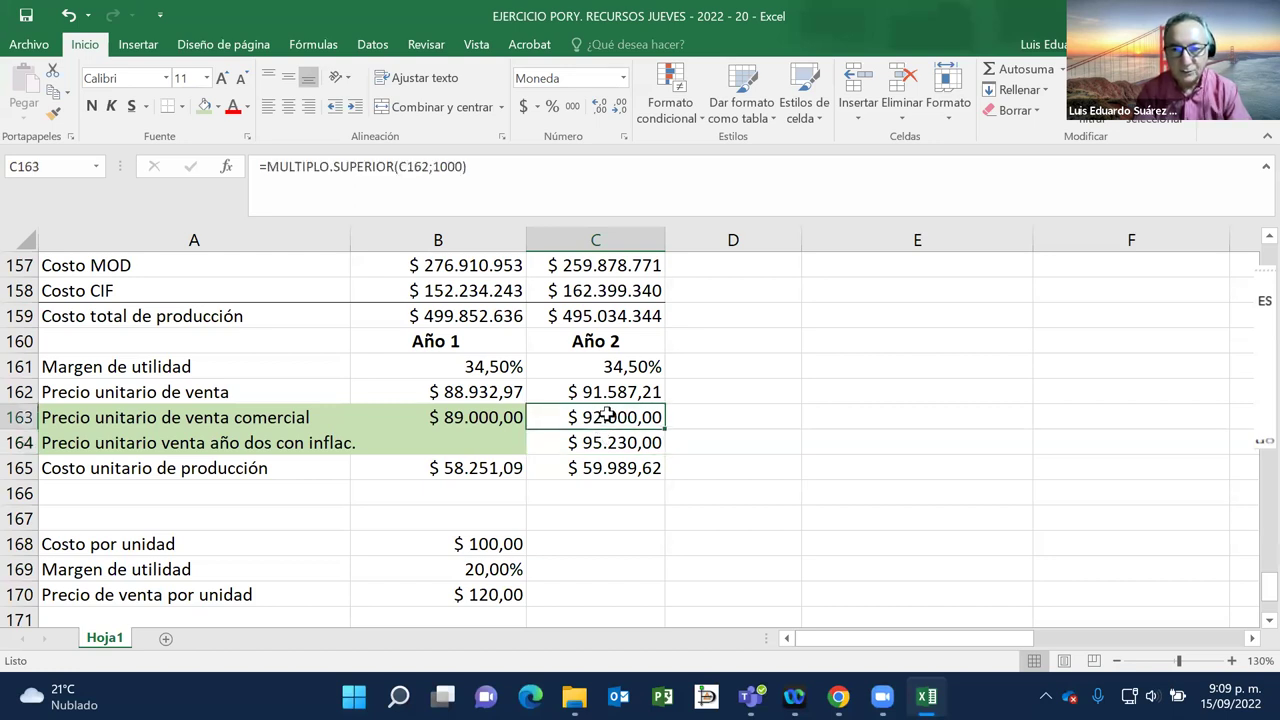
click(617, 449)
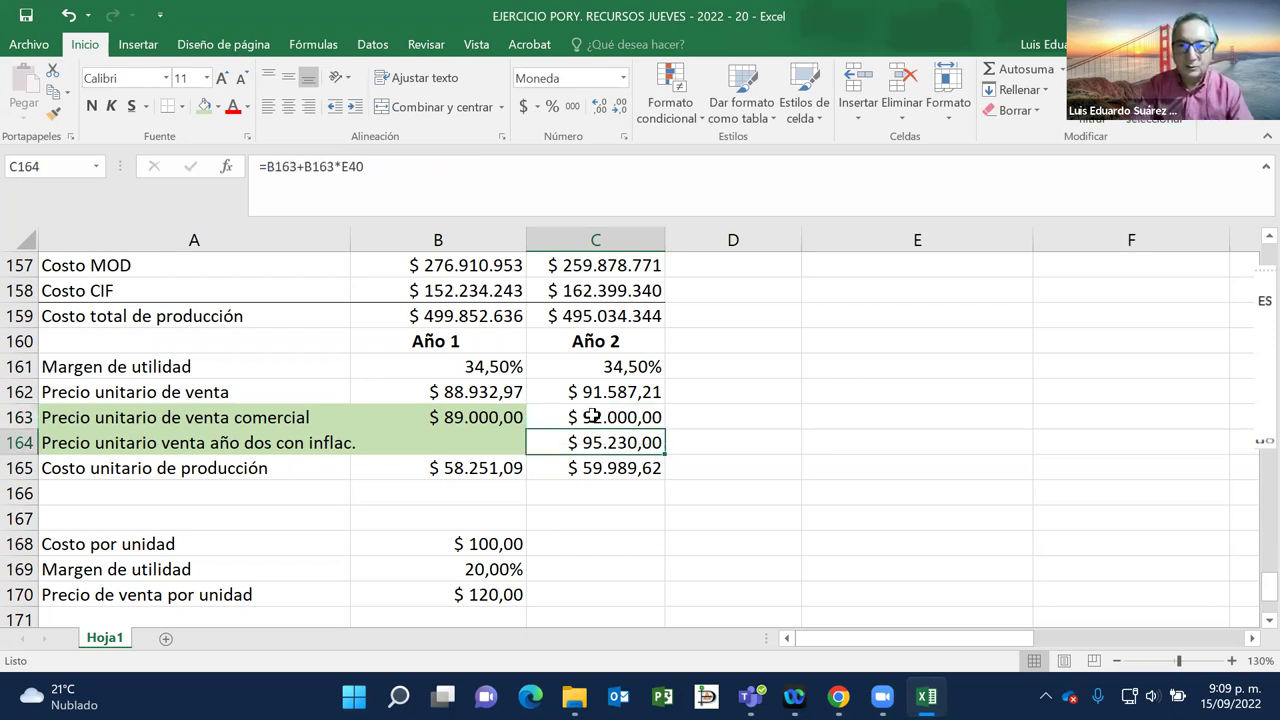
click(592, 417)
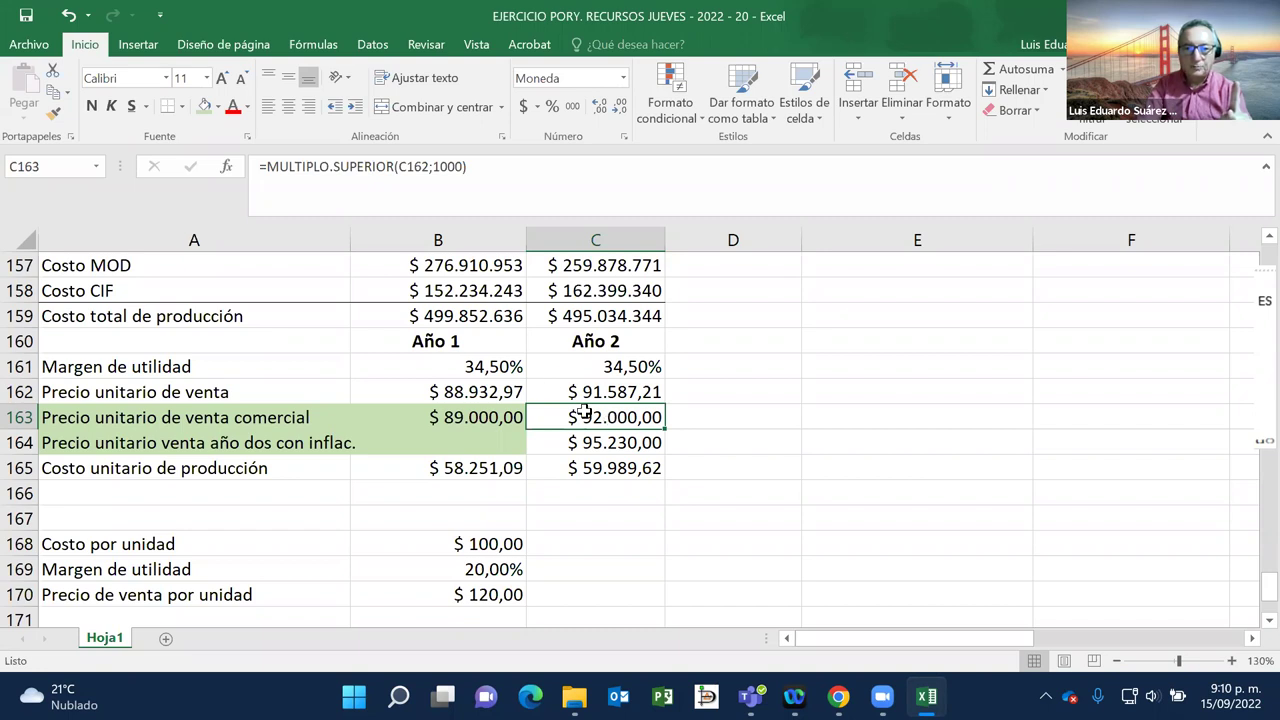
click(593, 440)
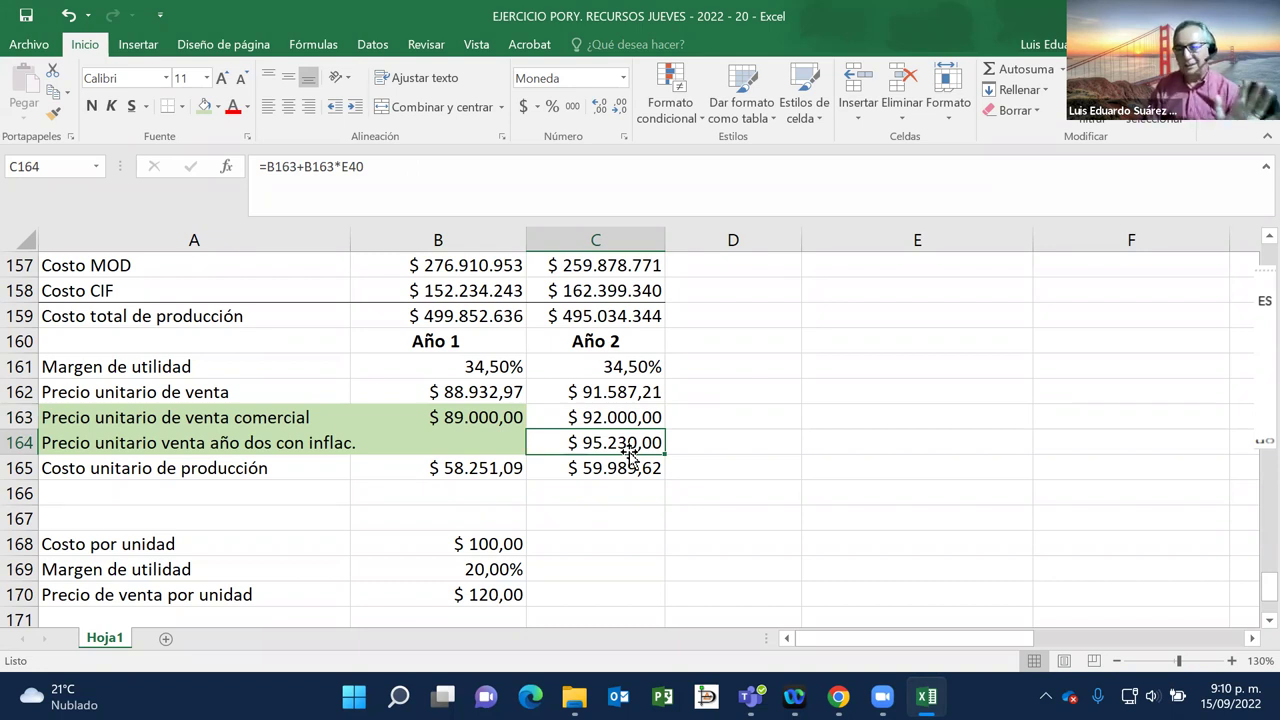
click(594, 418)
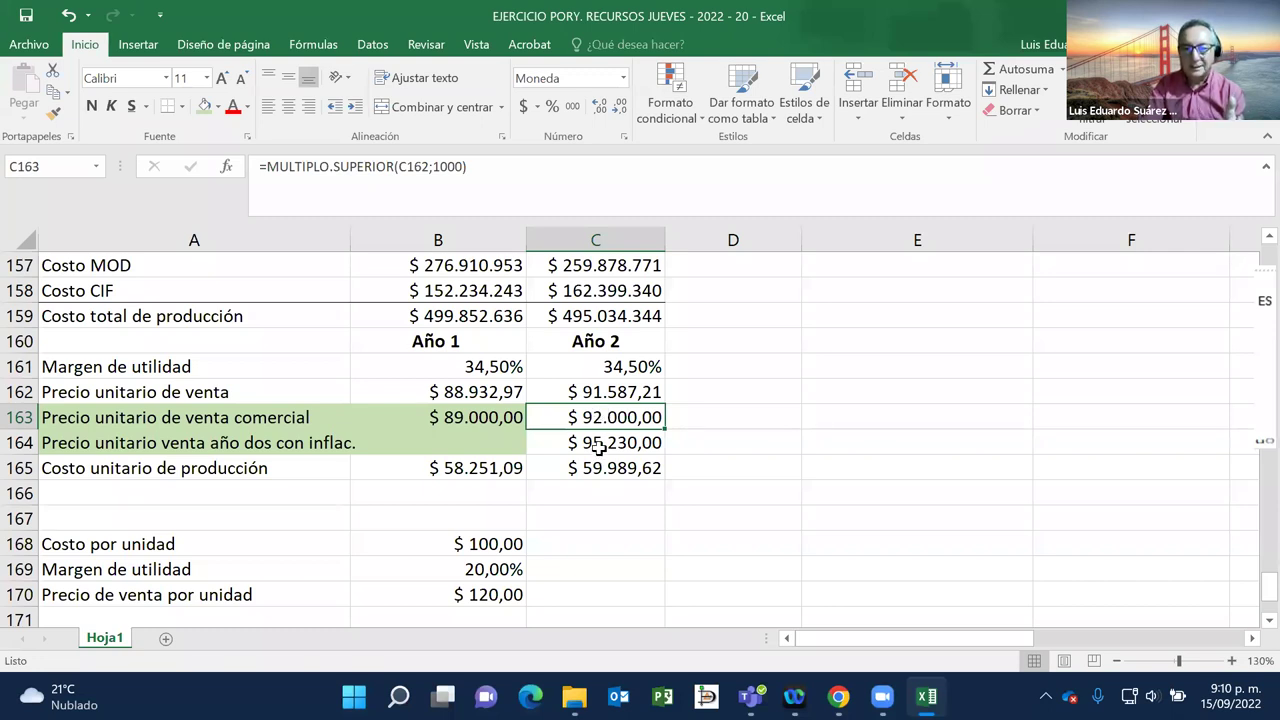
click(598, 449)
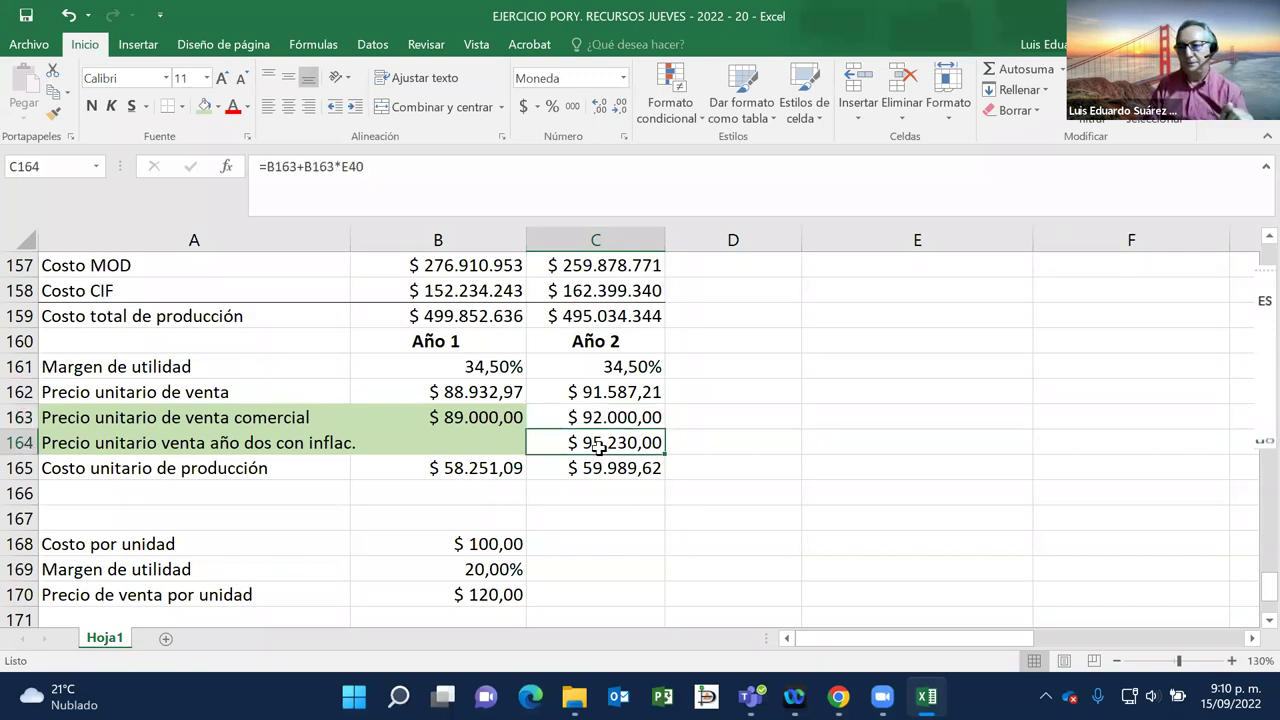
click(596, 414)
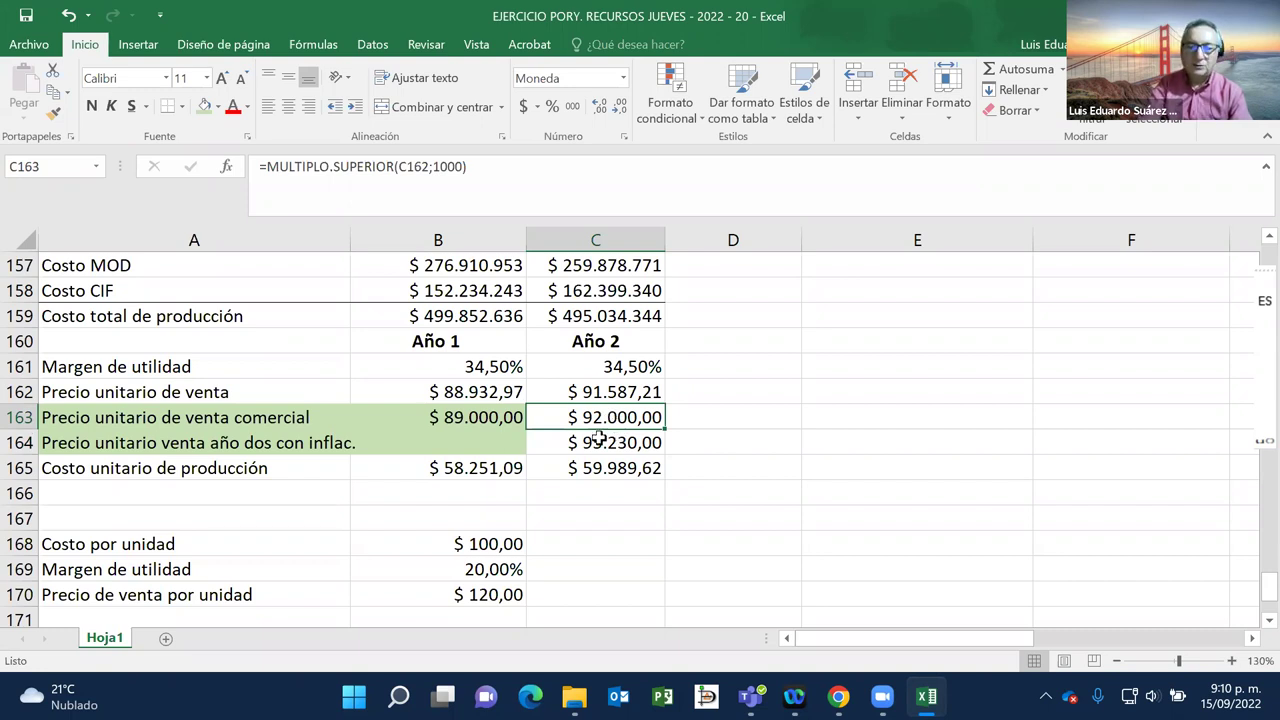
click(594, 442)
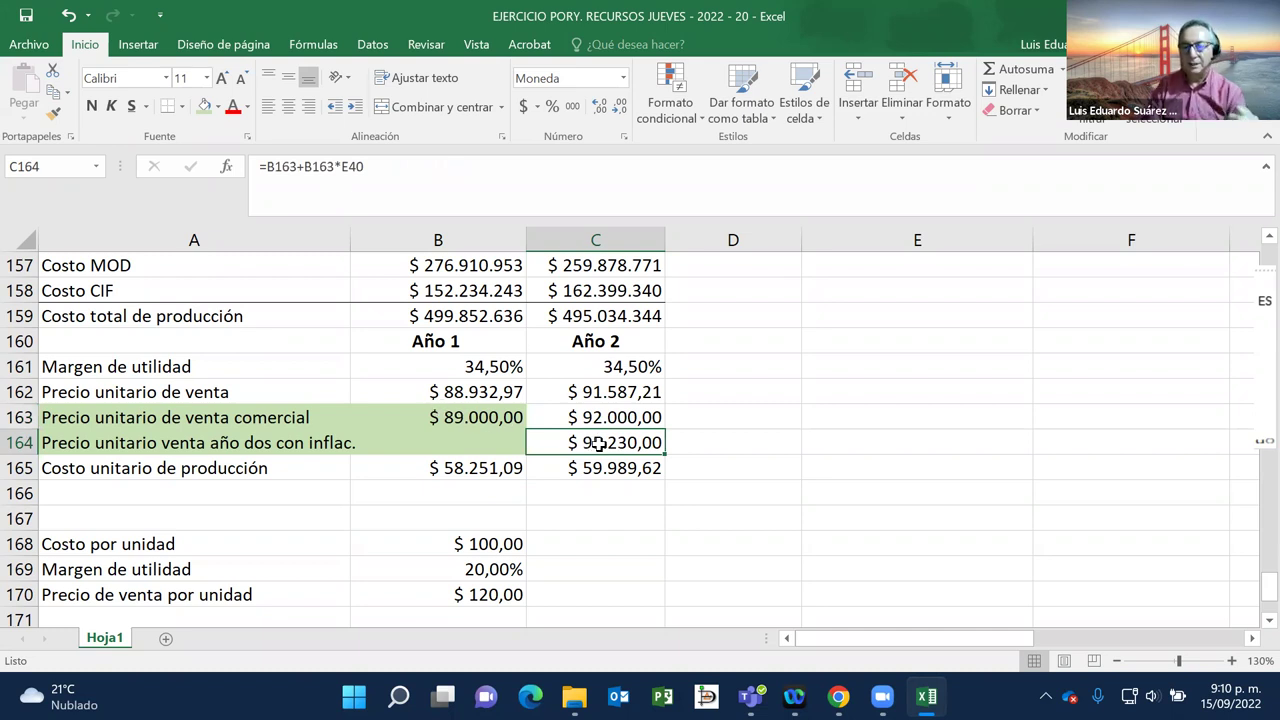
Step: Replace the green fill of the empty Año 1 cell B164 with white
key(Left)
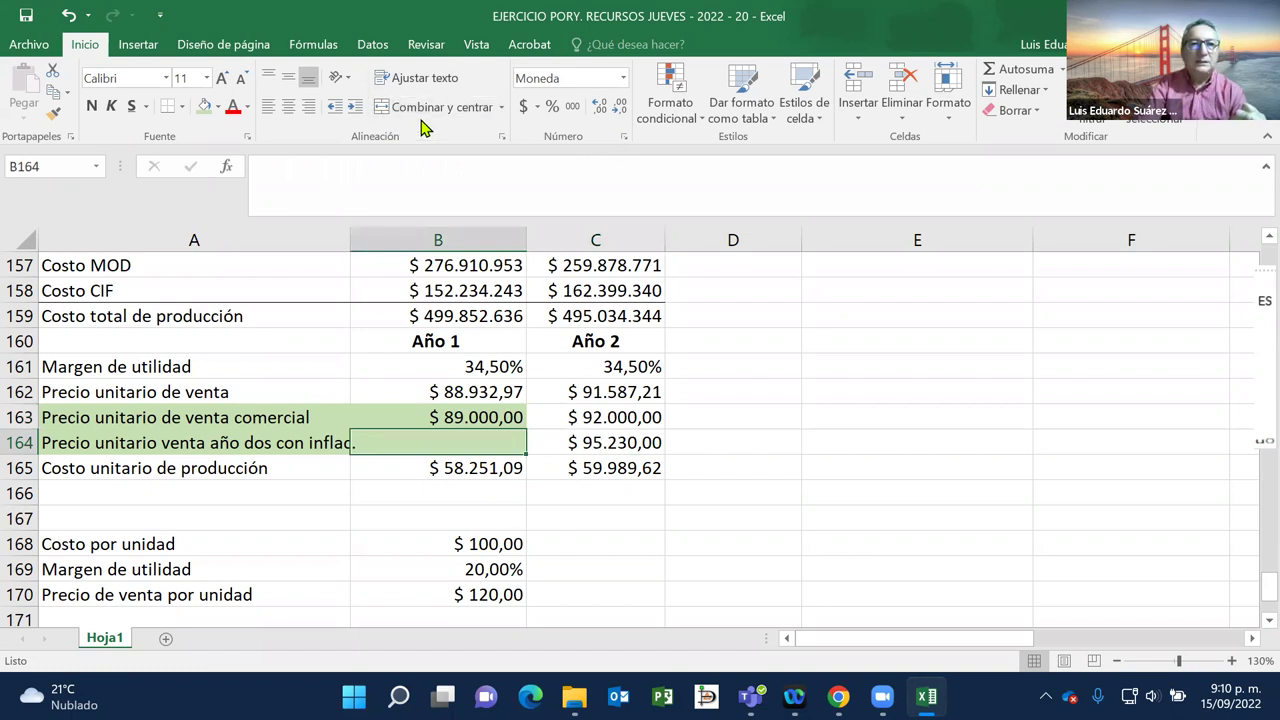
click(218, 107)
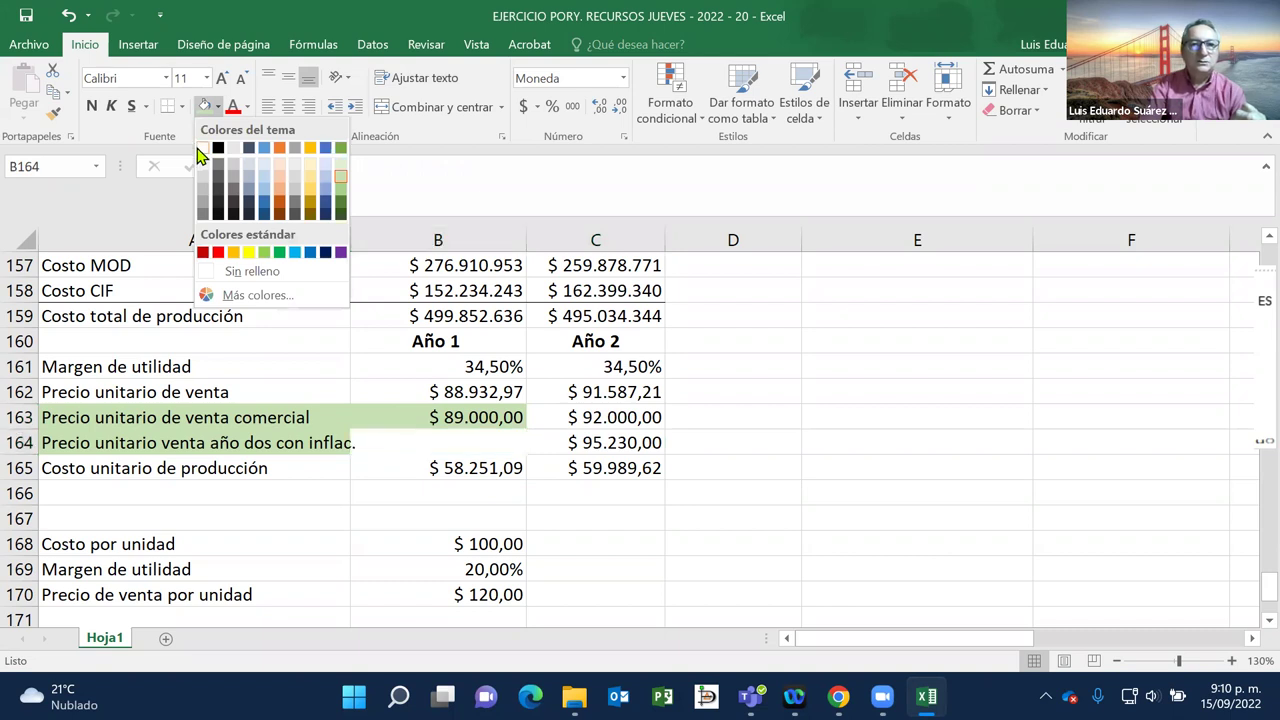
key(Escape)
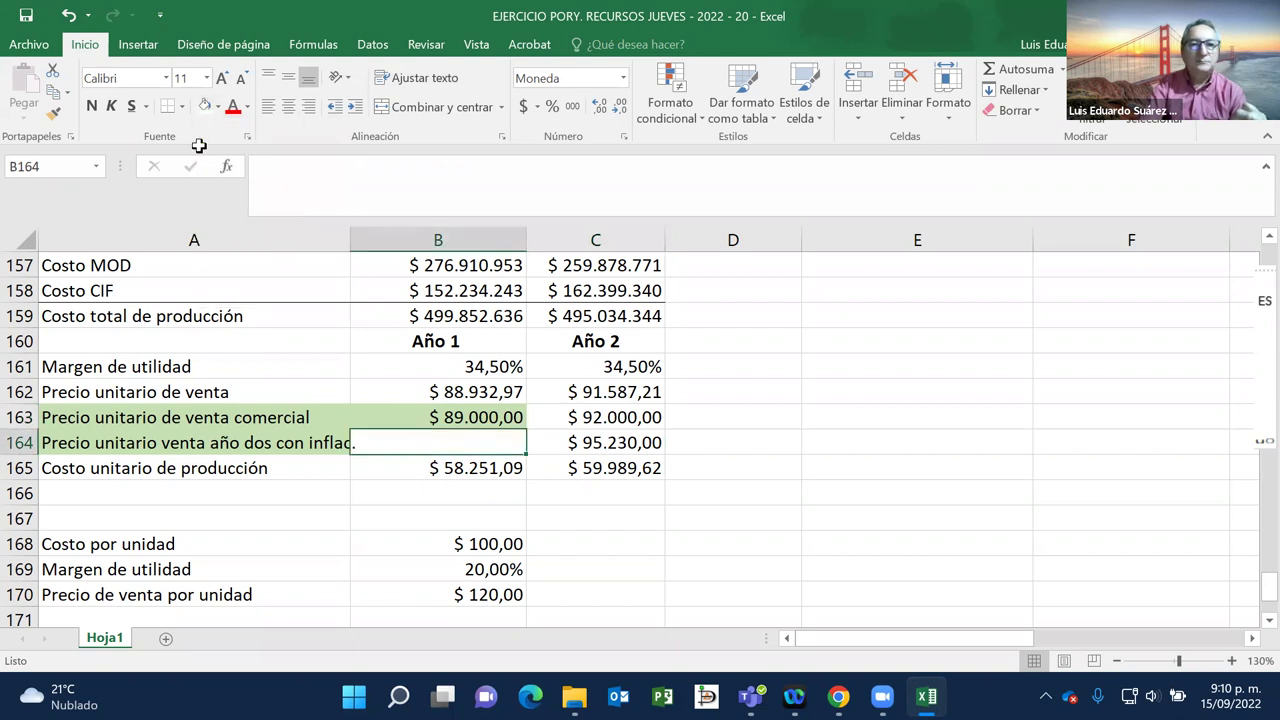
Step: Round the inflation-adjusted Año 2 price in C164 up to a multiple of 1000 with =MULTIPLO.SUPERIOR(B163+B163*E40;1000)
click(650, 444)
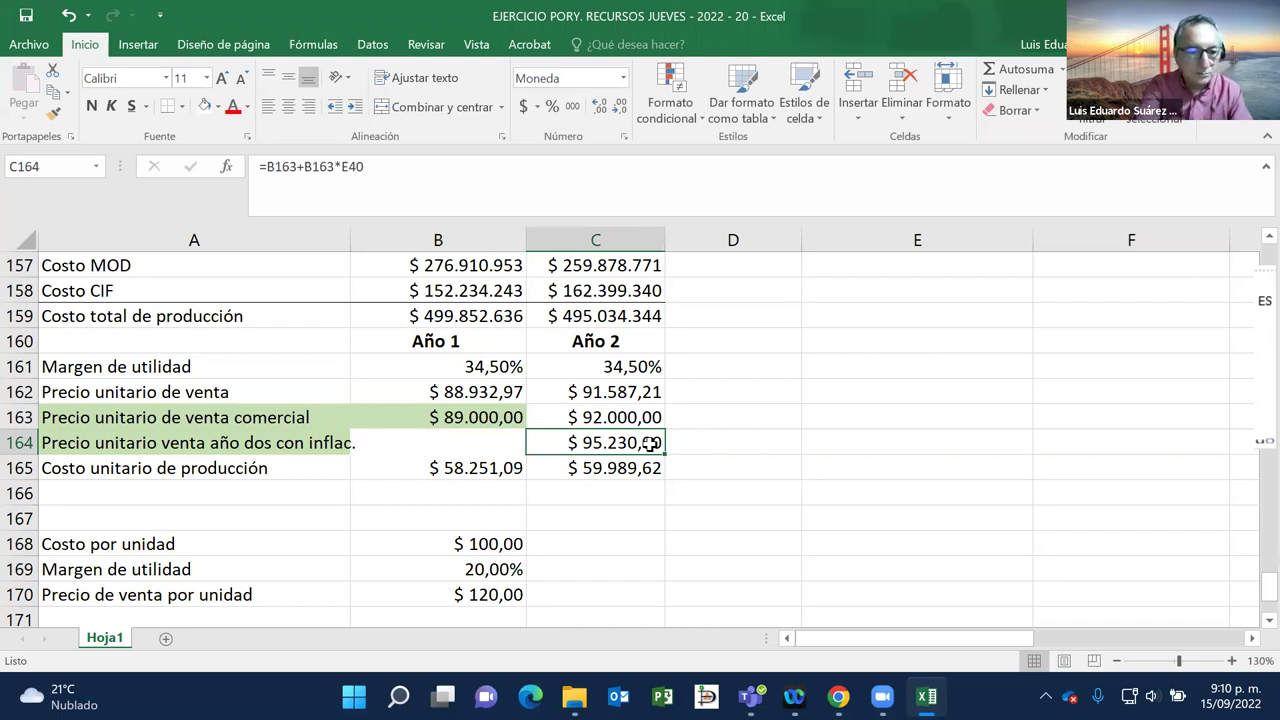
double_click(650, 444)
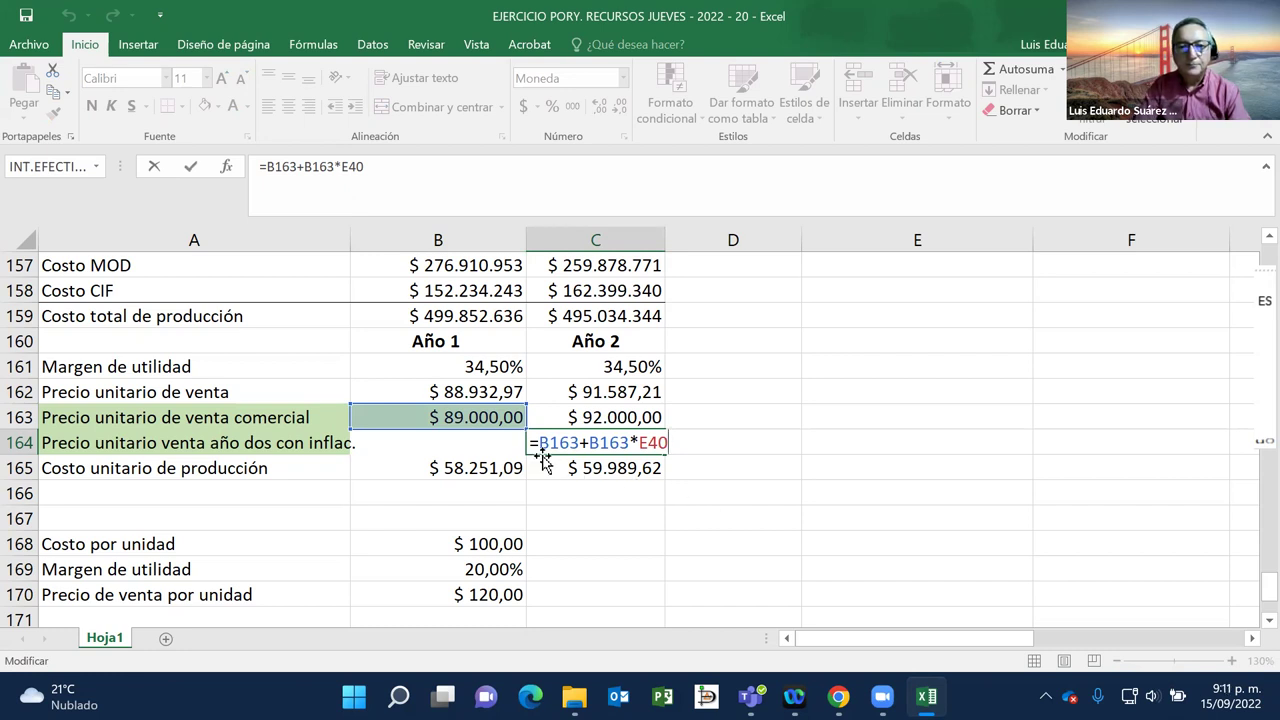
key(ctrl+Return)
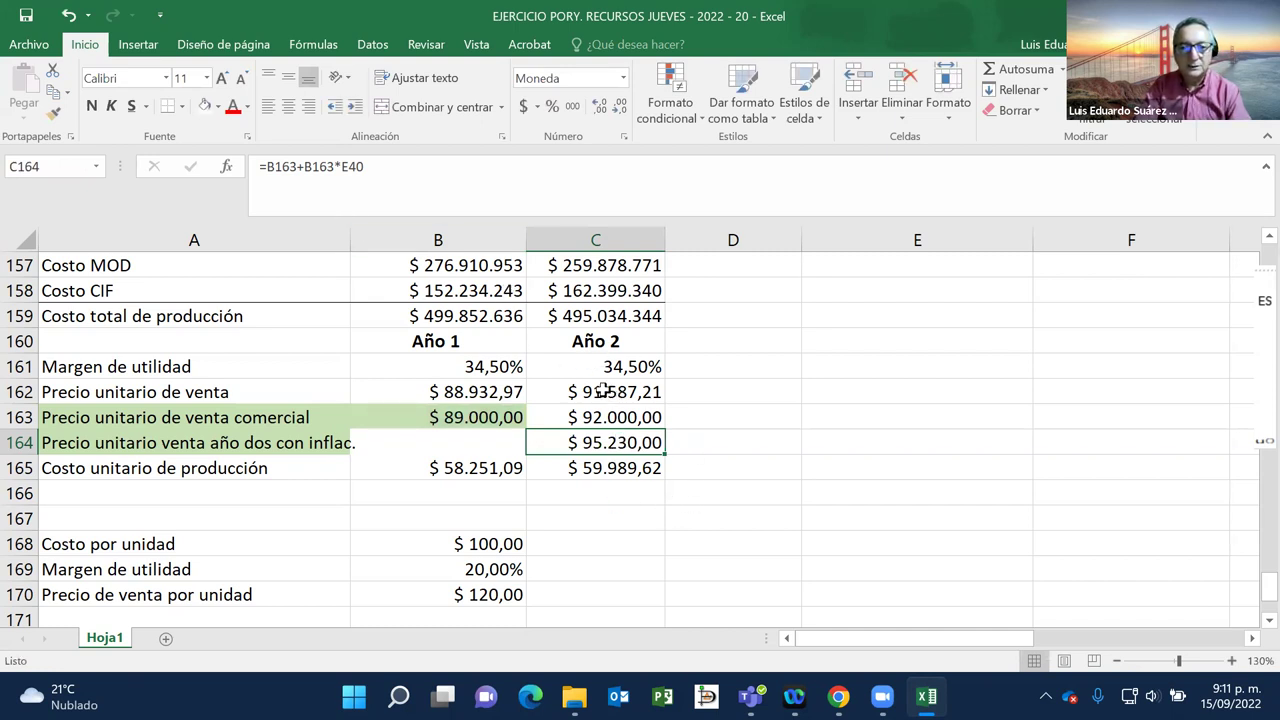
key(F2)
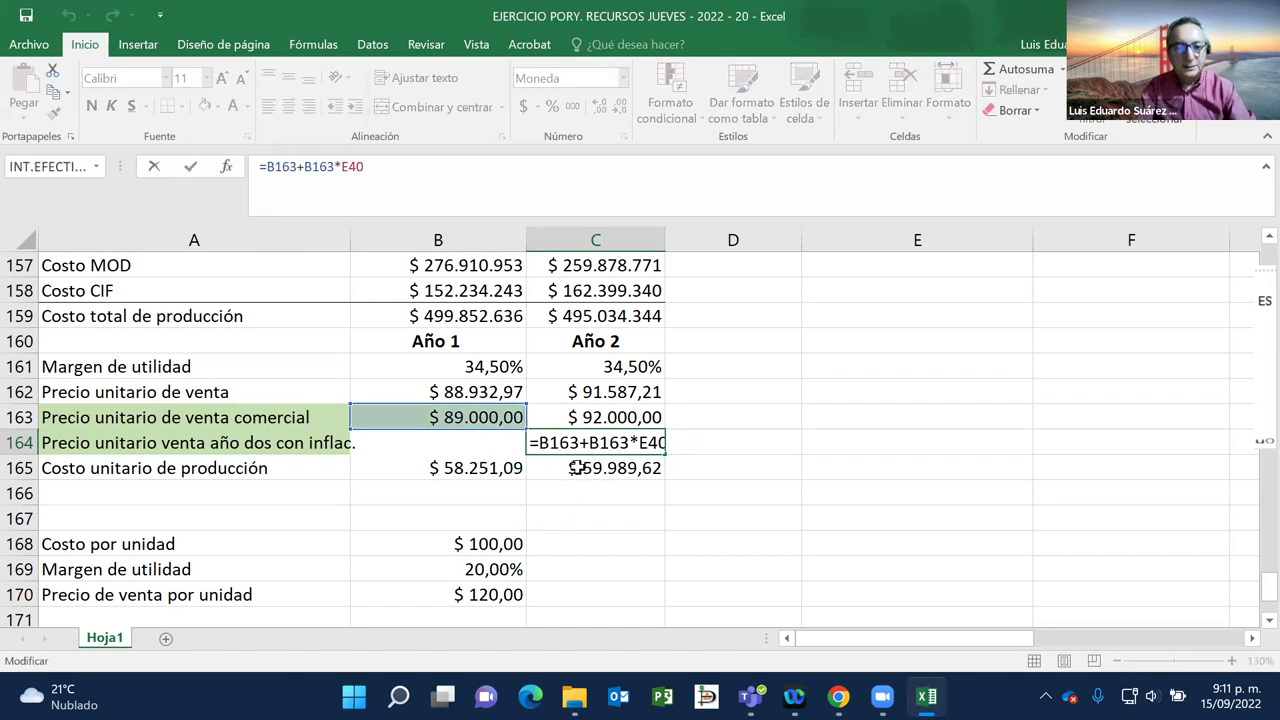
text(mu)
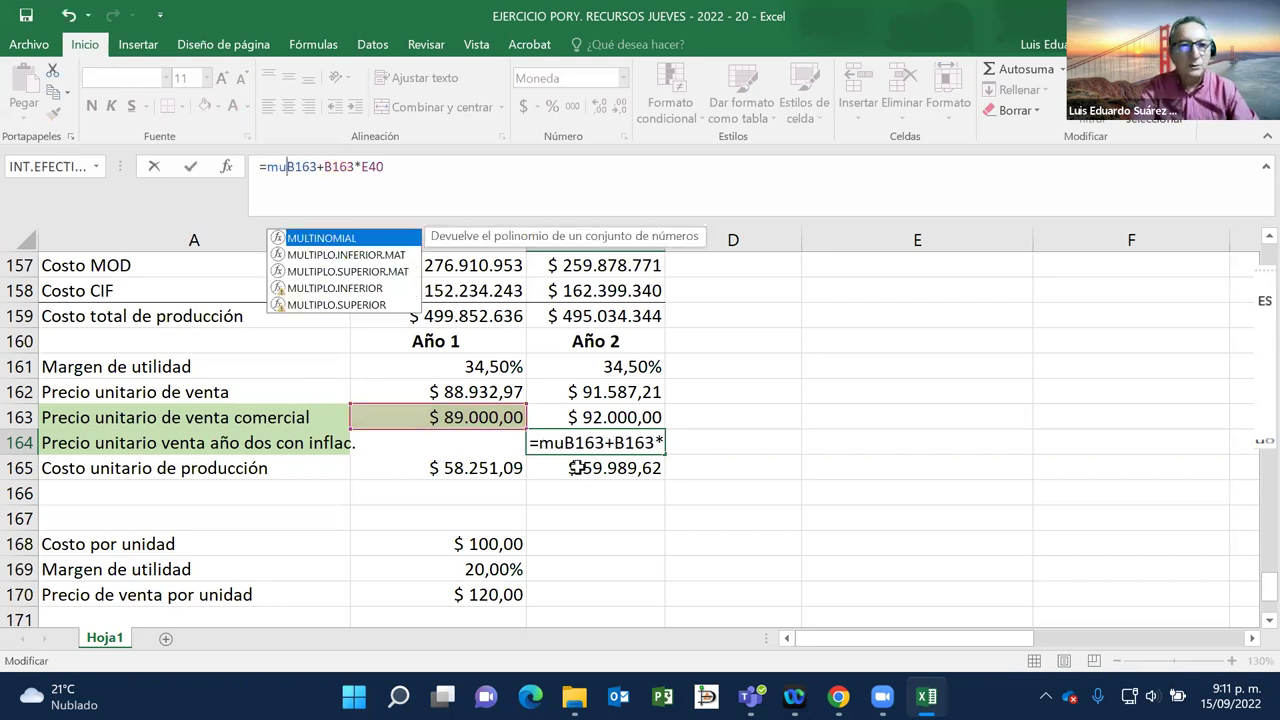
text(ltiplo)
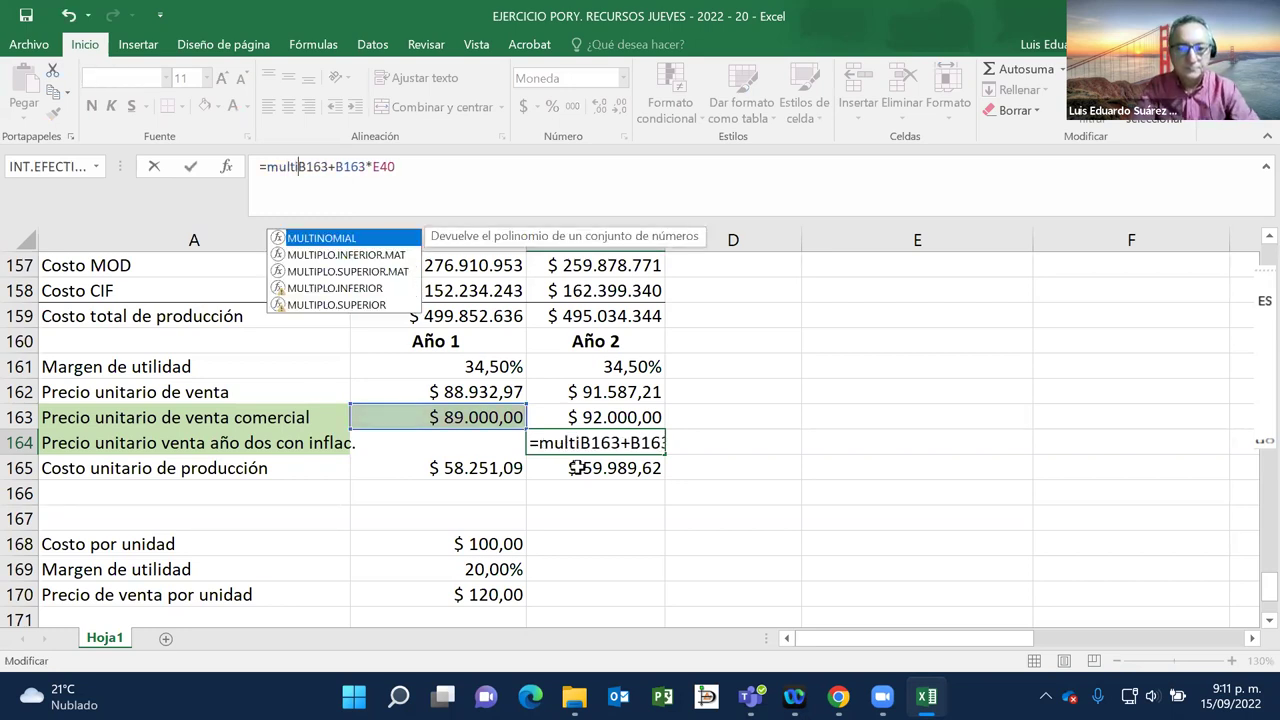
text(.superi)
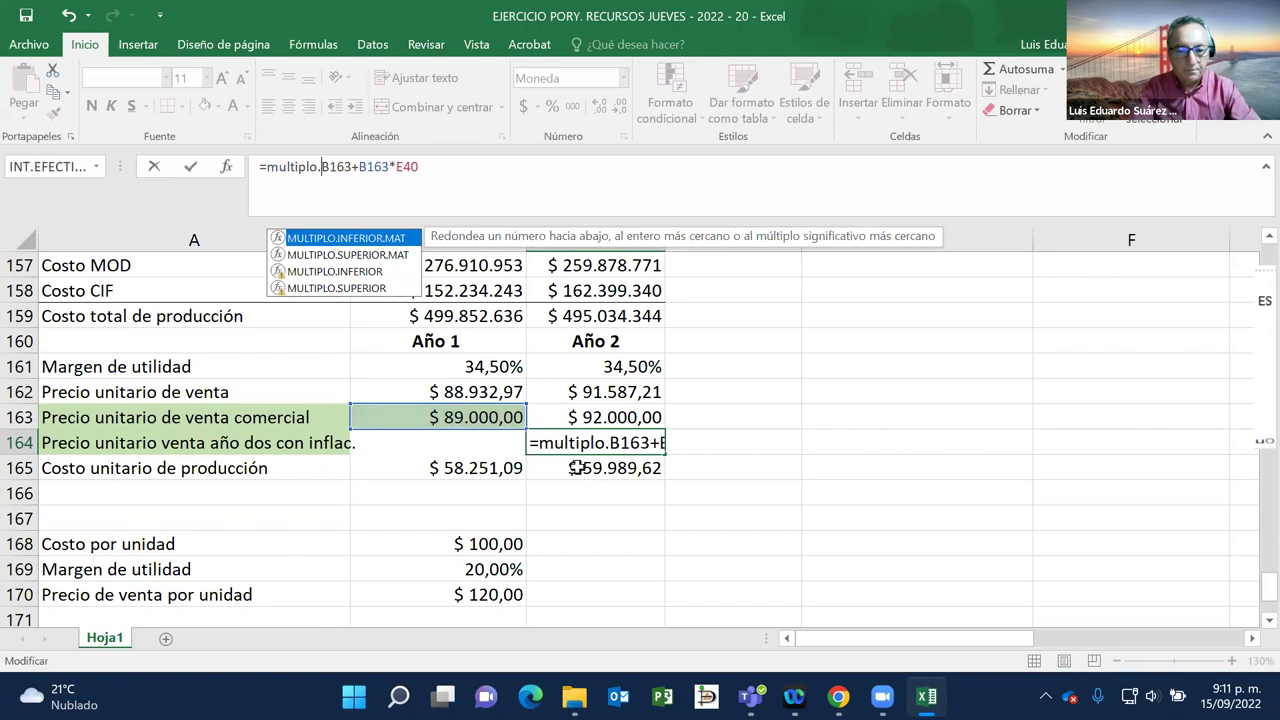
text(or)
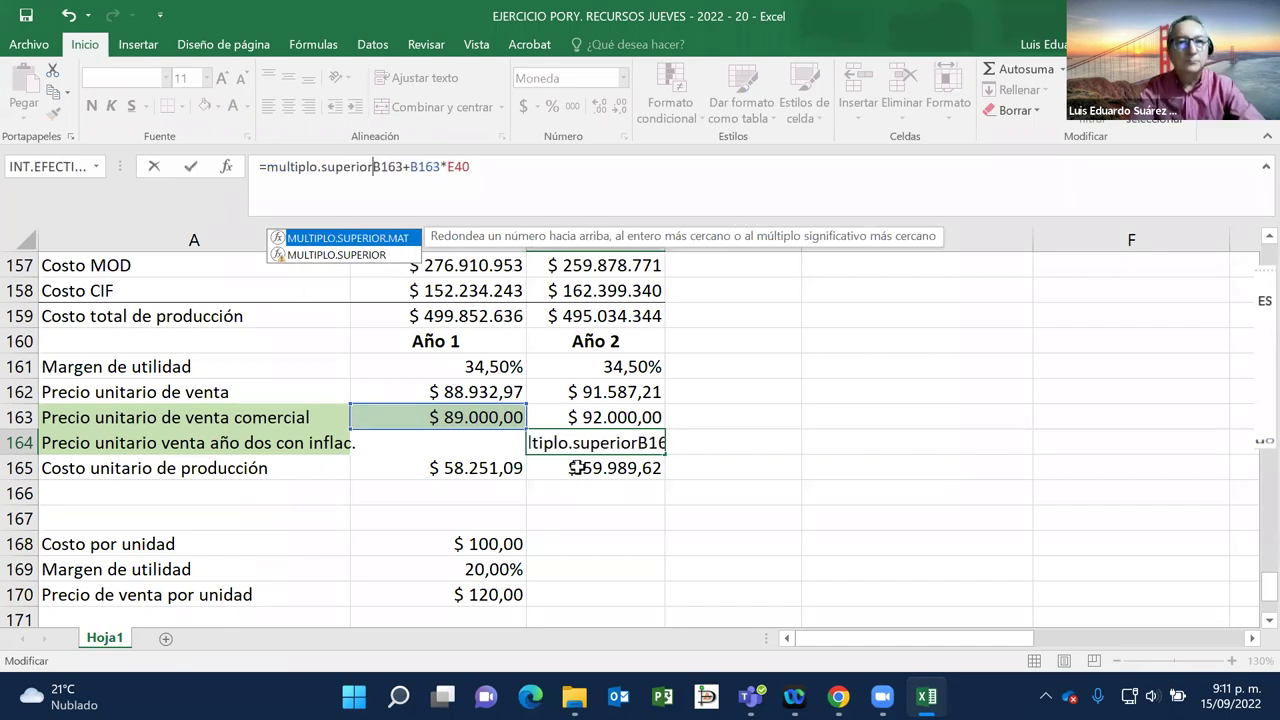
text(()
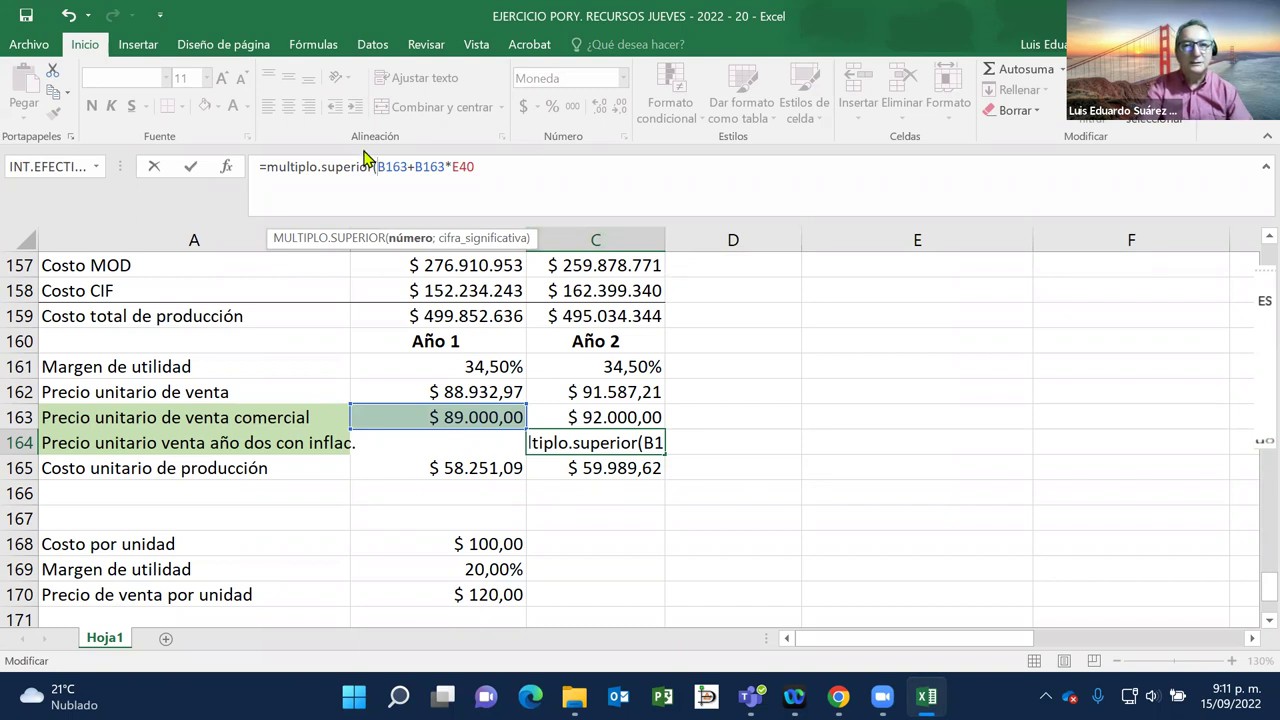
click(678, 157)
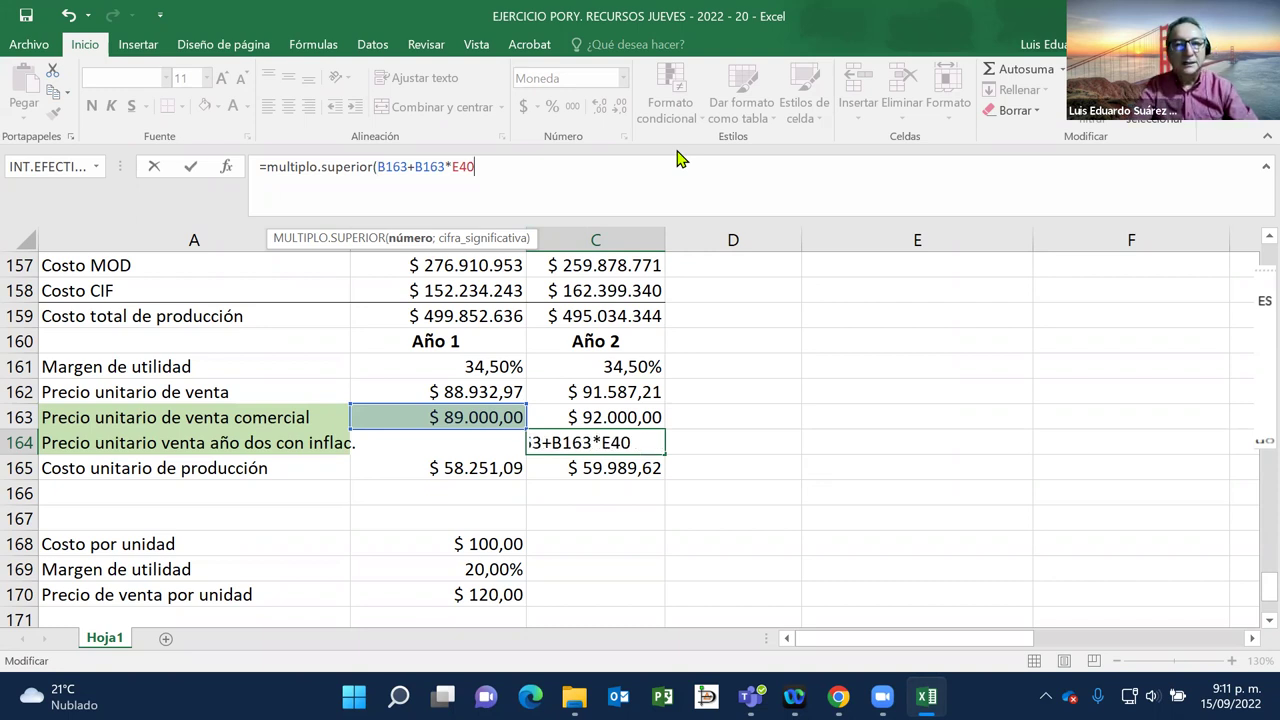
text(;)
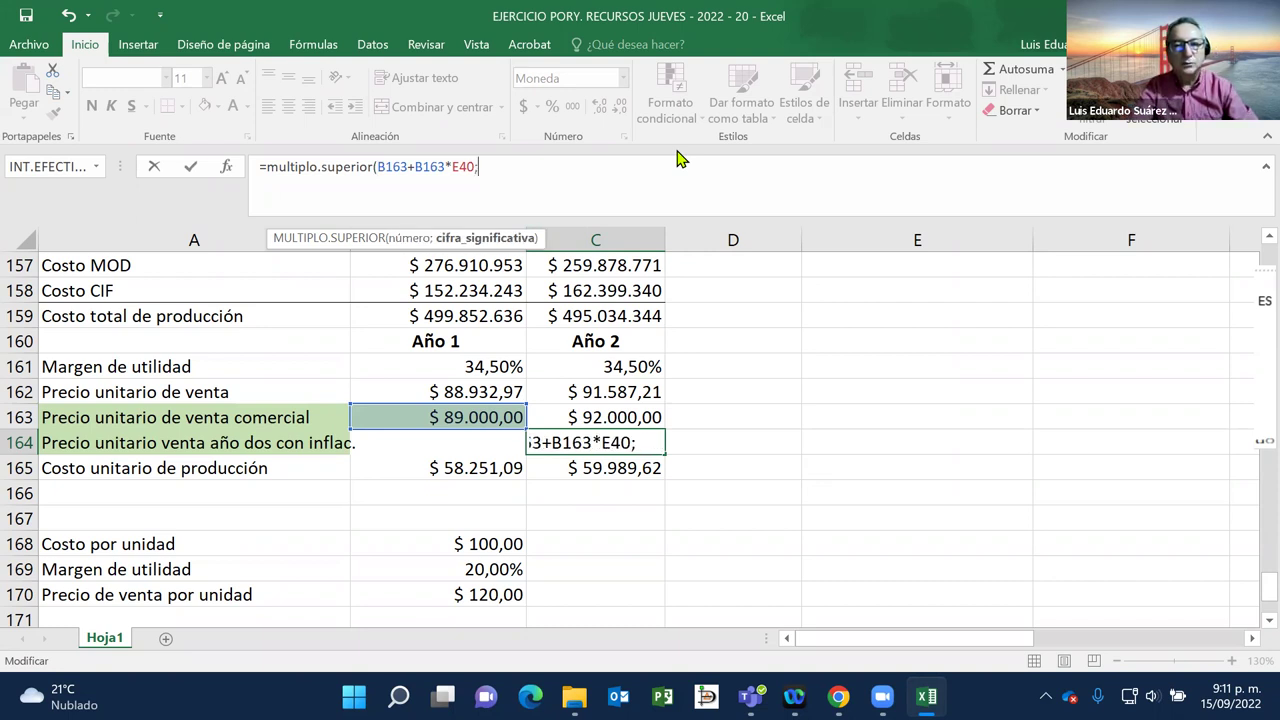
text(100)
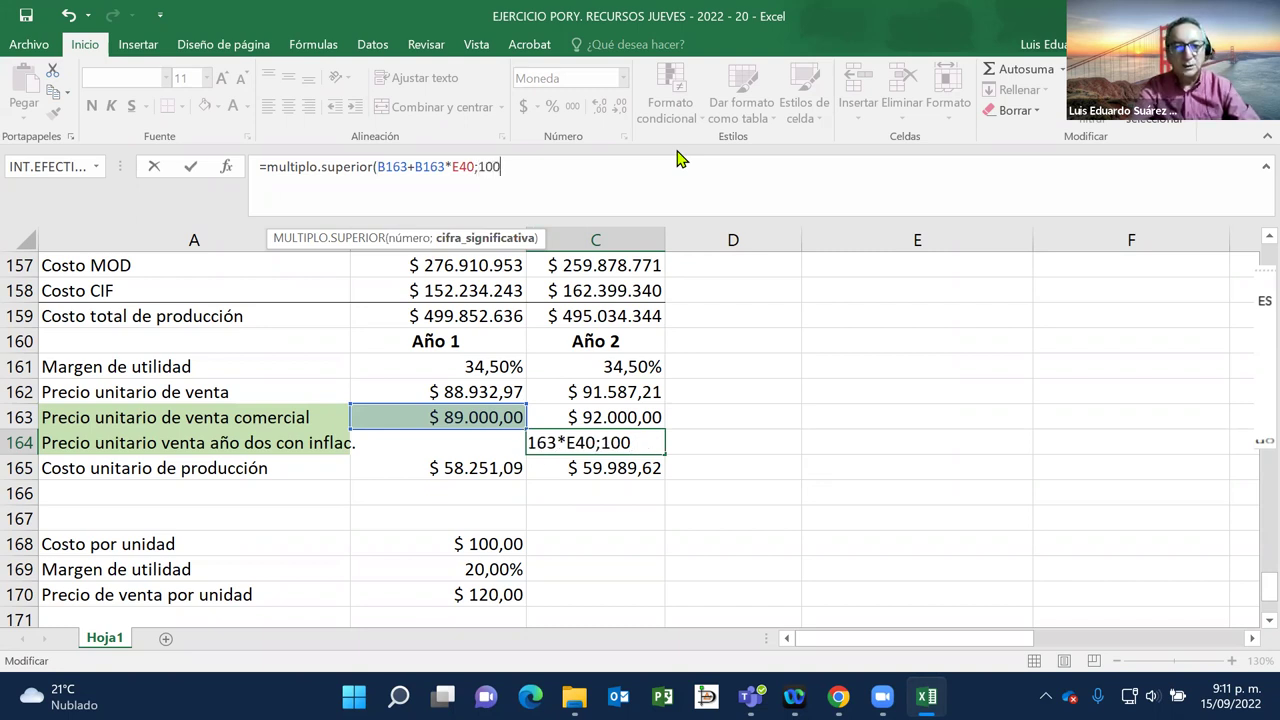
text(0)
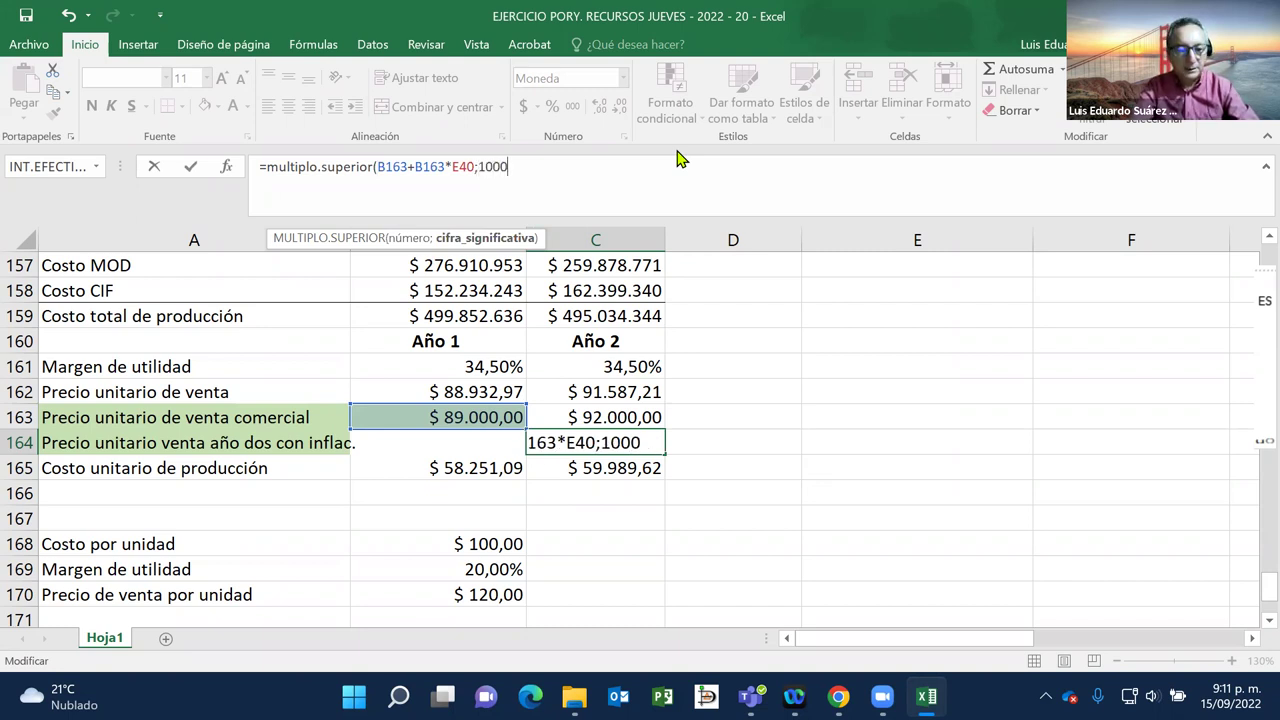
text())
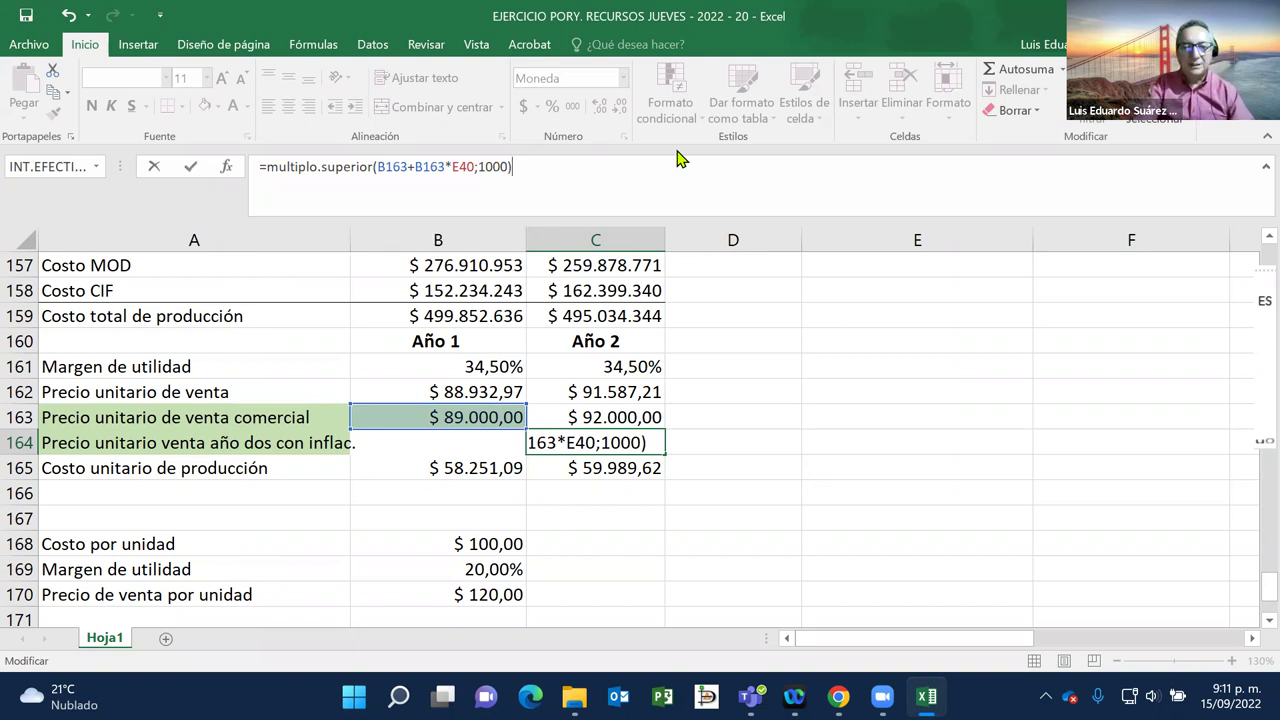
key(Return)
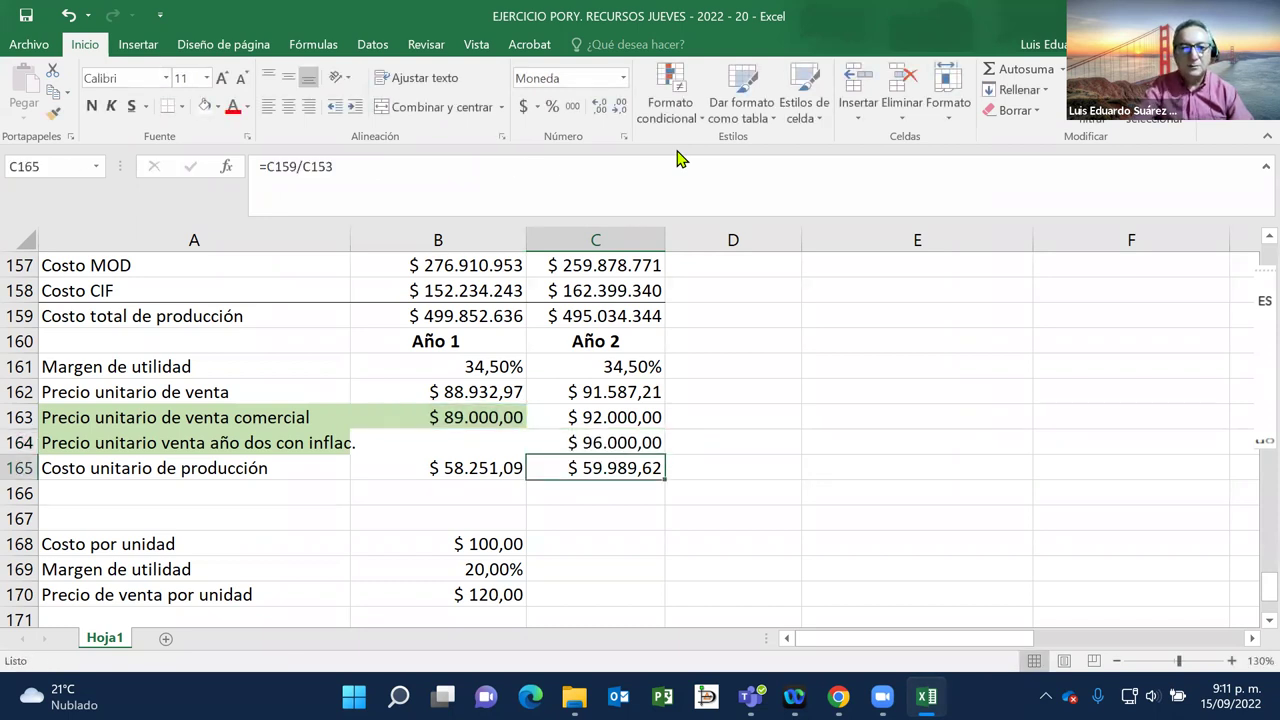
Step: Compare the unrounded and rounded results in C164 by undoing and restoring the MULTIPLO.SUPERIOR formula
key(Up)
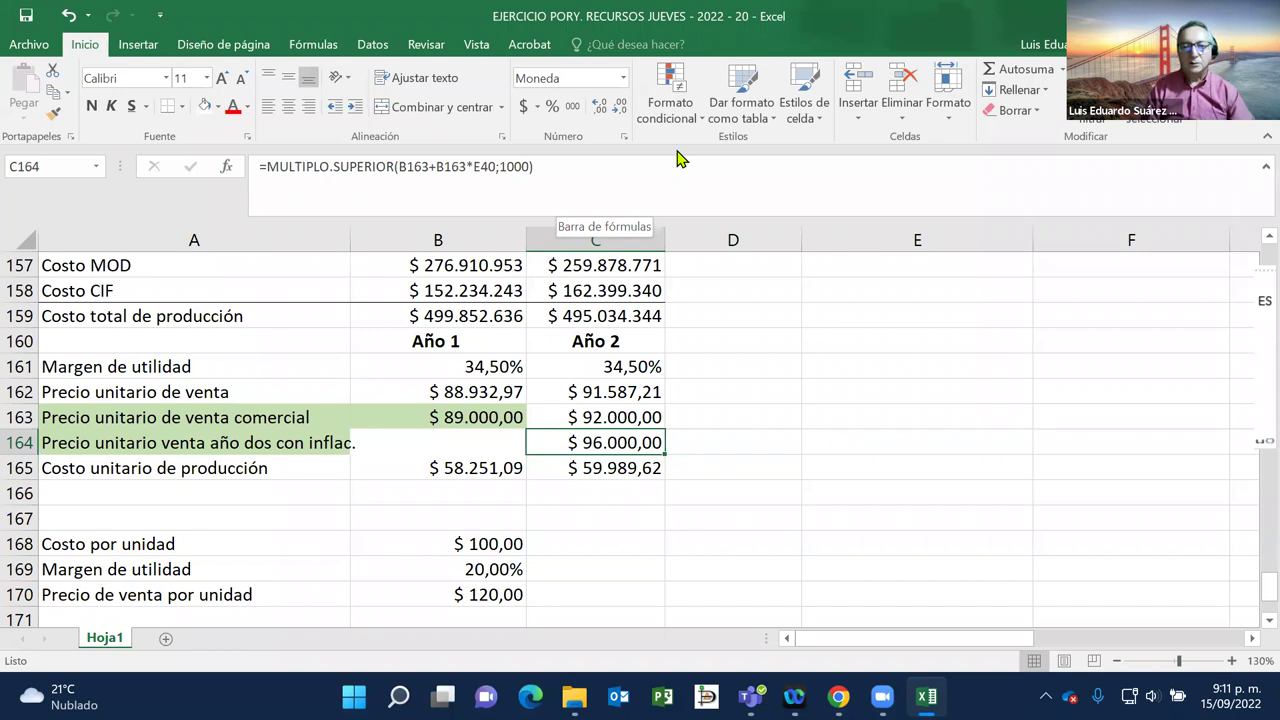
click(68, 16)
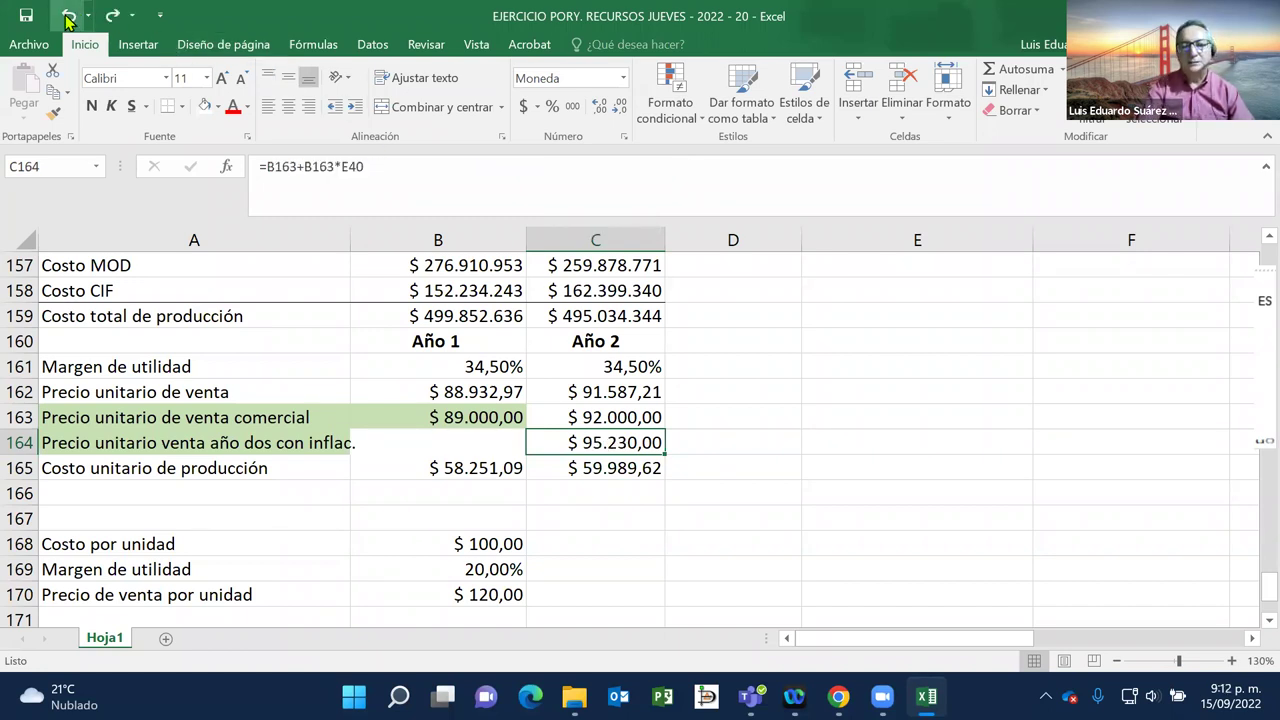
click(106, 18)
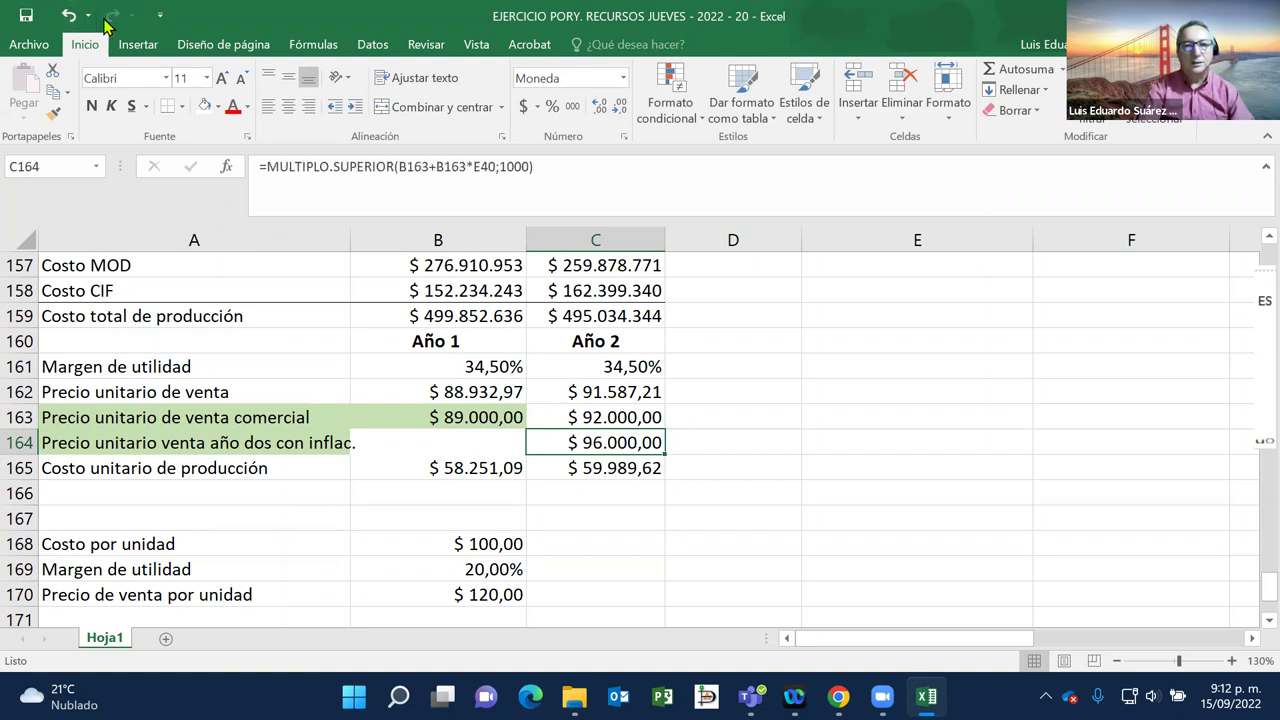
Step: Fill the inflation-adjusted Año 2 price cell C164 with a light green theme colour
click(216, 106)
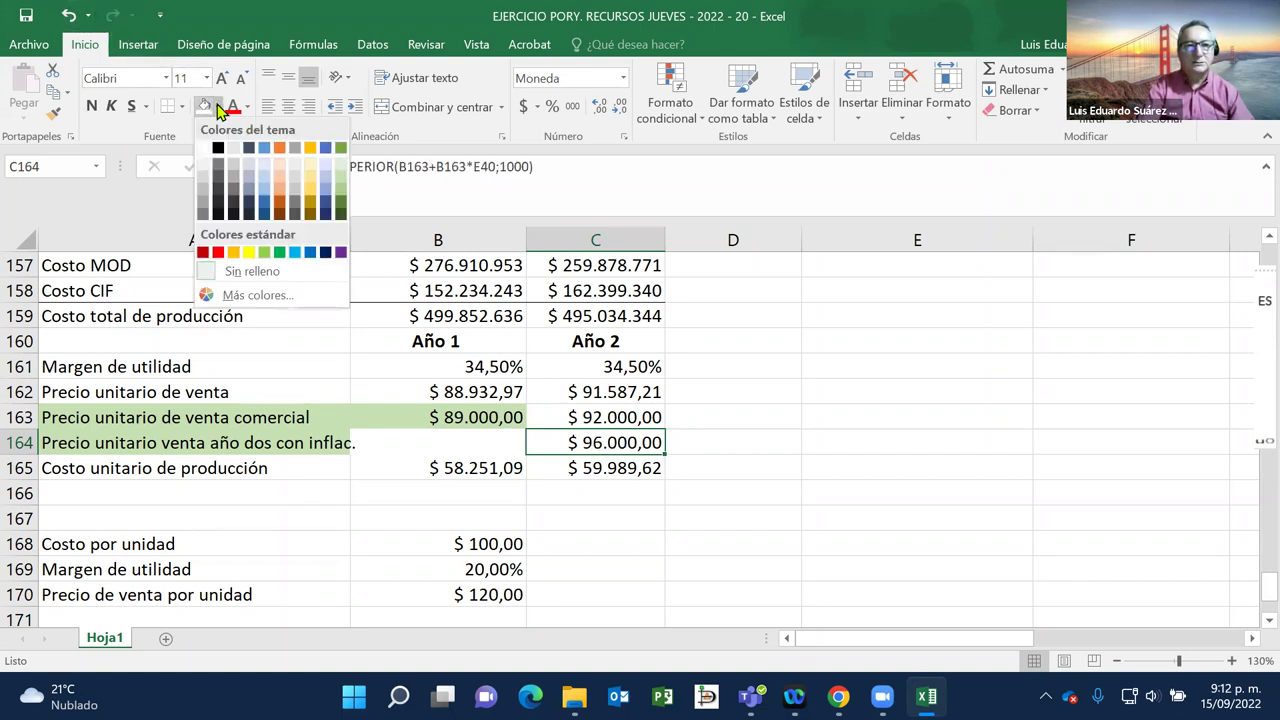
click(342, 193)
right_click(700, 410)
key(Escape)
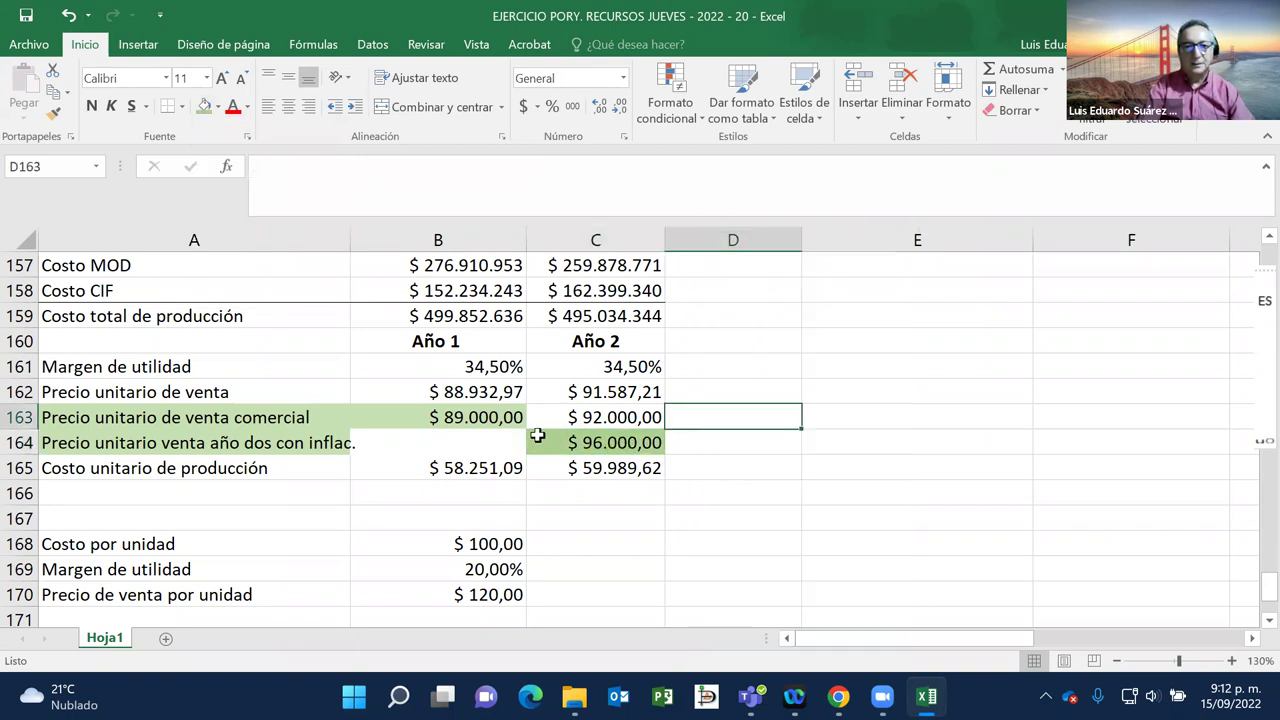
Step: Compare the formulas of the commercial prices in B163 and C163 with the inflation-adjusted price in C164
click(463, 415)
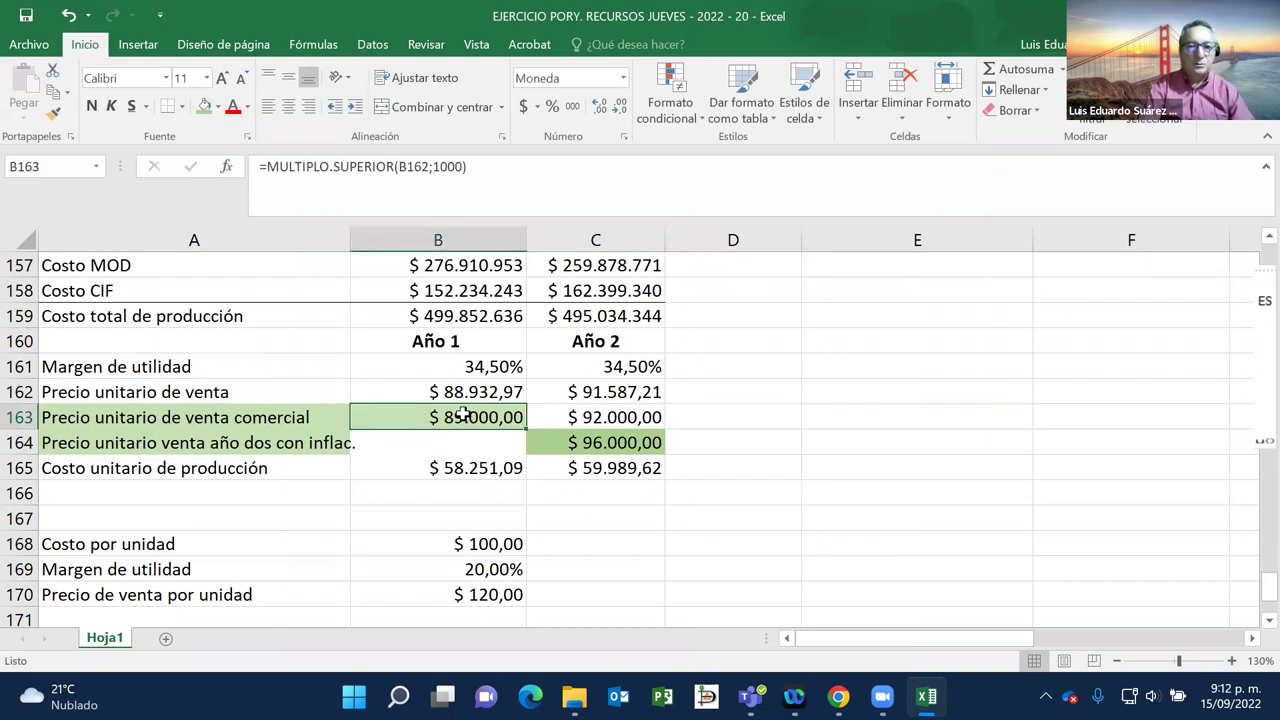
click(590, 446)
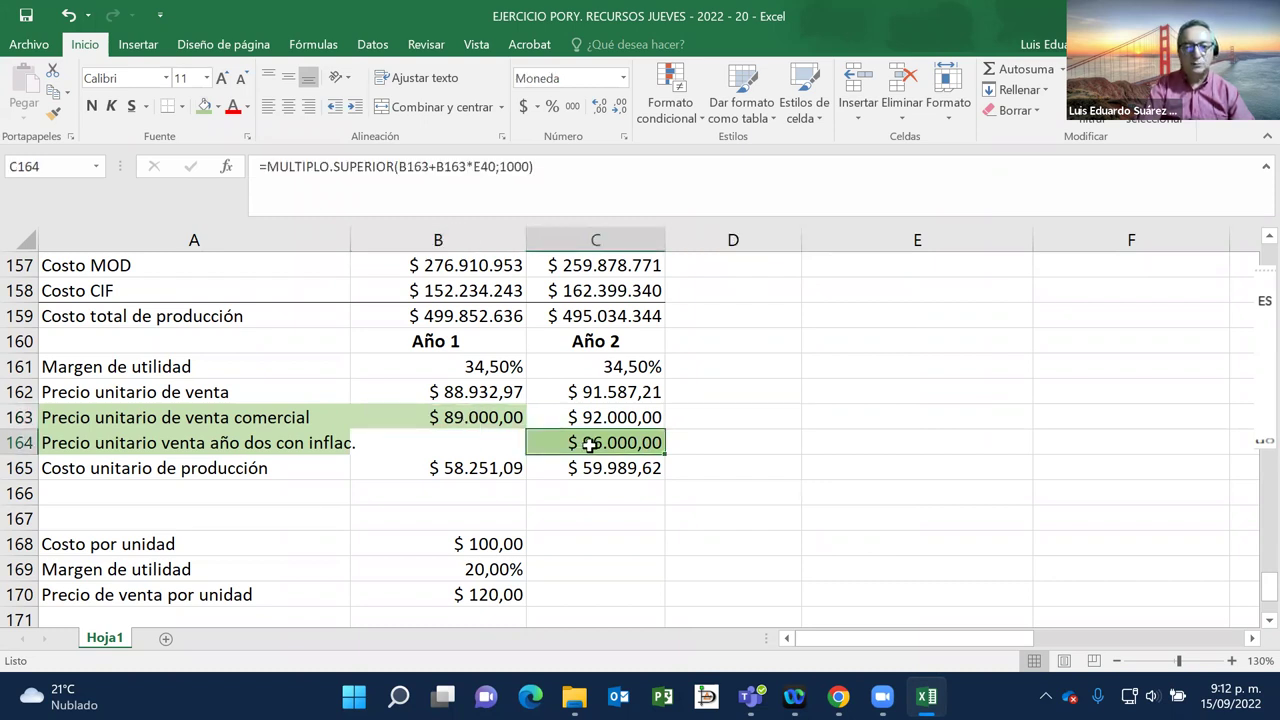
click(608, 419)
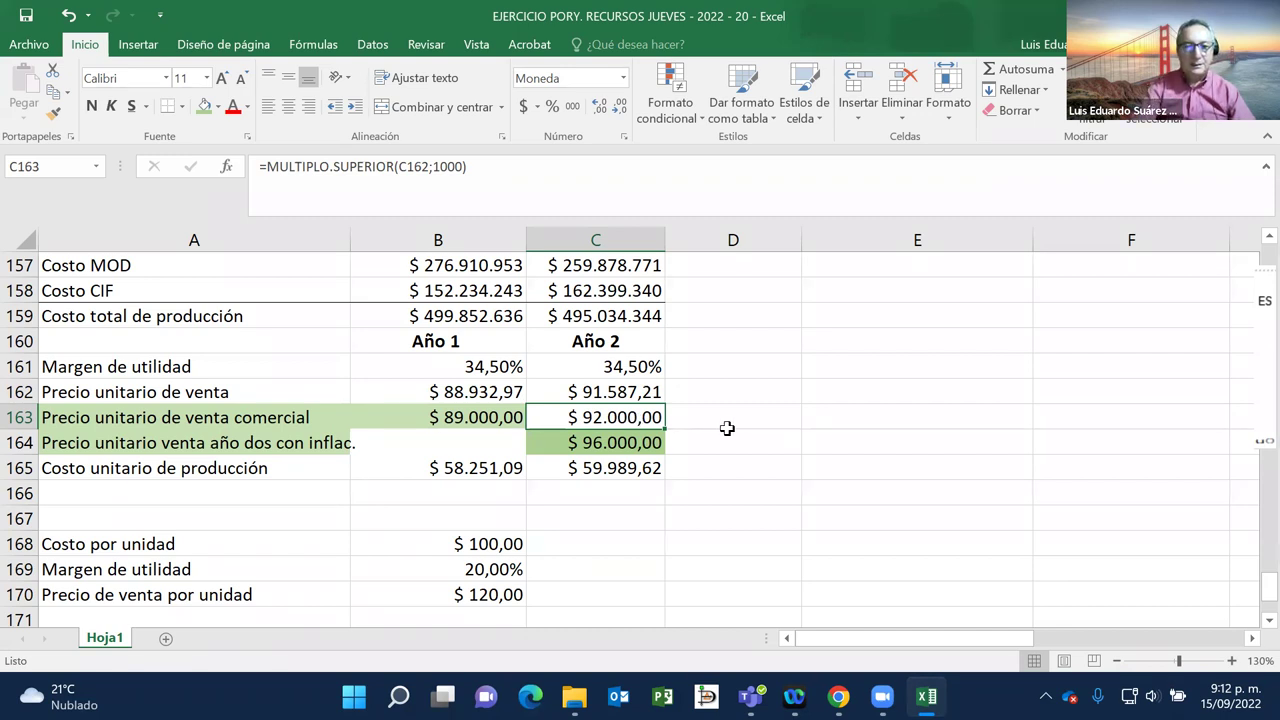
click(757, 426)
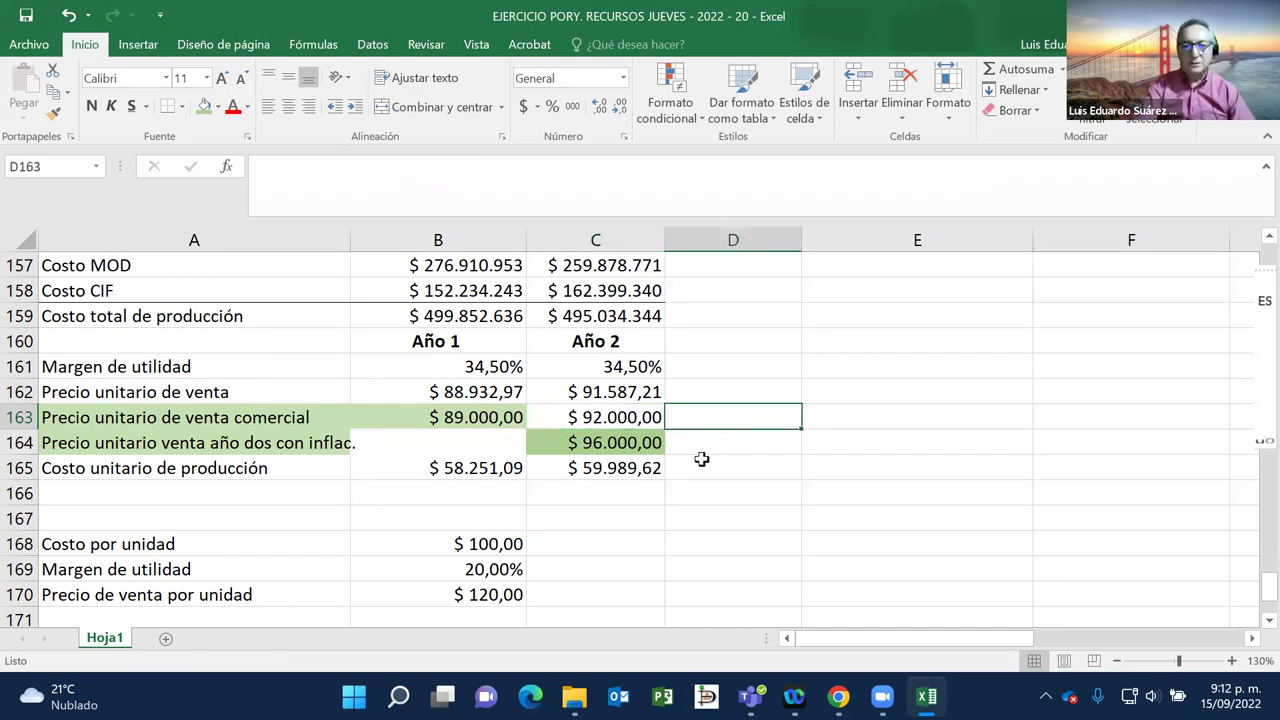
Step: Review the CIF cost breakdown, the production cost summary and the unit sale prices for both years
scroll(701, 459, up, 2)
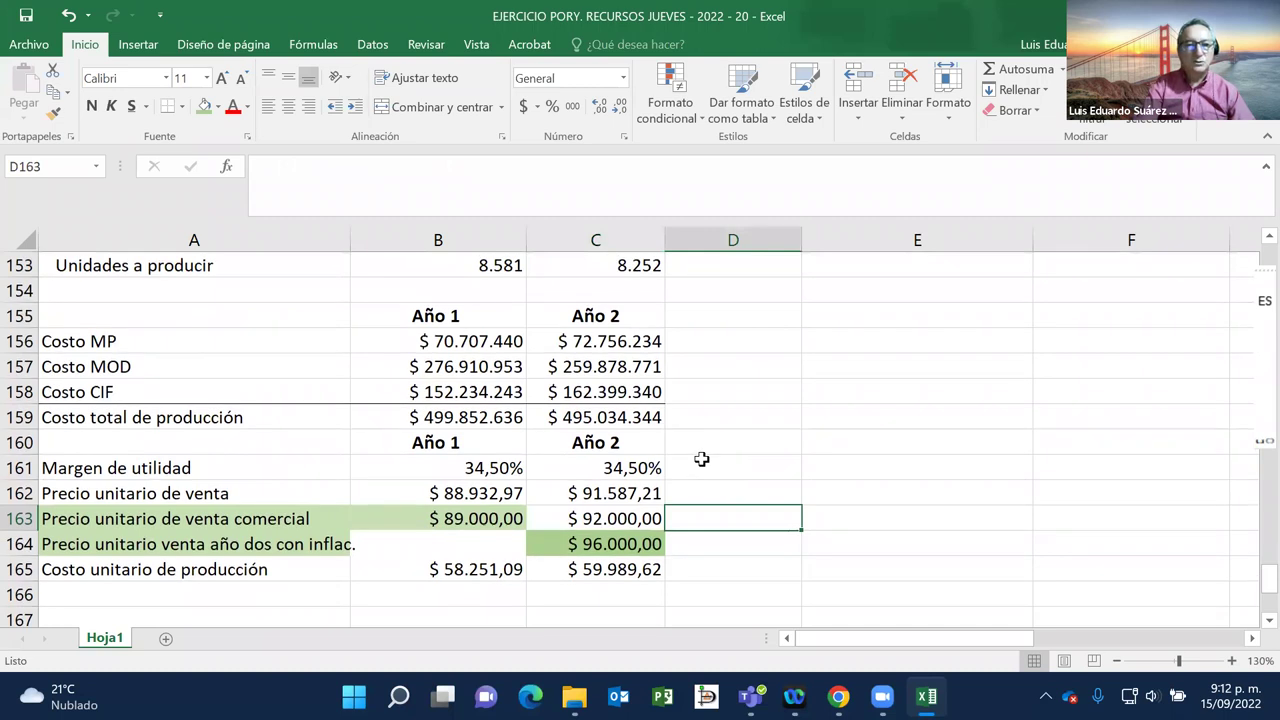
scroll(701, 459, up, 5)
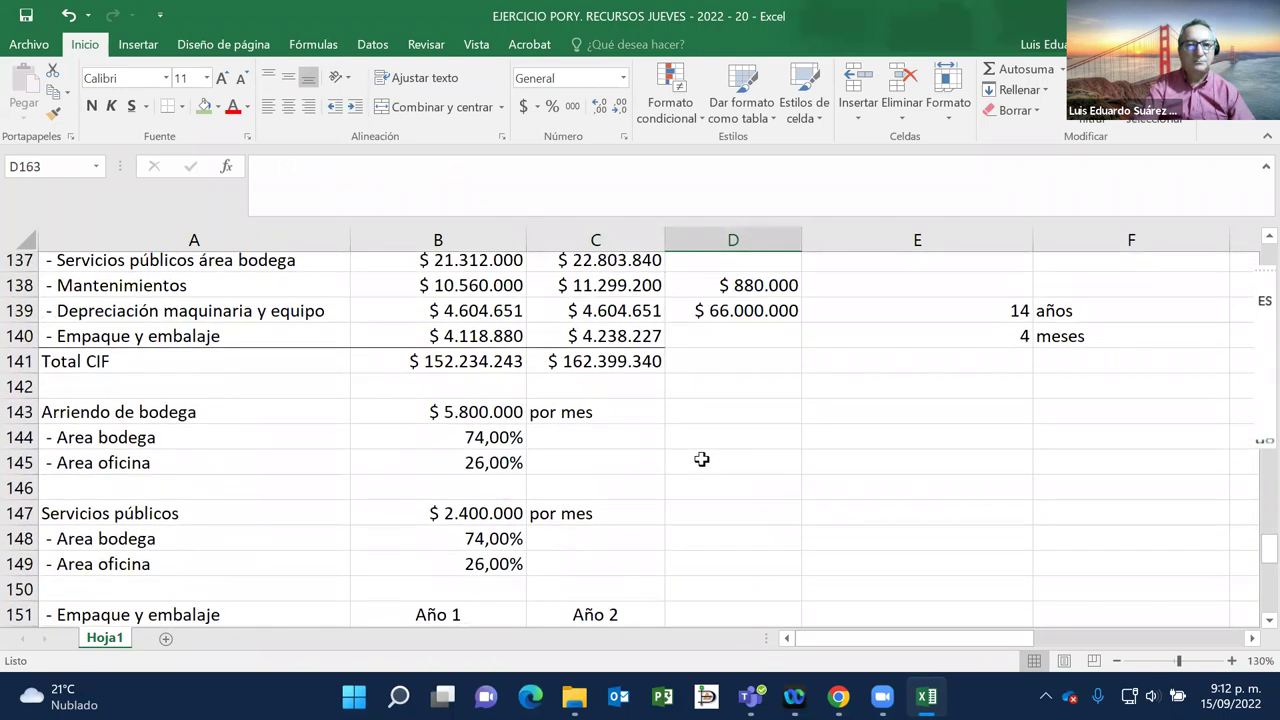
scroll(701, 459, up, 1)
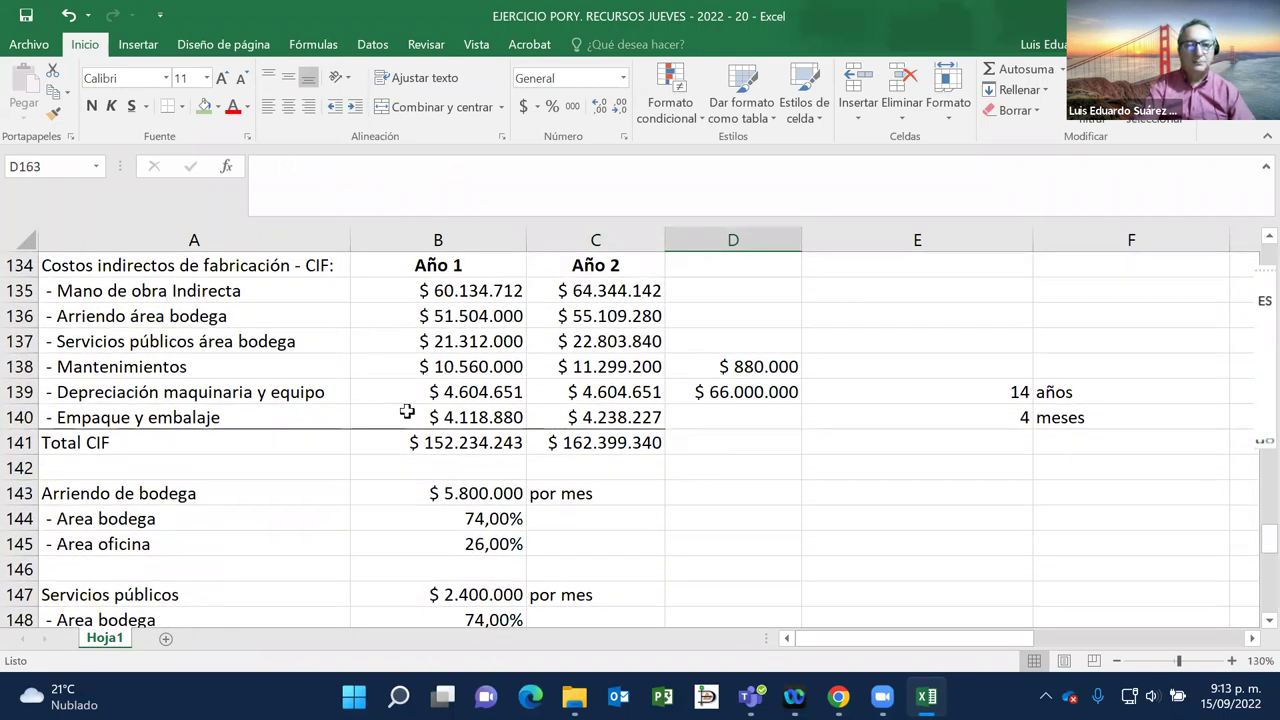
scroll(437, 403, down, 4)
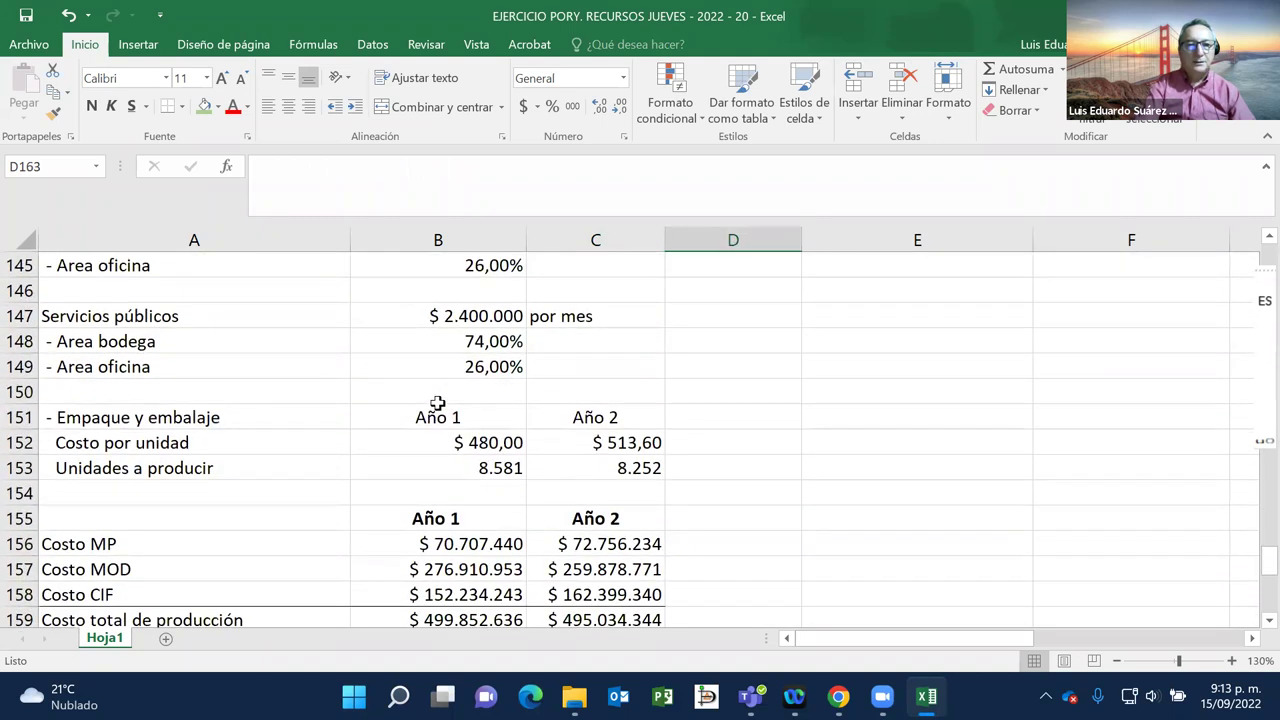
scroll(437, 403, down, 3)
right_click(438, 400)
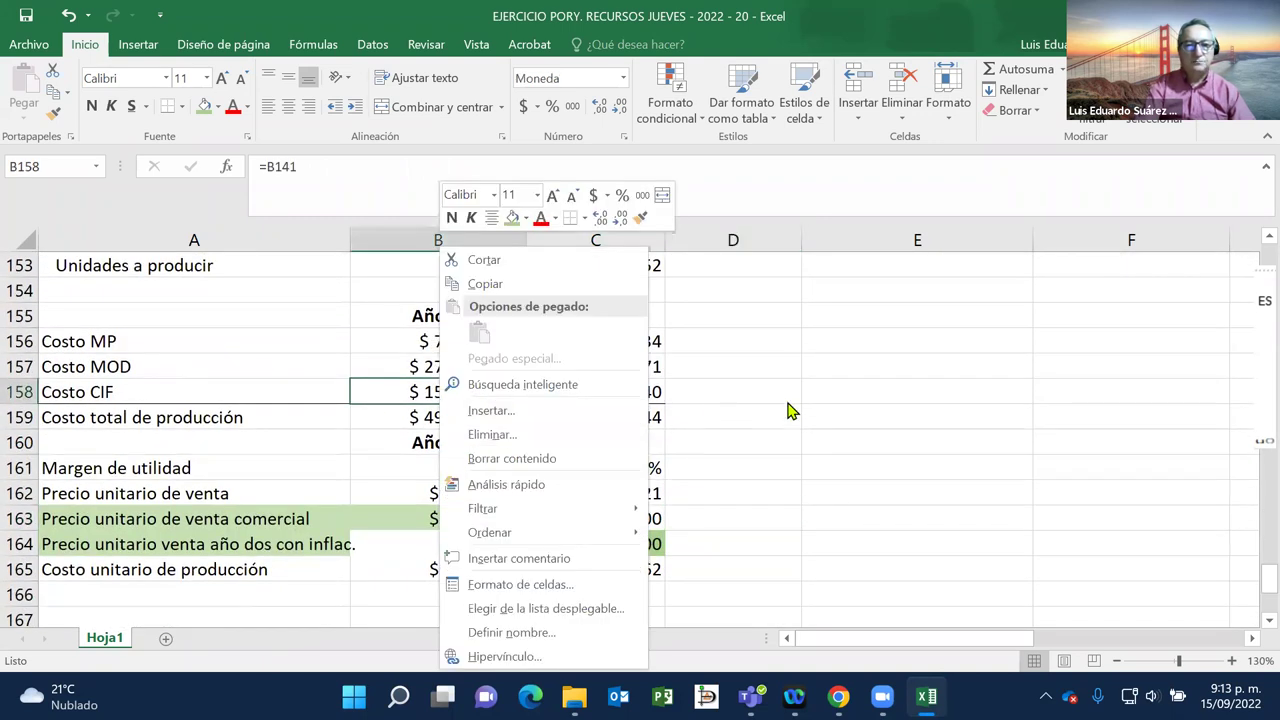
key(Escape)
scroll(492, 478, down, 1)
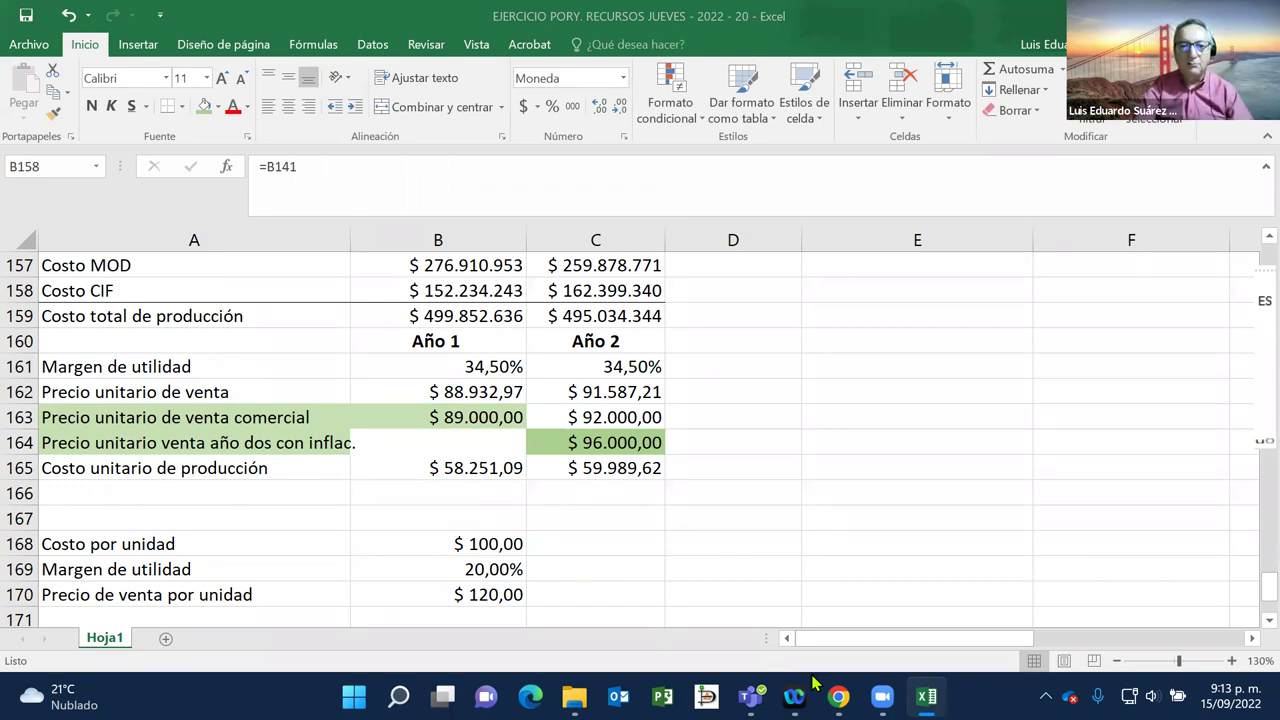
Step: Switch to the Chrome window showing the Universidad Industrial de Santander site
mouse_move(838, 697)
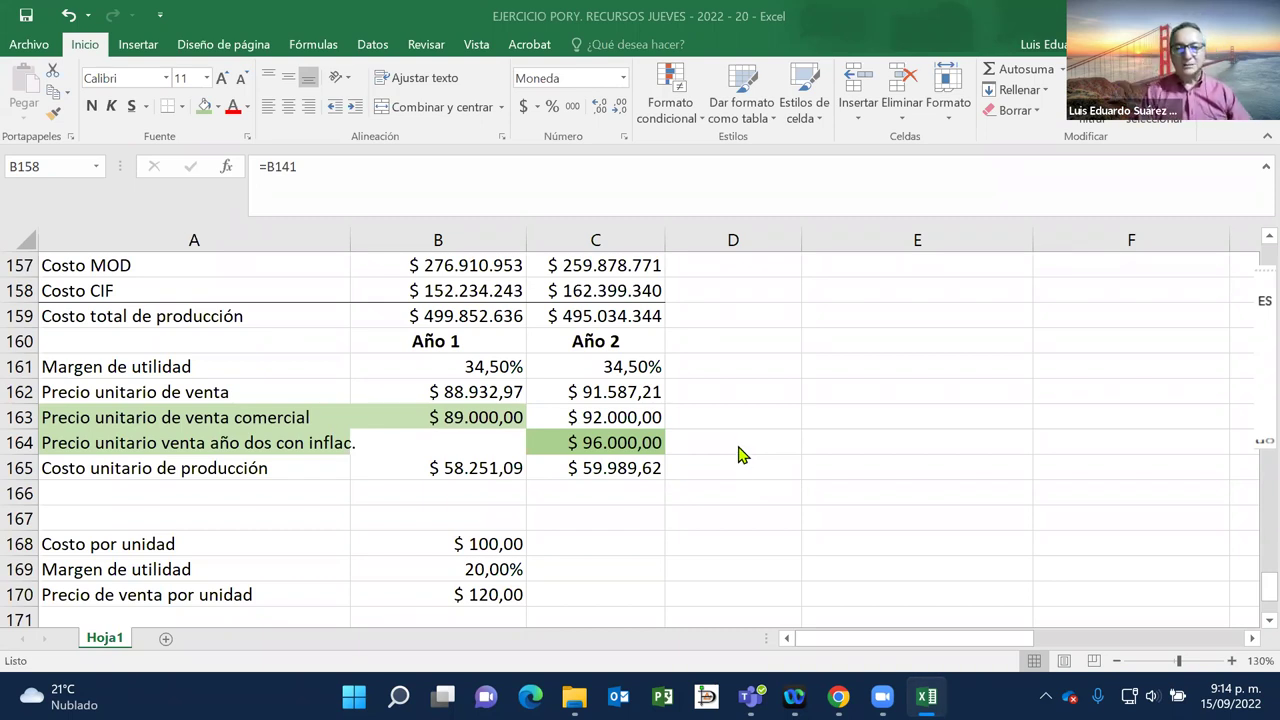
right_click(836, 694)
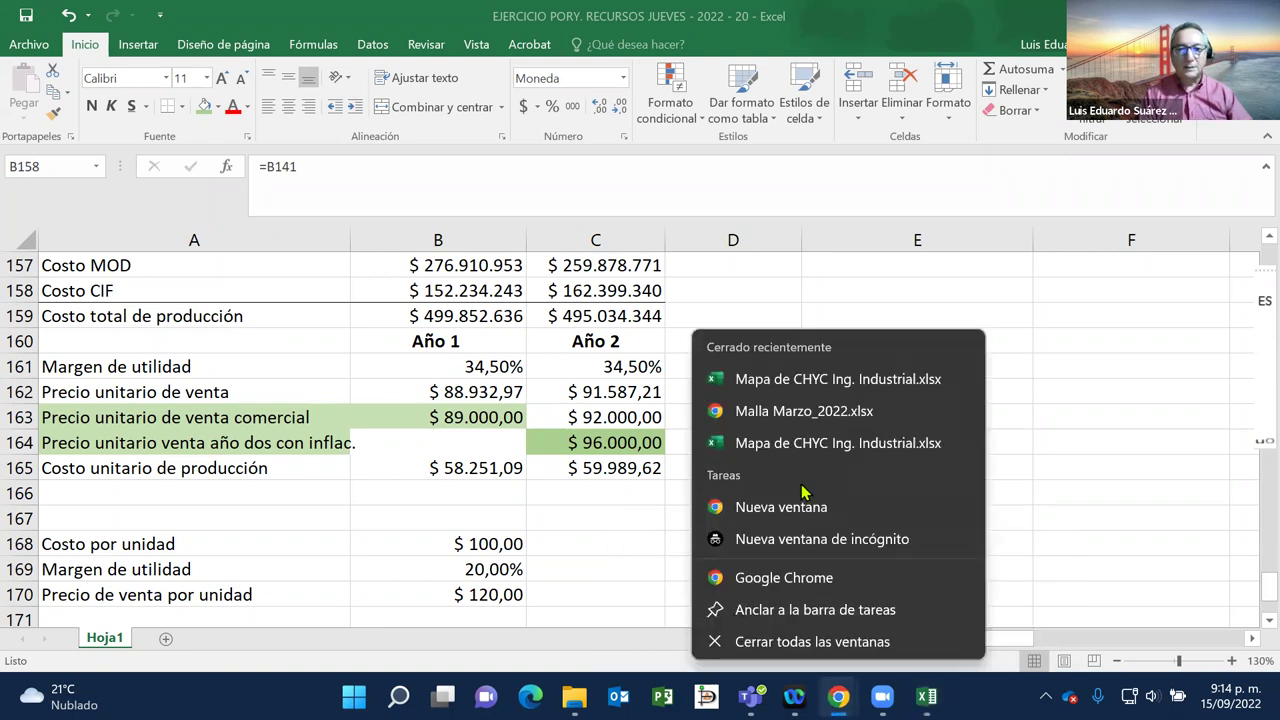
click(632, 590)
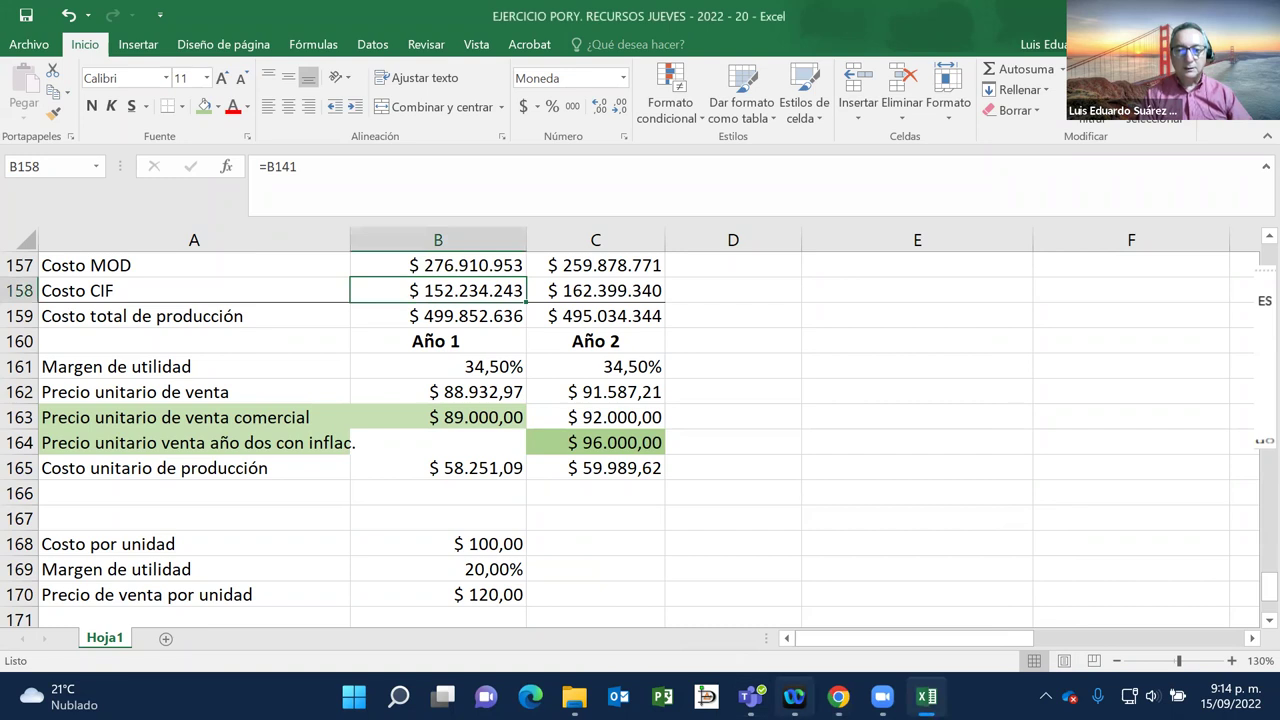
right_click(838, 696)
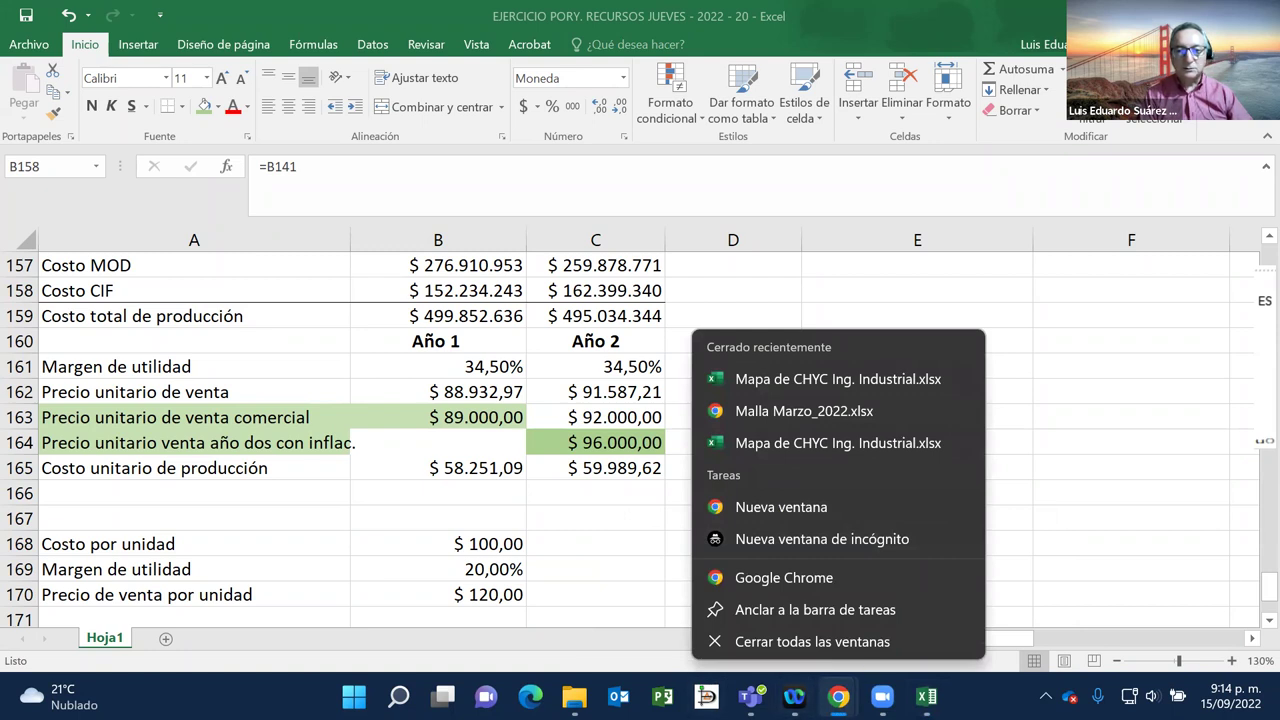
click(838, 696)
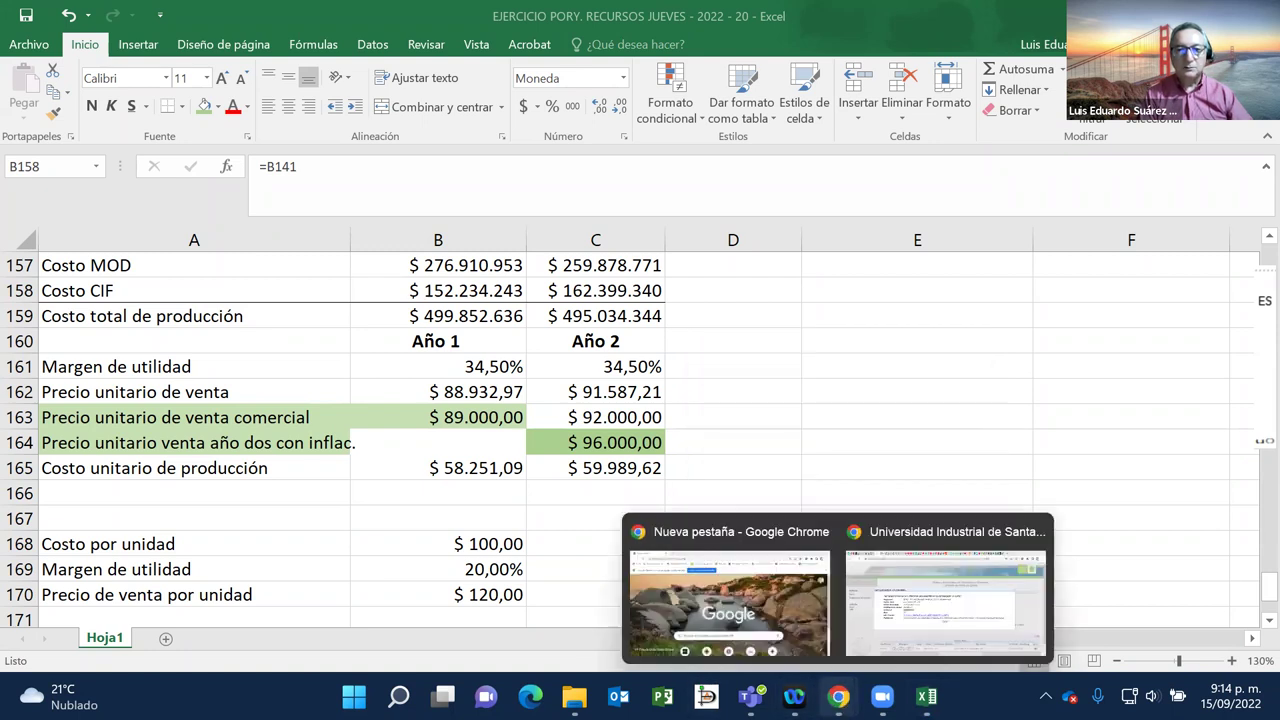
click(921, 640)
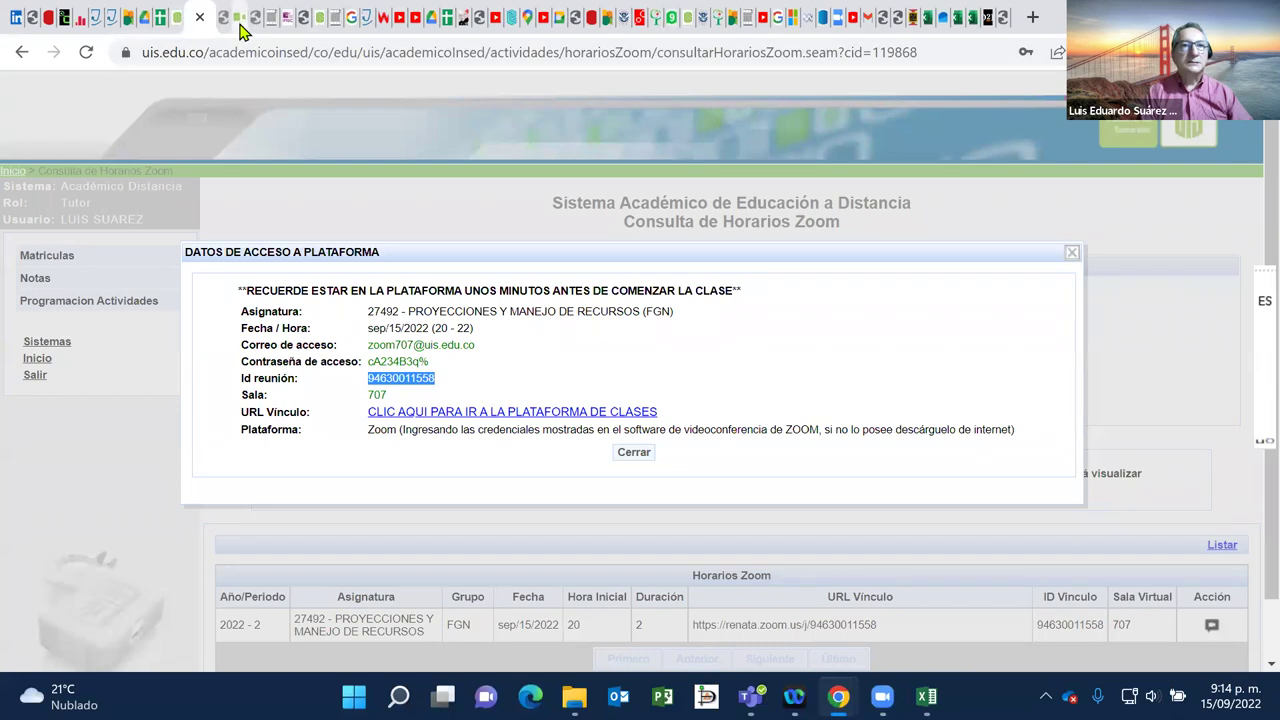
Step: Find the open Aula Virtual de Aprendizaje page and log in from its Página Principal with the saved credentials
click(174, 18)
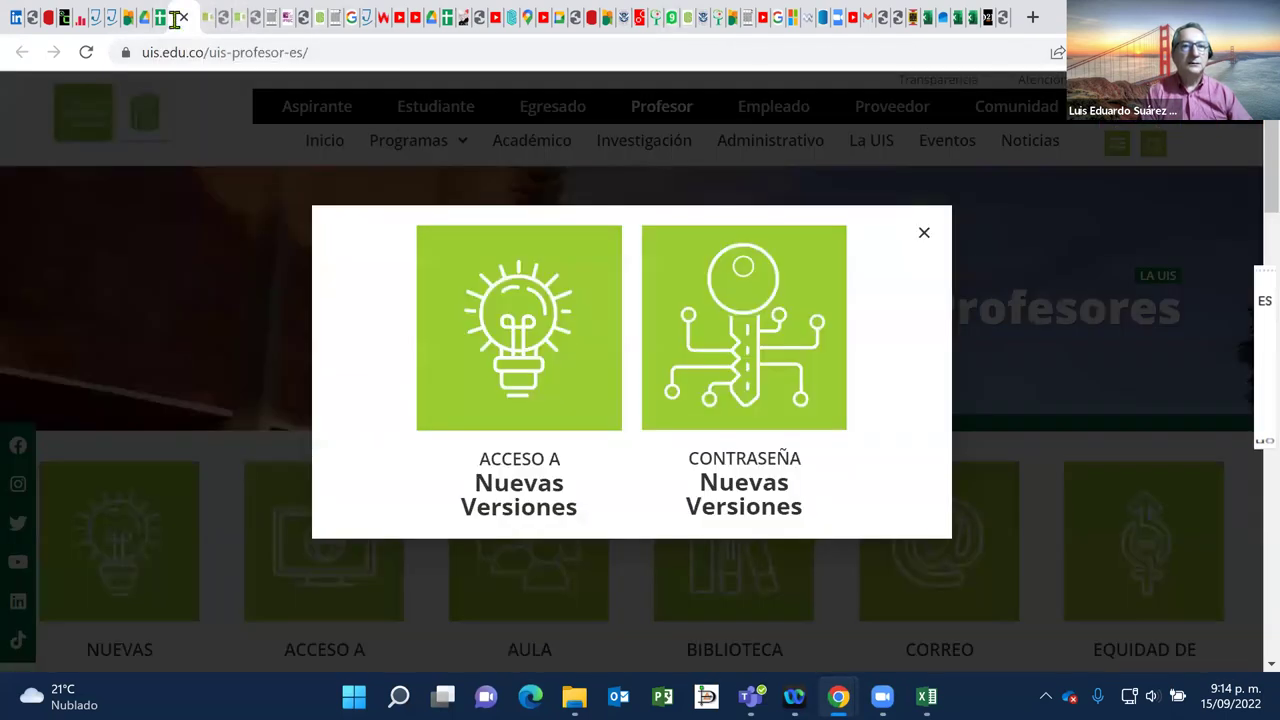
click(271, 24)
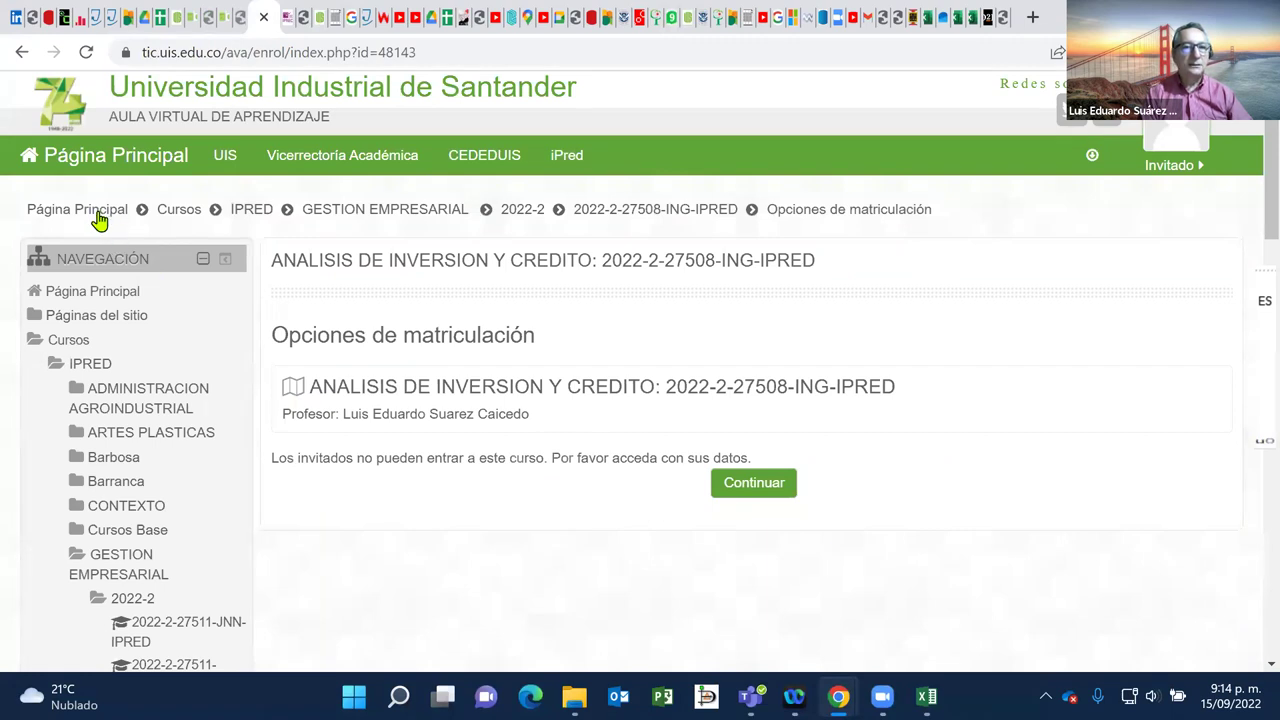
click(97, 212)
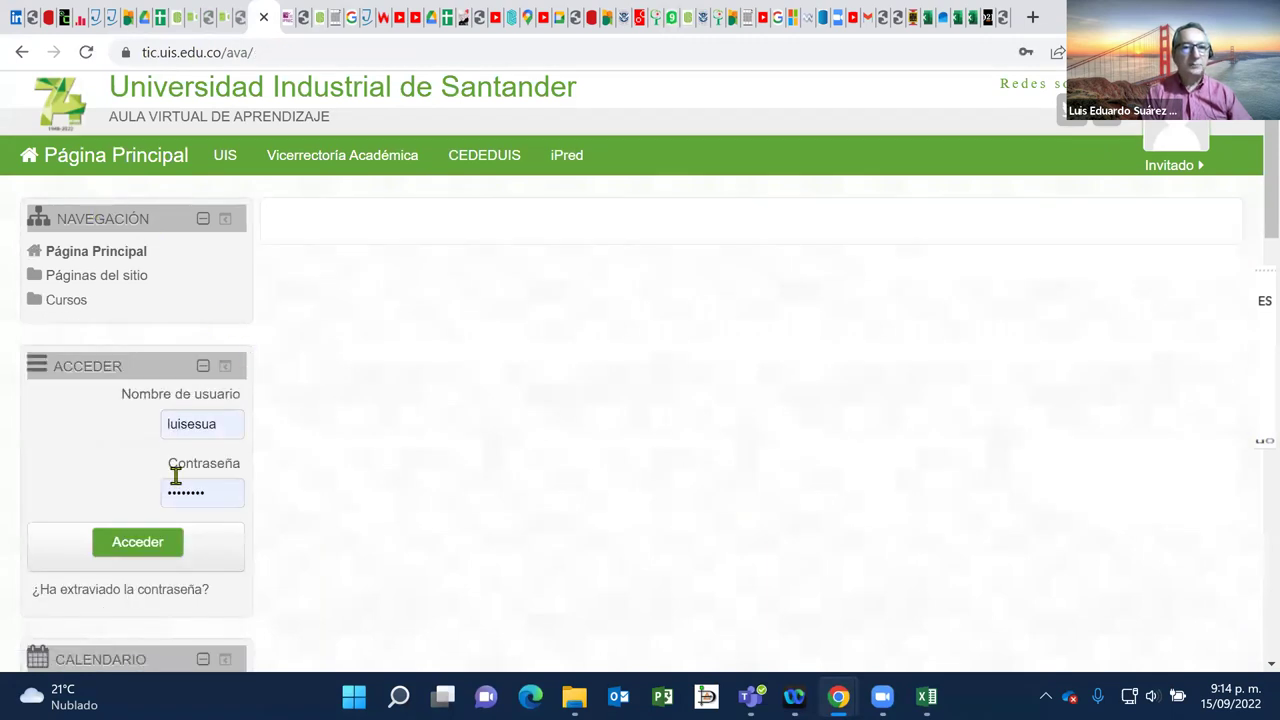
click(145, 543)
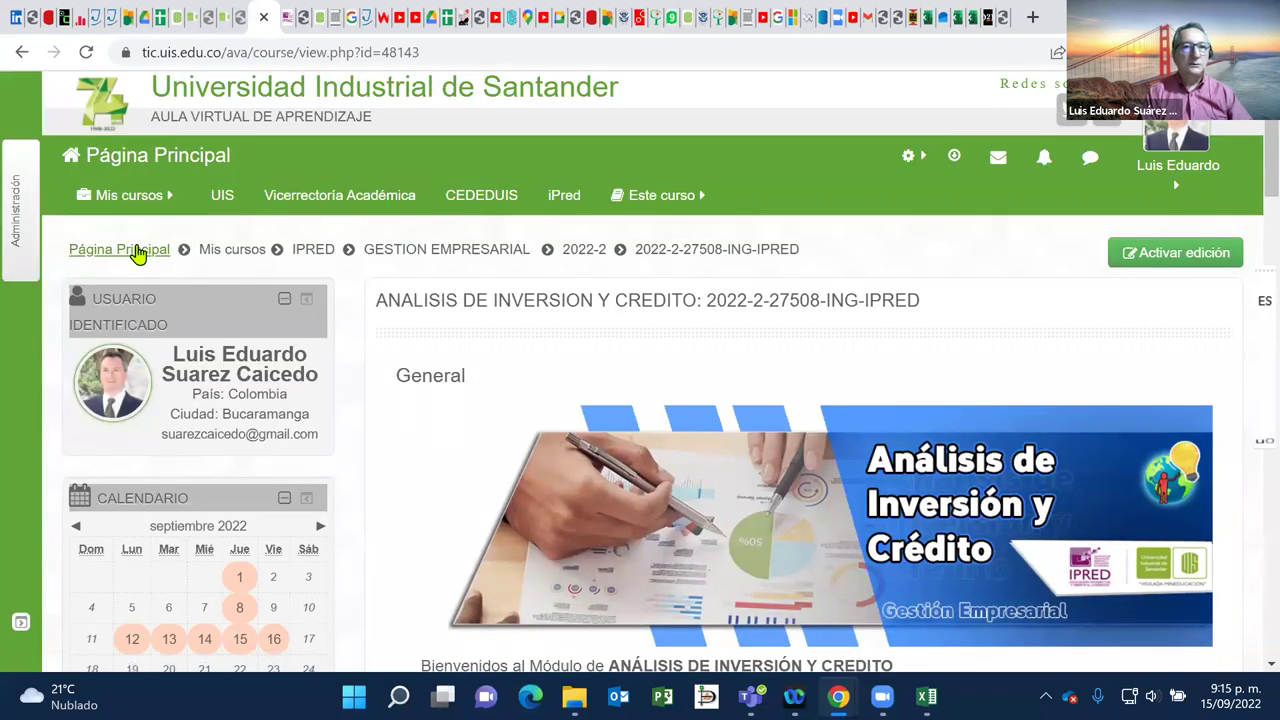
click(131, 252)
scroll(452, 440, down, 3)
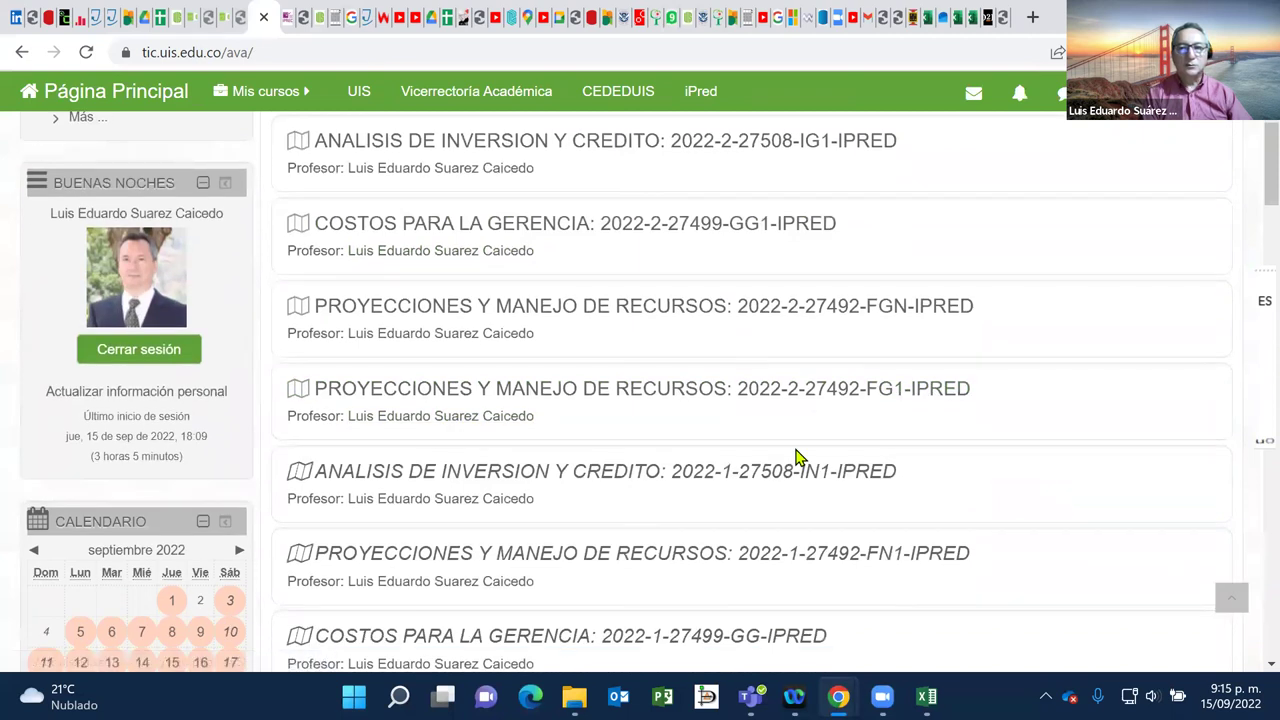
scroll(705, 385, down, 1)
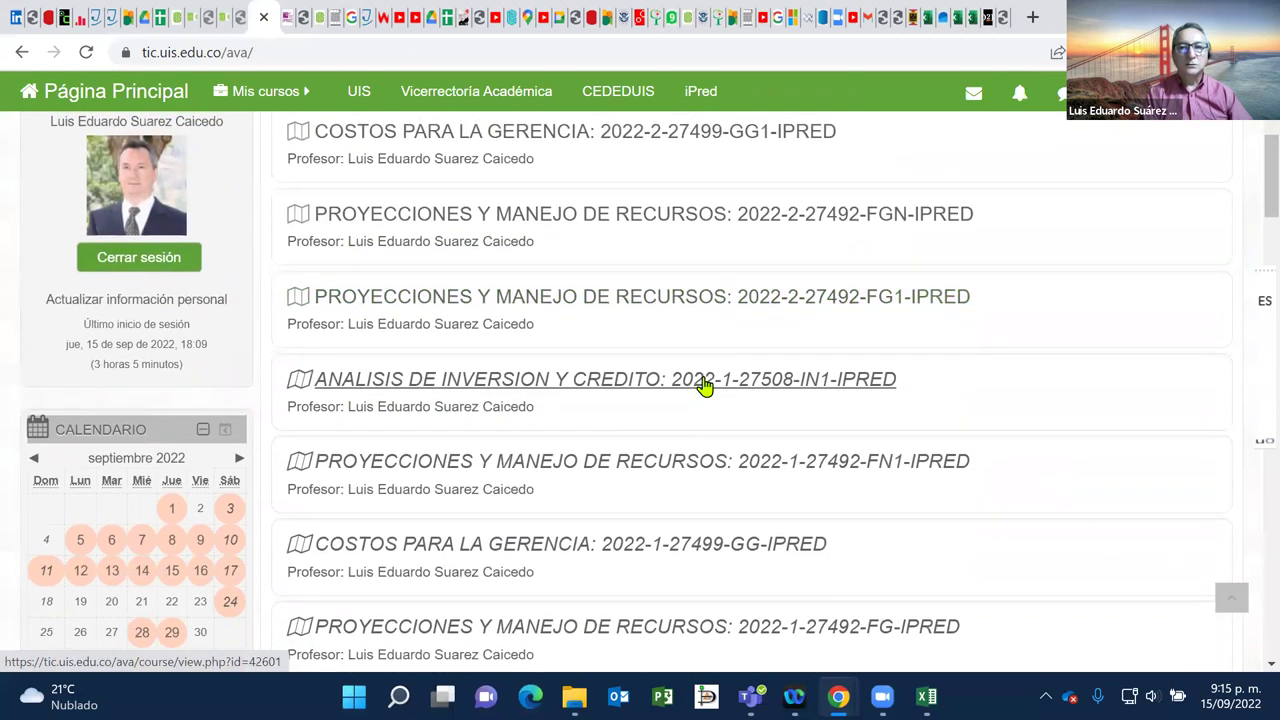
scroll(705, 385, up, 1)
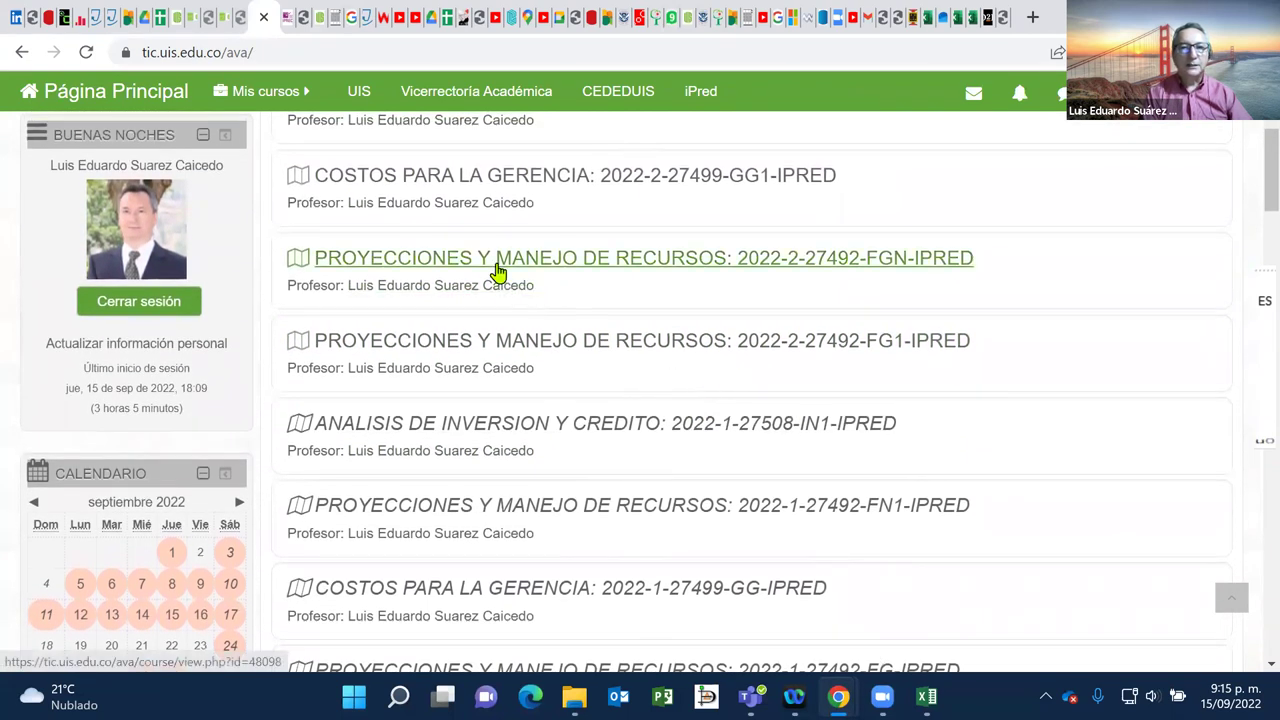
click(497, 270)
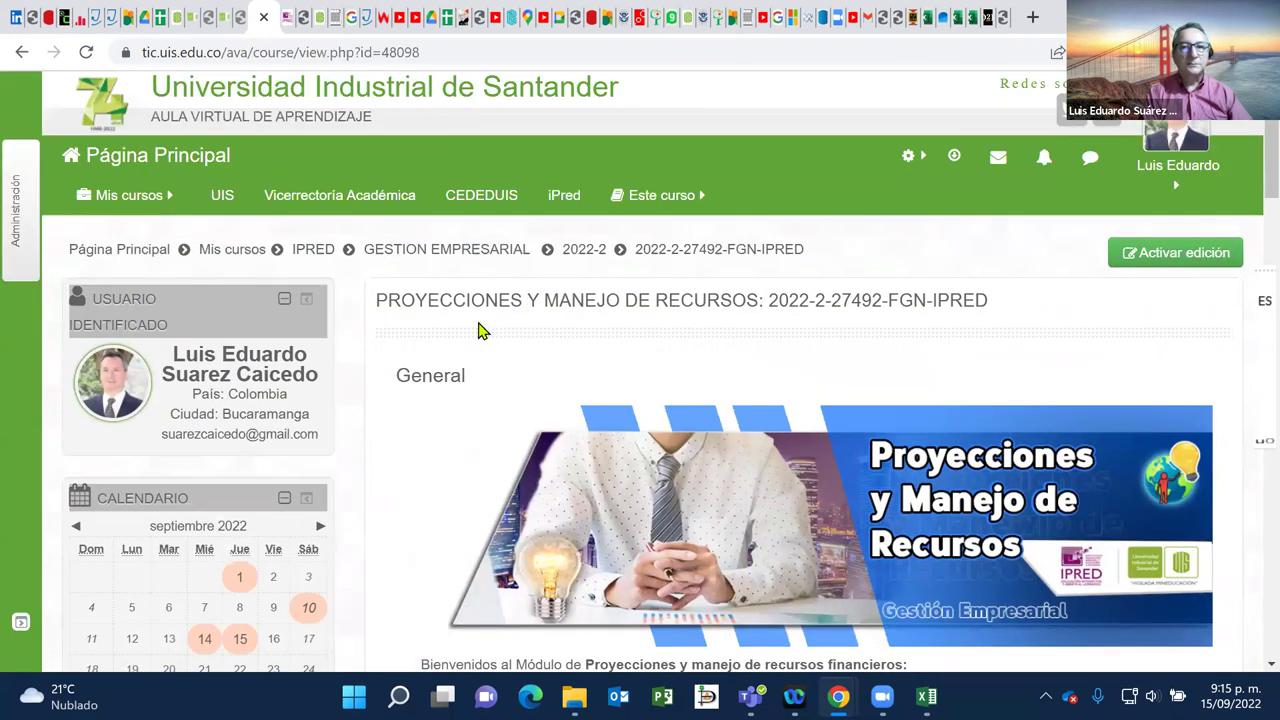
scroll(250, 503, down, 2)
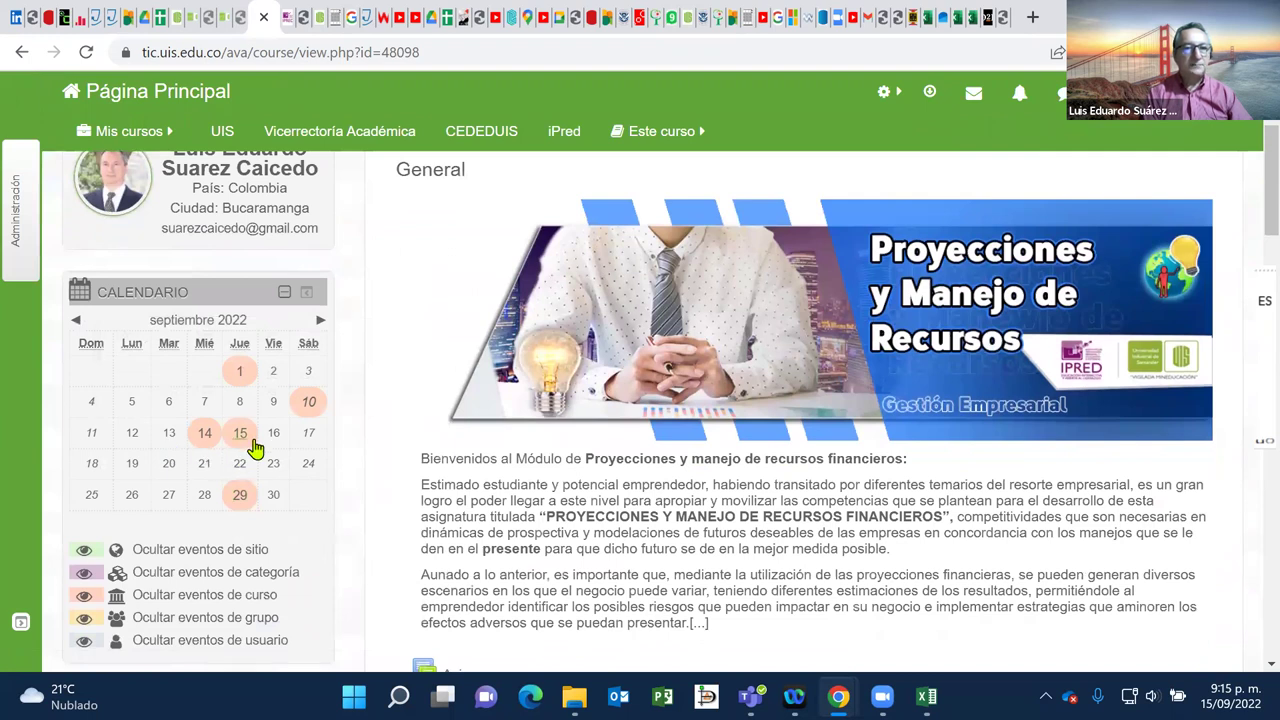
mouse_move(241, 440)
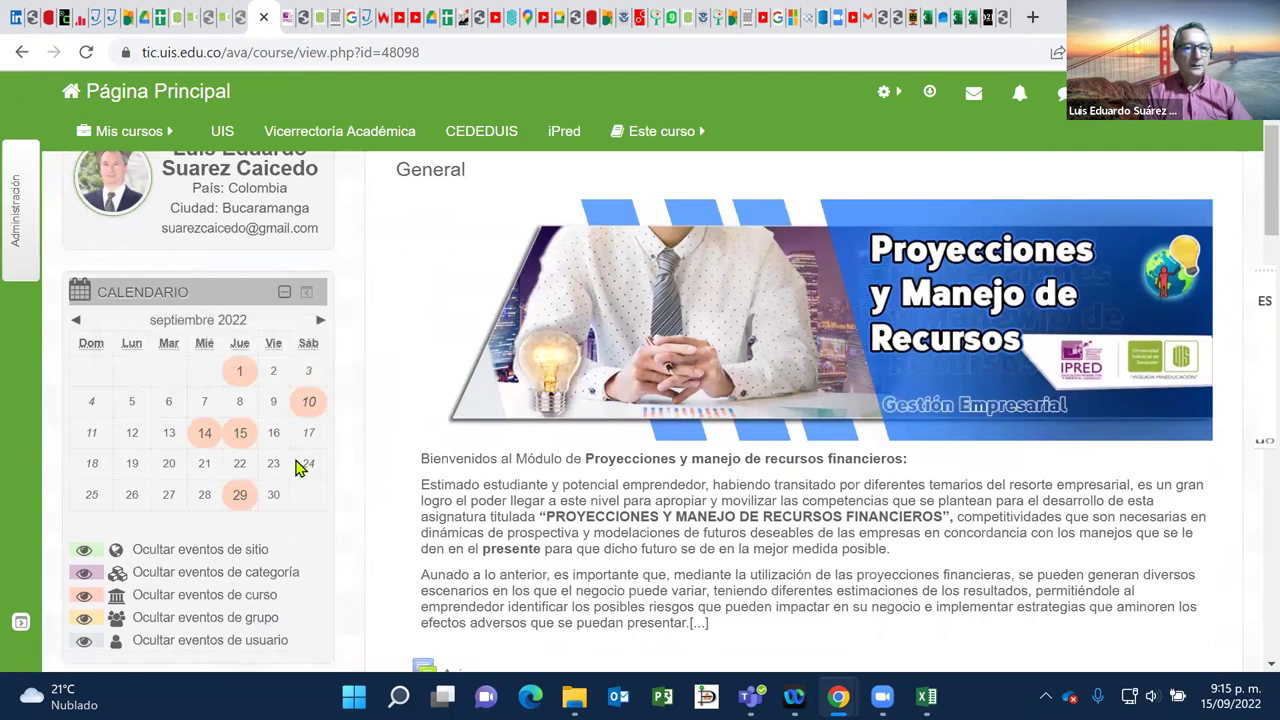
click(305, 411)
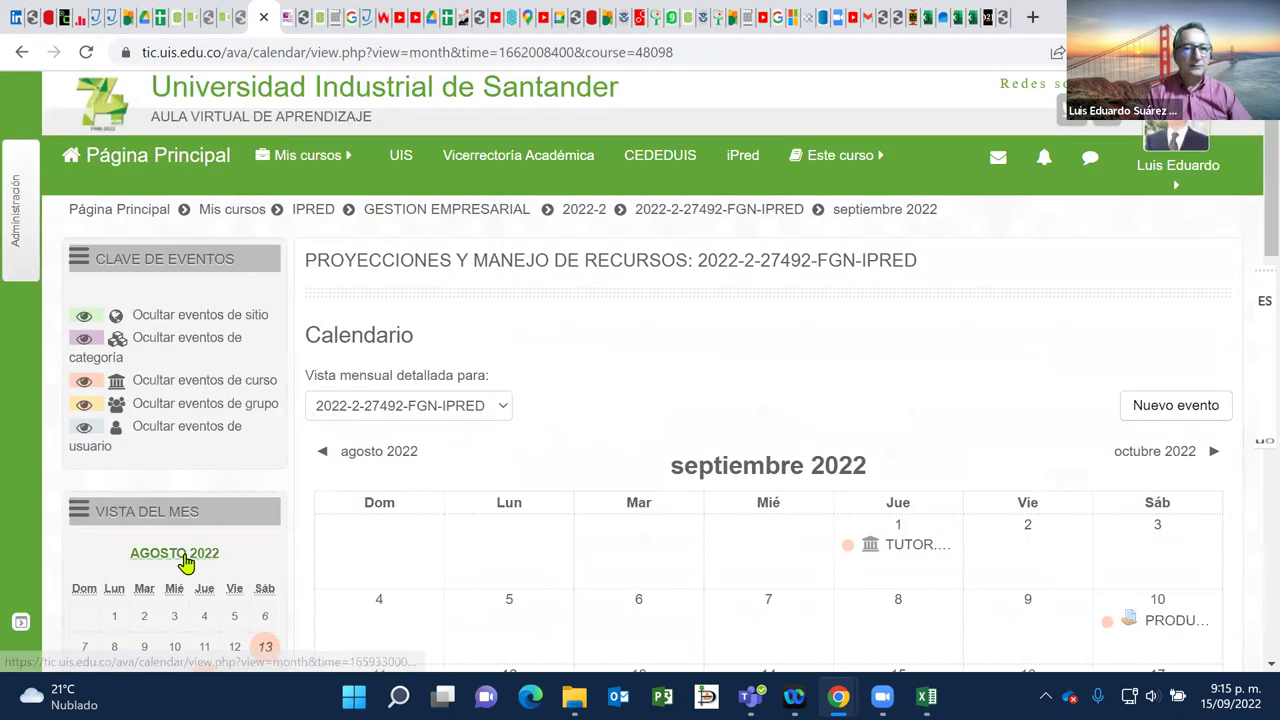
scroll(184, 563, down, 3)
scroll(184, 560, up, 3)
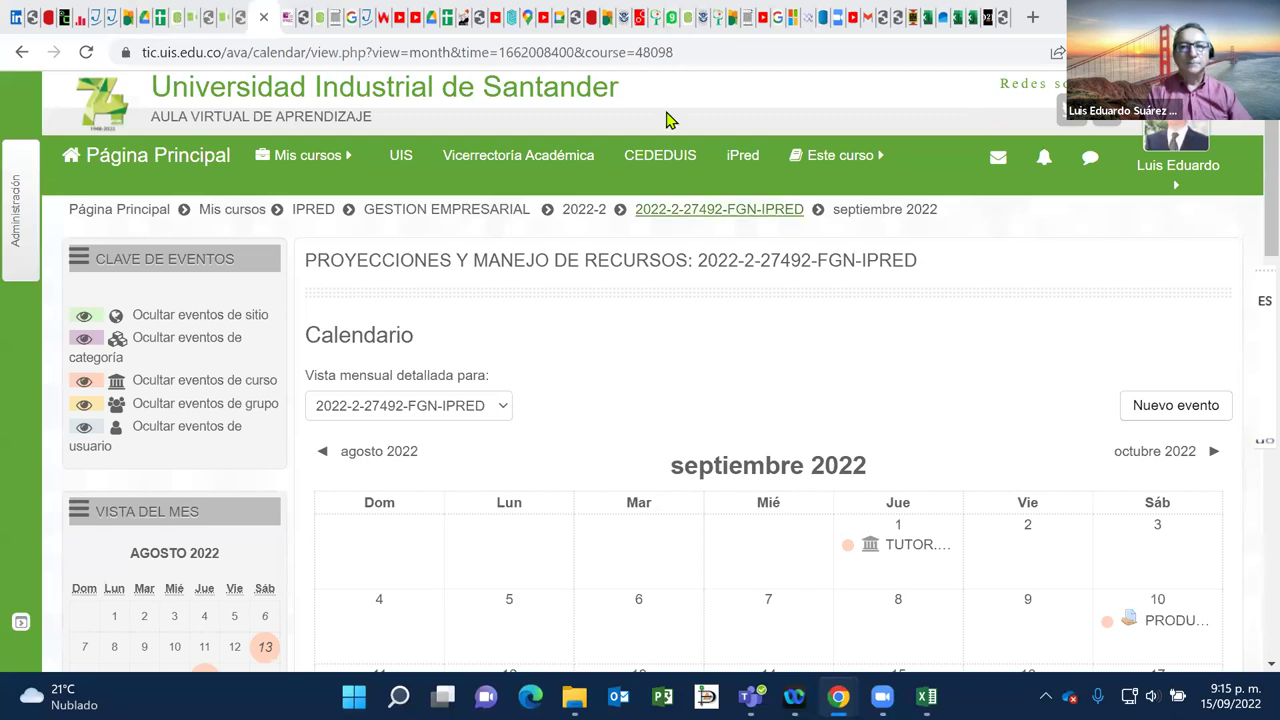
click(719, 209)
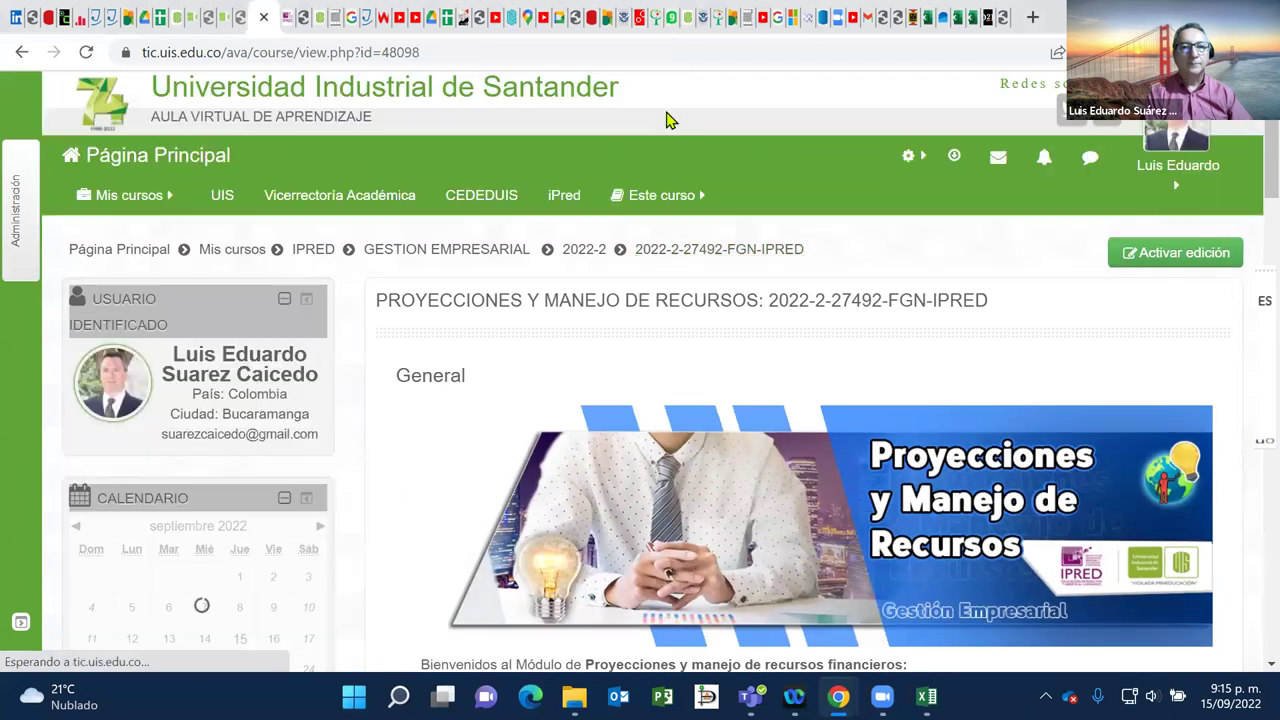
Step: Check the 29 September event in the course calendar block, then advance to October and view the 8 October event
scroll(297, 466, down, 2)
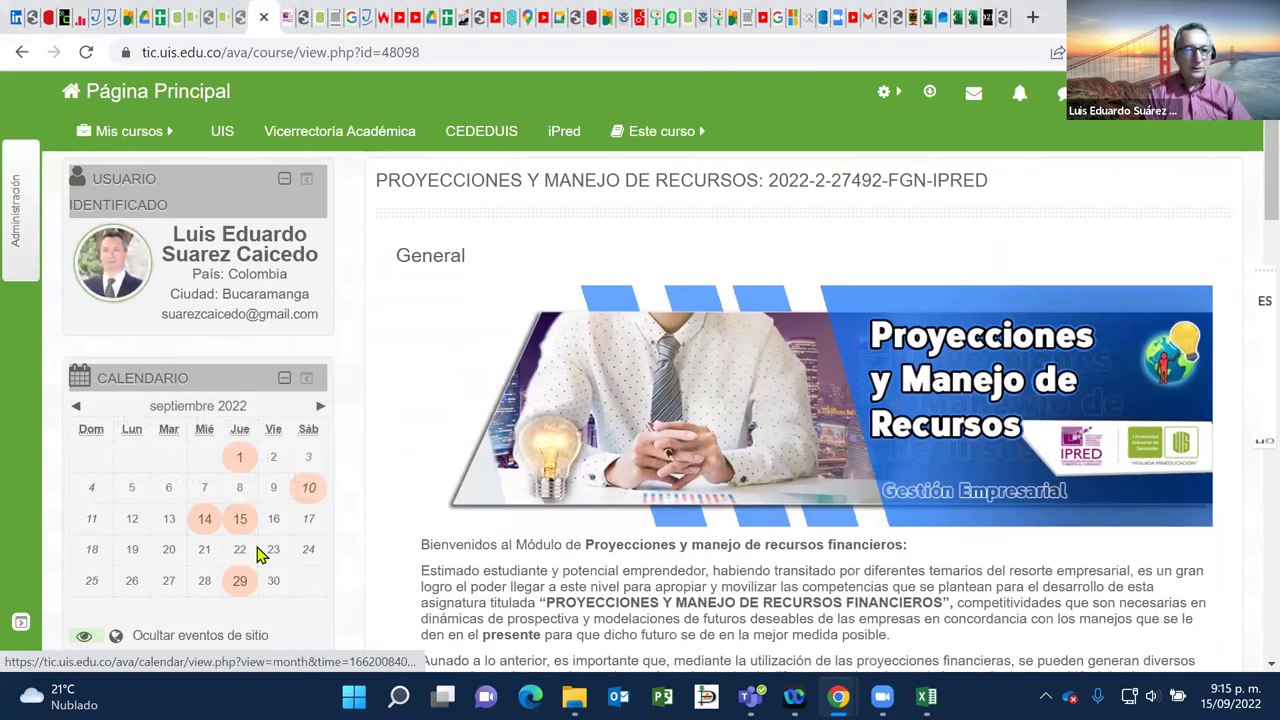
mouse_move(240, 580)
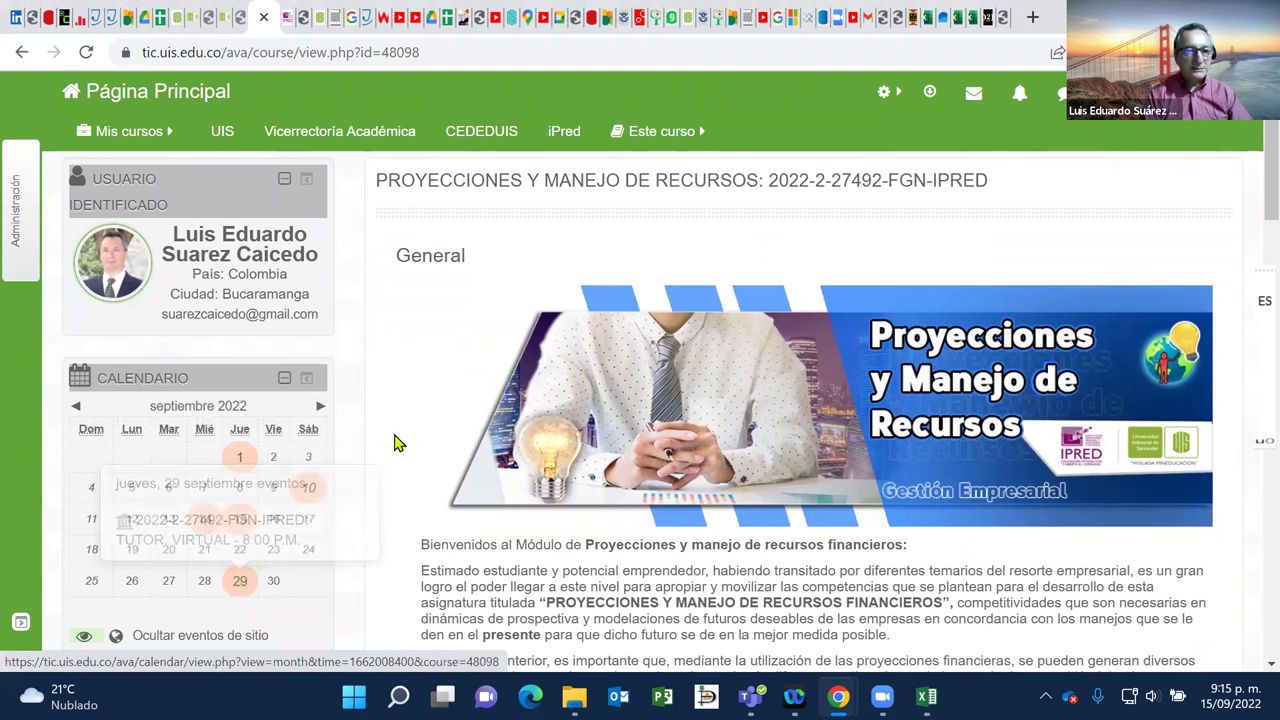
click(320, 407)
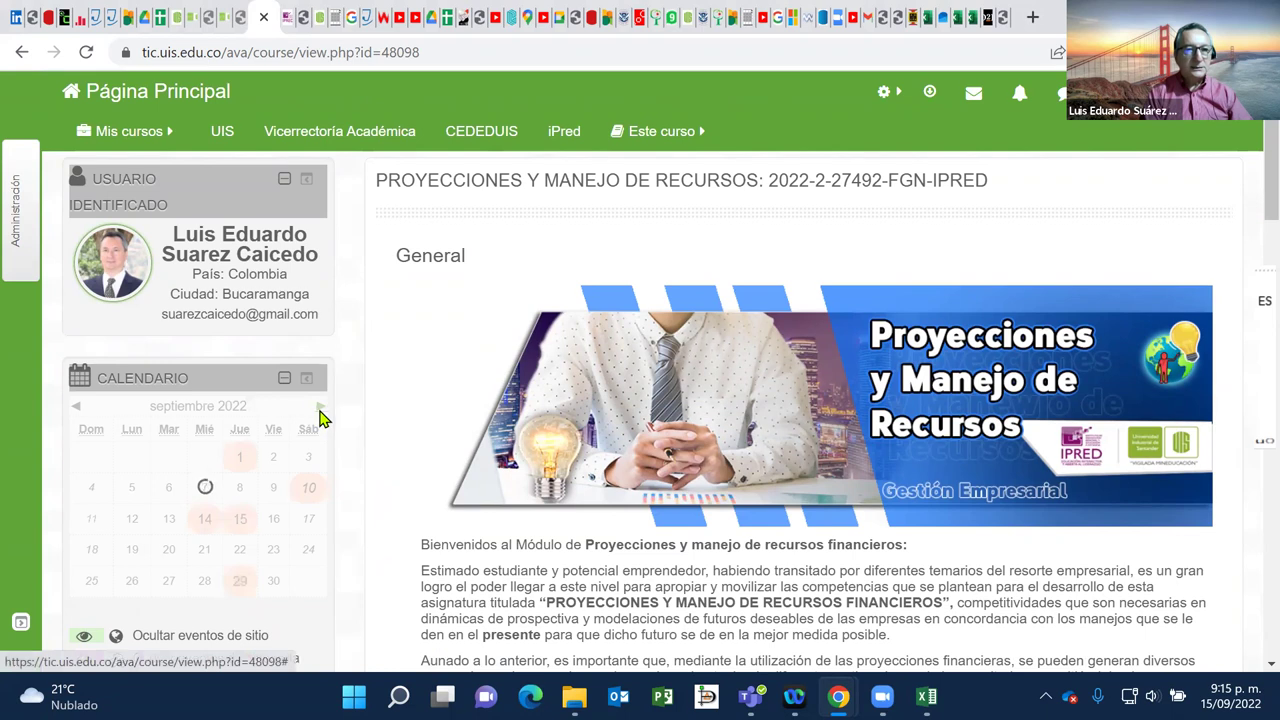
mouse_move(307, 495)
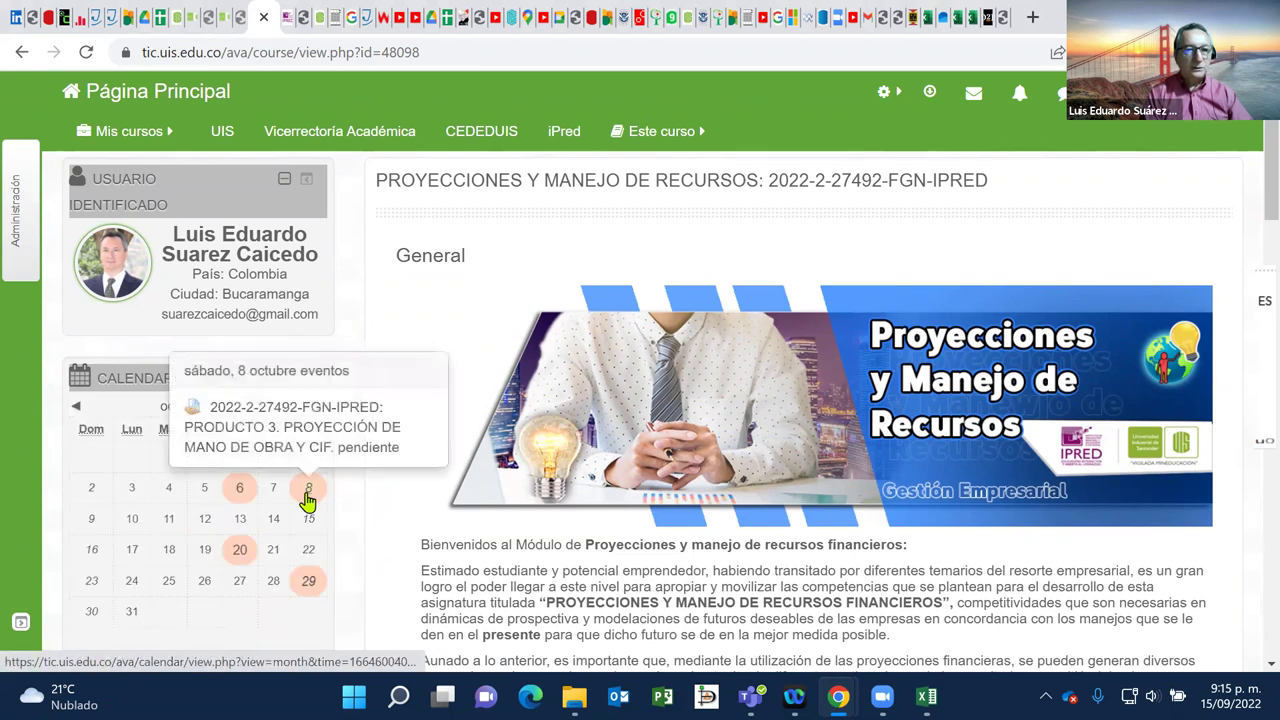